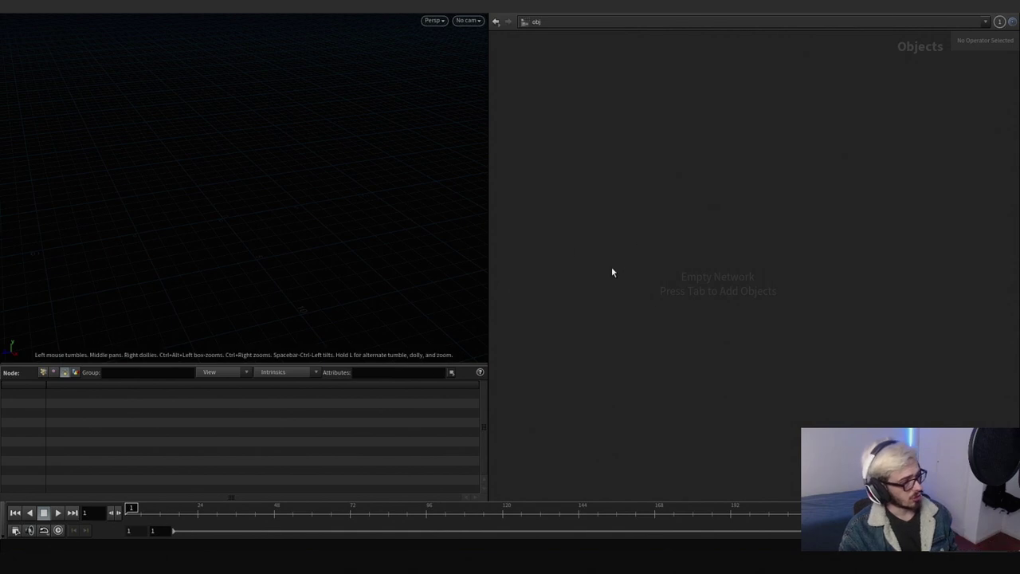
Step: Create a Grid geometry object in the empty object network
key(Tab)
text(geo)
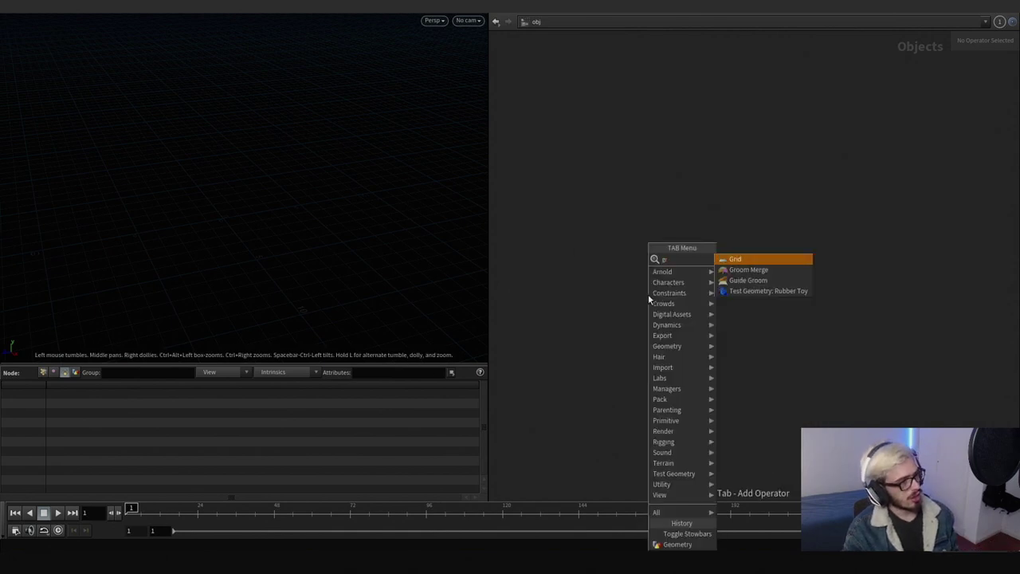
key(Return)
click(670, 312)
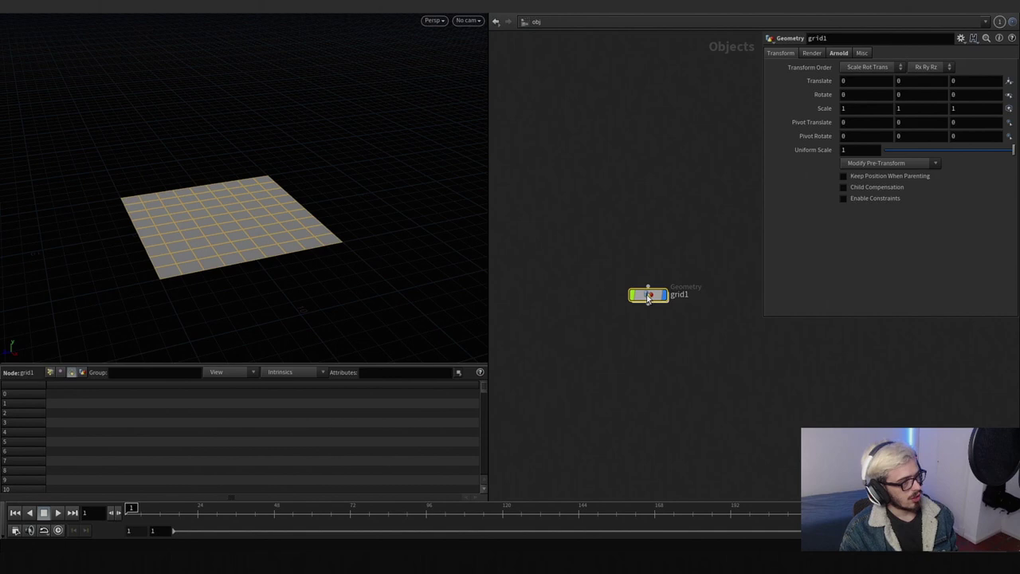
Step: Inside the grid object, give the grid 2 rows, 2 columns and a first size value of 28
text(2)
key(Tab)
text(2)
key(Tab)
text(28)
key(Tab)
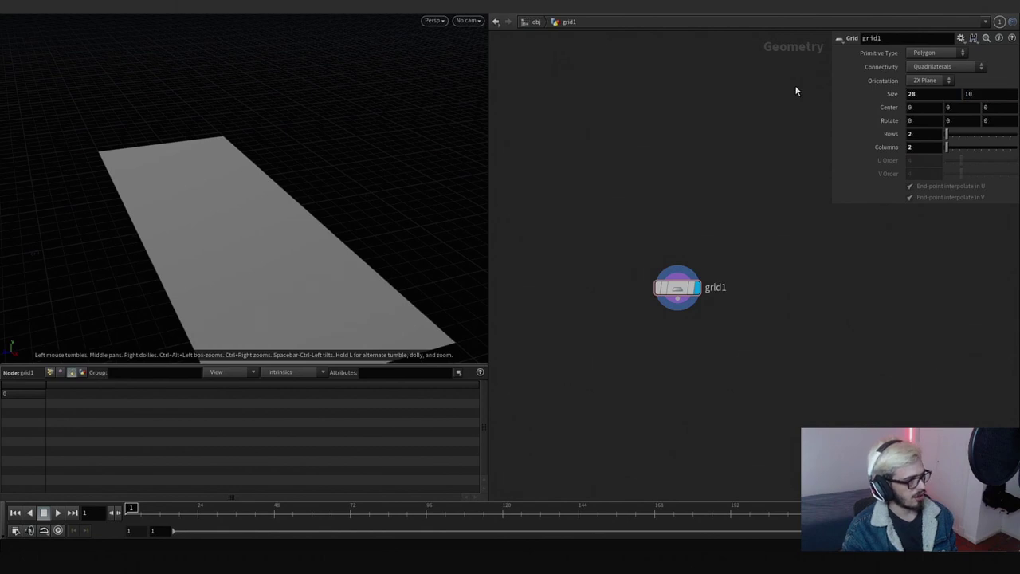
drag(201, 272, 271, 256)
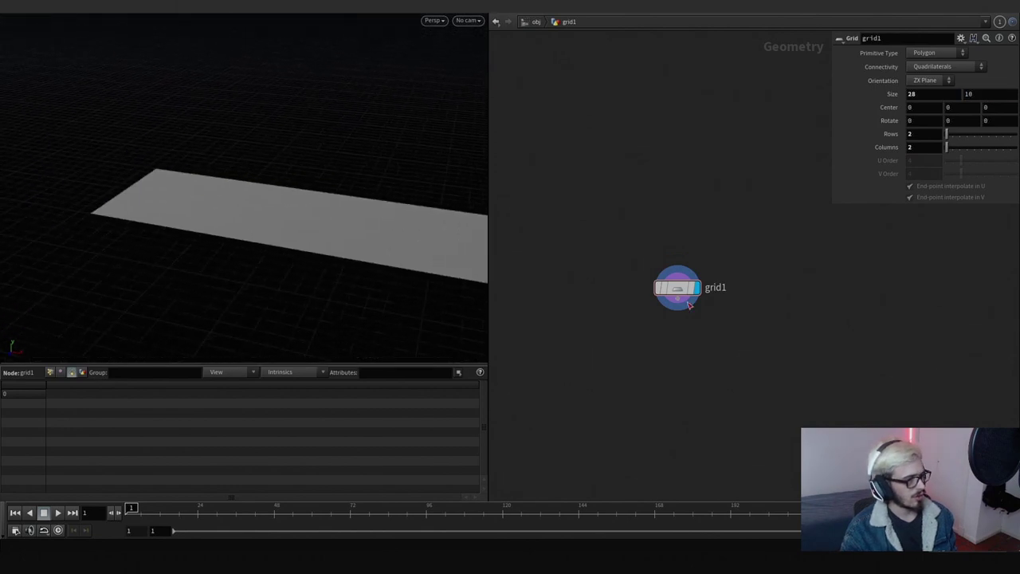
Step: Append a Connectivity node to the grid, display it and set its connectivity type to Primitive
drag(690, 304, 690, 373)
text(con)
key(Return)
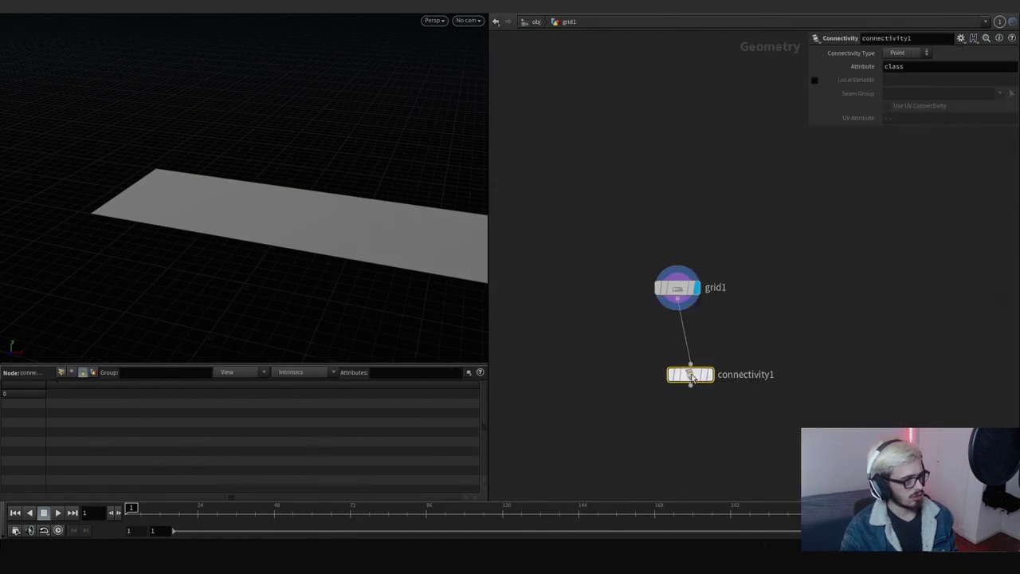
click(677, 355)
click(905, 52)
click(901, 68)
Step: Append an Attribute Wrangle running over primitives with the preset expression s@name = "piece_" + itoa(i@class);
middle_drag(792, 331, 821, 254)
drag(706, 294, 699, 350)
text(attribwrangle)
key(Return)
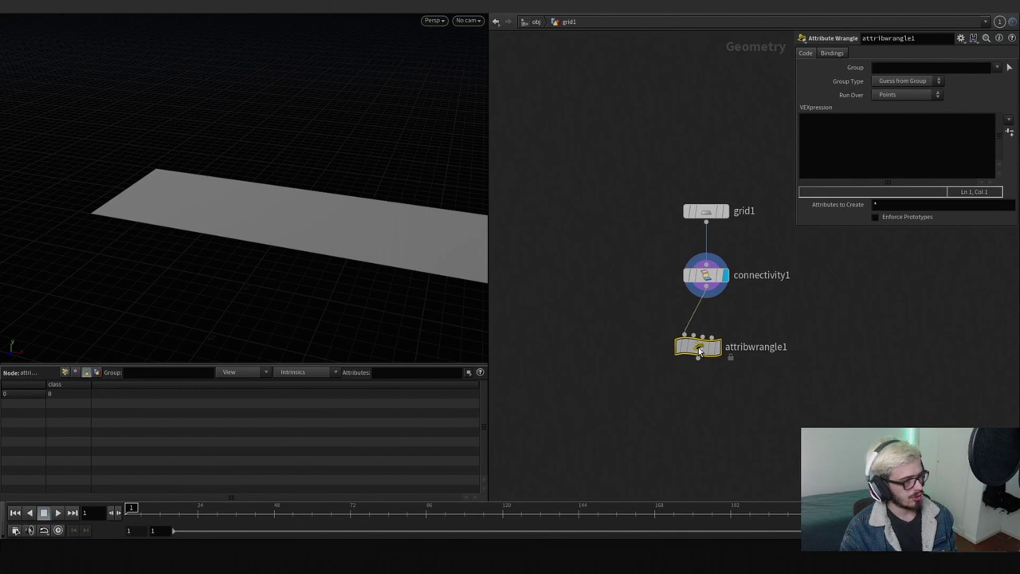
click(702, 345)
click(960, 38)
click(877, 355)
click(907, 94)
click(895, 120)
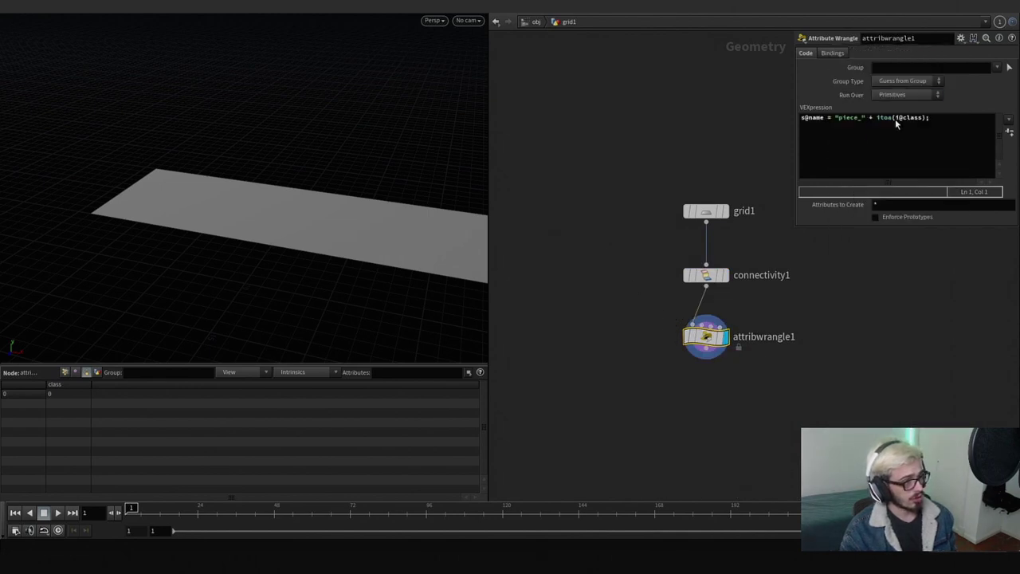
Step: Replace the name prefix "piece" with "ground" in the wrangle's expression
click(800, 118)
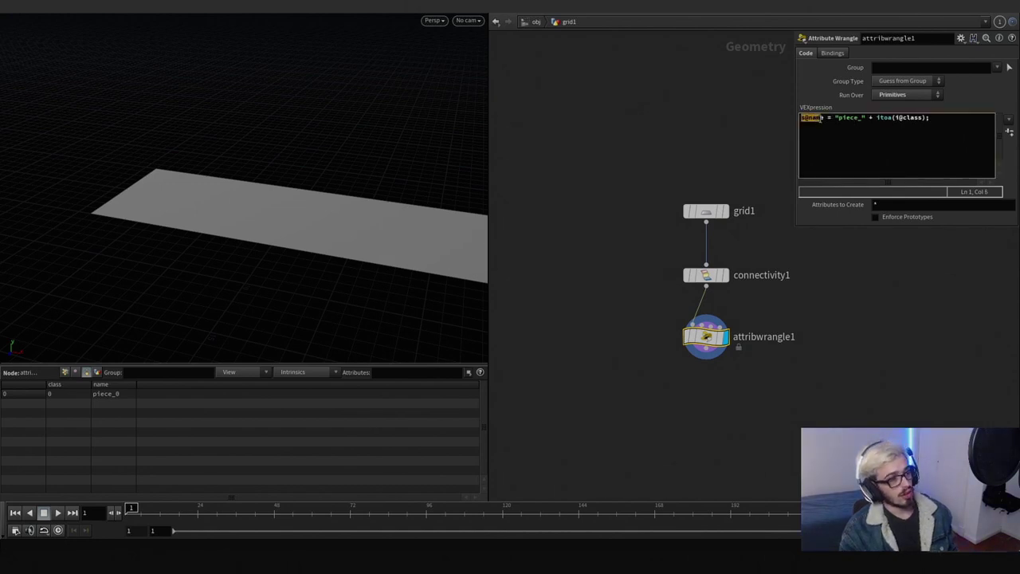
click(836, 118)
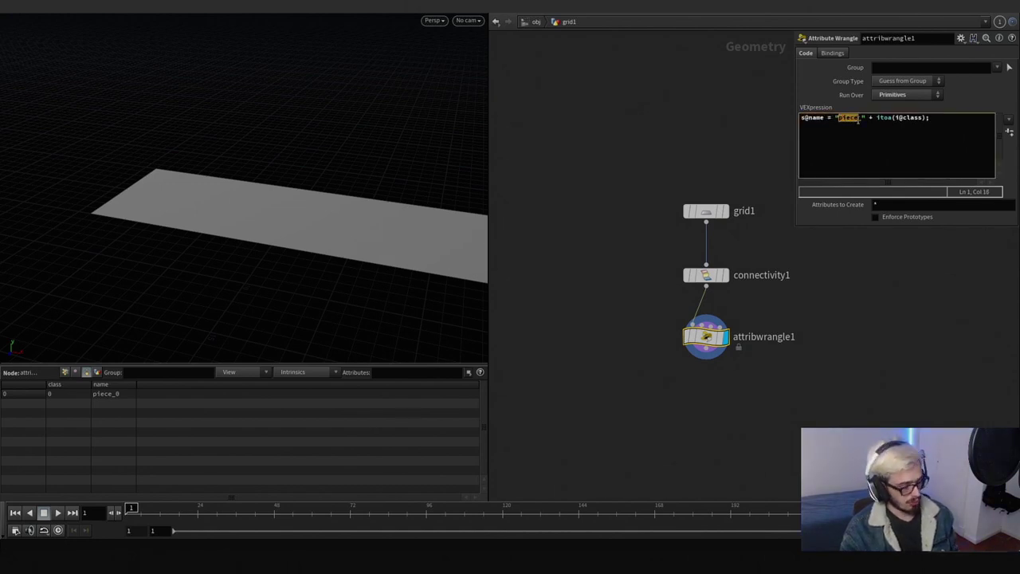
text(ground)
drag(880, 118, 918, 118)
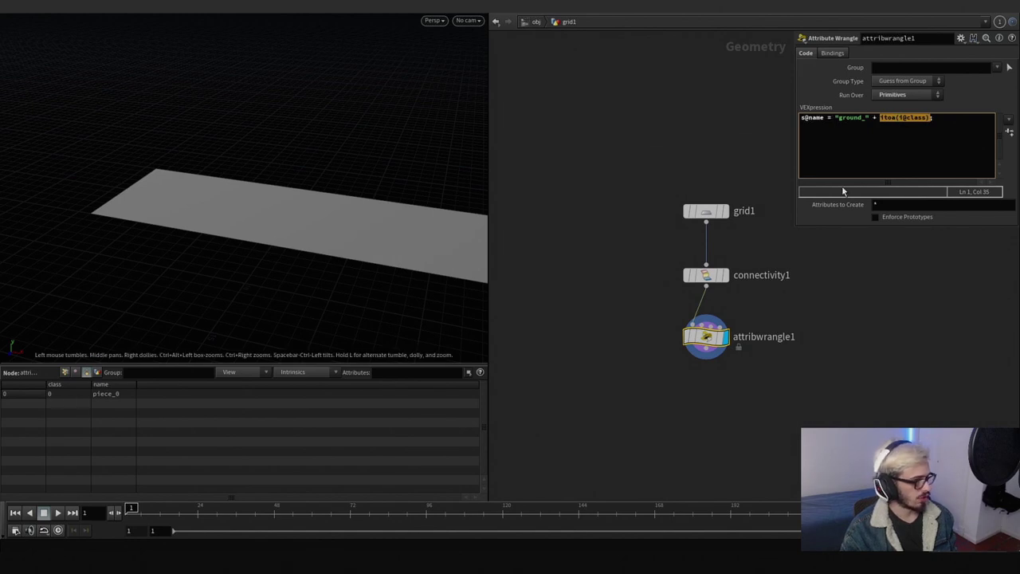
drag(800, 383, 655, 316)
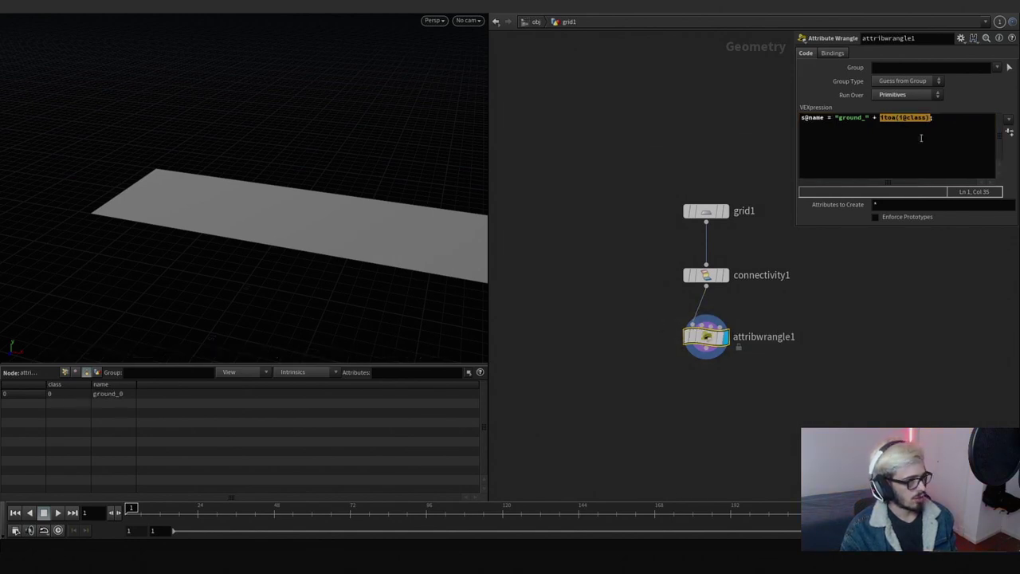
Step: Add a second line to the wrangle's expression: s@name_orig = s@name;
click(937, 120)
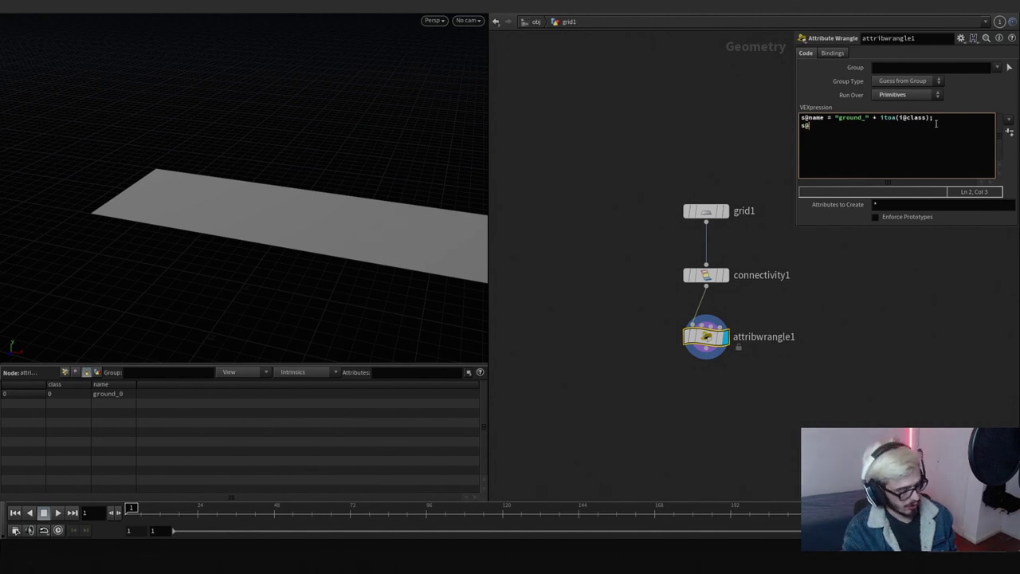
text(s@name_orig = )
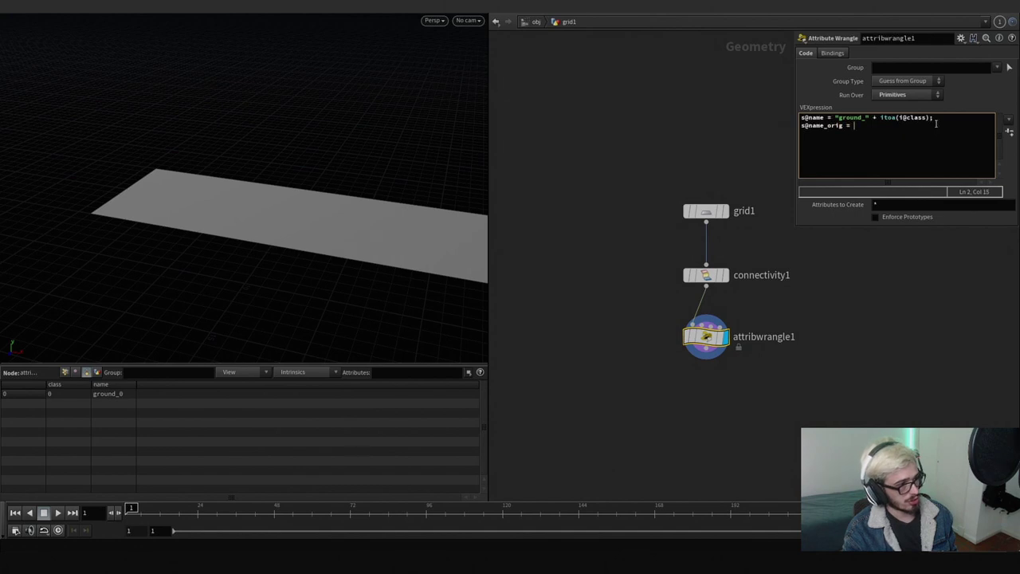
text(s@name;)
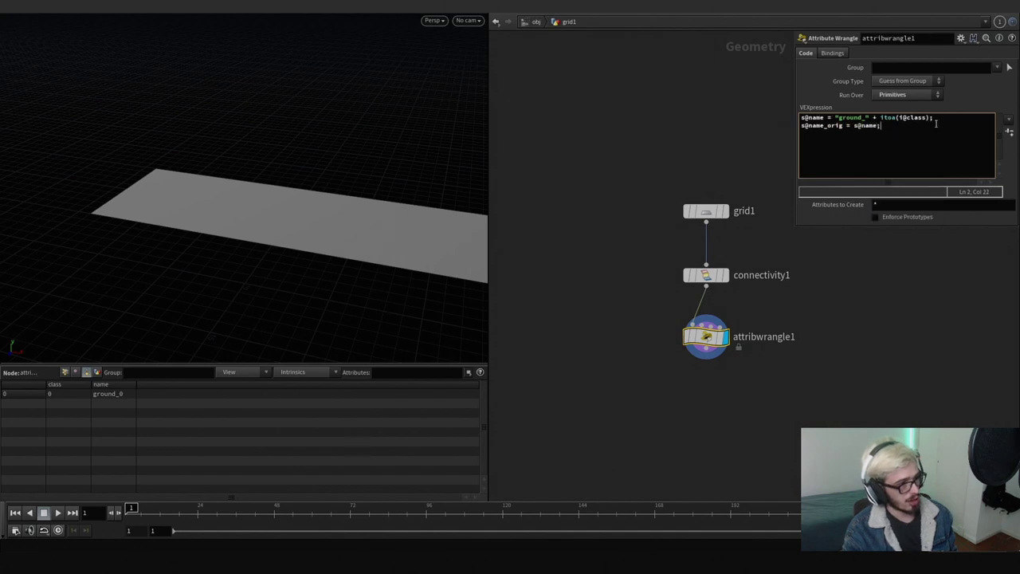
key(Tab)
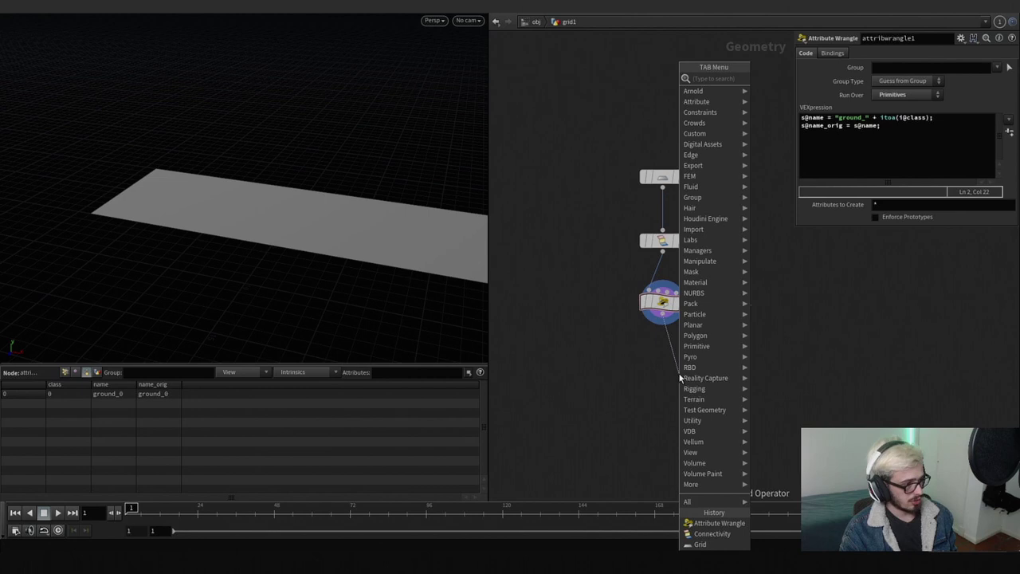
text(poly)
key(Return)
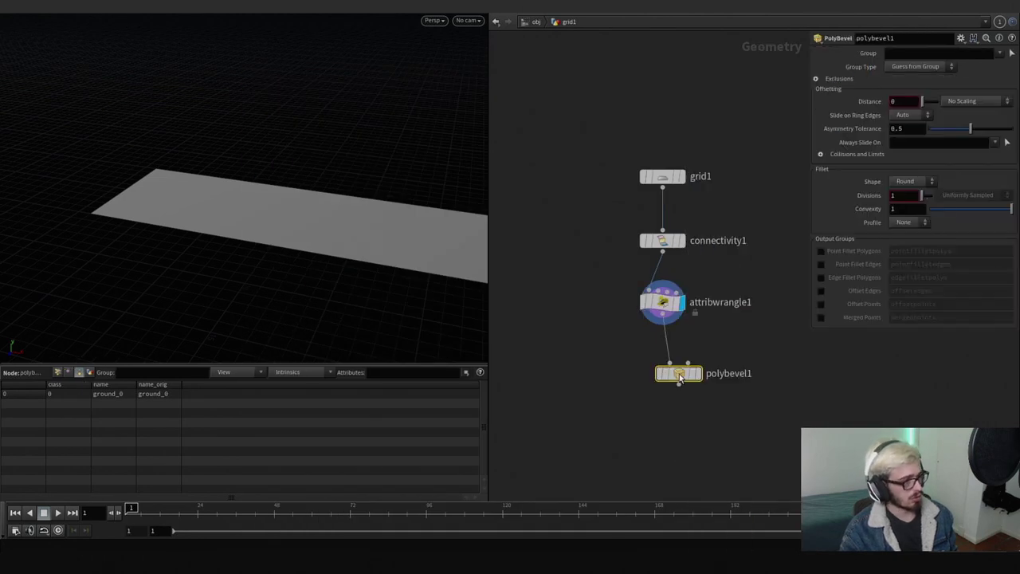
key(ctrl+z)
Step: Add a PolyExtrude node after the wrangle, display it and raise its distance to give the ground thickness
key(Tab)
text(polyext)
key(Return)
click(662, 372)
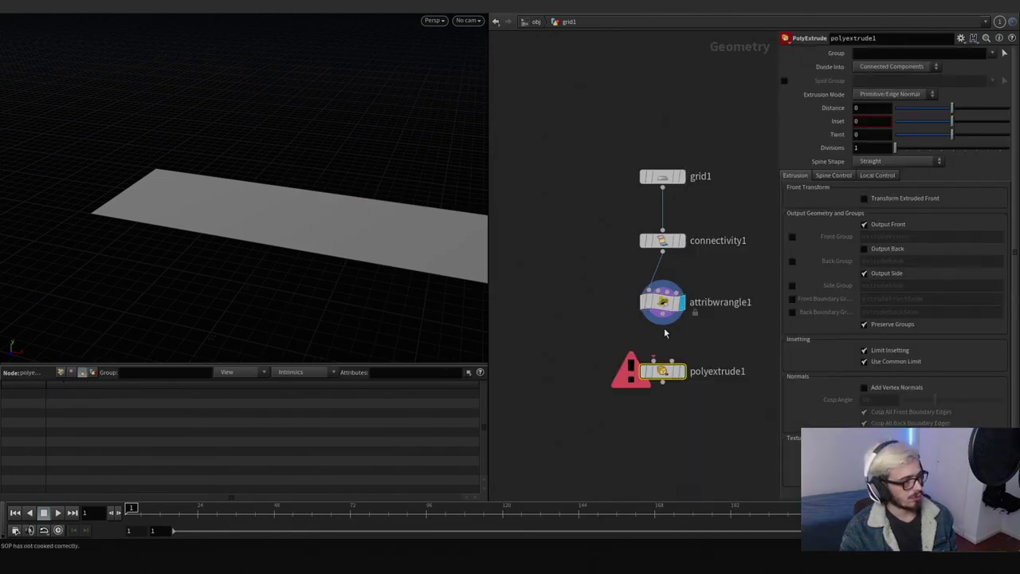
click(681, 373)
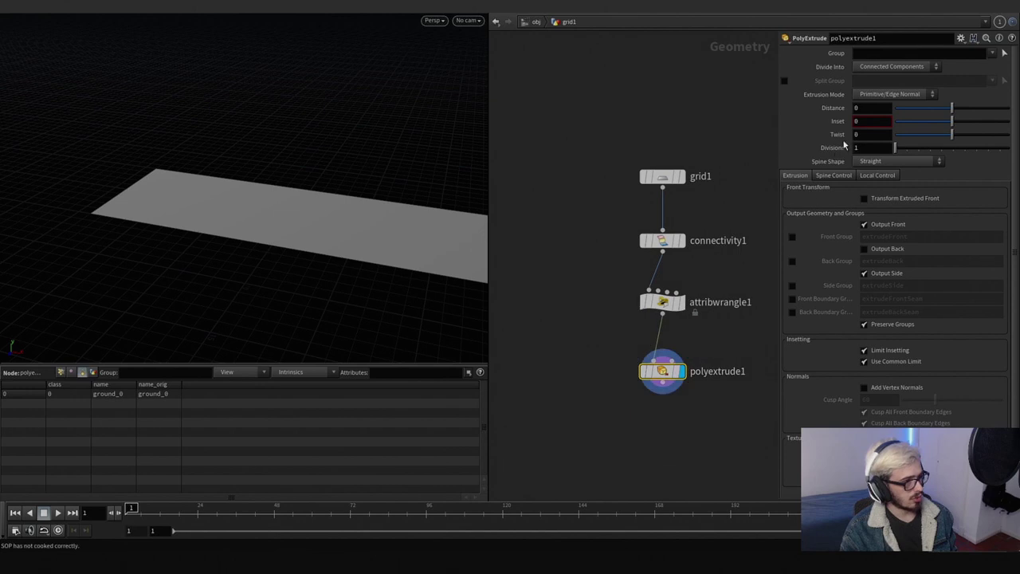
drag(953, 114, 1006, 116)
drag(446, 196, 343, 205)
Step: Append an IsoOffset node after the PolyExtrude and set its sampling divisions to 100
key(h)
click(593, 292)
key(Tab)
text(isooffset)
key(Return)
click(607, 361)
drag(616, 365, 603, 349)
text(100)
key(Return)
Step: Append a Scatter node after the IsoOffset and display the scattered points
key(Tab)
text(scatter)
key(Return)
click(582, 319)
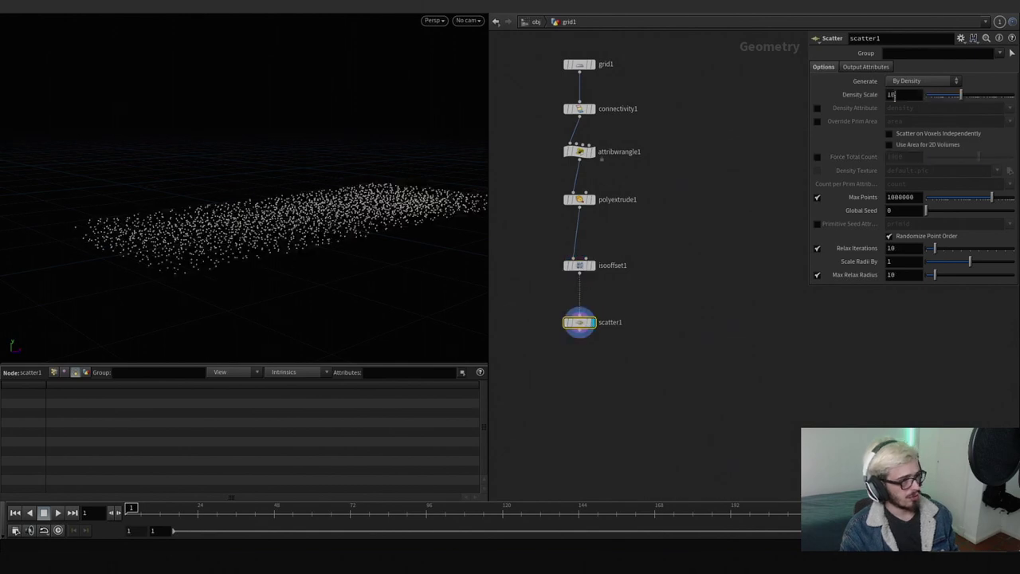
Step: Force the scatter's total point count to 15 and turn off its relax iterations
click(817, 157)
double_click(901, 156)
text(15)
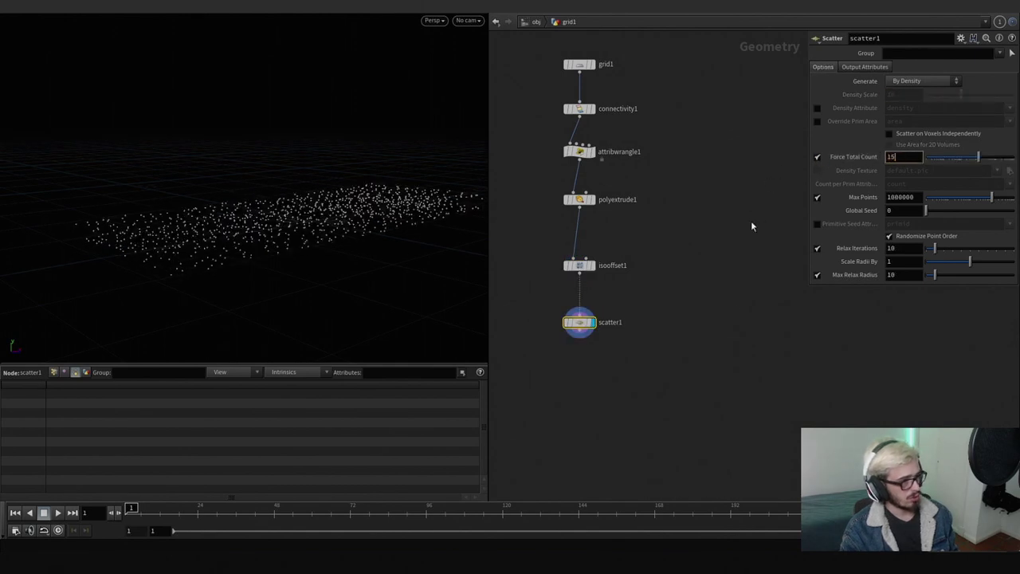
key(Return)
click(817, 248)
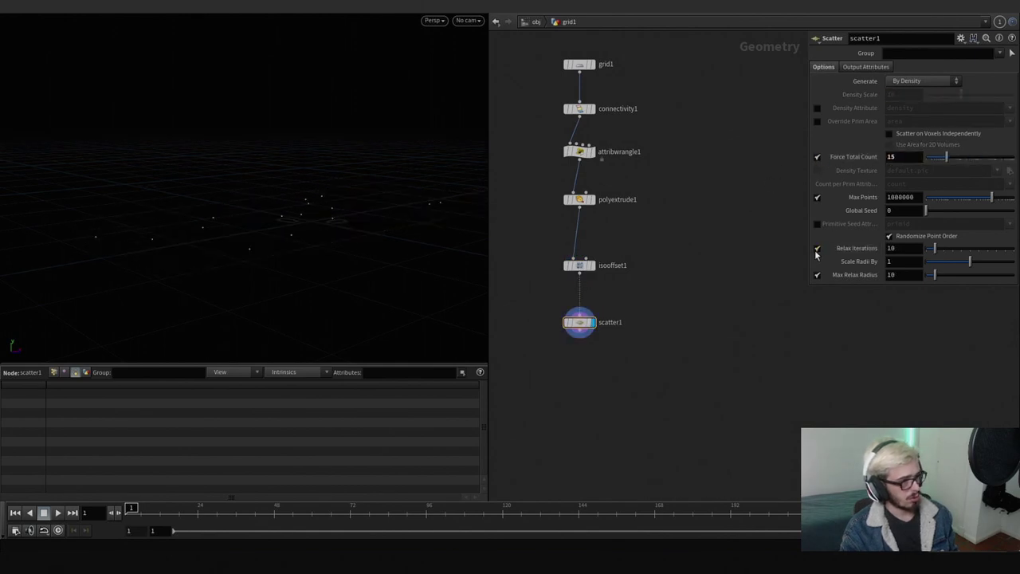
Step: Append a For-Each Point loop after the Scatter node and display the loop's end node
click(583, 334)
key(Tab)
text(for)
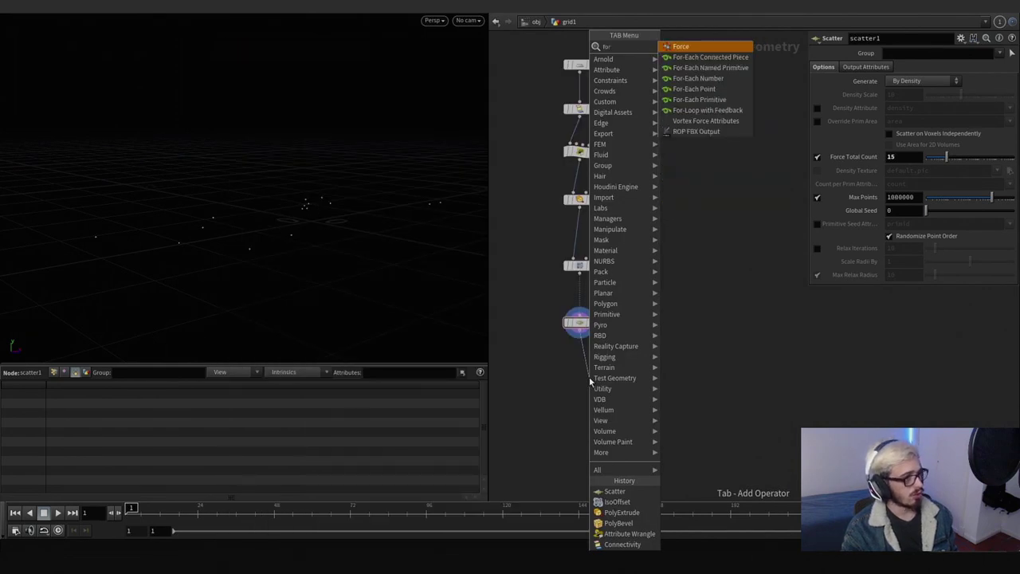
key(Down)
key(Return)
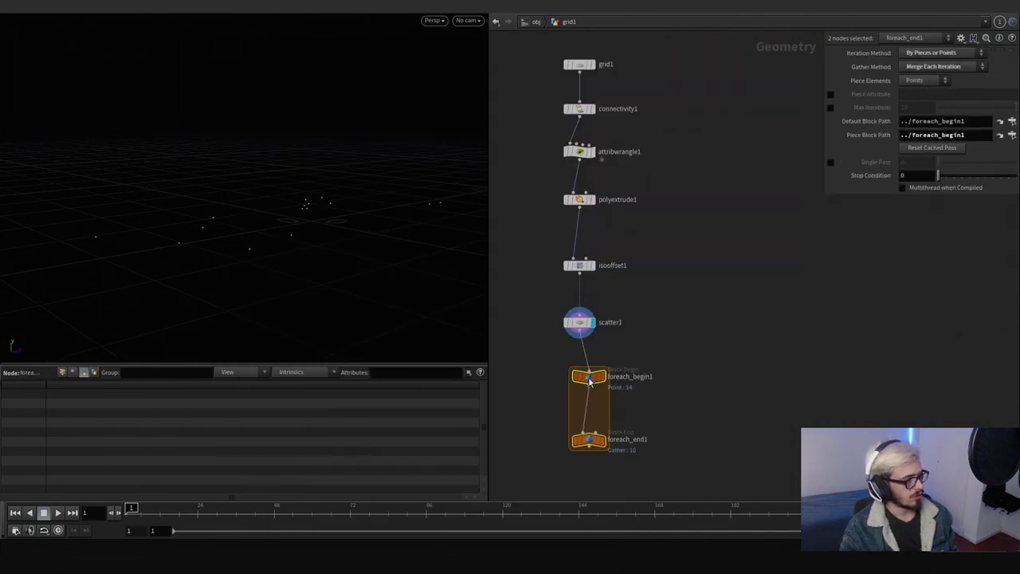
click(582, 385)
middle_drag(582, 443, 651, 299)
click(612, 355)
Step: Create a meta import node from the loop's begin block and rename it "iteration"
click(603, 248)
click(894, 94)
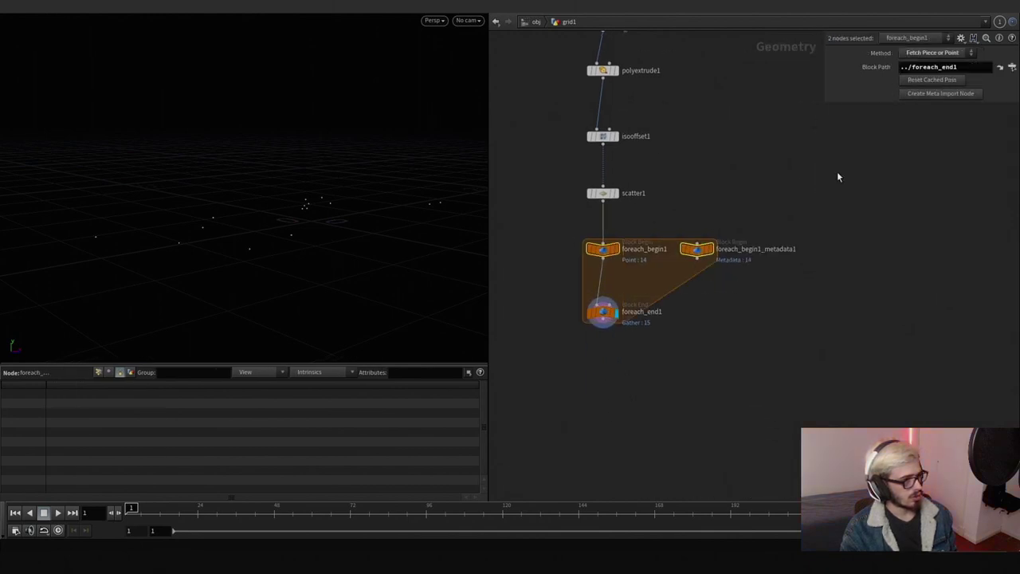
text(iteration)
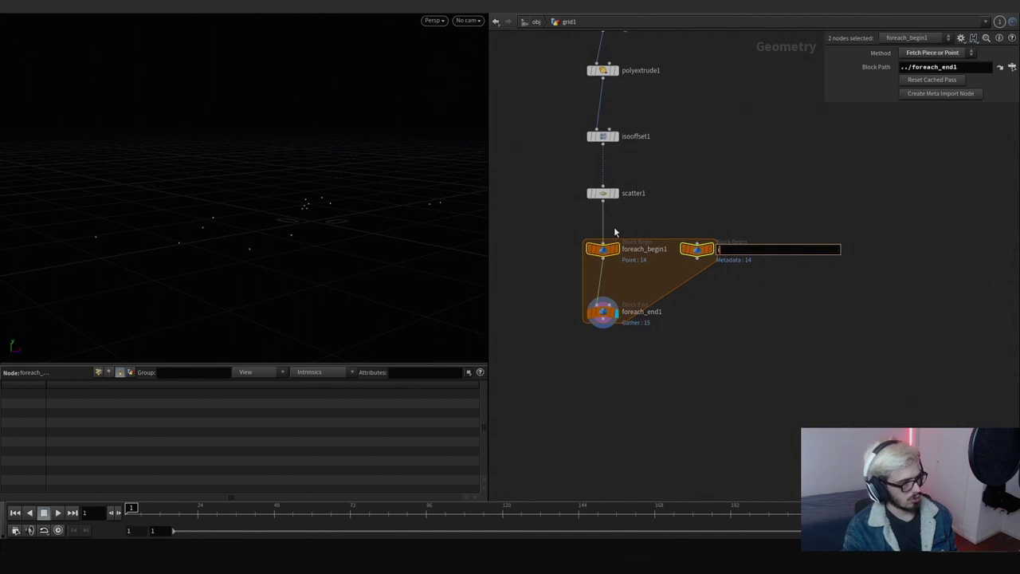
key(Return)
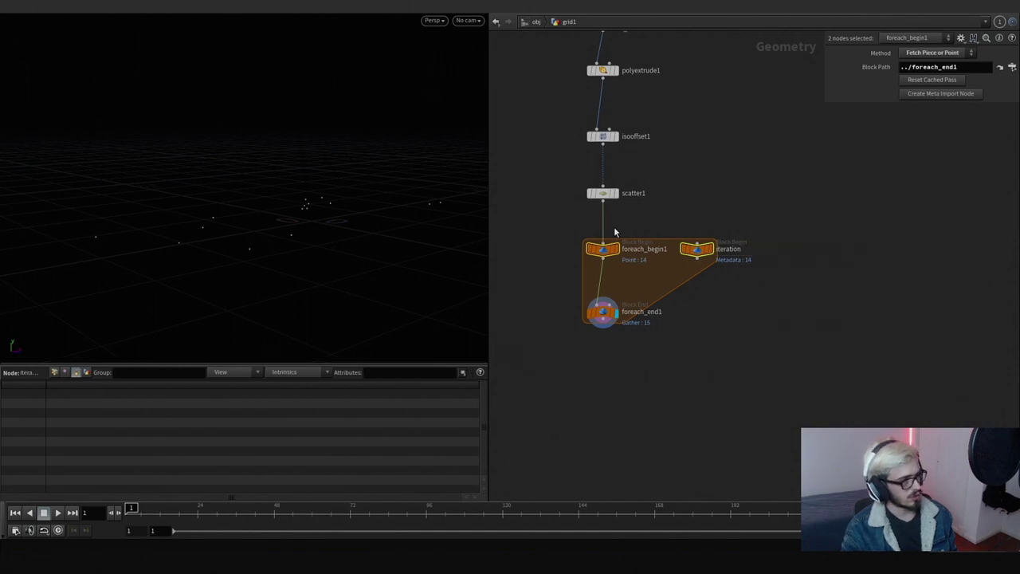
Step: Make room in the loop and insert a Copy to Points node that takes the loop's begin block as its target points
click(626, 381)
drag(603, 314, 602, 415)
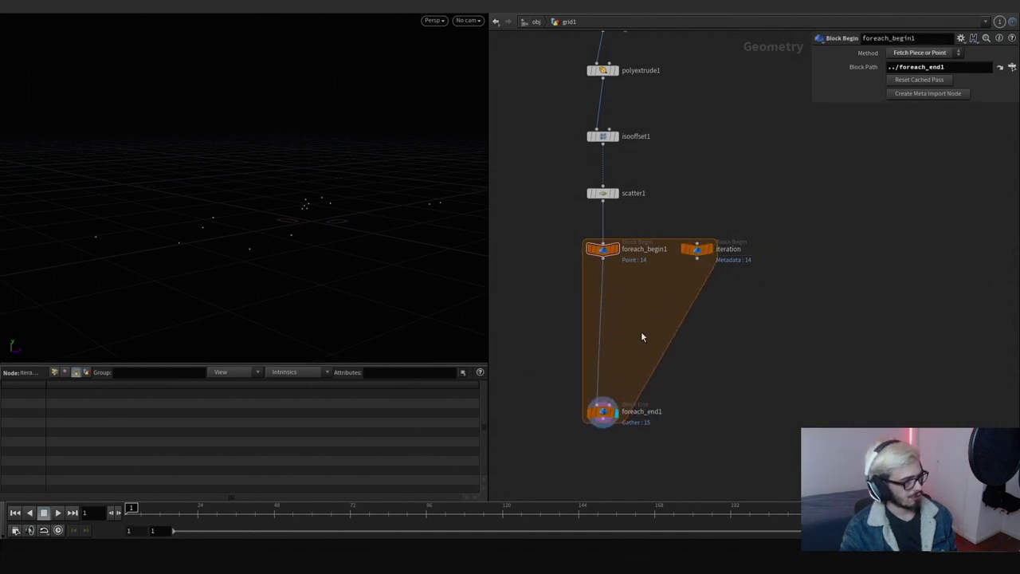
key(Tab)
text(copy to)
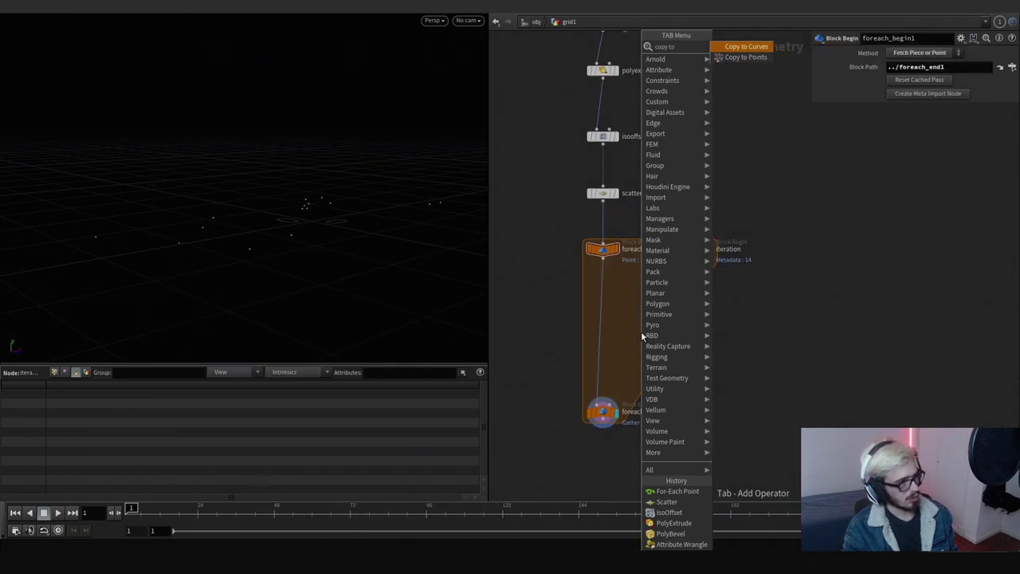
key(Down)
key(Return)
click(641, 335)
mouse_move(616, 335)
mouse_down()
mouse_move(591, 337)
mouse_move(594, 327)
mouse_move(605, 343)
mouse_up()
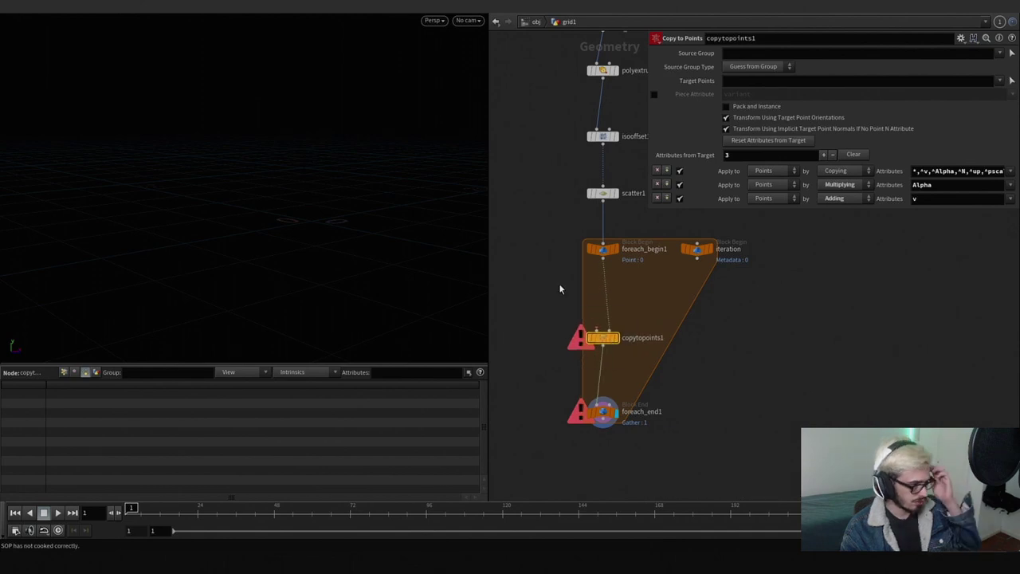
Step: Add a second Grid node beside the beginning of the loop
key(Tab)
text(gri)
key(Return)
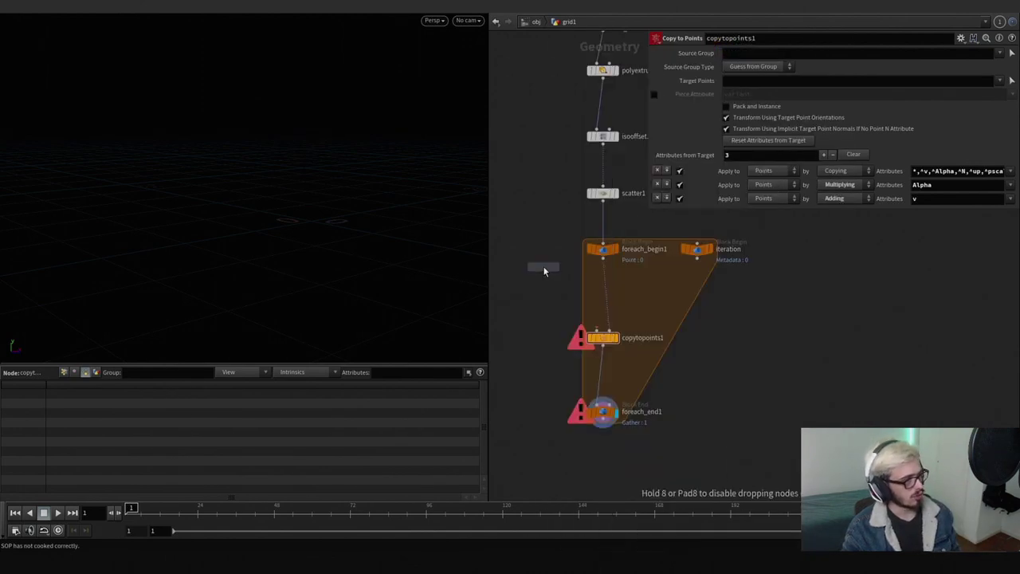
click(539, 252)
Step: Select the six nodes from the first grid to the Scatter and lay them out neatly
key(h)
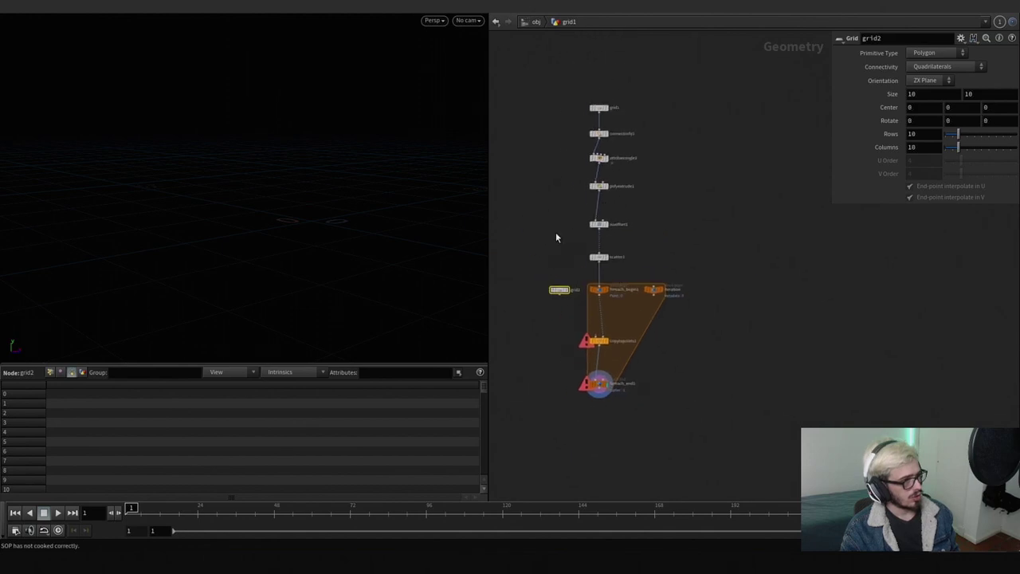
drag(655, 306, 615, 58)
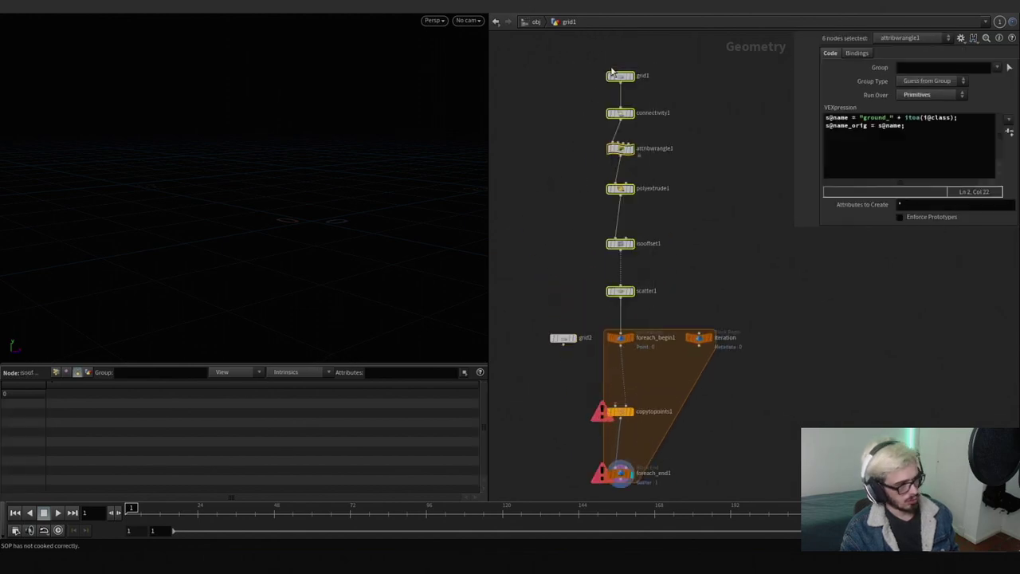
key(shift+l)
Step: Set the second grid's two size values to relative references of the first grid's X and Y sizes, each multiplied by 2
click(620, 125)
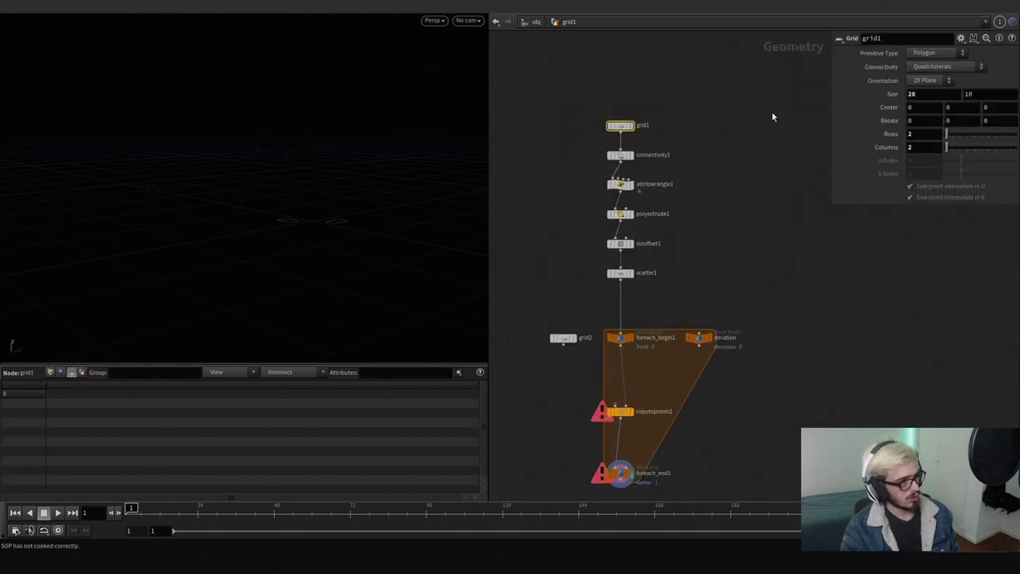
right_click(894, 94)
click(915, 165)
click(562, 337)
right_click(919, 94)
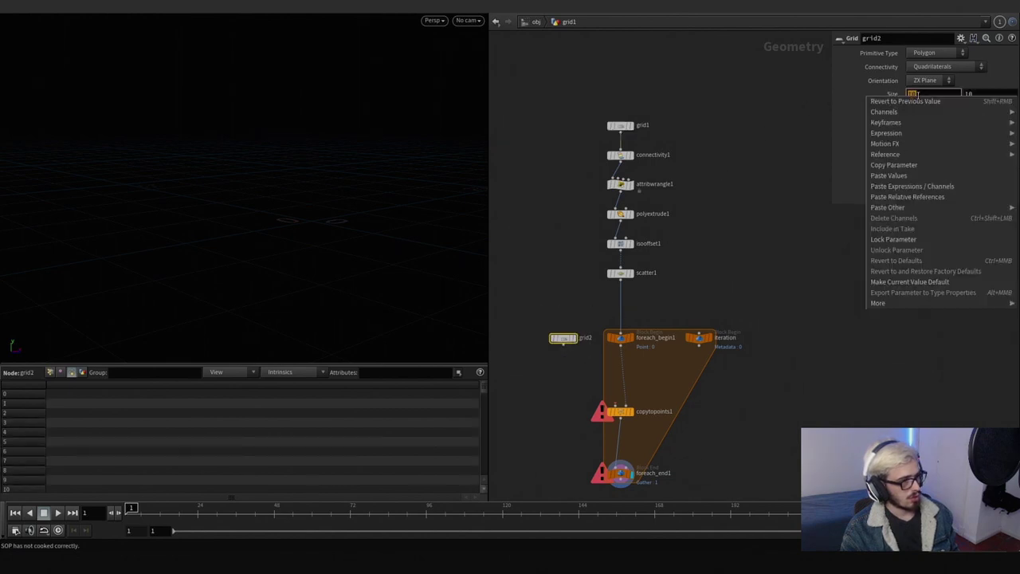
click(923, 196)
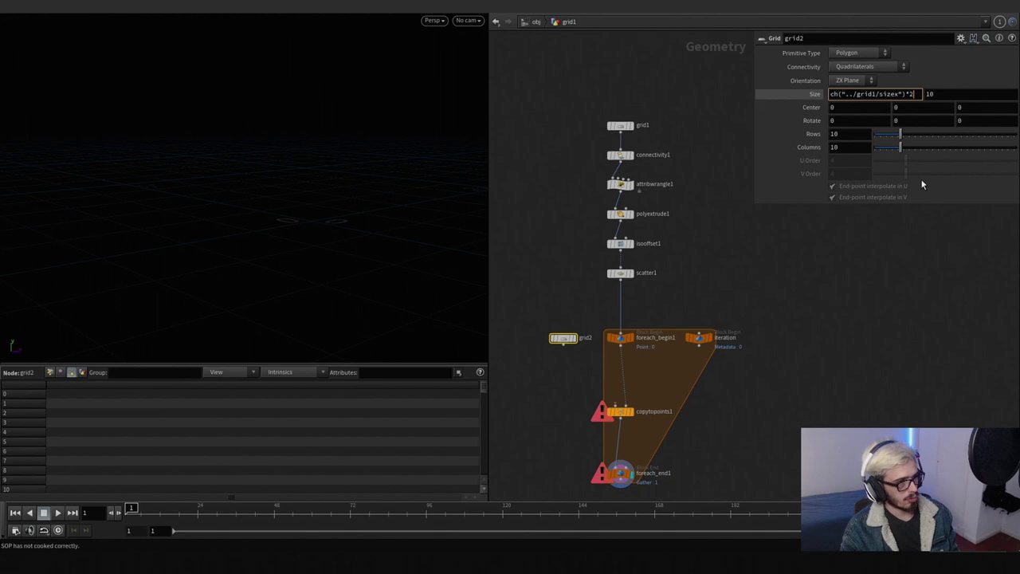
click(923, 94)
right_click(885, 95)
click(919, 197)
text(*2)
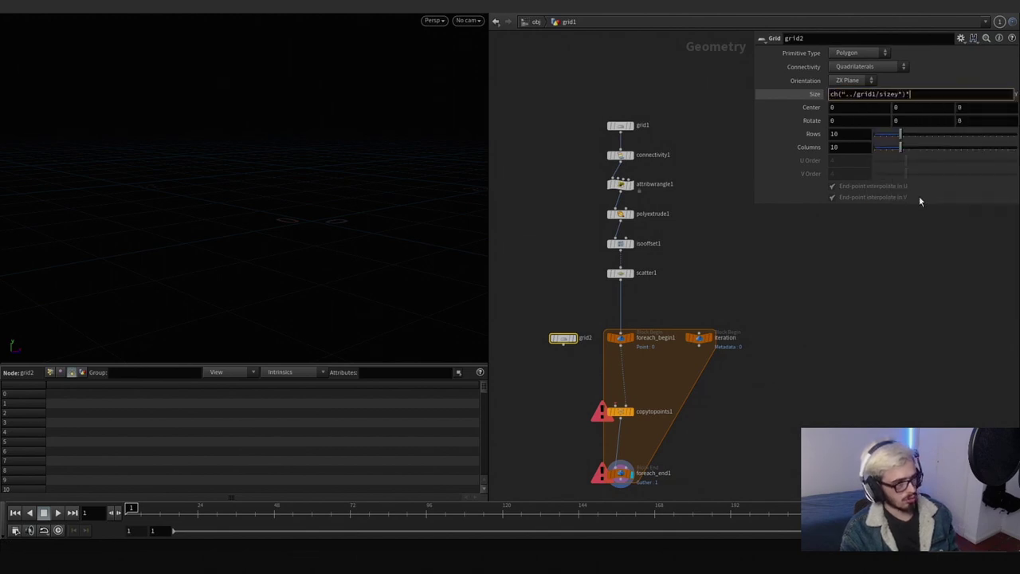
key(Return)
Step: Display the second grid and change its second size expression to ch("../grid1/sizex")*2
middle_drag(849, 356, 809, 247)
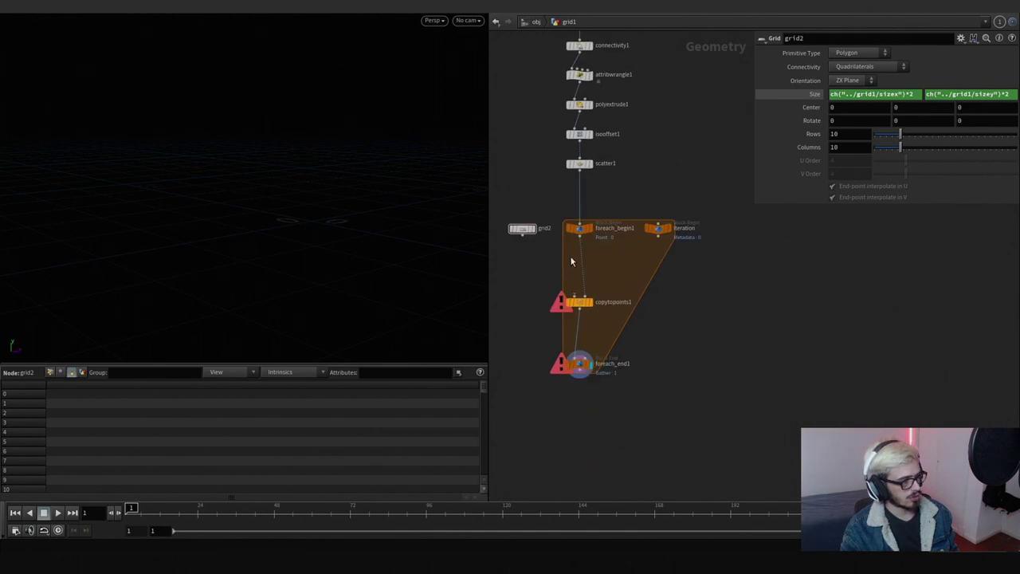
click(535, 228)
drag(456, 229, 387, 263)
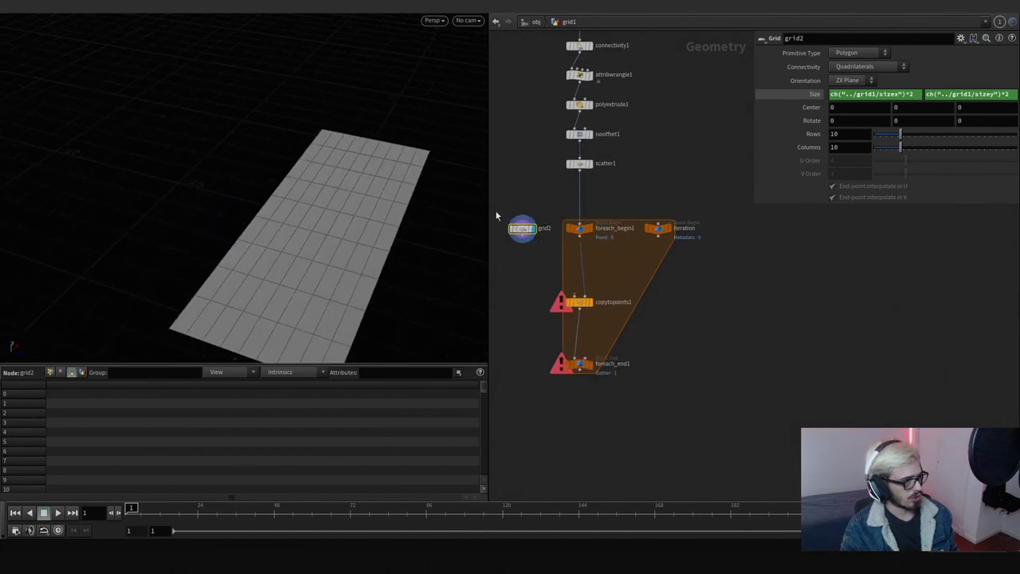
key(BackSpace)
text(x)
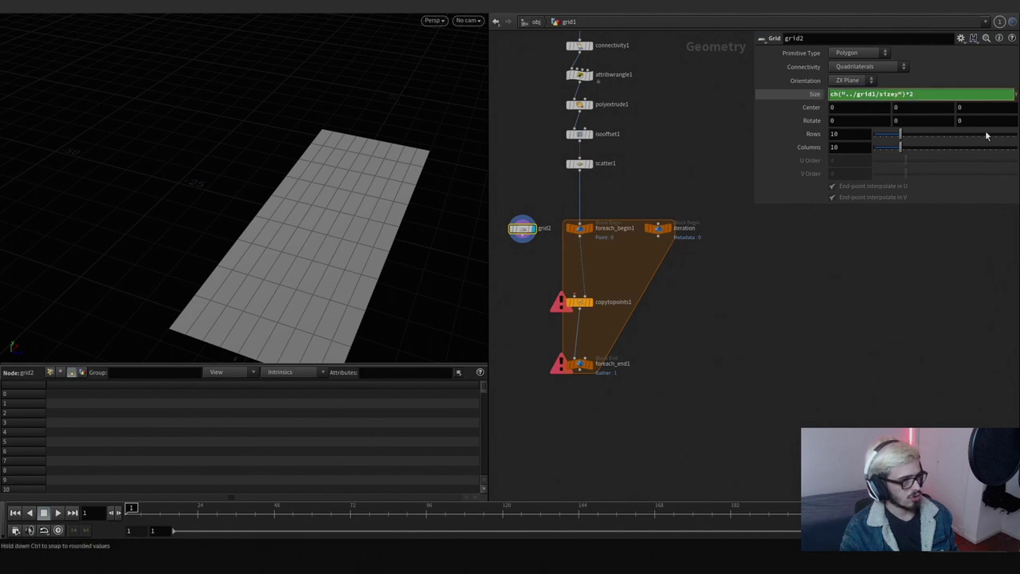
key(Return)
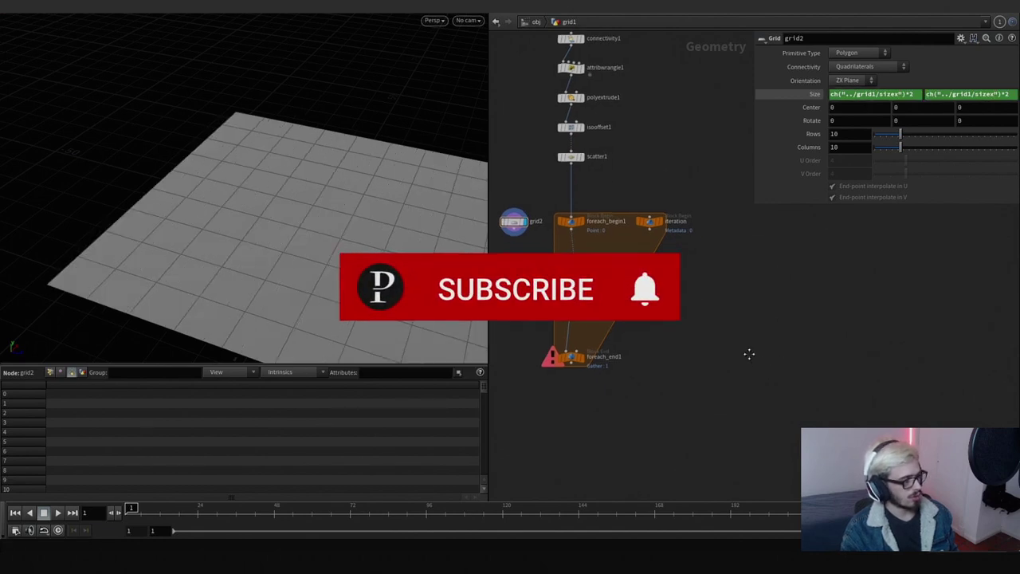
Step: Wire the second grid into the first input of the Copy to Points node and switch the network wiring style to curved
middle_drag(747, 353, 796, 330)
click(572, 216)
key(shift+s)
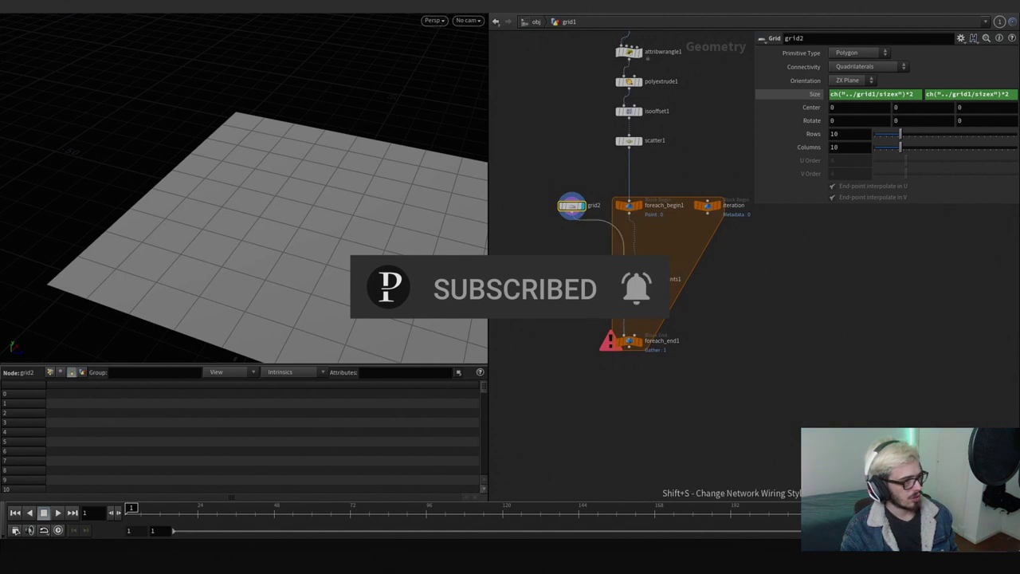
Step: Set the second grid's rows and columns to 100
click(849, 134)
text(100)
key(Return)
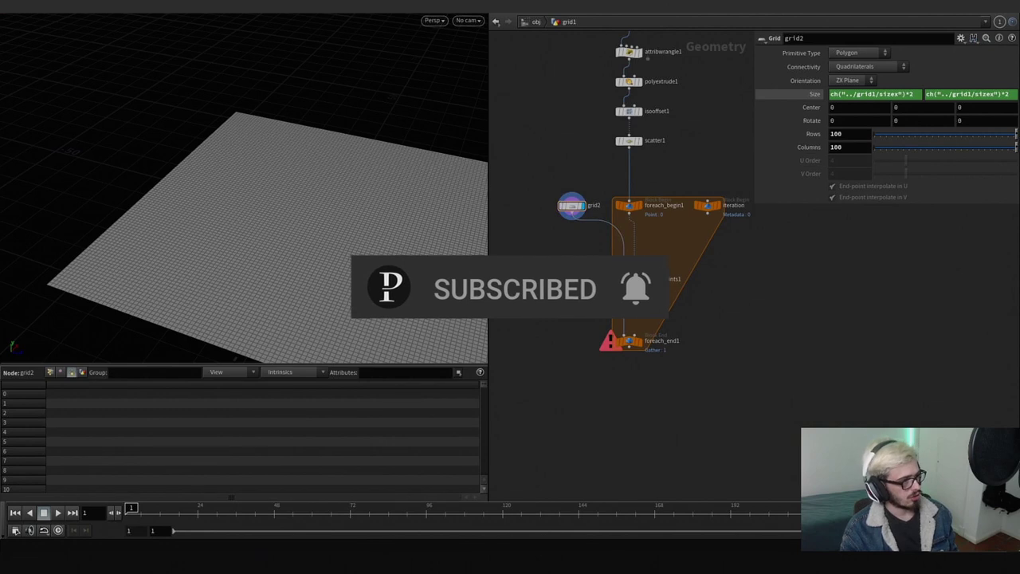
Step: Insert and display a Mountain node between the second grid and Copy to Points, with height 2.88 and element size 5.94
key(Tab)
text(mountain)
key(Return)
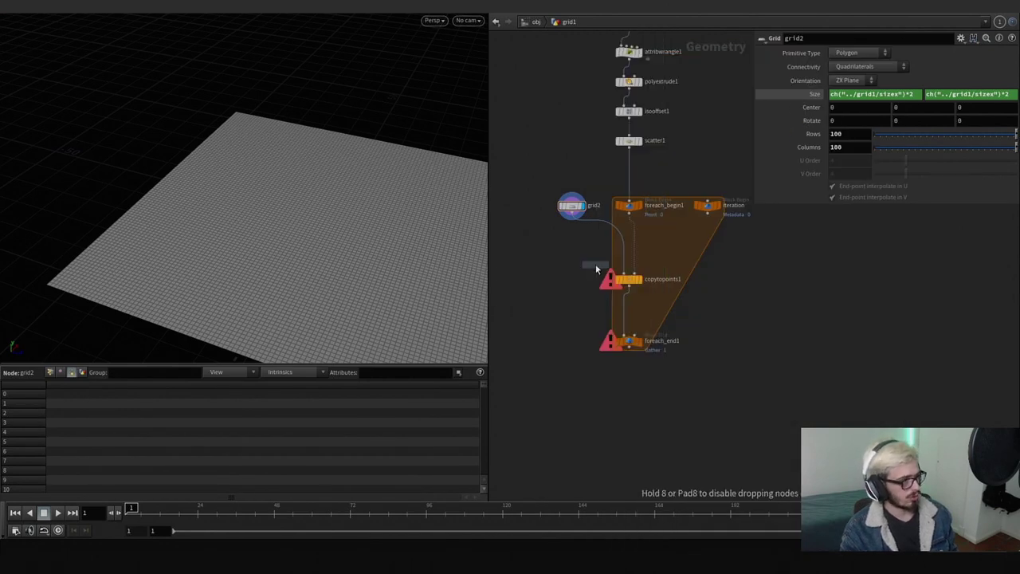
click(573, 248)
key(r)
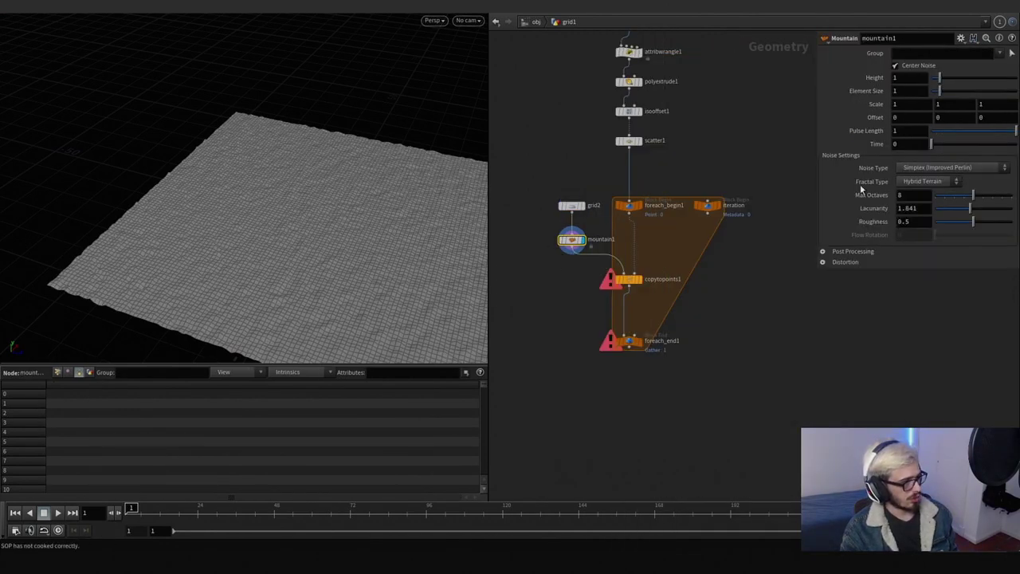
drag(939, 77, 981, 94)
Step: Display the output of the loop's end block and view the copied terrain grids from a low side angle
middle_drag(713, 322, 725, 285)
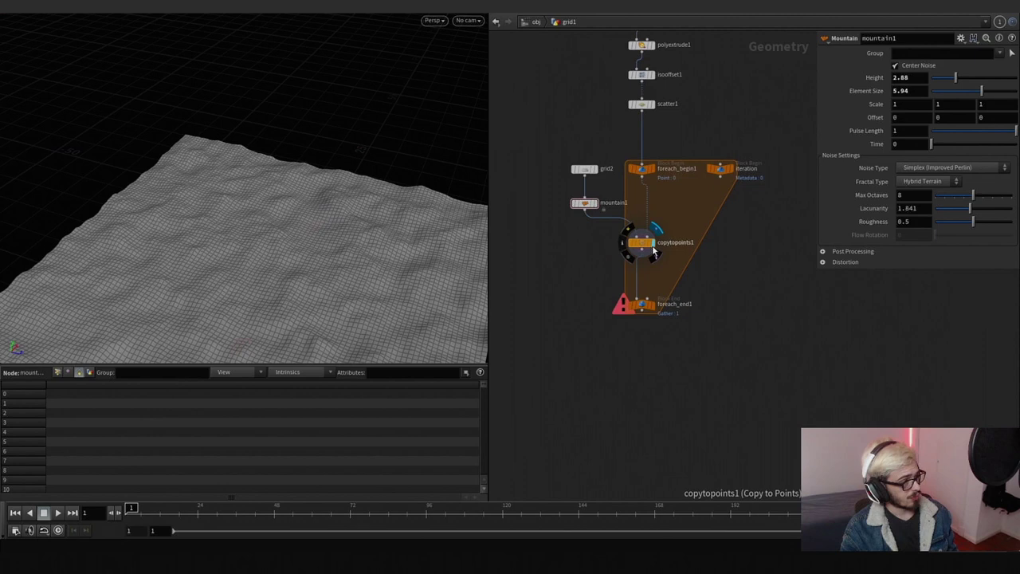
click(650, 242)
click(640, 242)
click(647, 305)
click(644, 307)
alt+drag(364, 257, 308, 212)
Step: Insert an Attribute Randomize node between the loop's begin block and Copy to Points, with attribute name CN and distribution Direction or Orientation
key(Tab)
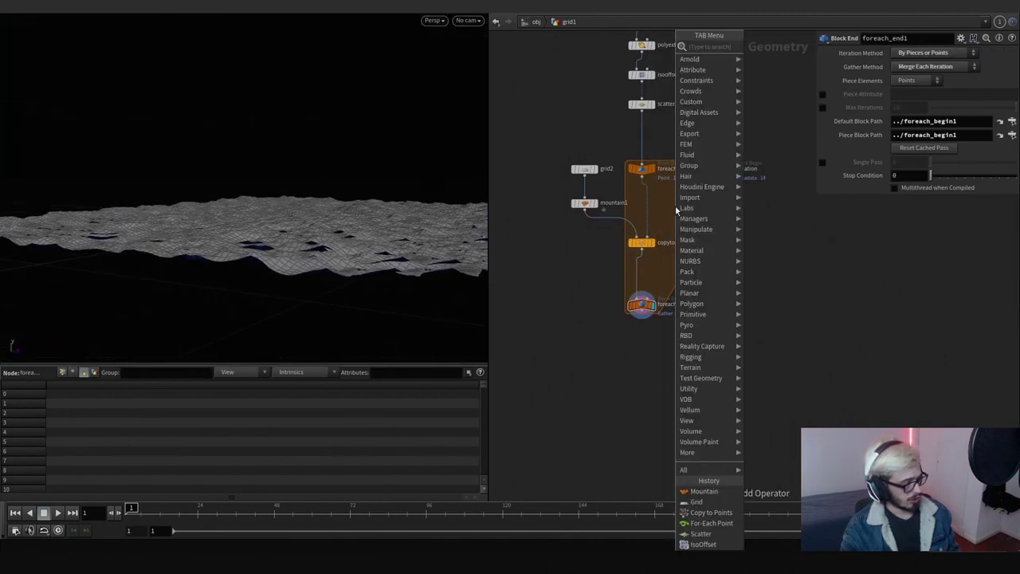
key(Return)
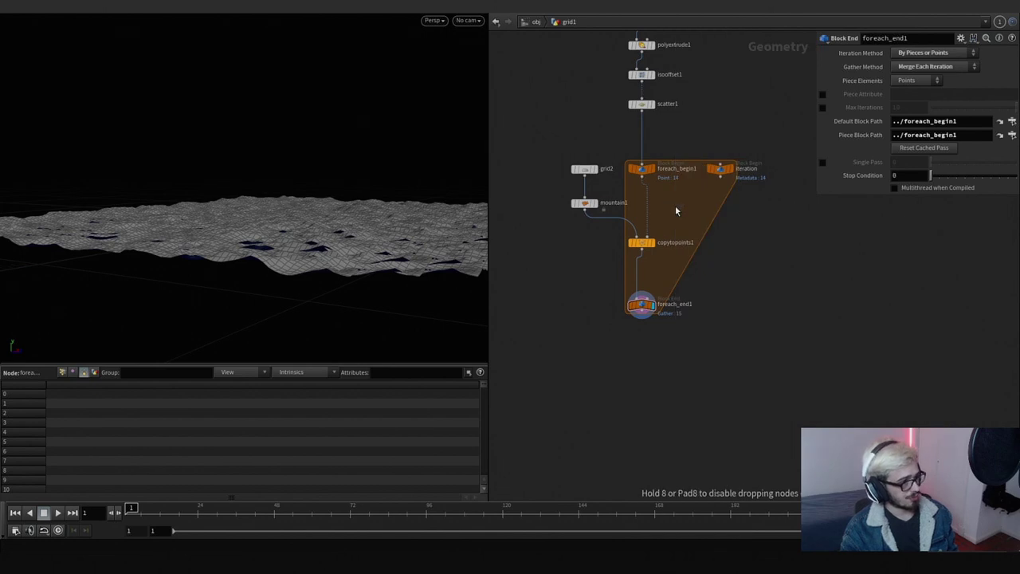
click(676, 205)
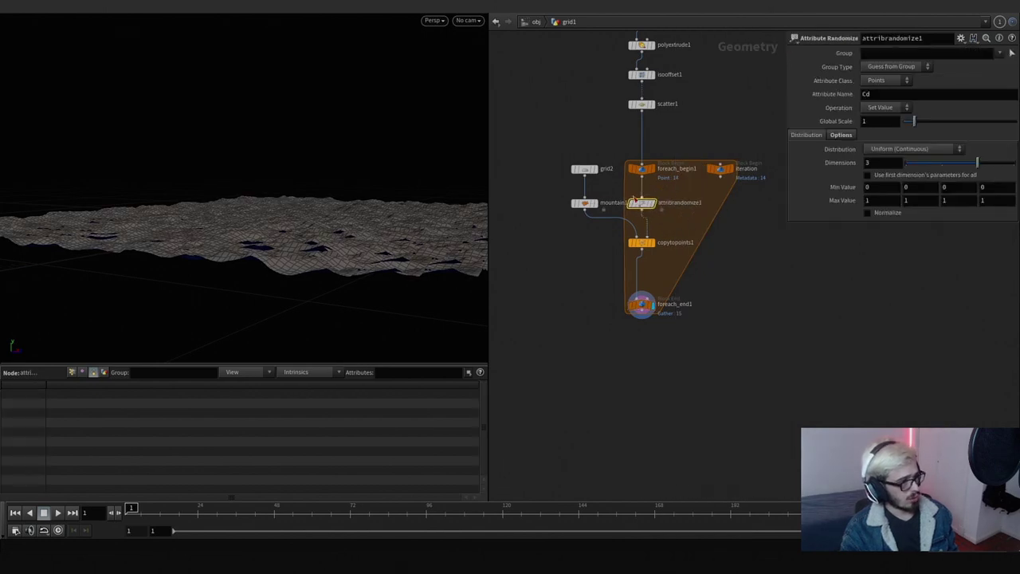
click(877, 94)
click(908, 148)
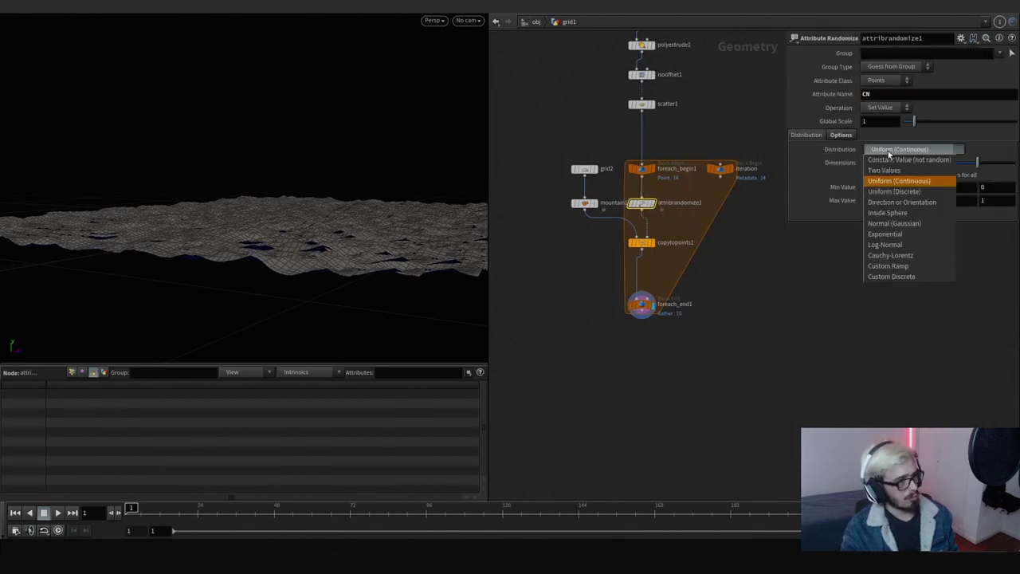
click(881, 203)
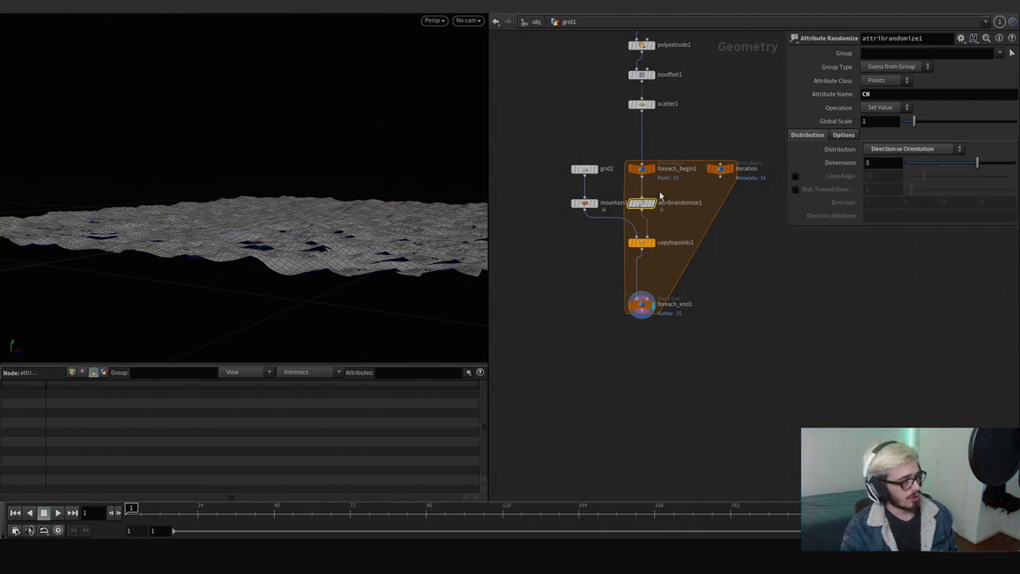
Step: Add a spare input to the Attribute Randomize node and point it to the iteration metadata node
click(844, 135)
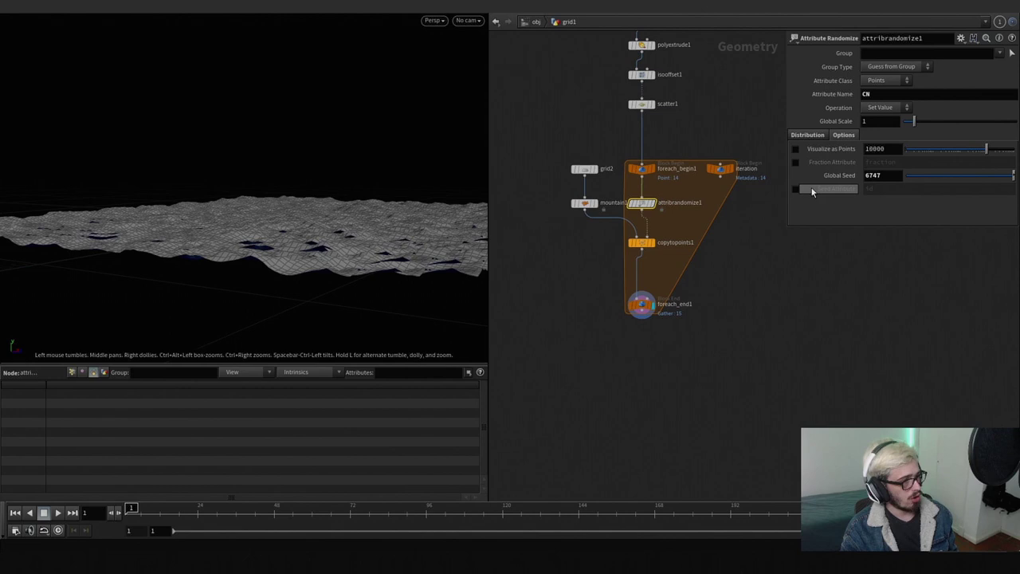
click(961, 39)
click(911, 167)
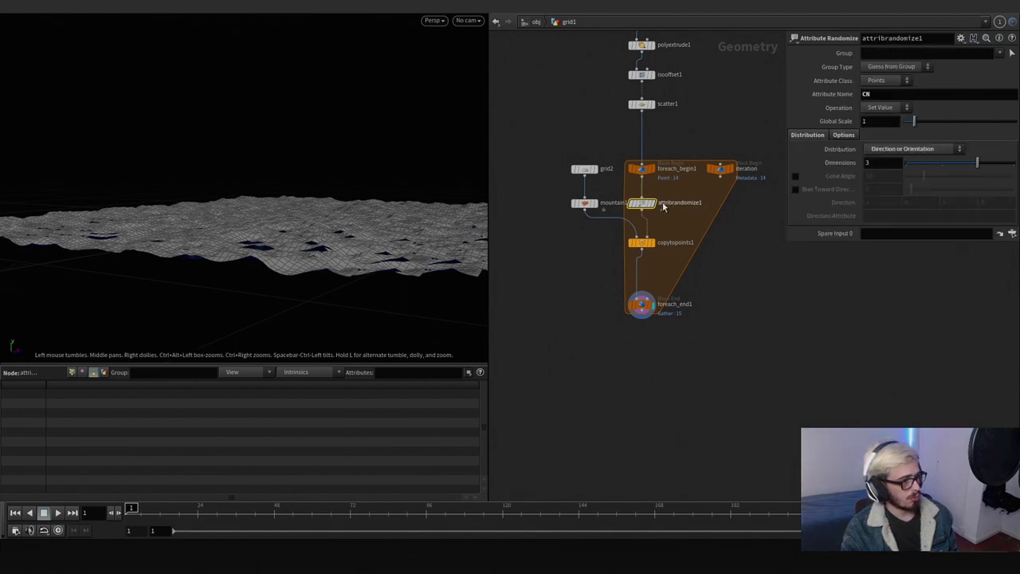
drag(722, 167, 859, 234)
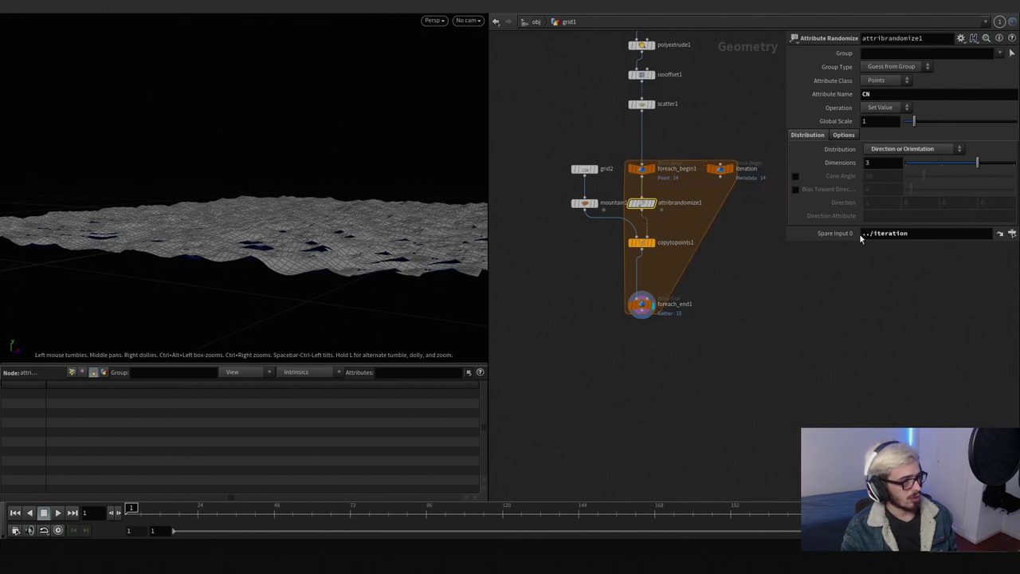
Step: Add a spare input to the Mountain node and link it to the iteration metadata node
click(621, 203)
click(961, 38)
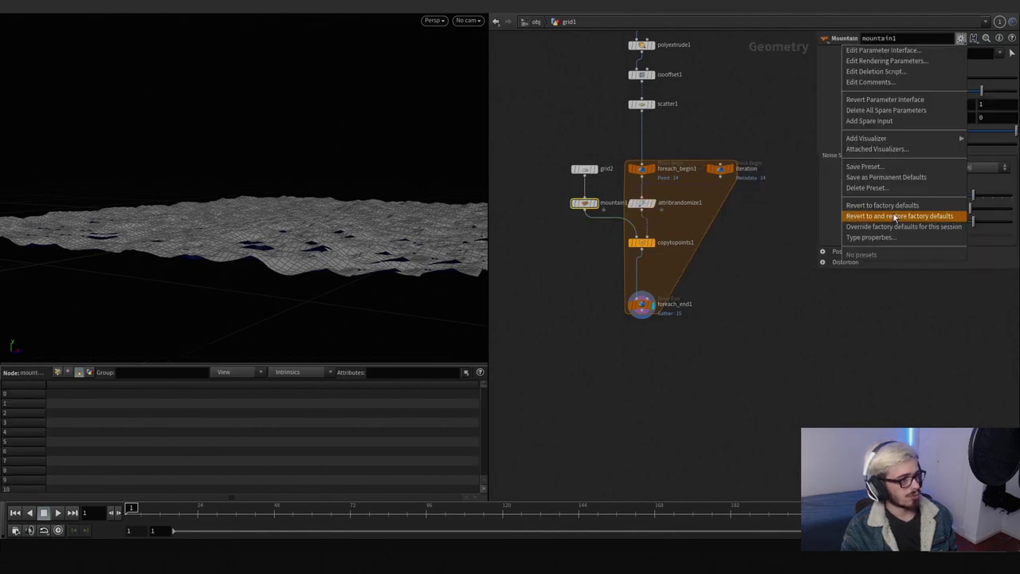
click(885, 120)
drag(721, 168, 905, 276)
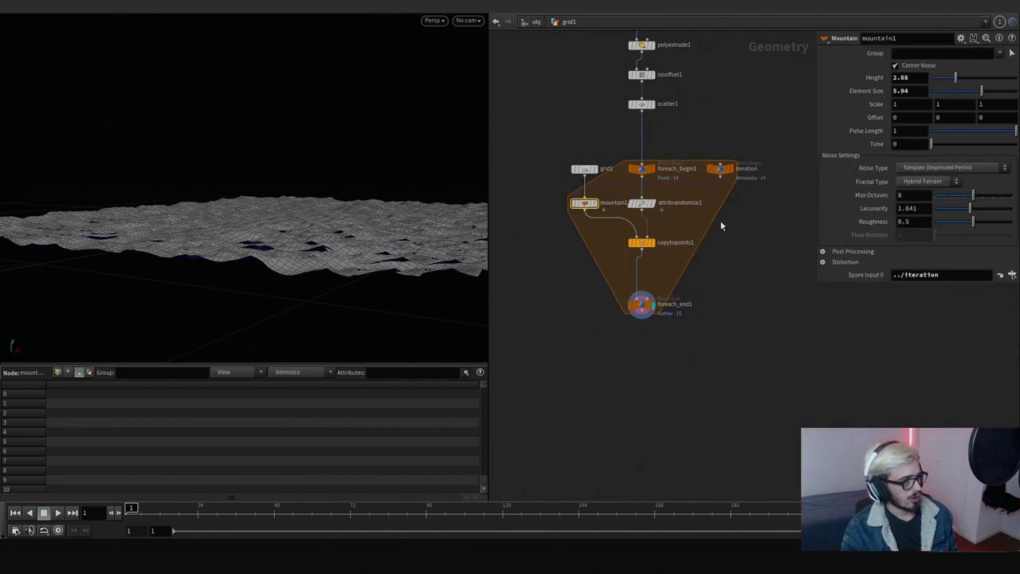
Step: Enable the Attribute Randomize node's seed attribute and set its global seed to detail(-1,'iteration',0)
click(644, 203)
click(849, 139)
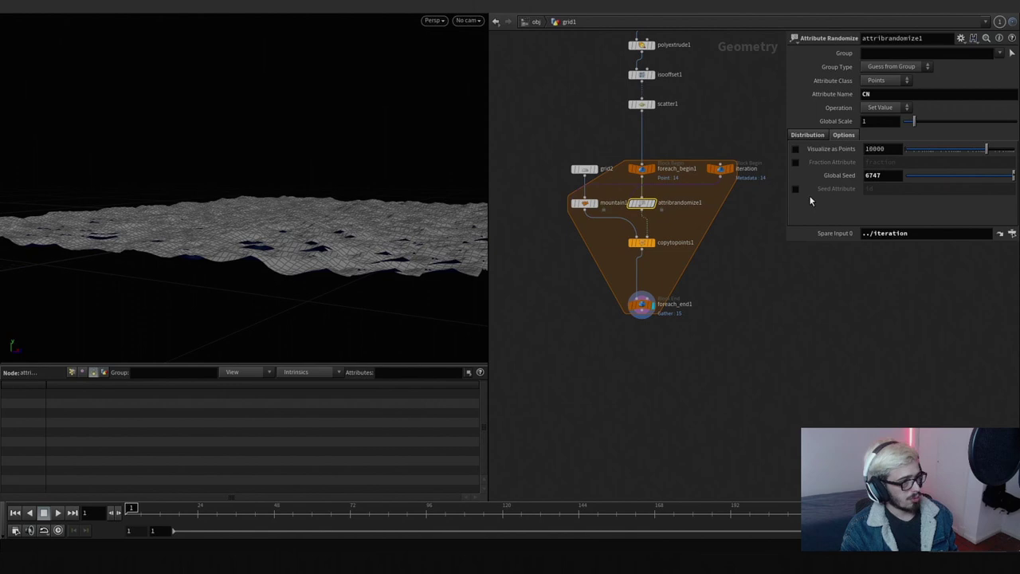
click(795, 189)
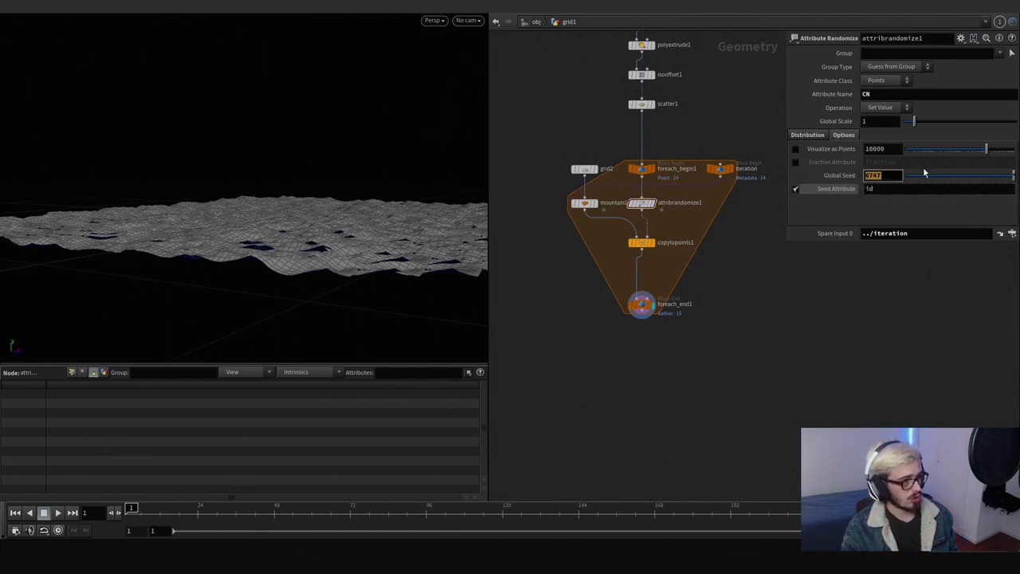
text(detai)
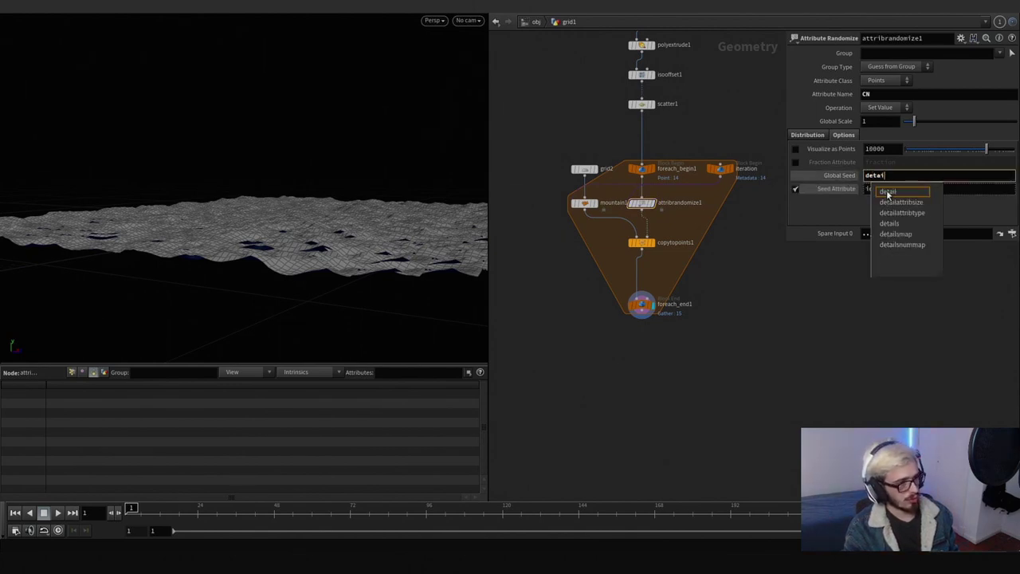
text(l()-1)
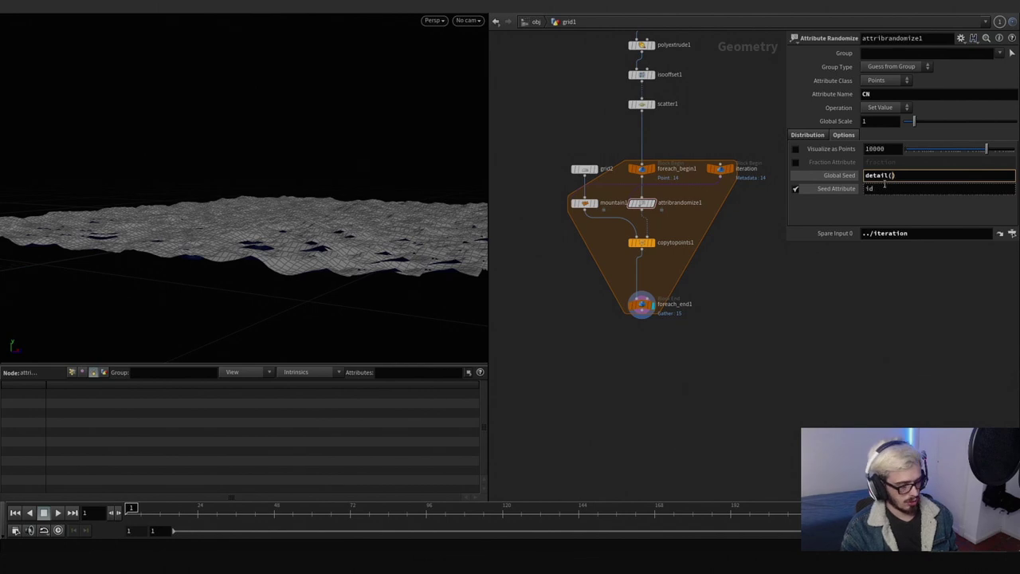
key(Return)
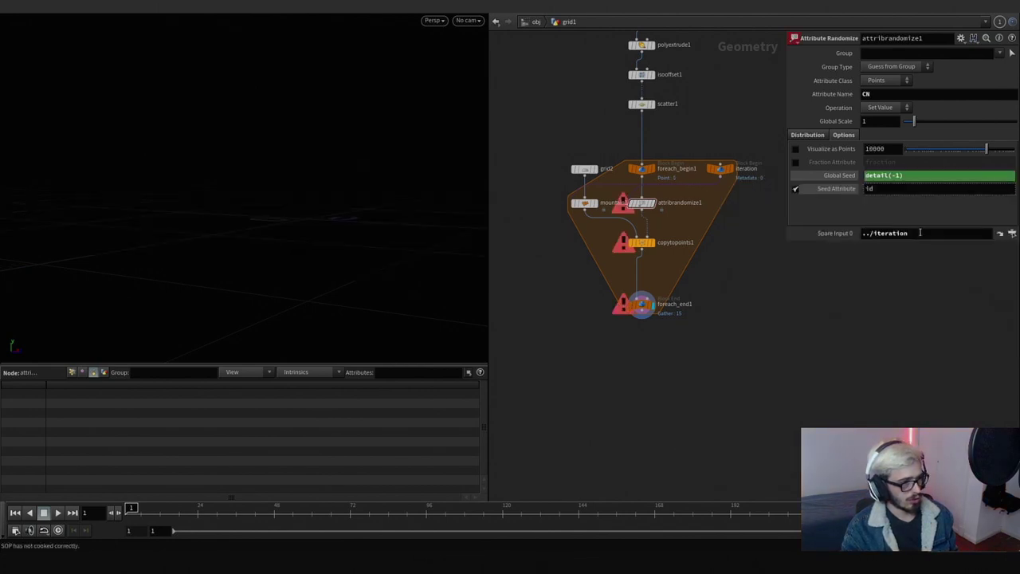
text(,'iteration',0)
key(Return)
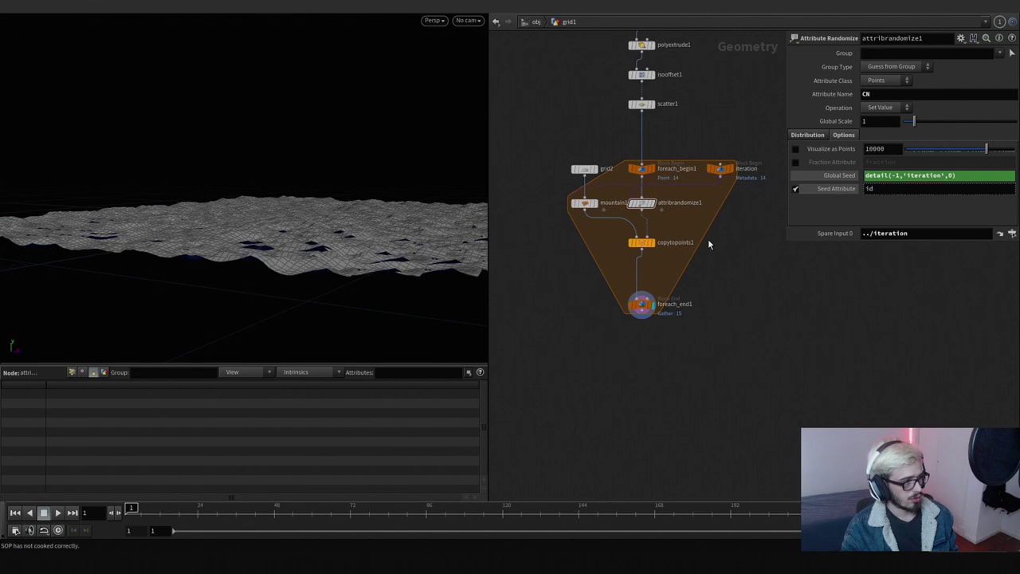
click(836, 175)
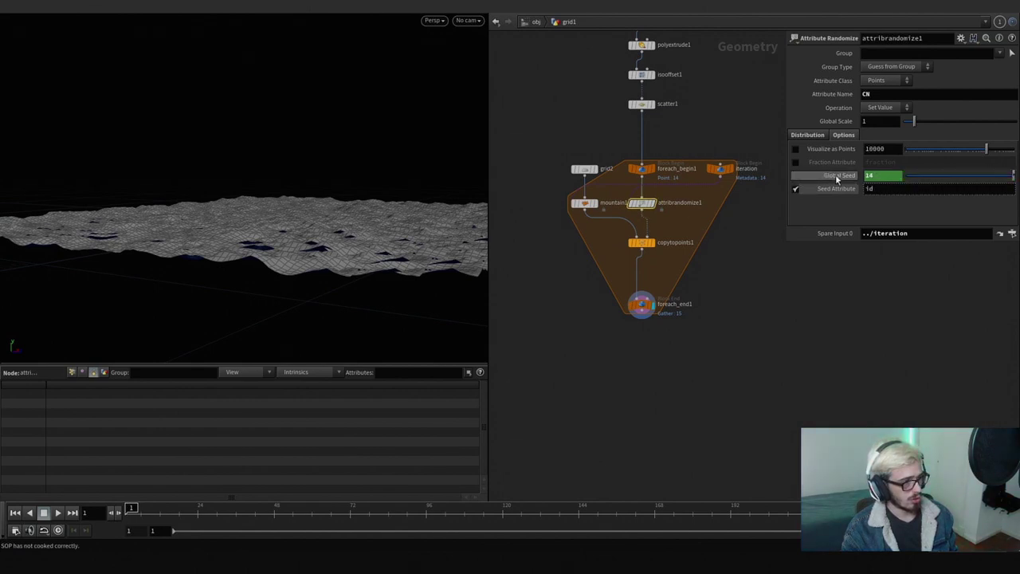
Step: Correct the randomized attribute's name to N and check the copied grids' orientations in the viewport
drag(726, 348, 591, 282)
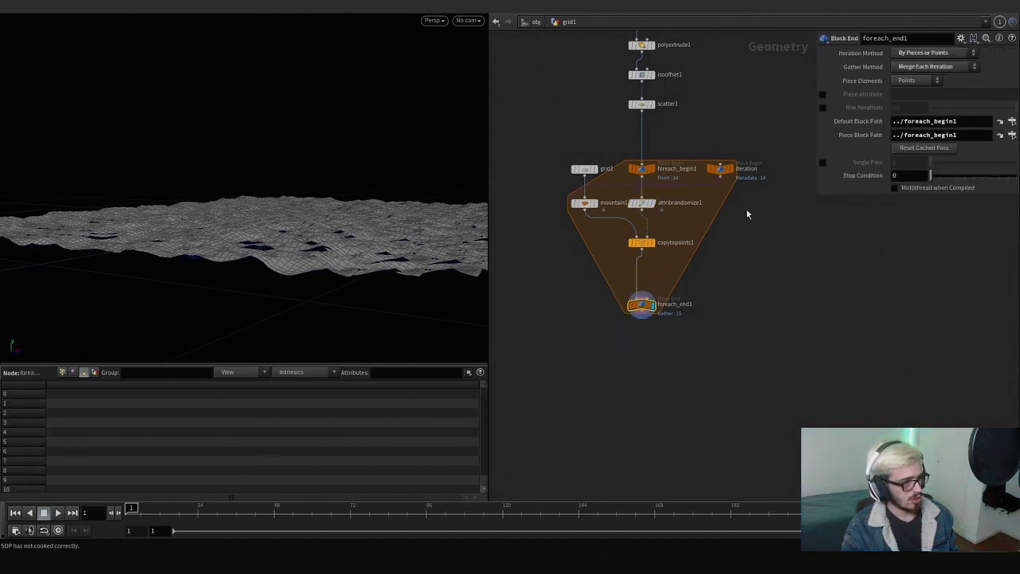
click(584, 202)
mouse_move(308, 166)
mouse_down()
mouse_move(246, 171)
mouse_move(312, 163)
mouse_up()
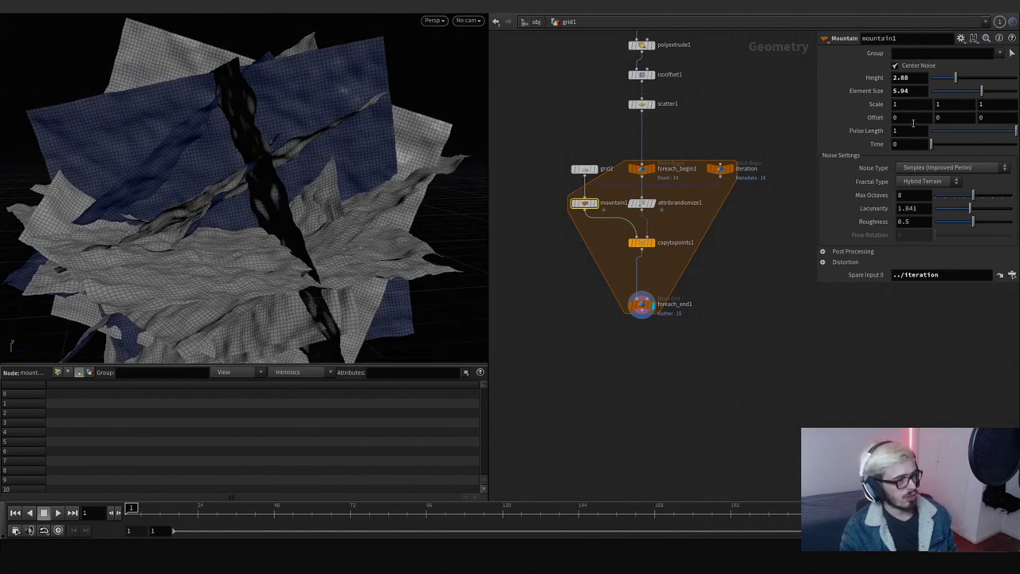
Step: Set the Mountain node's first offset value to detail(-1,'iteration',0)*400 so the noise differs per iteration
click(642, 203)
click(903, 179)
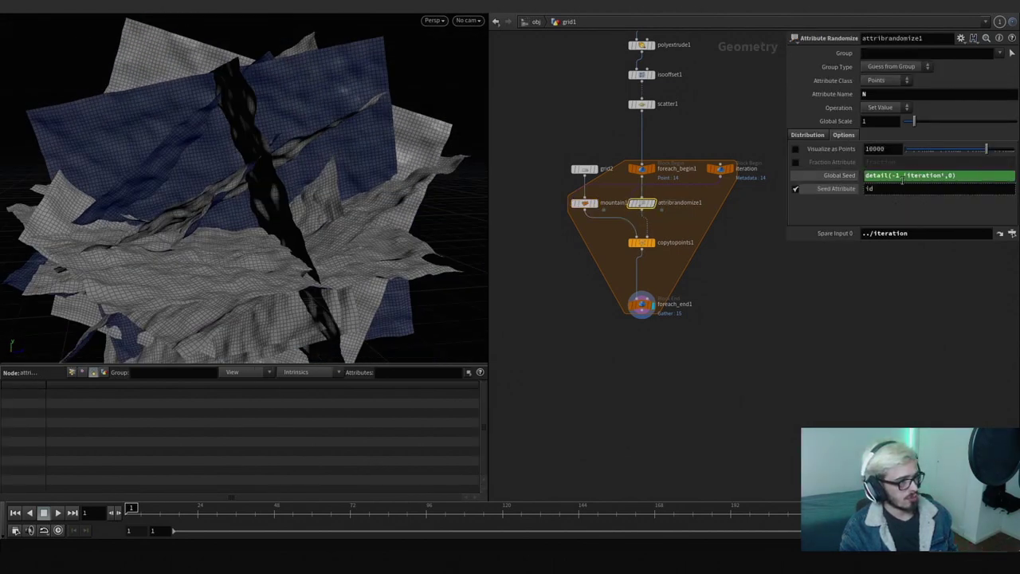
click(591, 201)
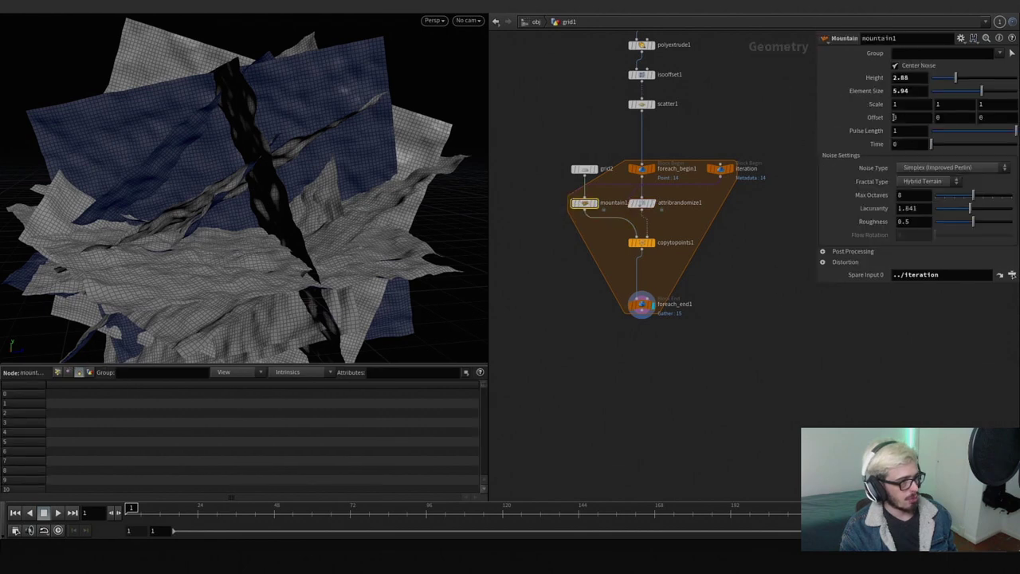
click(907, 116)
text(detail(-1,'iteration',0))
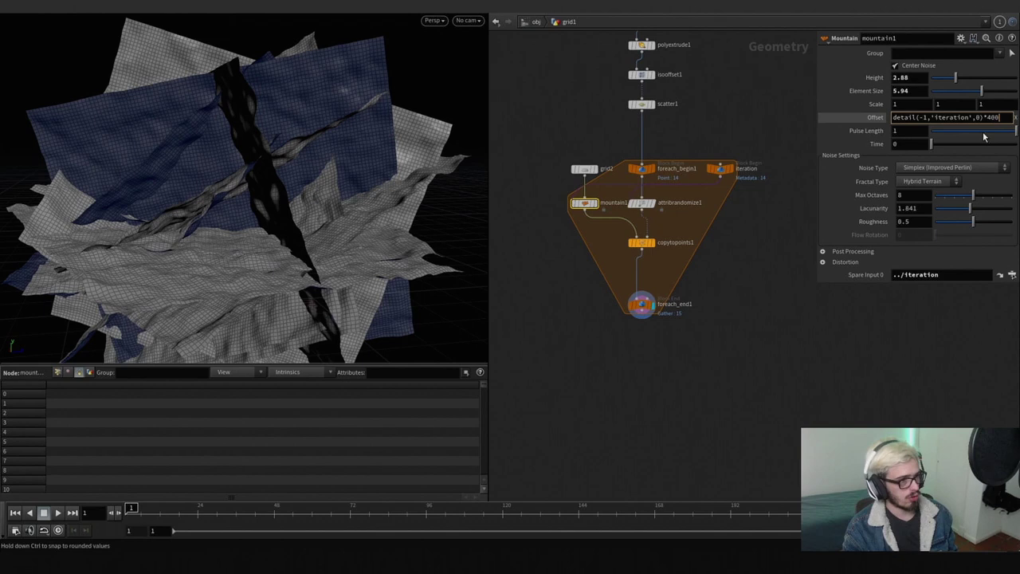
key(Return)
drag(296, 216, 460, 216)
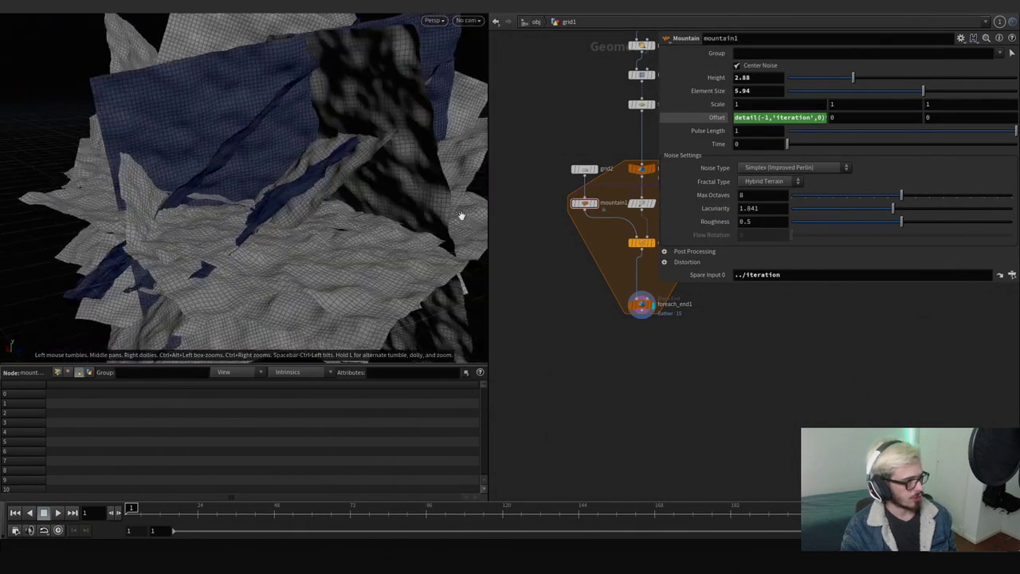
key(h)
drag(658, 283, 770, 283)
key(h)
key(Tab)
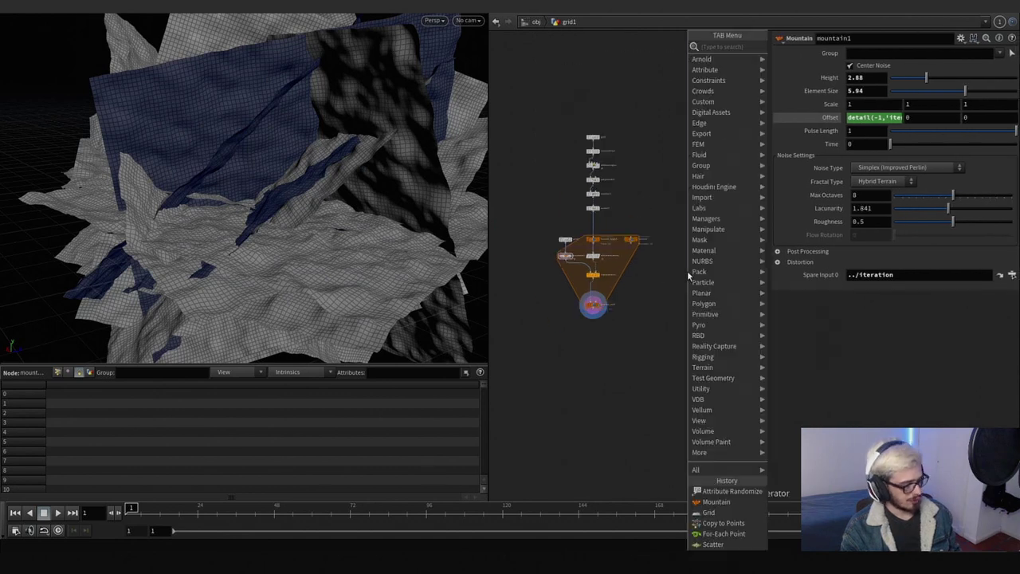
text(vdb)
key(Down)
key(Down)
key(Down)
key(Down)
key(Down)
key(Down)
key(Down)
key(Down)
key(Down)
key(Down)
key(Down)
key(Up)
key(Up)
key(Up)
key(Up)
key(Up)
key(Up)
key(Up)
key(Up)
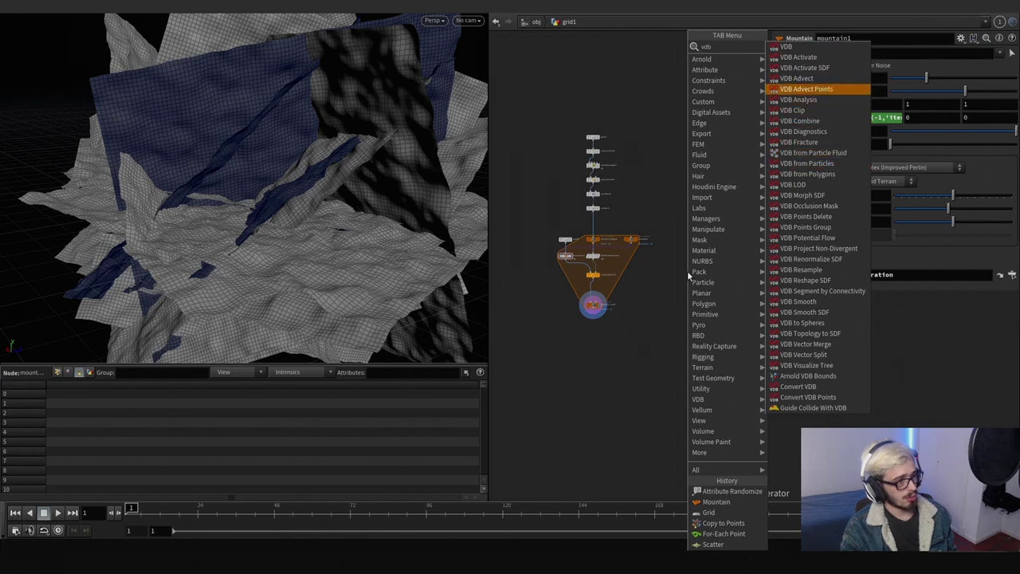
key(Escape)
key(Escape)
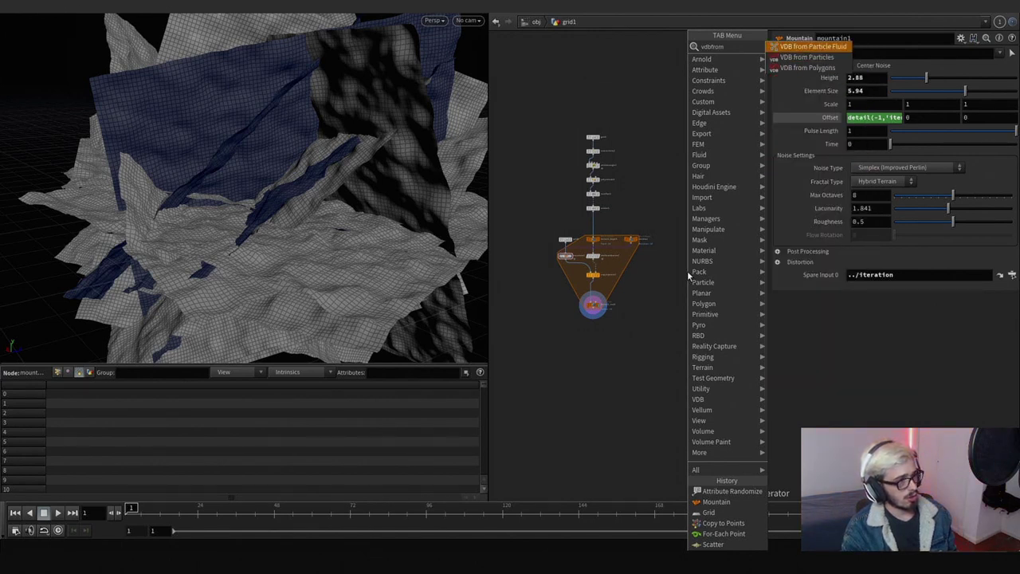
key(Tab)
key(Return)
click(687, 270)
Step: Add a VDB from Polygons node and delete the mistakenly placed VDB from Particles node
key(Tab)
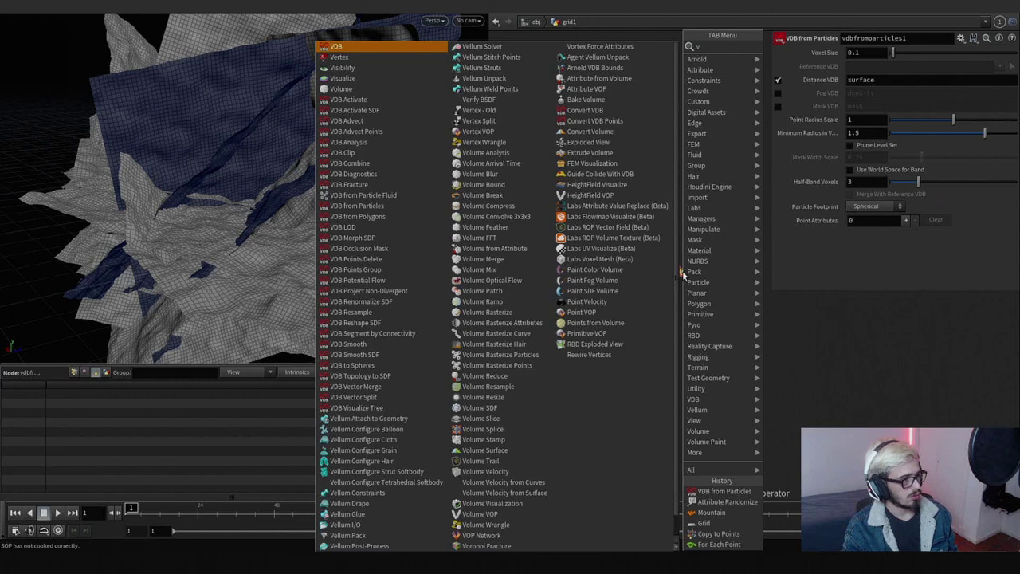
key(Return)
click(656, 280)
click(682, 272)
key(Delete)
Step: Connect the PolyExtrude output to the VDB from Polygons node and enable Output Back on the extrusion
scroll(655, 271, up, 2)
drag(653, 285, 703, 251)
click(566, 146)
click(700, 242)
click(566, 139)
scroll(565, 140, up, 2)
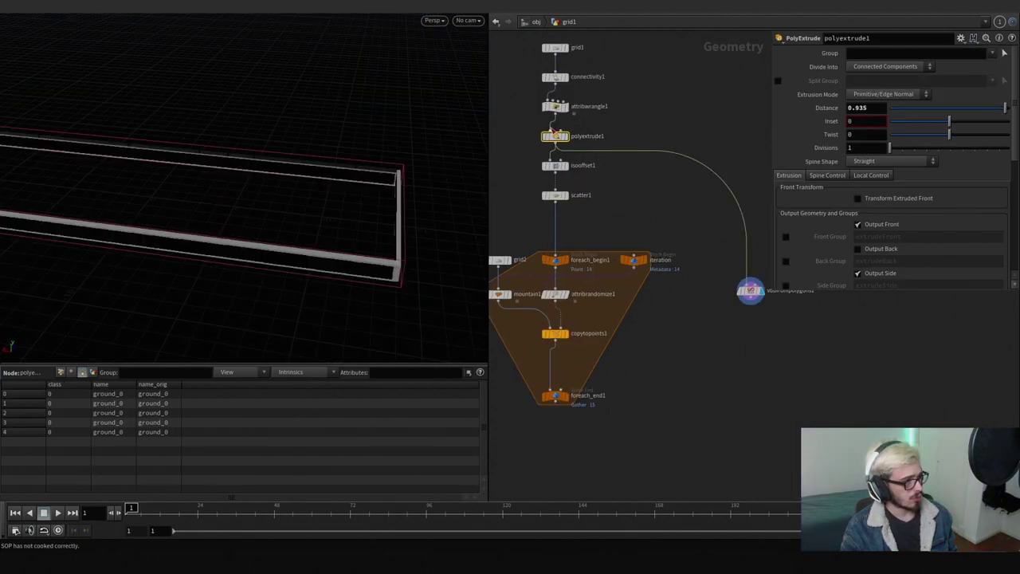
click(859, 249)
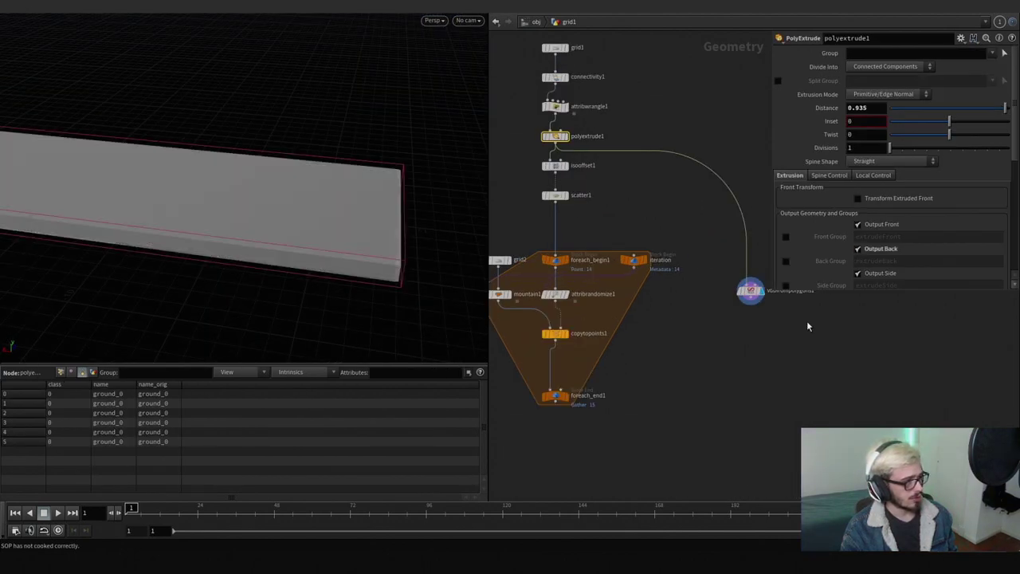
Step: Add a VDB Reshape SDF node after the VDB from Polygons node and display it
click(751, 302)
key(Tab)
text(v)
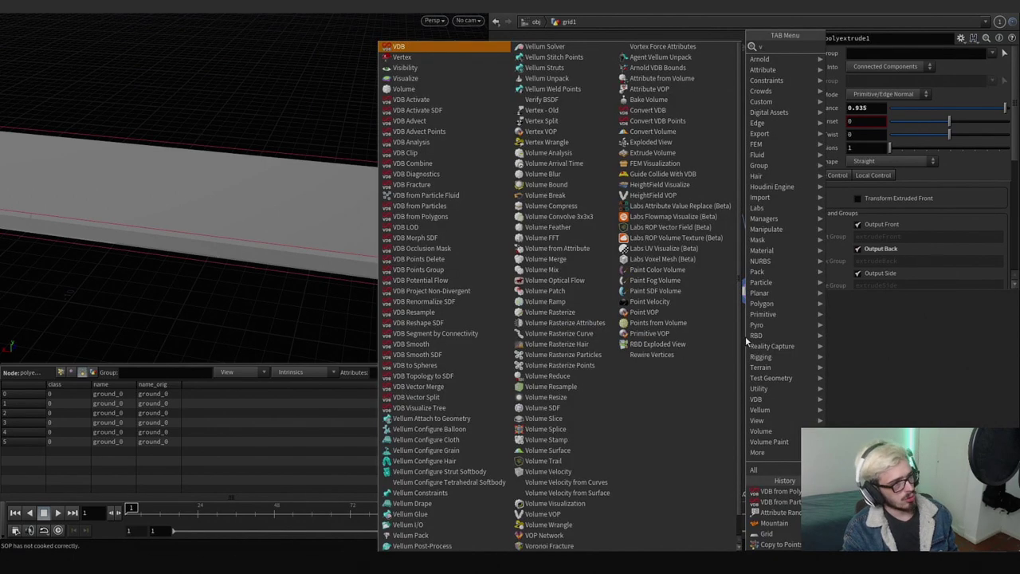
text(db reshape)
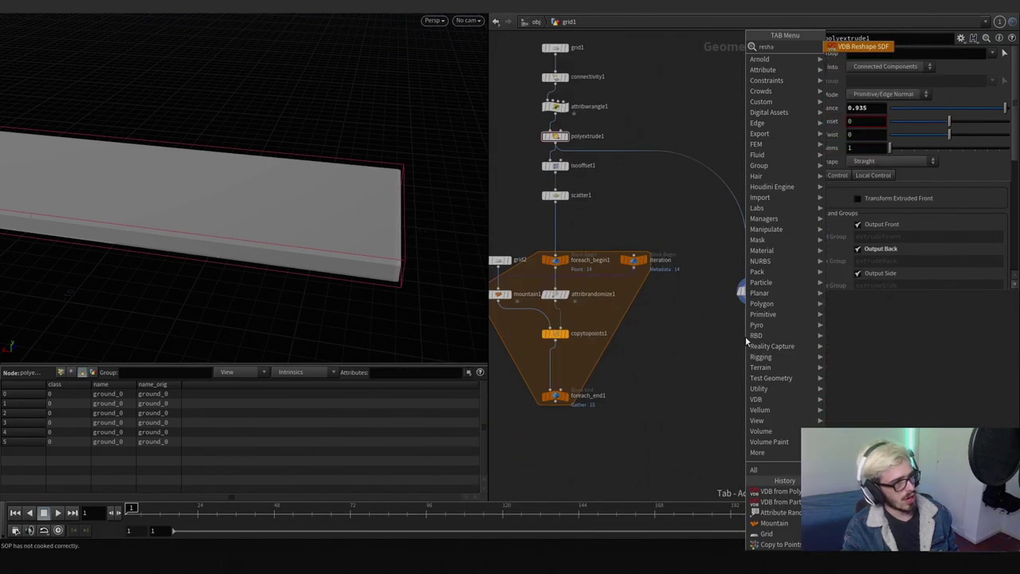
key(Return)
click(746, 336)
click(760, 330)
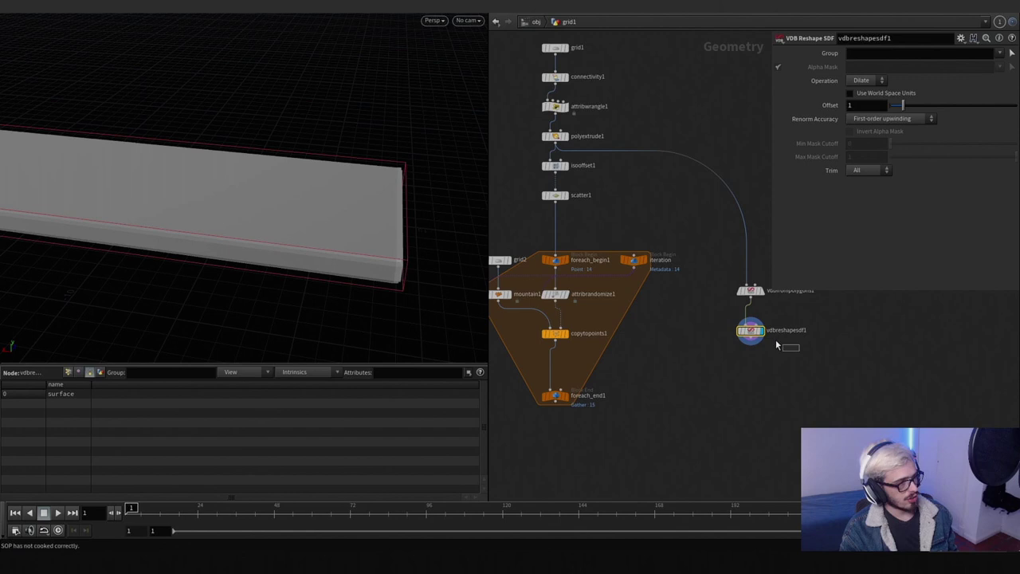
Step: Dilate the VDB Reshape SDF with an offset of about 4.43 and set the VDB from Polygons voxel size to 0.2
drag(905, 113, 946, 105)
drag(697, 263, 746, 301)
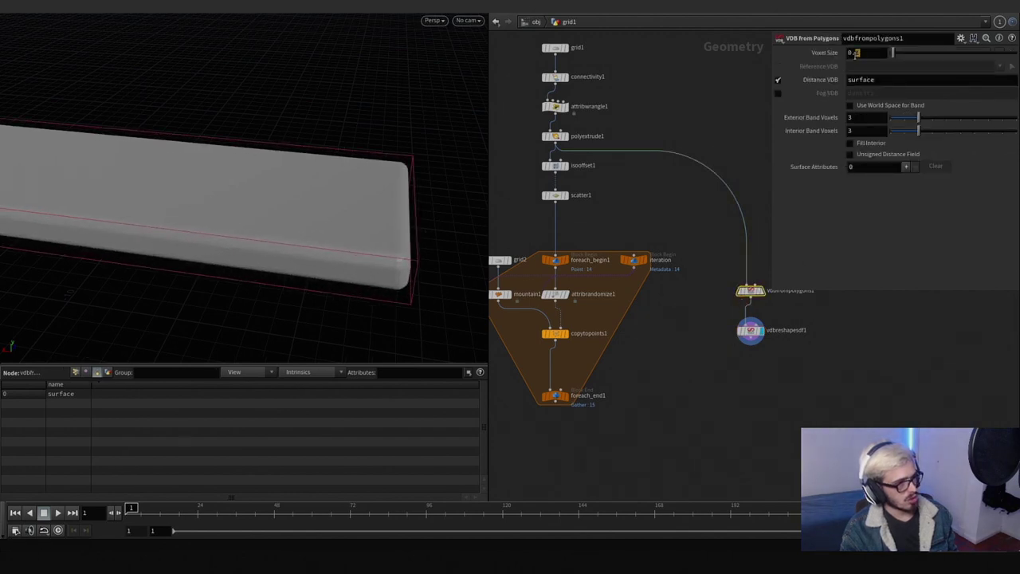
key(Return)
Step: Add a Group Create node below the for-each loop and feed it from foreach_end1
key(Tab)
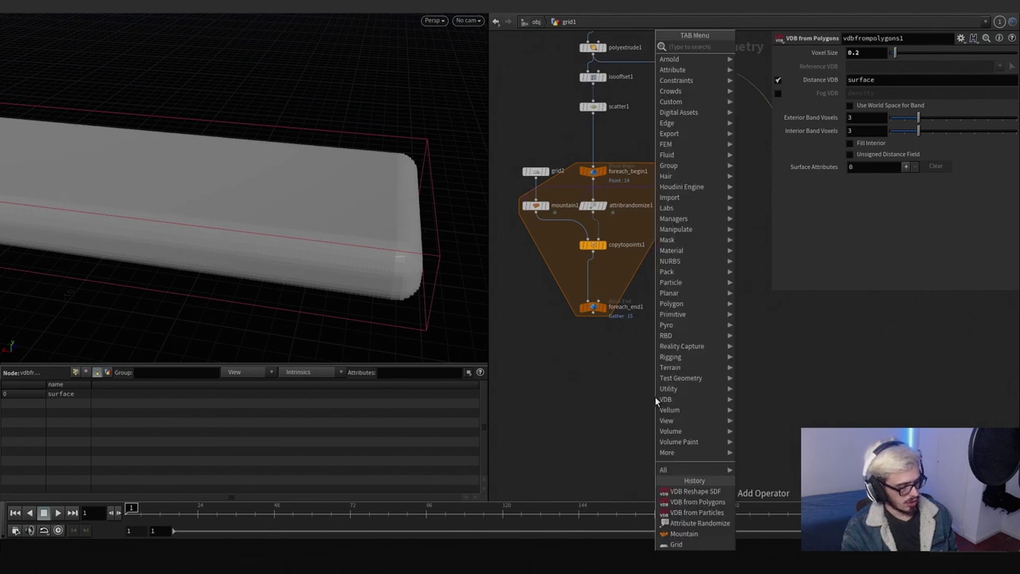
text(grid)
key(Return)
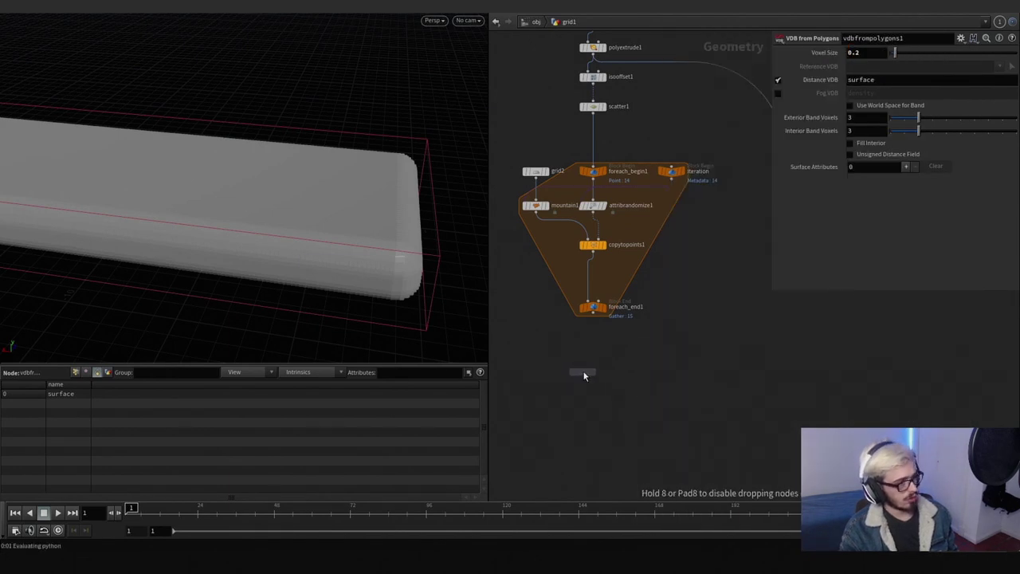
click(584, 375)
click(593, 318)
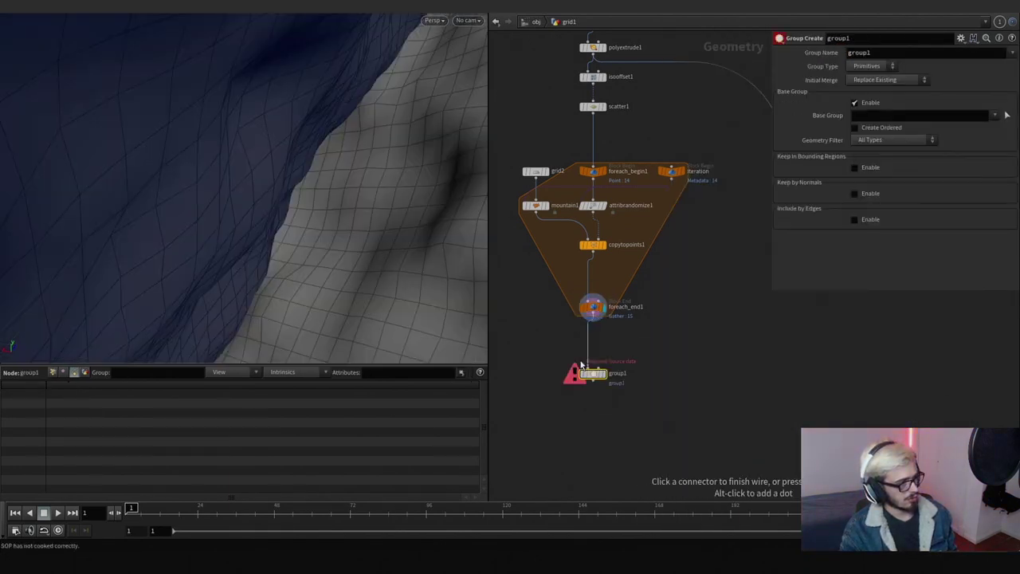
click(591, 367)
Step: Rename the Group Create node to blast and set its group name to $OS
double_click(618, 373)
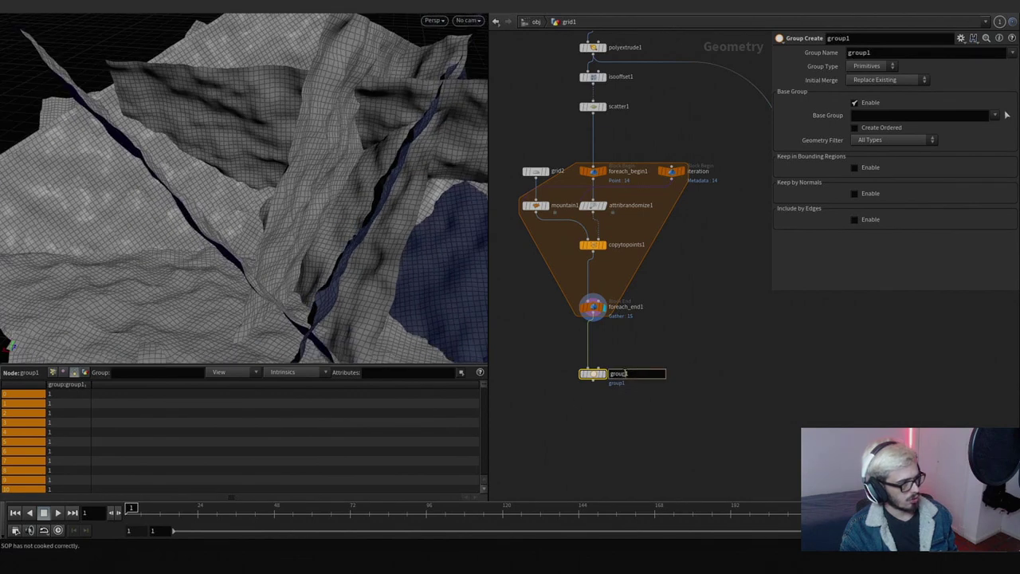
mouse_move(594, 383)
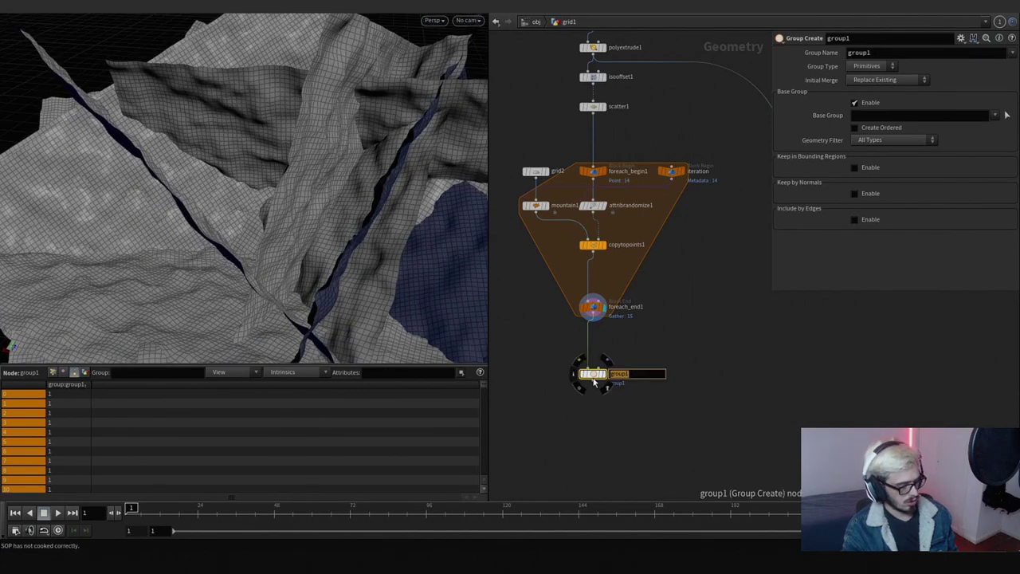
key(Return)
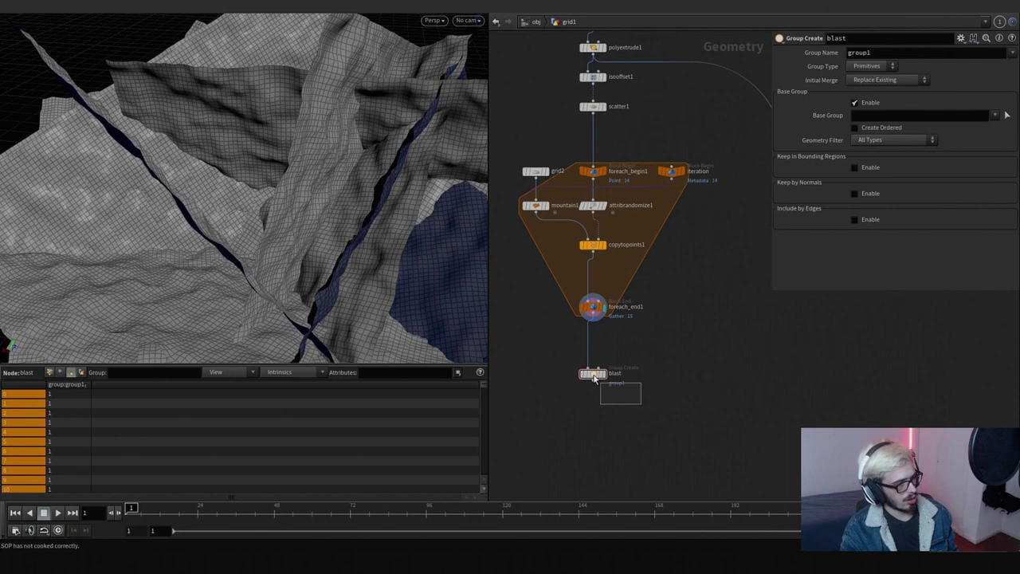
double_click(876, 53)
text($C)
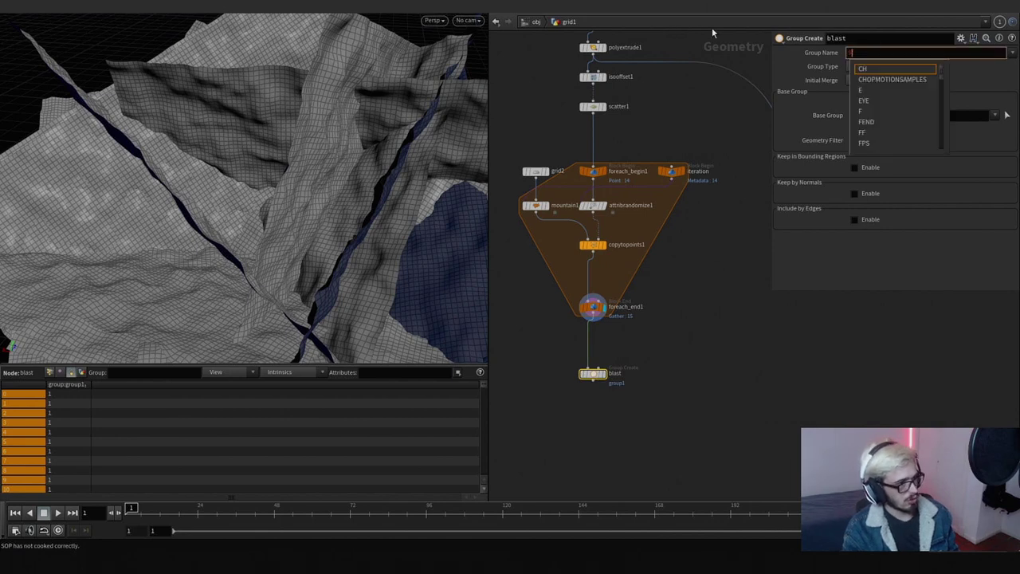
key(BackSpace)
text(OS)
key(Return)
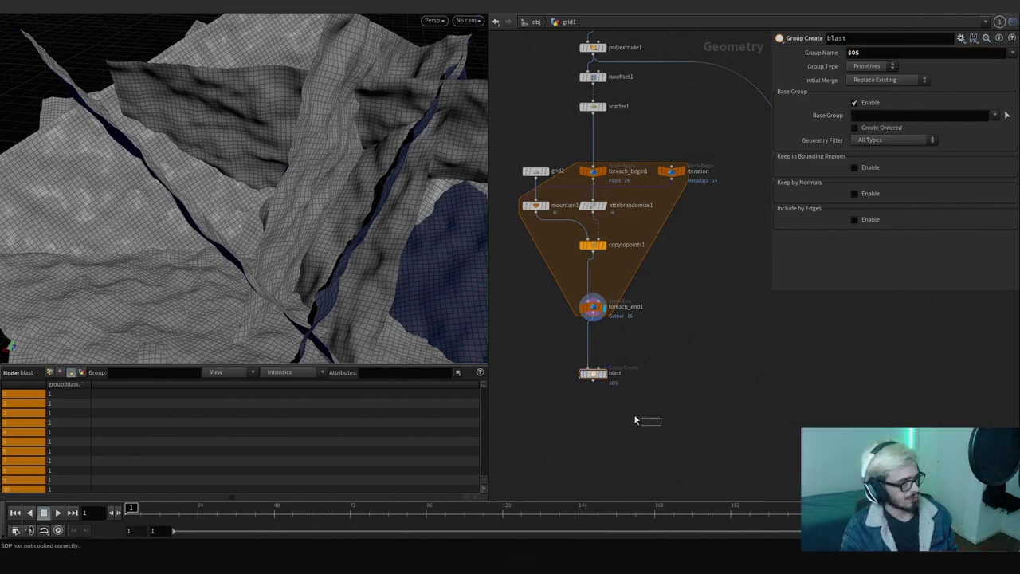
click(822, 53)
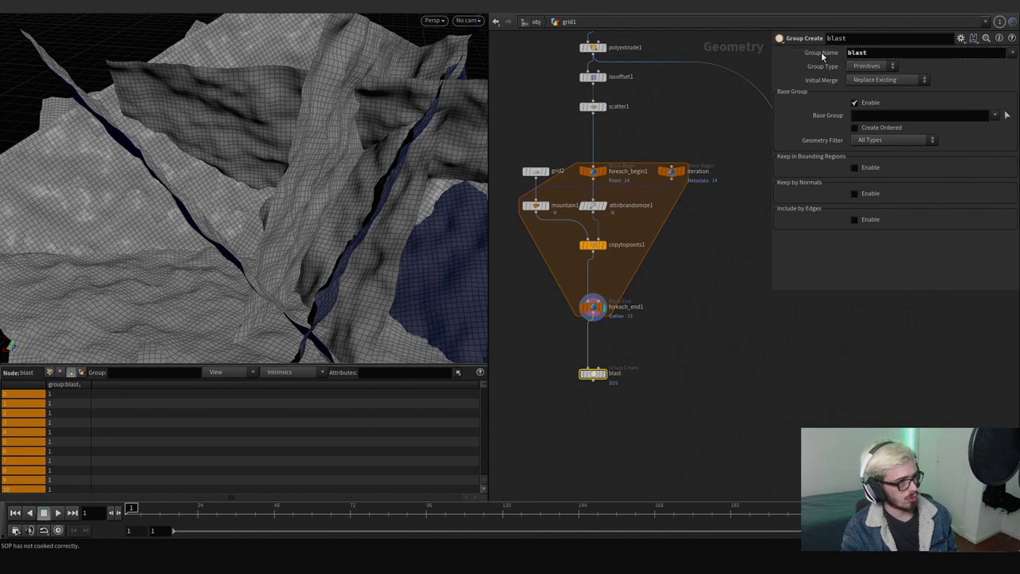
Step: Connect the VDB Reshape SDF output to the group node's second input and display the group node
click(582, 379)
click(717, 201)
middle_drag(551, 372, 617, 329)
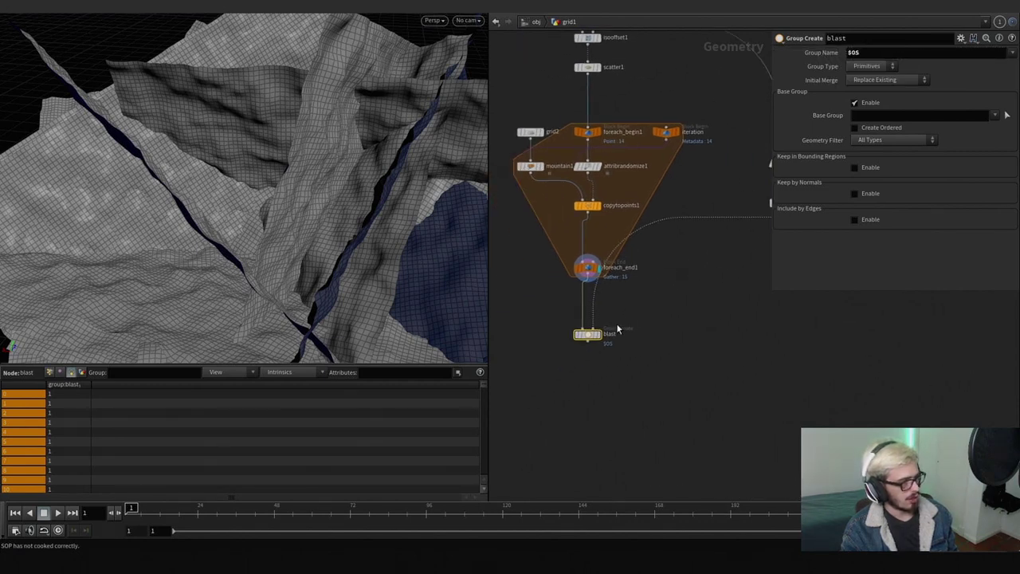
click(602, 336)
Step: Disable the group's base group and enable Keep in Bounding Regions with the Bounding Volume type
click(856, 102)
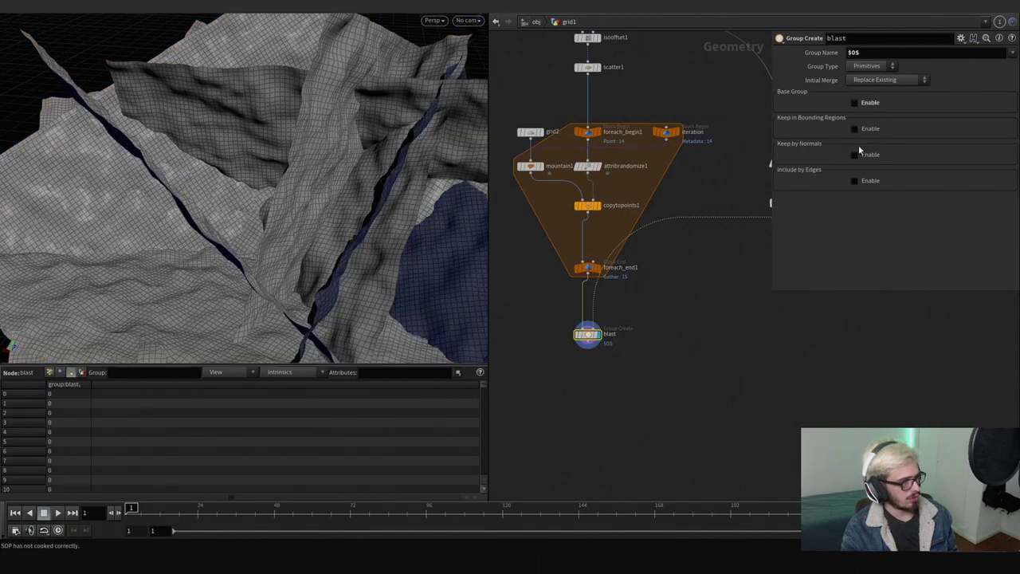
click(870, 129)
click(877, 141)
click(881, 163)
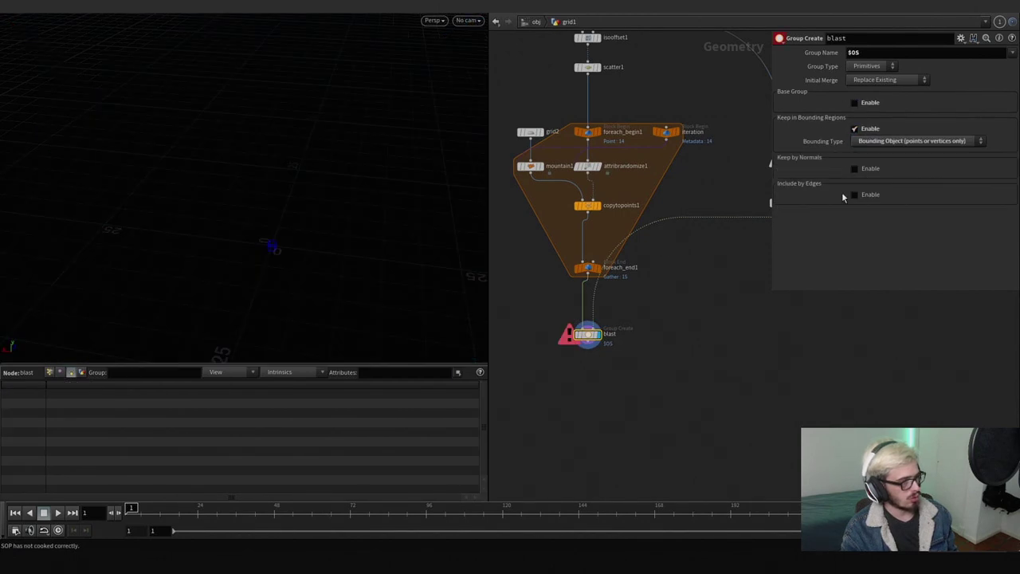
click(913, 141)
click(870, 185)
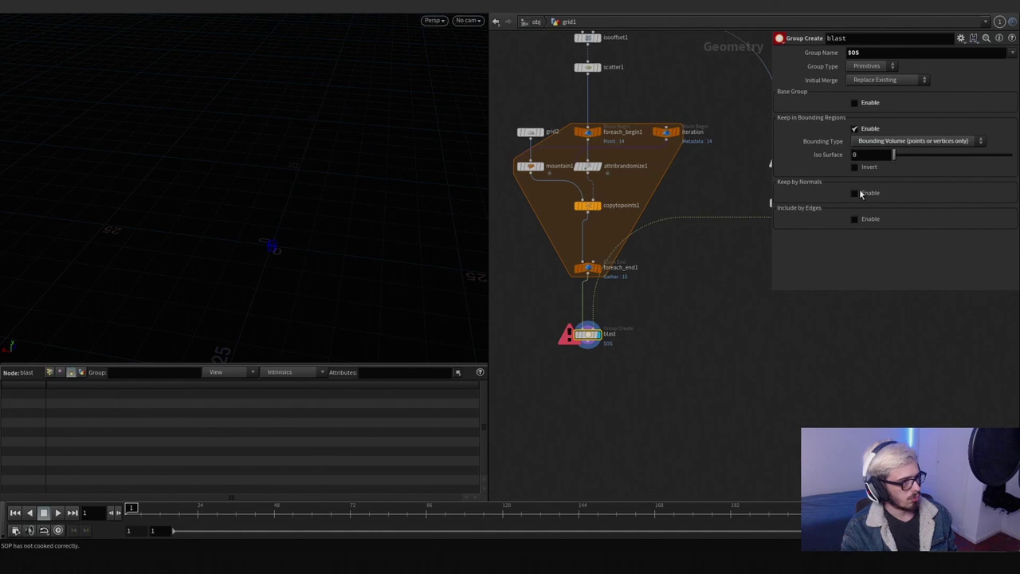
Step: Set the group type to Points and check the grouped points in the viewport
middle_drag(729, 276, 653, 252)
click(869, 66)
click(865, 77)
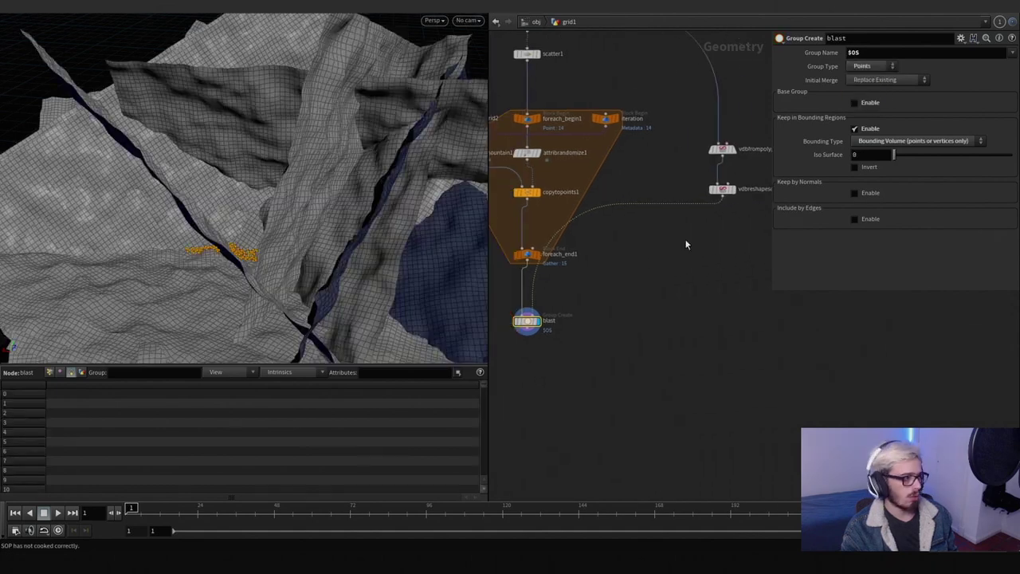
drag(287, 239, 311, 120)
Step: Add a Blast node after the group node, set its group to blast and enable Delete Non Selected
drag(527, 336, 529, 366)
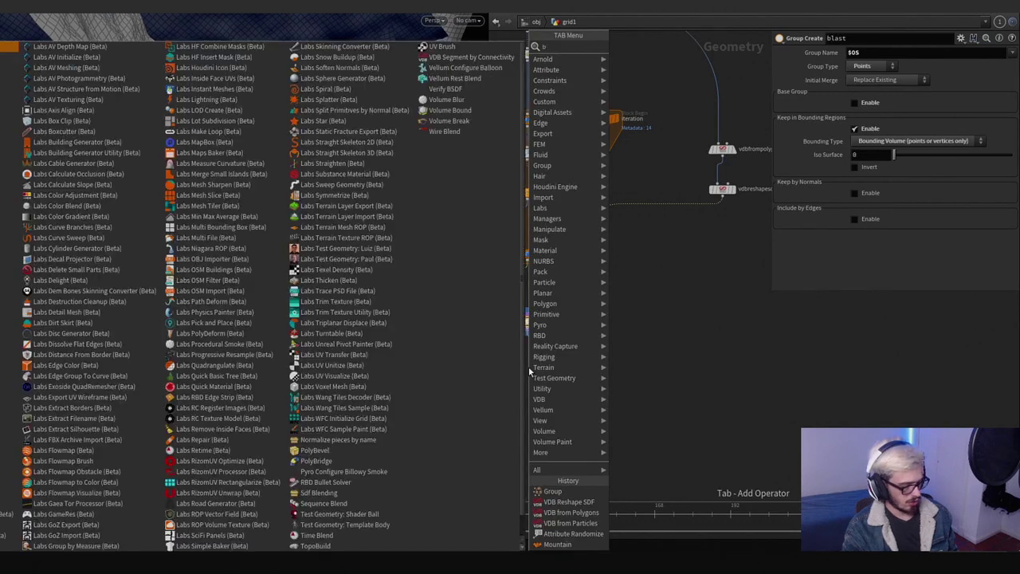
text(blast)
key(Return)
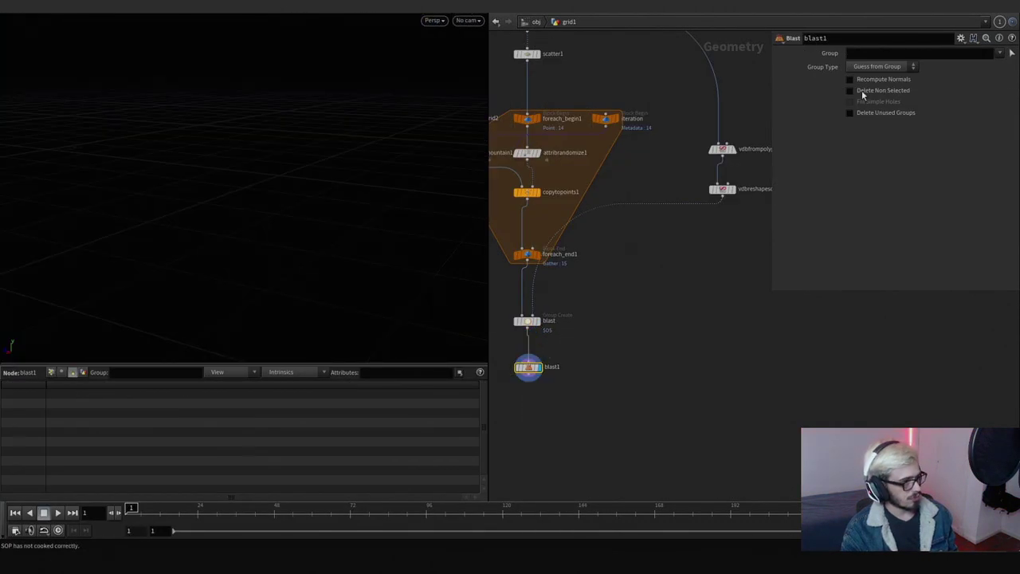
click(1001, 63)
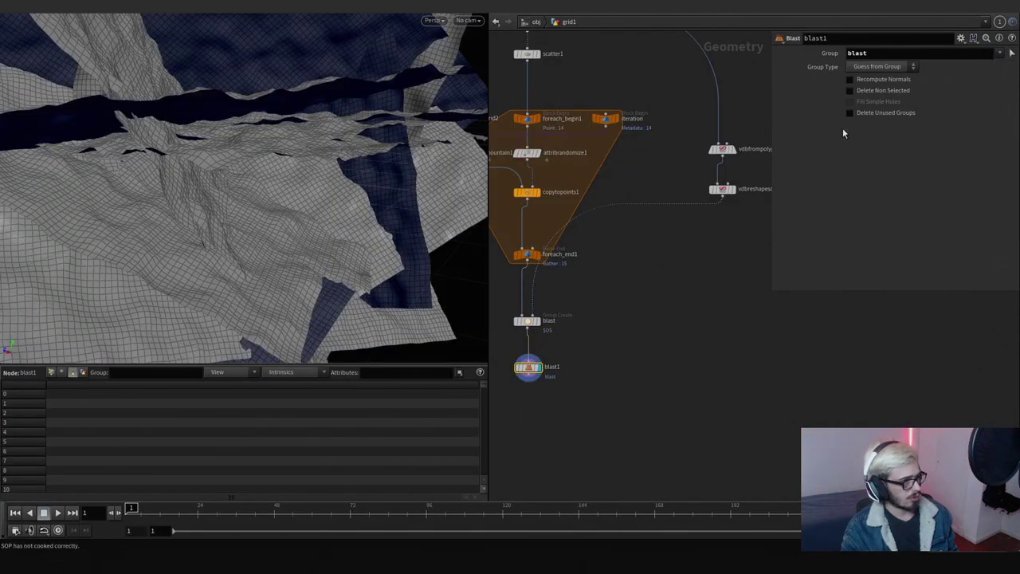
click(868, 91)
drag(191, 111, 263, 151)
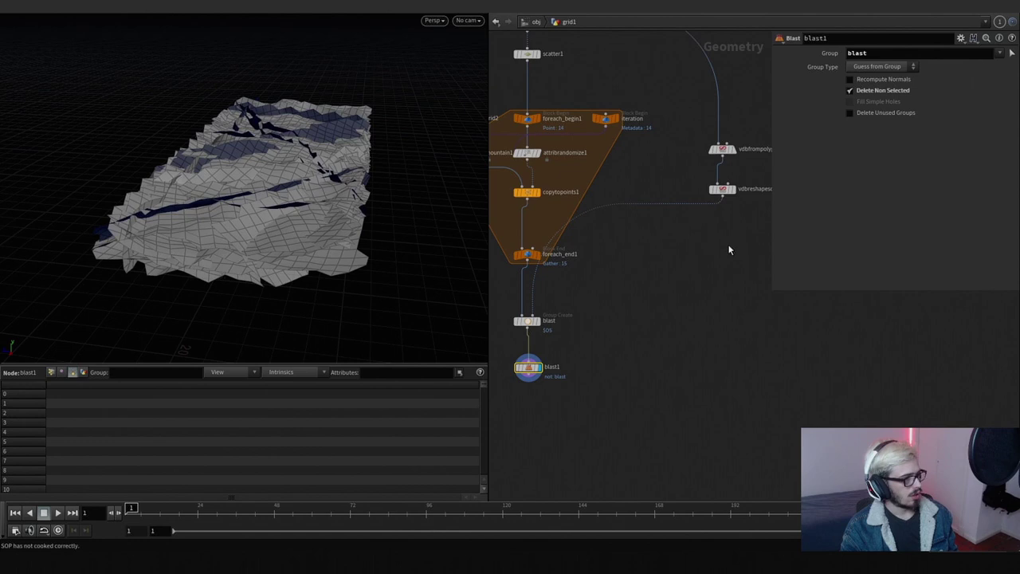
Step: Increase the VDB Reshape SDF offset to about 5.49 and inspect the trimmed grids in the viewport
middle_drag(727, 243, 731, 259)
scroll(731, 259, down, 3)
click(706, 210)
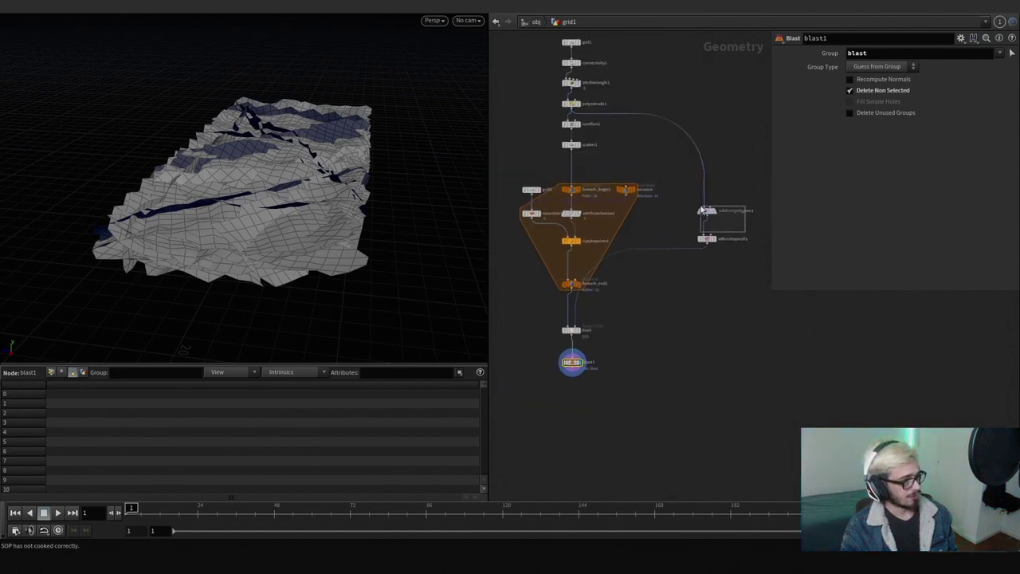
key(Down)
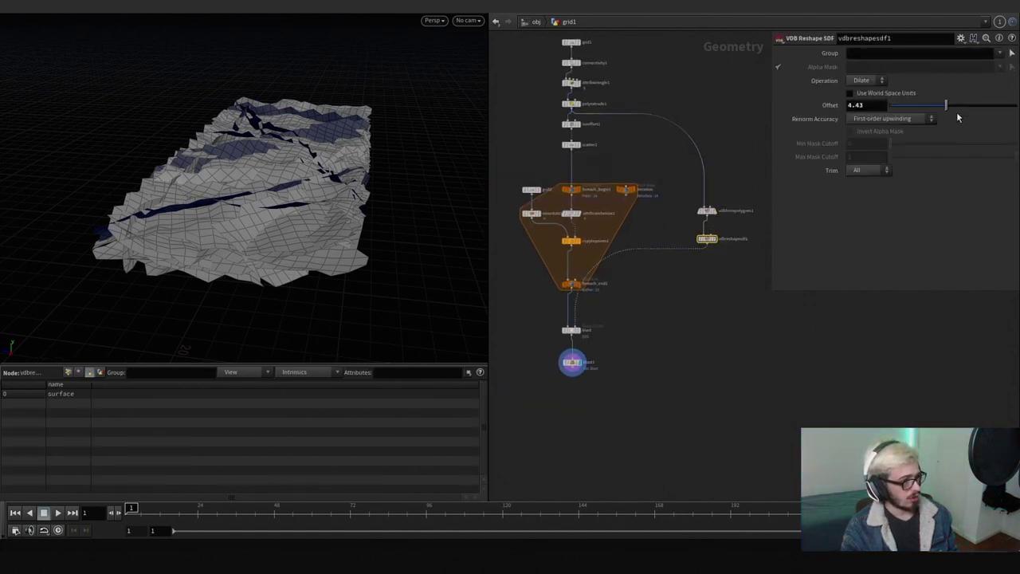
mouse_move(947, 105)
mouse_down()
mouse_move(1006, 105)
mouse_move(959, 114)
mouse_up()
middle_drag(628, 380, 687, 348)
drag(159, 215, 353, 212)
scroll(572, 346, down, 2)
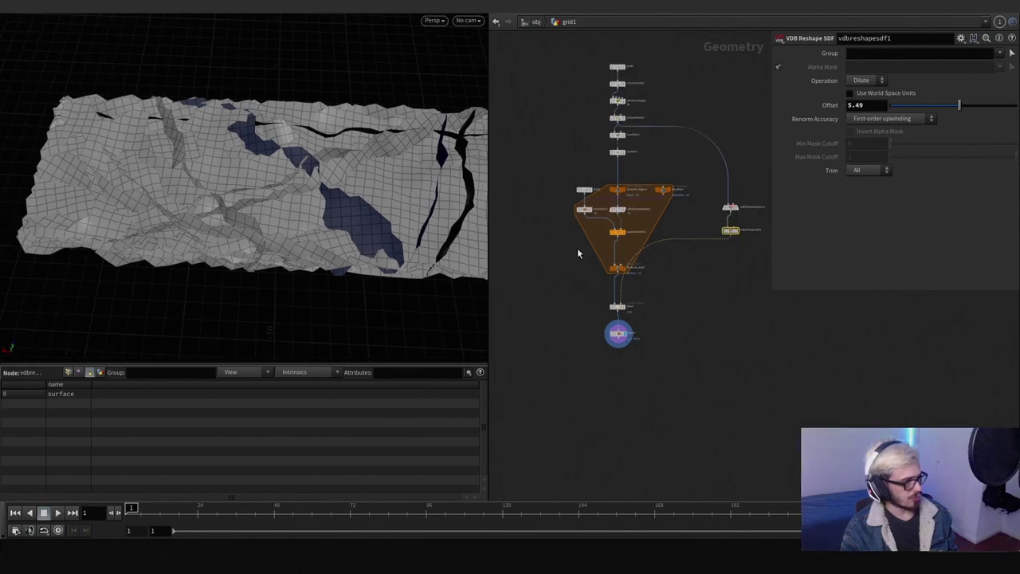
Step: Raise the mountain node's noise height to about 6.16 and inspect the stronger displacement from a low viewing angle
scroll(579, 253, up, 2)
click(590, 195)
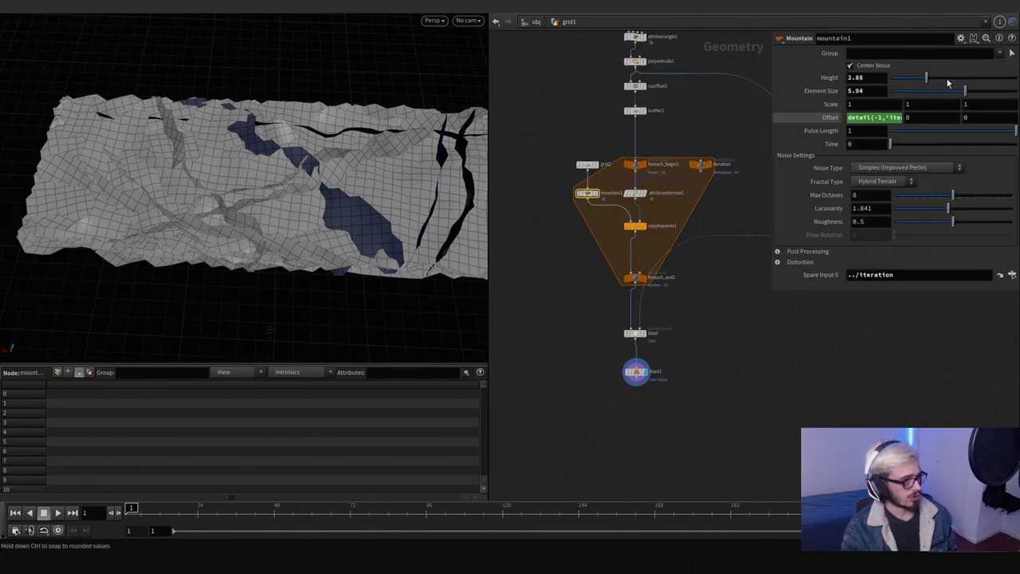
drag(941, 79, 967, 80)
drag(363, 144, 358, 80)
Step: Add a Boolean Fracture node below the blast1 node
key(Tab)
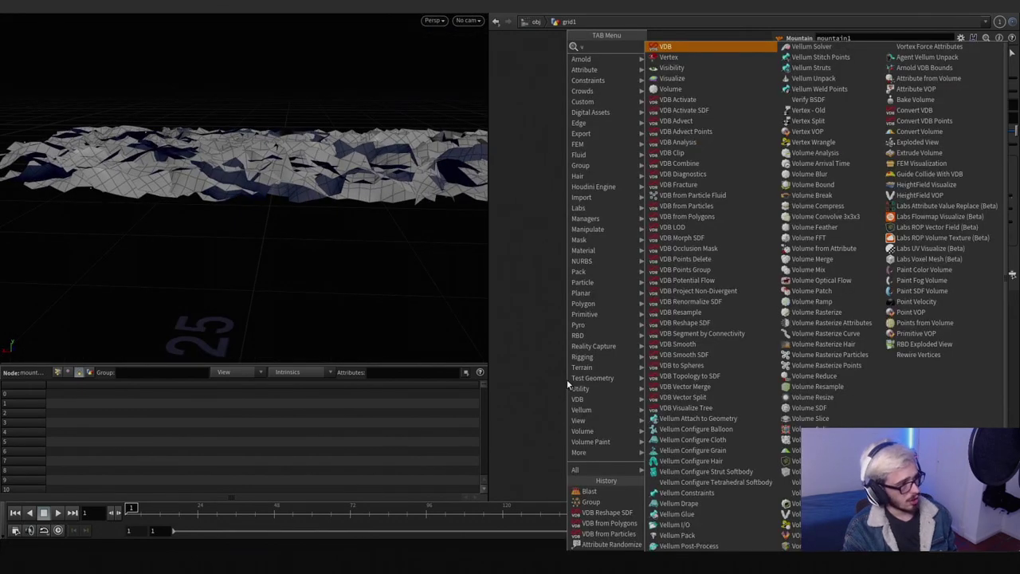
text(null)
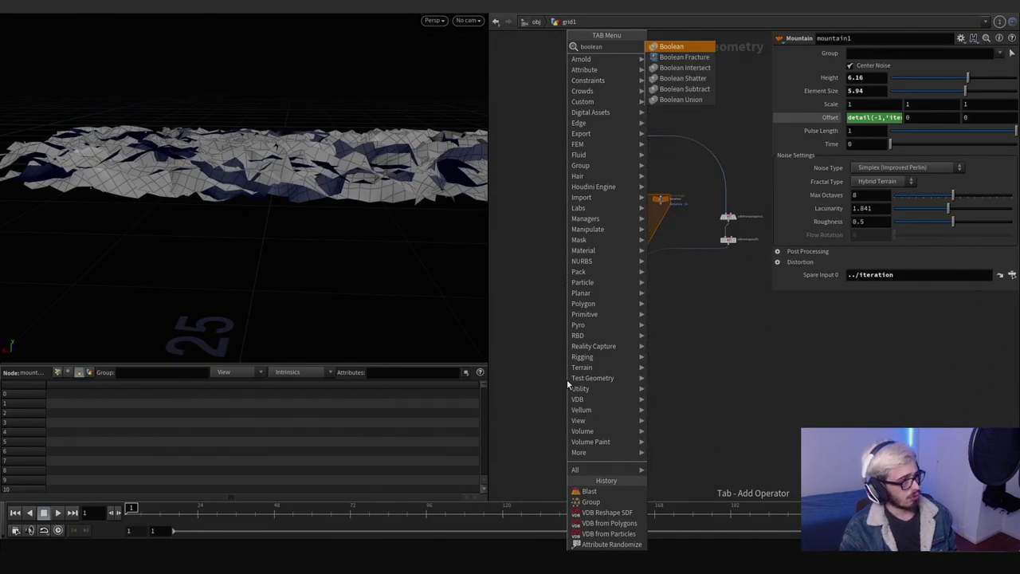
key(Return)
click(618, 391)
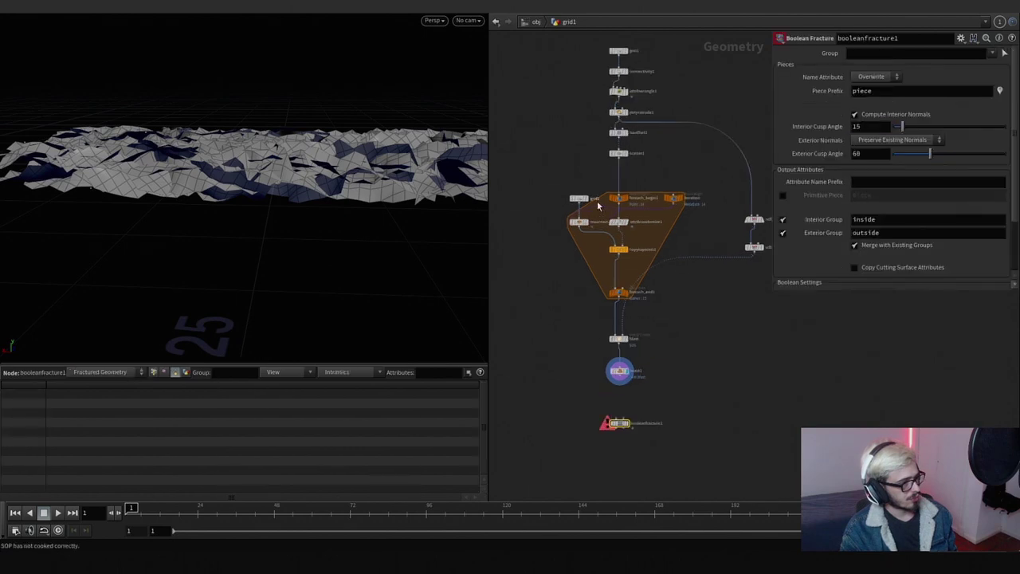
Step: Wire the extruded ground around the loop into Boolean Fracture's first input, connect blast1 to its second input, and display the result
click(621, 120)
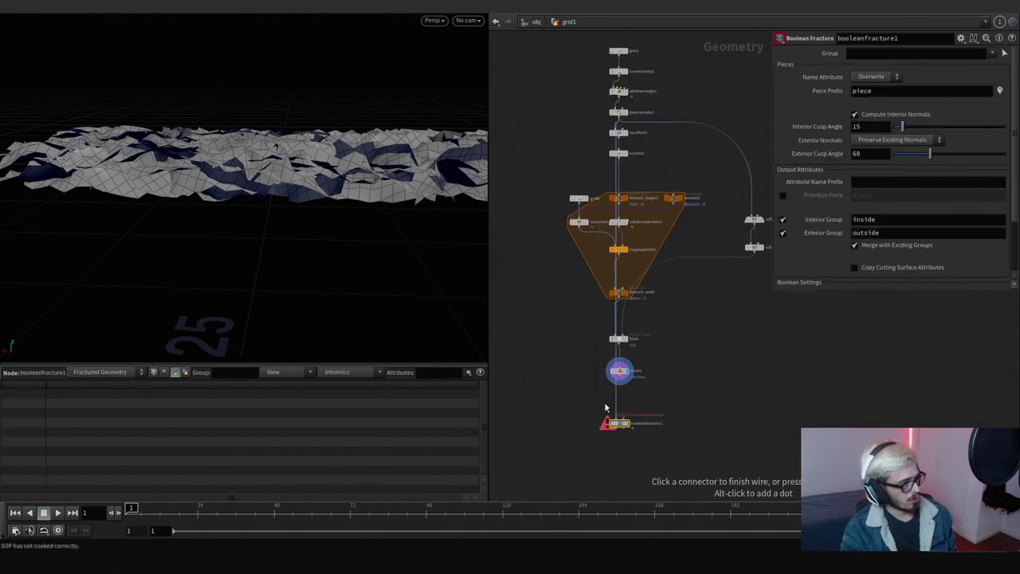
click(619, 398)
alt+drag(619, 393, 518, 375)
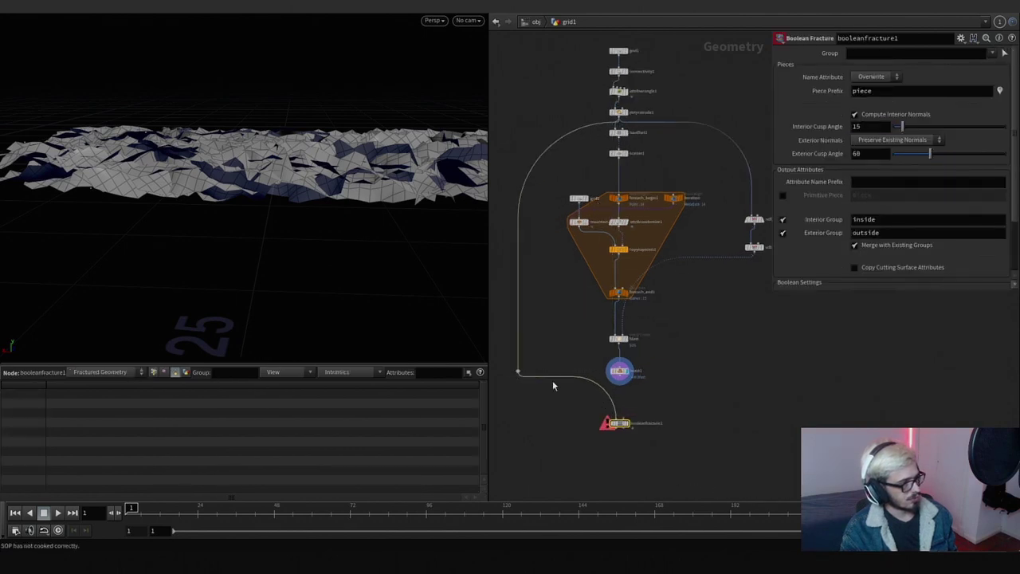
click(619, 382)
click(625, 422)
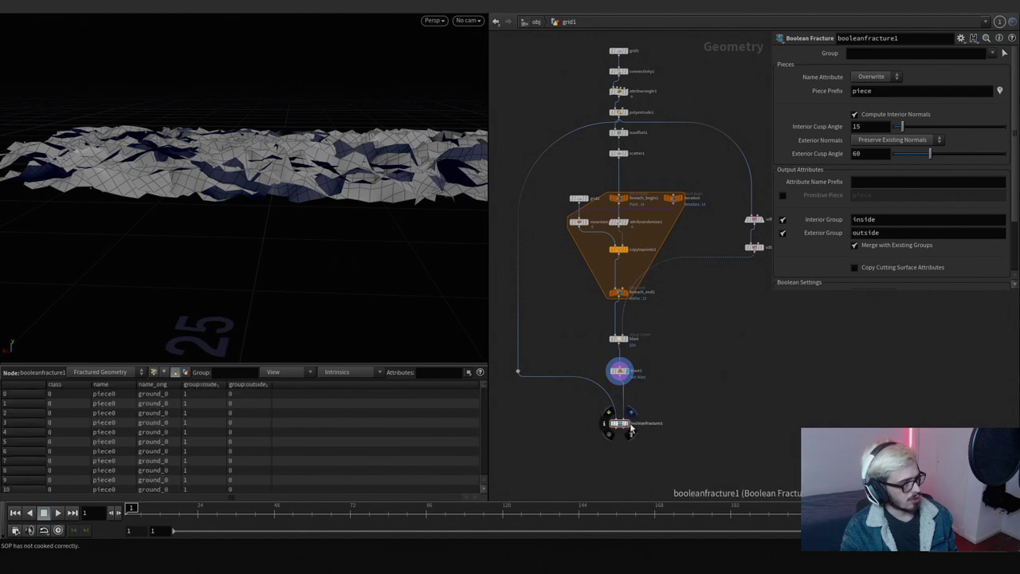
click(628, 423)
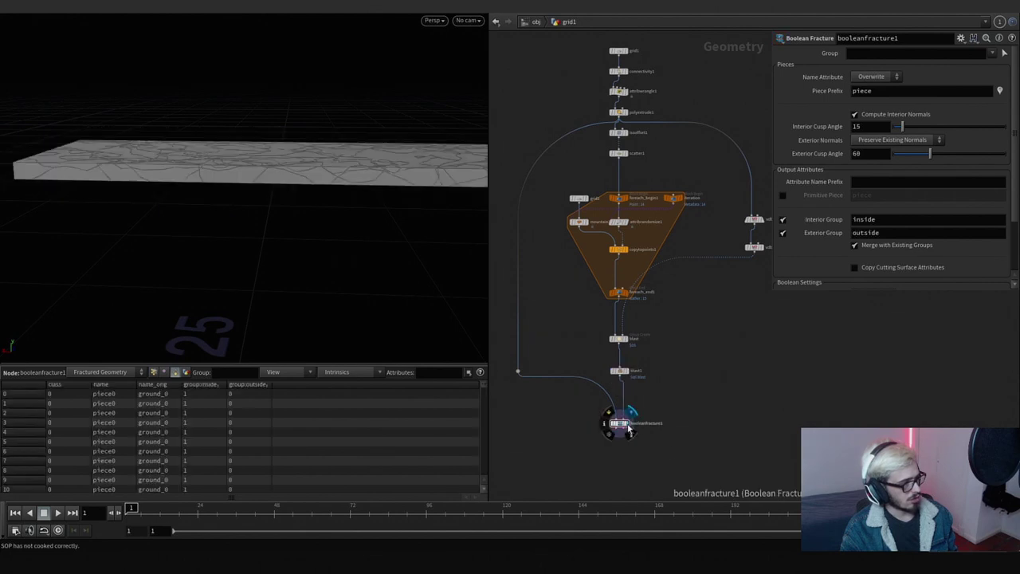
Step: Set Boolean Fracture's Name Attribute to Append with the piece prefix "_", and check the piece names in the spreadsheet
click(877, 141)
click(880, 106)
click(881, 77)
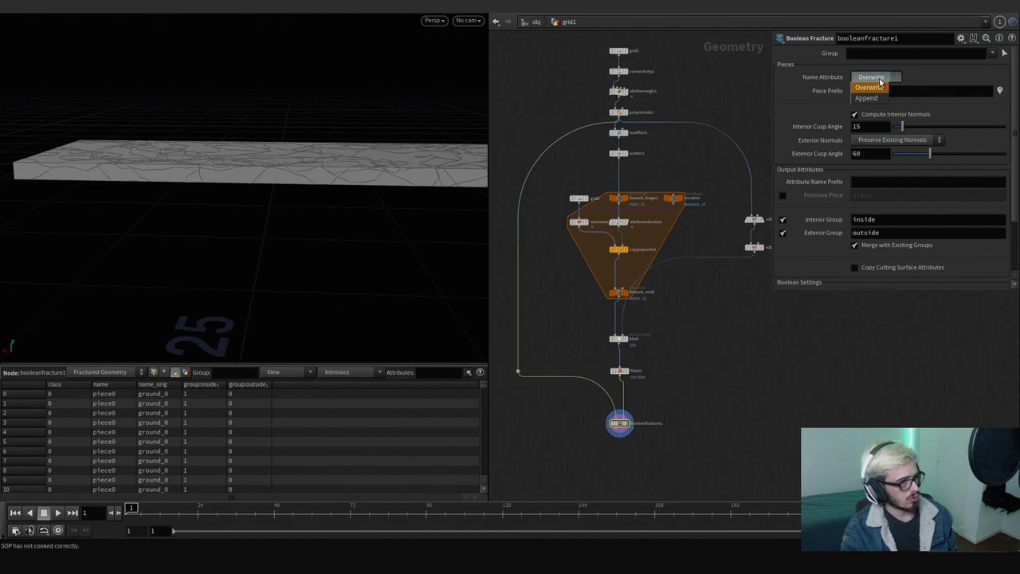
click(867, 98)
double_click(917, 103)
text(_)
key(Return)
double_click(861, 104)
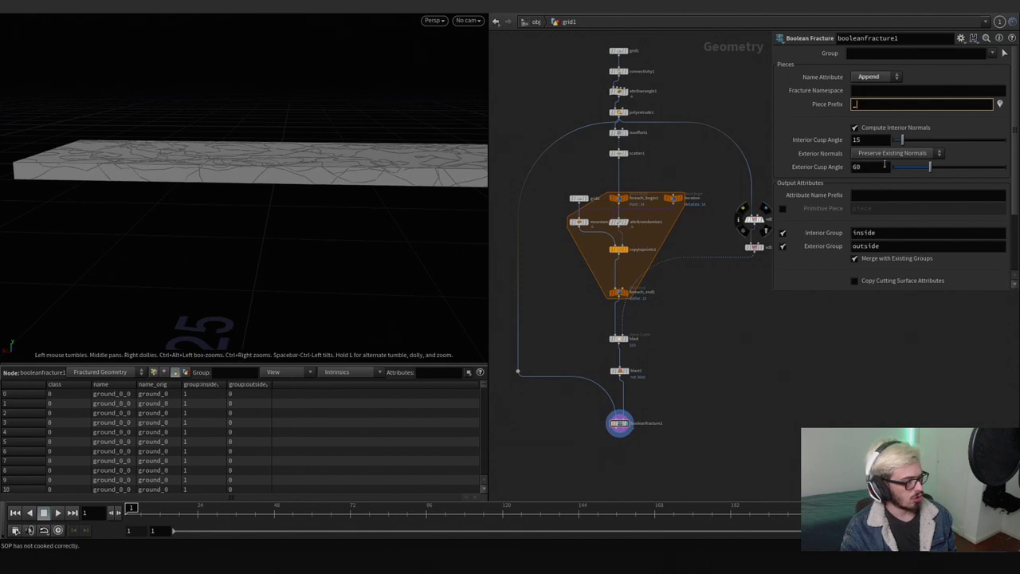
click(120, 383)
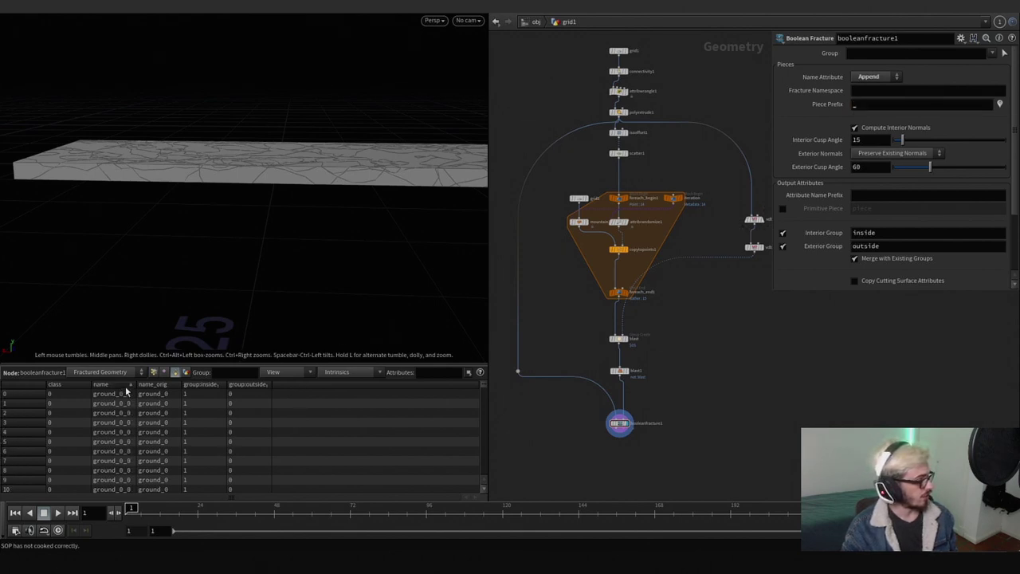
Step: Set Boolean Fracture's Detriangulate option to No Polygons and inspect the fractured slab's triangulation up close
scroll(832, 245, down, 2)
scroll(834, 252, down, 2)
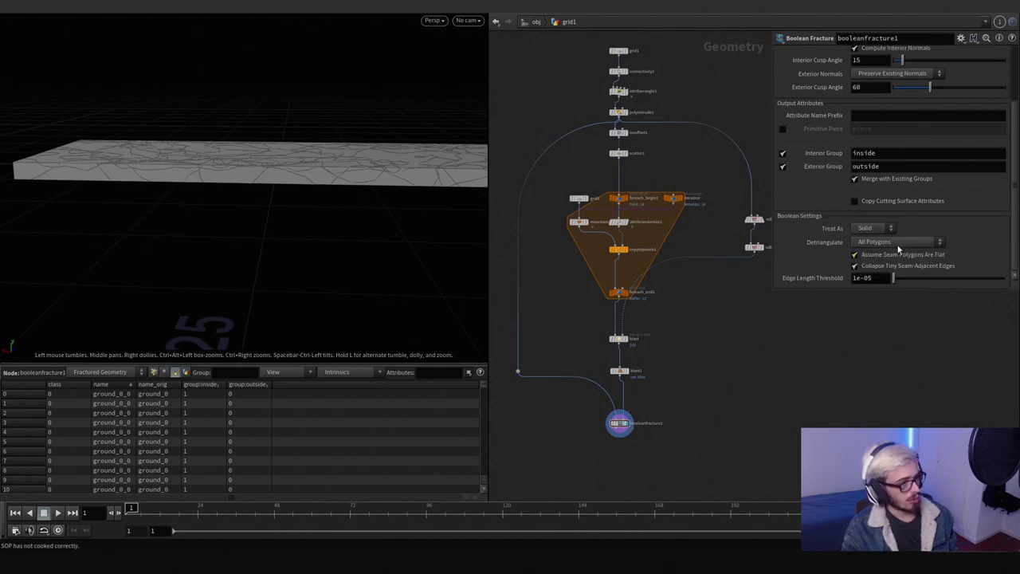
click(892, 242)
click(890, 255)
drag(431, 159, 444, 244)
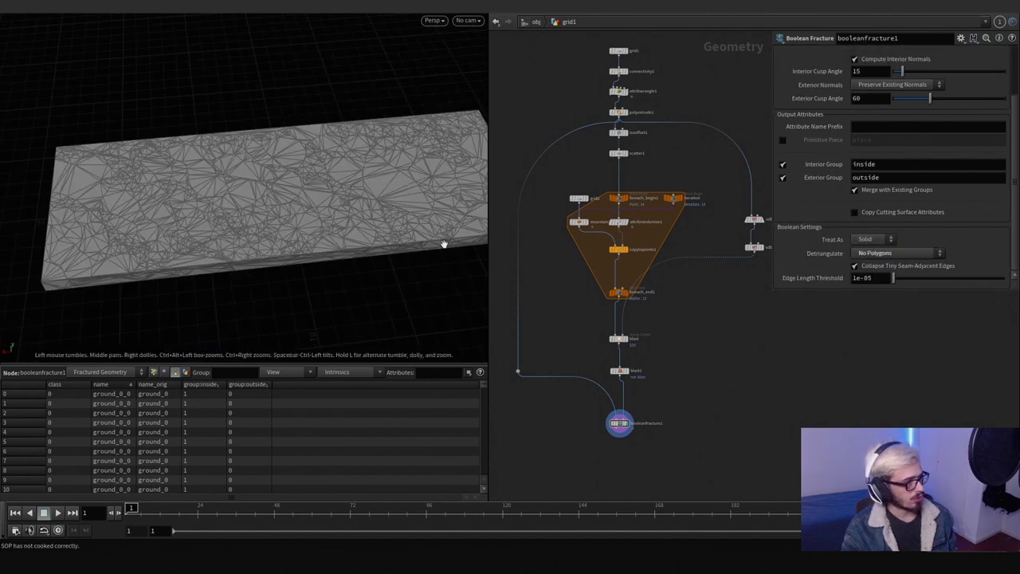
scroll(335, 224, up, 6)
drag(335, 239, 383, 200)
key(h)
scroll(710, 380, up, 5)
Step: Add an Assemble node after the Boolean Fracture, align it below, and display its output
key(Tab)
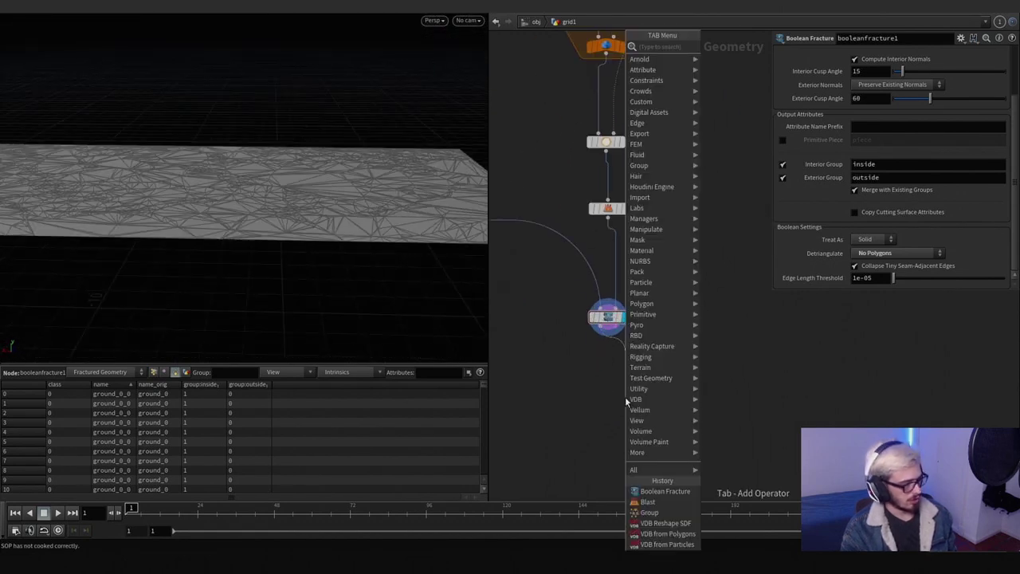
text(nu)
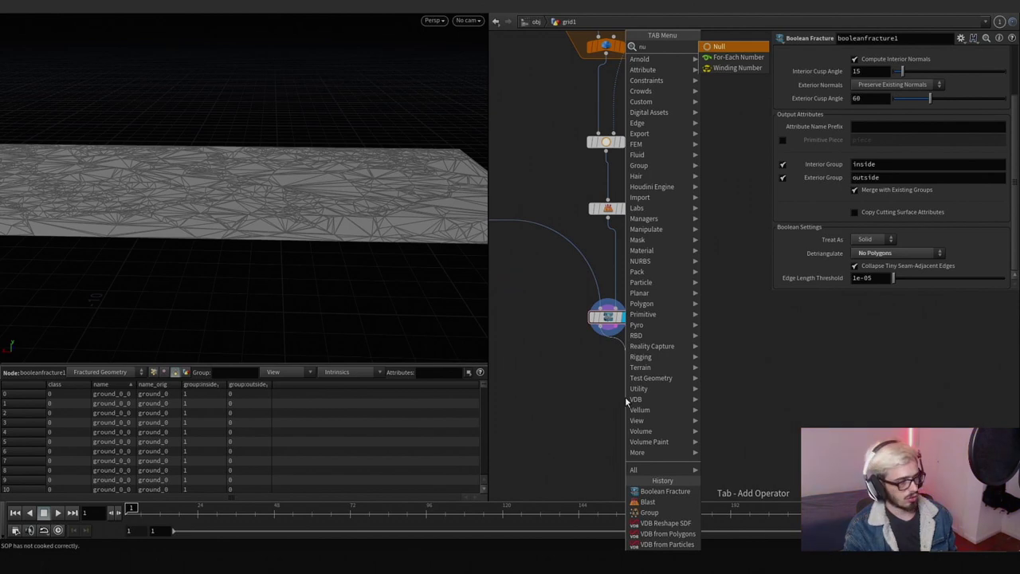
key(BackSpace)
key(BackSpace)
text(assemble)
key(Return)
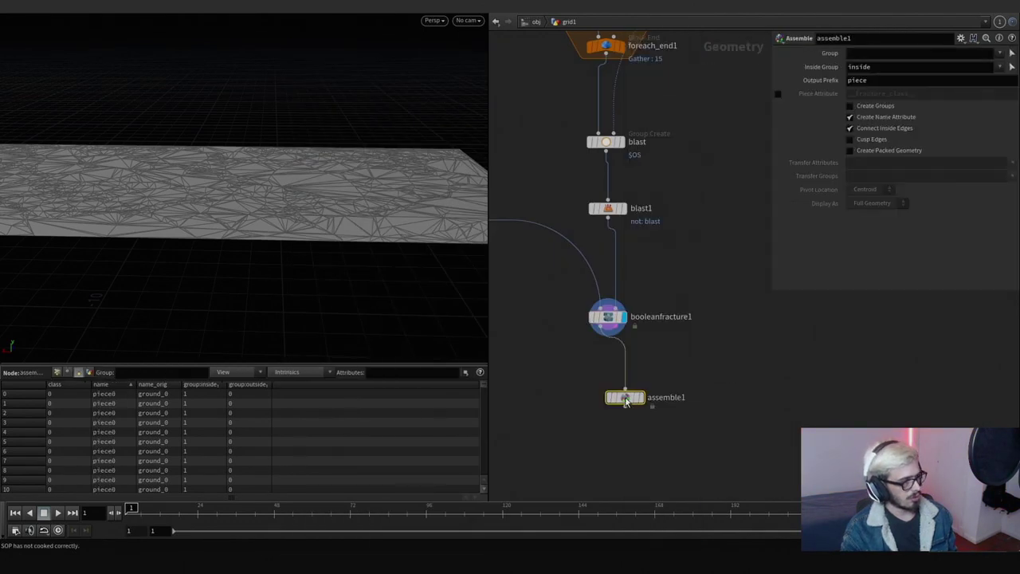
click(612, 398)
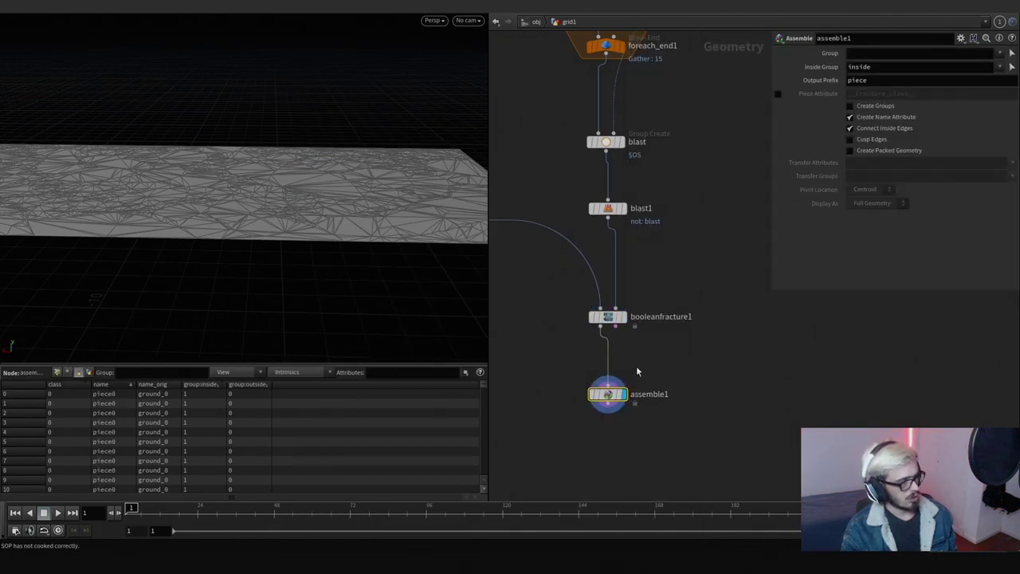
Step: Enable Create Packed Geometry and disable Create Name Attribute on the Assemble node, checking the name attribute on the points
click(865, 152)
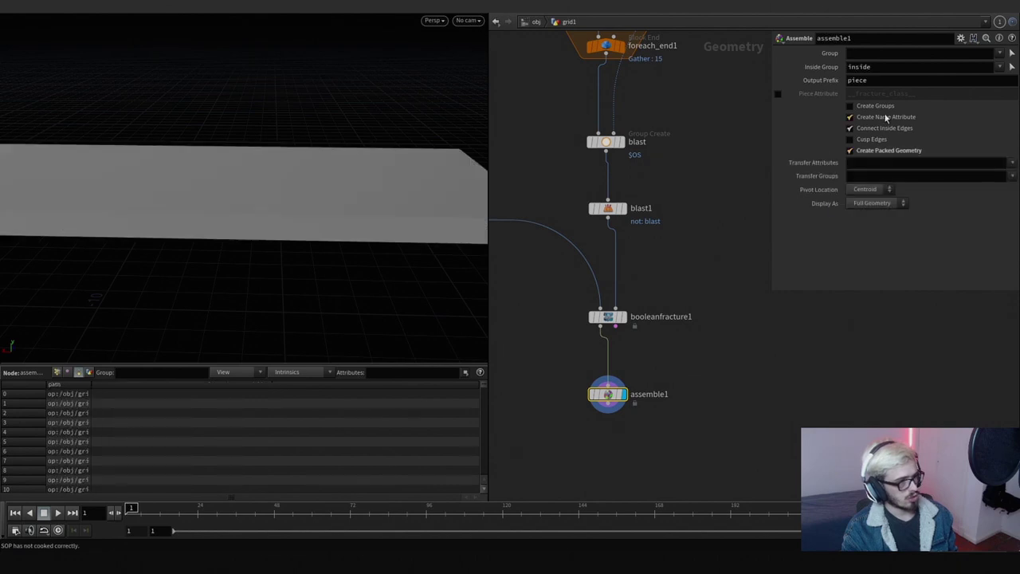
click(57, 372)
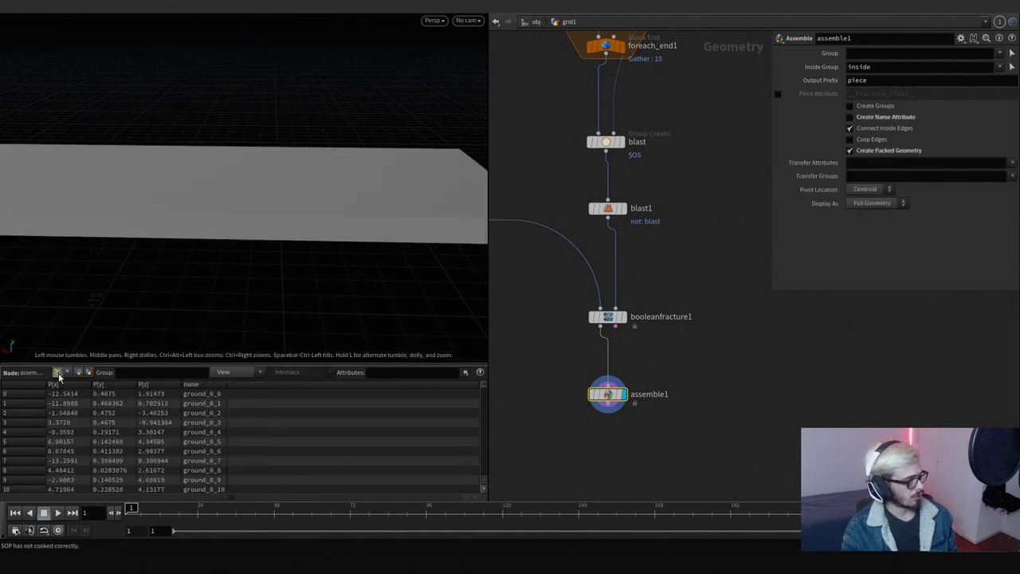
click(204, 386)
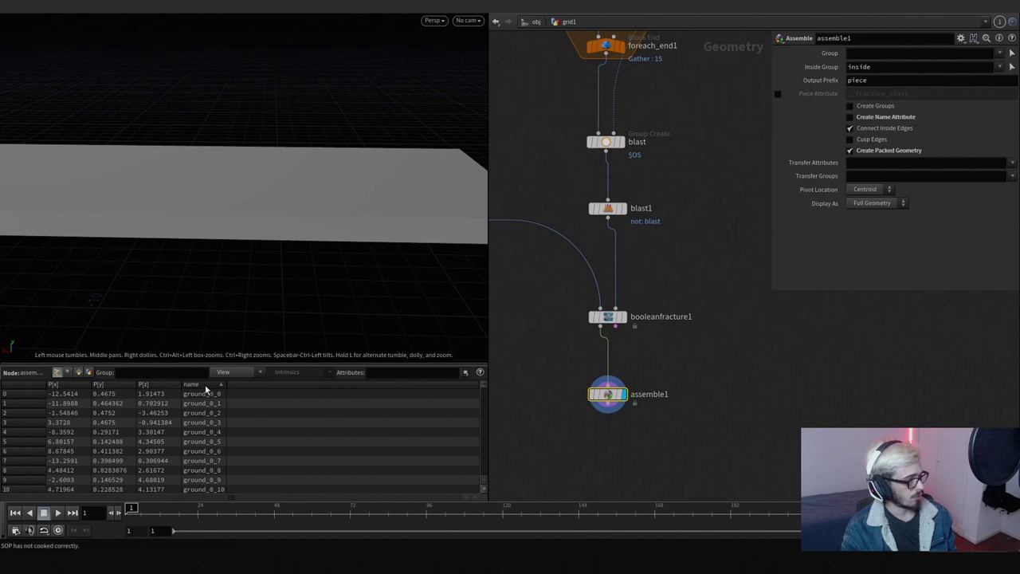
Step: Add a Null after the Assemble node and rename it OUT_GROUND_LOW
click(609, 412)
key(Tab)
text(null)
key(Return)
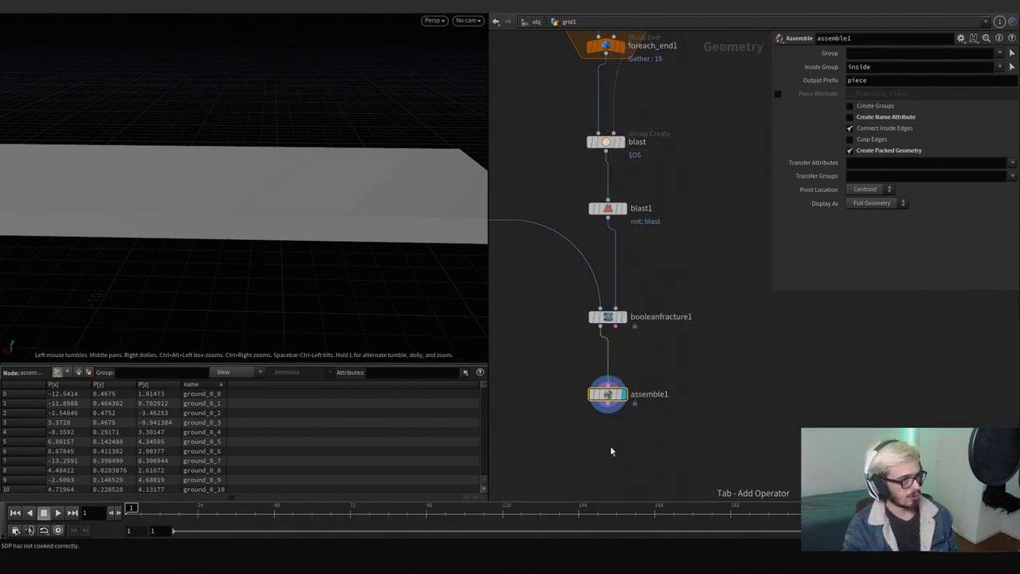
click(611, 448)
double_click(649, 454)
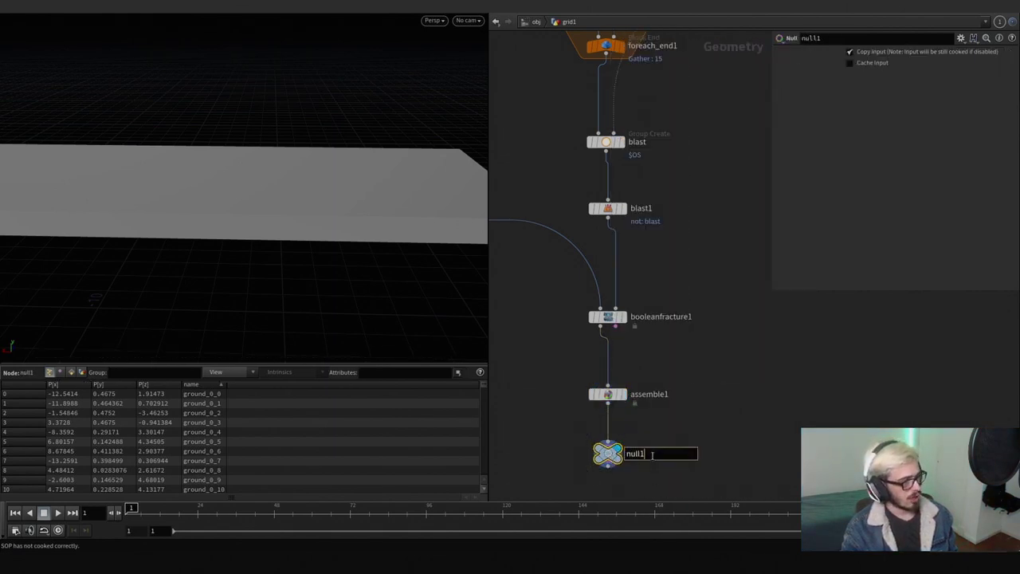
text(OUT_GROUND)
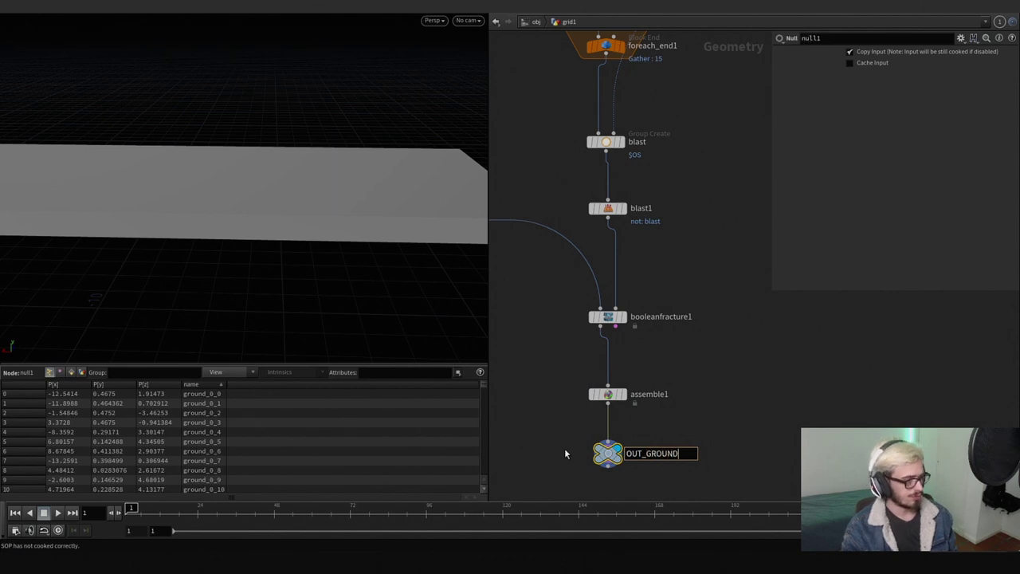
text(_LOW)
key(Return)
key(h)
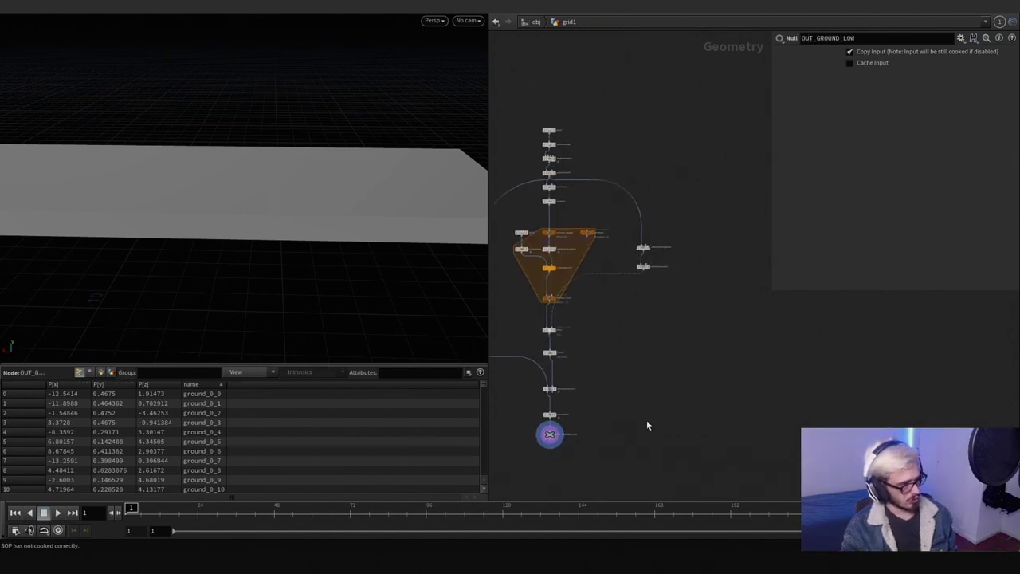
Step: Create a reference copy of grid1 and place it in the empty space beside the existing network
scroll(646, 424, down, 3)
drag(542, 243, 687, 366)
scroll(687, 372, up, 2)
drag(530, 217, 556, 211)
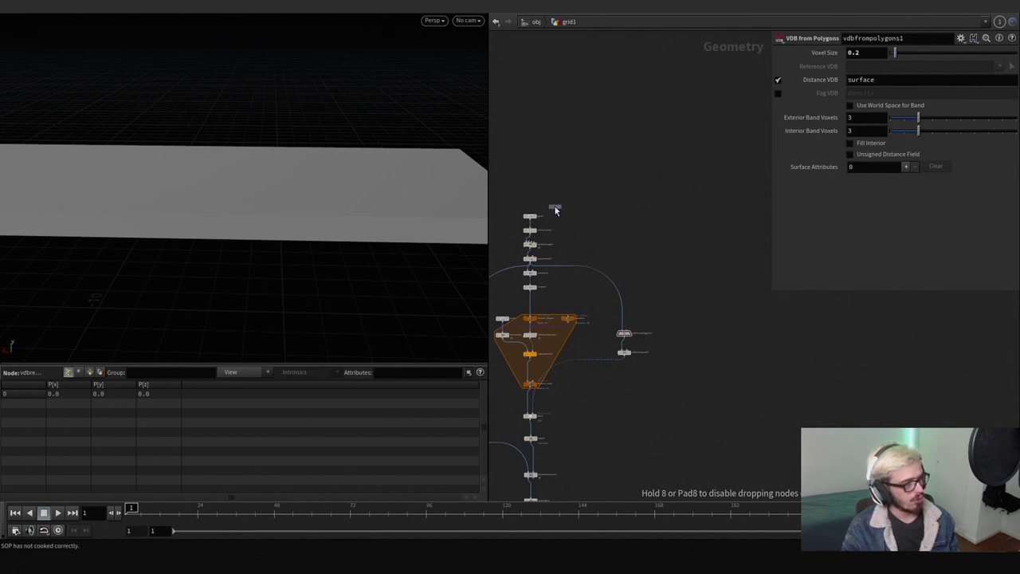
drag(719, 215, 725, 215)
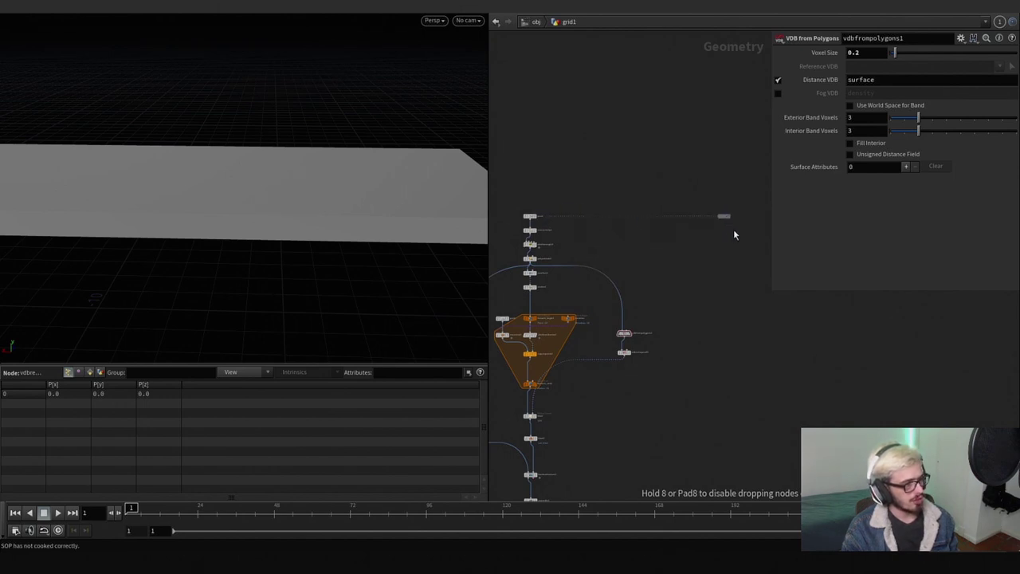
scroll(672, 269, up, 5)
key(f)
scroll(596, 273, up, 2)
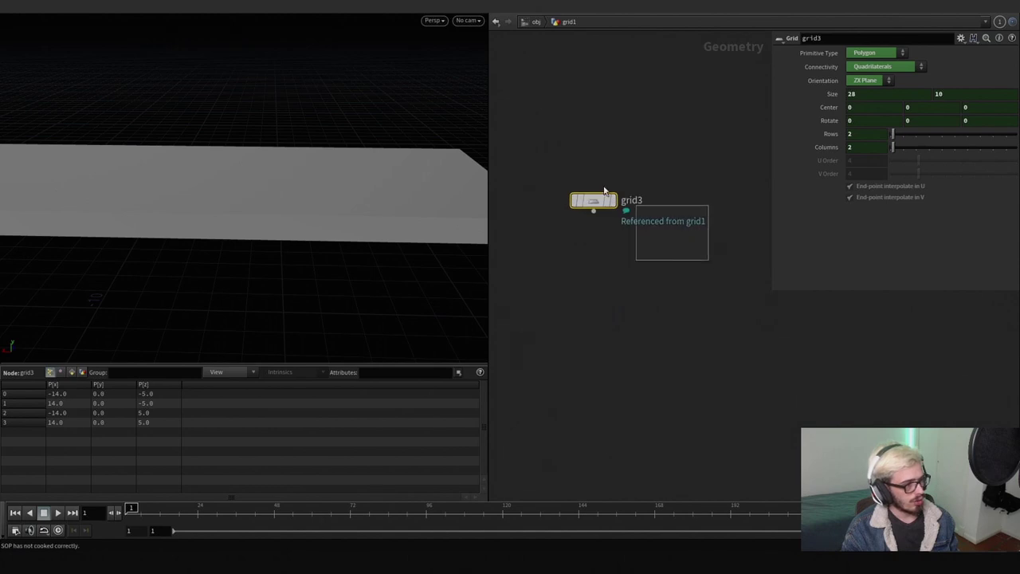
Step: Copy the connectivity and attribute wrangle nodes beneath the referenced grid and chain them to it
drag(593, 210, 567, 241)
key(h)
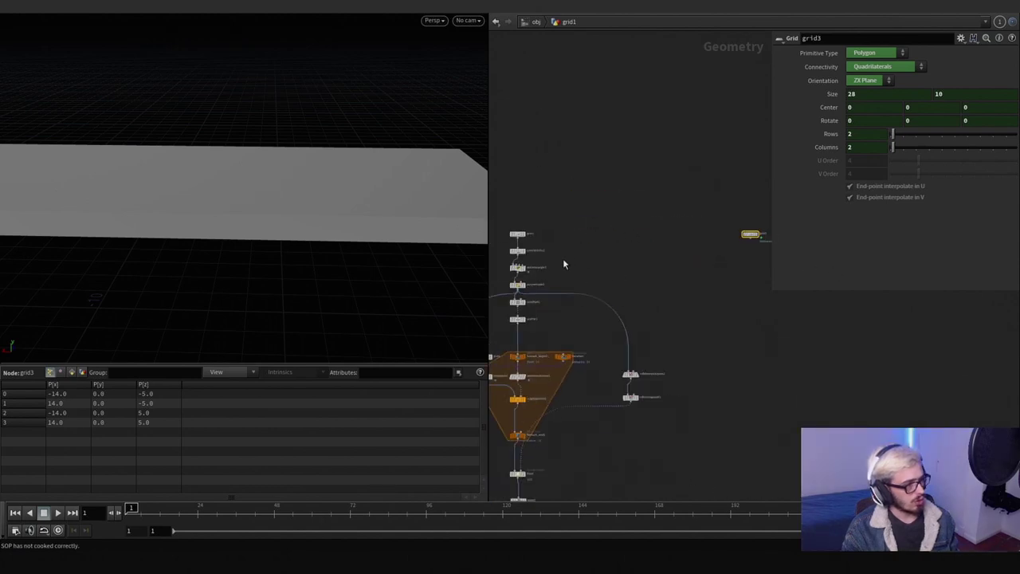
drag(499, 279, 737, 259)
key(f)
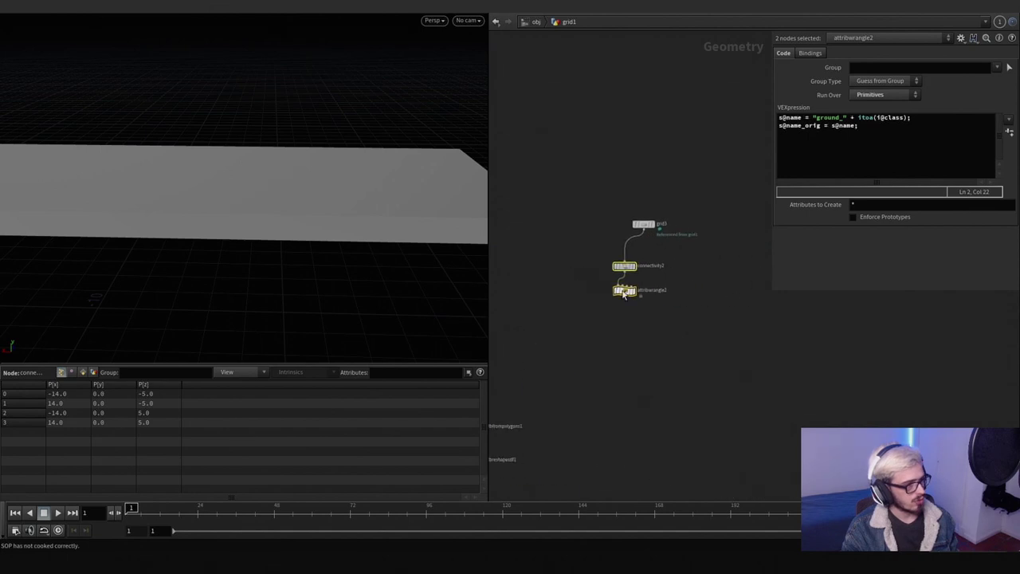
Step: Add a Scatter node fed by the referenced grid, disable its Relax Iterations, and display the scattered points
key(Tab)
text(i)
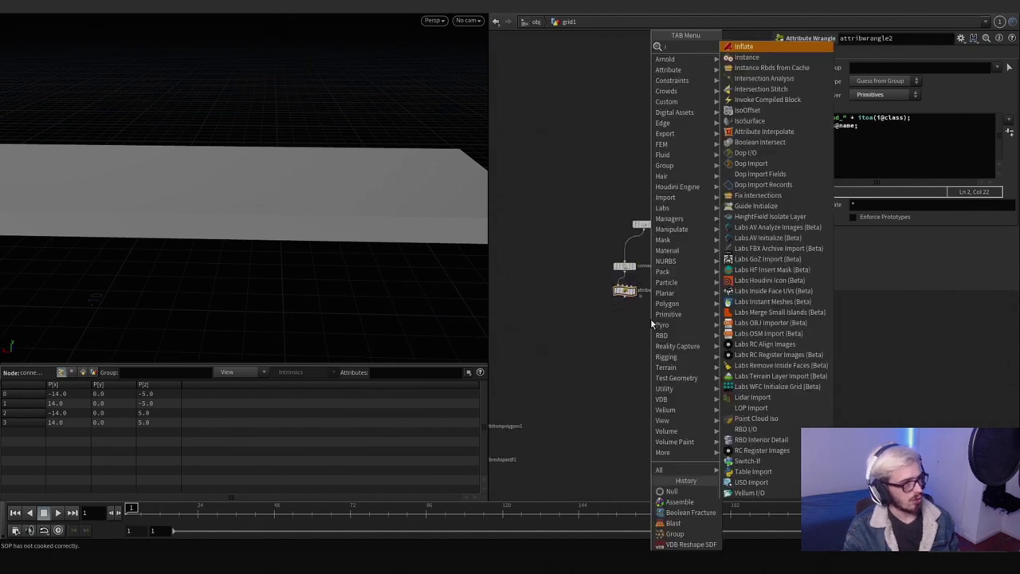
text(nst)
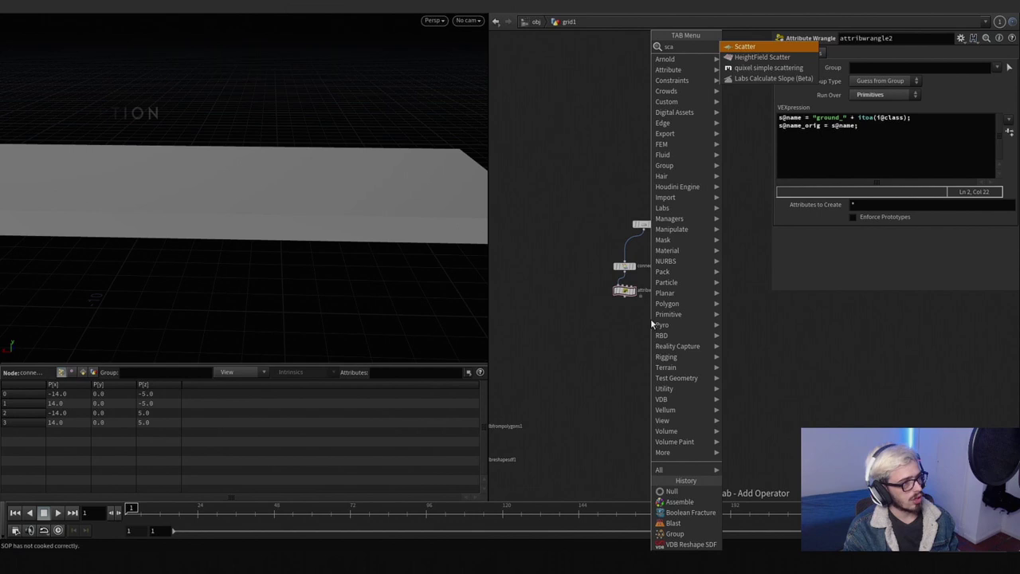
key(Return)
click(706, 289)
drag(648, 236, 692, 278)
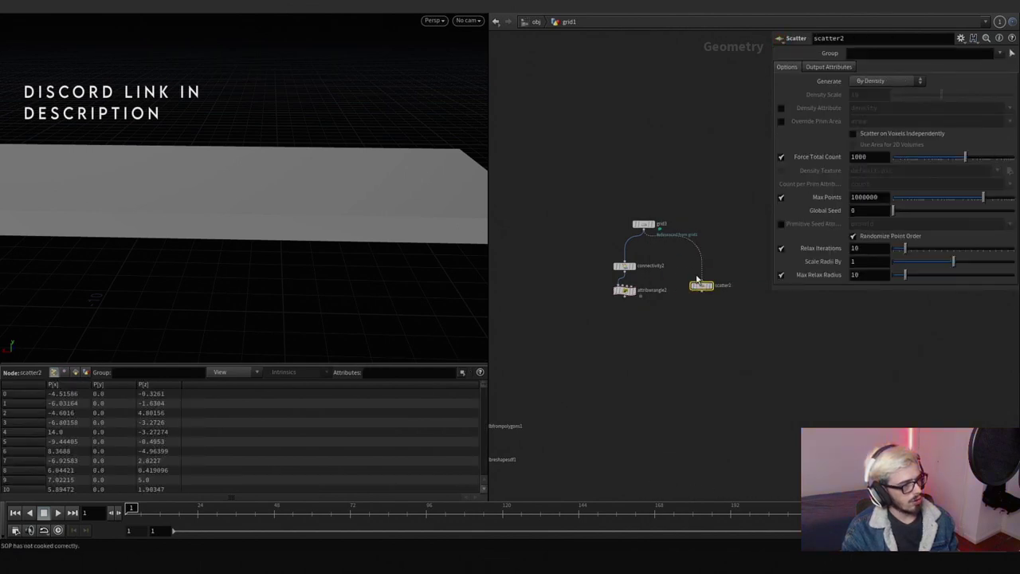
click(782, 248)
drag(343, 199, 375, 263)
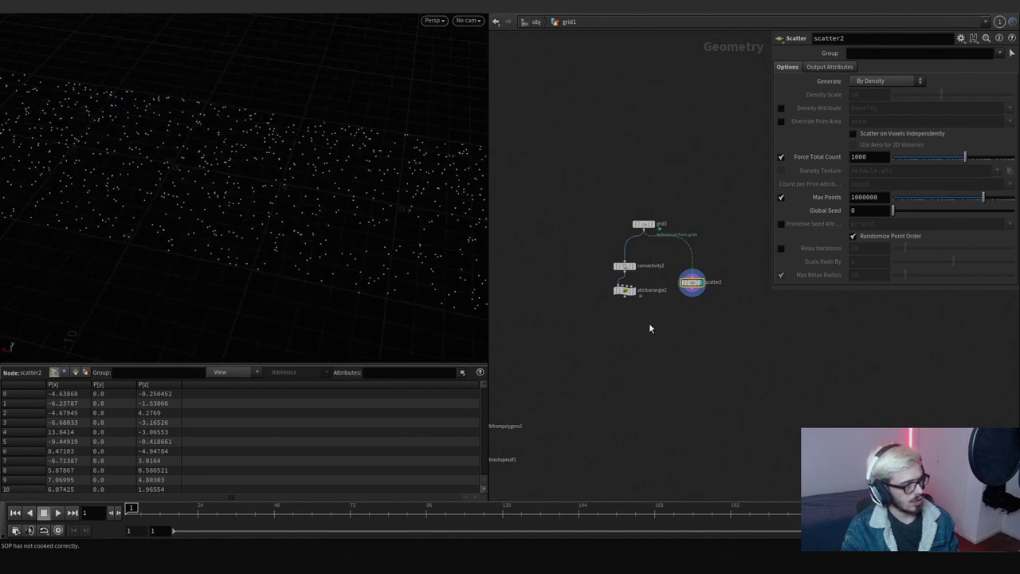
Step: Add a Voronoi Fracture node fed by attribwrangle2 and the scatter2 points, and display the fractured grid
key(Tab)
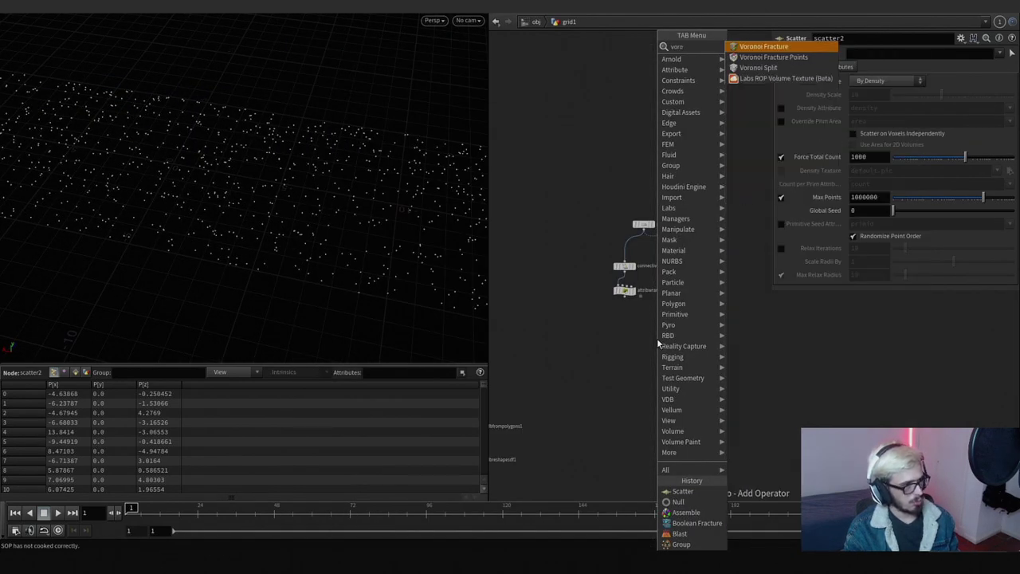
key(Return)
click(656, 338)
drag(625, 300, 653, 325)
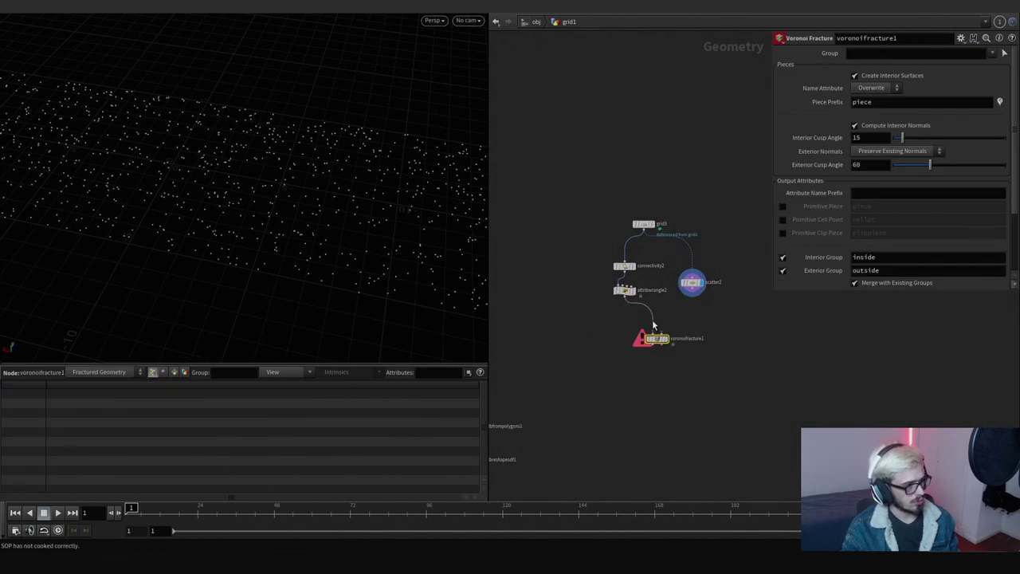
click(693, 287)
click(663, 331)
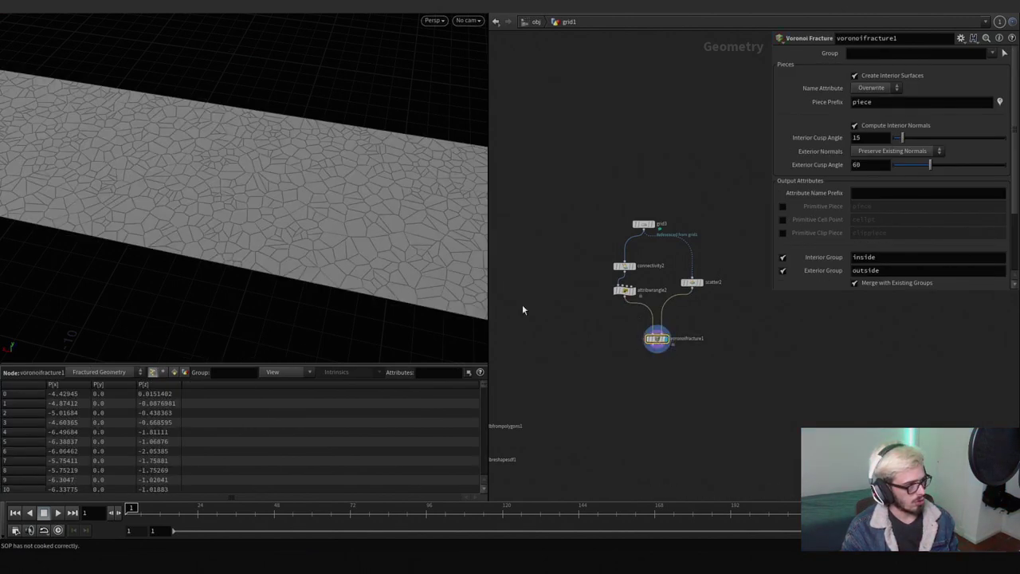
Step: Add a PolyExtrude node after the Voronoi fracture, set its Distance to 0.179 and enable Output Back
drag(239, 216, 160, 160)
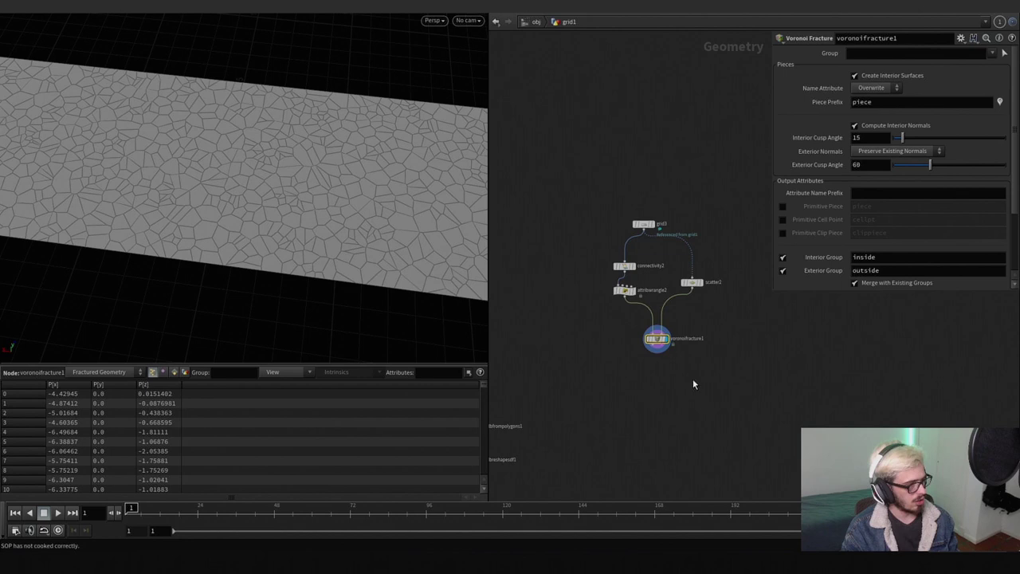
key(h)
right_drag(368, 245, 309, 215)
scroll(643, 322, up, 3)
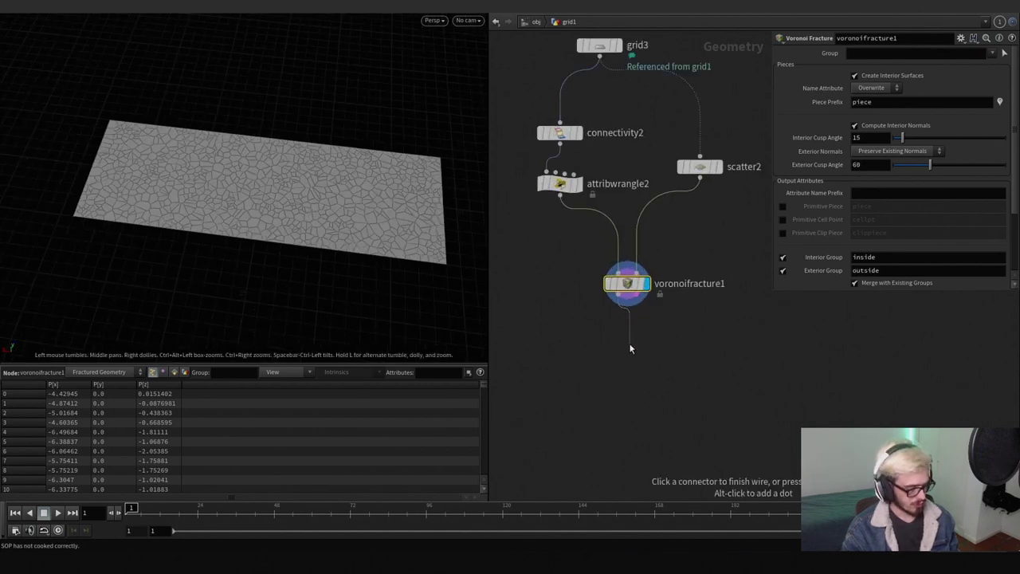
key(Tab)
text(poly e)
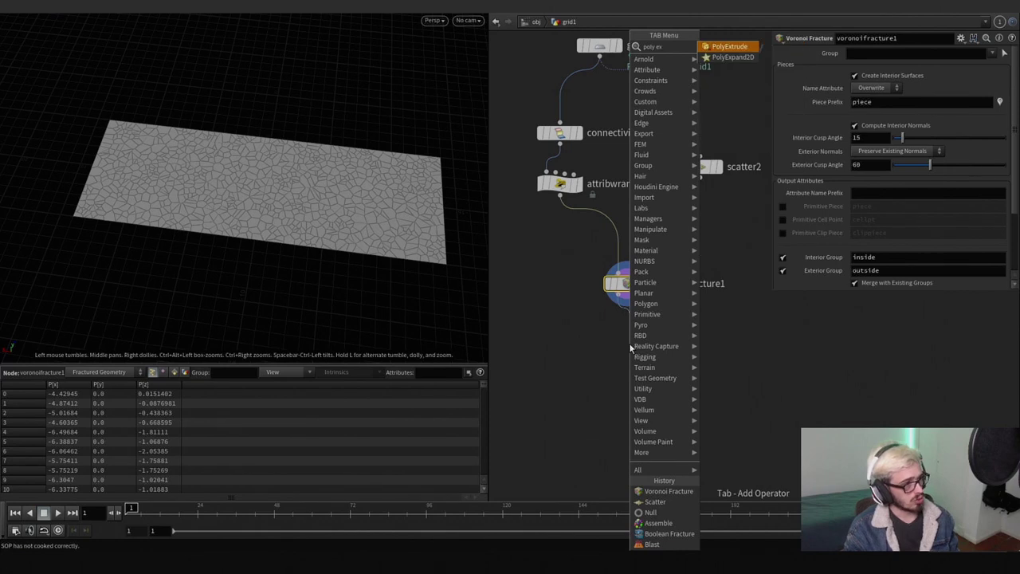
key(Return)
click(628, 361)
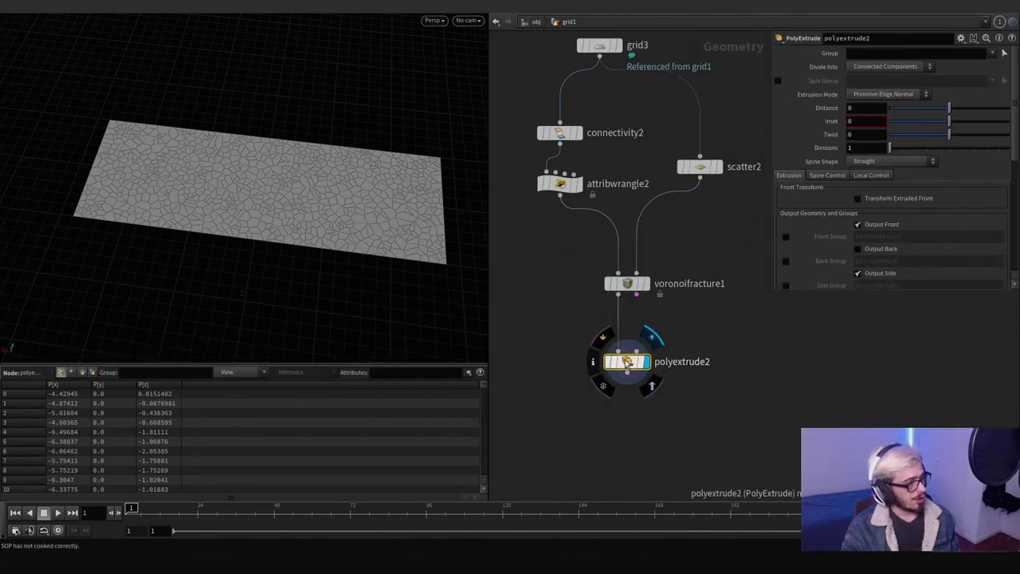
drag(955, 112, 961, 109)
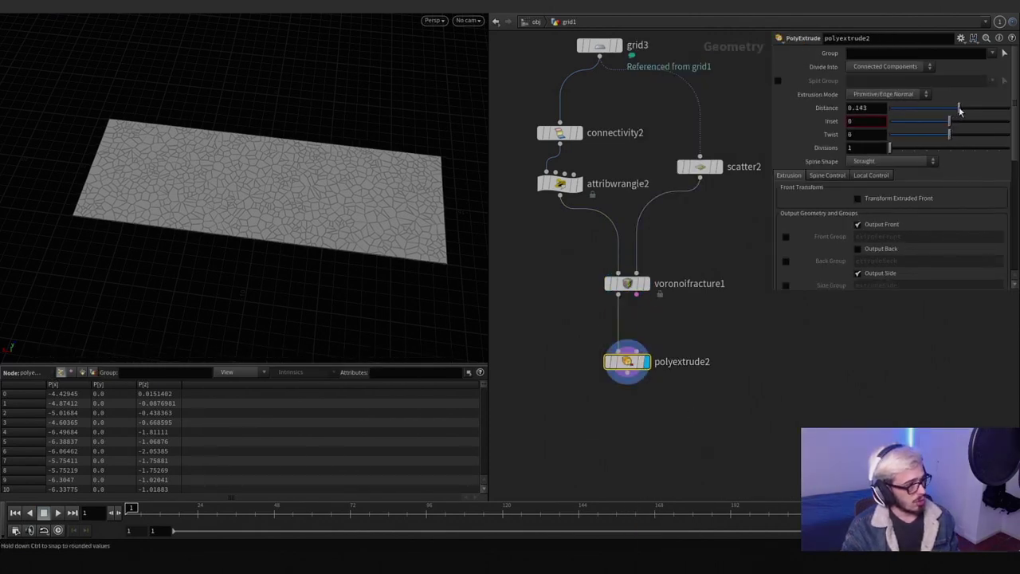
drag(444, 230, 546, 329)
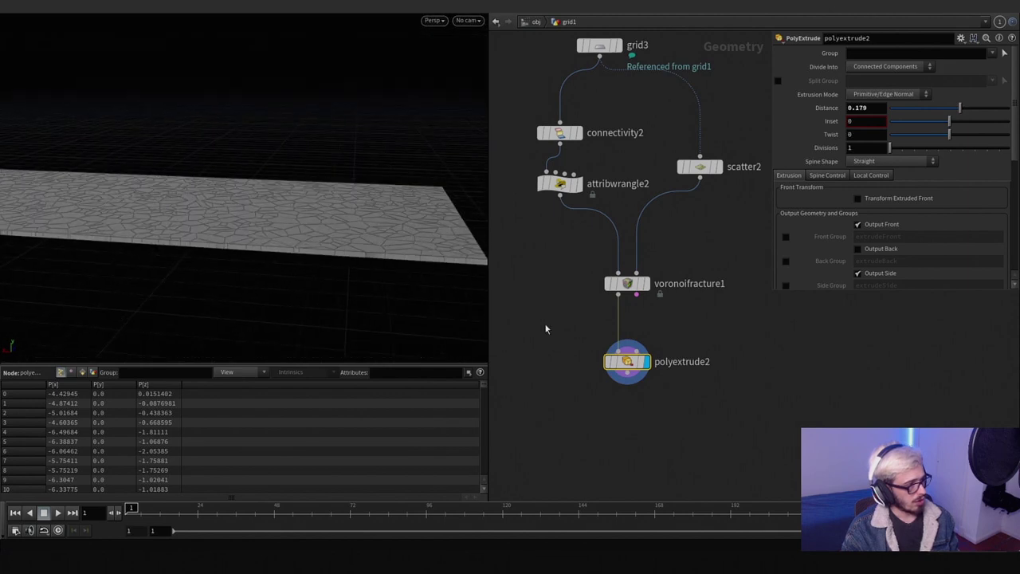
scroll(733, 337, down, 2)
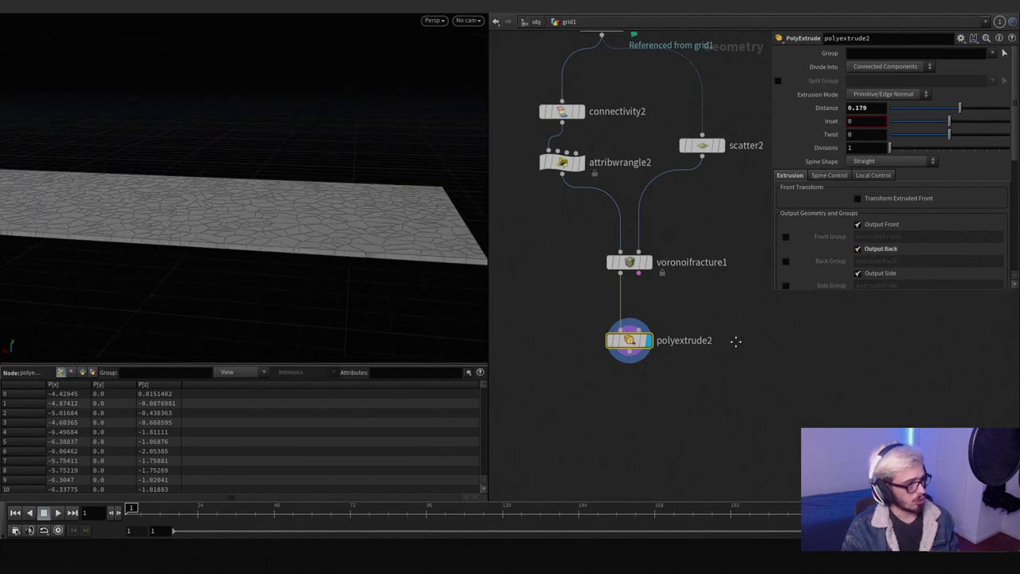
Step: Add a Smooth node below polyextrude2, connect it to the extrusion and display it
key(Tab)
text(smooth)
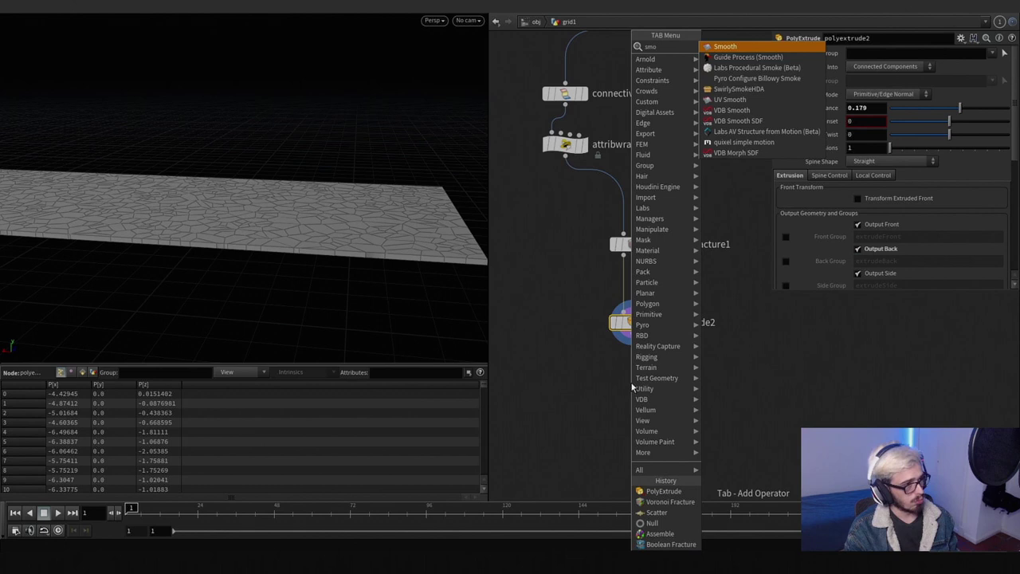
key(Return)
click(632, 384)
drag(632, 384, 632, 391)
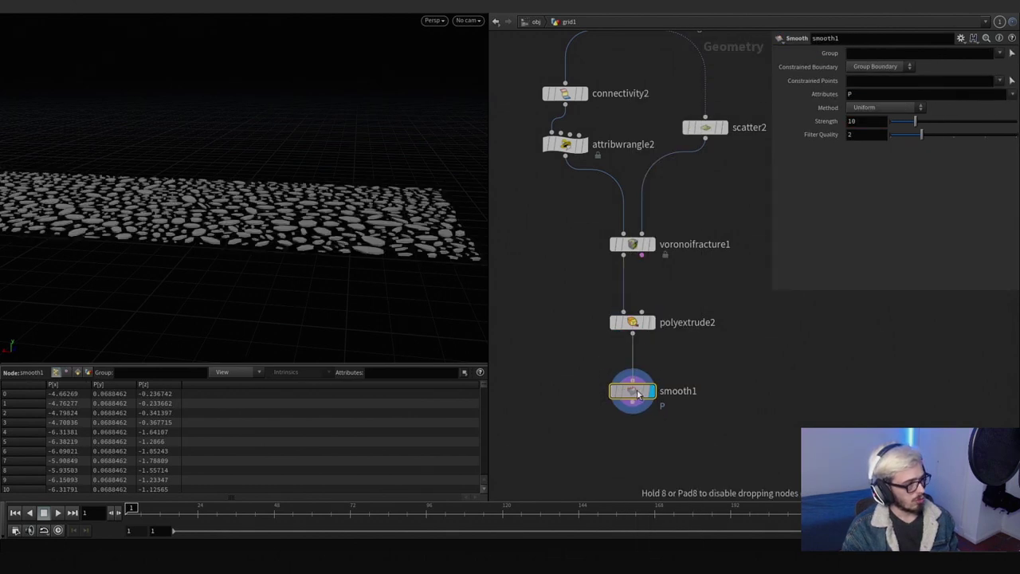
Step: Adjust the Smooth node to a Strength of 11.8 and a Filter Quality of 4
drag(942, 134, 1017, 136)
middle_drag(857, 135, 961, 135)
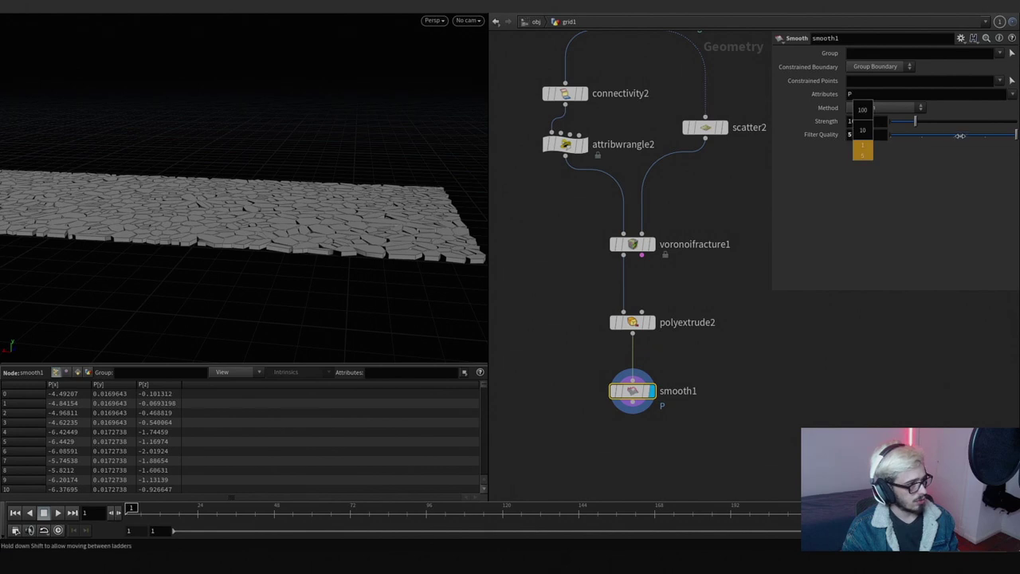
middle_drag(885, 137, 895, 129)
drag(909, 127, 906, 125)
key(h)
drag(363, 276, 382, 182)
scroll(236, 229, up, 10)
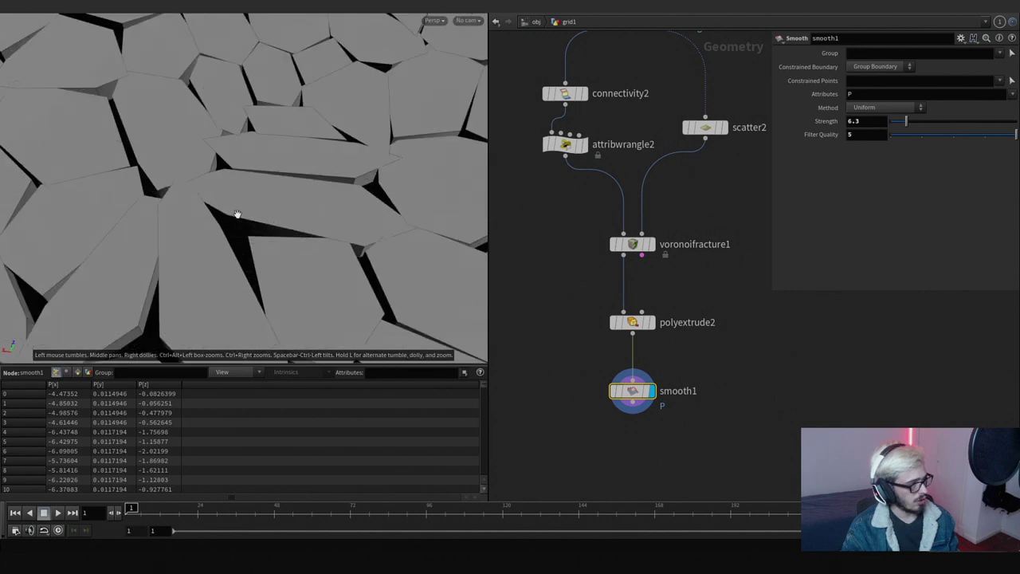
drag(957, 135, 984, 136)
drag(917, 121, 930, 121)
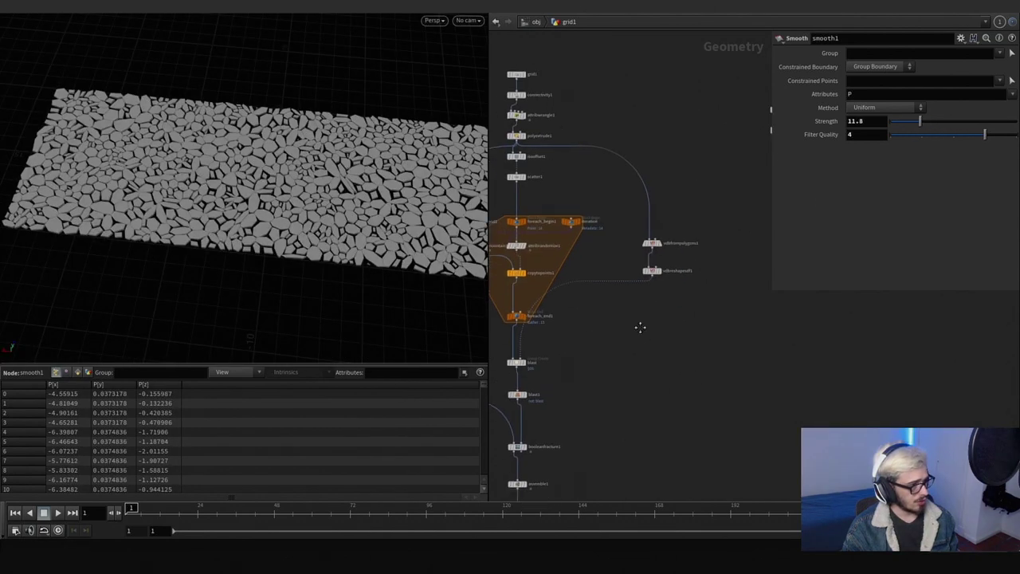
Step: Add a Merge node combining OUT_GROUND_LOW with the smooth1 output, and display the merged geometry
key(Tab)
text(merge)
key(Return)
click(682, 339)
scroll(682, 341, down, 3)
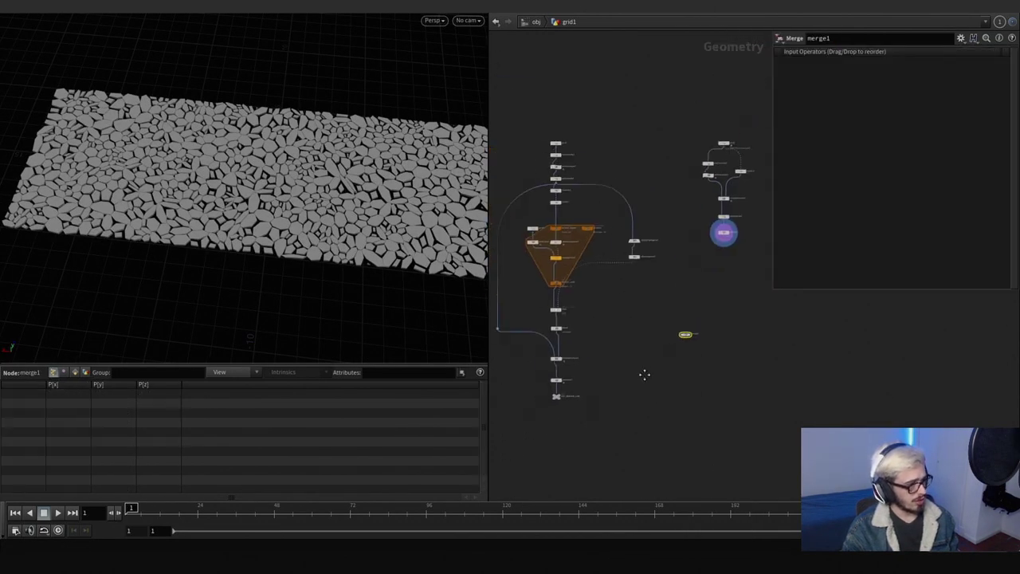
scroll(558, 391, up, 3)
middle_drag(696, 310, 457, 396)
click(586, 335)
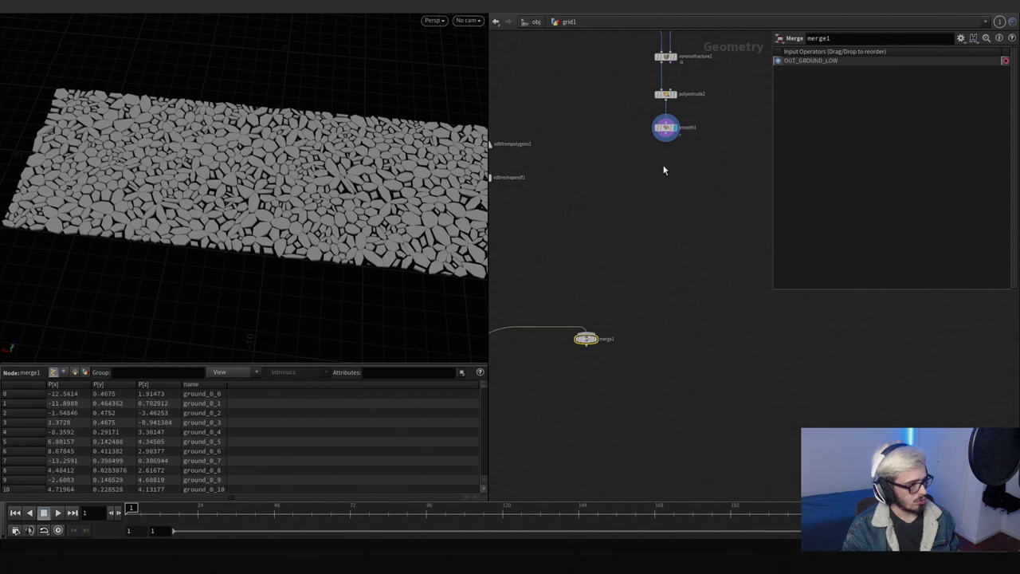
click(666, 141)
click(599, 328)
click(596, 341)
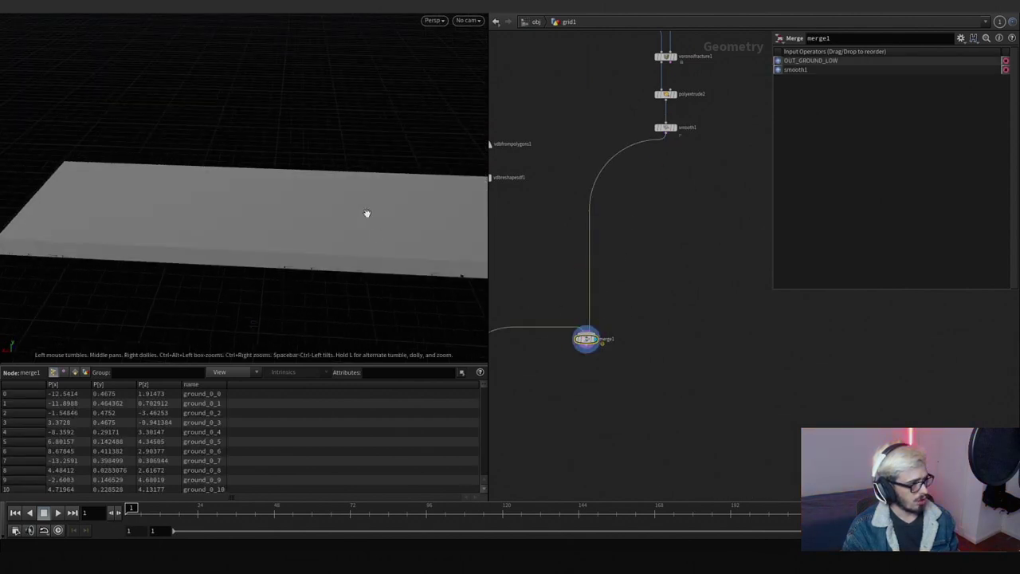
Step: Insert a Transform node on the wire between smooth1 and merge1
key(Tab)
text(t)
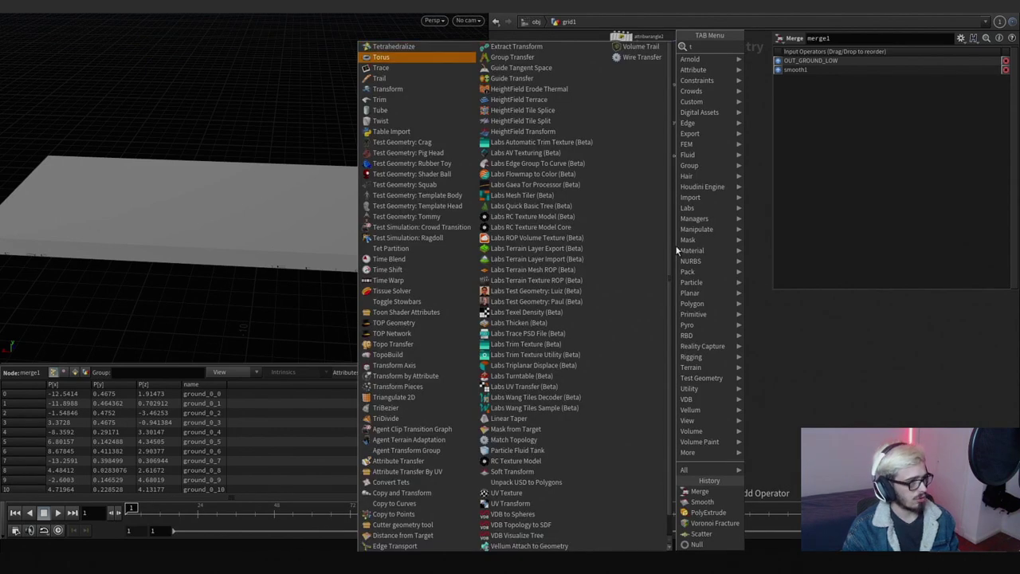
text(ra)
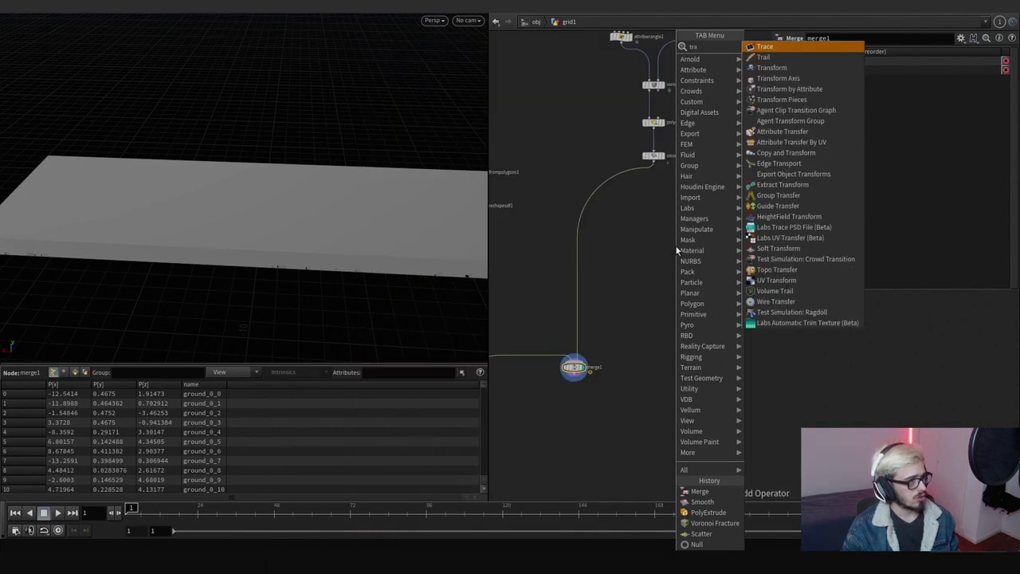
key(Down)
key(Return)
click(620, 177)
Step: Copy polyextrude1's Distance parameter and paste it as a relative reference into transform1's Y translation
key(h)
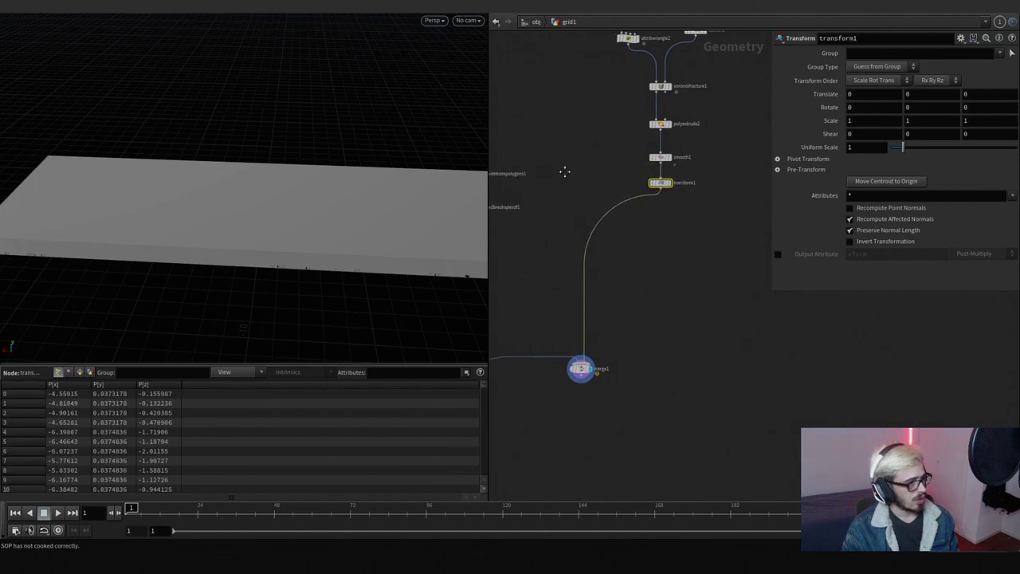
click(547, 137)
right_click(829, 106)
click(845, 175)
middle_drag(774, 330, 581, 360)
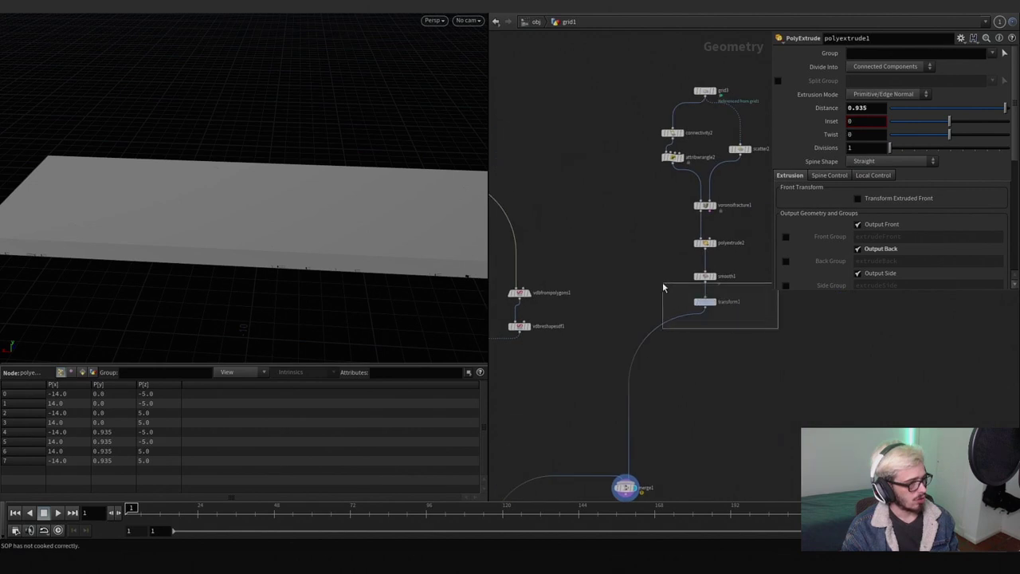
drag(663, 287, 664, 286)
right_click(917, 93)
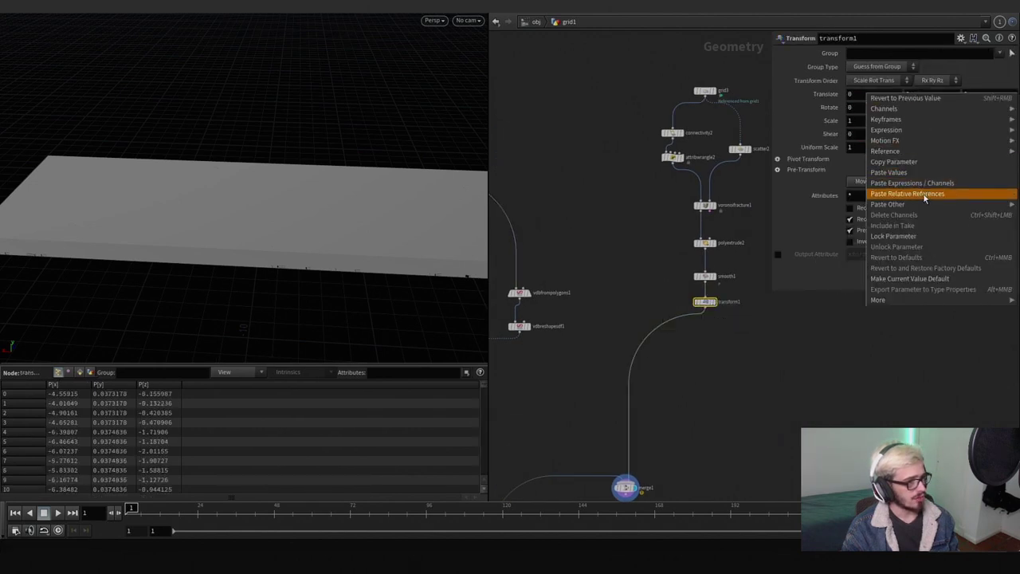
click(909, 194)
Step: Insert an Assemble node with Create Packed Geometry enabled between transform1 and merge1
drag(382, 220, 383, 257)
key(Tab)
text(assemble)
key(Return)
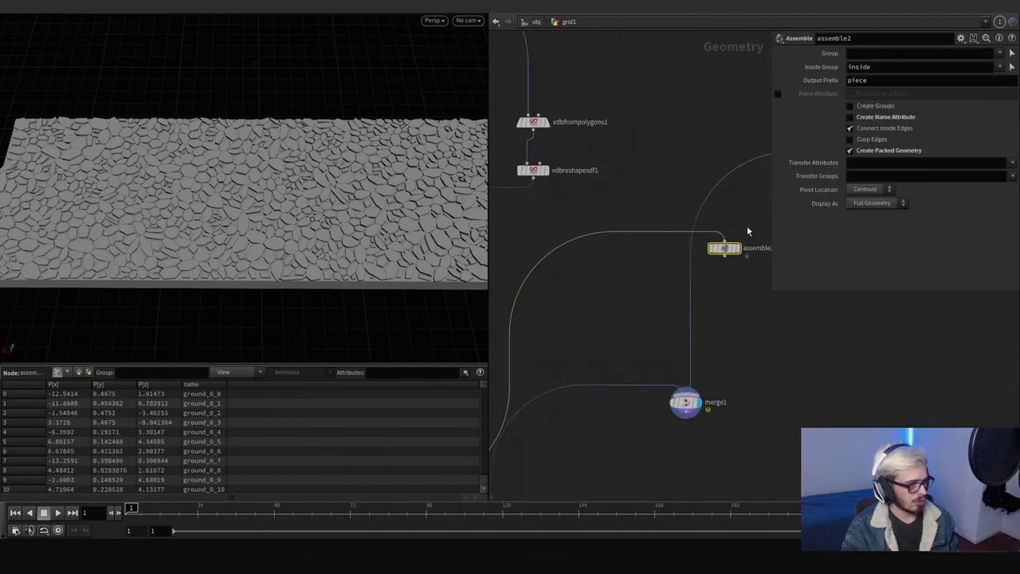
click(610, 219)
drag(609, 219, 693, 191)
Step: Add a Null node fed by assemble2 and rename it OUT_PEBBLE_LOW
key(Tab)
key(Return)
click(656, 305)
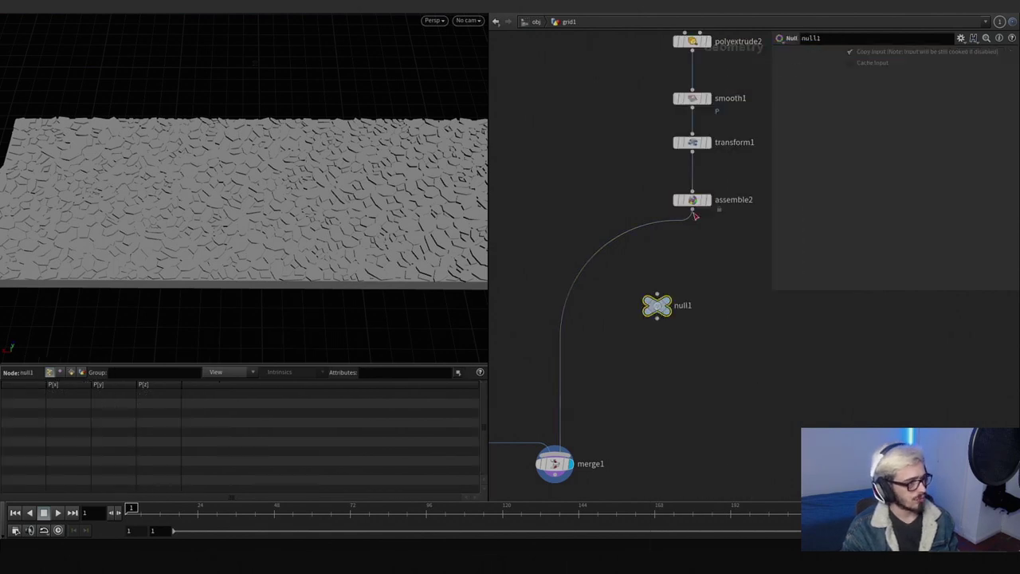
drag(657, 305, 696, 289)
double_click(745, 291)
text(OUT_PEBBLE_LOW)
key(Return)
Step: Rewire merge1's second input from assemble2 to OUT_PEBBLE_LOW and place the merge node well below the pebble branch
scroll(653, 296, down, 1)
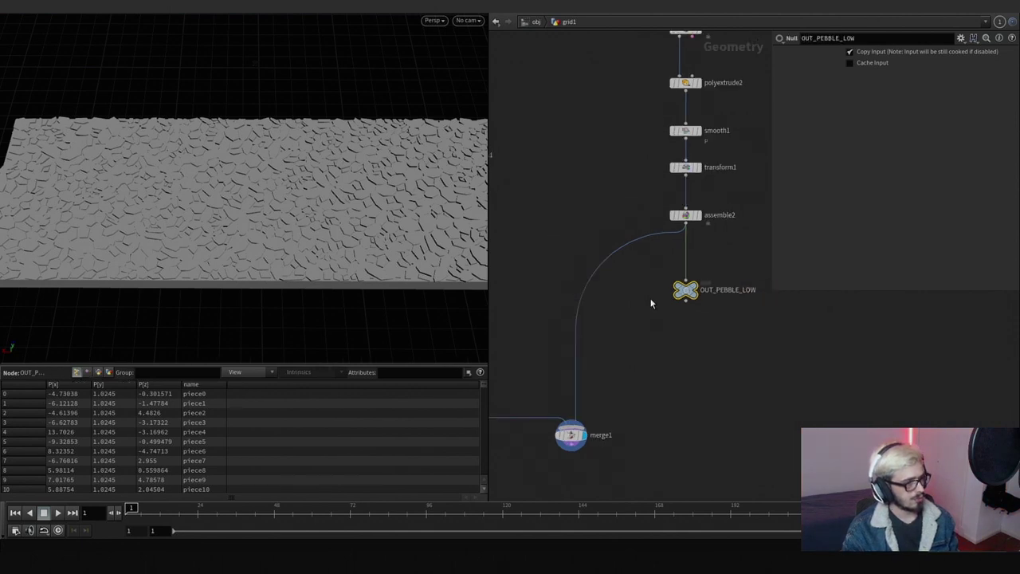
scroll(653, 307, down, 1)
click(616, 363)
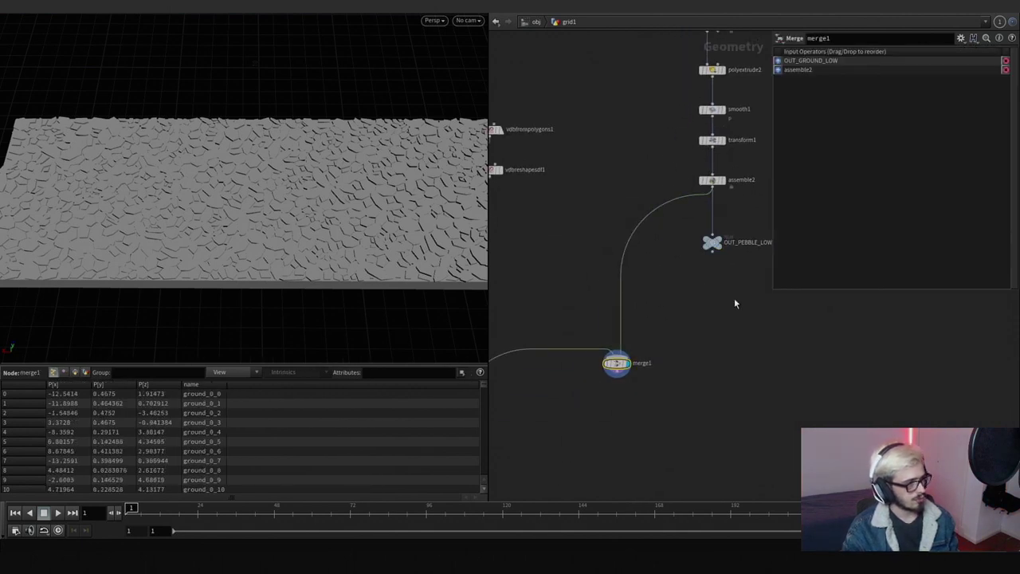
drag(702, 194, 712, 249)
scroll(644, 406, down, 3)
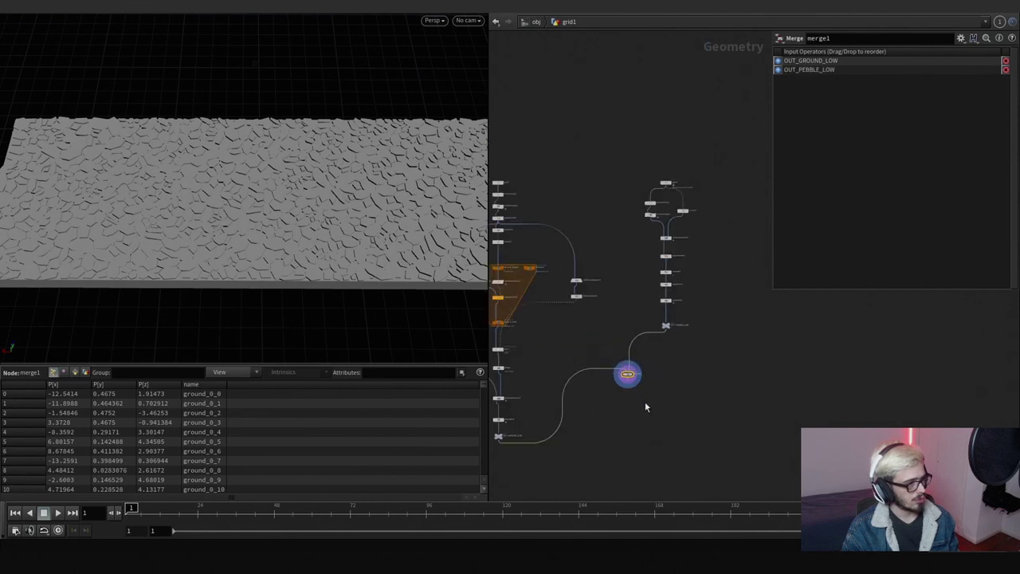
drag(611, 301, 650, 448)
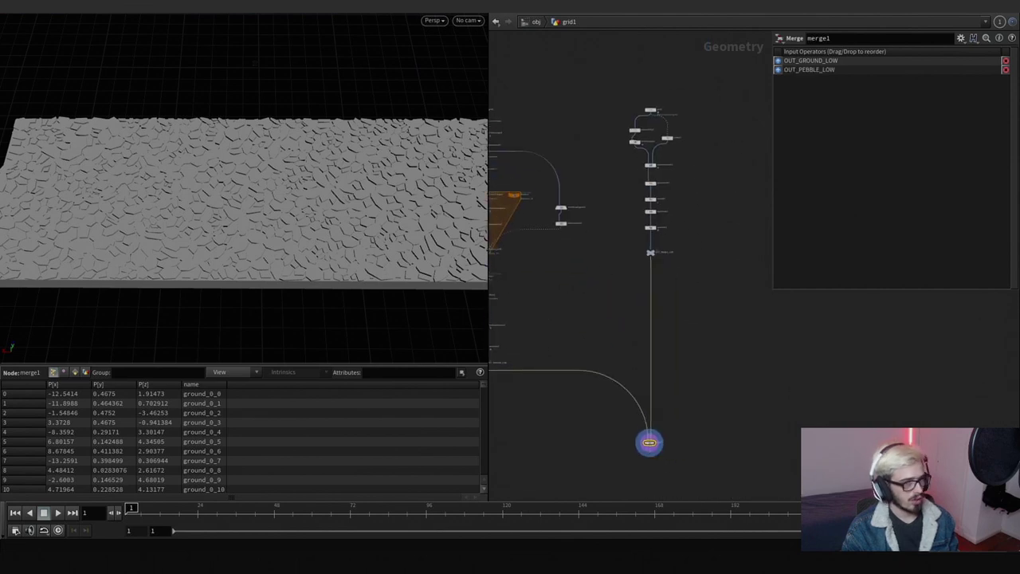
Step: Paste a File node loading 12330_Statue_v1_L2.obj, followed by a Transform node with X rotation -90 and uniform scale 0.01
key(ctrl+v)
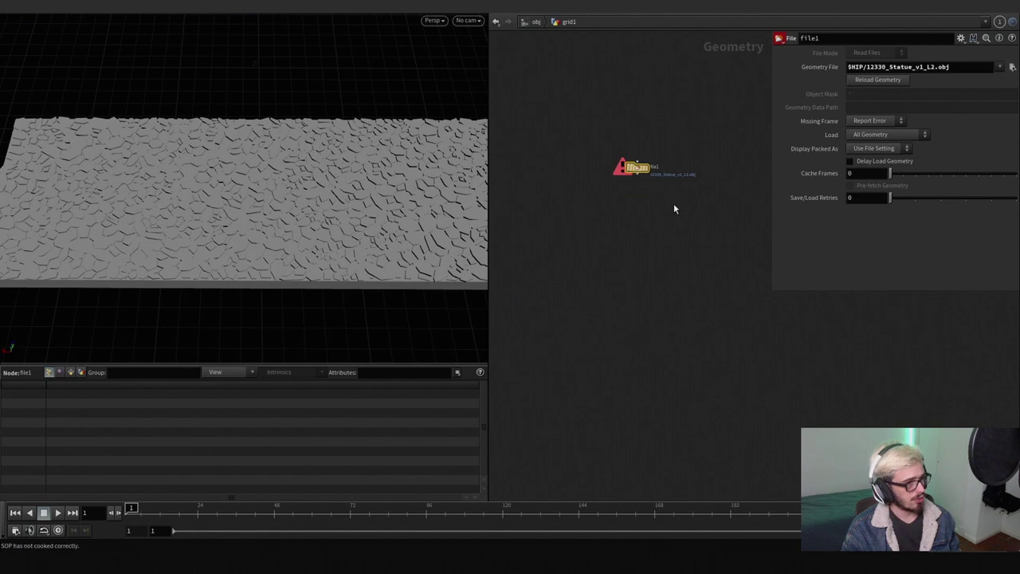
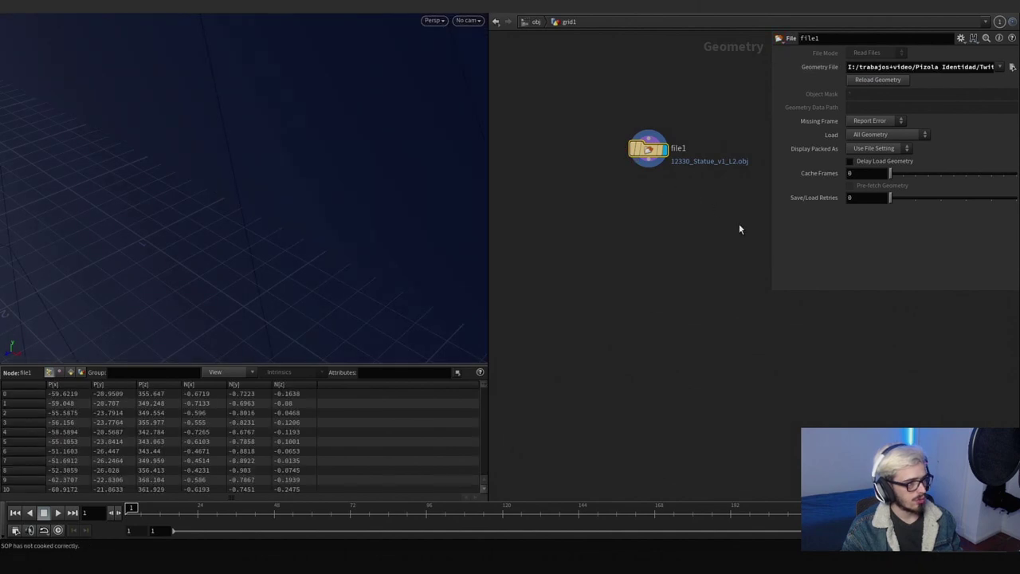
key(ctrl+v)
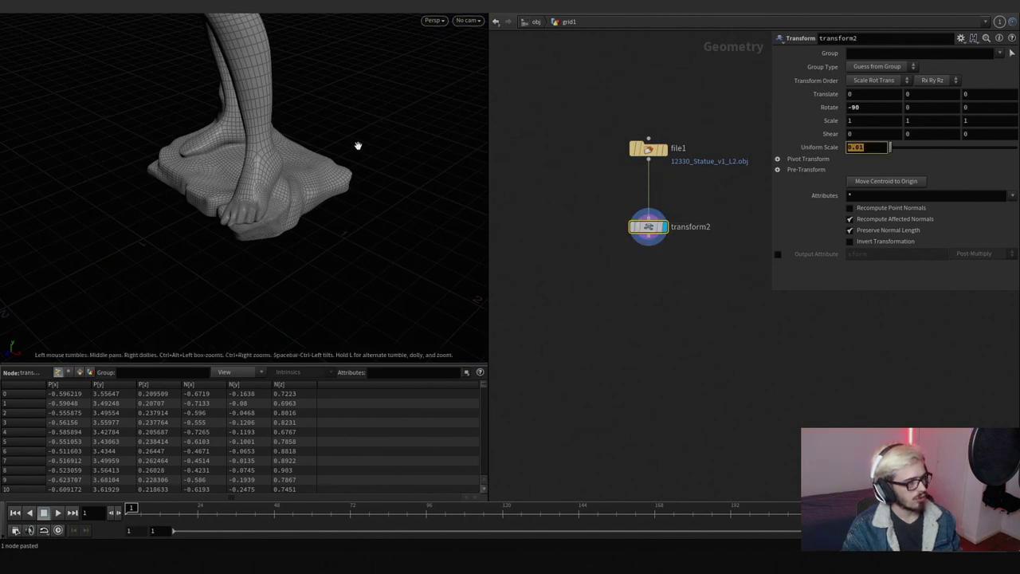
drag(358, 148, 342, 154)
text(g)
key(Return)
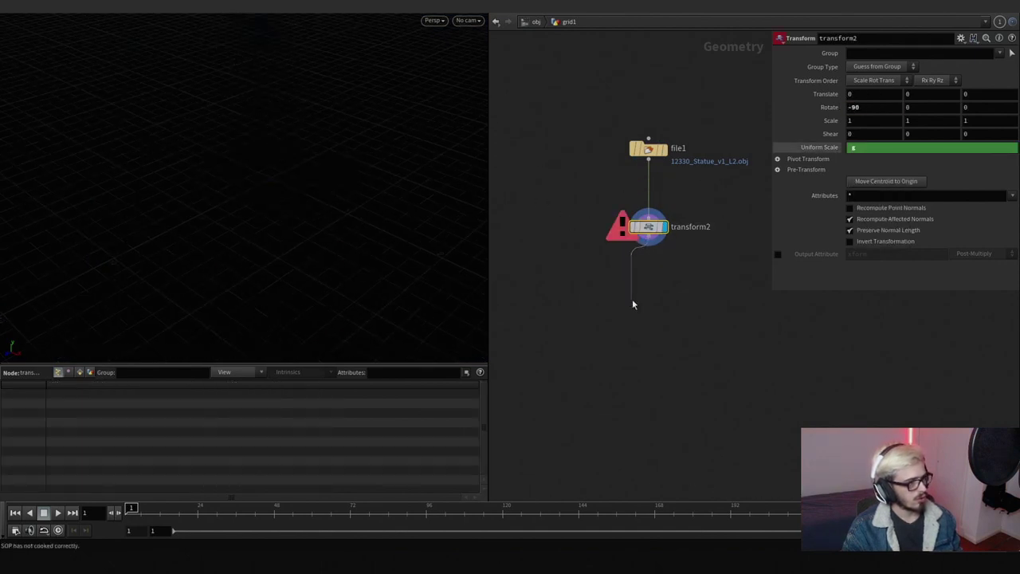
key(ctrl+z)
Step: Wire transform2 into merge1 as its third input and display merge1 to check the statue on the ground
key(h)
scroll(668, 287, down, 3)
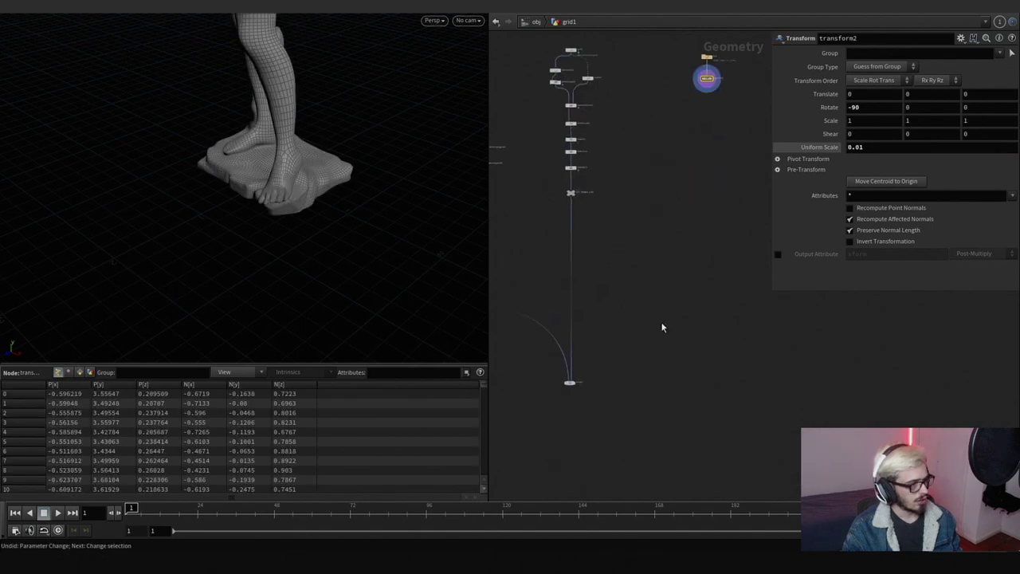
click(707, 88)
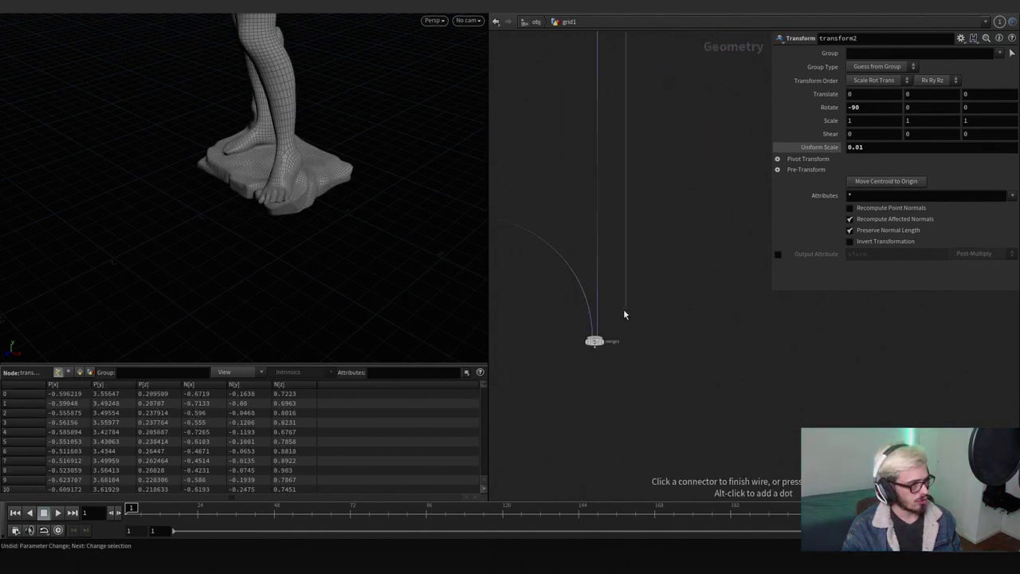
click(596, 341)
click(603, 341)
click(588, 342)
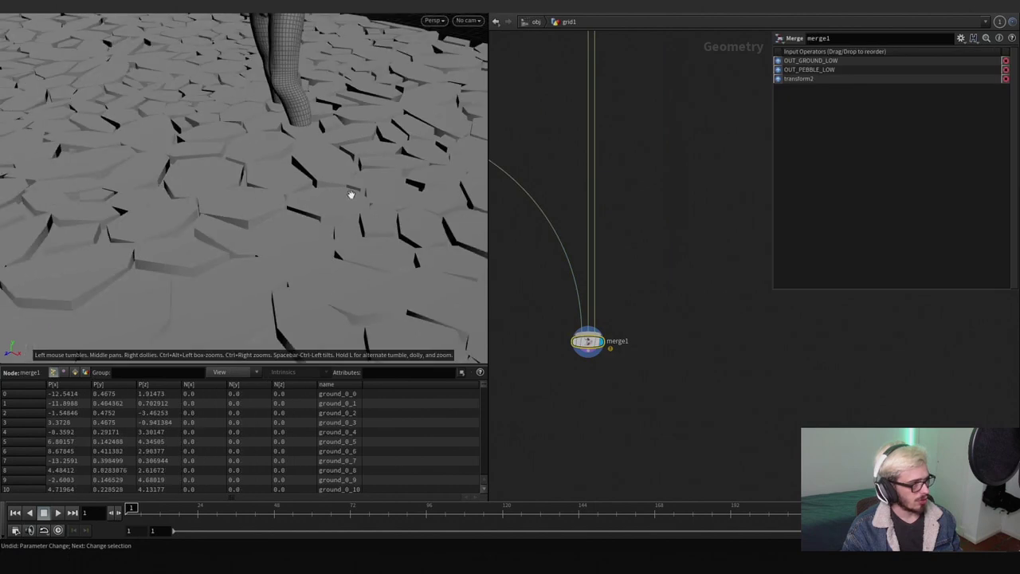
drag(353, 193, 287, 206)
scroll(627, 193, down, 5)
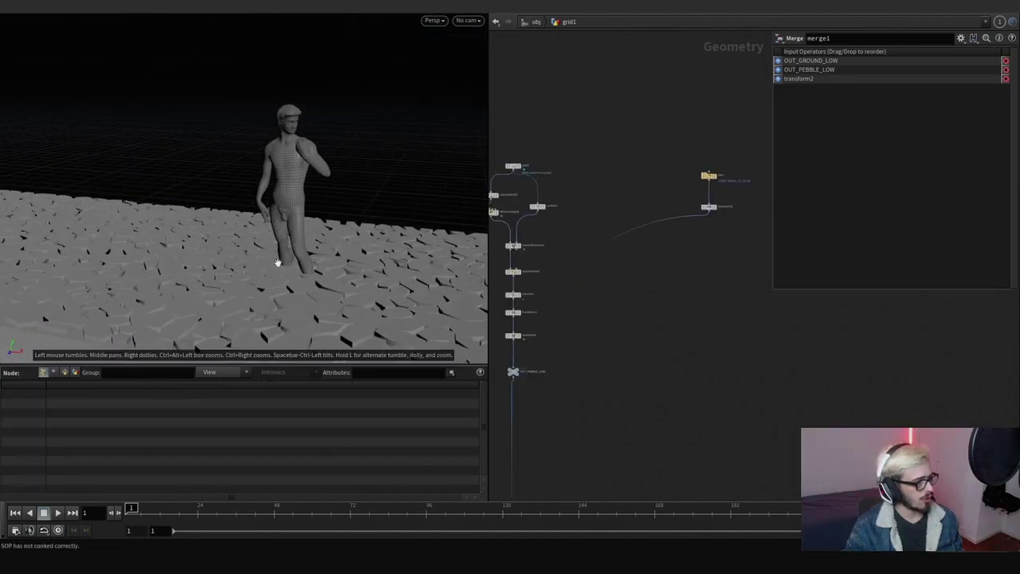
Step: Enable the Front Group output named extrudeFront on the pebble branch's polyextrude2 node
scroll(577, 336, up, 1)
middle_drag(492, 324, 600, 320)
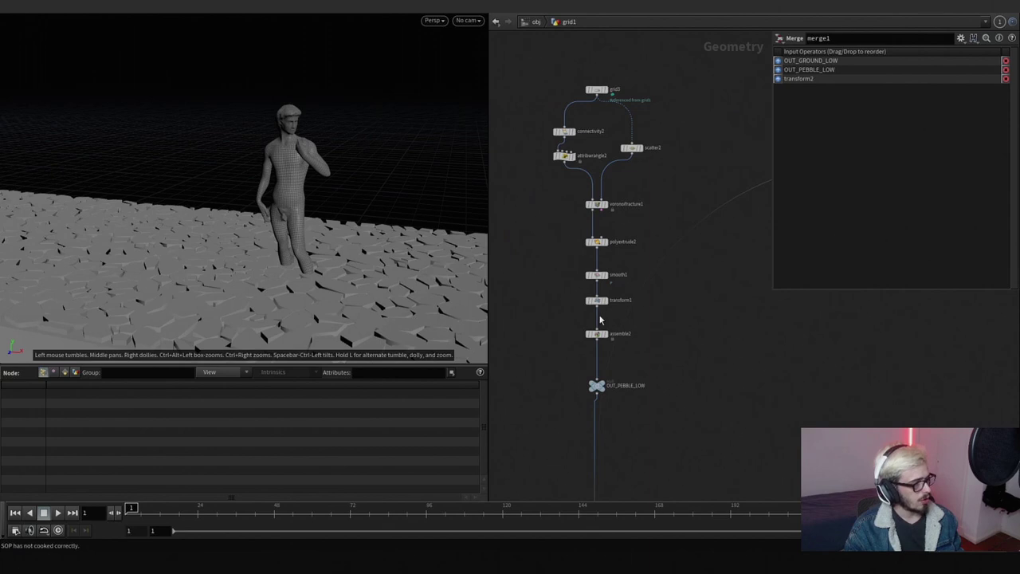
click(598, 242)
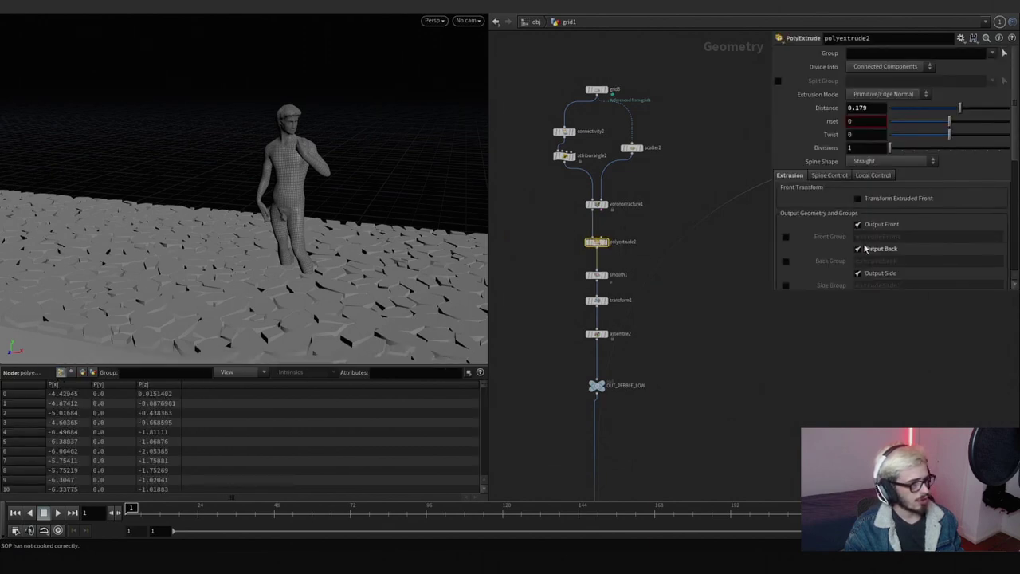
click(786, 238)
Step: Branch a Split node off polyextrude2, place it beside the pebble chain, and display it
middle_drag(738, 289, 638, 279)
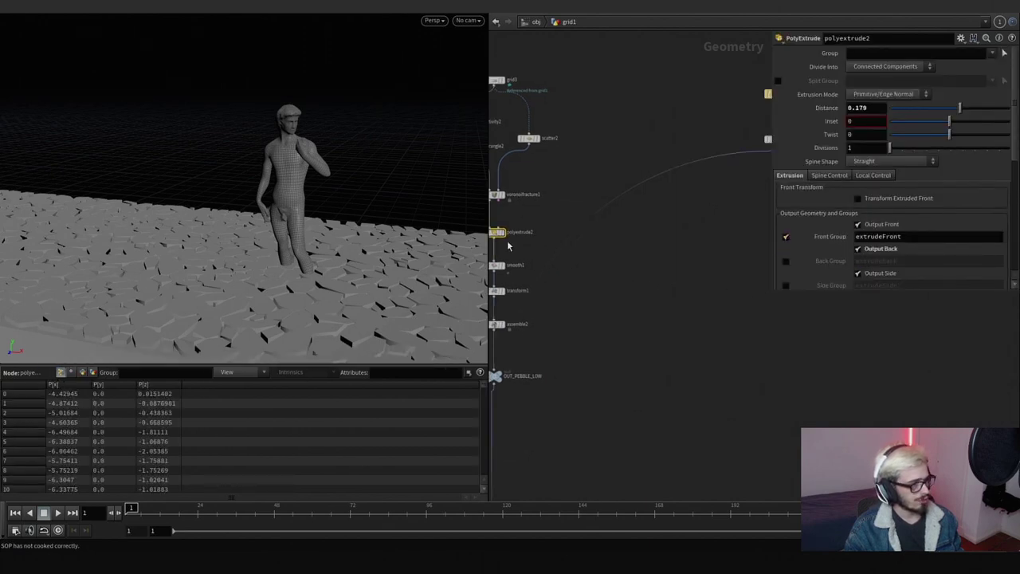
click(496, 238)
key(Tab)
text(split)
key(Return)
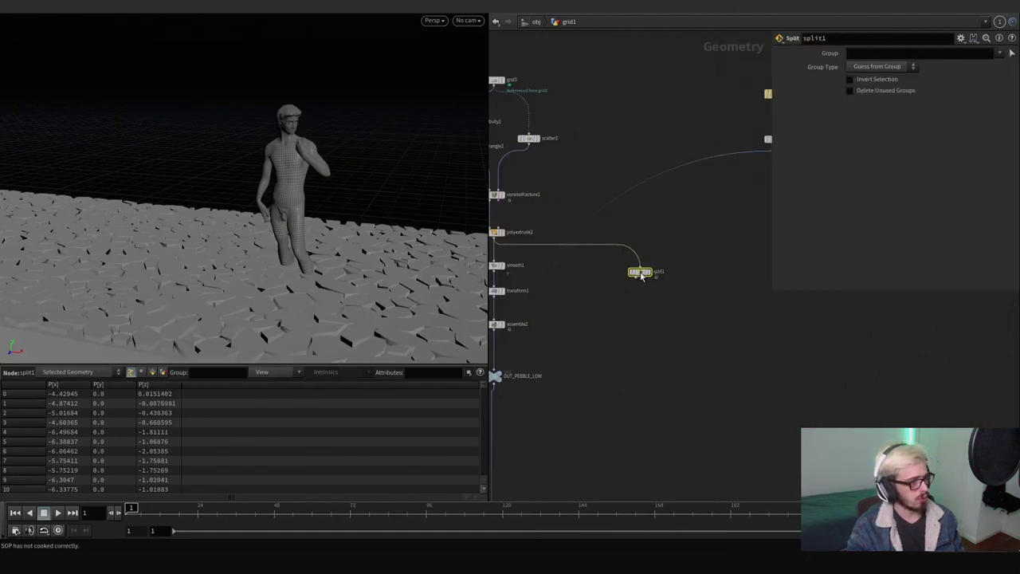
click(650, 275)
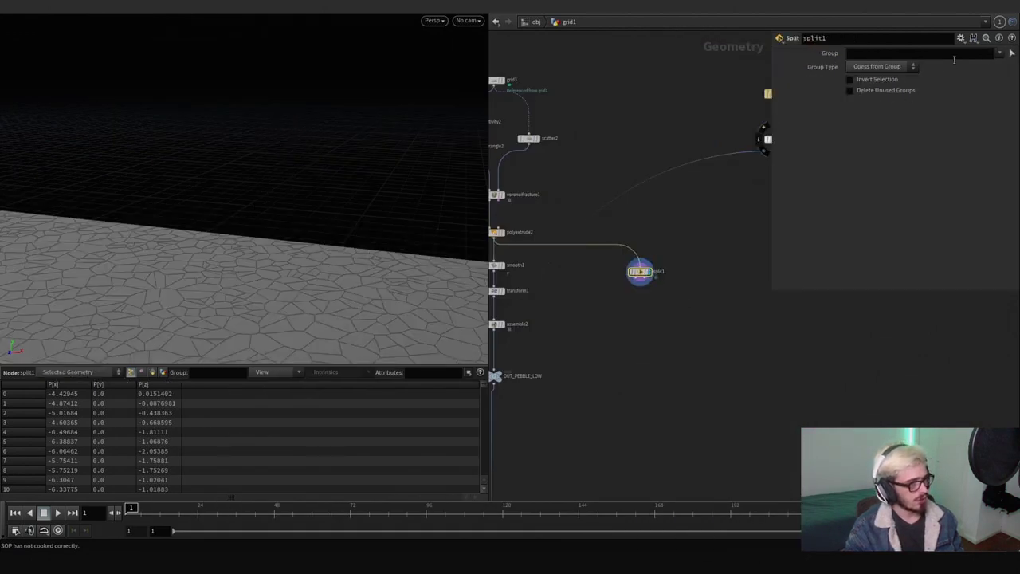
Step: Set split1's group to extrudeFront, checking the inverted selection briefly but leaving Invert Selection disabled
click(999, 54)
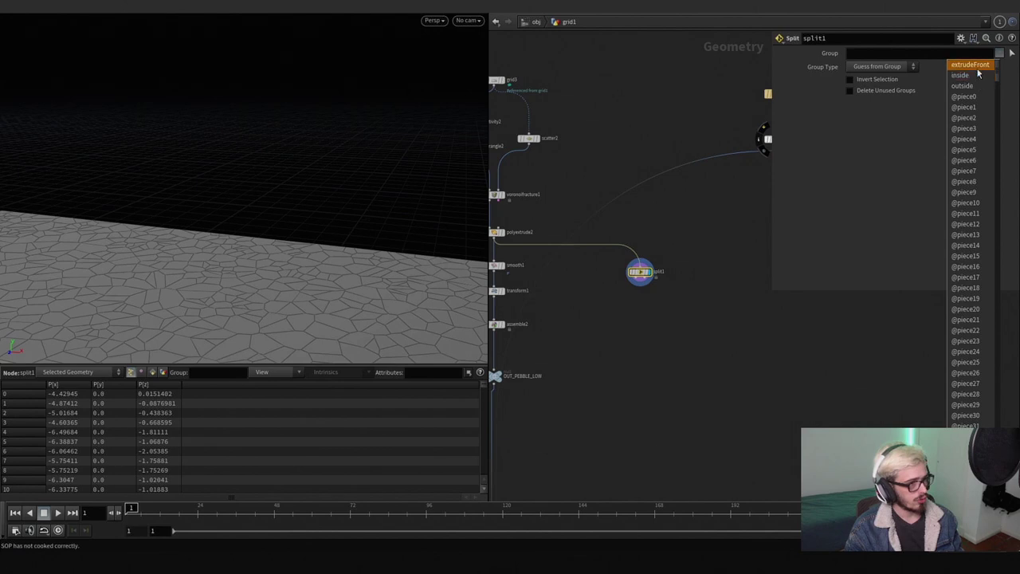
click(978, 67)
click(867, 82)
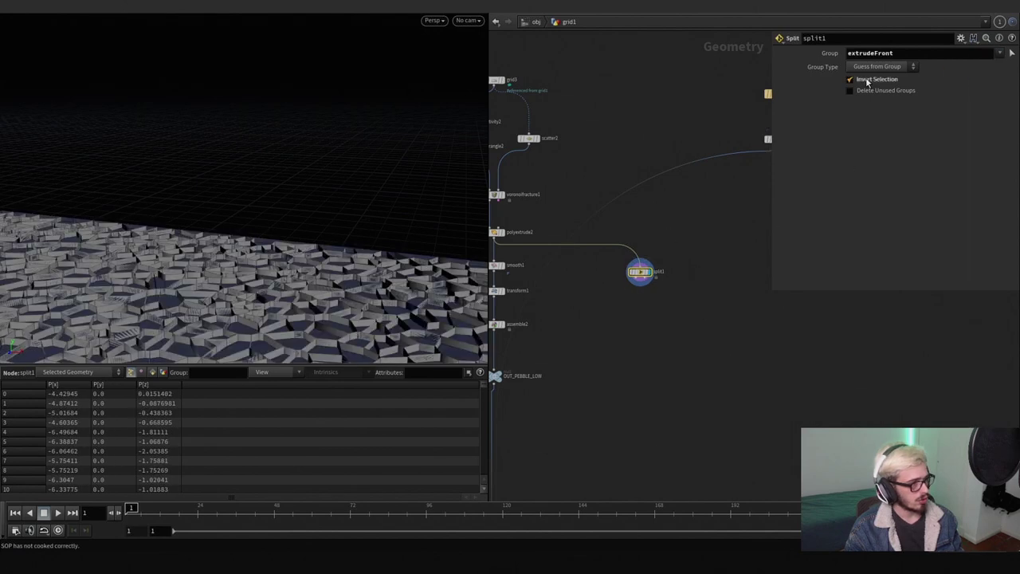
click(867, 82)
Step: Add a Match Size node between split1 and the statue branch
key(Tab)
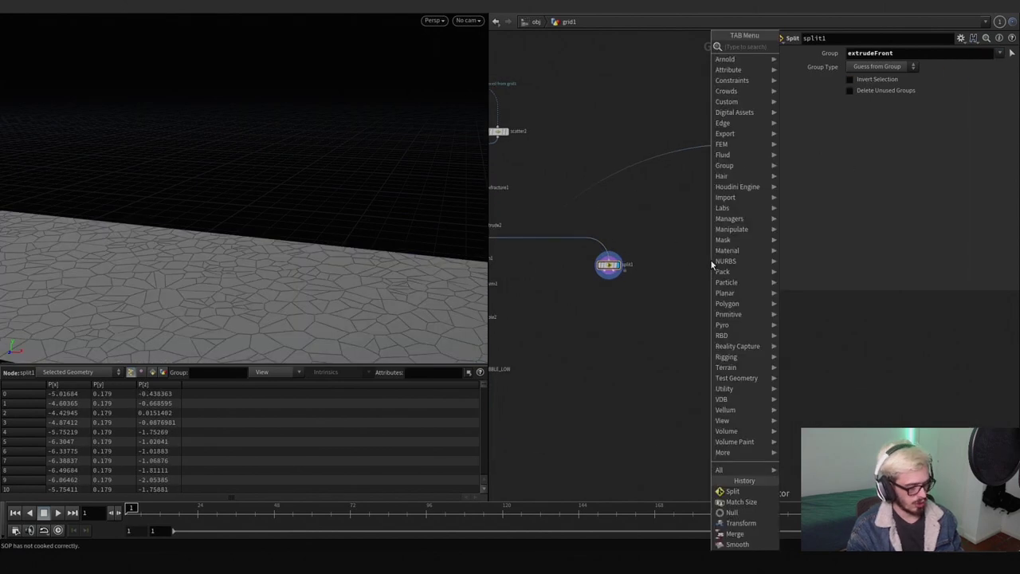
text(mat)
key(Down)
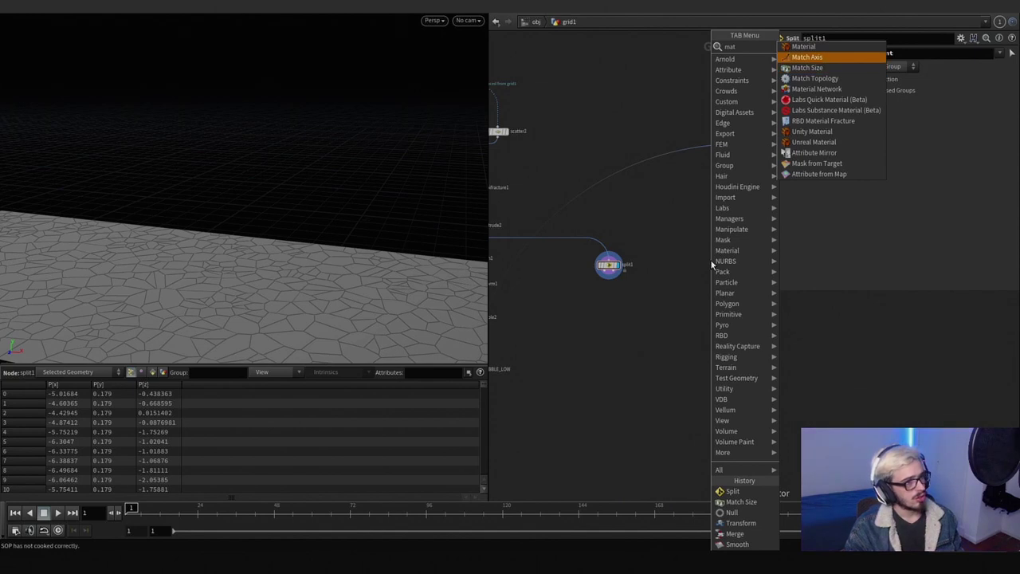
key(Down)
key(Return)
click(712, 297)
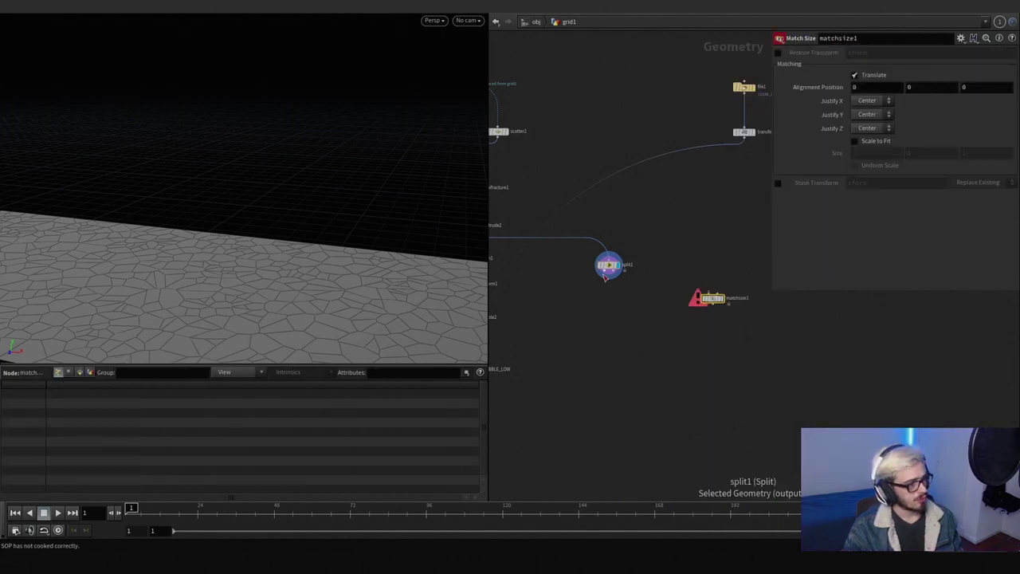
Step: Feed matchsize1 with transform2 as first input and split1 as second, and set its Justify Y to Min
click(607, 276)
click(713, 293)
click(746, 141)
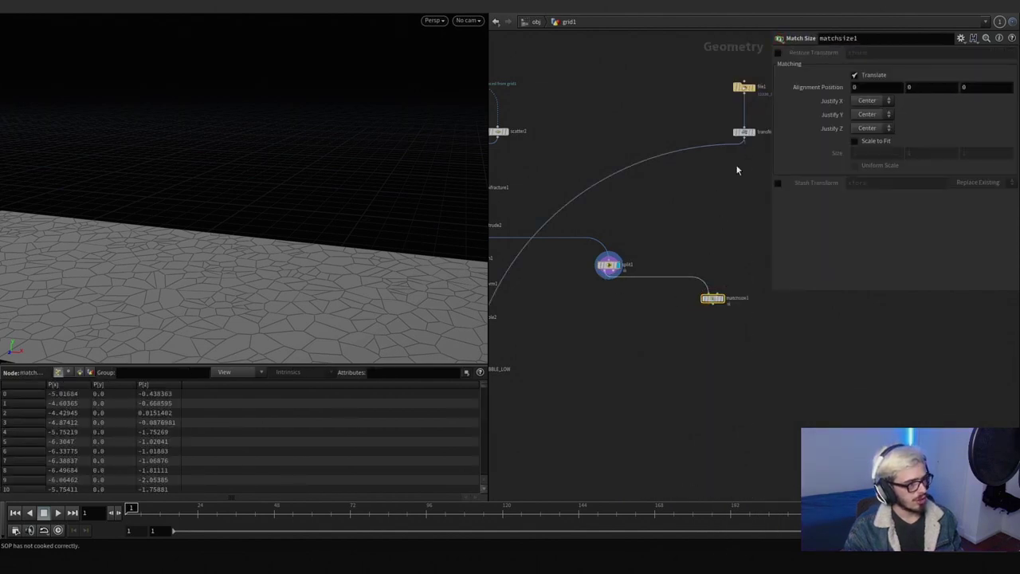
click(708, 293)
click(721, 299)
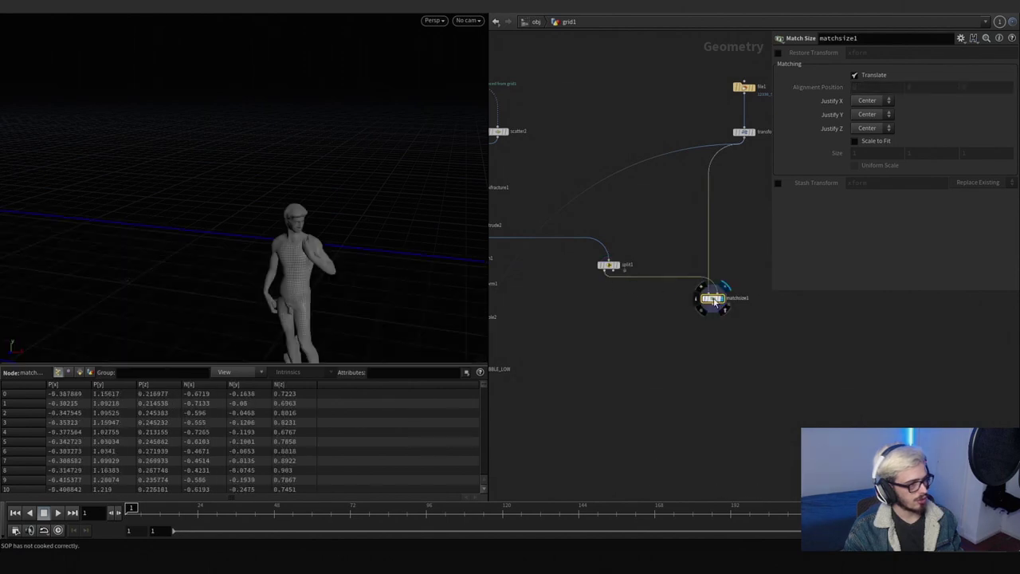
click(871, 114)
click(867, 101)
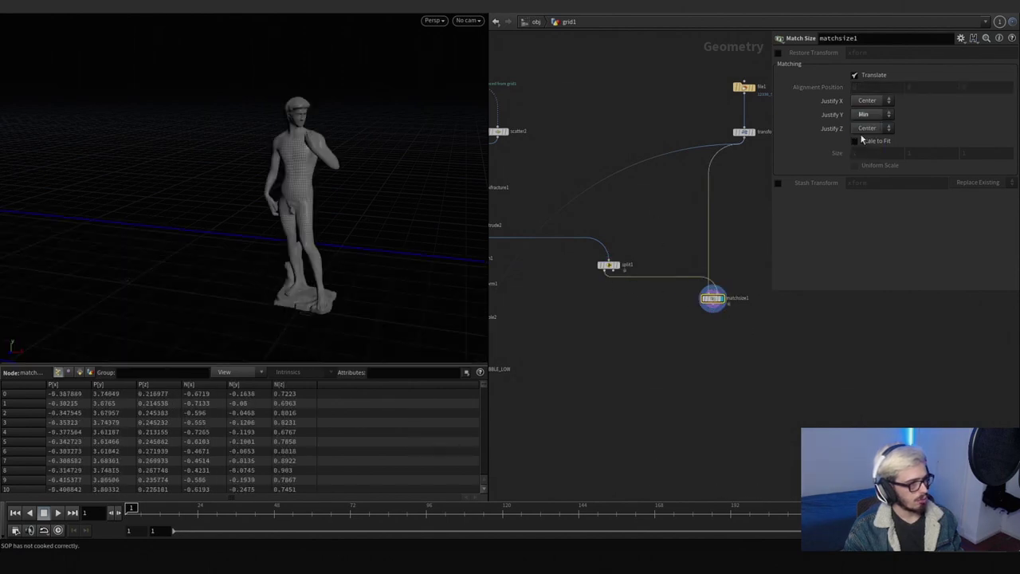
key(h)
key(Tab)
text(m)
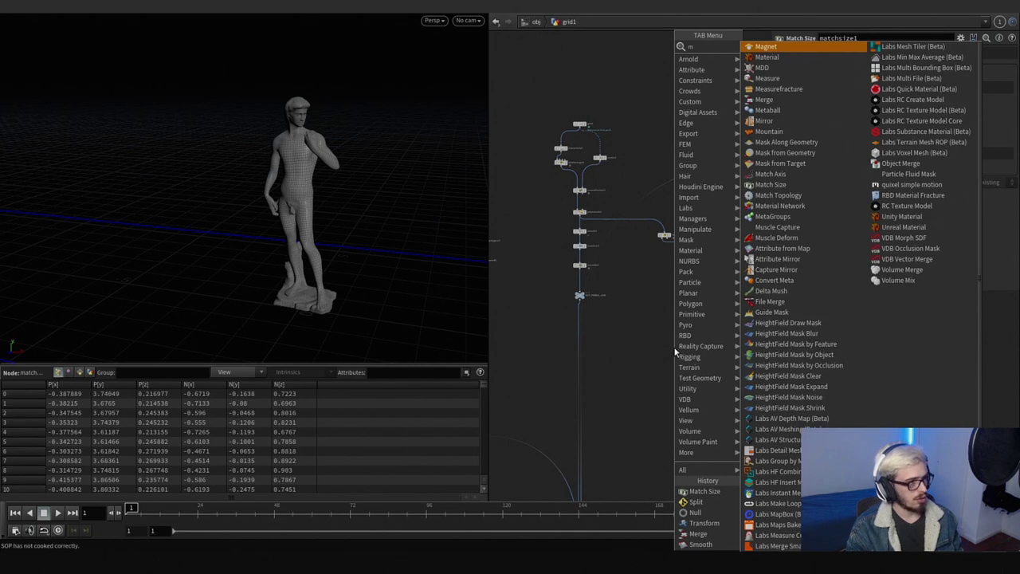
key(Return)
Step: Replace transform2 with matchsize1 as merge1's third input and display merge1
scroll(721, 250, up, 4)
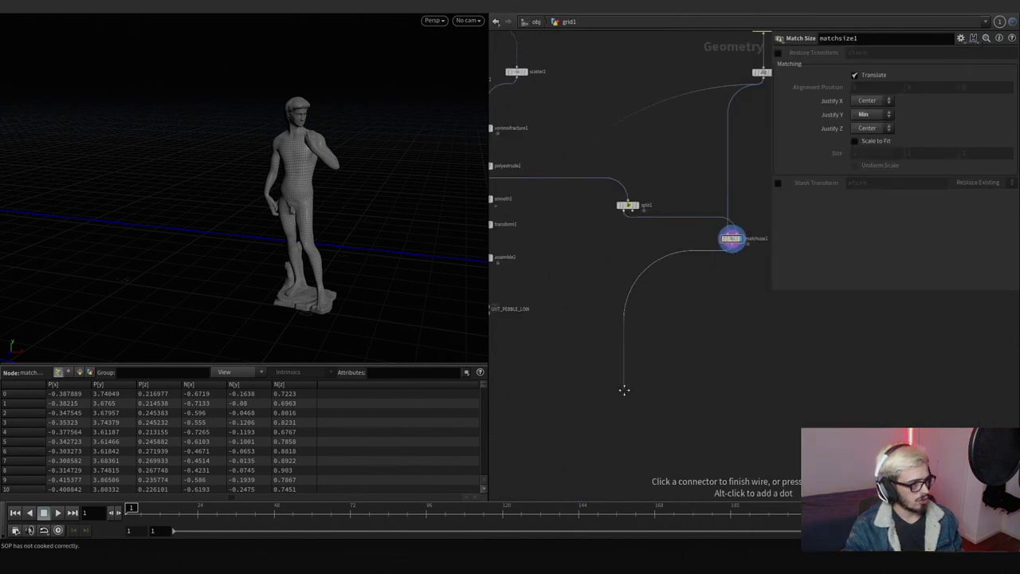
middle_drag(672, 224, 598, 233)
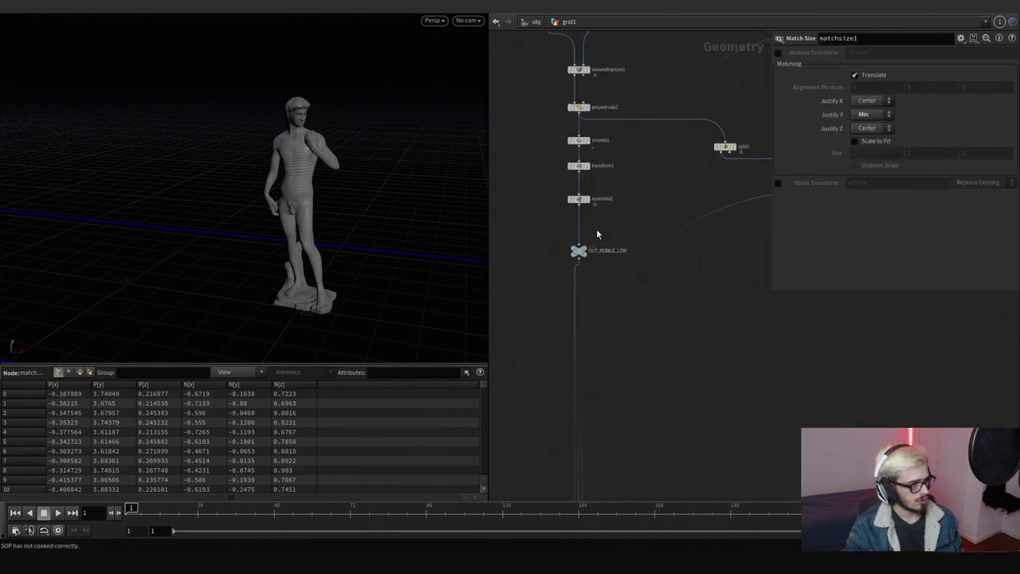
click(589, 229)
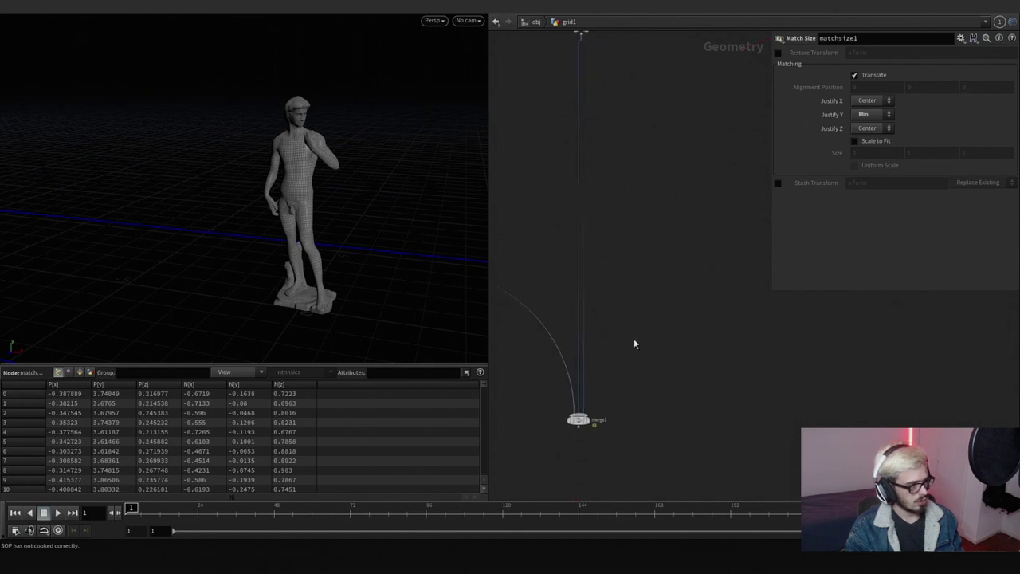
click(588, 427)
drag(417, 303, 424, 274)
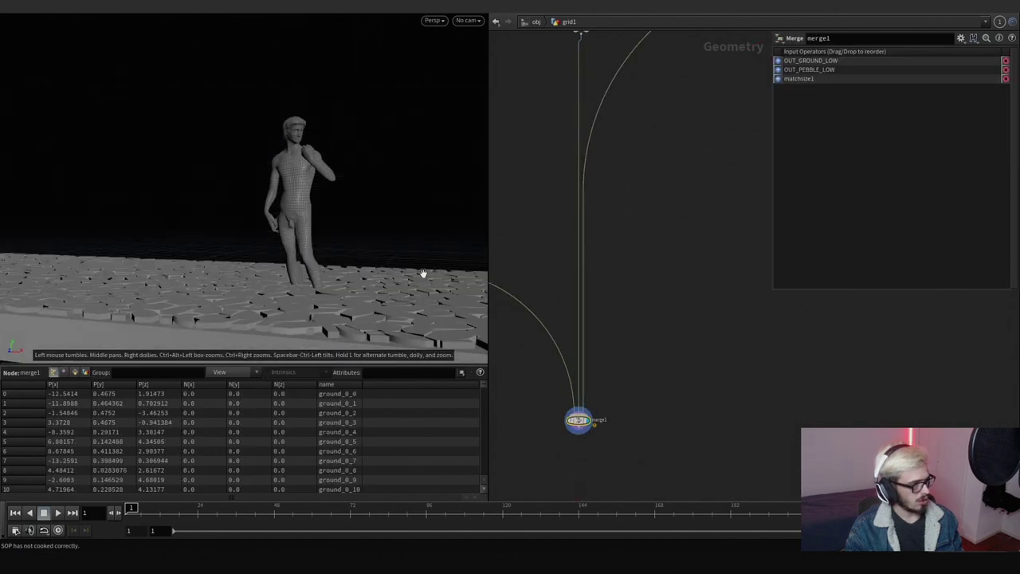
Step: Rewire split1's input from polyextrude2 to transform1 so the statue aligns to the transformed pebble tops
middle_drag(636, 346, 684, 286)
scroll(575, 155, up, 3)
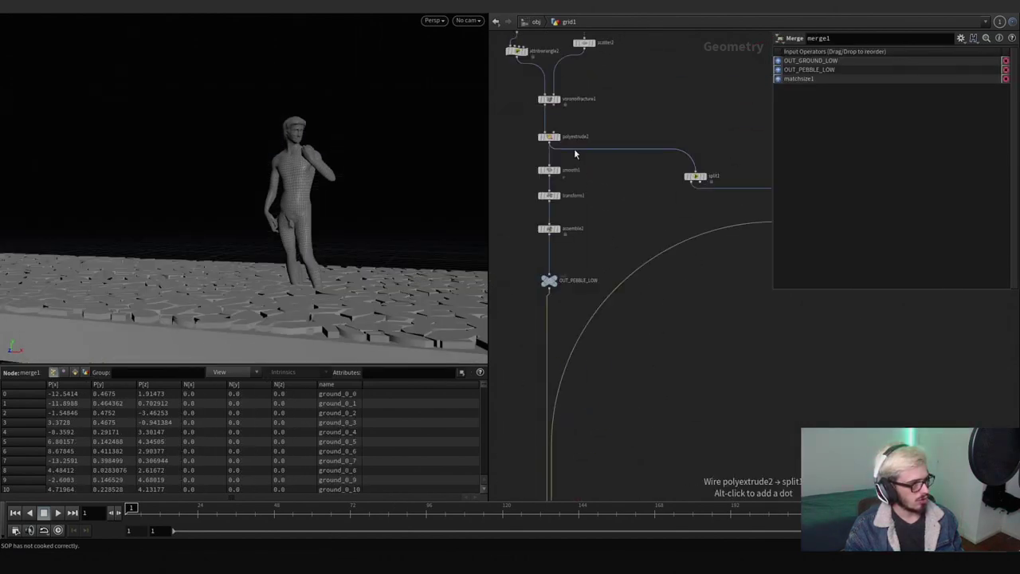
drag(574, 149, 549, 204)
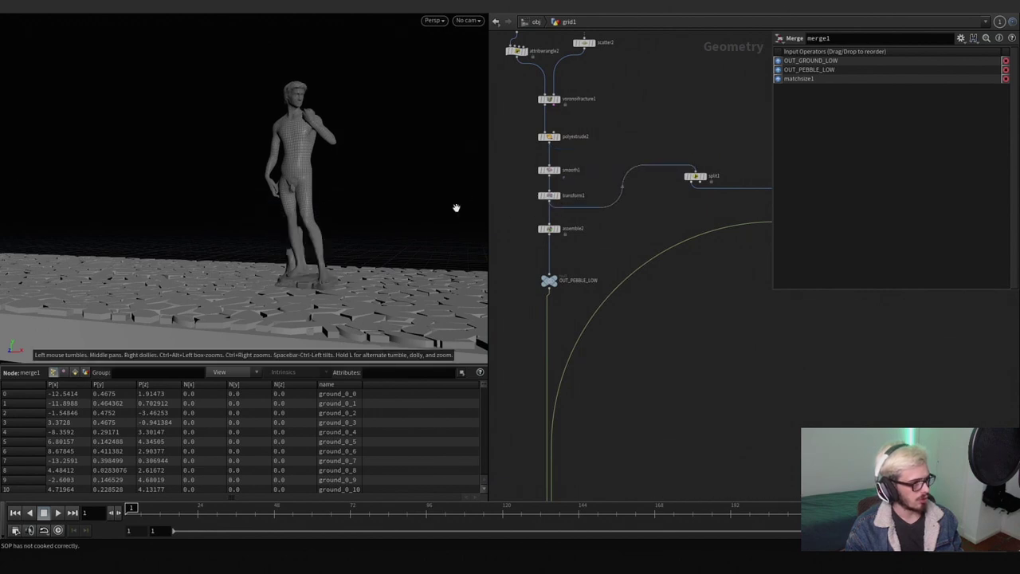
drag(310, 241, 334, 243)
scroll(672, 243, down, 3)
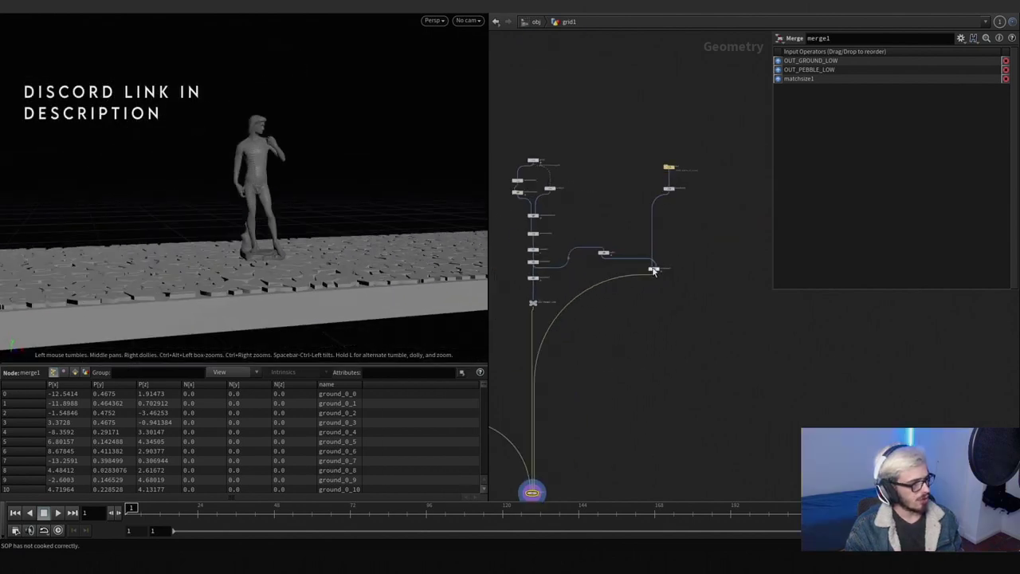
Step: Tidy the statue branch by placing matchsize1 below transform2 and moving split1 above matchsize1's level
drag(665, 271, 679, 247)
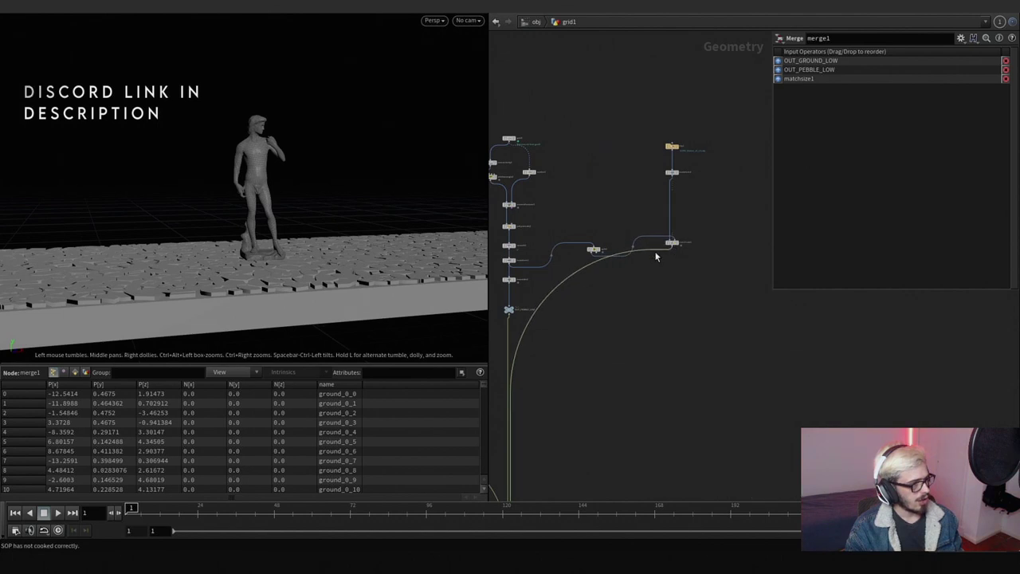
scroll(586, 253, up, 2)
drag(594, 250, 590, 204)
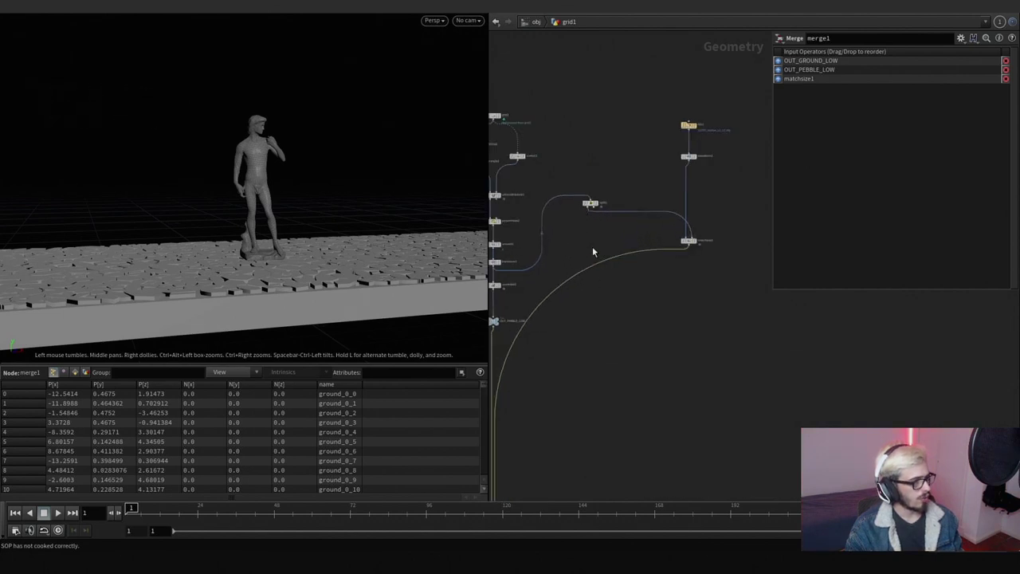
key(l)
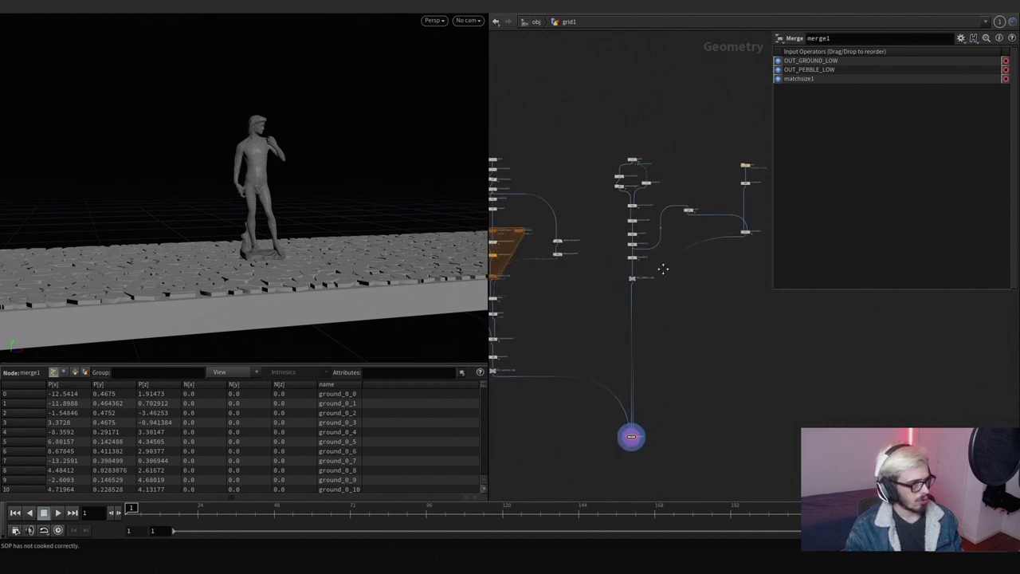
Step: Copy the ground branch's fracture nodes between its top grid and OUT_GROUND_LOW, and paste them near the statue branch
drag(561, 292, 660, 161)
scroll(627, 318, up, 3)
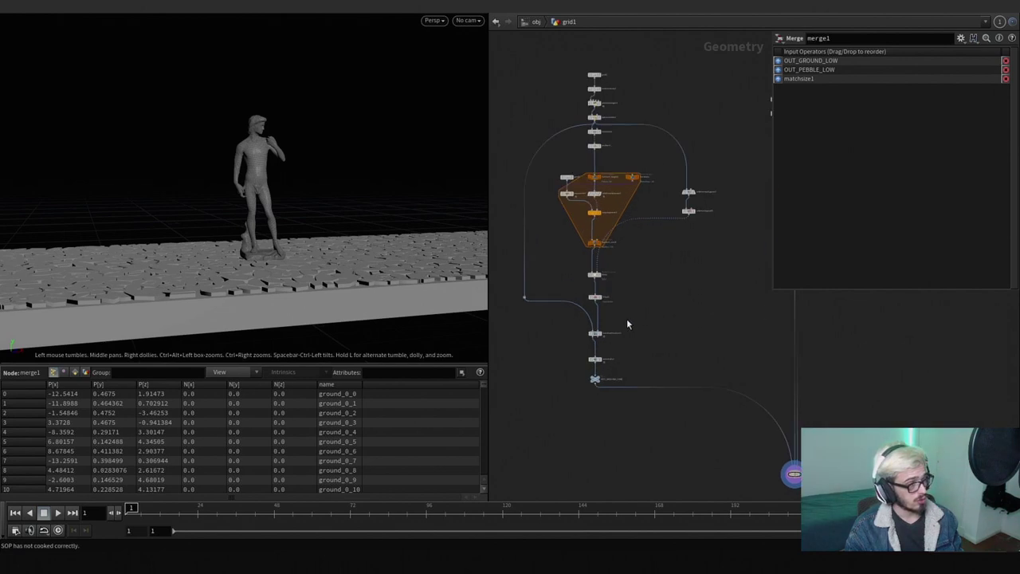
drag(525, 343, 712, 91)
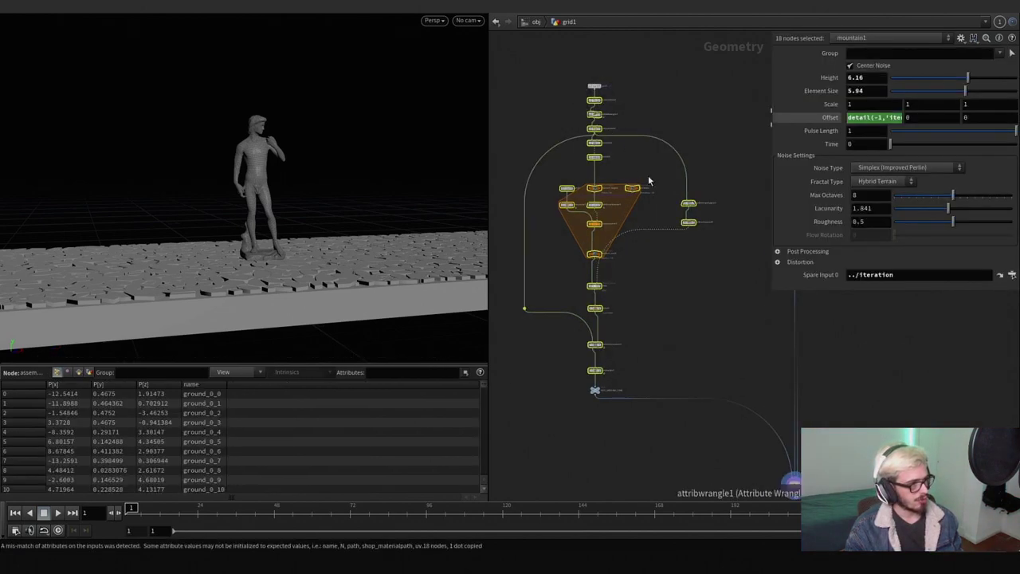
key(ctrl+x)
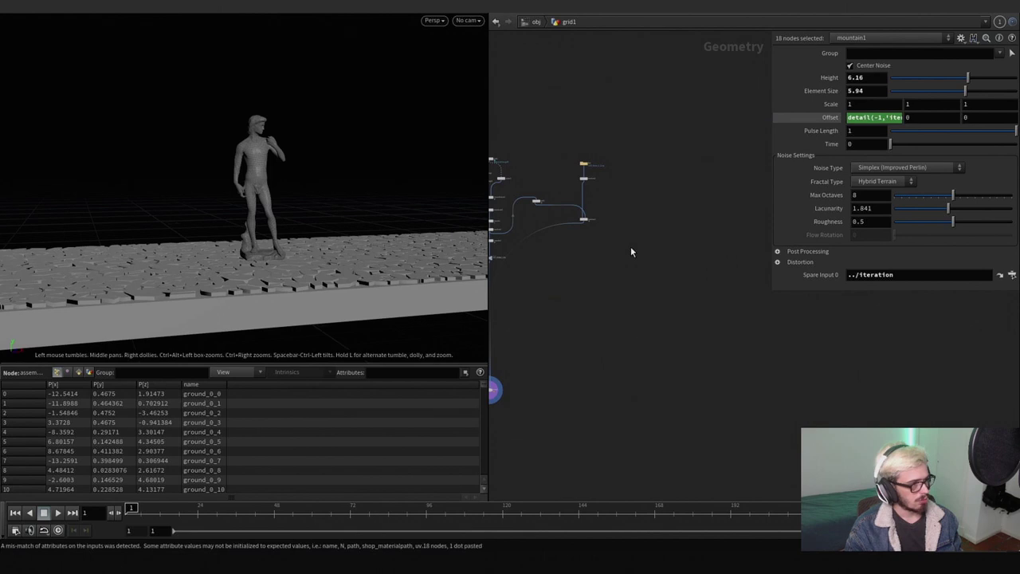
key(ctrl+v)
Step: Collapse the pasted fracture nodes into a subnet fed by transform2 and open that subnet
key(shift+c)
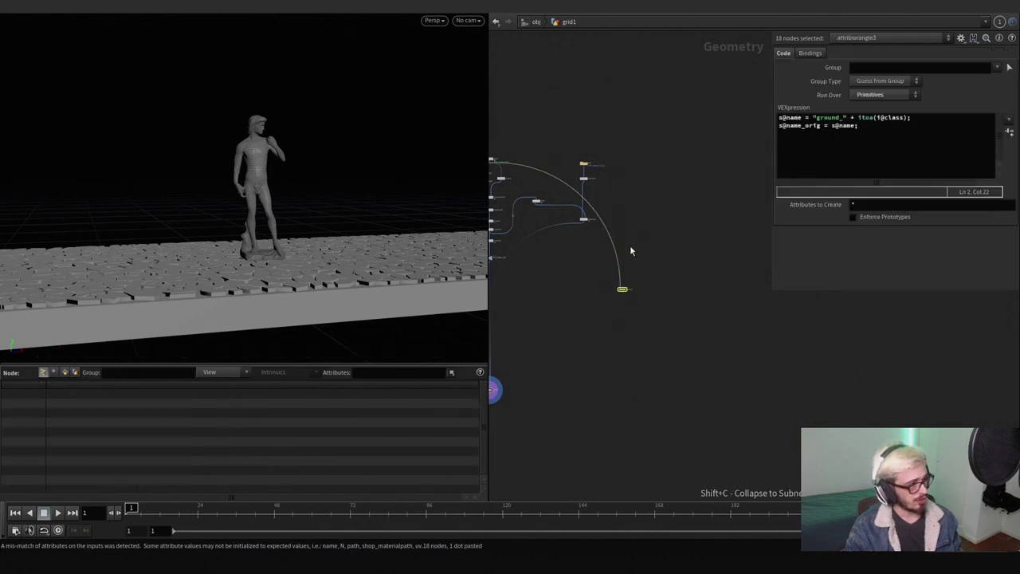
drag(622, 287, 597, 200)
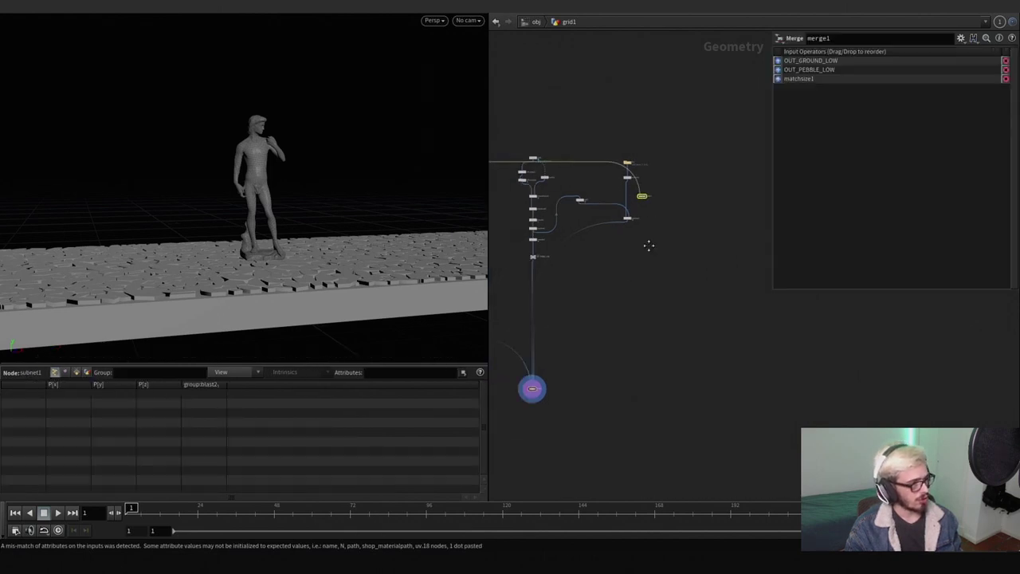
scroll(681, 239, up, 8)
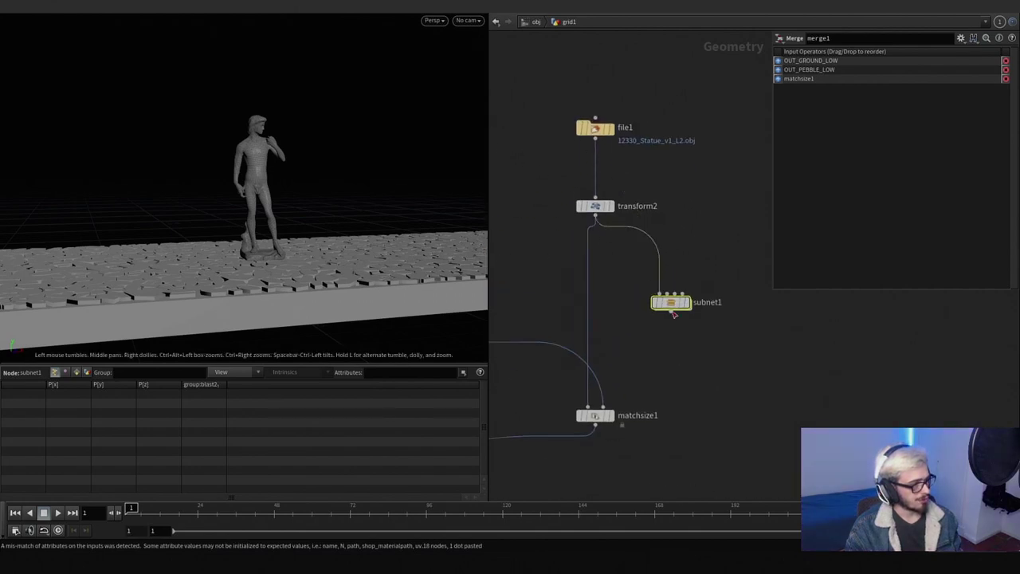
click(688, 289)
double_click(672, 303)
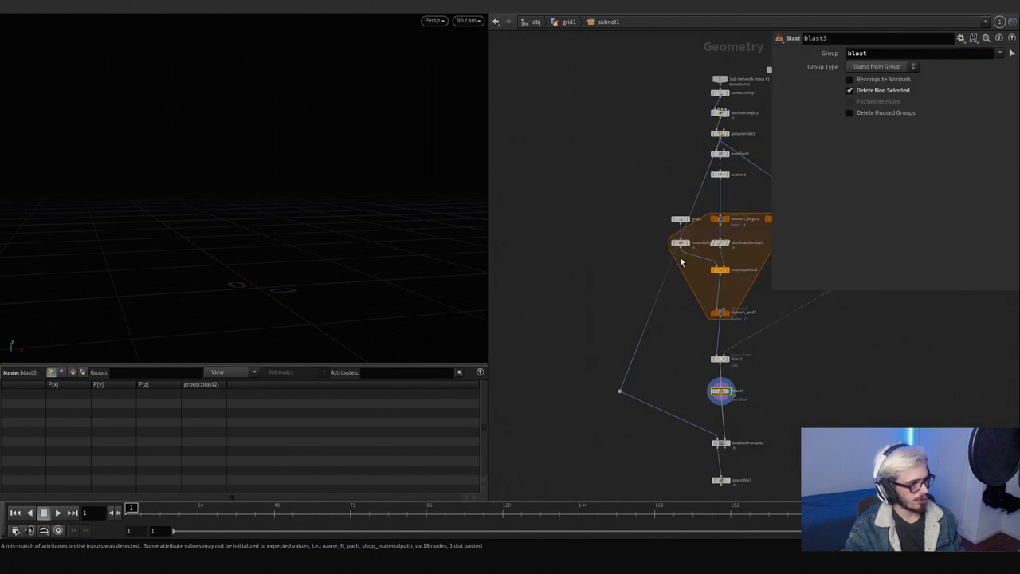
Step: Change the name prefix in attribwrangle3's VEX code to "statue_" and bypass polyextrude3 in the subnet
click(630, 146)
click(618, 146)
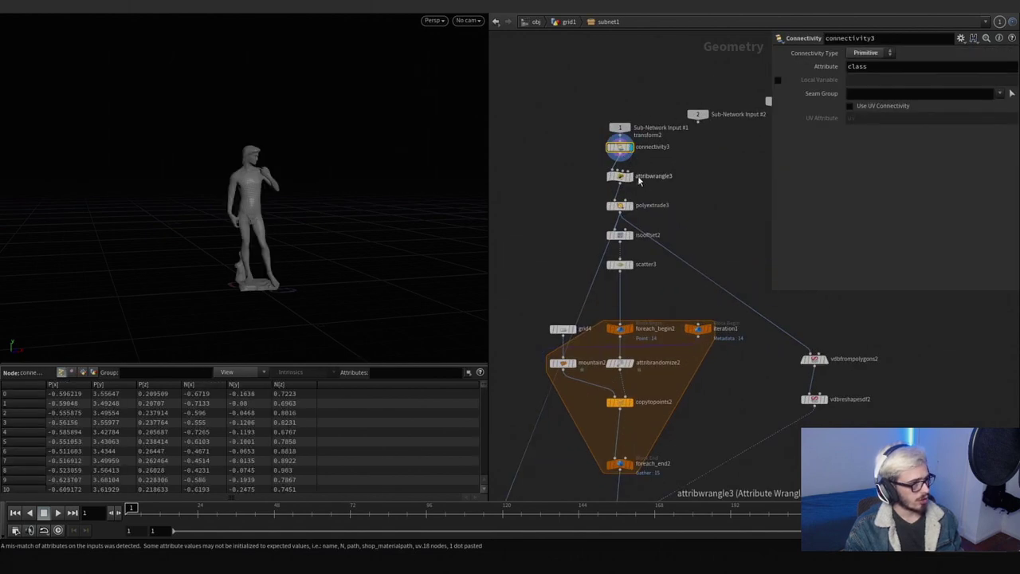
click(633, 179)
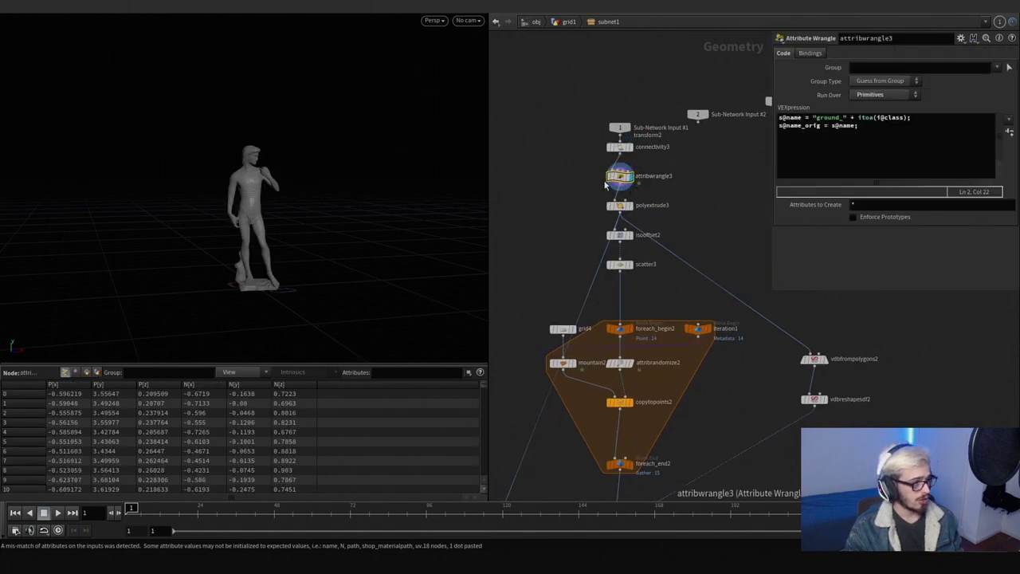
click(836, 117)
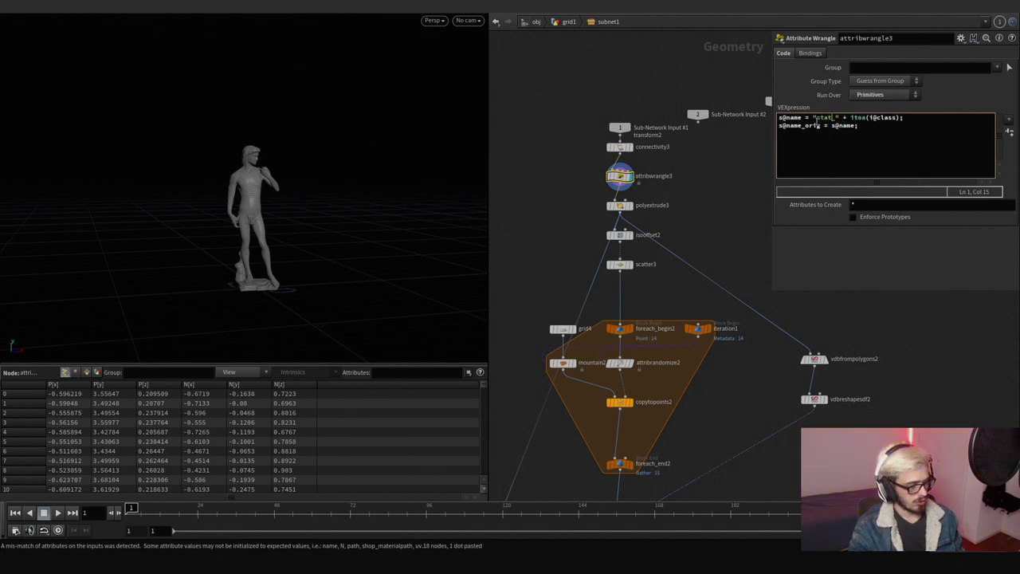
click(730, 206)
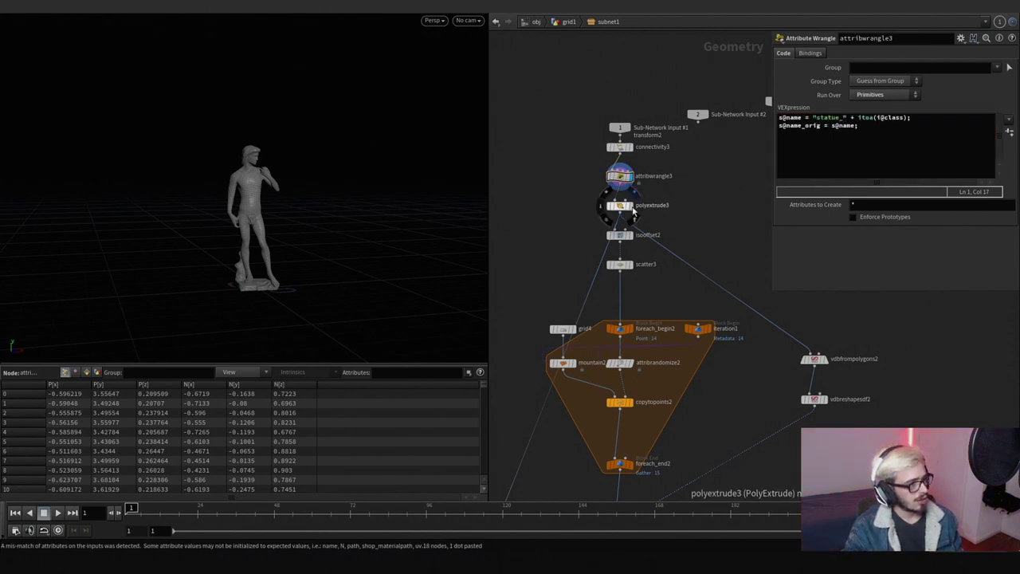
click(606, 193)
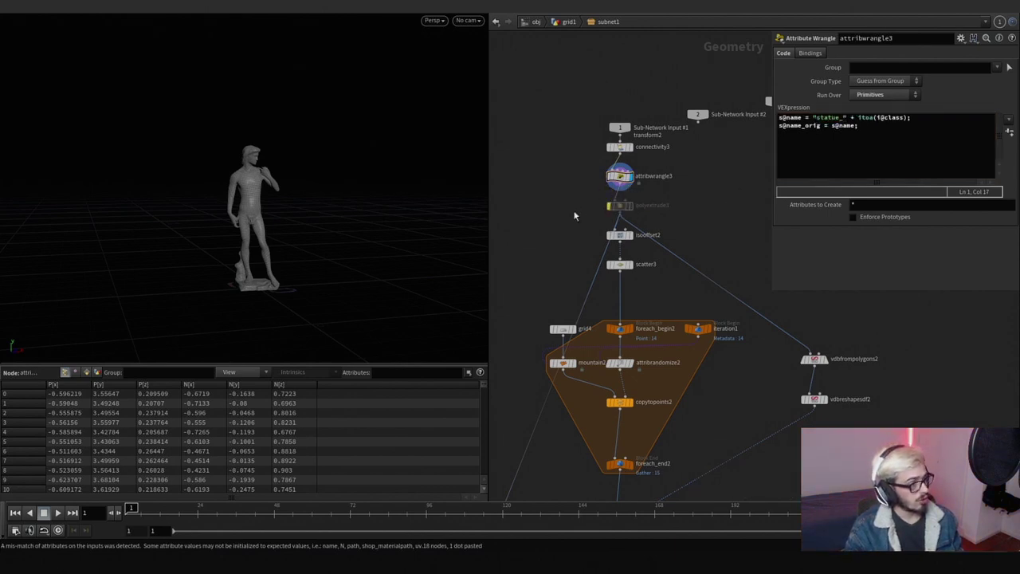
Step: Display blast2, remove the linked size expressions from grid4, and set its size to 2 by 2
scroll(669, 263, down, 3)
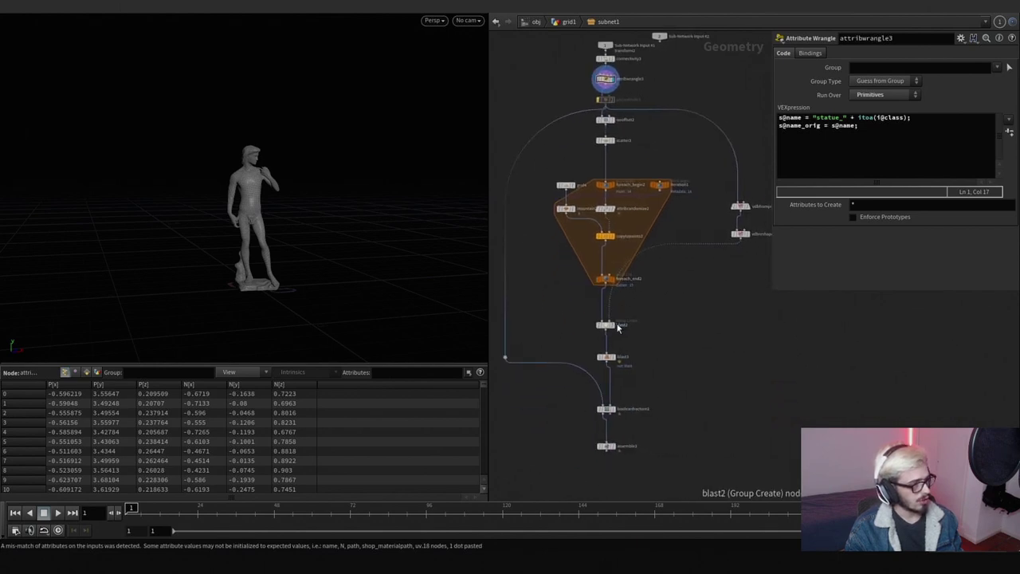
click(615, 332)
click(605, 325)
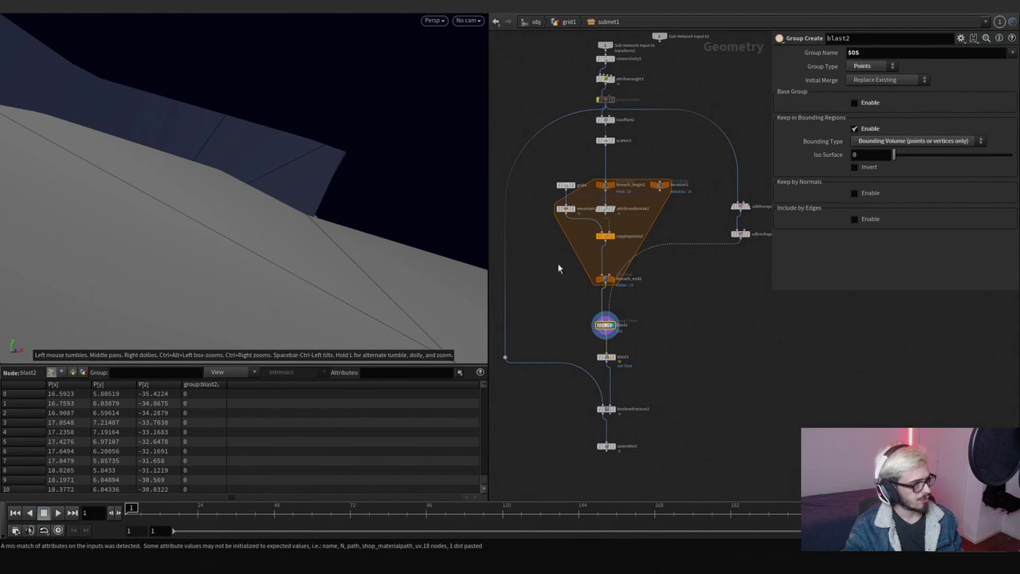
scroll(558, 264, down, 2)
scroll(323, 228, down, 10)
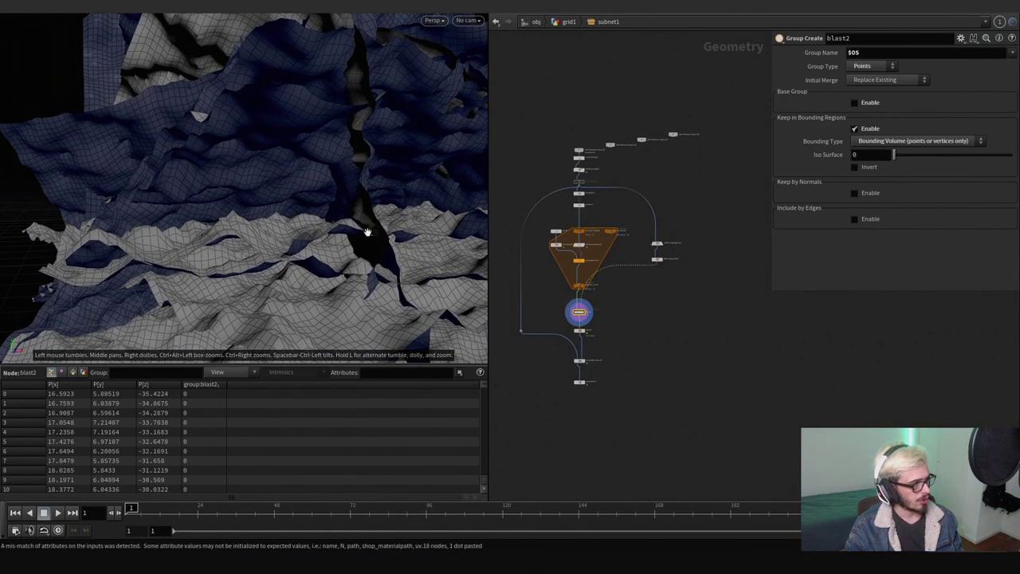
scroll(542, 241, up, 3)
scroll(542, 241, up, 2)
click(589, 213)
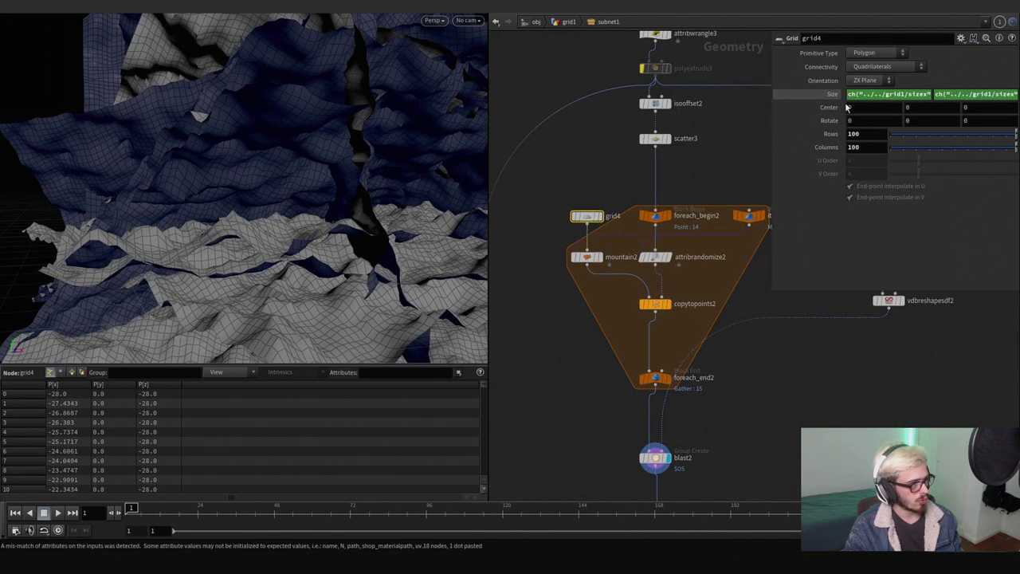
right_click(832, 94)
click(859, 217)
click(801, 96)
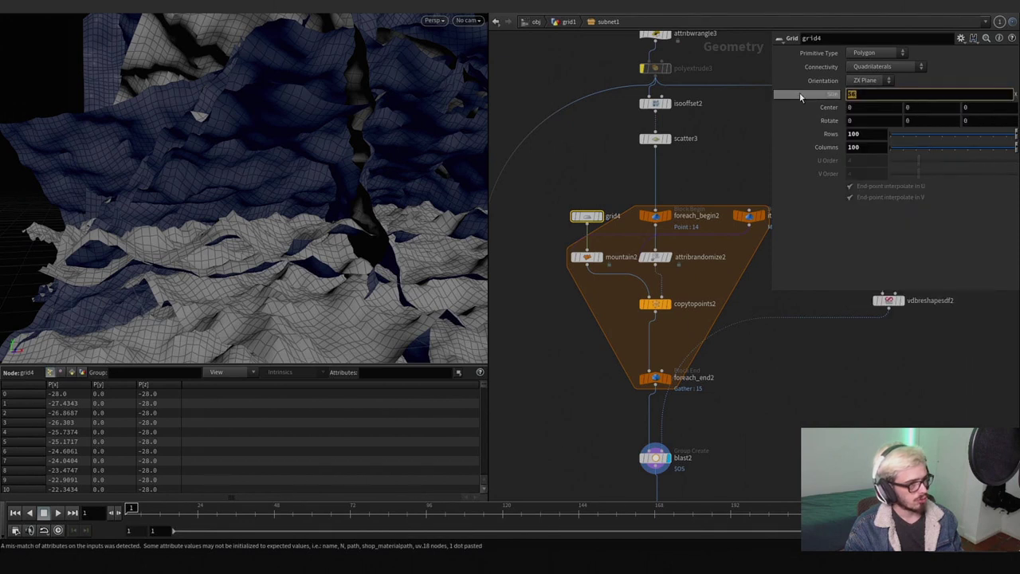
key(Return)
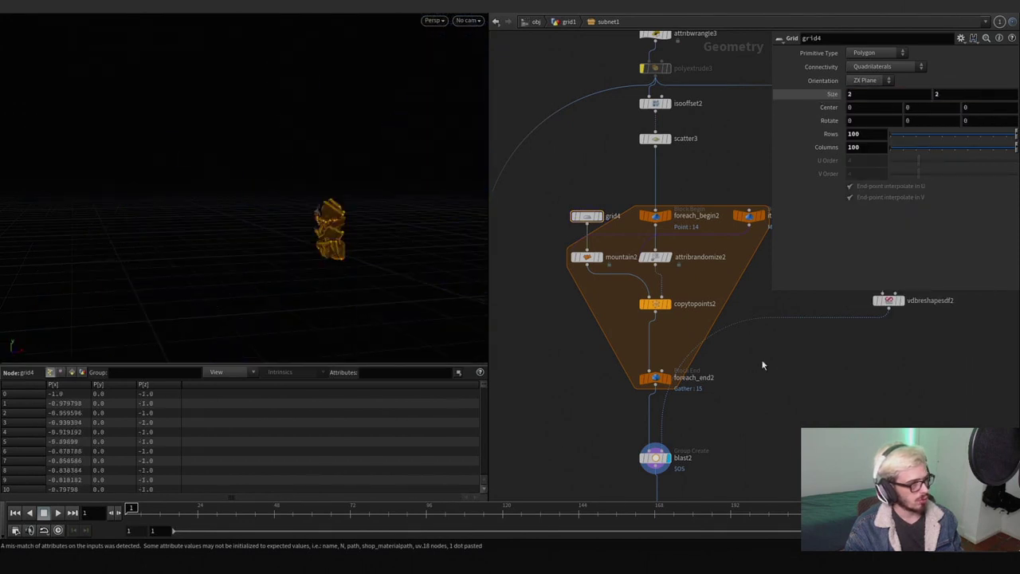
Step: Enlarge the cutting grid grid4 around the statue, trying a size of 4 and settling on 5 by 5
drag(366, 221, 313, 207)
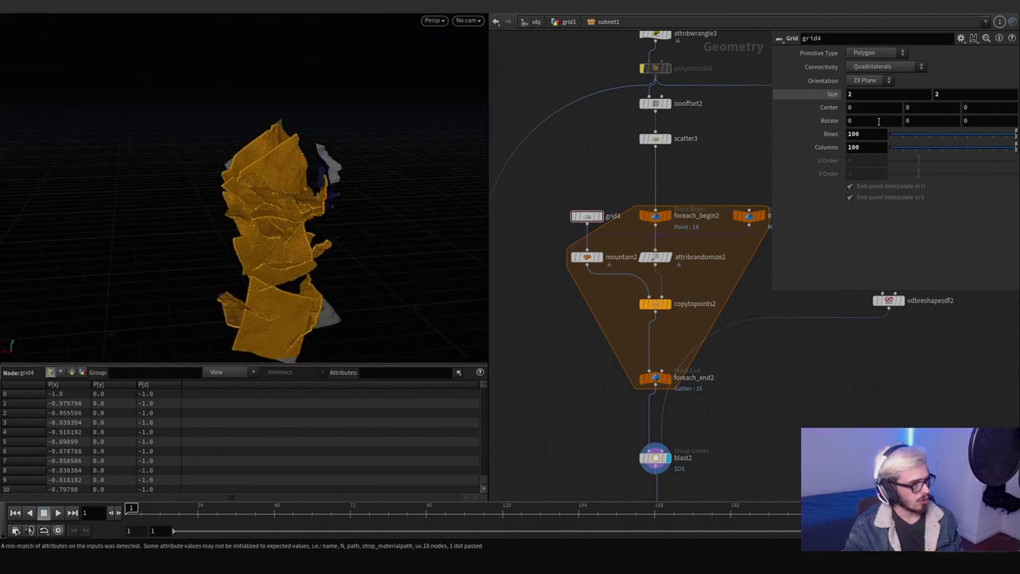
double_click(852, 94)
text(4)
key(Return)
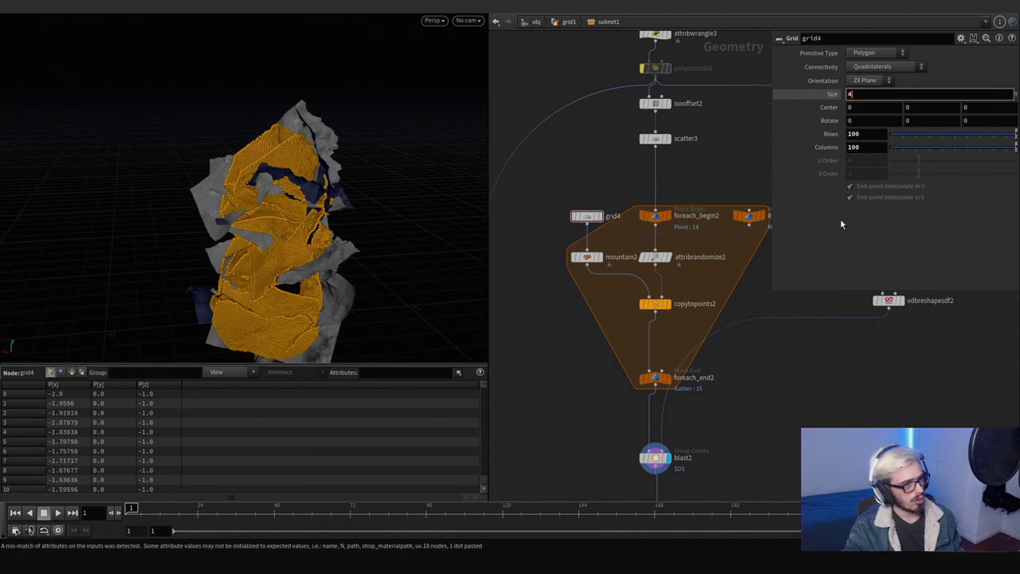
drag(367, 255, 586, 118)
click(849, 93)
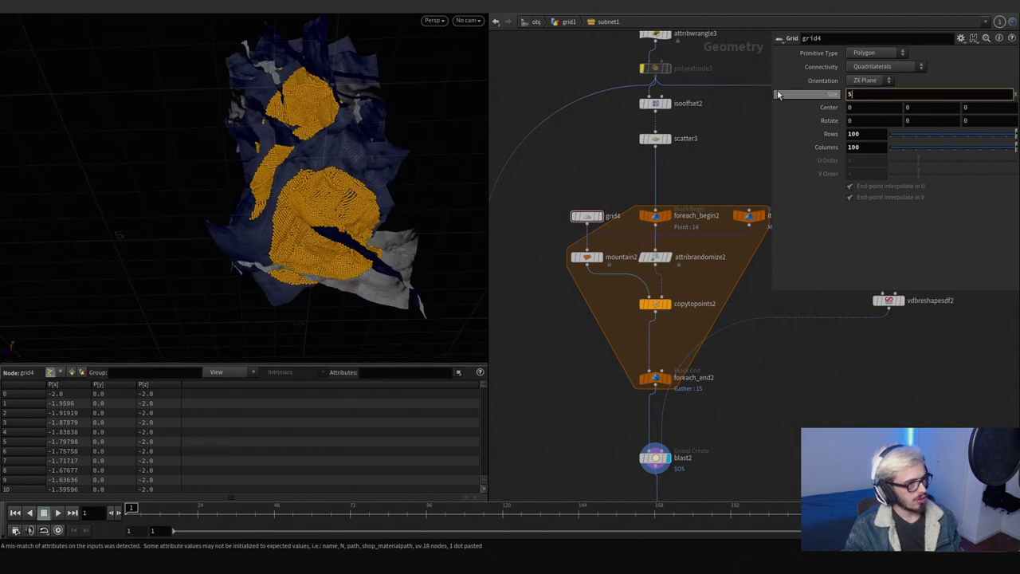
text(5)
key(Return)
key(Return)
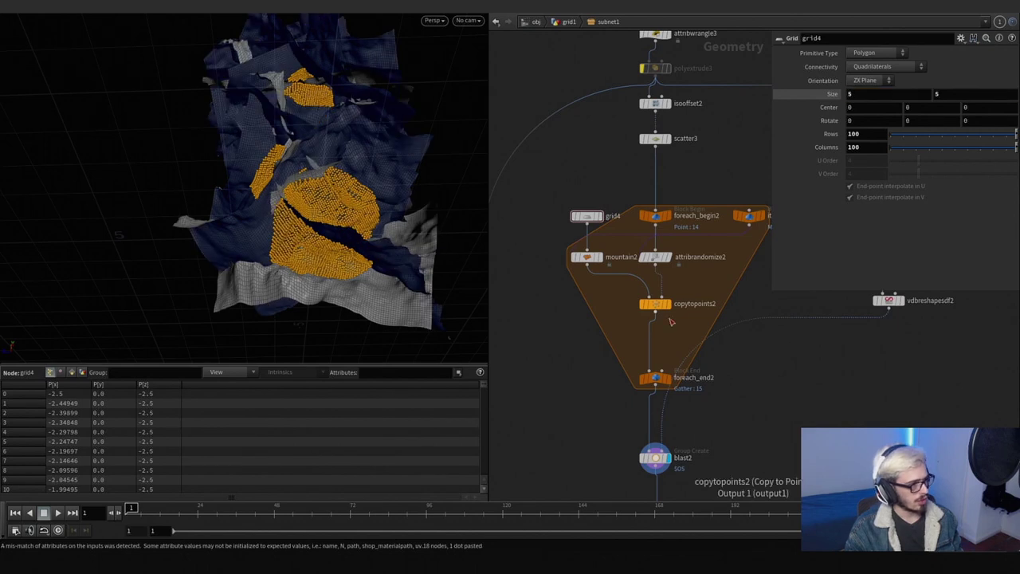
Step: Display booleanfracture2 and attach an Exploded View node to its output to check the statue's pieces
middle_drag(730, 403, 712, 267)
middle_drag(687, 397, 693, 346)
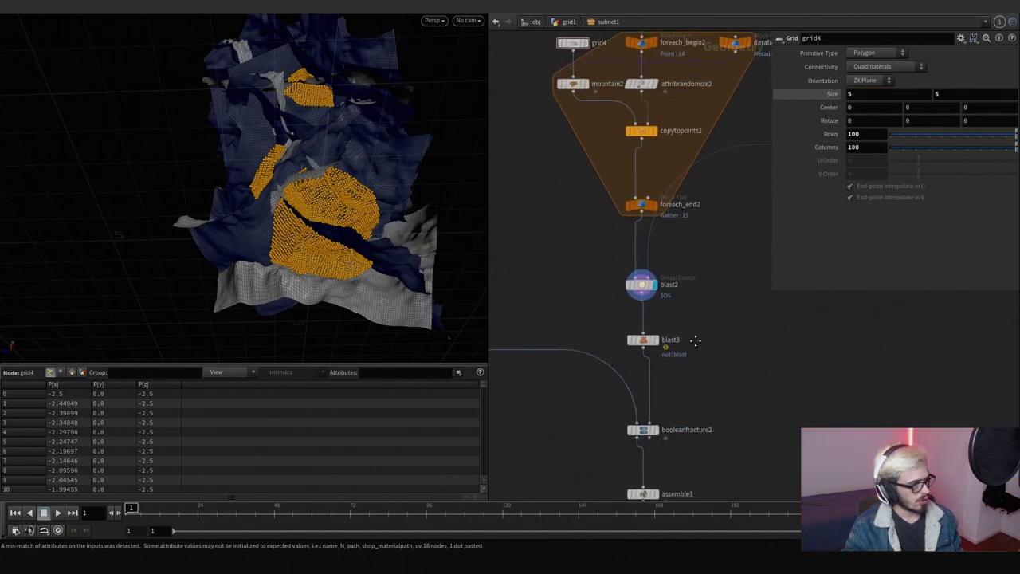
click(655, 430)
click(643, 430)
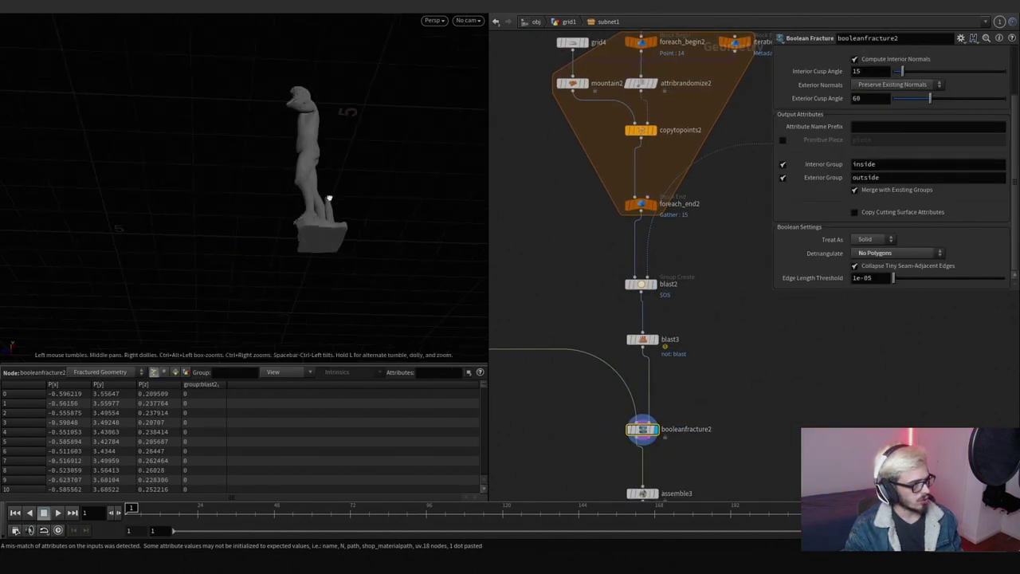
key(Tab)
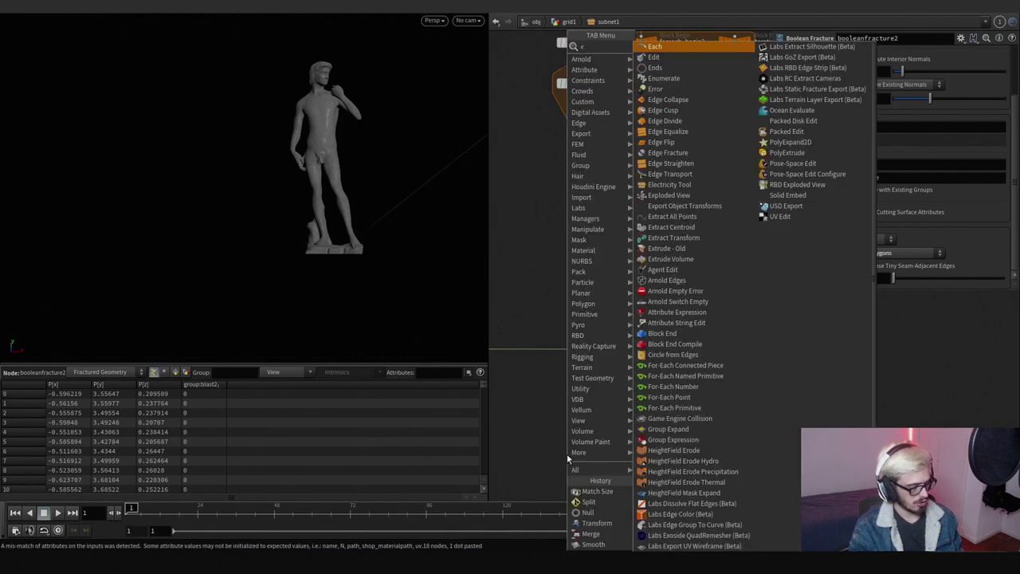
text(expl)
key(Return)
click(566, 459)
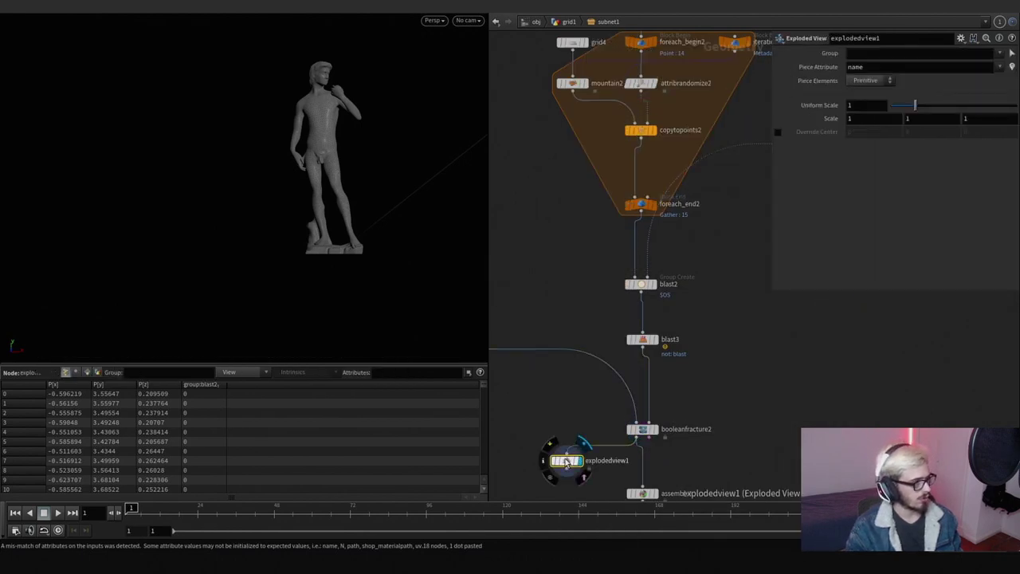
Step: Set blast3's group to blast2 and inspect the exploded statue pieces
scroll(566, 406, down, 3)
scroll(601, 381, up, 3)
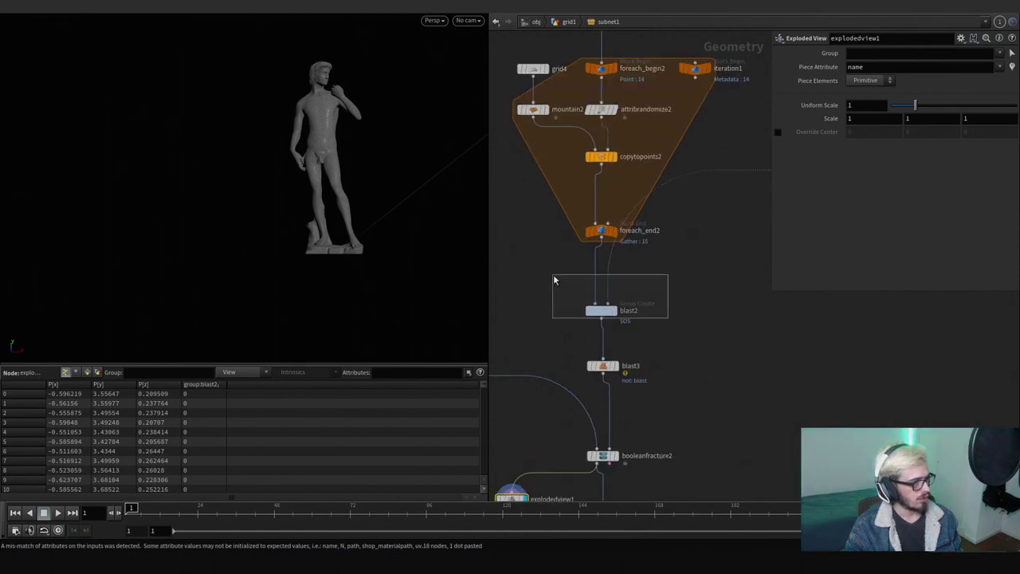
click(646, 380)
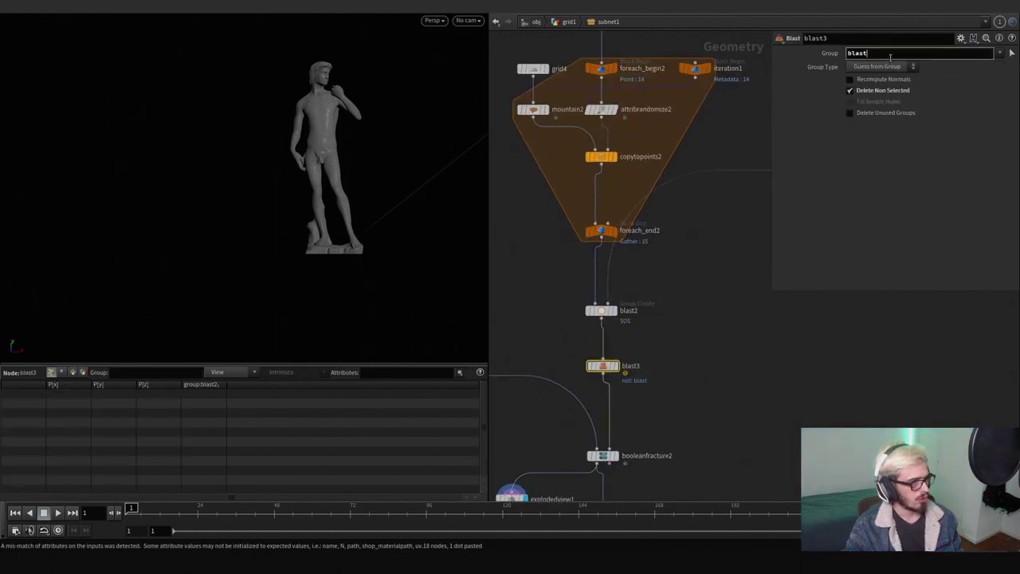
key(r)
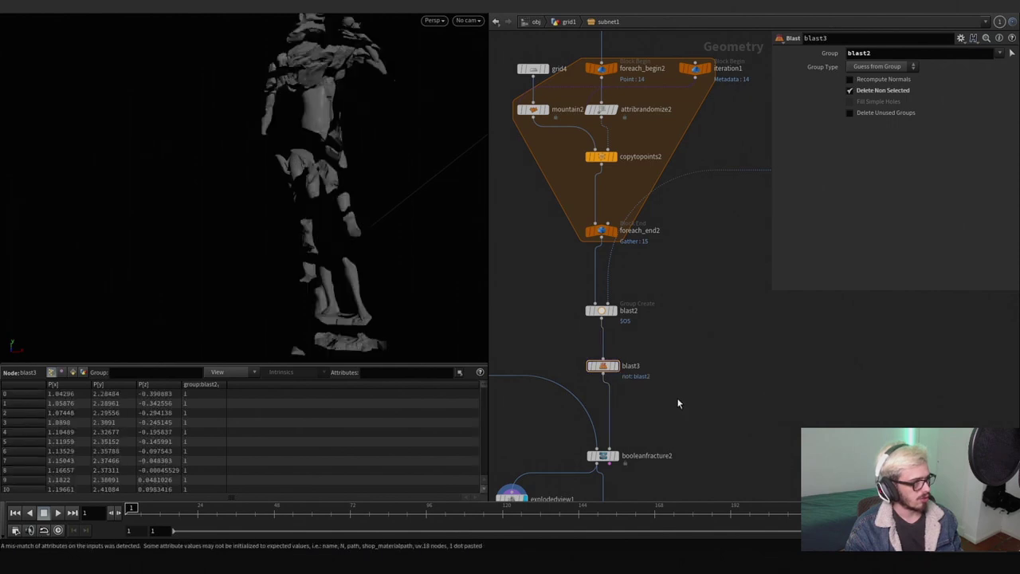
middle_drag(538, 343, 566, 290)
drag(319, 200, 302, 231)
middle_drag(496, 357, 520, 270)
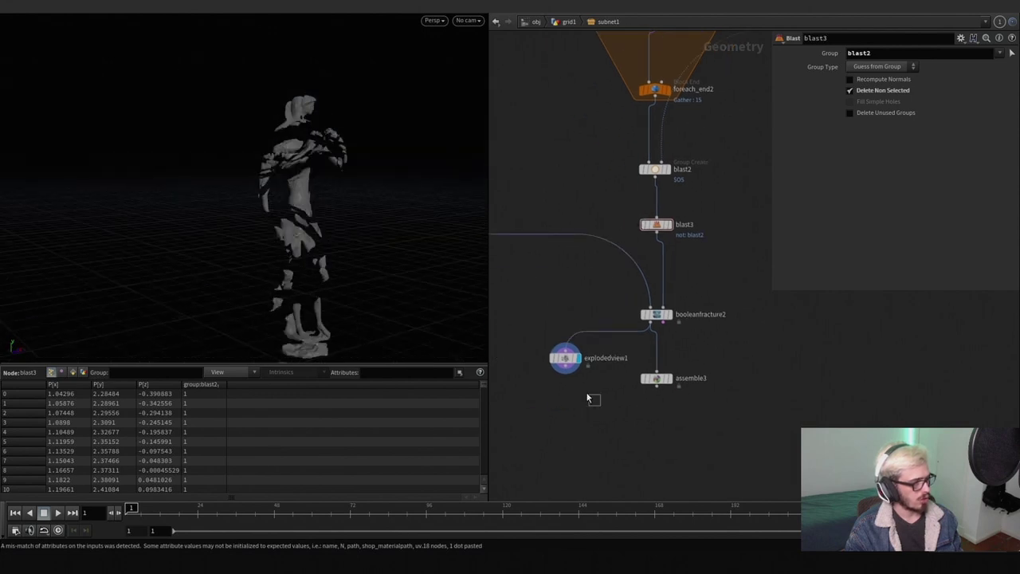
Step: Delete the exploded view node from the subnet and return to the grid1 network
click(565, 357)
key(Delete)
click(569, 23)
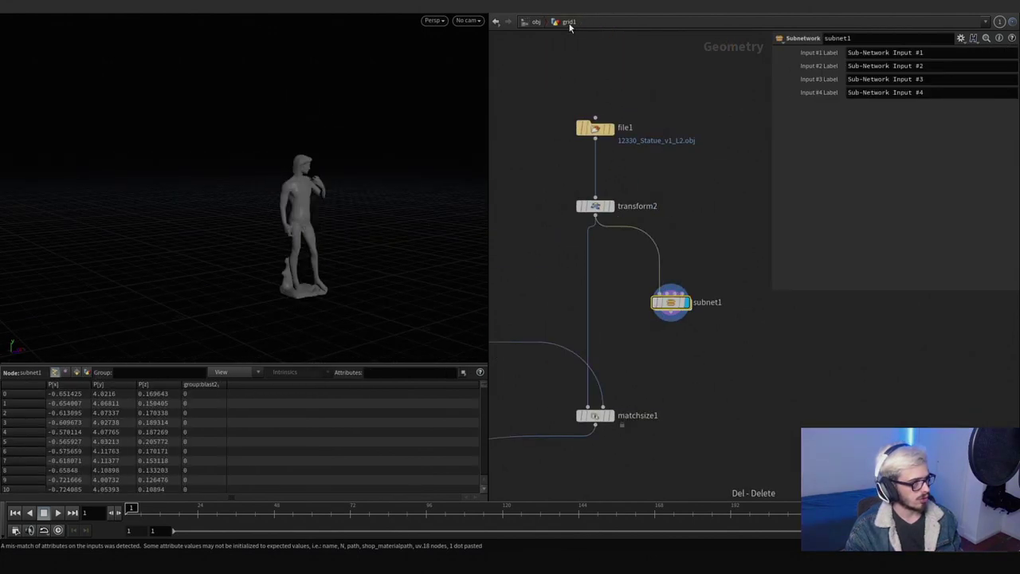
Step: Wire subnet1's output into matchsize1, display matchsize1, and align subnet1 between transform2 and matchsize1
drag(672, 313, 594, 407)
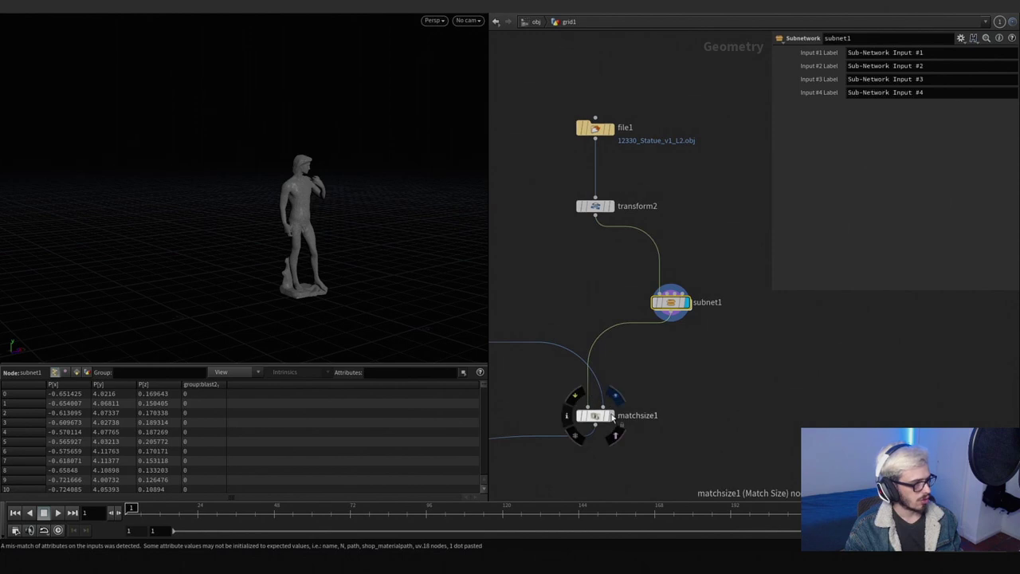
click(612, 415)
click(594, 416)
drag(670, 303, 596, 303)
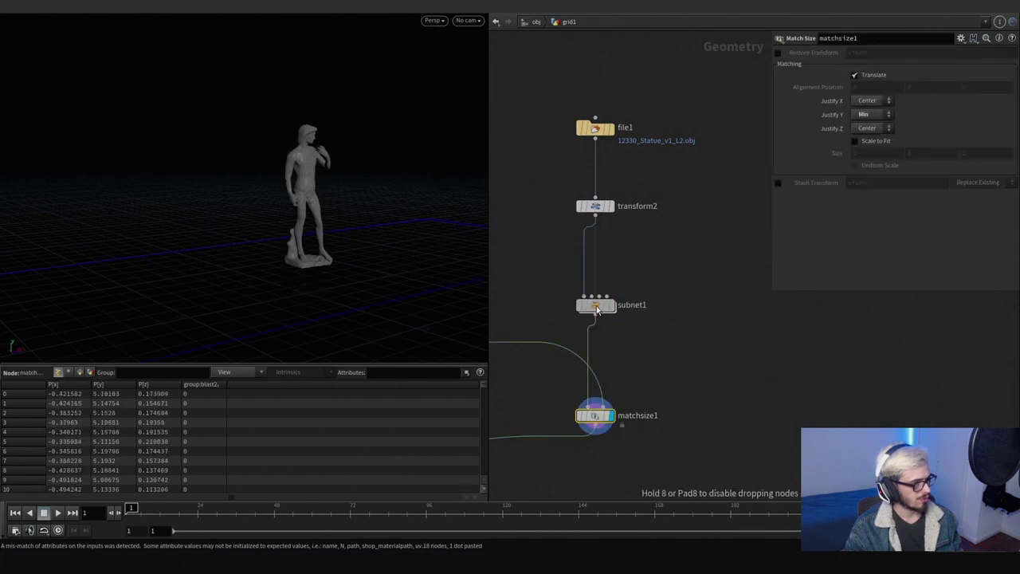
Step: Make assemble3 the displayed output inside subnet1, and return to the grid1 network
scroll(633, 365, down, 5)
scroll(640, 272, up, 4)
double_click(635, 215)
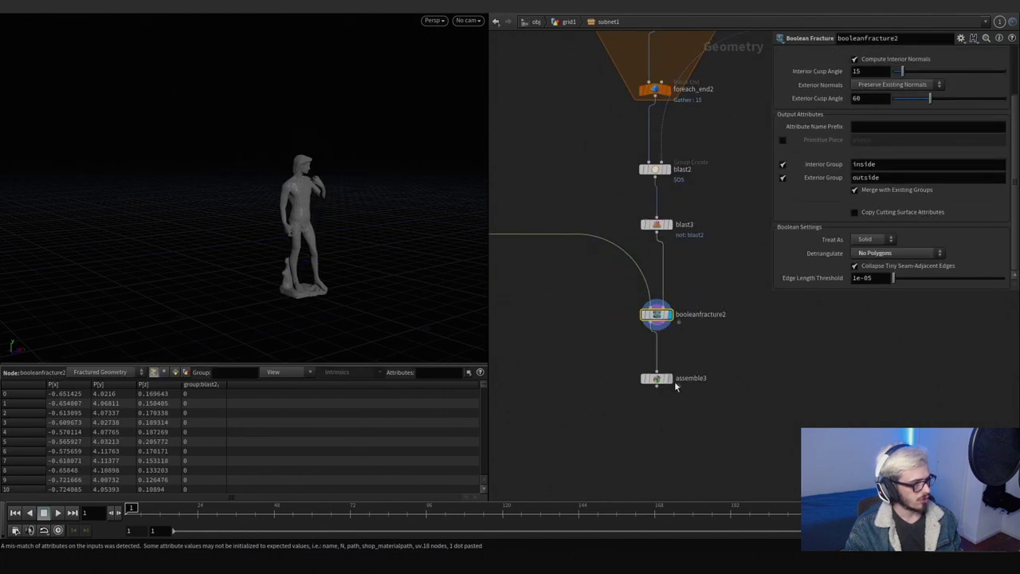
click(657, 380)
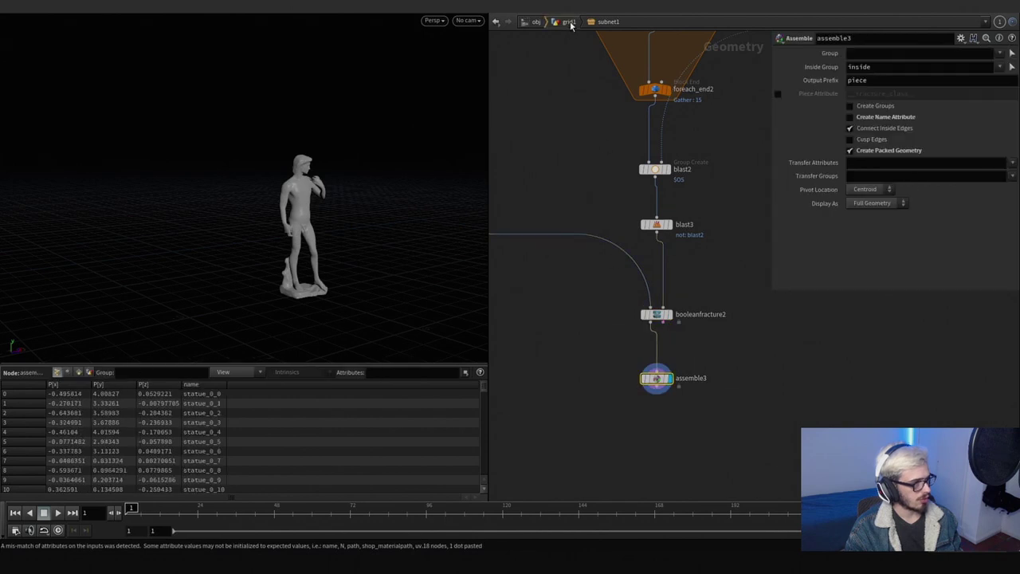
click(570, 23)
Step: Display merge1 and attach an Exploded View node to it to preview the ground and statue pieces together
scroll(630, 387, down, 4)
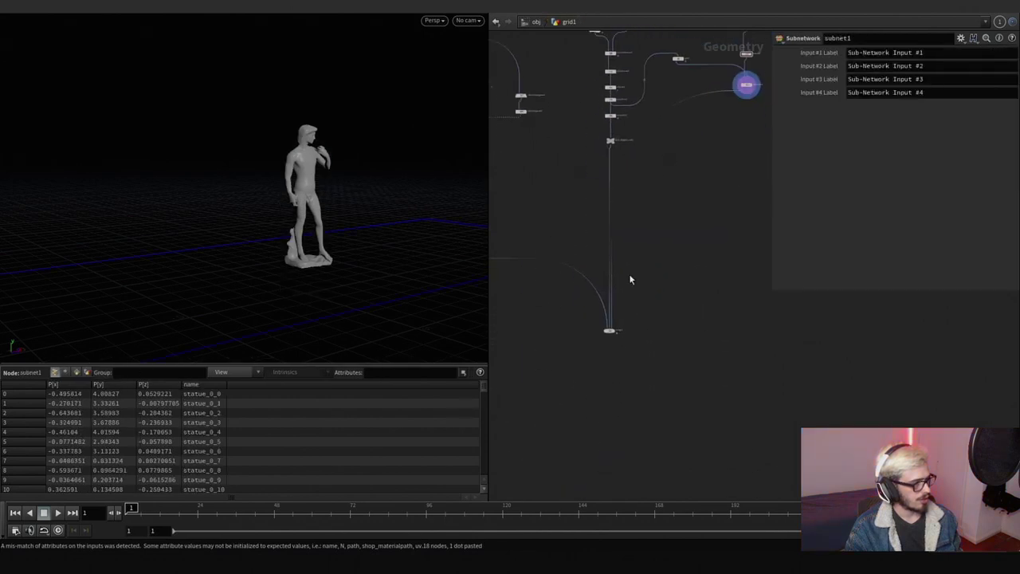
scroll(609, 330, up, 3)
click(615, 333)
scroll(606, 335, up, 2)
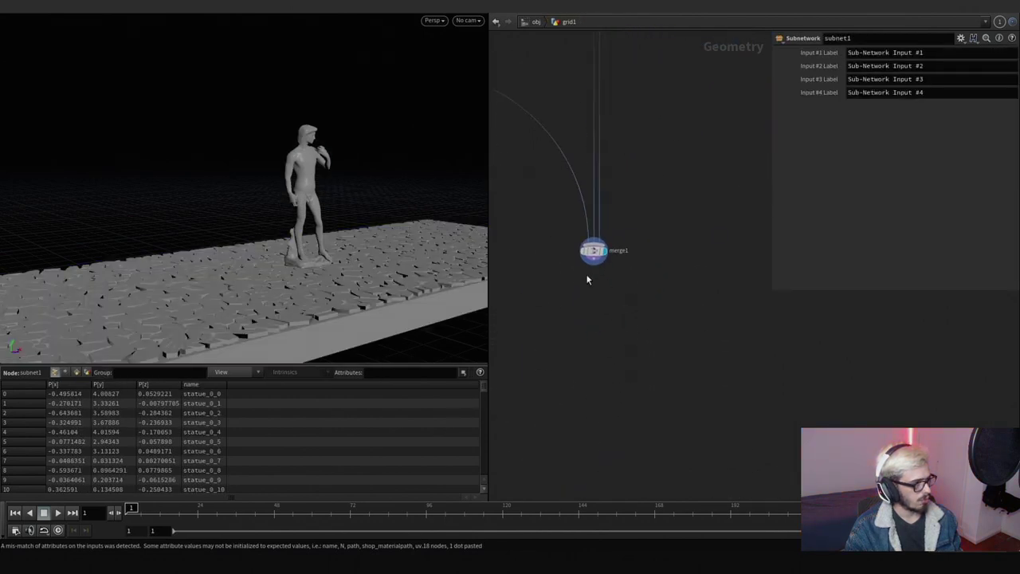
drag(665, 308, 666, 297)
text(explo)
key(Return)
click(666, 296)
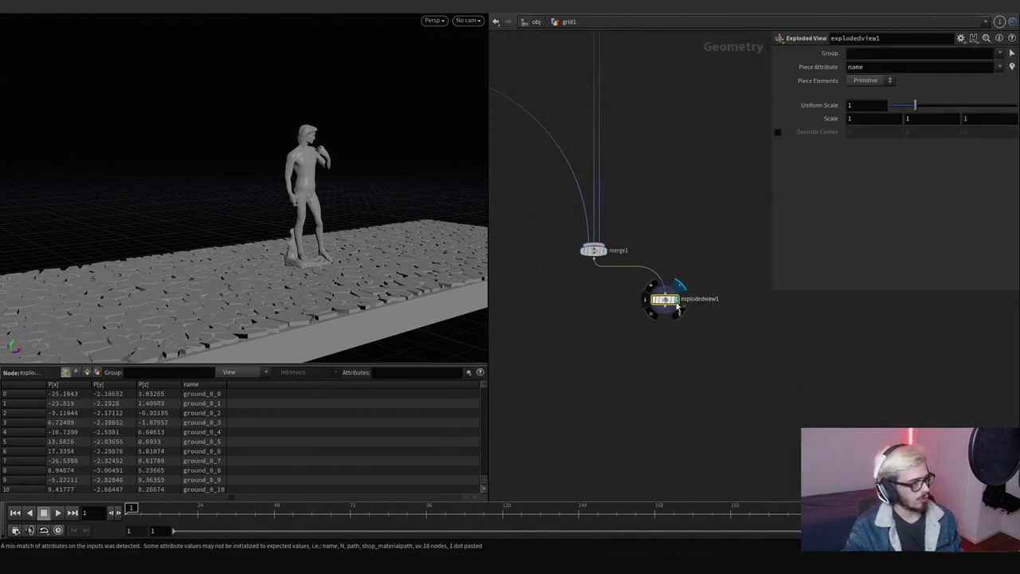
drag(352, 235, 273, 205)
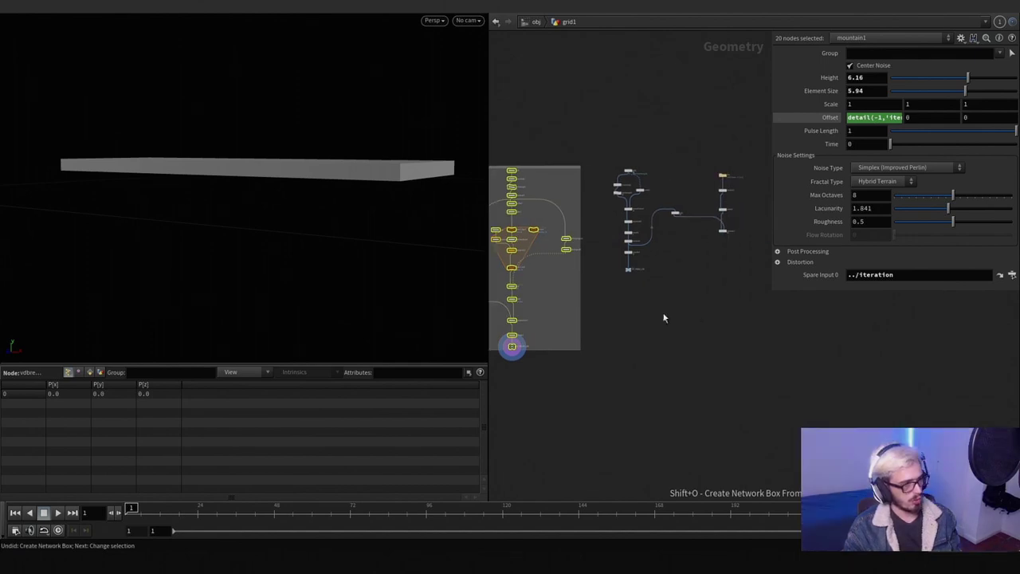
Step: Enclose the pebble branch and the statue branch in separate network boxes
drag(611, 184, 612, 184)
key(shift+o)
drag(752, 269, 702, 159)
key(shift+o)
scroll(719, 279, up, 3)
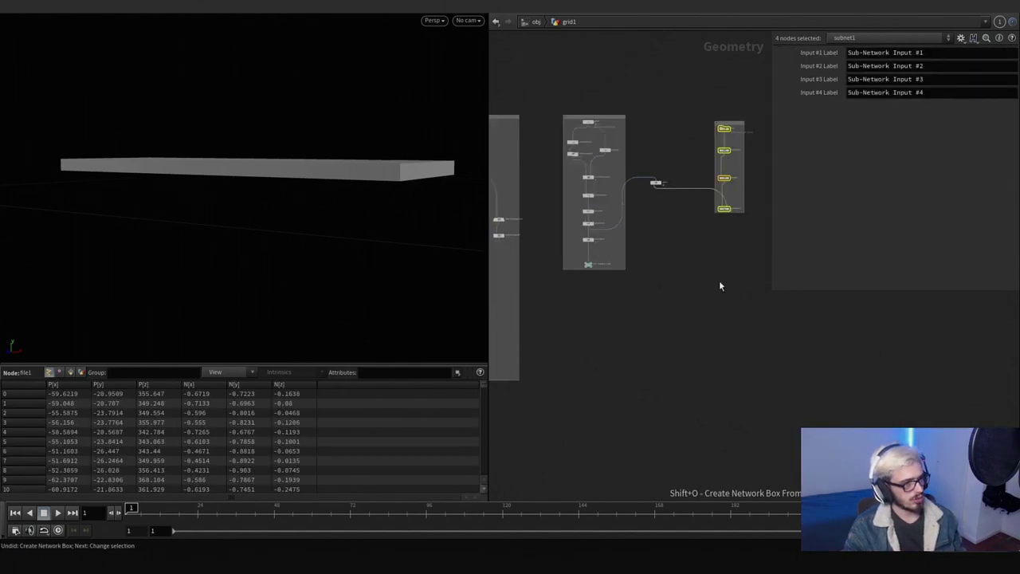
Step: Add a Null node after matchsize1 in the statue branch and name it OUT_STATUE_LOW
click(735, 214)
scroll(736, 267, up, 3)
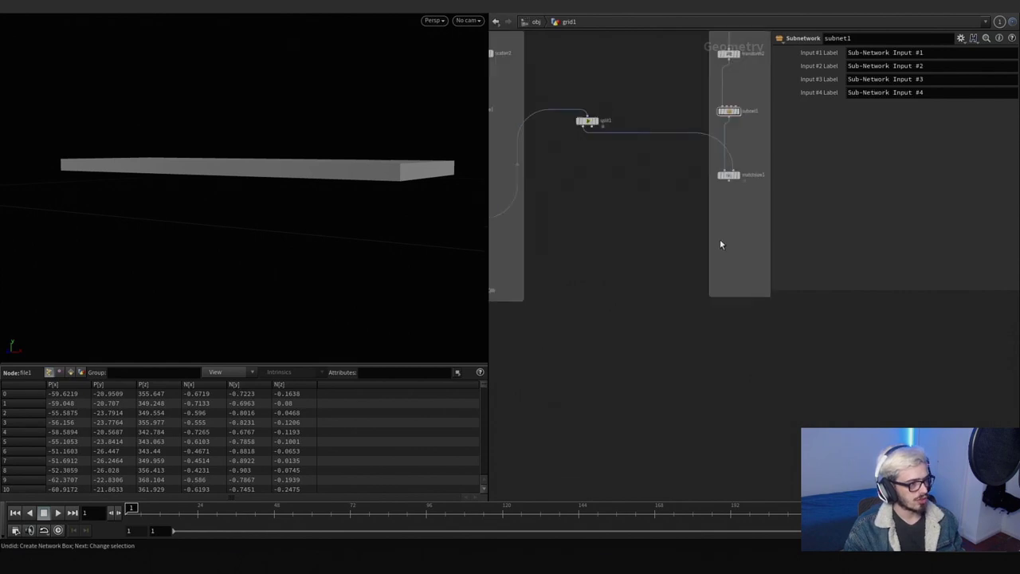
key(Tab)
key(Return)
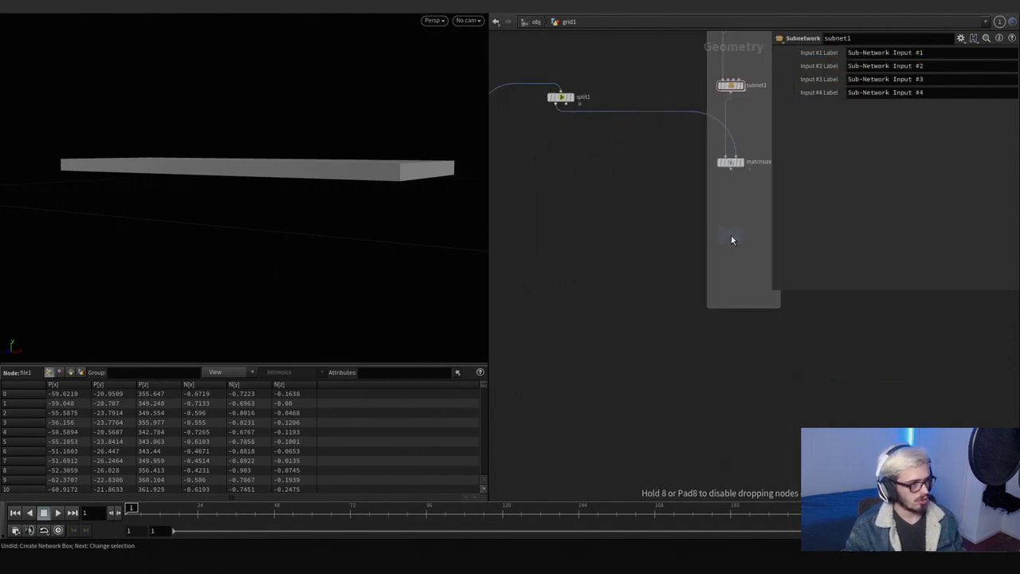
click(725, 234)
click(730, 169)
click(730, 227)
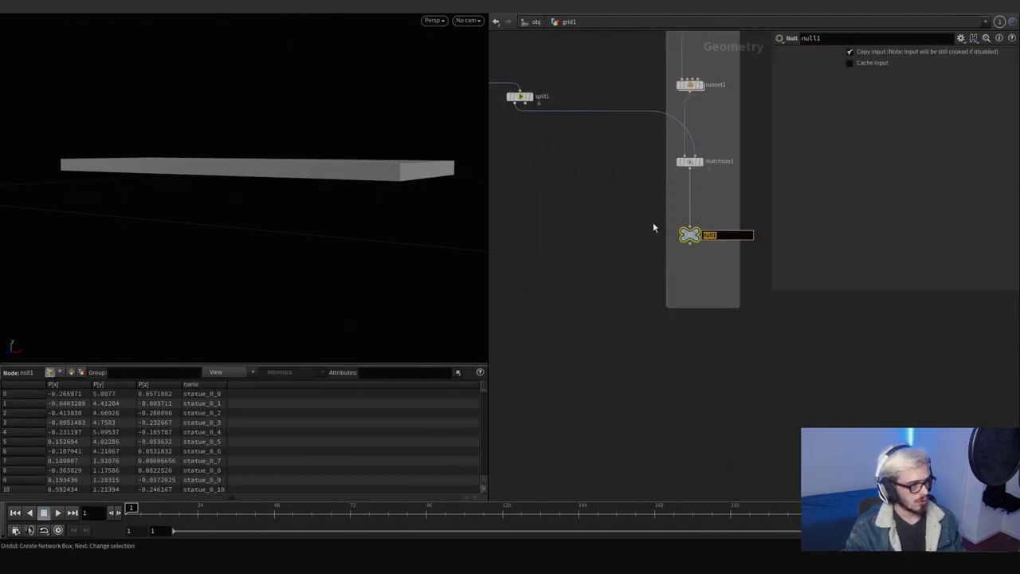
text(OUT_STATUE_LOW)
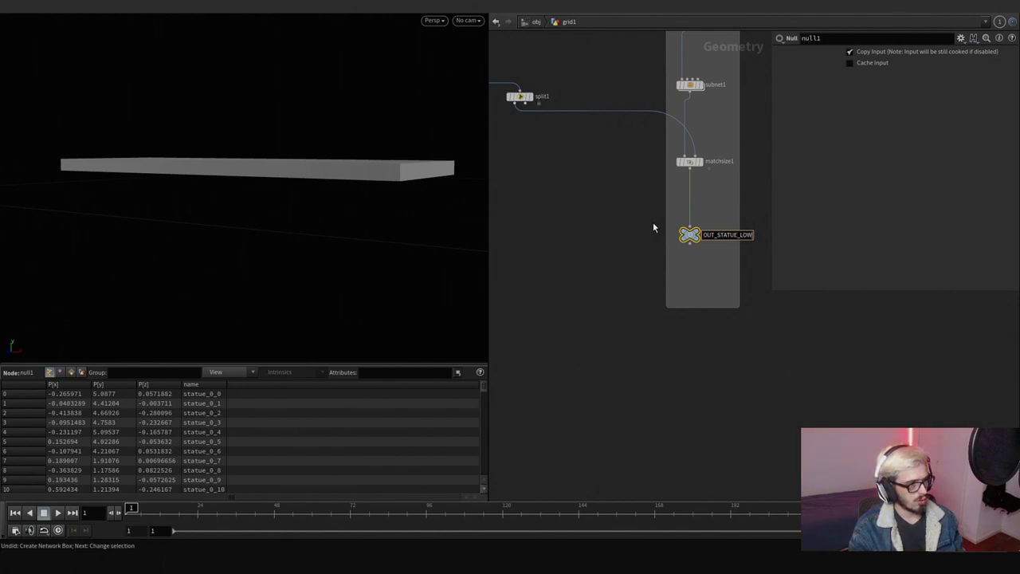
key(Return)
Step: Place an Object Merge node below the network boxes and reference OUT_GROUND_LOW as its Object 1
scroll(647, 226, down, 3)
key(Tab)
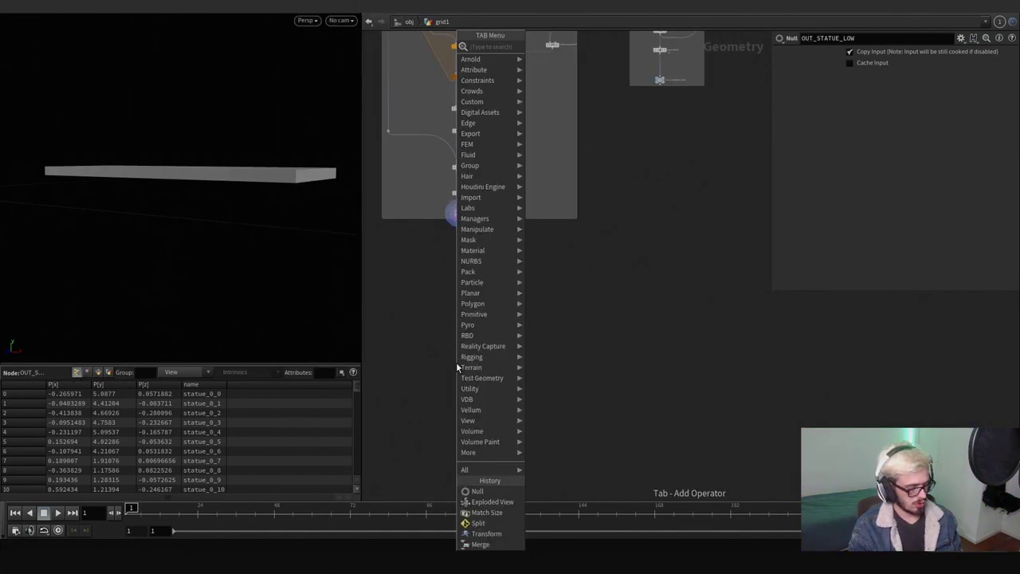
mouse_move(458, 367)
key(Return)
click(491, 345)
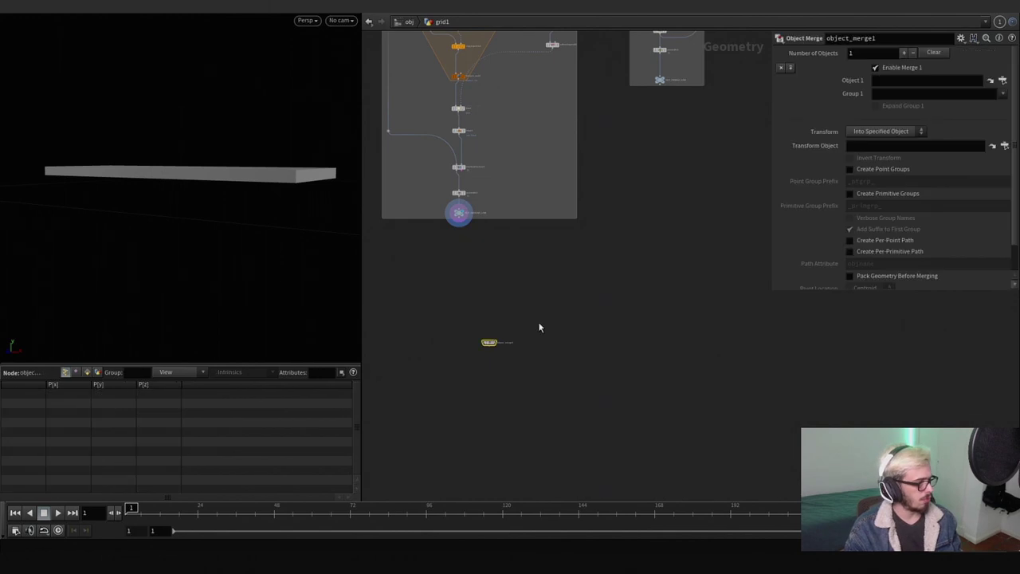
drag(459, 214, 887, 81)
scroll(609, 322, up, 3)
Step: Duplicate the Object Merge node twice, referencing OUT_PEBBLE_LOW in the first copy and OUT_STATUE_LOW in the second
mouse_move(495, 393)
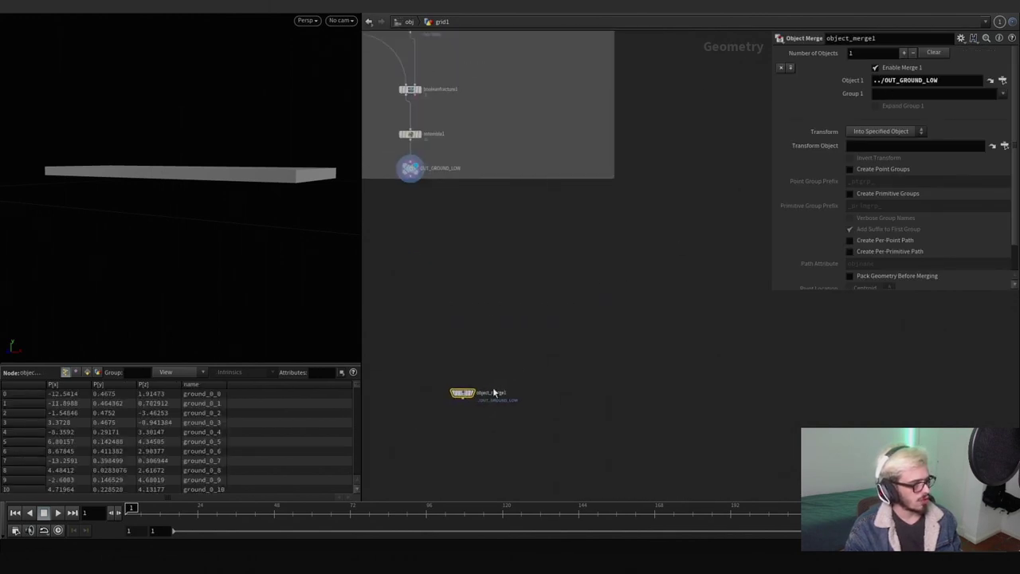
alt+drag(483, 394, 566, 404)
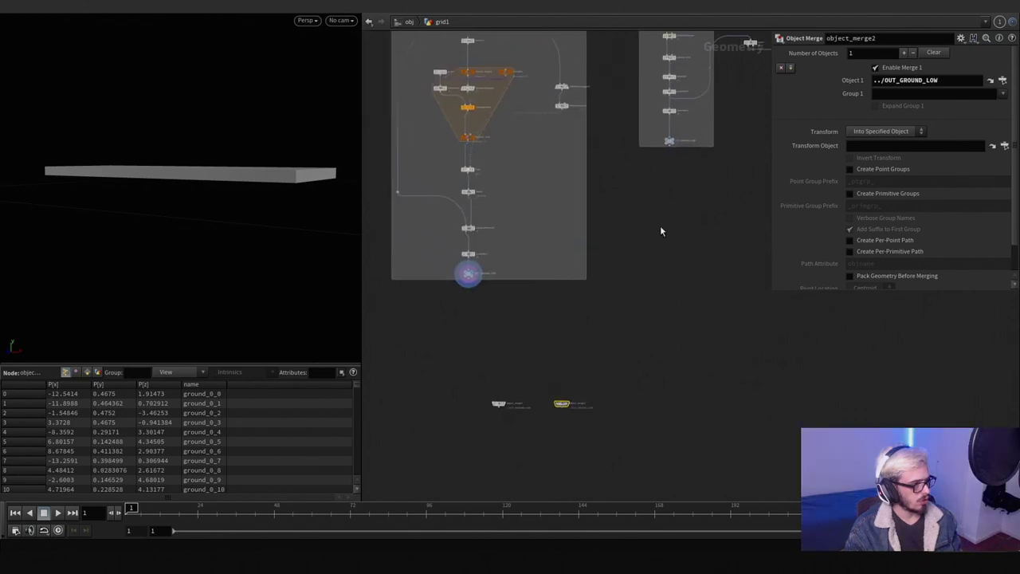
drag(915, 90, 915, 83)
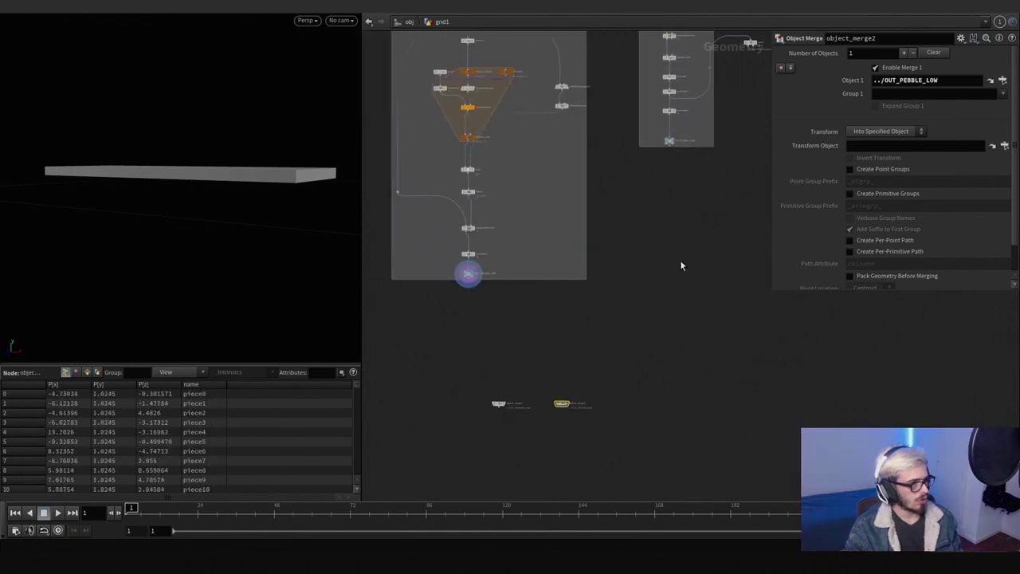
scroll(559, 418, down, 2)
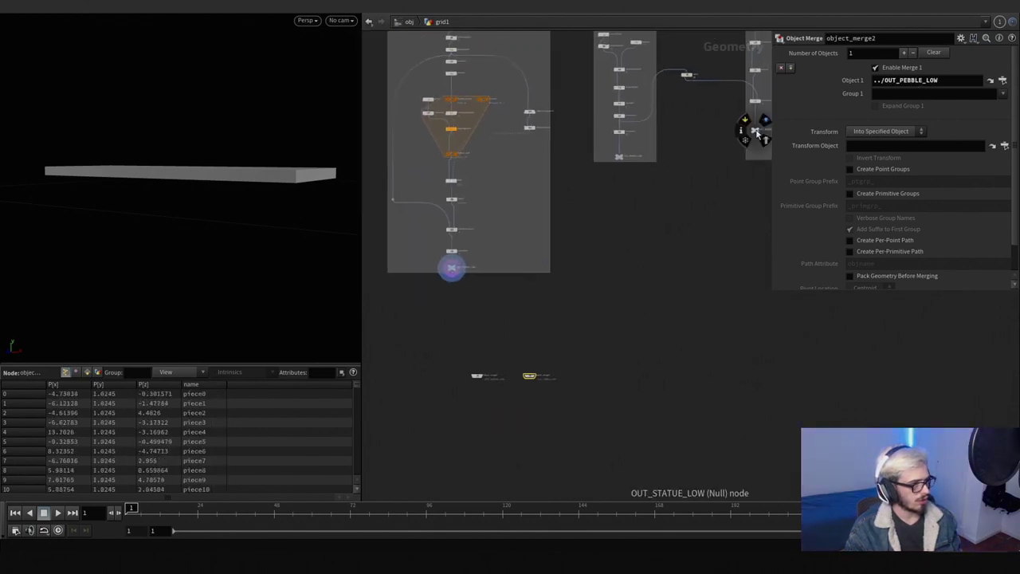
alt+drag(536, 380, 579, 377)
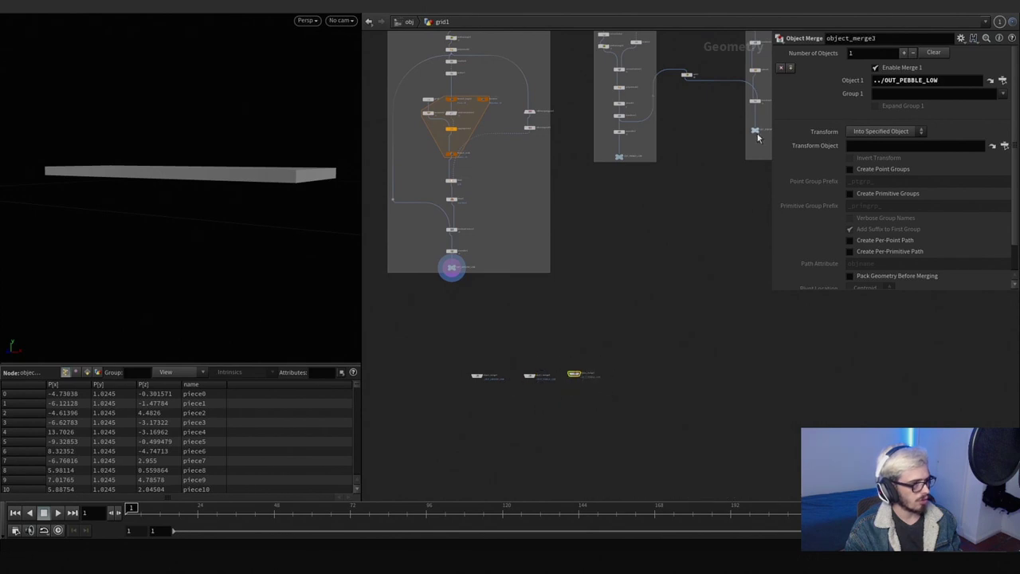
drag(758, 138, 886, 83)
Step: Add a Merge node below the three Object Merge nodes and wire all three into it
scroll(513, 414, up, 3)
key(Tab)
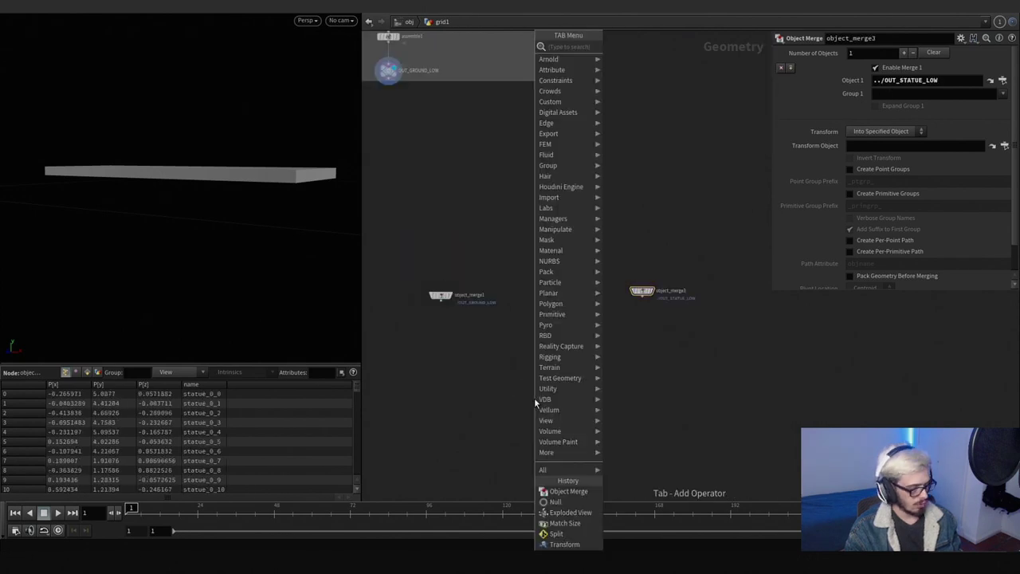
drag(431, 345, 748, 240)
key(Tab)
text(mer)
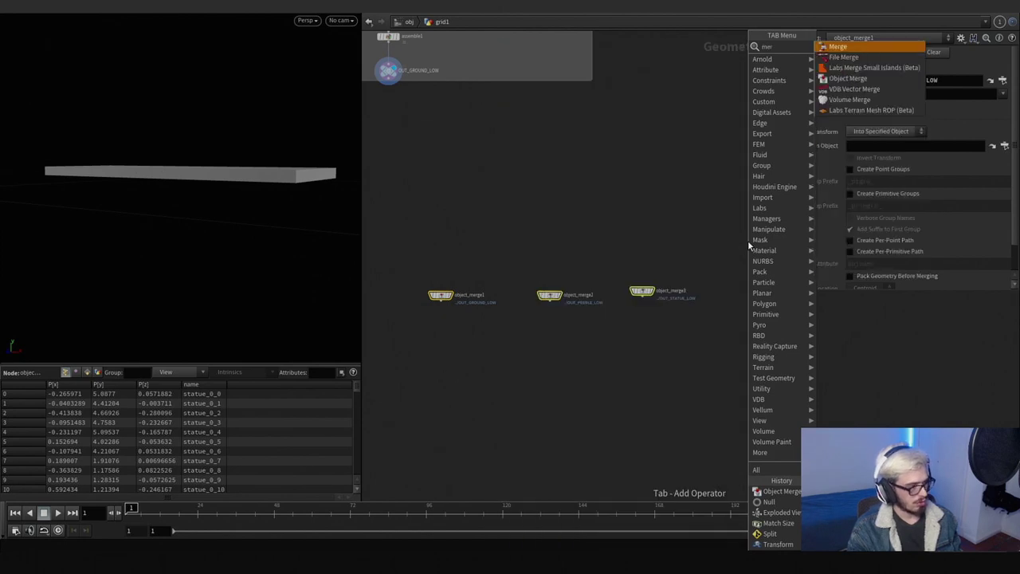
key(Return)
click(554, 411)
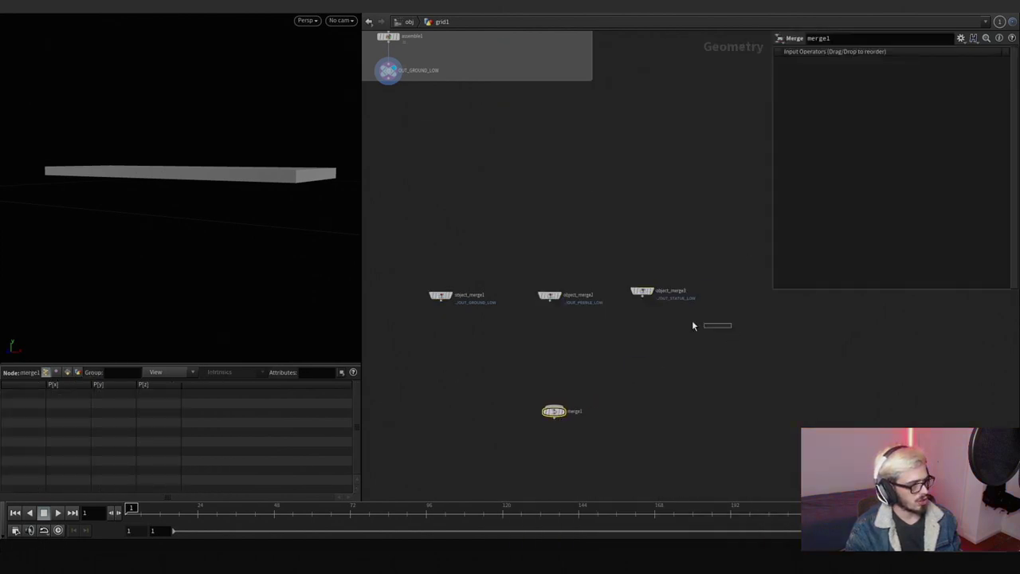
drag(731, 325, 426, 285)
drag(553, 305, 555, 407)
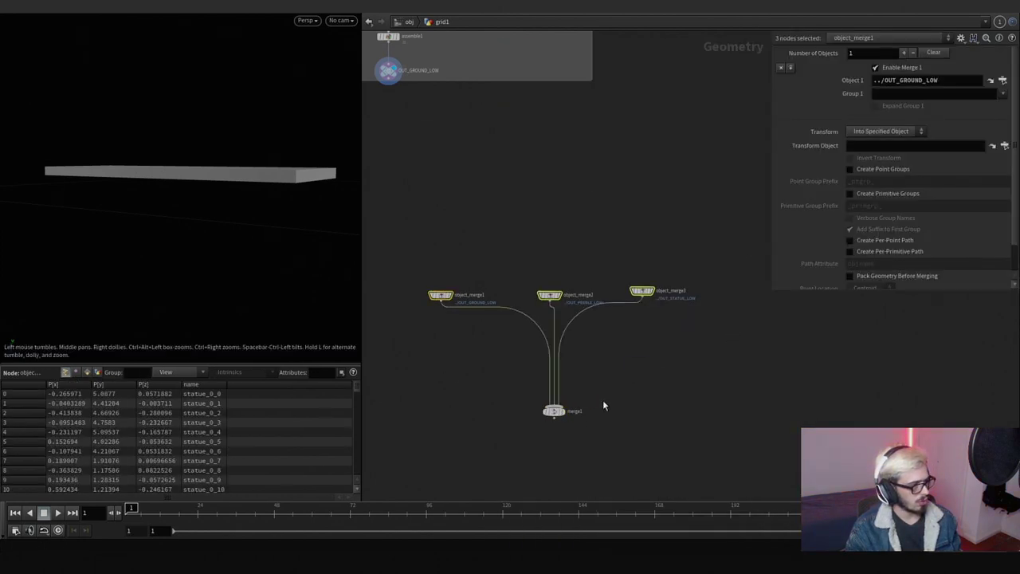
Step: Display merge1 and inspect the combined ground, pebbles and statue in the viewport
click(565, 412)
mouse_move(239, 240)
mouse_down()
mouse_move(269, 231)
mouse_move(200, 210)
mouse_move(231, 252)
mouse_up()
scroll(239, 223, up, 5)
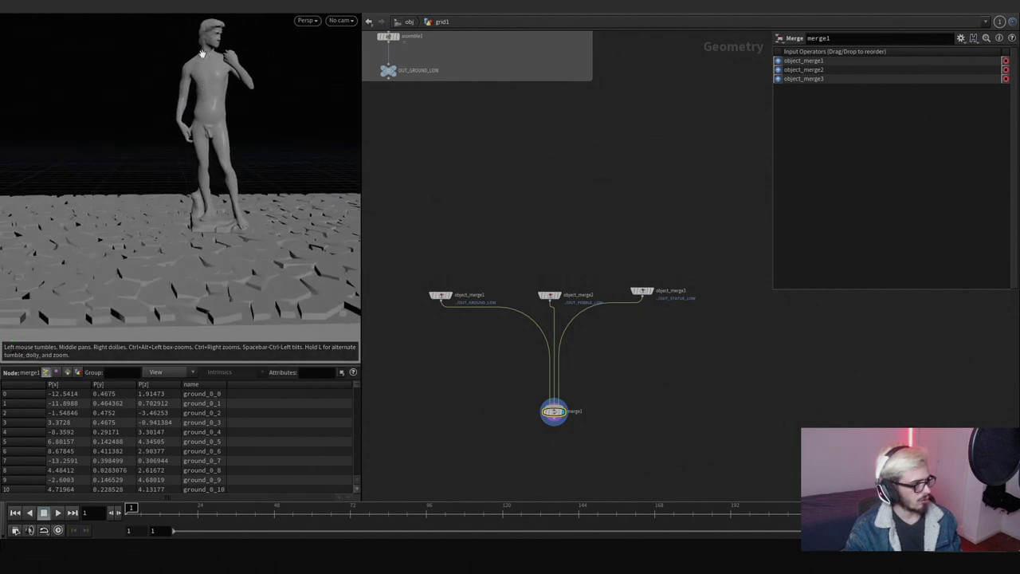
key(h)
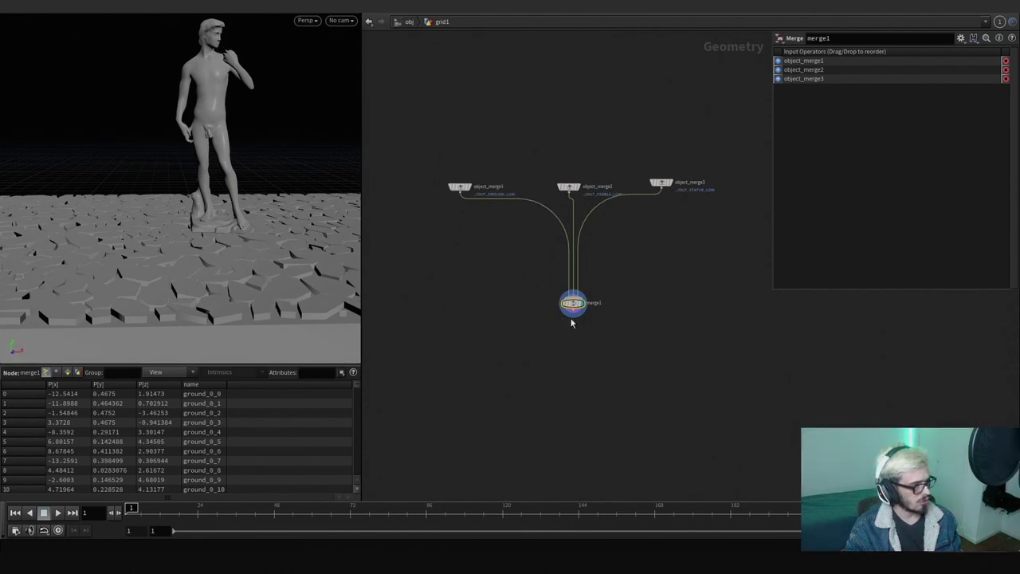
Step: Attach a Split node to merge1's output and make it the displayed node
key(Tab)
text(split)
key(Return)
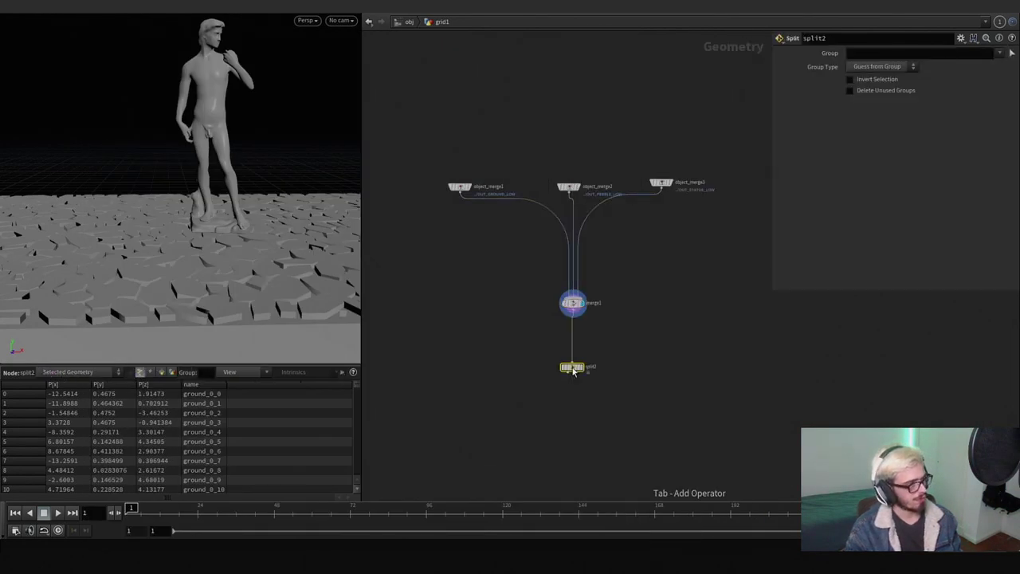
click(577, 366)
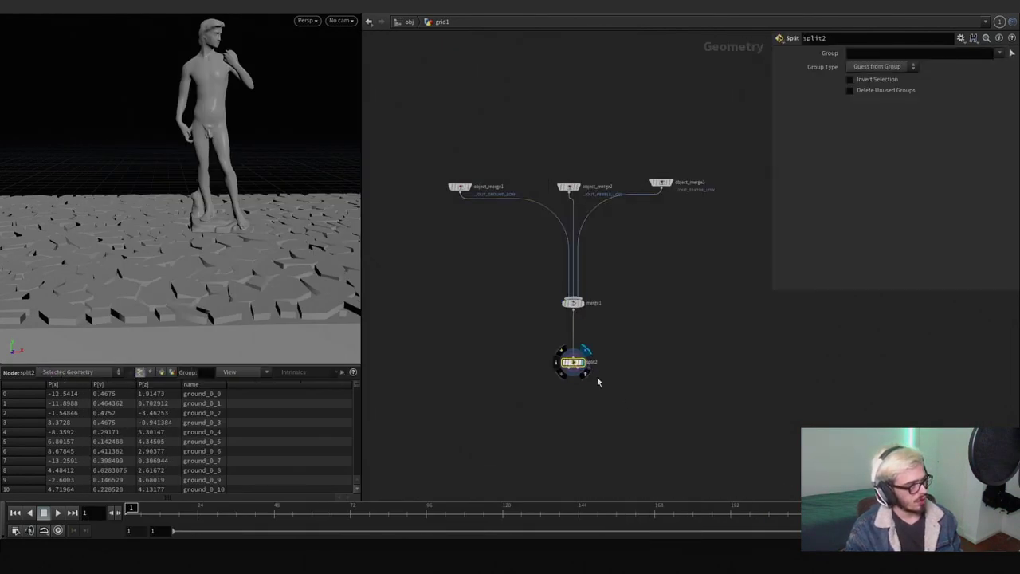
click(869, 53)
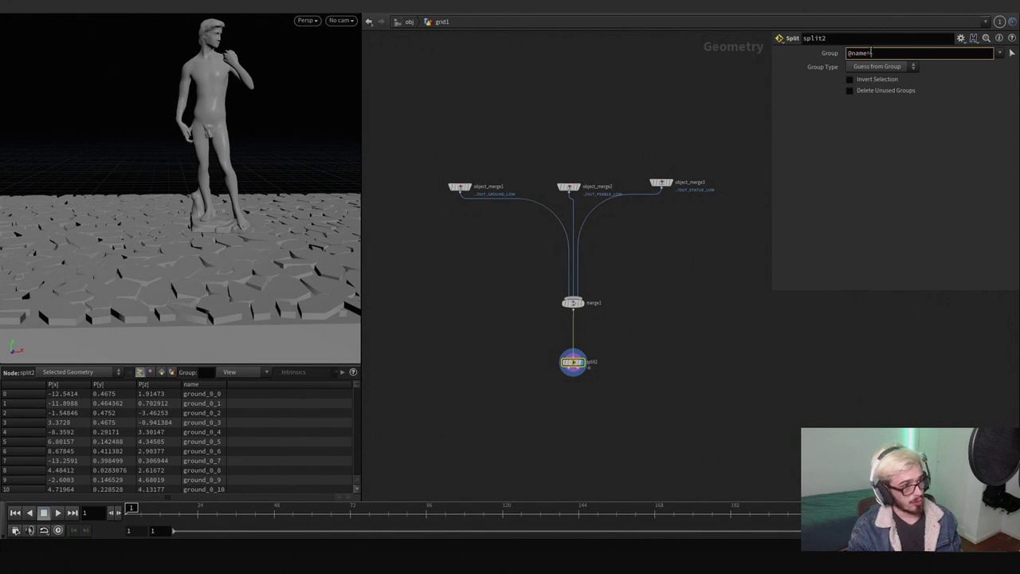
text(@name=*)
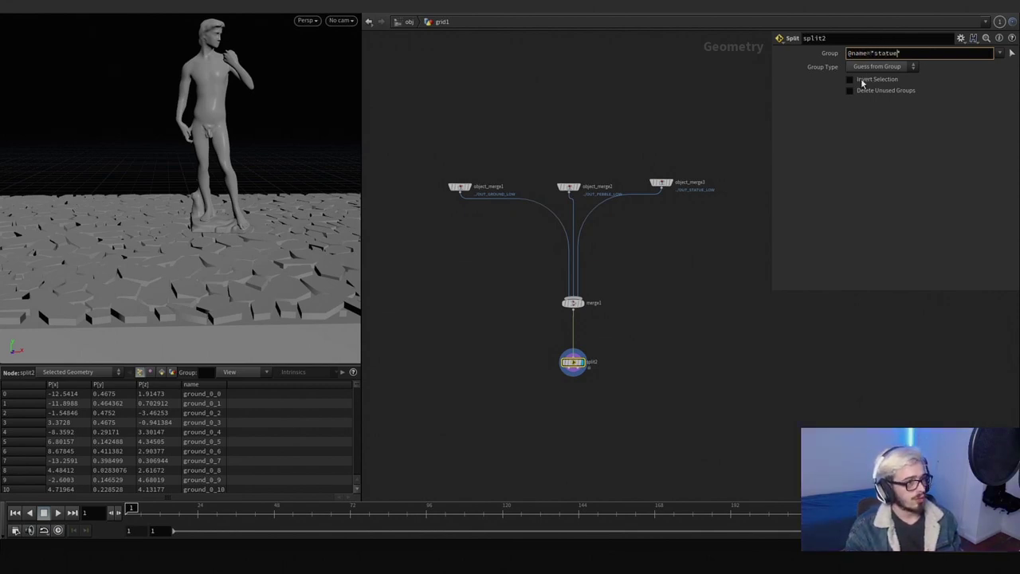
text(statue*)
key(Return)
click(880, 67)
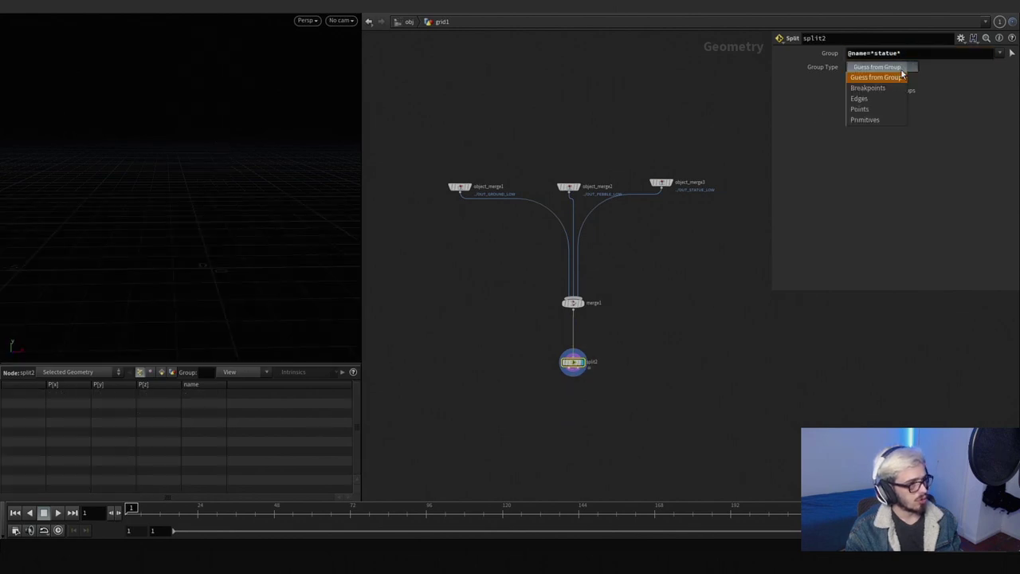
click(871, 109)
scroll(602, 299, up, 2)
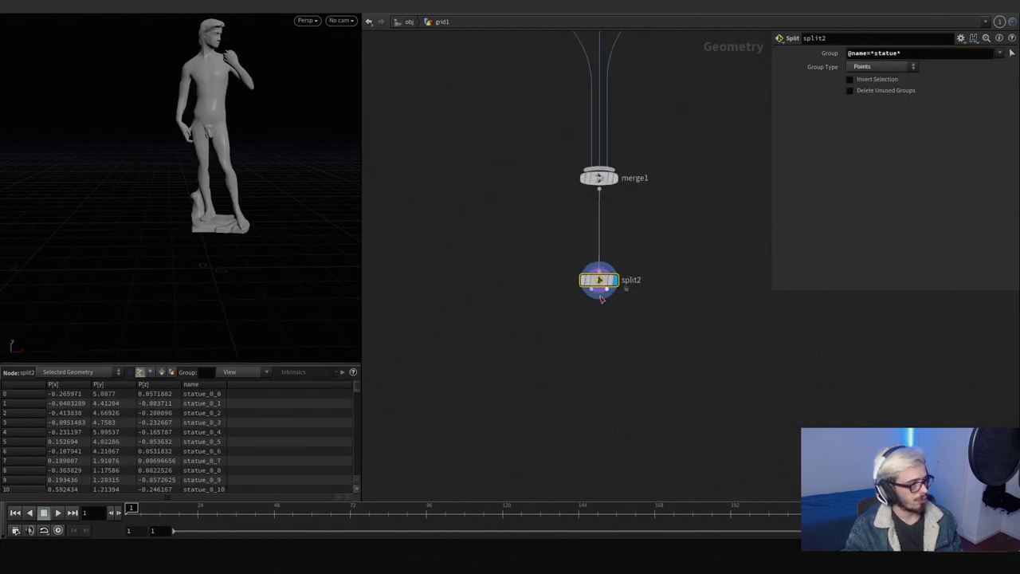
click(855, 80)
Step: Connect an Unpack node to split2's first output and display it
click(599, 297)
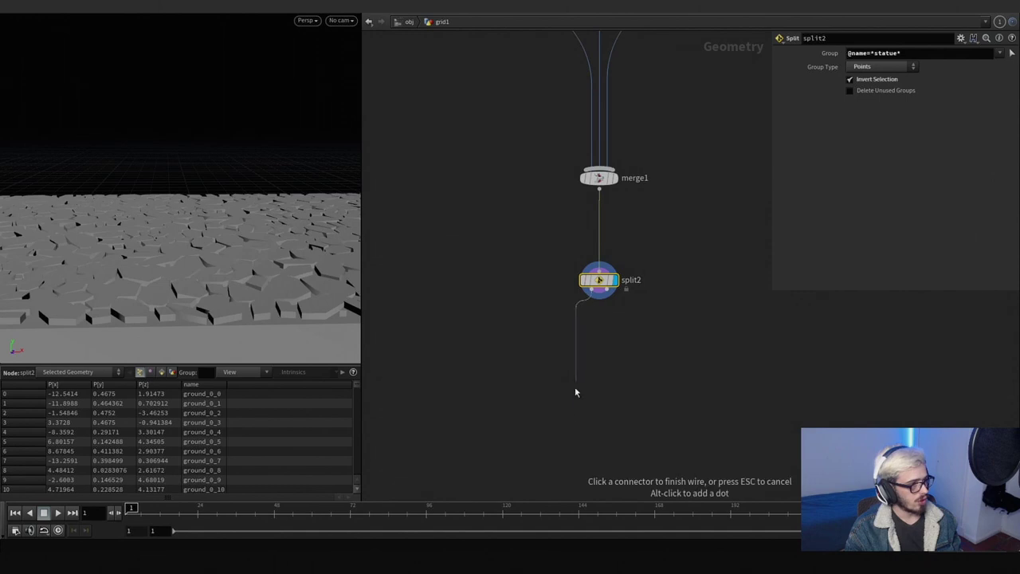
key(Tab)
text(w)
key(BackSpace)
text(un)
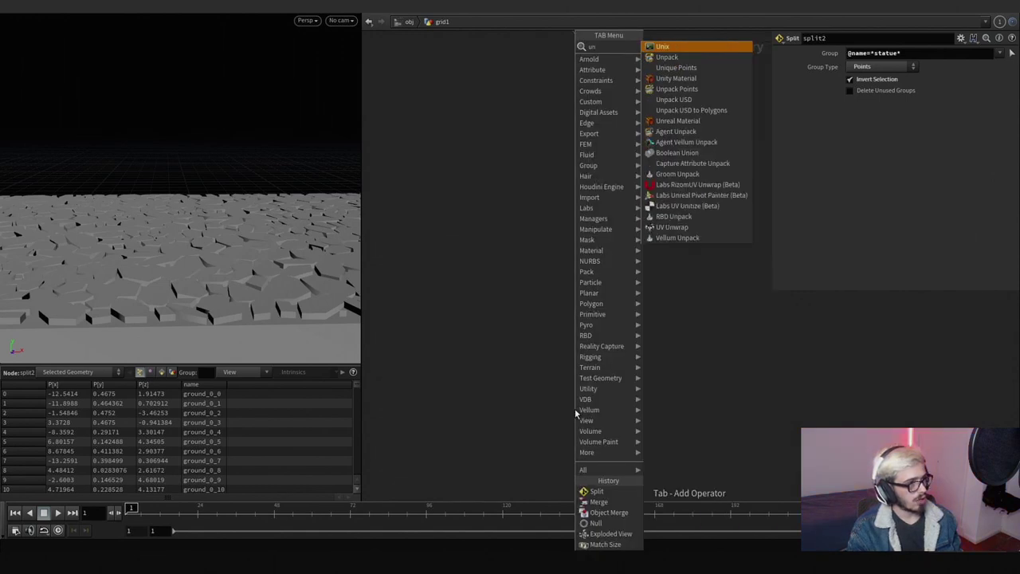
text(p)
key(Return)
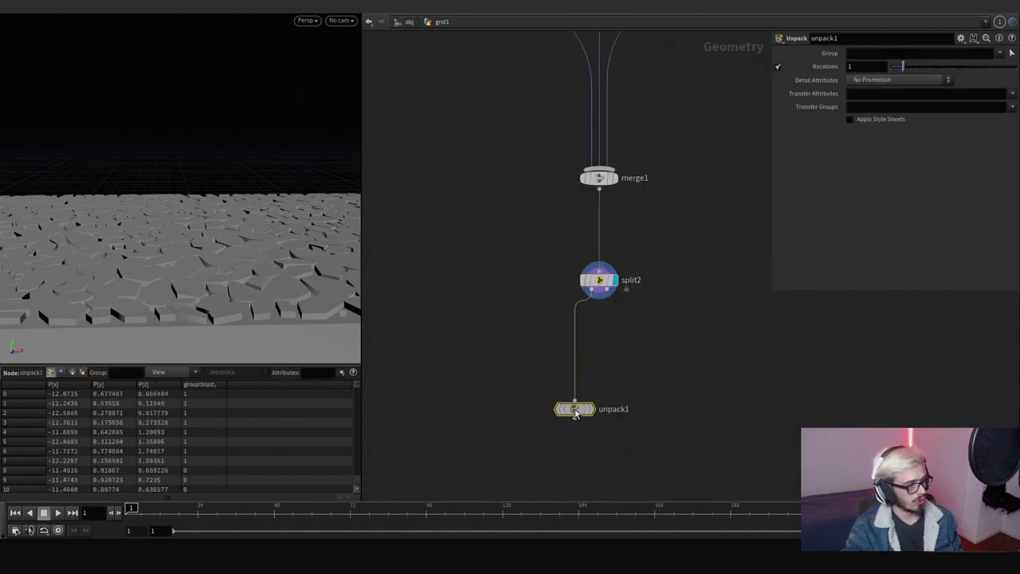
click(580, 398)
Step: Add a Connect Adjacent Pieces node after unpack1, display it and align it beneath unpack1
middle_drag(560, 423, 560, 362)
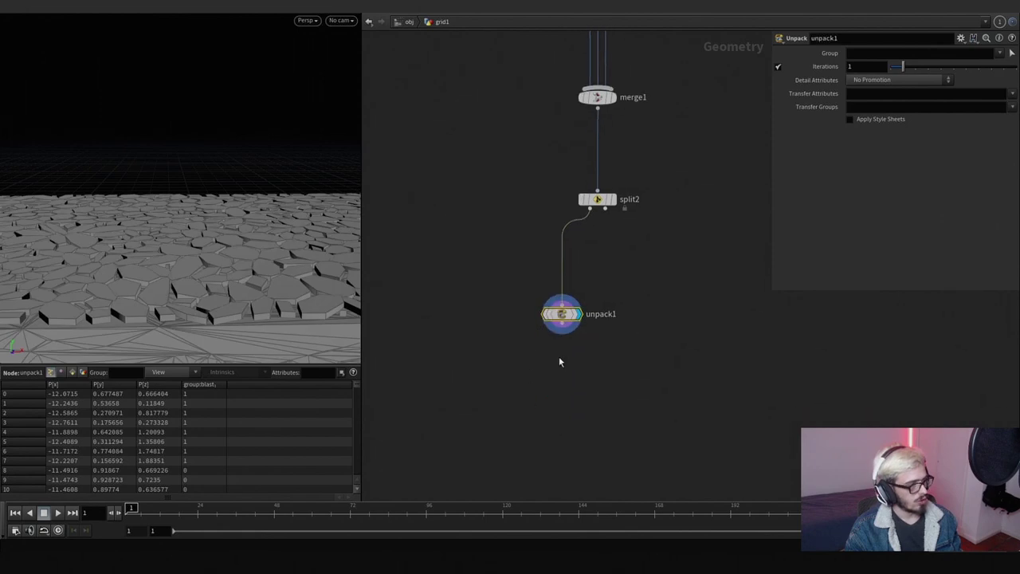
key(Tab)
text(conn)
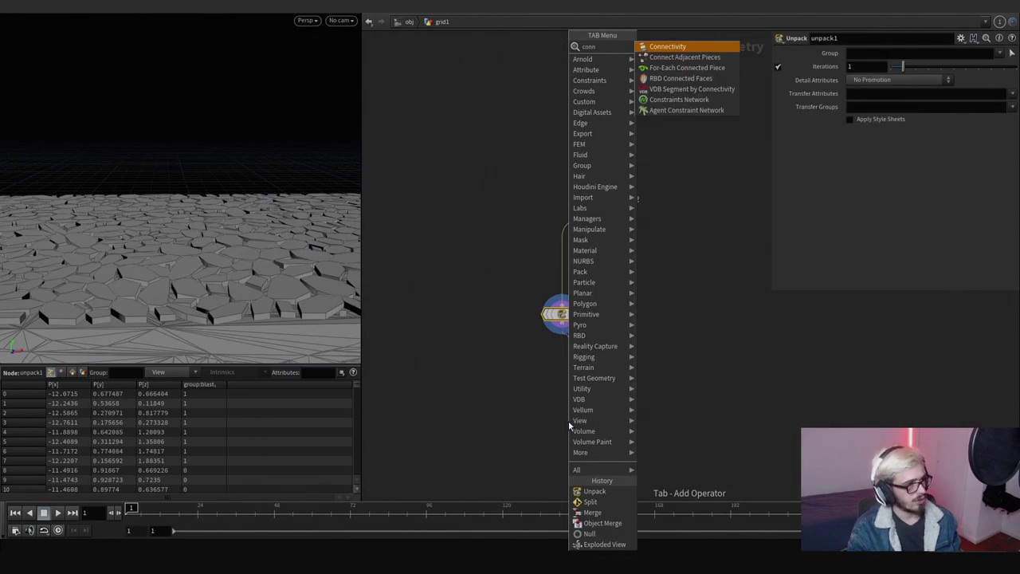
key(Down)
key(Return)
click(568, 419)
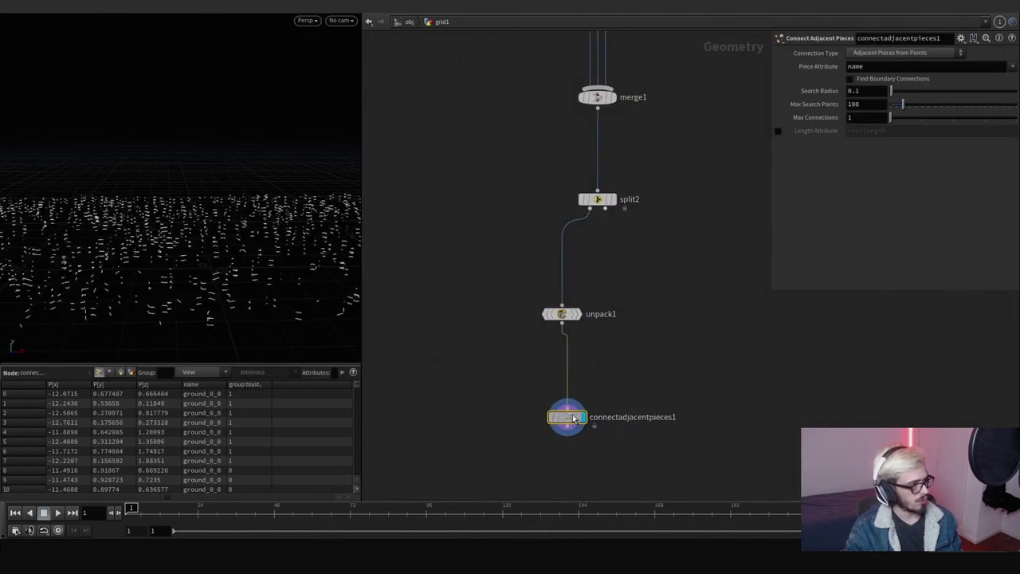
drag(573, 420, 562, 389)
Step: Set connectadjacentpieces1's search radius to .2, max search points to 2 and max connections to 2, and enable the restlength length attribute
click(867, 90)
text(.)
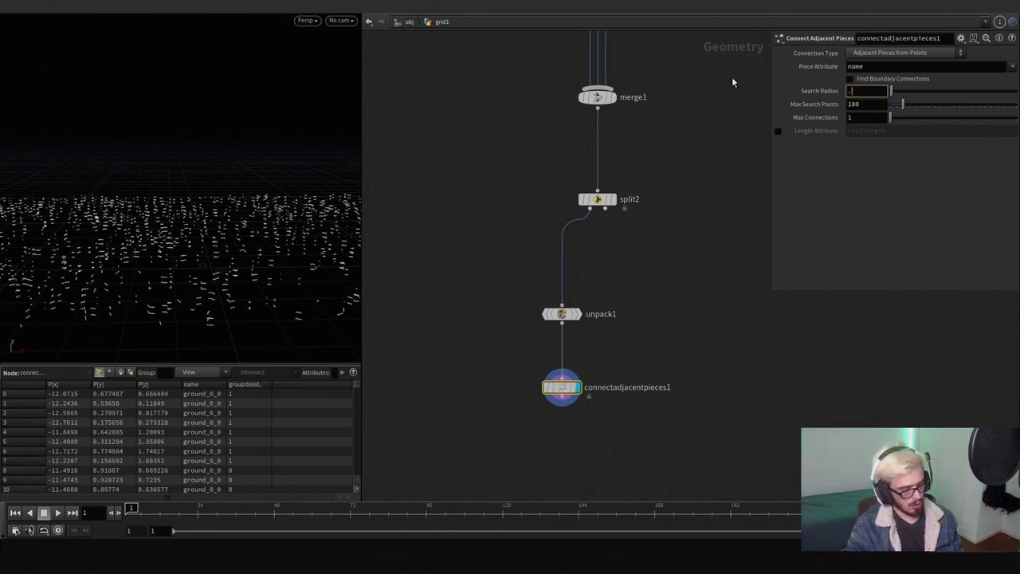
text(2)
key(Tab)
text(2)
key(Tab)
text(2)
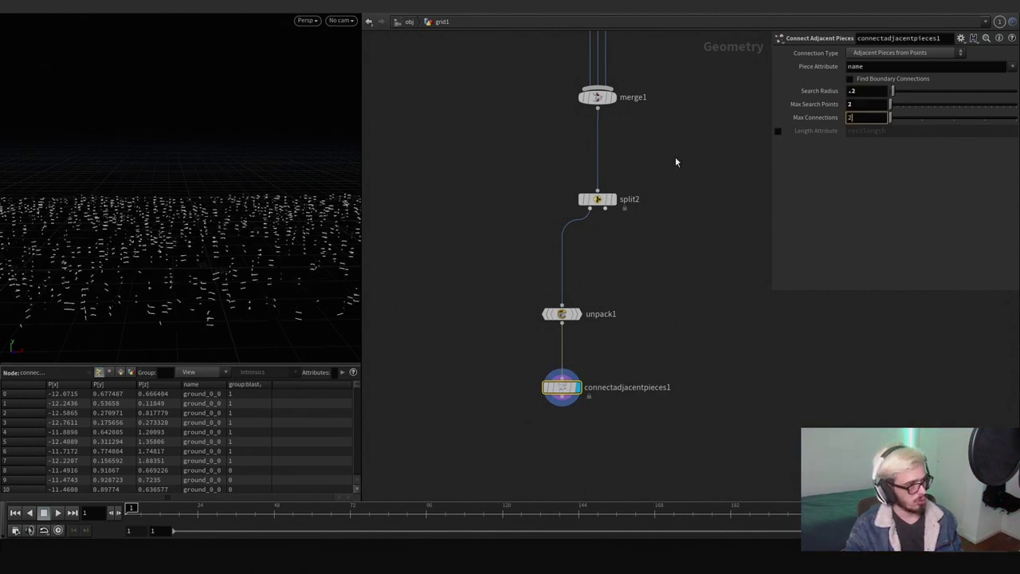
key(Return)
click(779, 132)
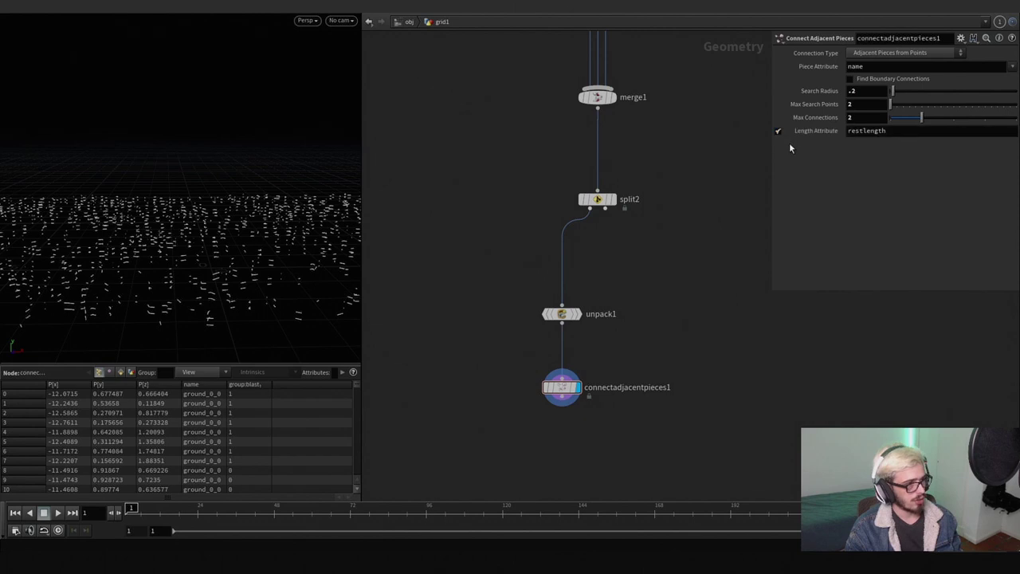
click(909, 134)
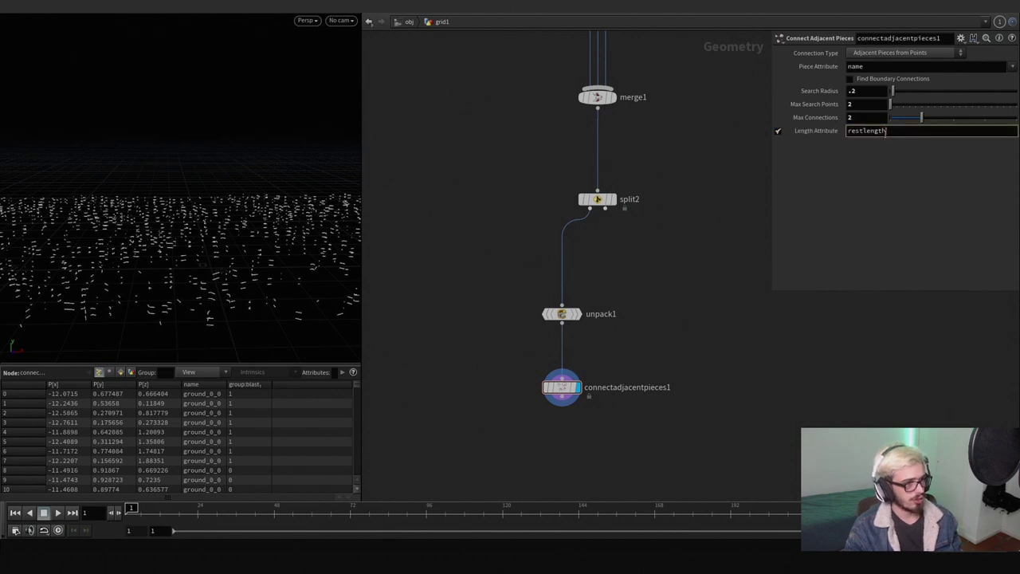
Step: Attach a Delete node to connectadjacentpieces1's output
middle_drag(637, 420, 646, 368)
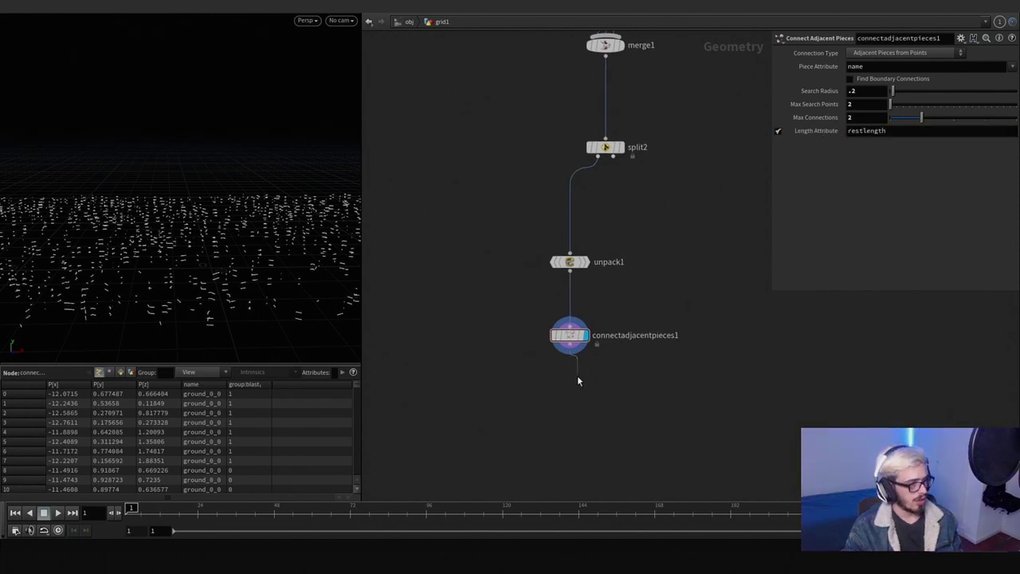
key(Tab)
text(delete)
key(Return)
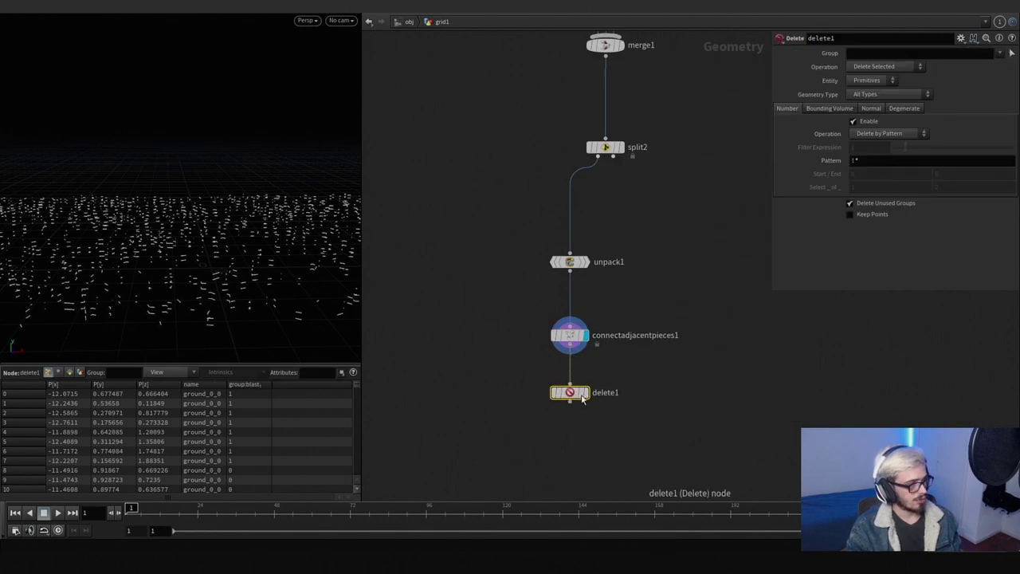
Step: Display delete1, inspect its geometry info and set its number operation to Delete by Range
click(584, 395)
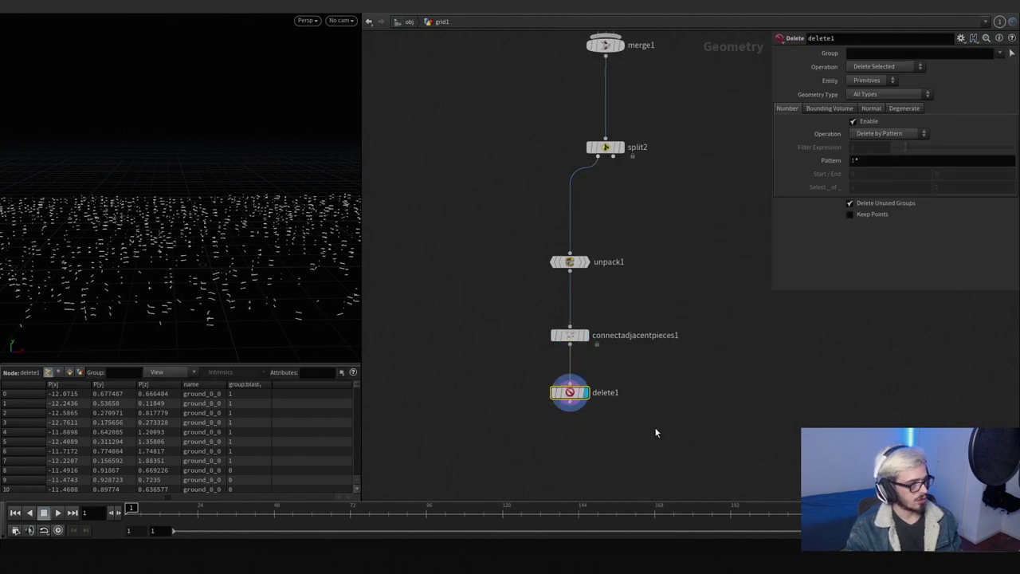
middle_click(575, 397)
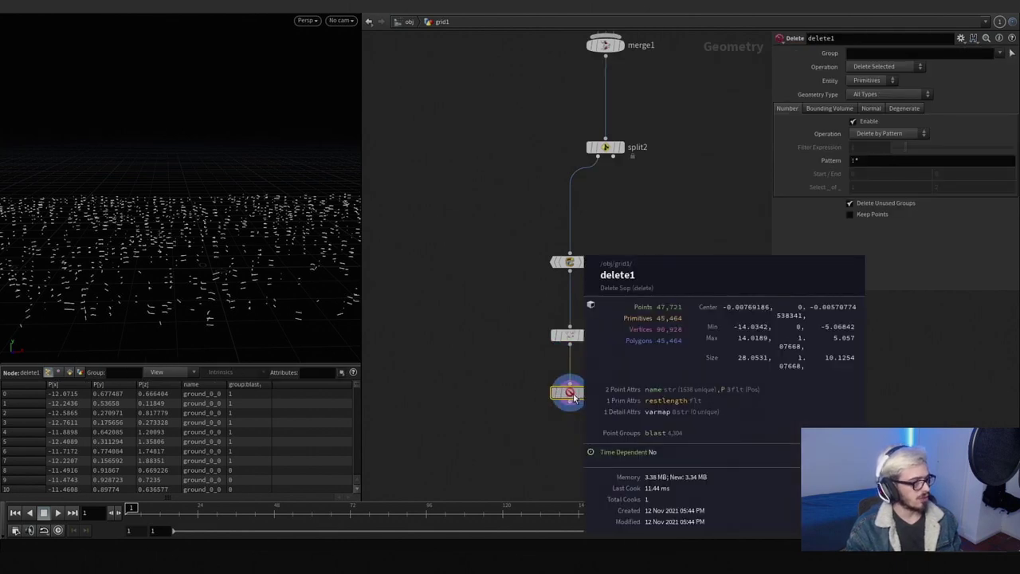
click(892, 134)
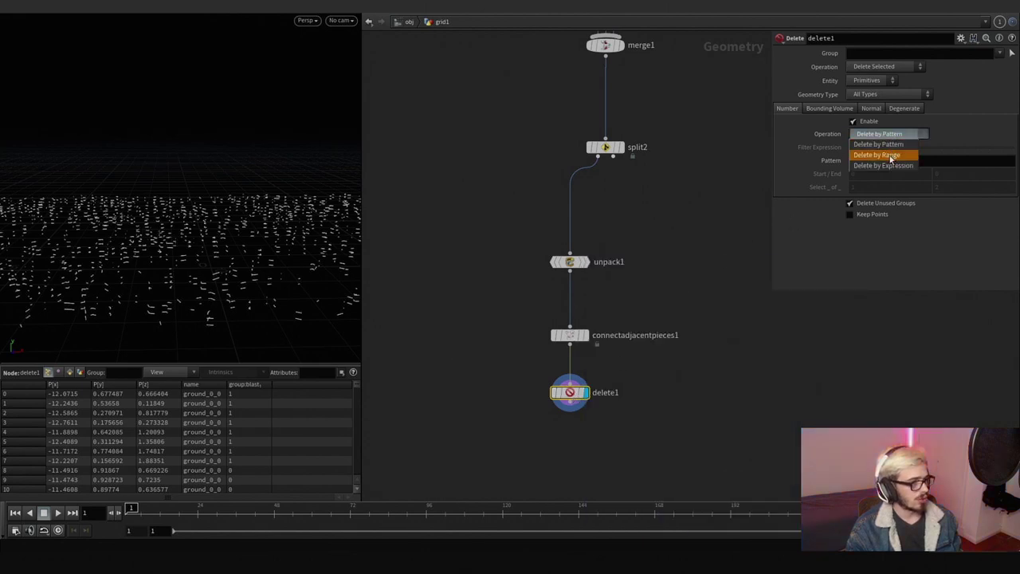
click(878, 155)
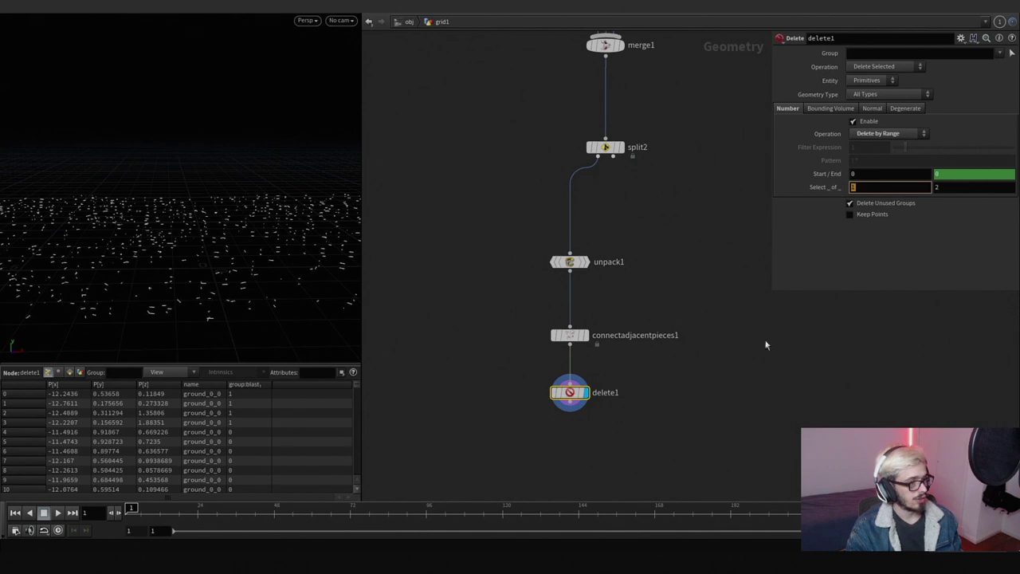
Step: Add a Clean node beneath delete1, compare the two nodes' geometry info and display clean1
middle_drag(654, 378, 656, 361)
scroll(265, 281, down, 2)
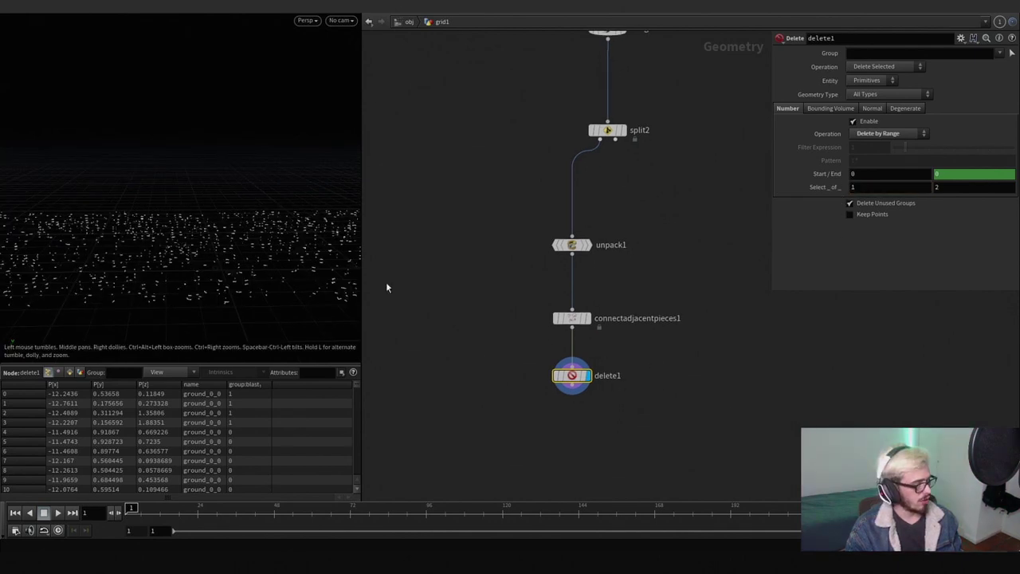
key(Tab)
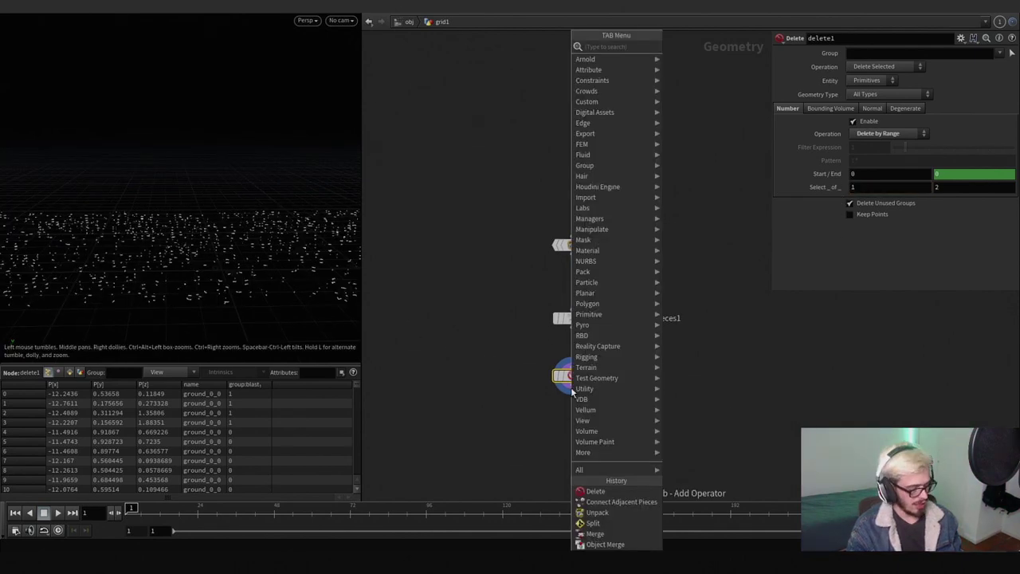
text(clean)
key(Return)
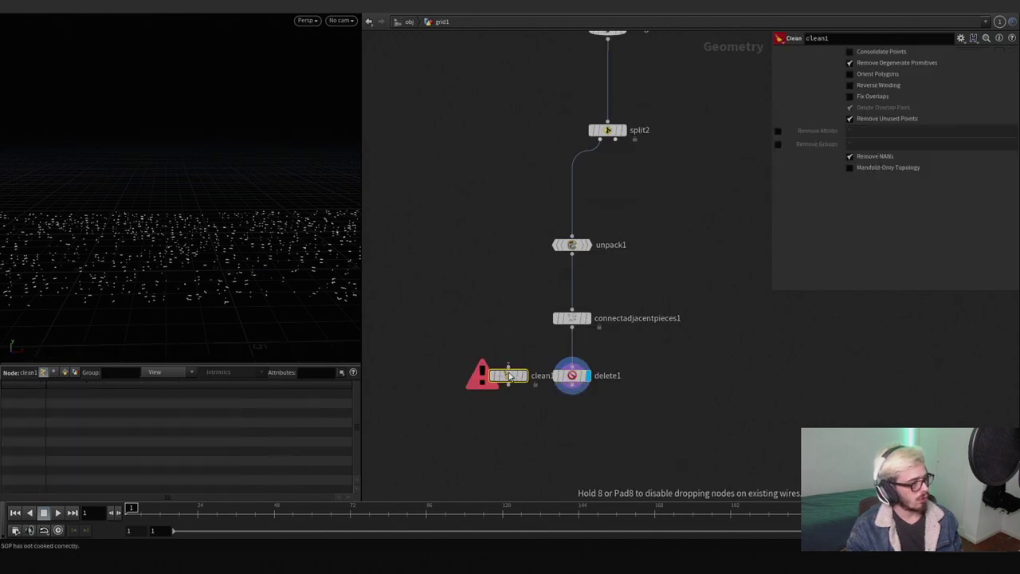
click(581, 403)
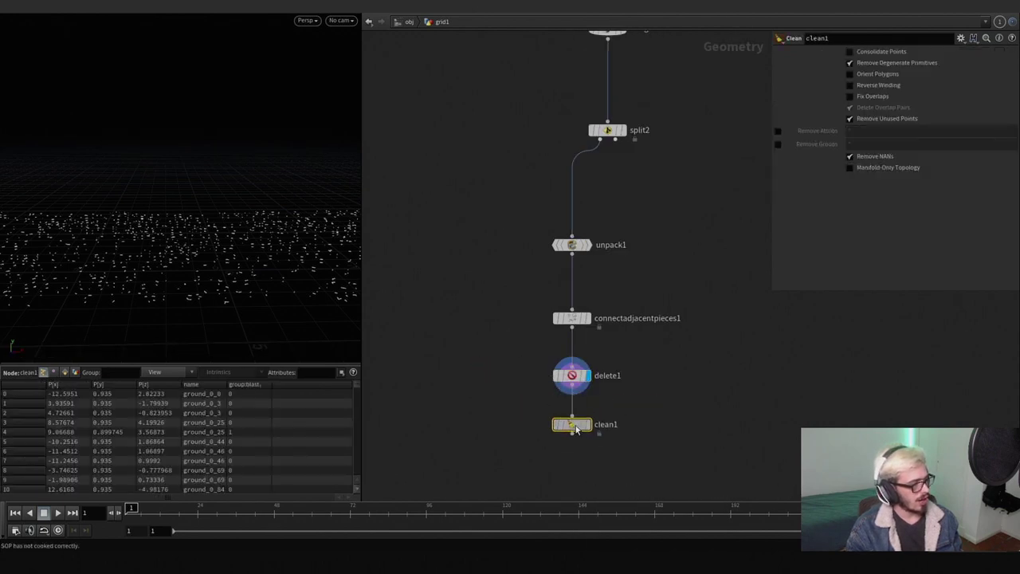
middle_click(580, 381)
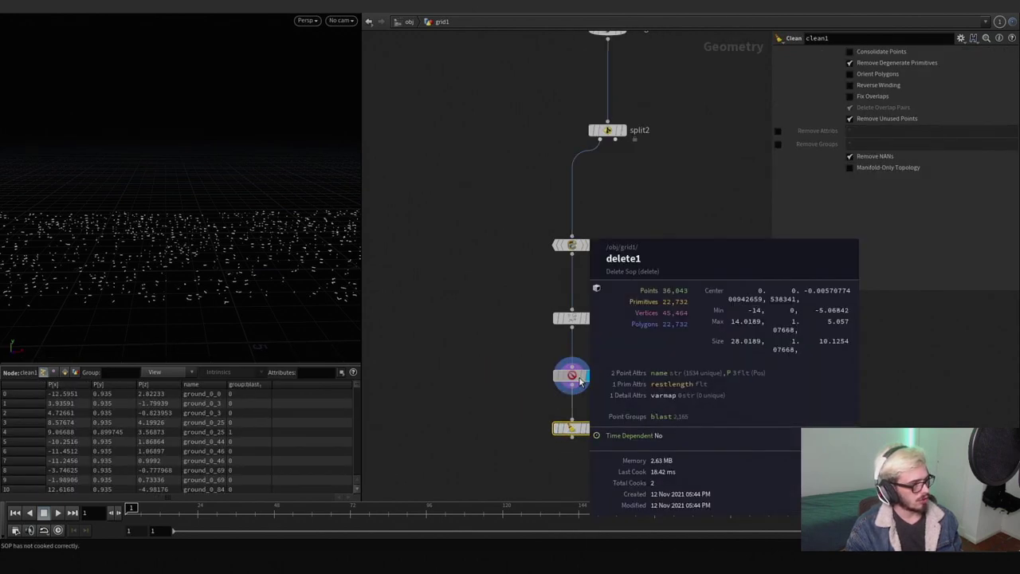
middle_click(571, 431)
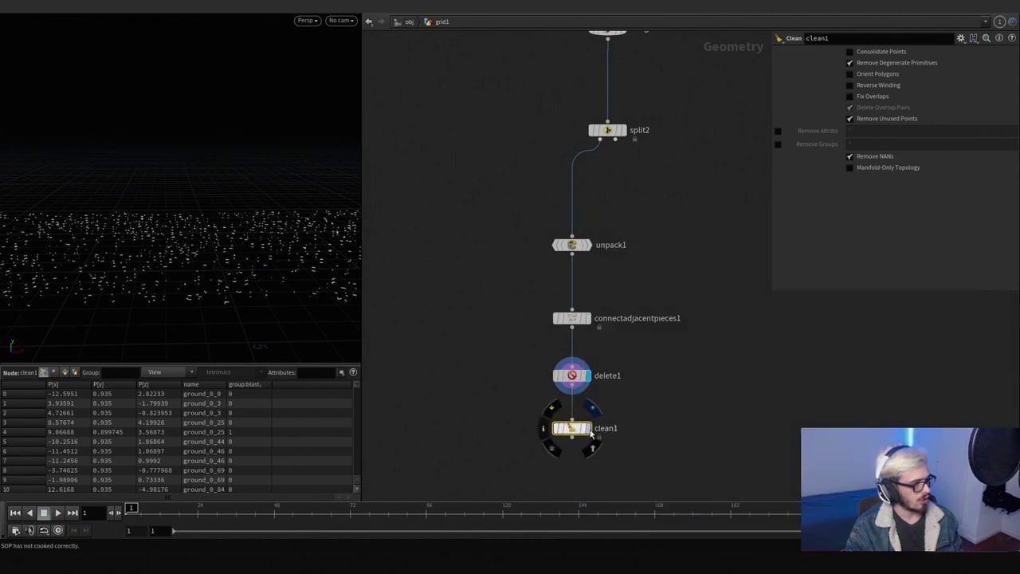
click(590, 430)
drag(515, 406, 677, 488)
drag(200, 247, 191, 199)
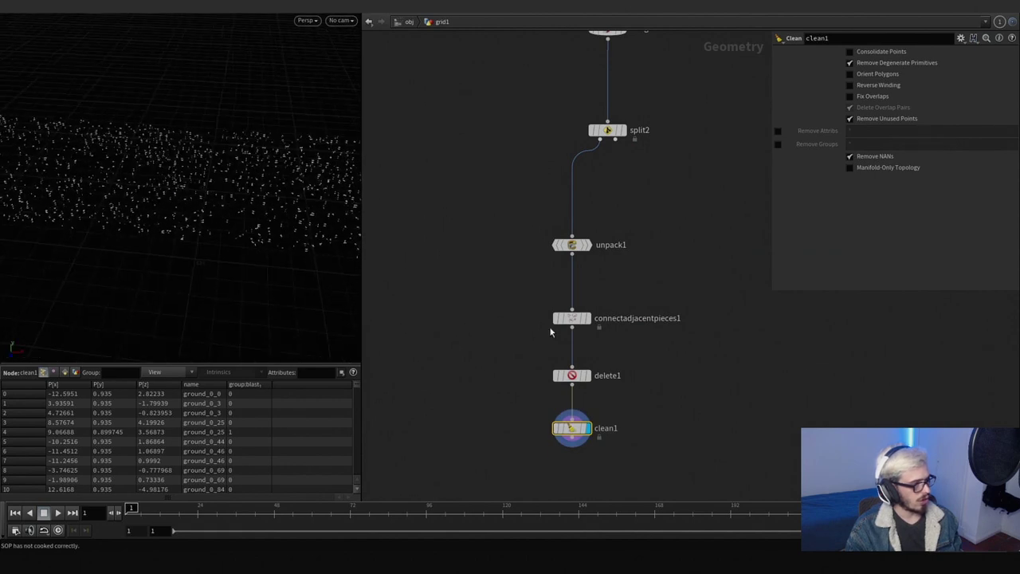
Step: Attach an Attribute Wrangle to clean1's output, align it underneath and display it
scroll(590, 311, down, 2)
click(550, 327)
key(Tab)
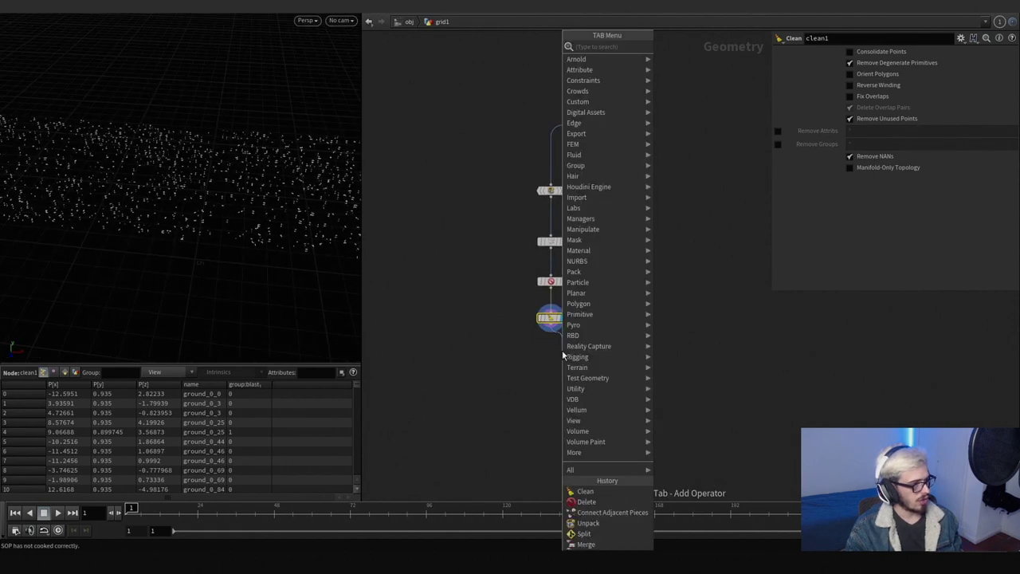
text(wrangle)
key(Return)
click(562, 351)
drag(563, 354, 551, 361)
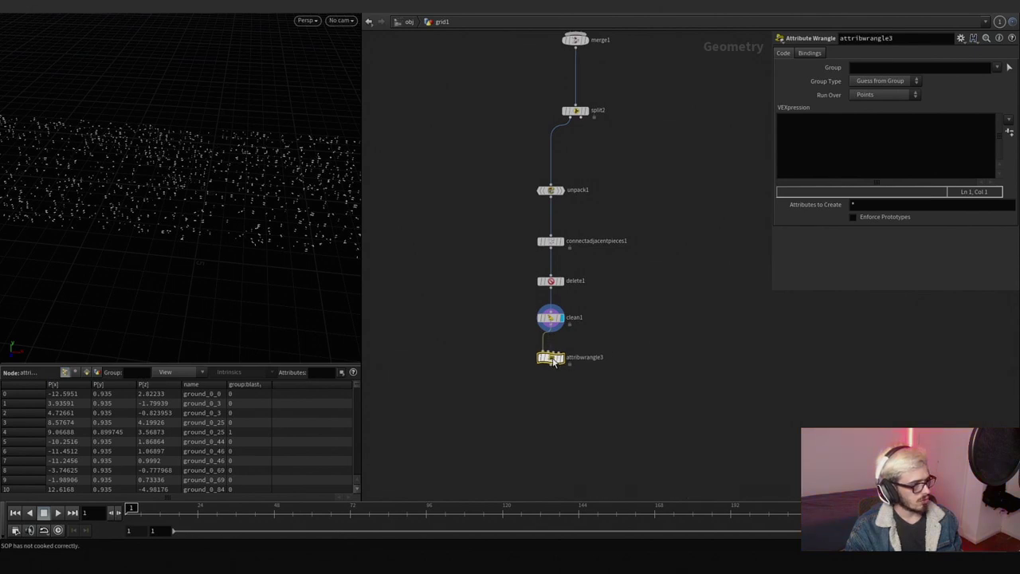
click(561, 357)
Step: Set attribwrangle3 to run over Primitives and enter the VEX line s@constraint_type = 'all';
click(887, 95)
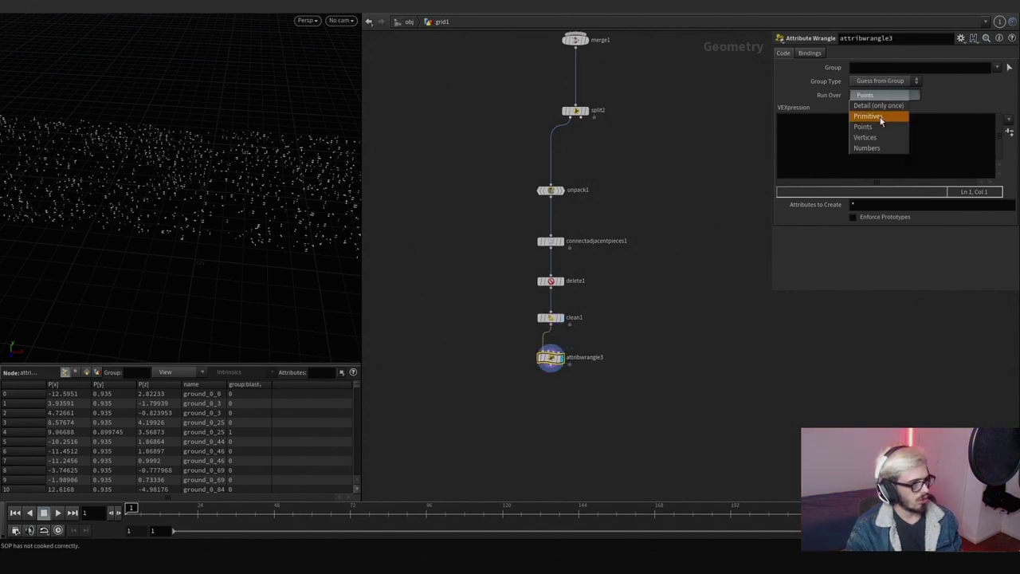
click(876, 111)
click(857, 127)
text(s@)
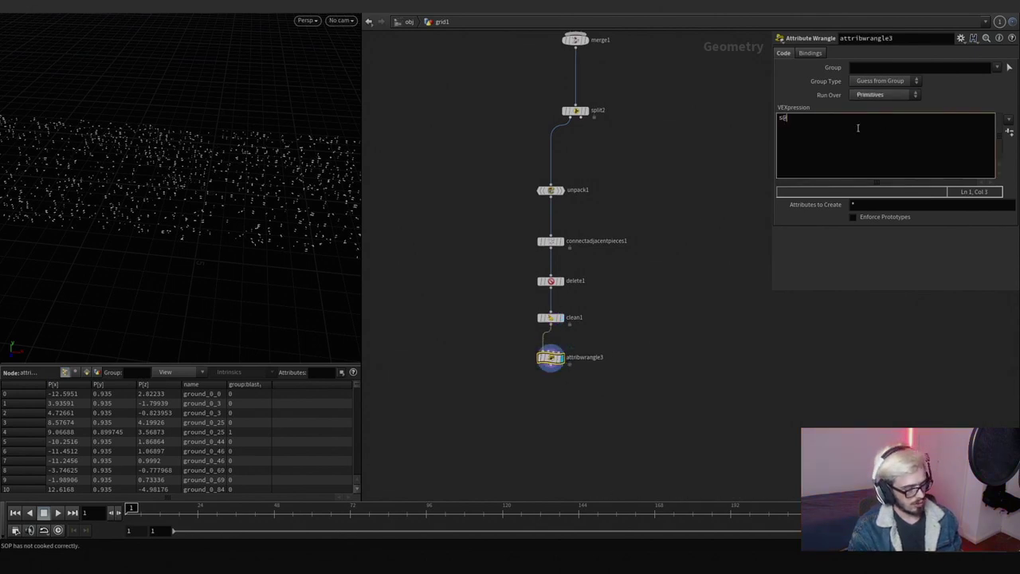
text(constraint)
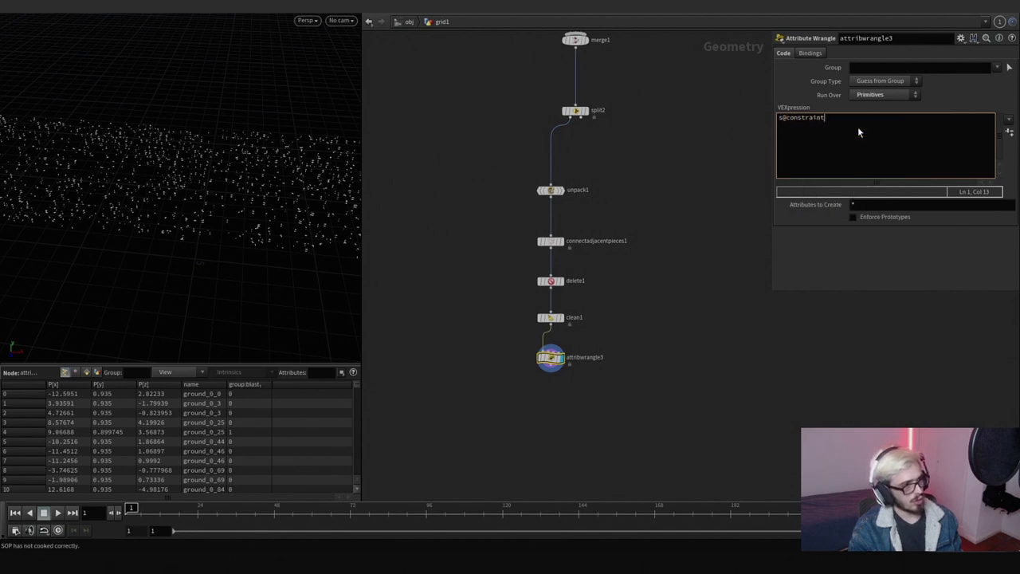
text(_type = )
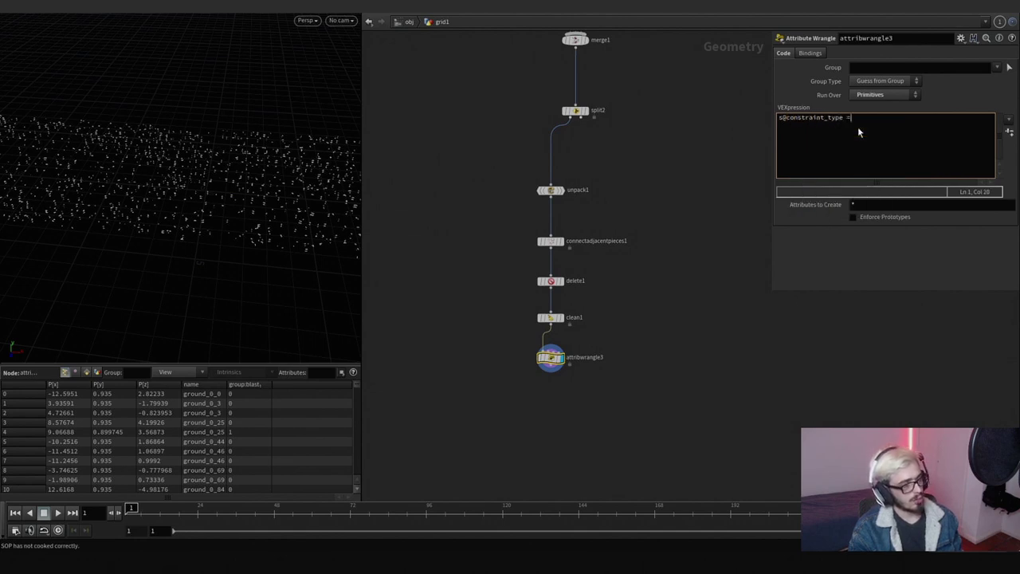
text(')
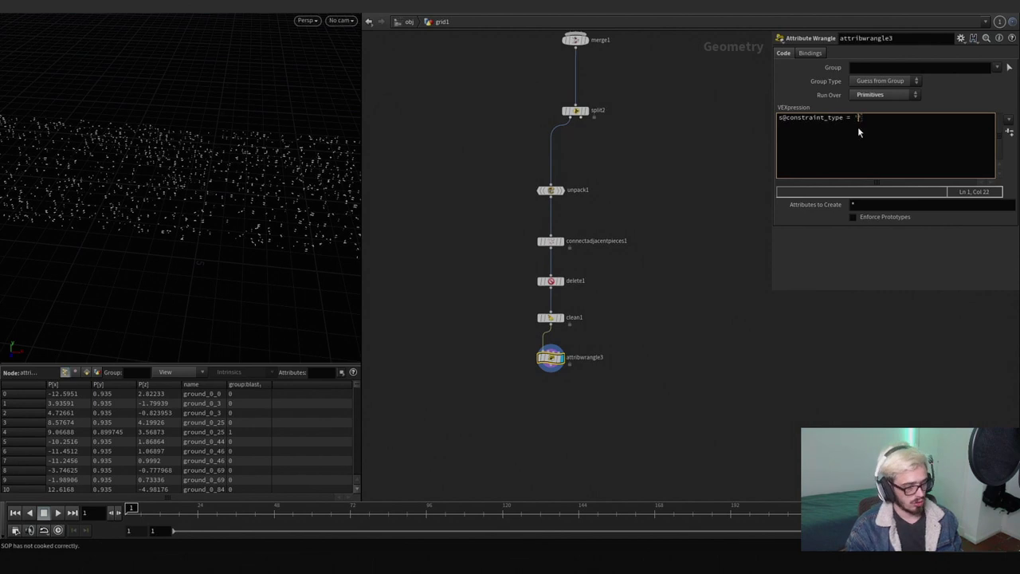
text(all';)
key(Return)
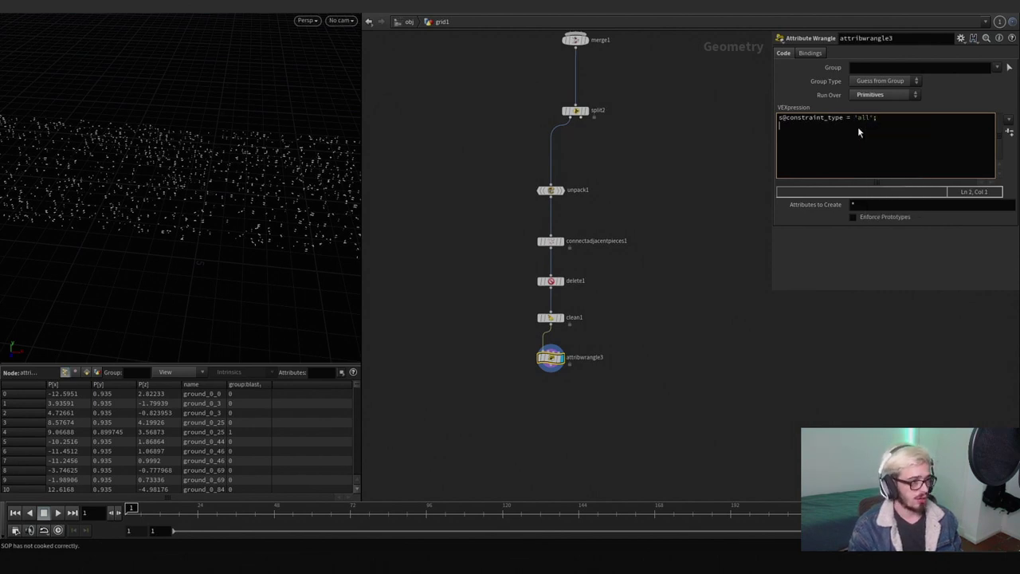
Step: Add a second VEX line to attribwrangle3: s@constraint_name = 'hard';
text(s@c)
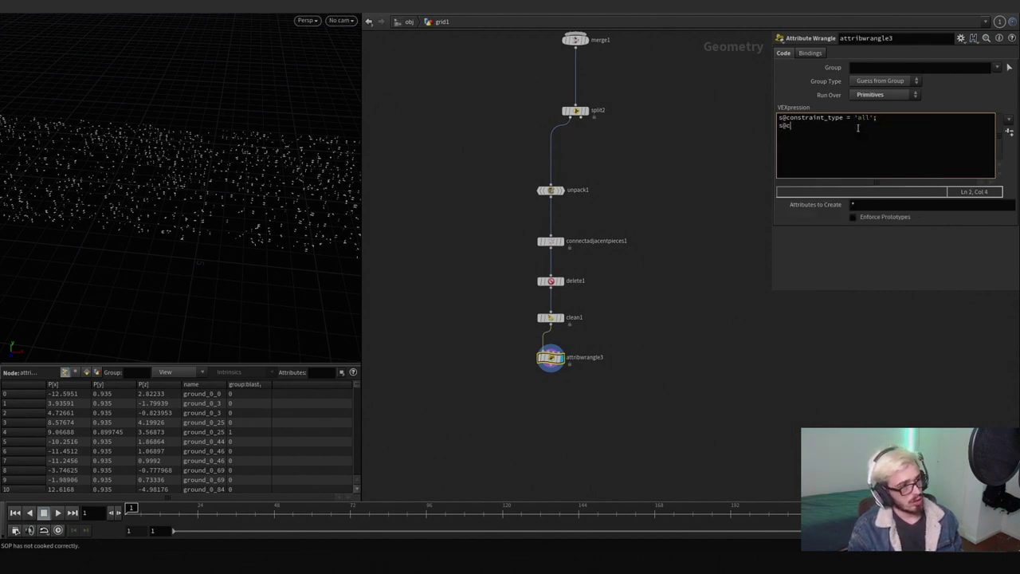
text(onstrai)
key(BackSpace)
key(BackSpace)
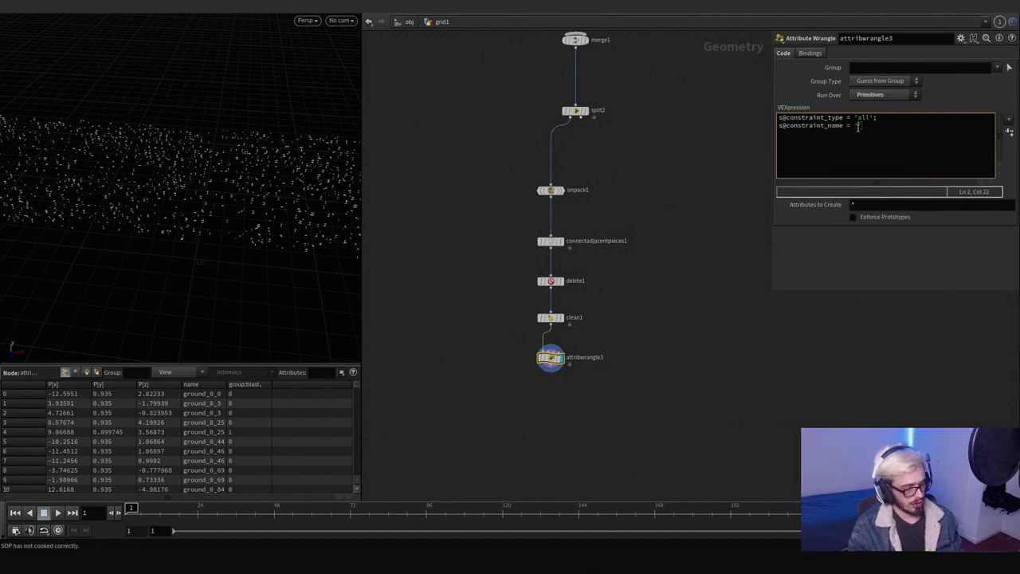
text(hard';)
key(Return)
Step: Add the VEX line f@strength = 1; to attribwrangle3 and show the primitive attributes in the spreadsheet
text(f@st)
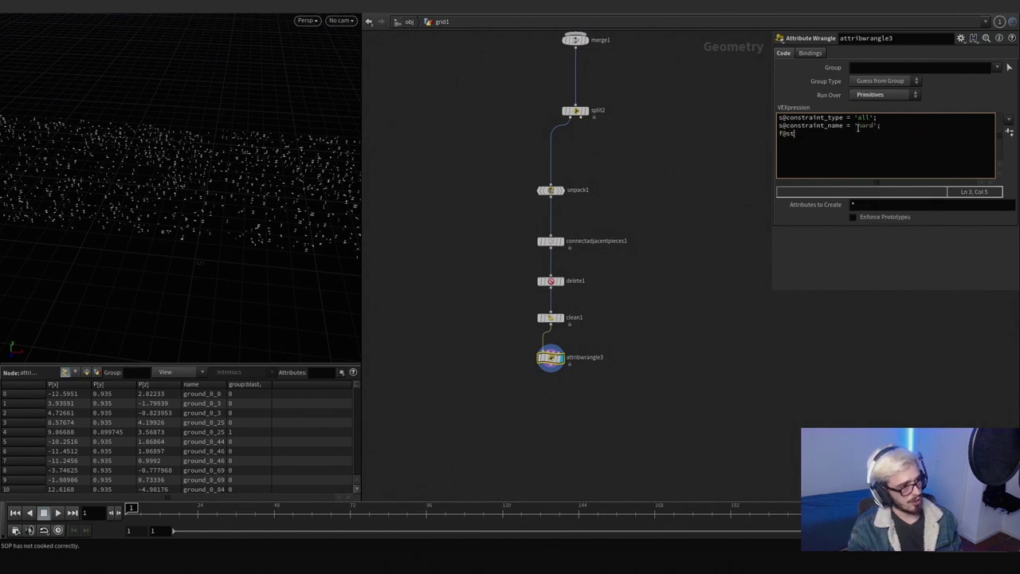
text(renght)
key(BackSpace)
key(BackSpace)
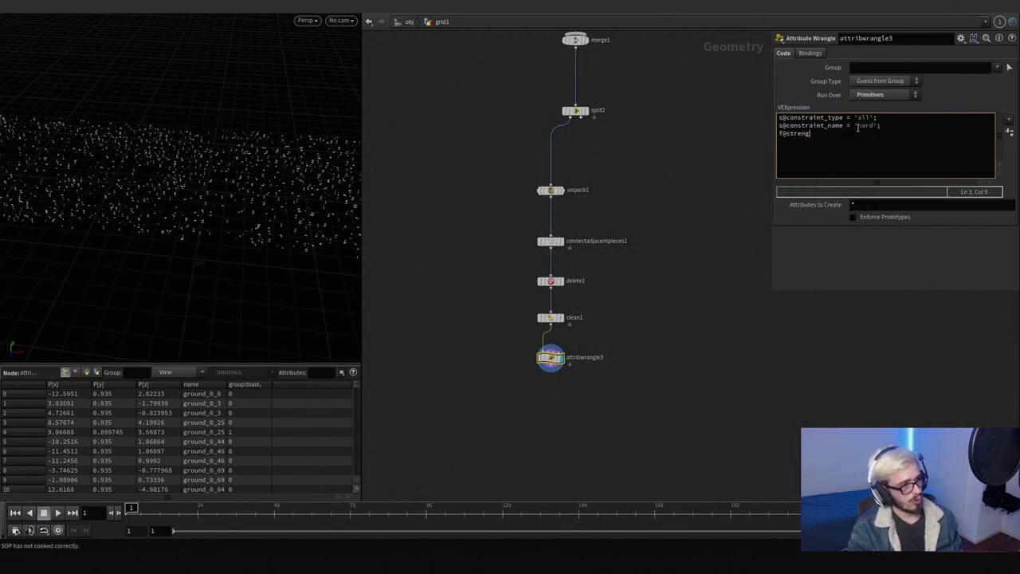
text(th )
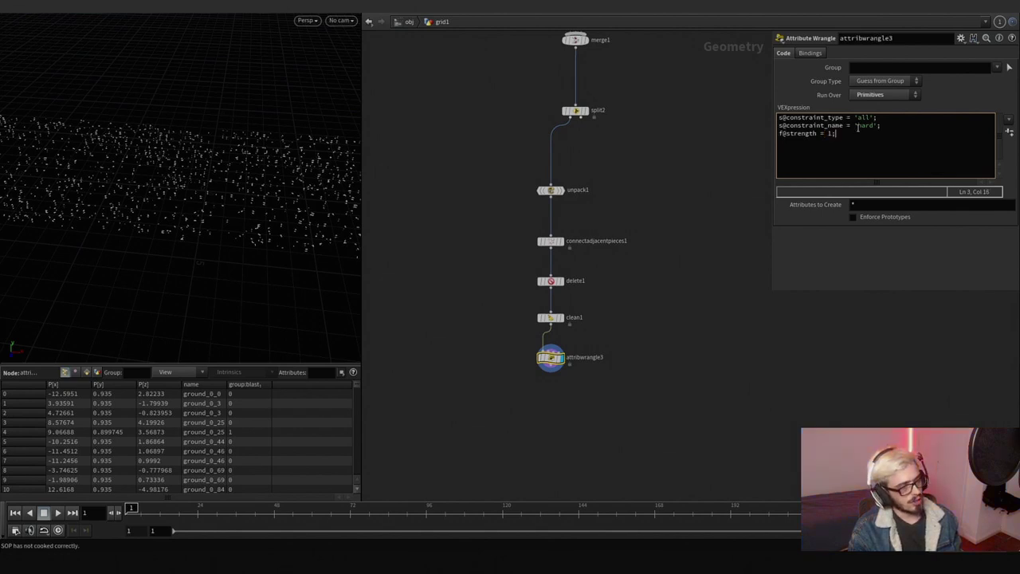
text(= 1;)
key(ctrl+a)
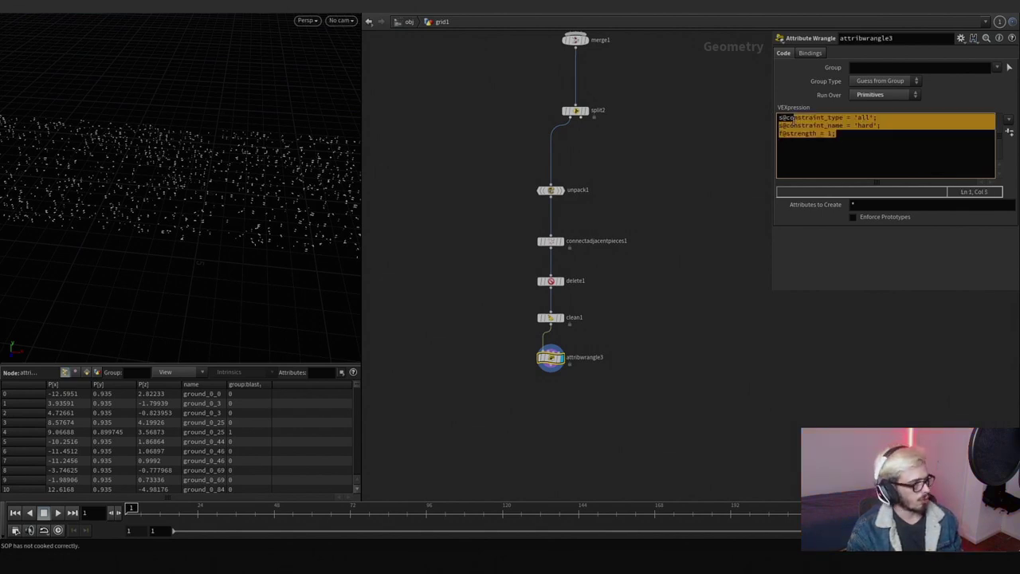
key(Right)
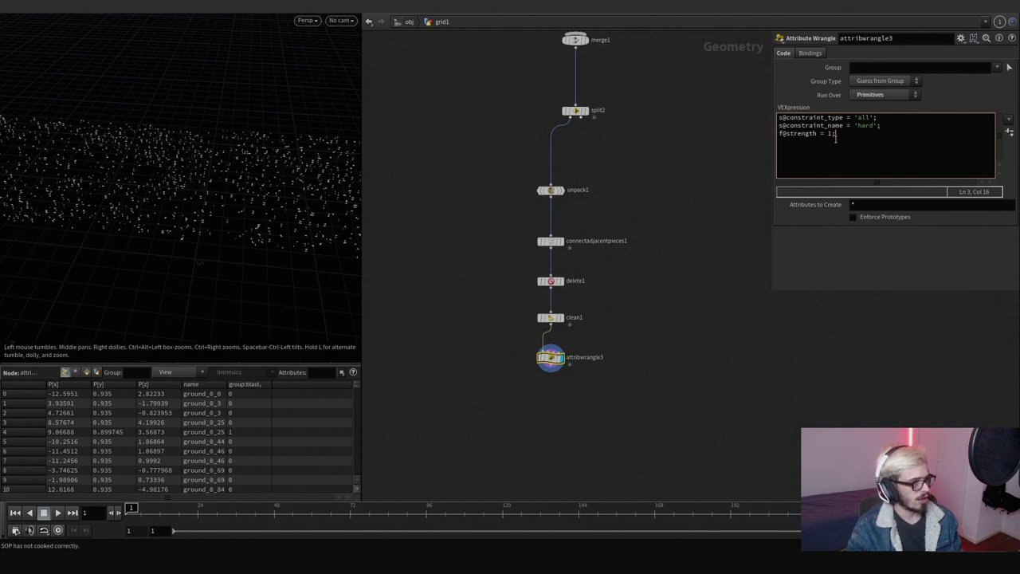
drag(835, 137, 767, 119)
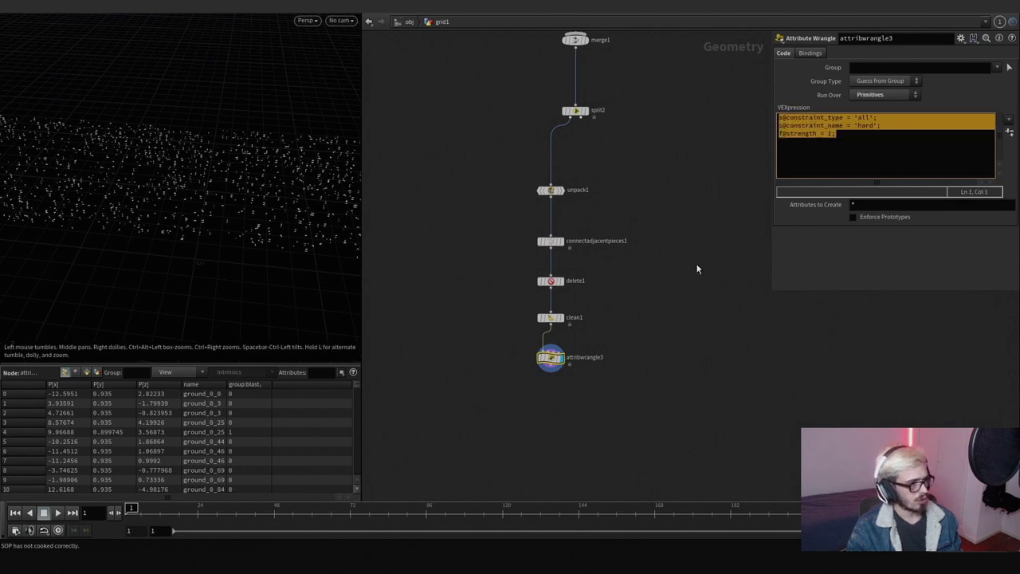
click(842, 135)
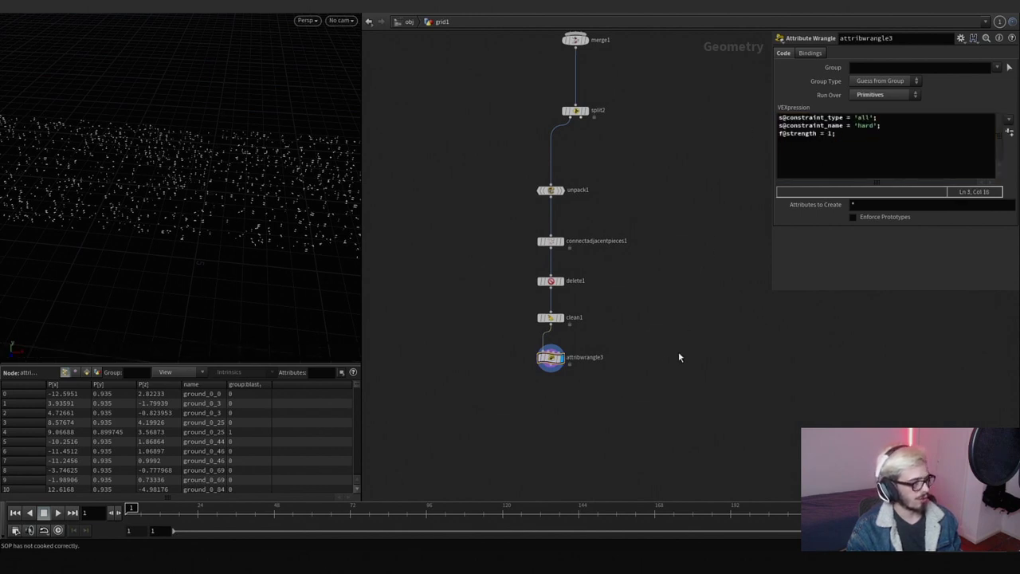
click(87, 373)
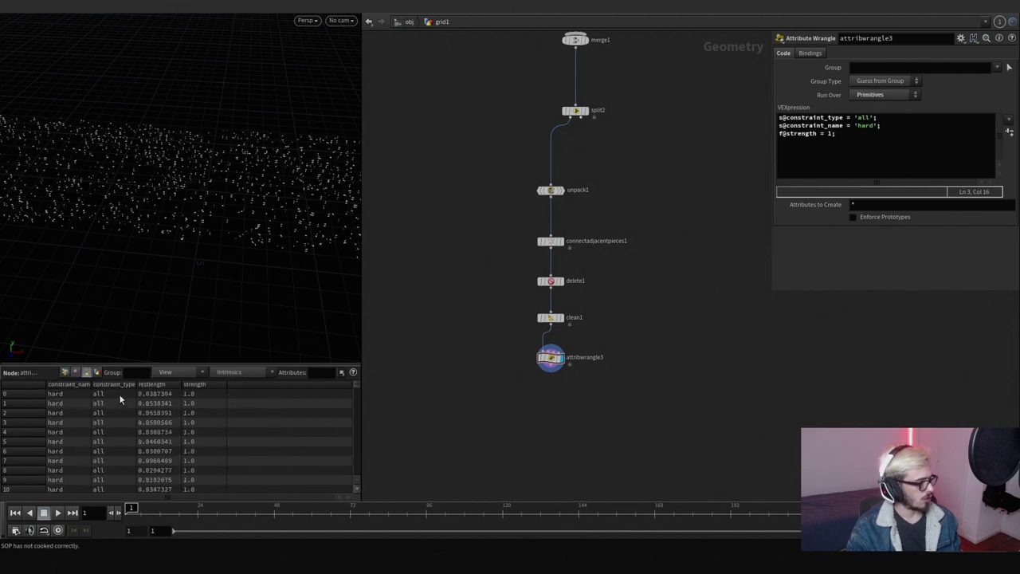
Step: Connect attribwrangle3 to a new Merge node below it and lay out the chain from unpack1 to attribwrangle3 evenly
middle_drag(579, 388, 566, 380)
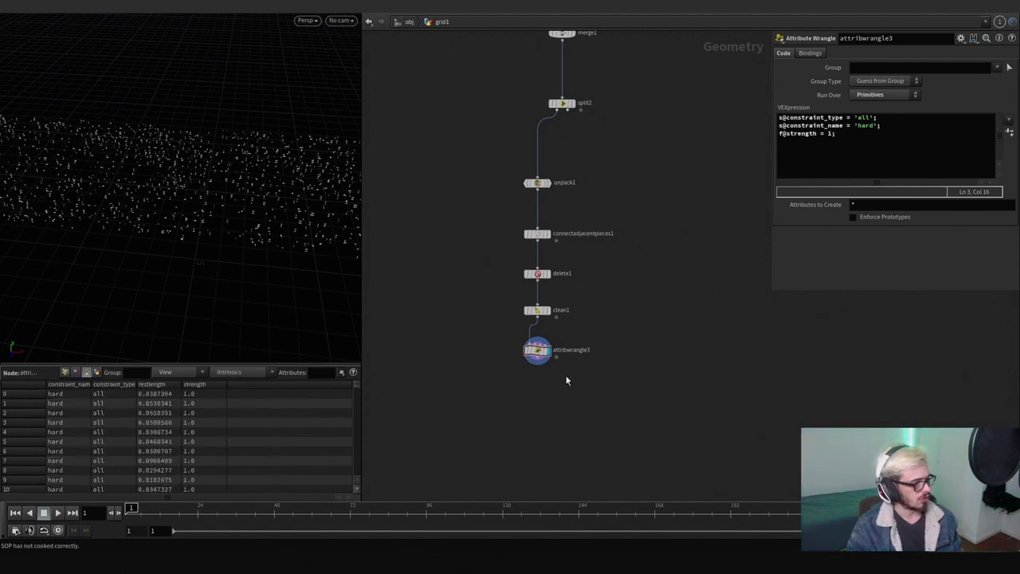
key(Tab)
text(merge)
key(Return)
click(584, 393)
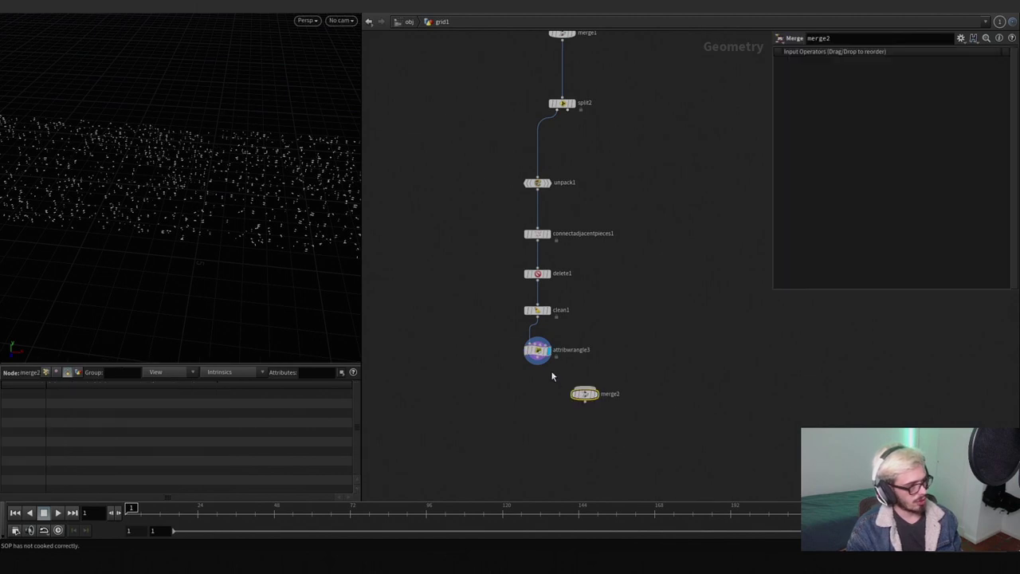
drag(584, 391, 588, 409)
drag(596, 165, 509, 378)
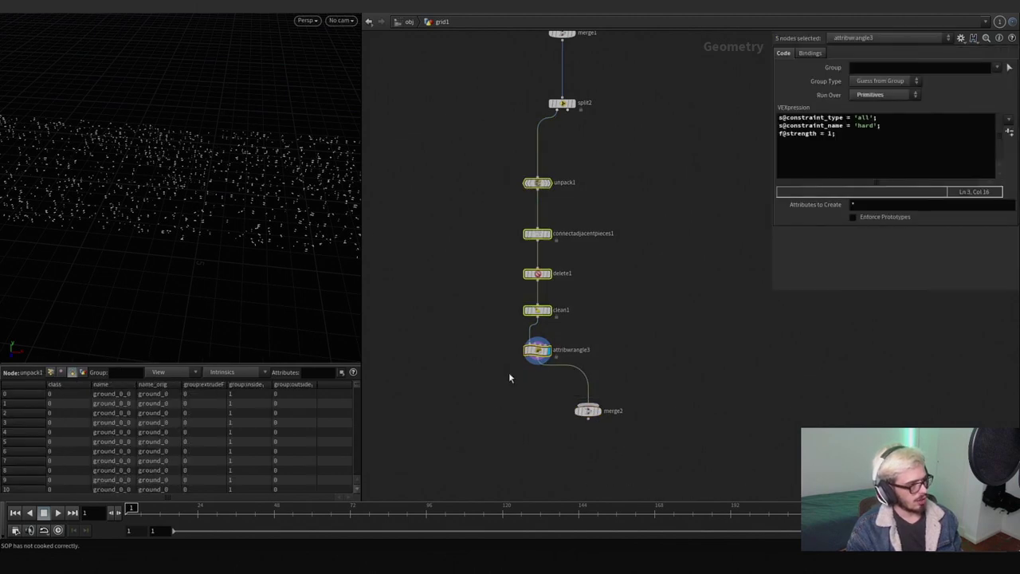
key(shift+l)
Step: Connect a Null node to split2's second output, display it and position it just below the split
drag(563, 110, 618, 122)
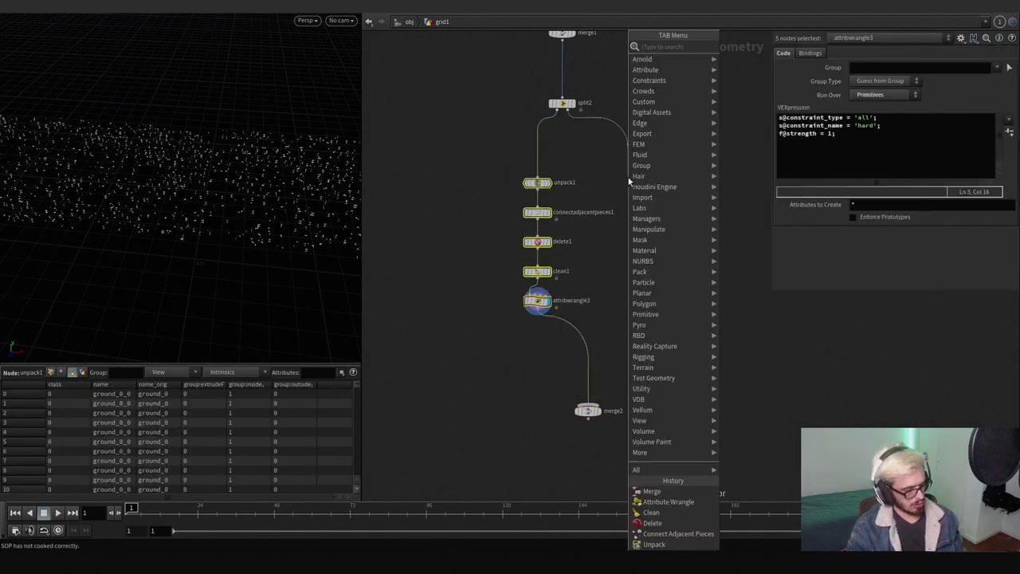
text(null)
key(Return)
click(626, 175)
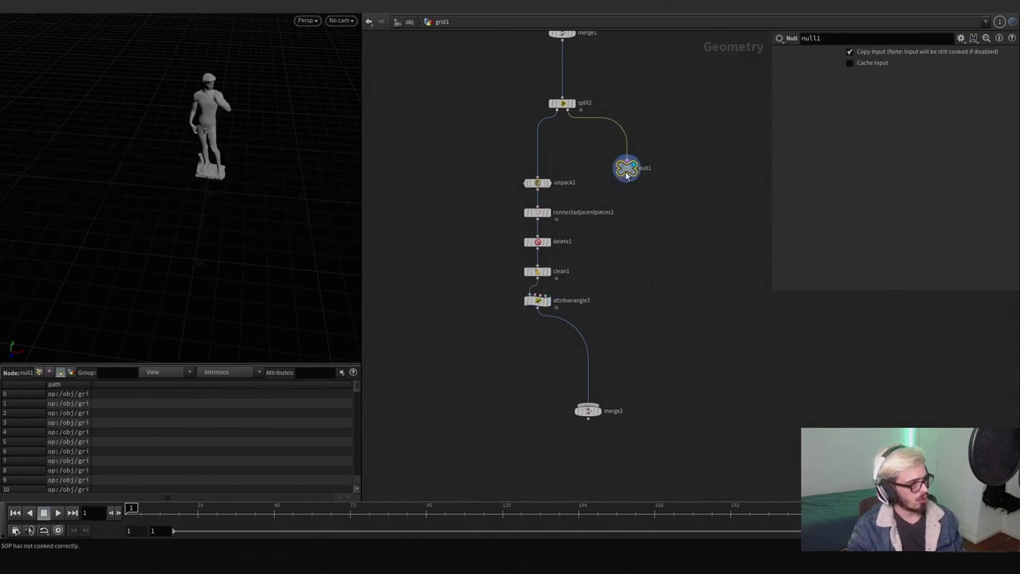
drag(625, 170, 622, 152)
Step: Duplicate connectadjacentpieces1 beneath null1, wire it to null1's output and display it
drag(547, 212, 623, 164)
click(641, 212)
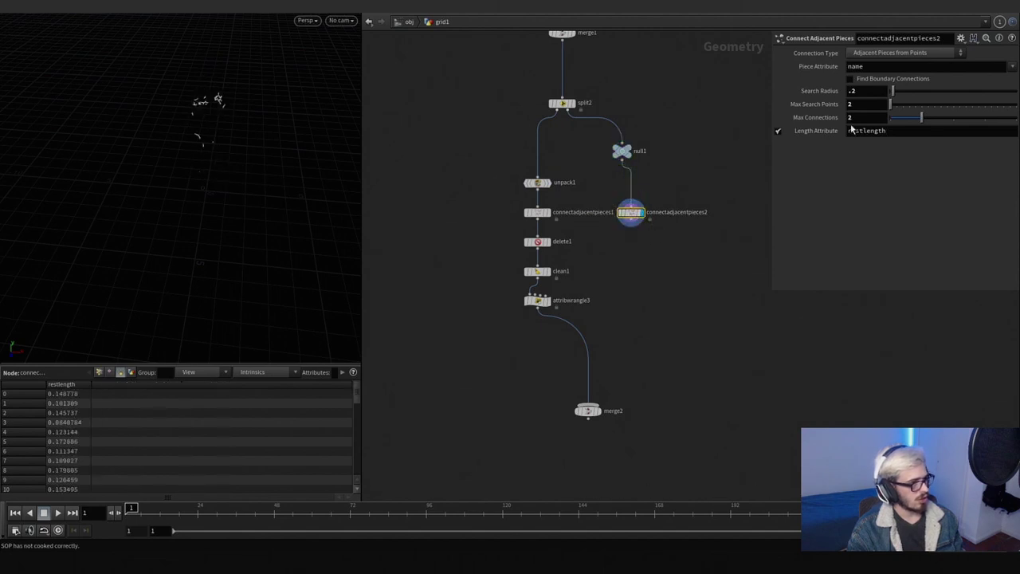
Step: Set connectadjacentpieces2's search radius to 3.54, max search points to 186 and max connections to 3
drag(914, 91, 1016, 118)
drag(928, 121, 950, 122)
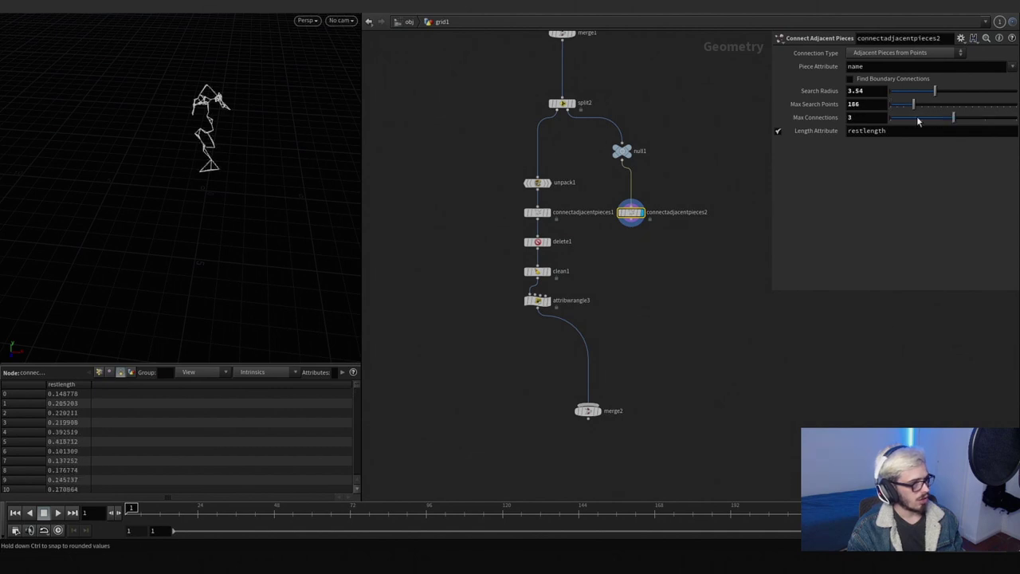
drag(263, 163, 200, 119)
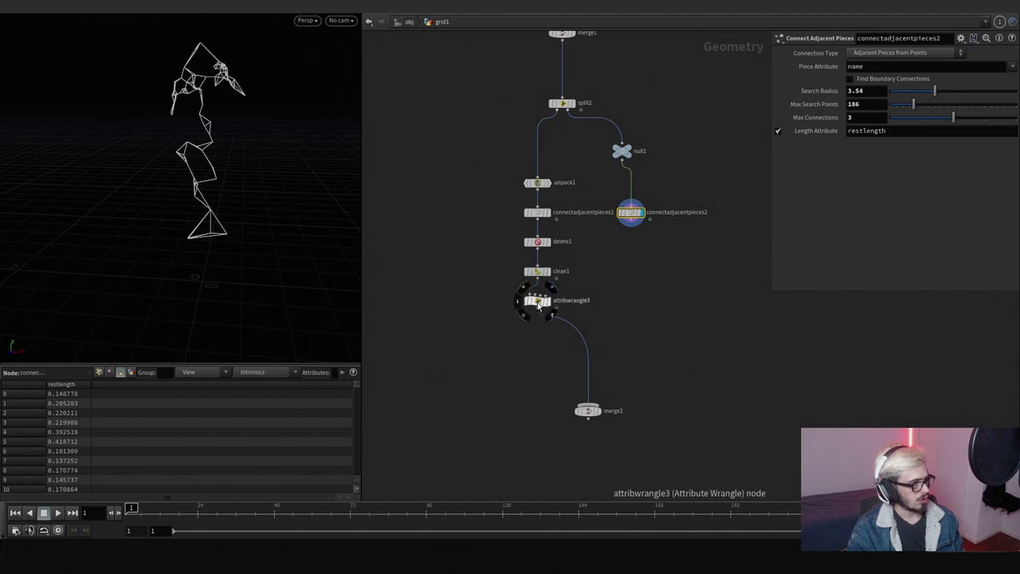
Step: Duplicate attribwrangle3 below connectadjacentpieces2, wired to its output, and change the copy's constraint_name value to 'glue'
alt+drag(538, 300, 629, 253)
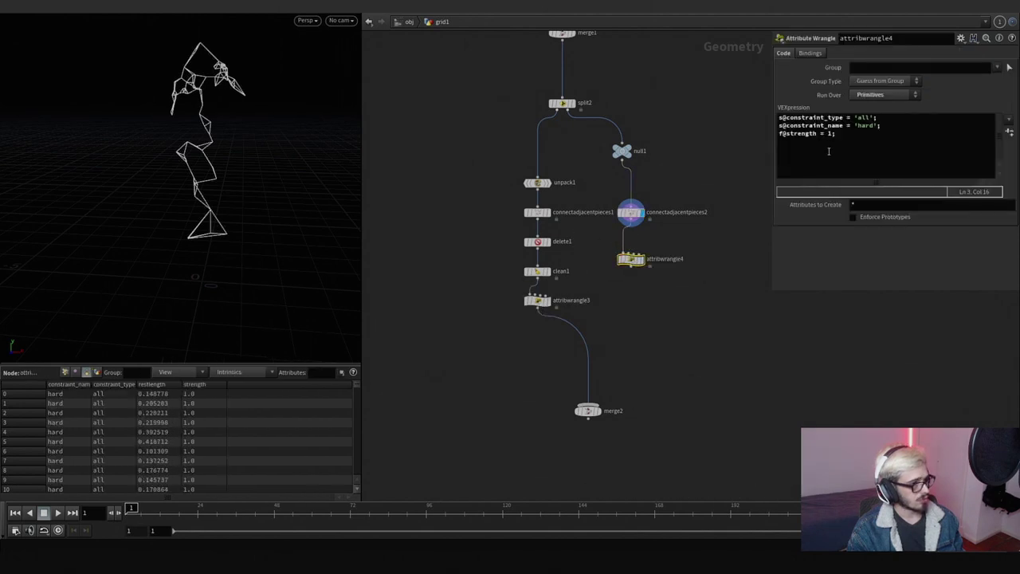
double_click(864, 126)
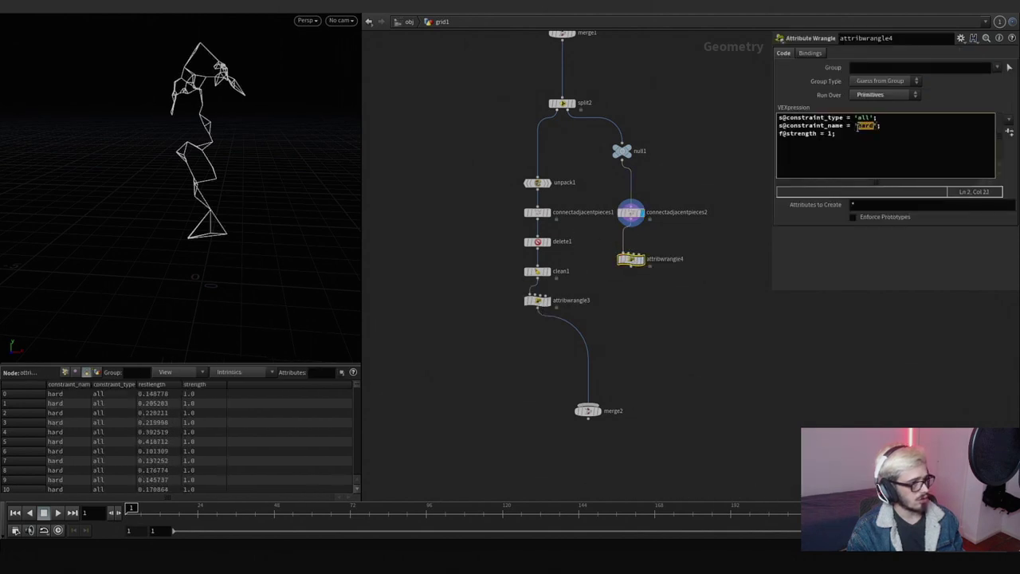
text(glue)
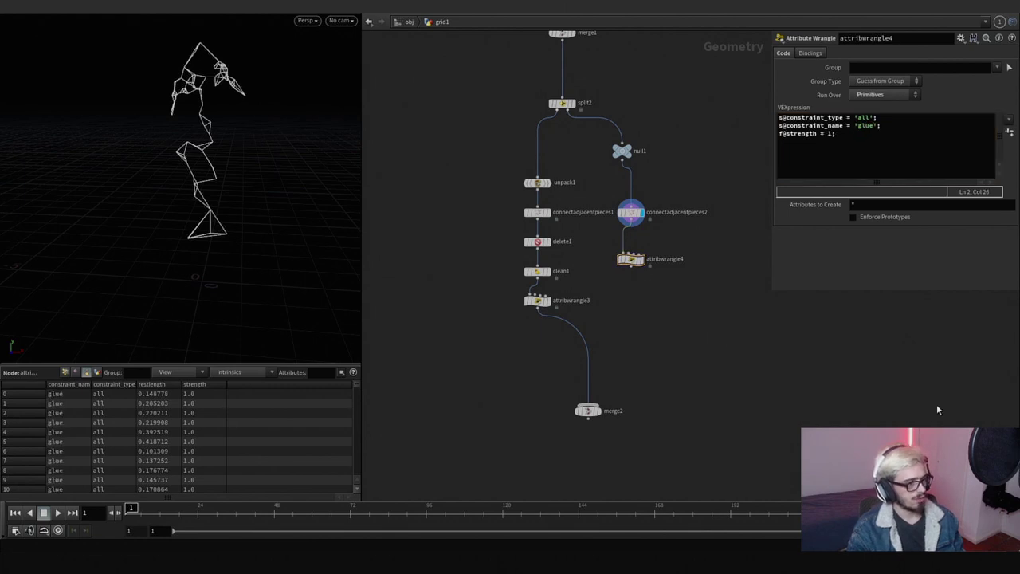
Step: Connect attribwrangle4 to merge2 as its second input and display the merged constraints
click(630, 259)
click(630, 268)
click(587, 407)
click(598, 412)
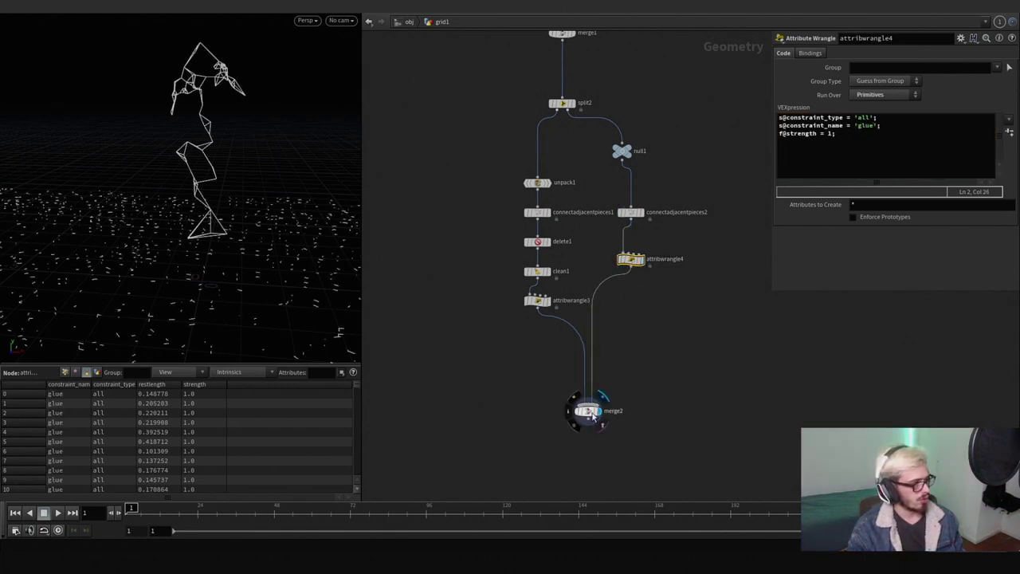
drag(144, 239, 239, 239)
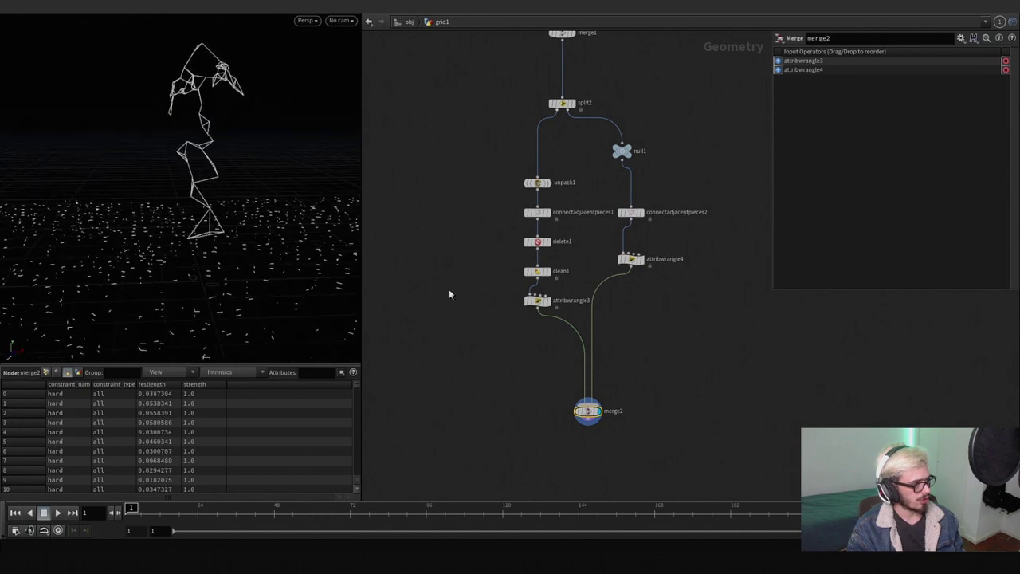
Step: Insert a Color node into the wire between attribwrangle4 and merge2, placed below attribwrangle4
key(Tab)
key(Return)
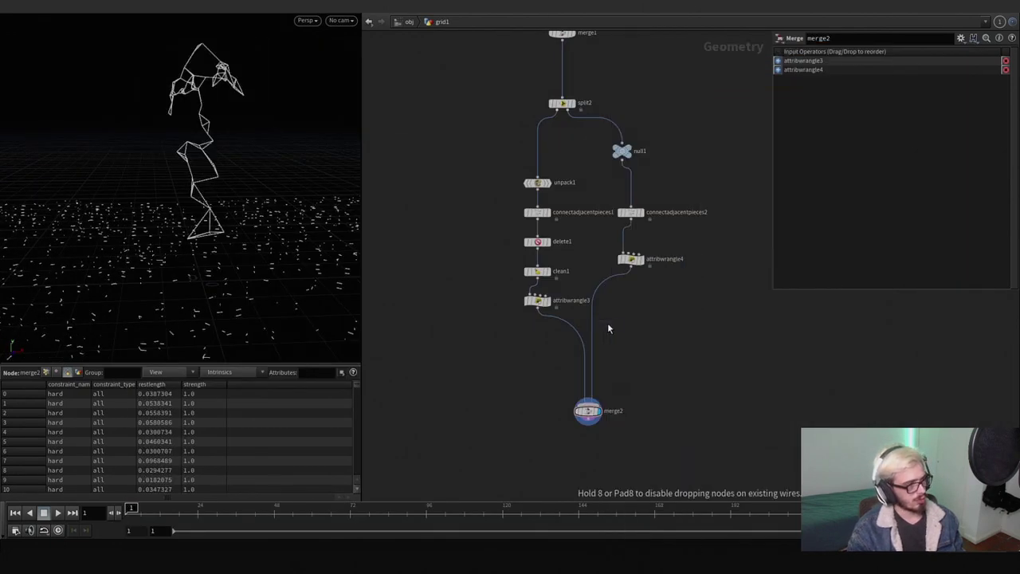
key(Tab)
key(Escape)
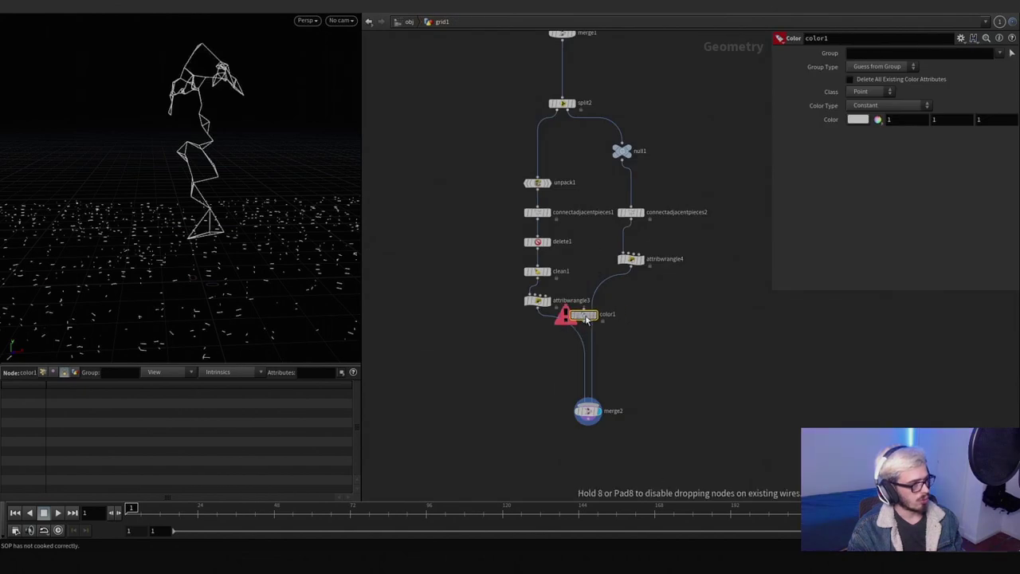
click(590, 321)
drag(590, 321, 637, 321)
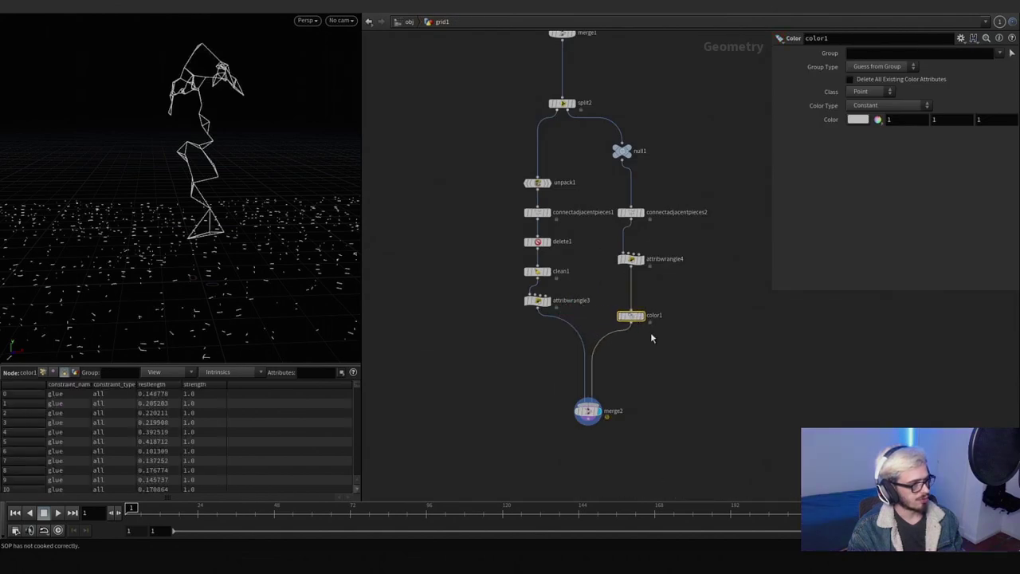
Step: Set the color1 node's constant colour to pure red (FF0000)
click(861, 120)
click(820, 51)
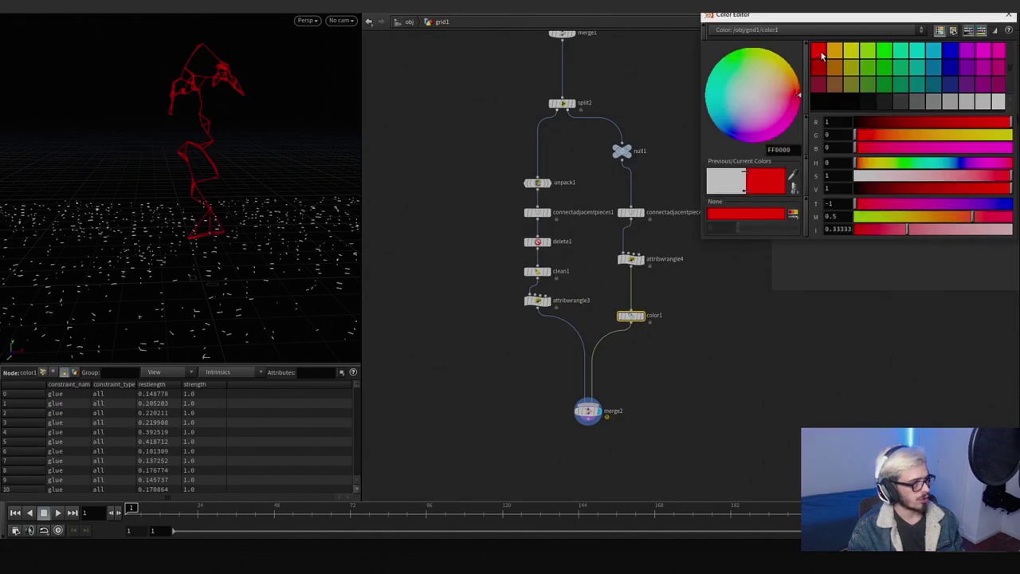
click(1009, 14)
drag(199, 303, 214, 267)
Step: Add a Null node below merge2, display it and rename it OUT_CON
middle_drag(621, 384, 614, 330)
key(Tab)
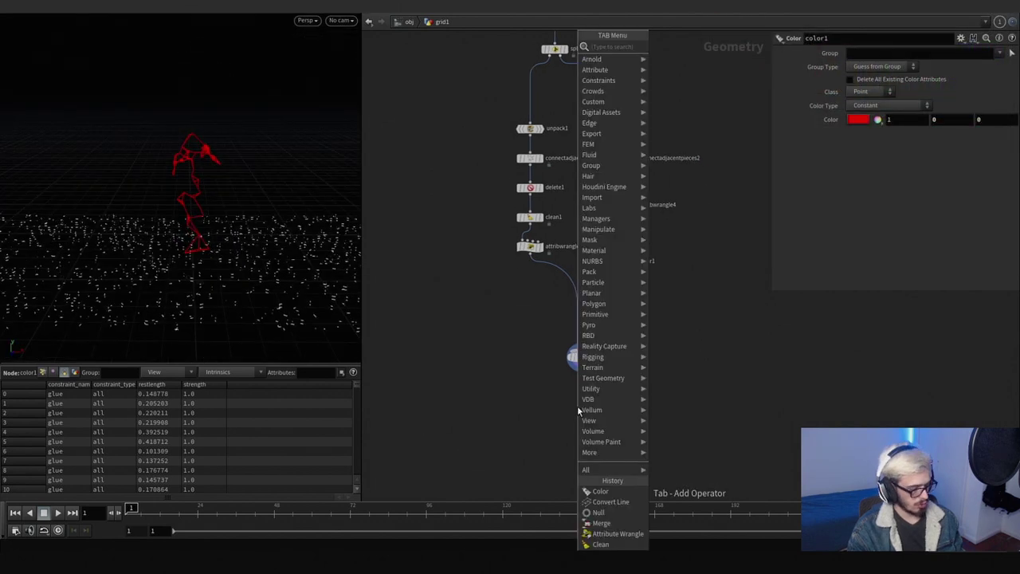
text(nul)
key(Return)
click(579, 412)
key(F2)
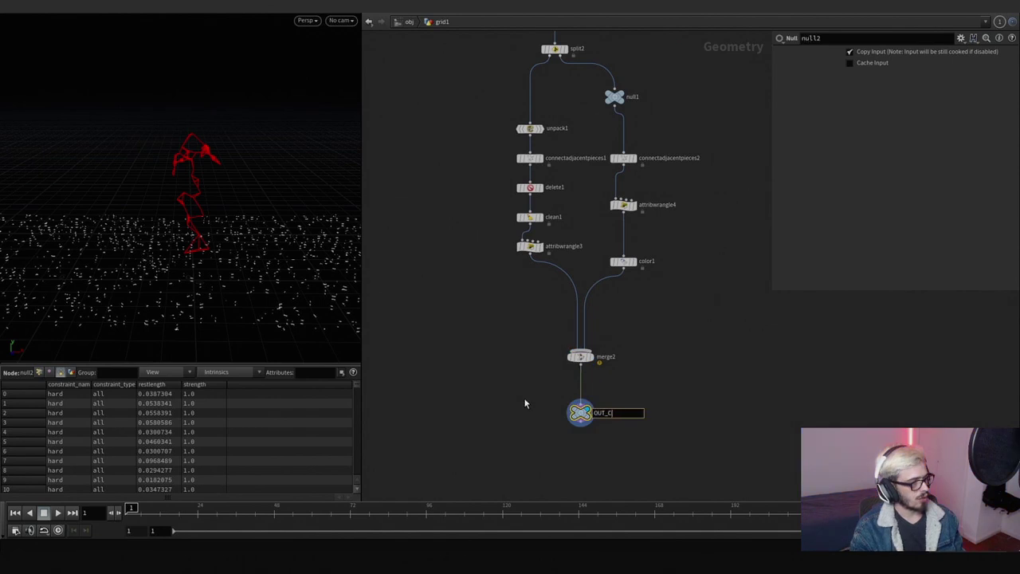
text(OUT_CON)
key(Return)
Step: Enclose the whole constraint network, from the three object merges down to OUT_CON, in a network box
scroll(658, 354, down, 5)
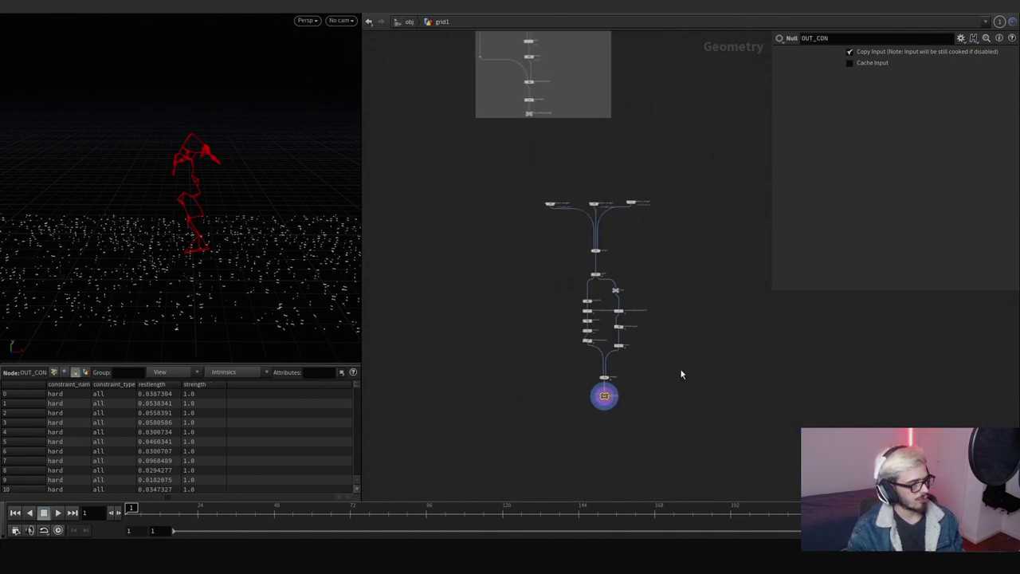
middle_drag(640, 401, 708, 398)
middle_click(611, 311)
scroll(478, 189, down, 4)
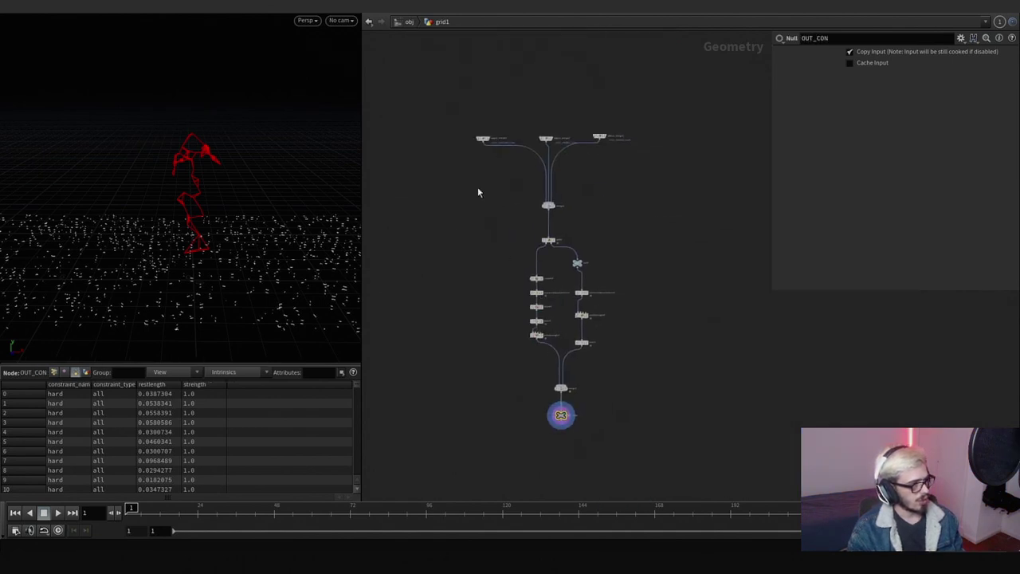
scroll(607, 314, up, 3)
drag(636, 376, 420, 120)
key(shift+o)
click(665, 290)
middle_drag(665, 290, 610, 330)
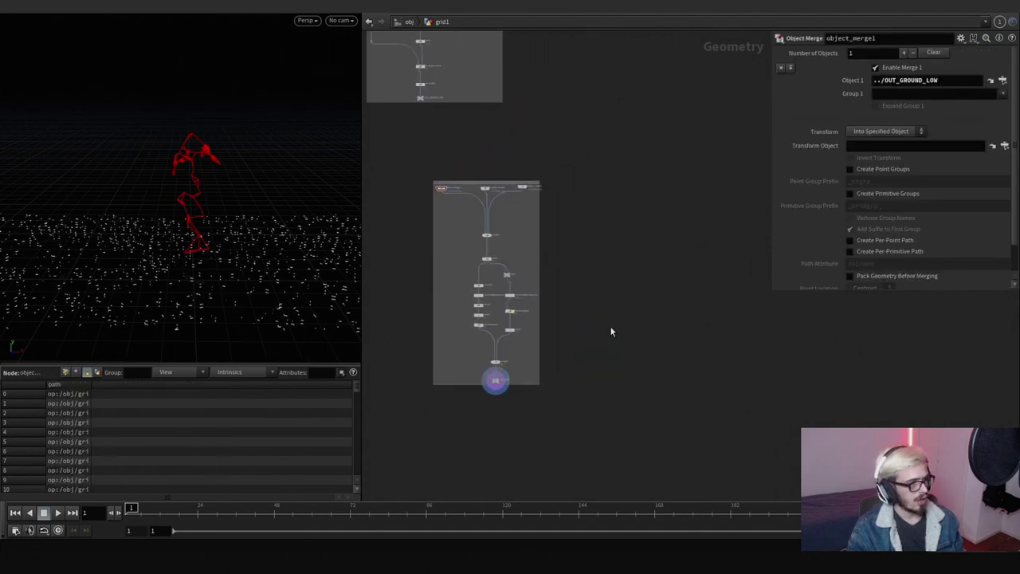
Step: Paste copies of object_merge1 and object_merge2 into empty space outside the network box and display the OUT_GROUND_LOW copy
scroll(610, 330, up, 3)
middle_drag(686, 267, 622, 262)
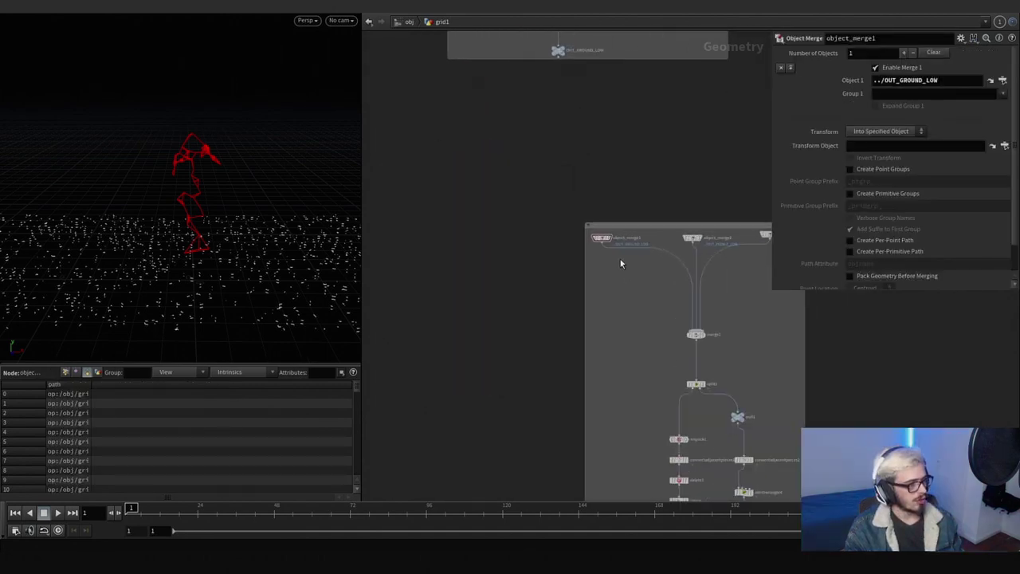
scroll(620, 260, down, 3)
scroll(577, 221, up, 5)
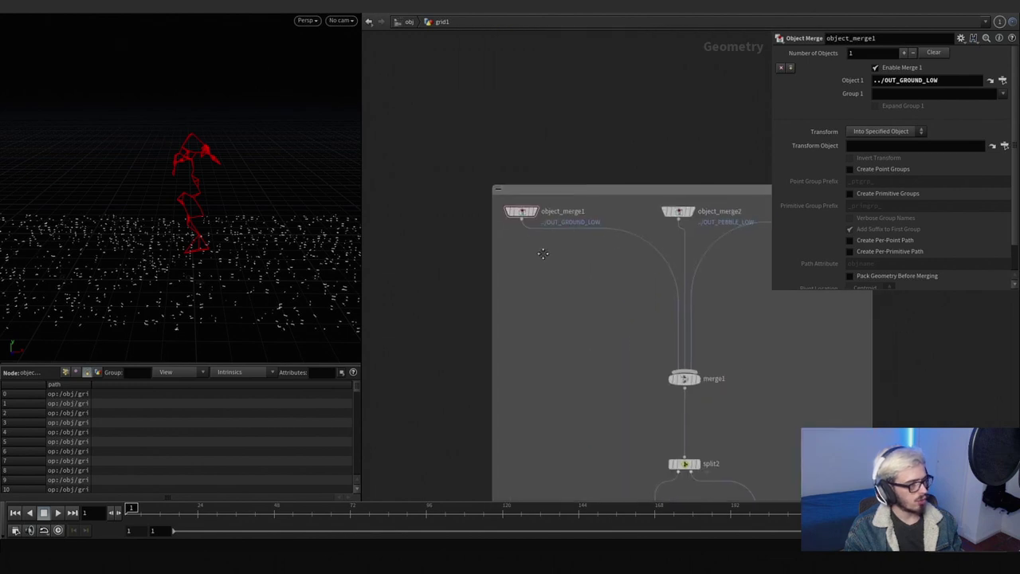
drag(515, 246, 678, 203)
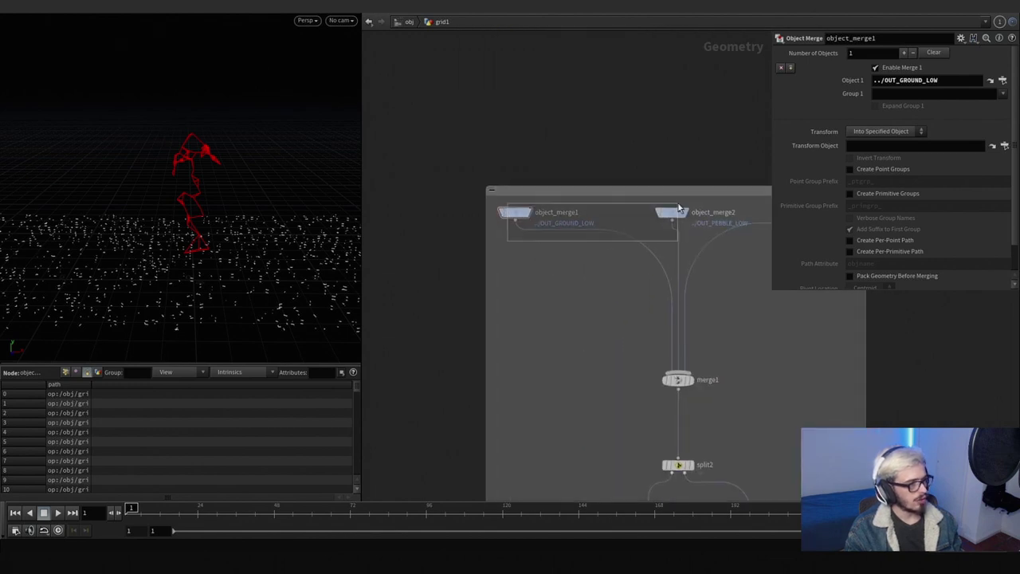
key(ctrl+c)
key(h)
scroll(470, 231, up, 2)
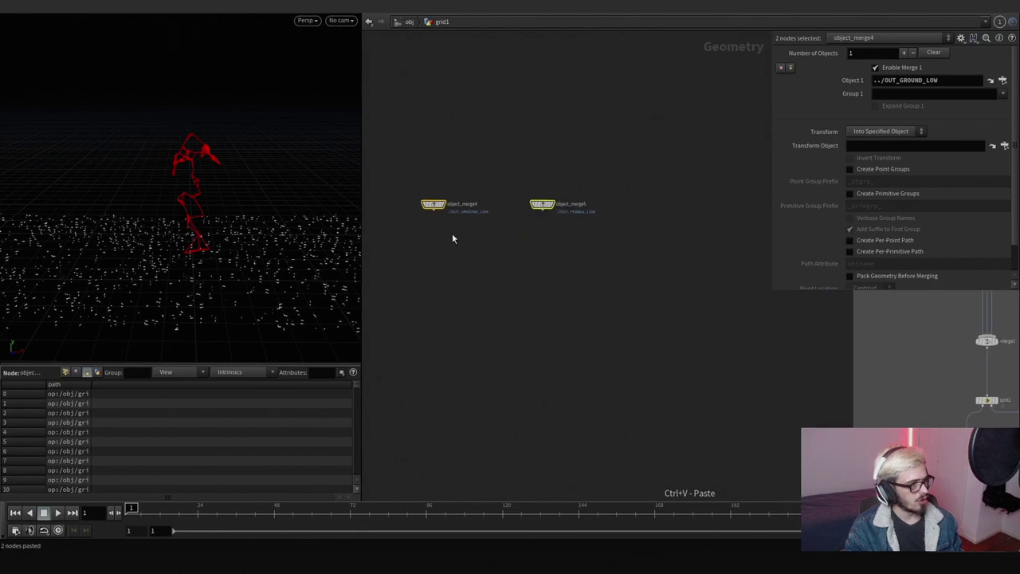
click(447, 209)
scroll(286, 242, down, 2)
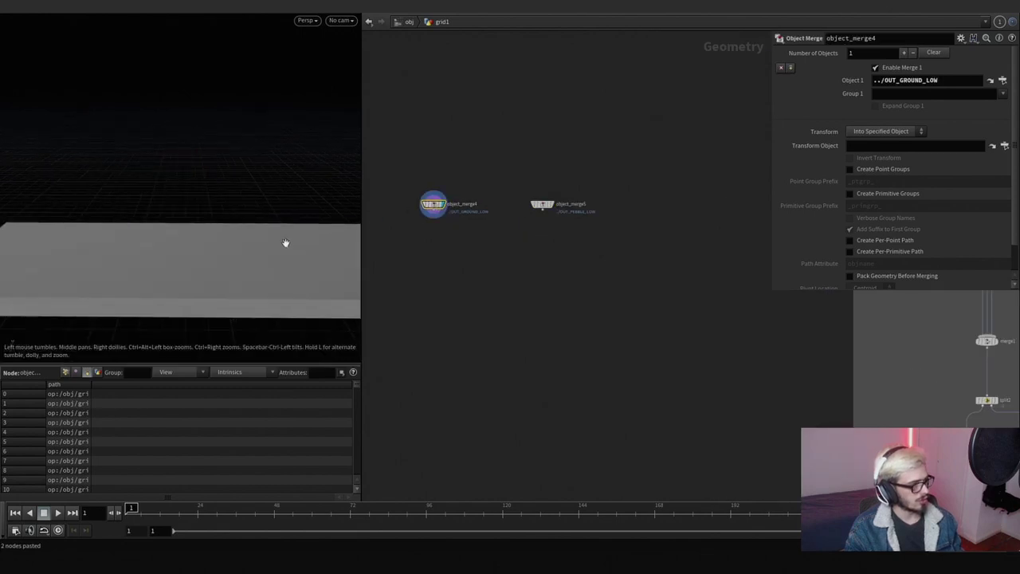
Step: Add an Unpack node below object_merge4, wire it to that node's output and display it
key(Tab)
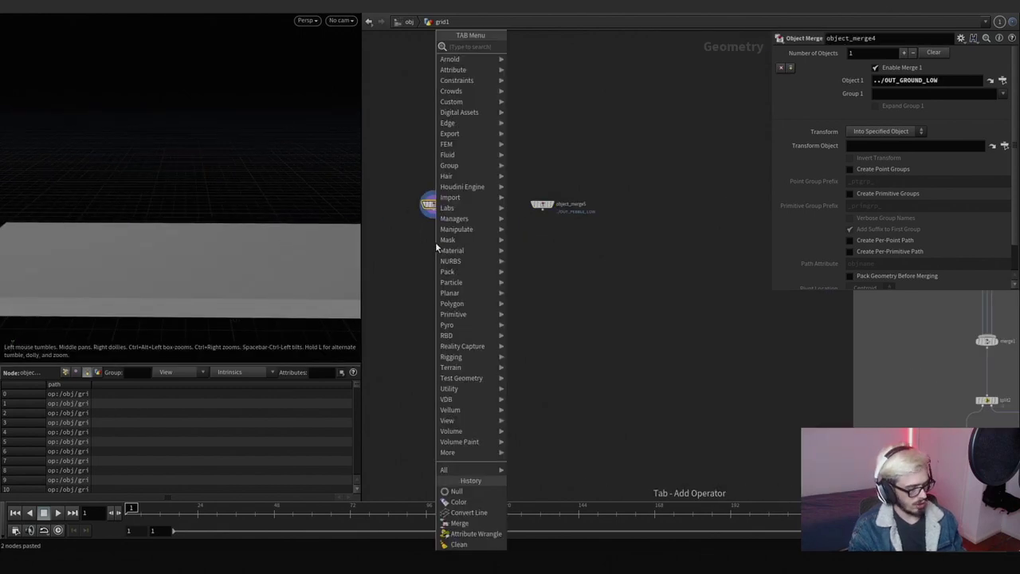
text(unp)
key(Return)
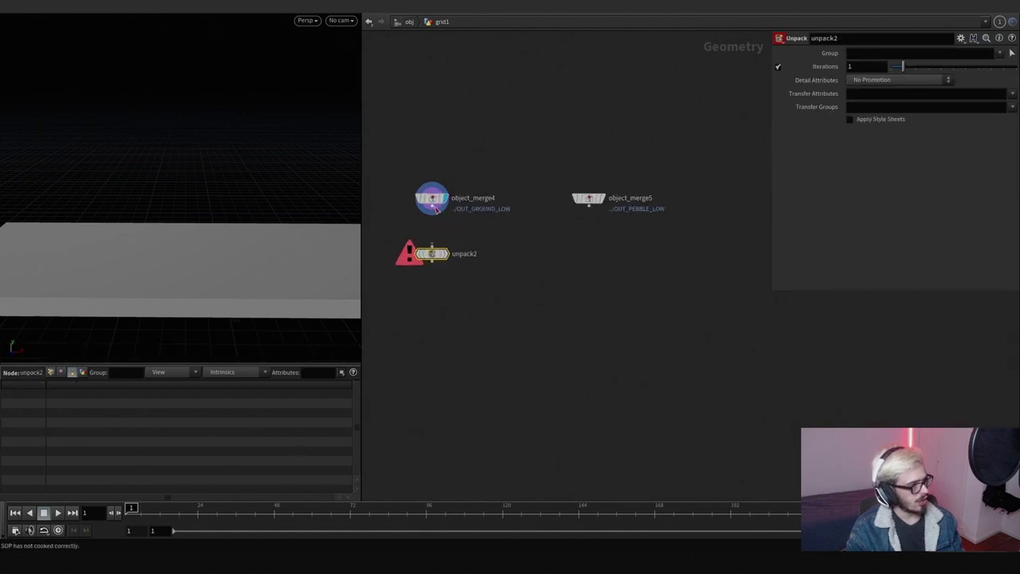
click(432, 211)
click(432, 245)
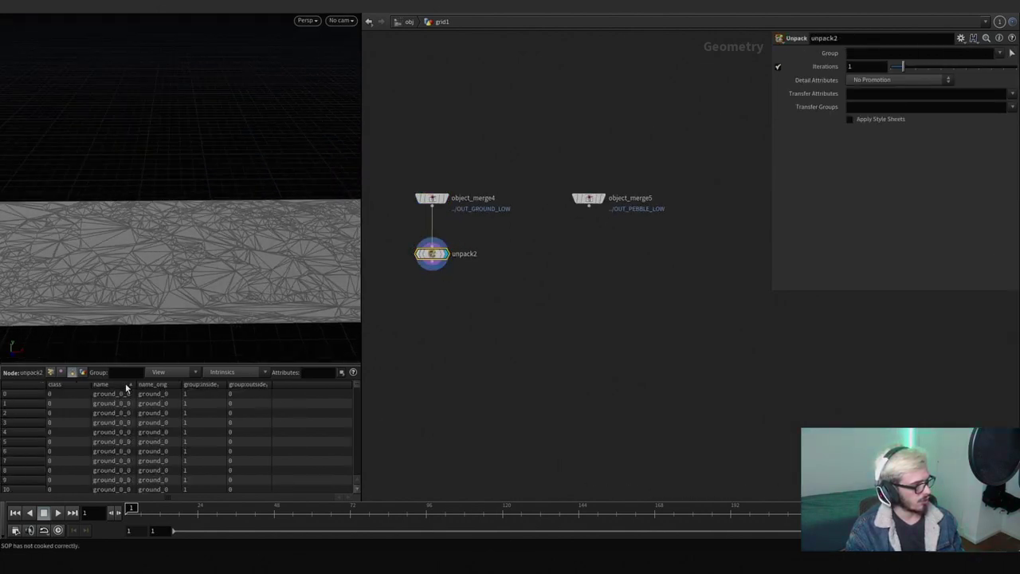
Step: Add a For-Each Named Primitive loop beneath unpack2, wired to its output, and align the loop under it
key(Tab)
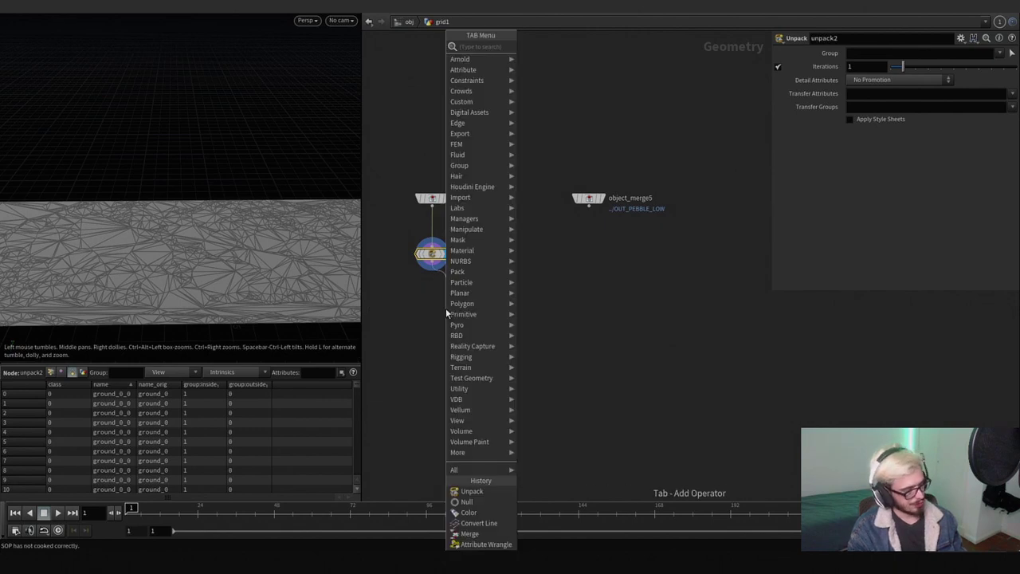
text(fg)
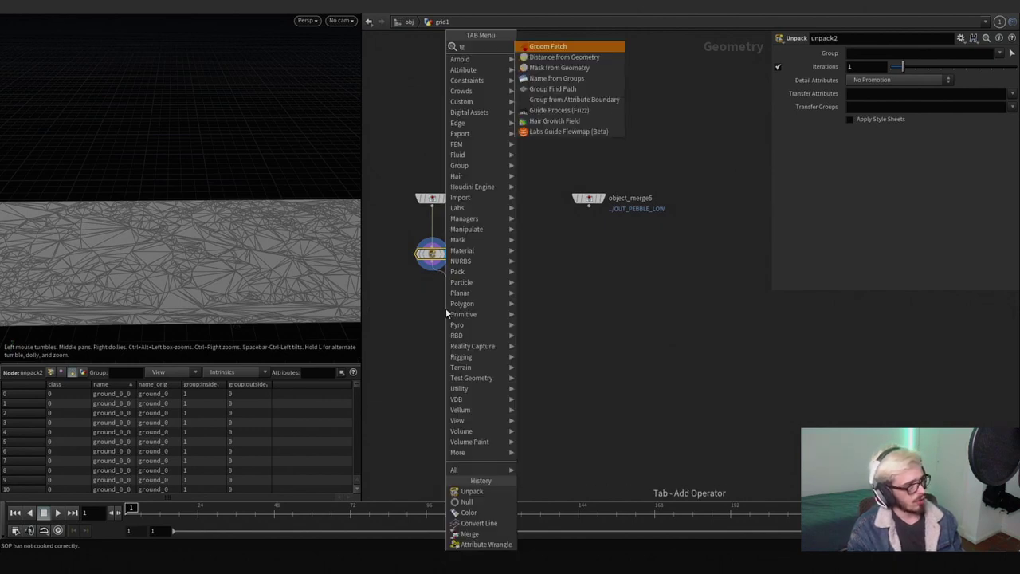
key(BackSpace)
text(en)
key(Return)
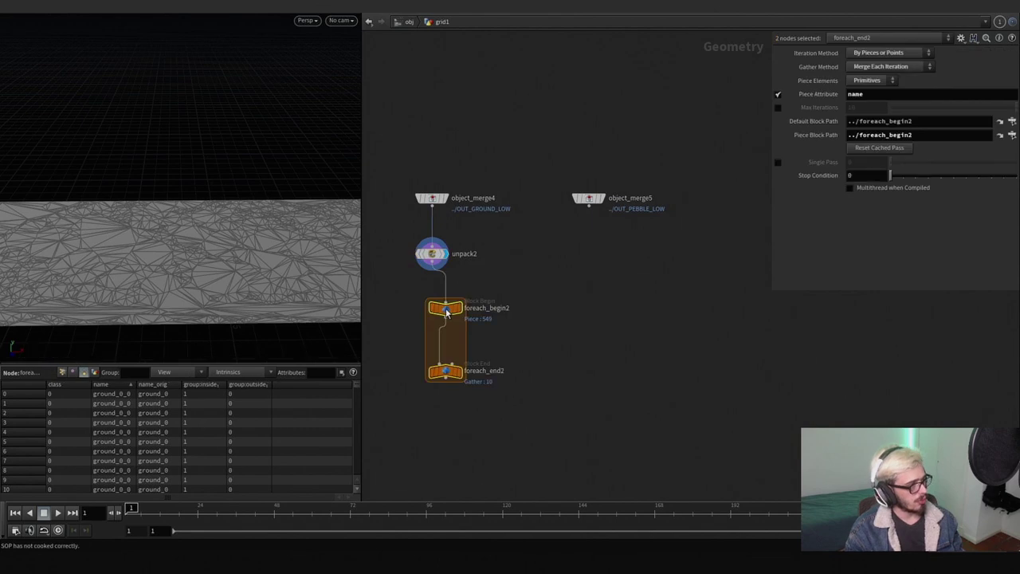
click(445, 312)
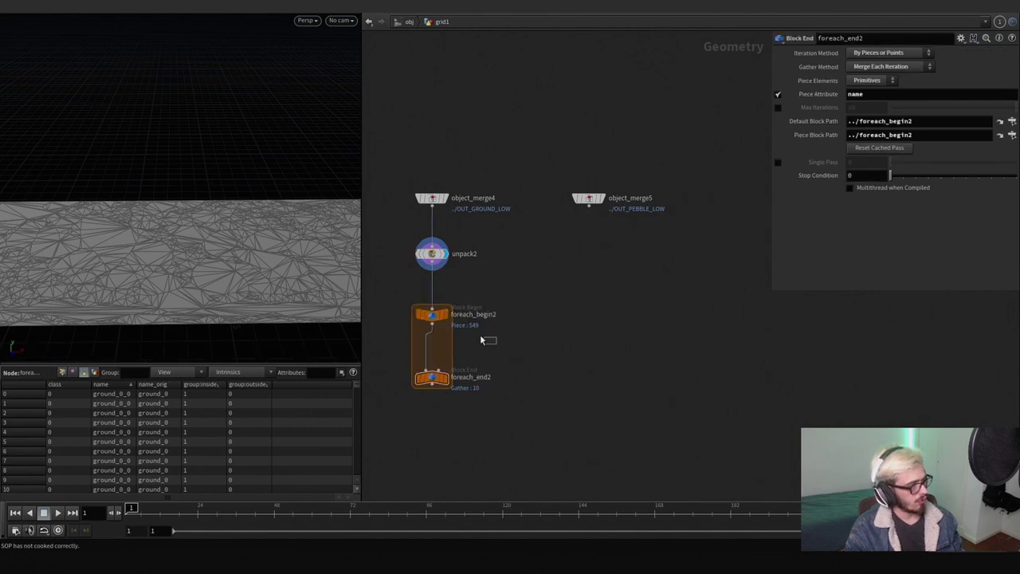
Step: Display the for-each block's end node and enable its Single Pass option at iteration 0 to isolate one ground piece
click(440, 317)
click(448, 378)
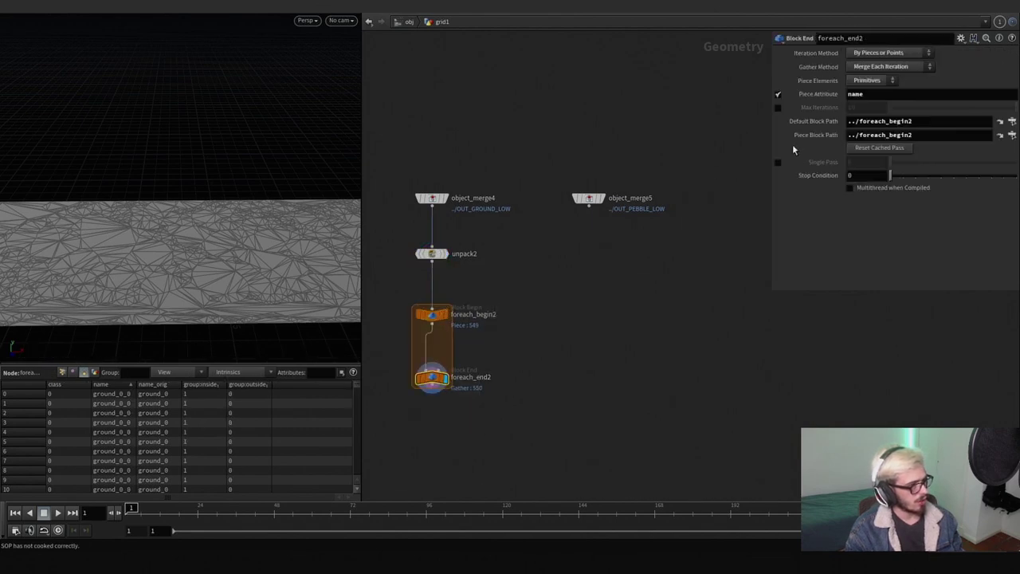
drag(312, 243, 207, 248)
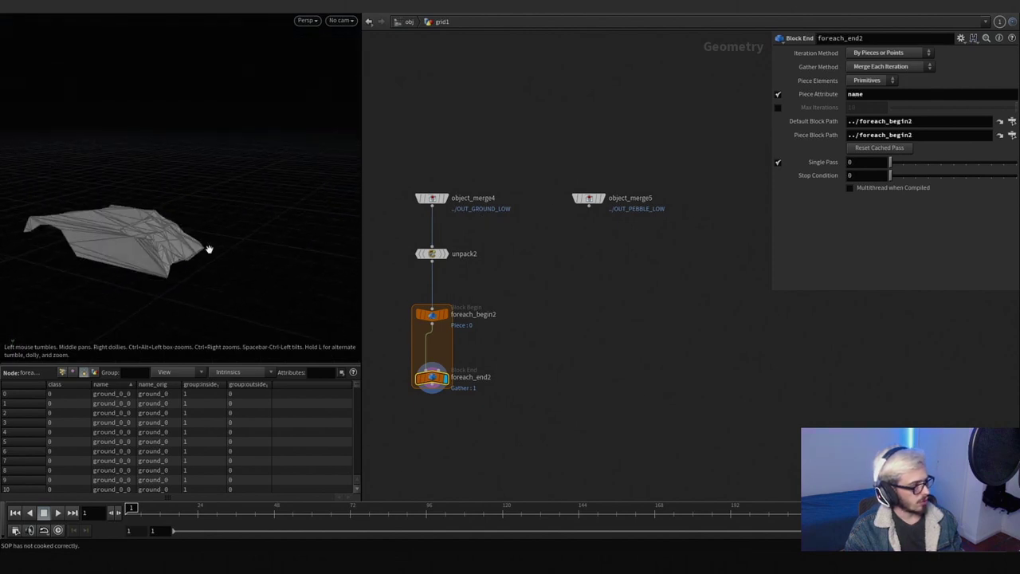
Step: Make room inside the for-each loop and insert a VDB from Polygons node after the block's begin node
middle_drag(506, 383, 530, 305)
drag(467, 316, 467, 388)
key(Tab)
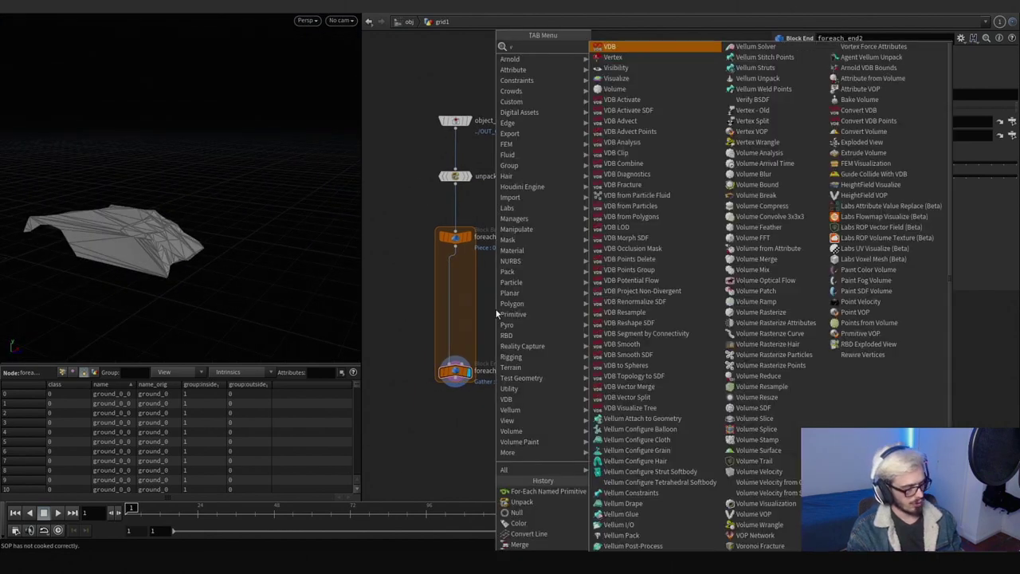
text(from)
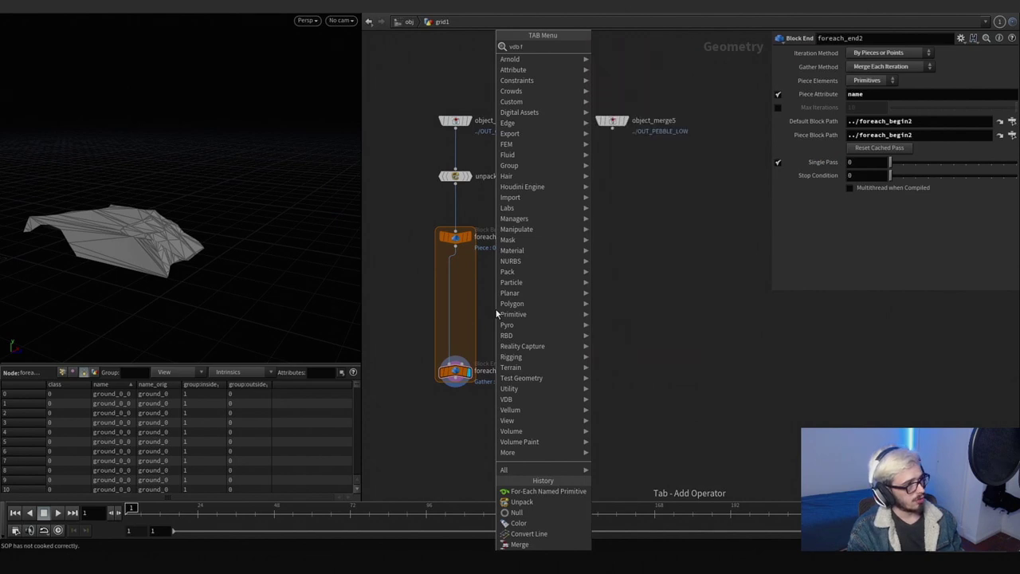
key(Down)
key(Down)
key(Return)
click(496, 312)
drag(496, 312, 457, 293)
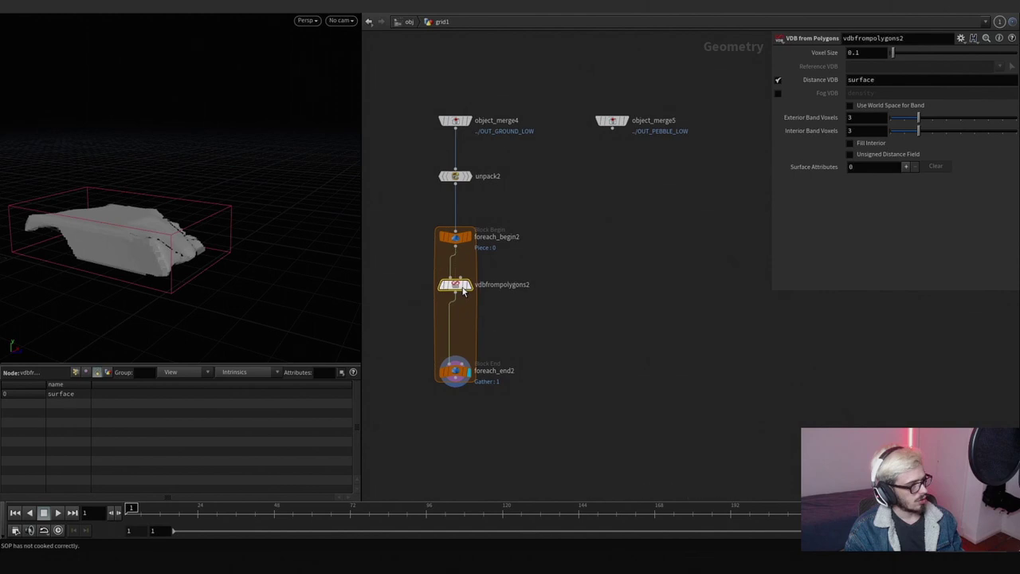
Step: Insert a Convert VDB node after the VDB from Polygons node, set it to convert to Polygons and display it
key(Tab)
text(conve)
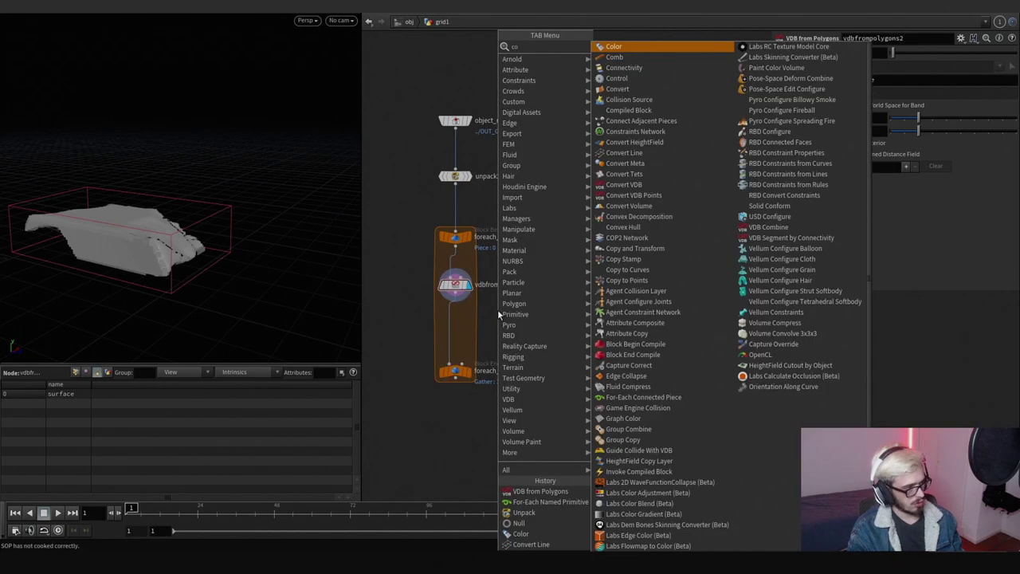
key(Down)
key(Down)
key(Down)
key(Down)
key(Down)
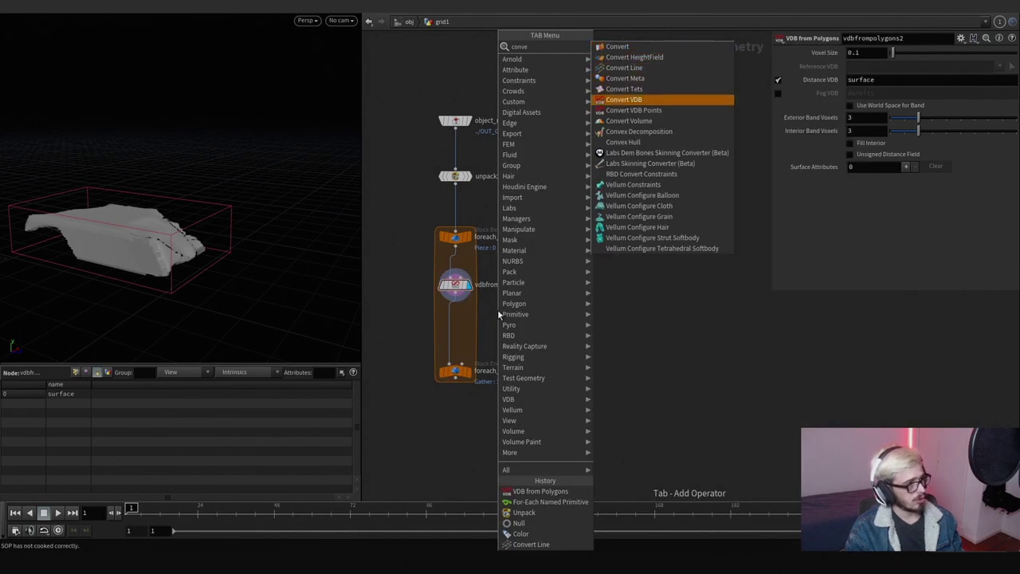
key(Return)
click(483, 321)
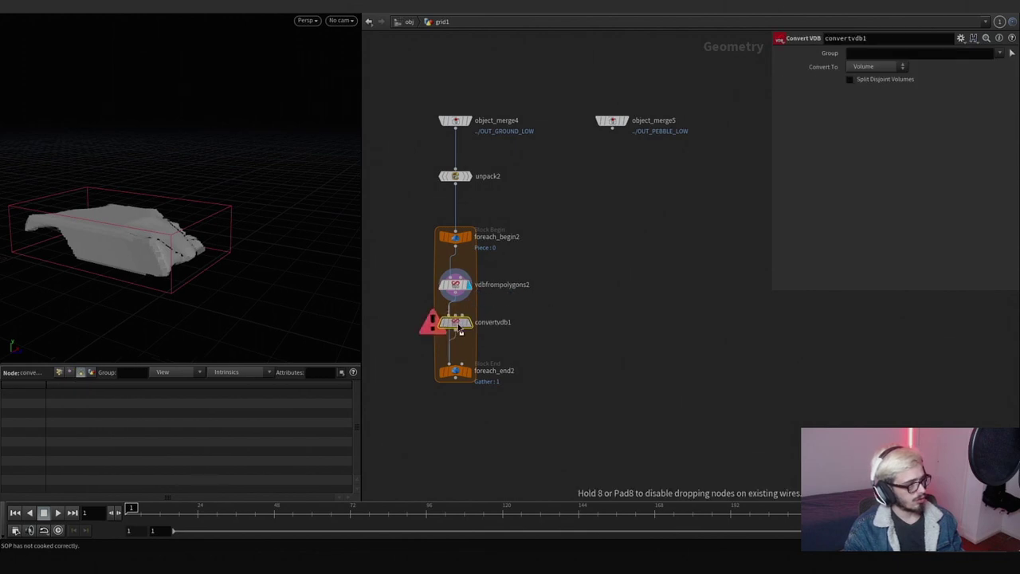
click(864, 67)
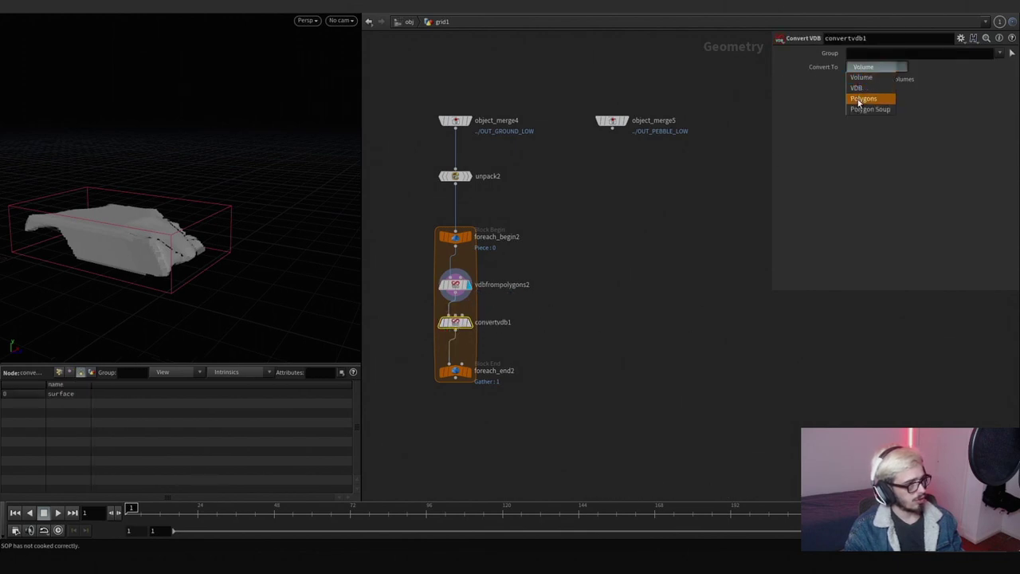
click(863, 98)
scroll(451, 319, up, 3)
click(471, 320)
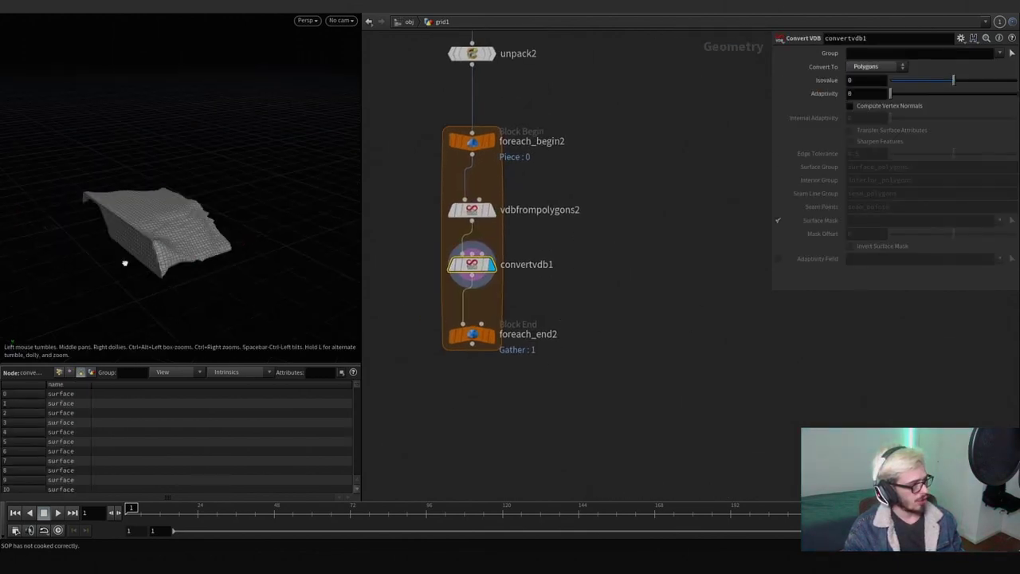
Step: Insert and display a Smooth node after the Convert VDB node and set its strength to 33.5
drag(472, 334, 472, 385)
key(Tab)
text(smo)
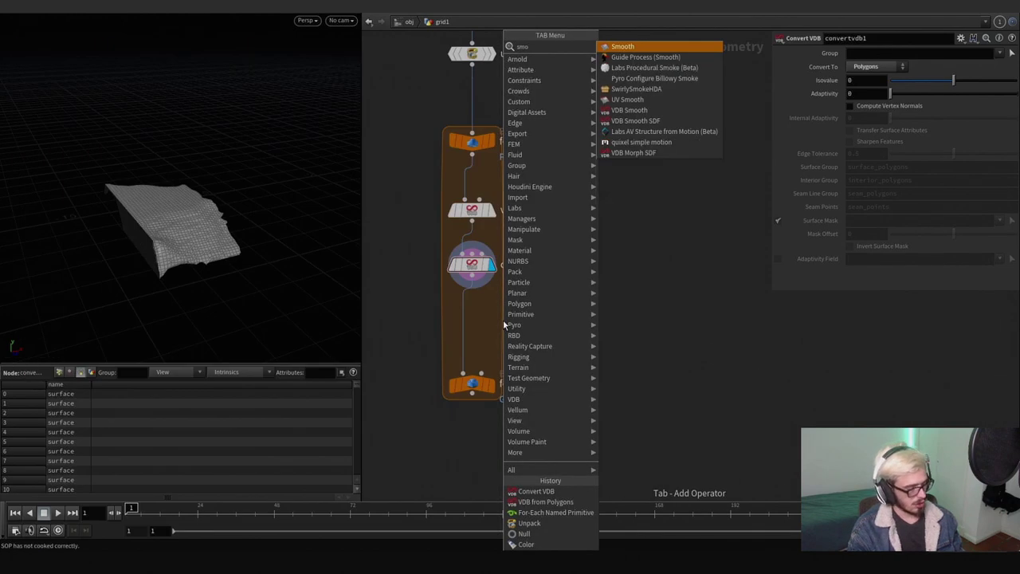
text(t)
key(BackSpace)
key(Return)
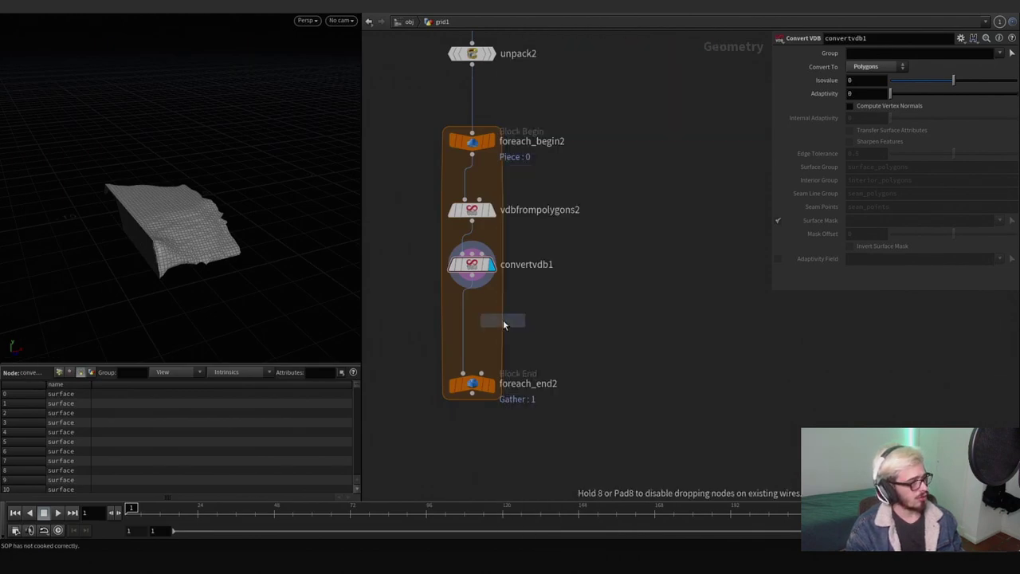
click(503, 320)
drag(506, 323, 474, 323)
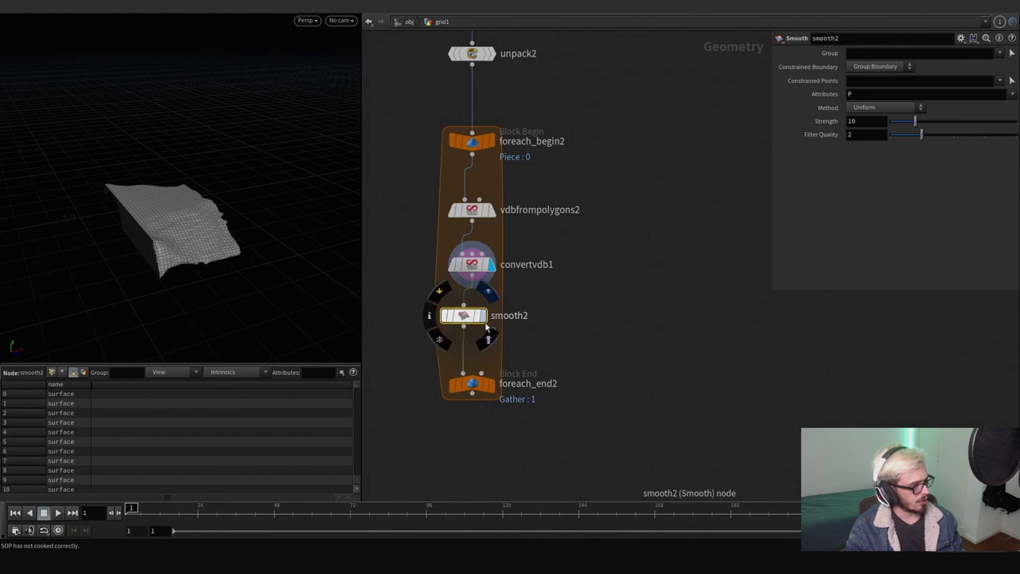
click(492, 319)
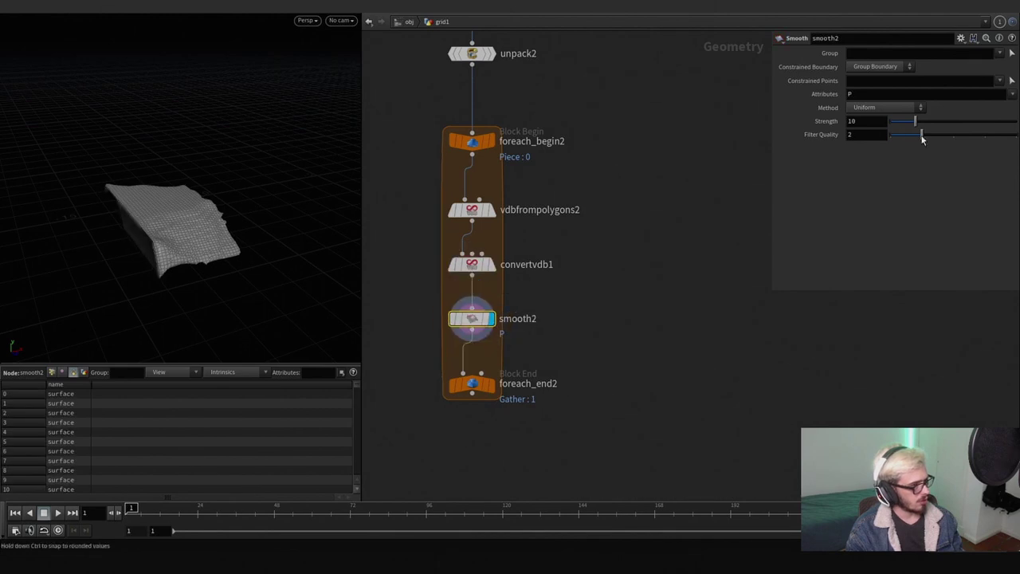
drag(921, 121, 918, 122)
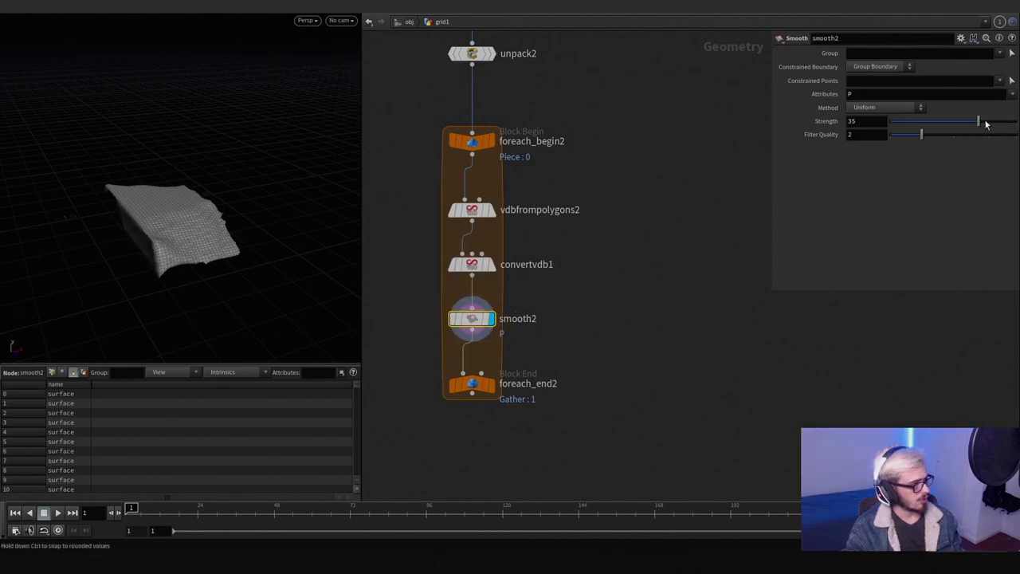
Step: Extend the for-each loop and insert a Normal node after the Smooth node
drag(474, 385, 474, 457)
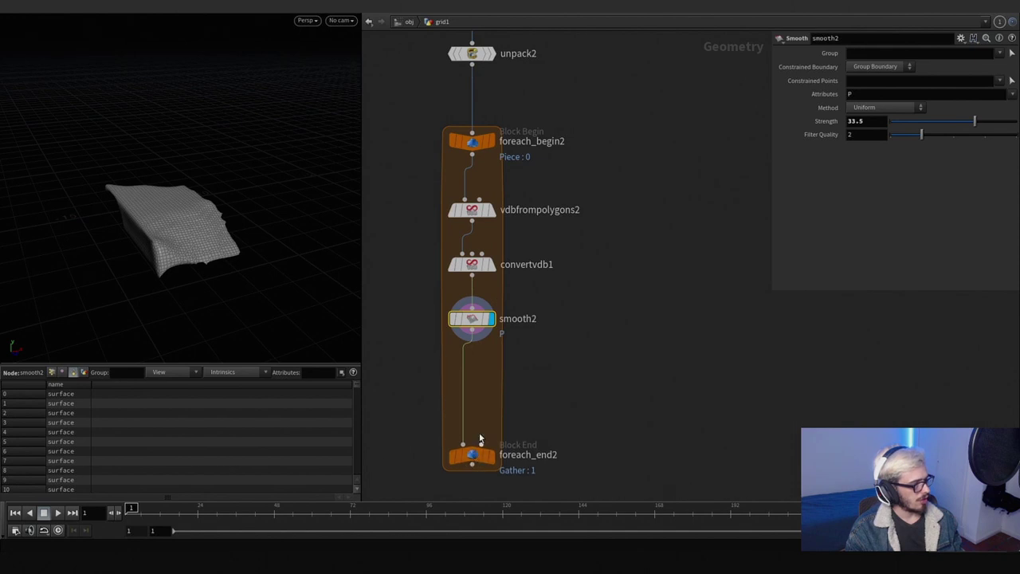
key(Tab)
click(511, 388)
click(475, 388)
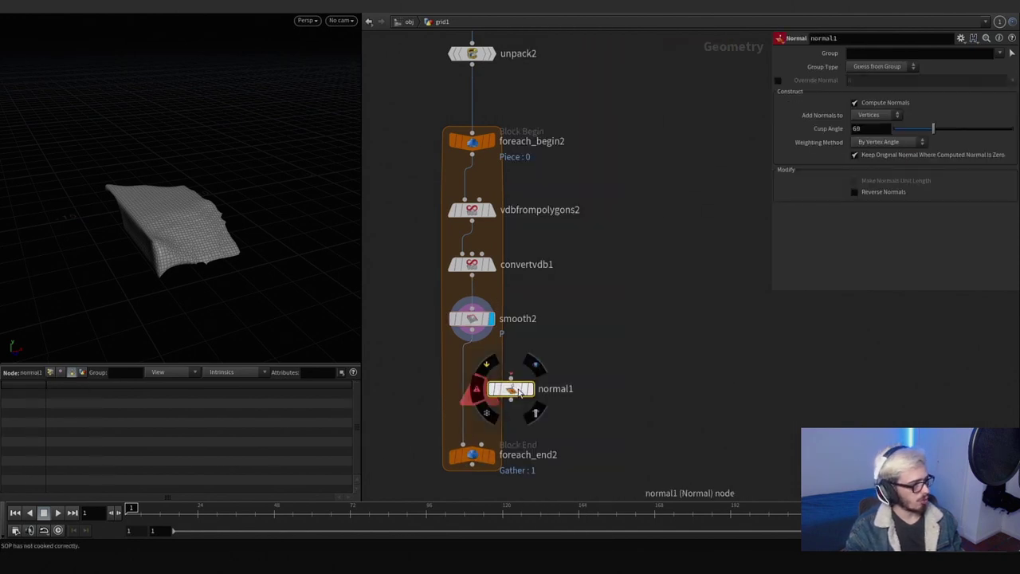
Step: Space out the end of the loop and insert a Point VOP node between the Smooth and Normal nodes
scroll(534, 414, down, 3)
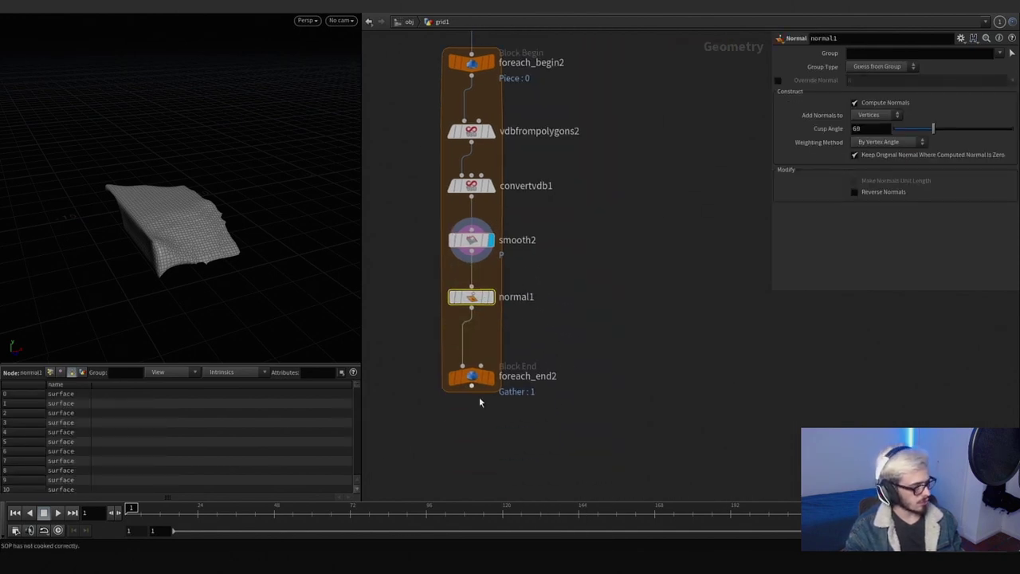
drag(477, 384, 477, 432)
drag(475, 302, 476, 348)
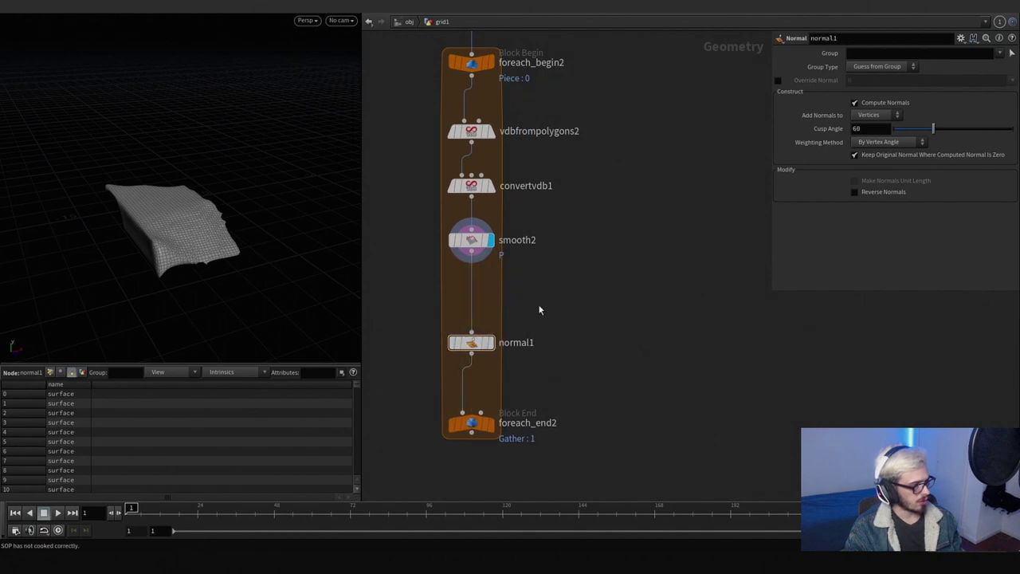
key(Tab)
text(p)
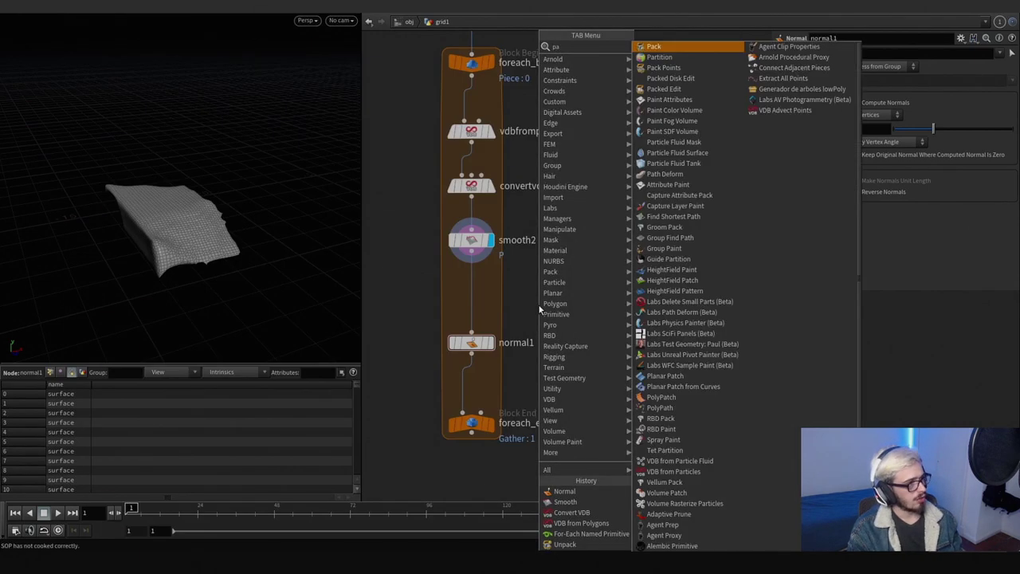
text(eak)
key(Return)
click(538, 309)
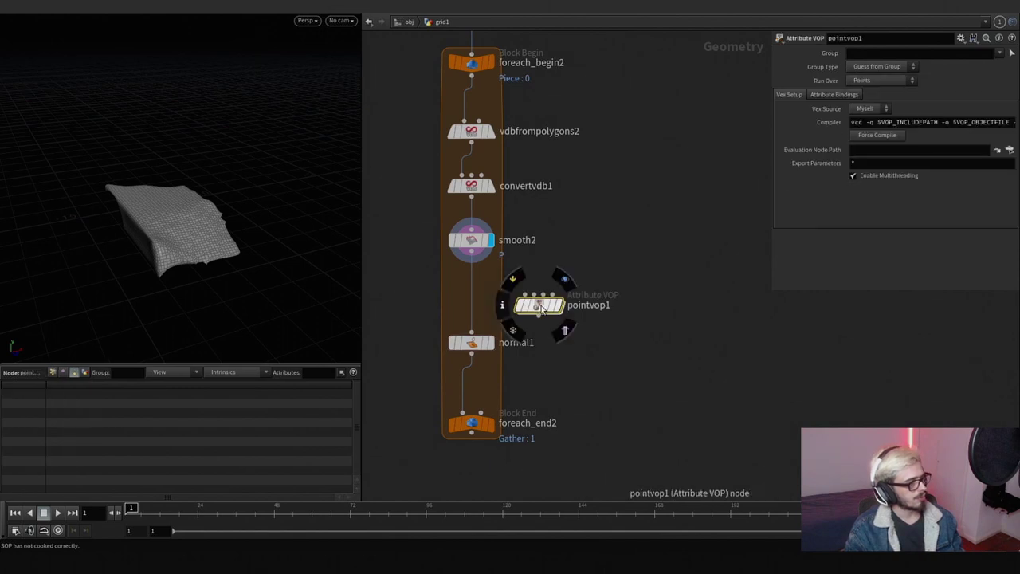
drag(539, 306, 472, 296)
Step: Enter the Point VOP network and insert an Add node on the wire between the global P and the output P
double_click(471, 296)
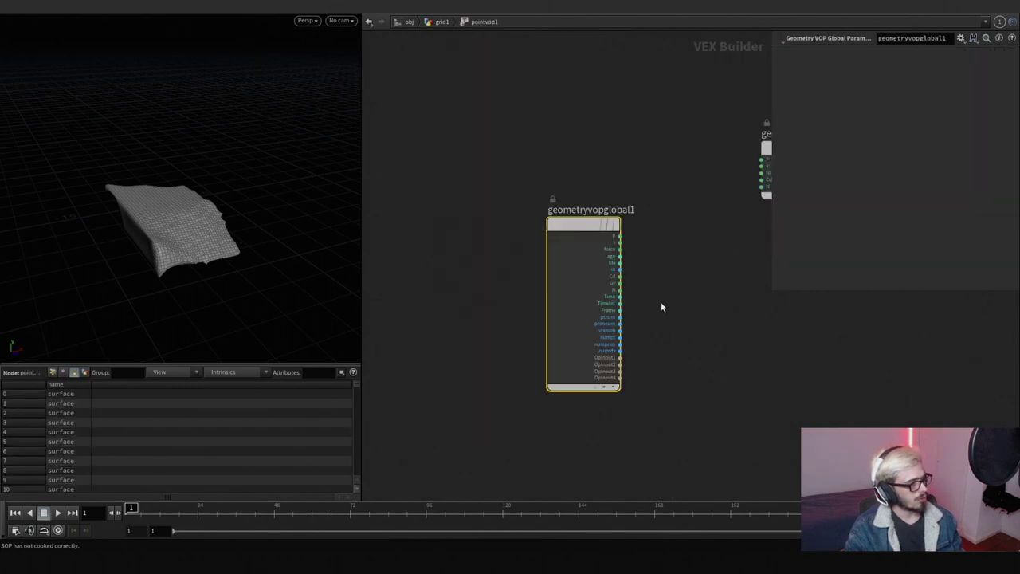
click(484, 194)
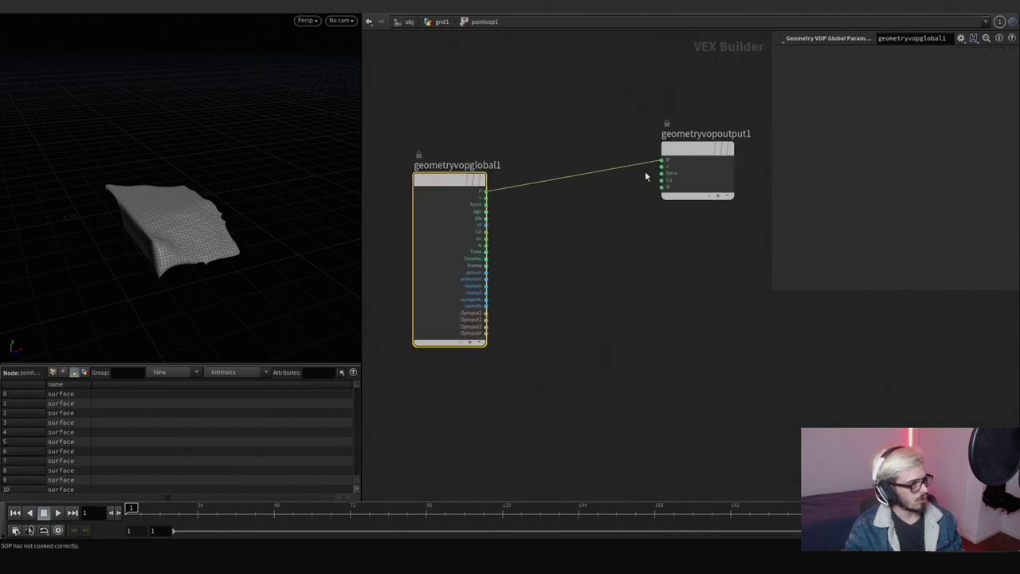
key(Tab)
click(721, 132)
click(631, 190)
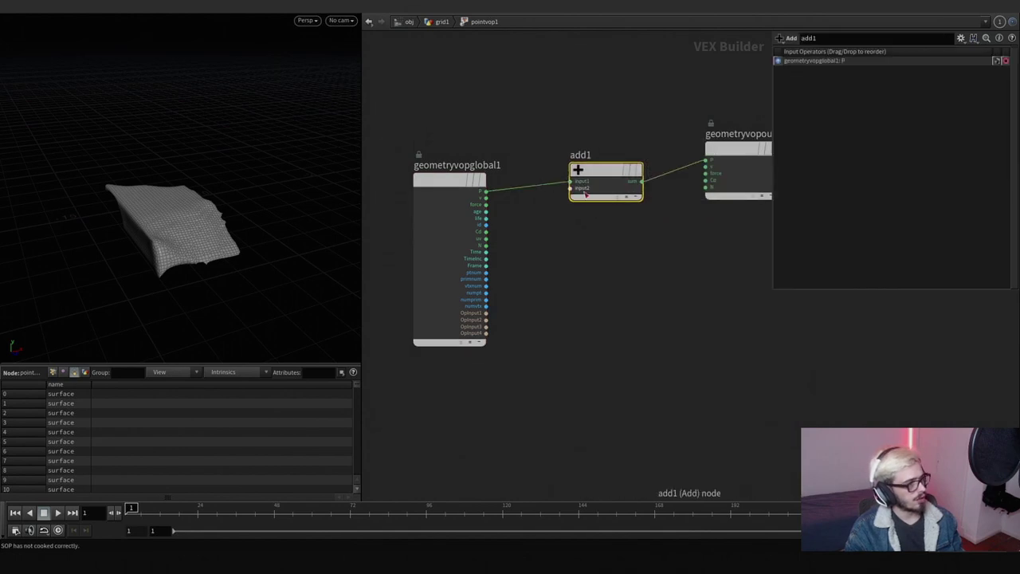
Step: Add an Anti-Aliased Flow Noise node, wiring global P to its position input and its noise output to the Add node's second input
key(Tab)
key(Return)
click(553, 247)
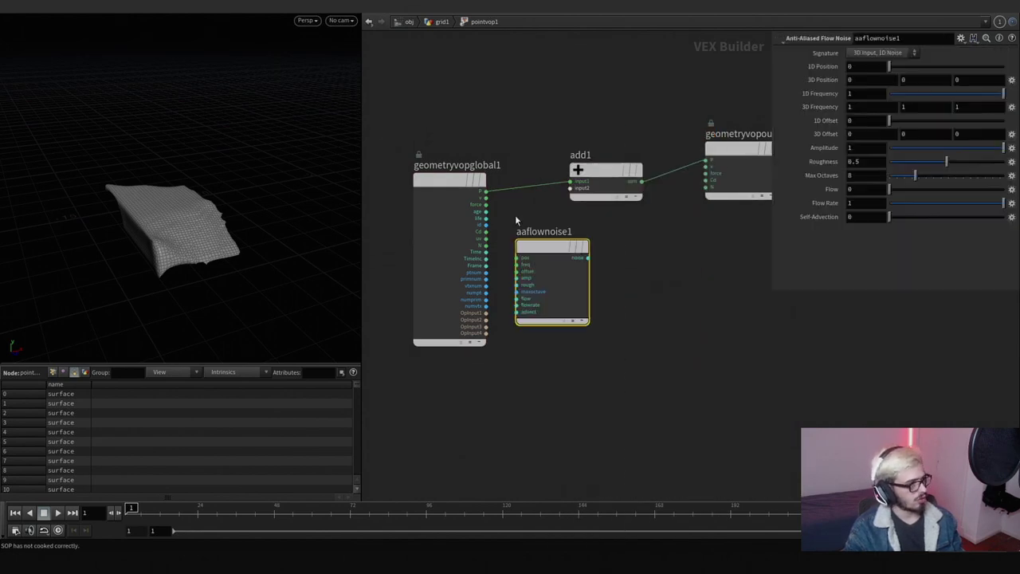
click(518, 258)
click(587, 258)
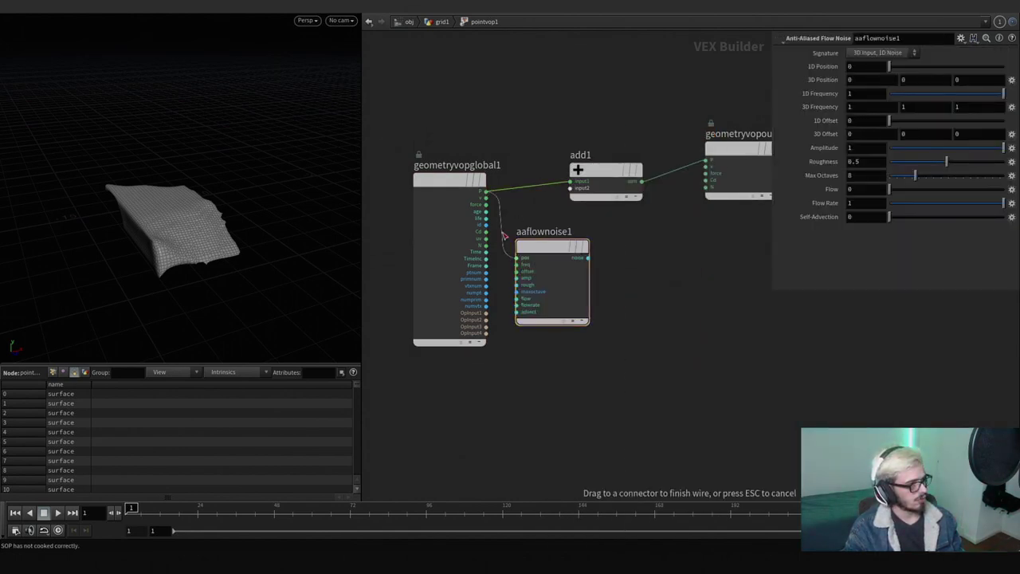
click(571, 188)
key(l)
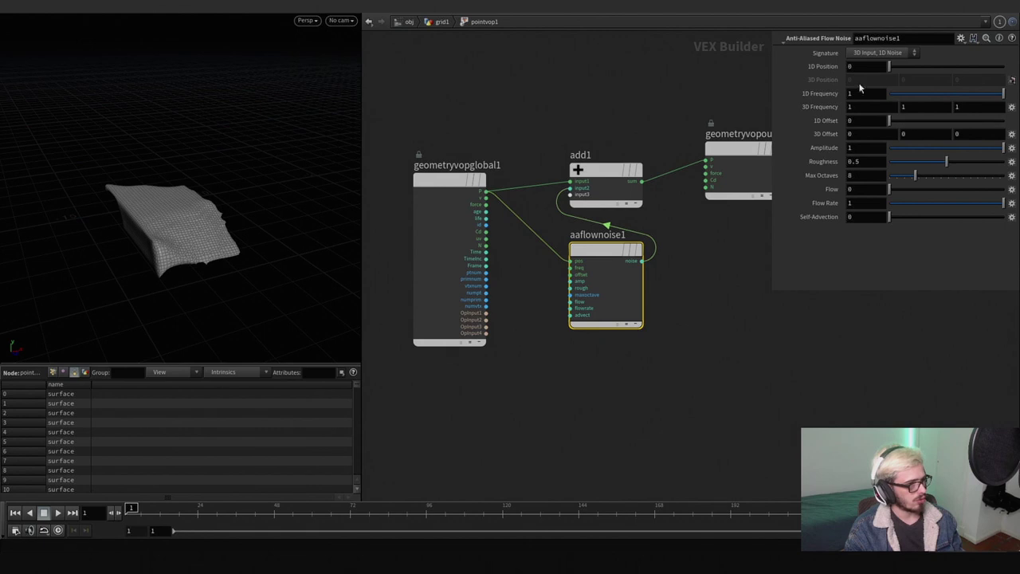
Step: Set the flow noise signature to 3D Input, 3D Noise and display the Point VOP node's result in the geometry network
click(875, 53)
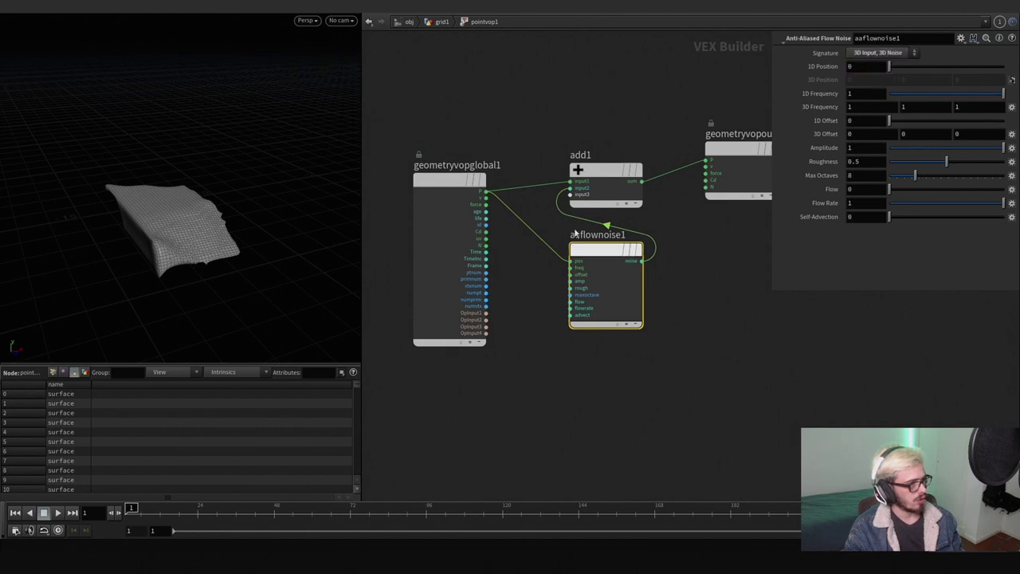
click(441, 22)
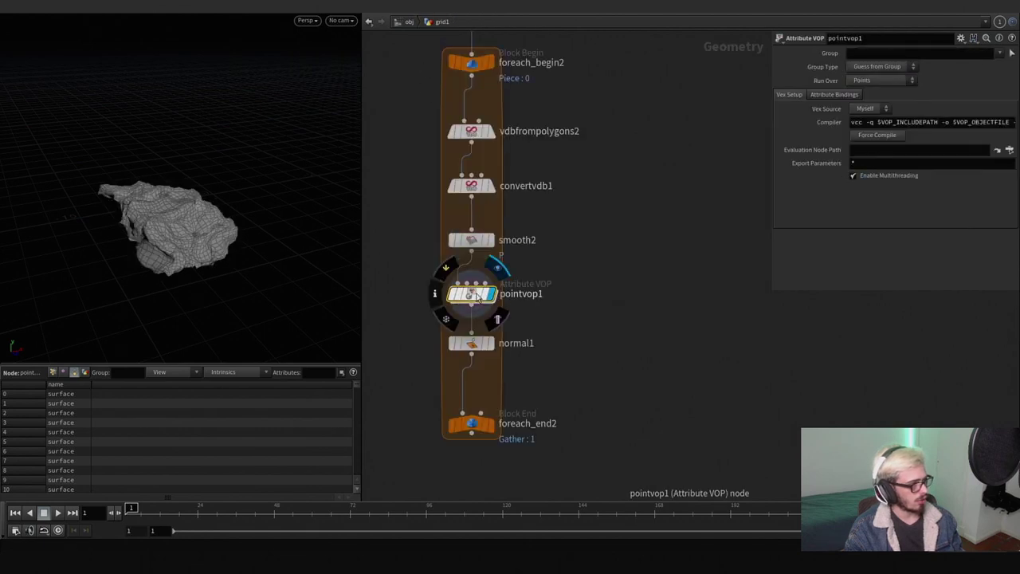
double_click(471, 291)
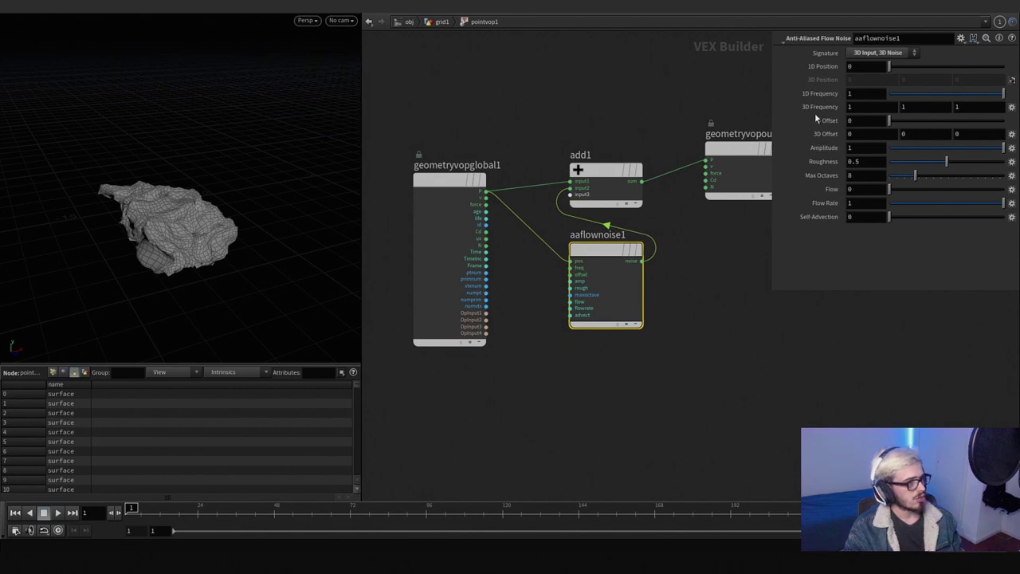
Step: Set the flow noise's 3D frequency to 2.8 on all axes, amplitude to 0.163 and roughness to 0.591
middle_drag(816, 111, 835, 124)
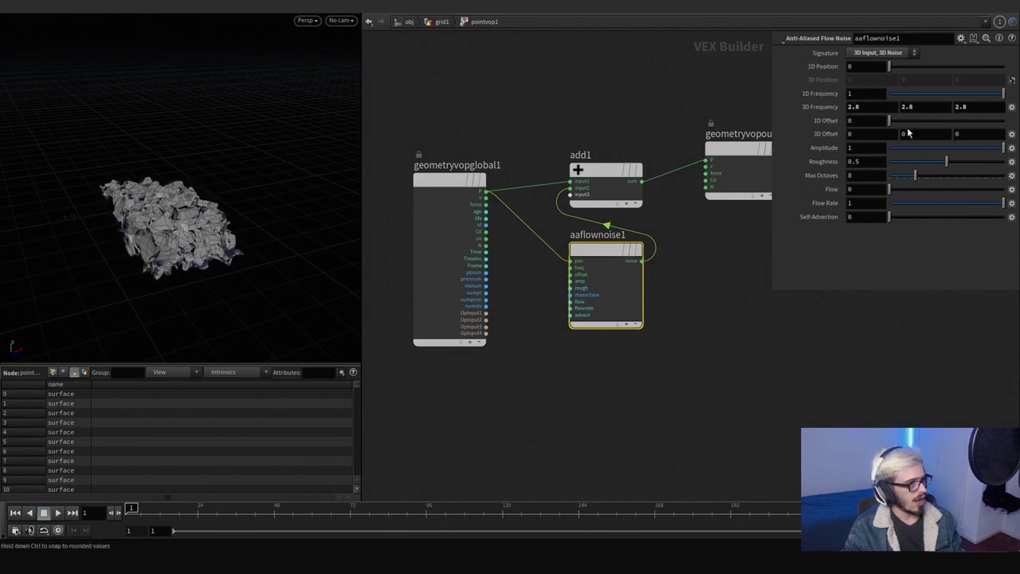
mouse_move(942, 150)
mouse_down()
mouse_move(935, 154)
mouse_move(956, 155)
mouse_up()
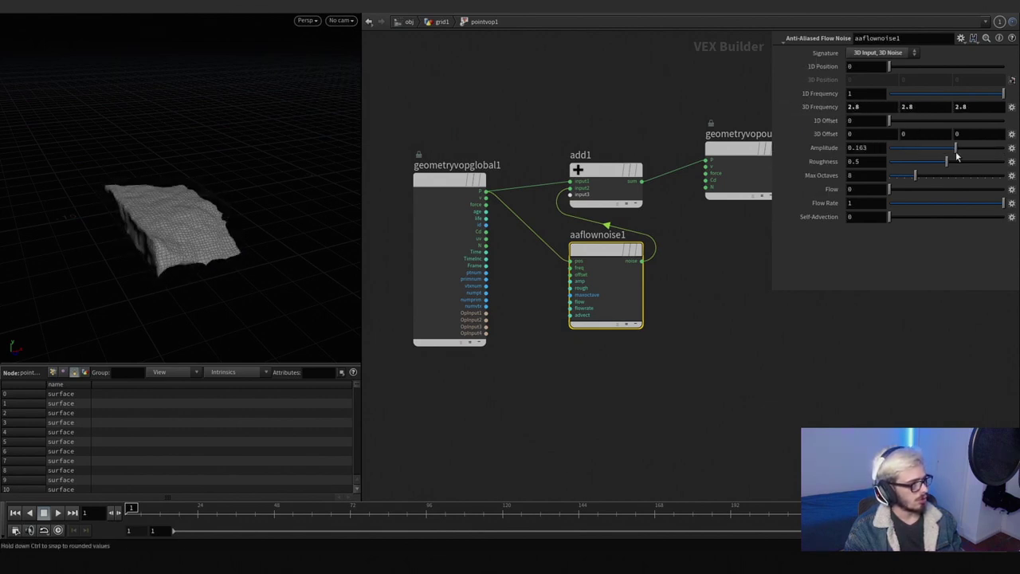
drag(166, 266, 187, 287)
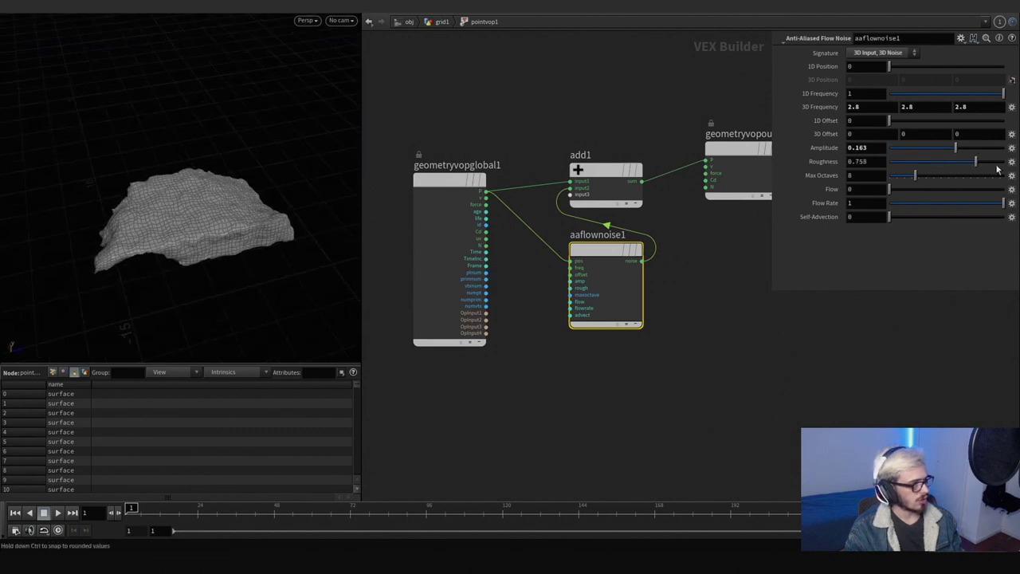
drag(977, 162, 975, 163)
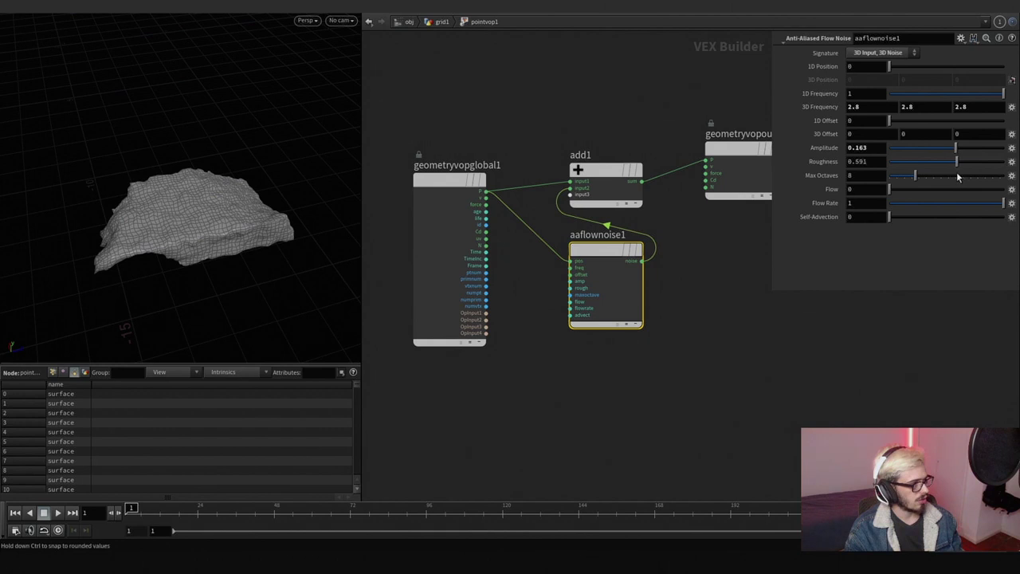
drag(303, 183, 287, 144)
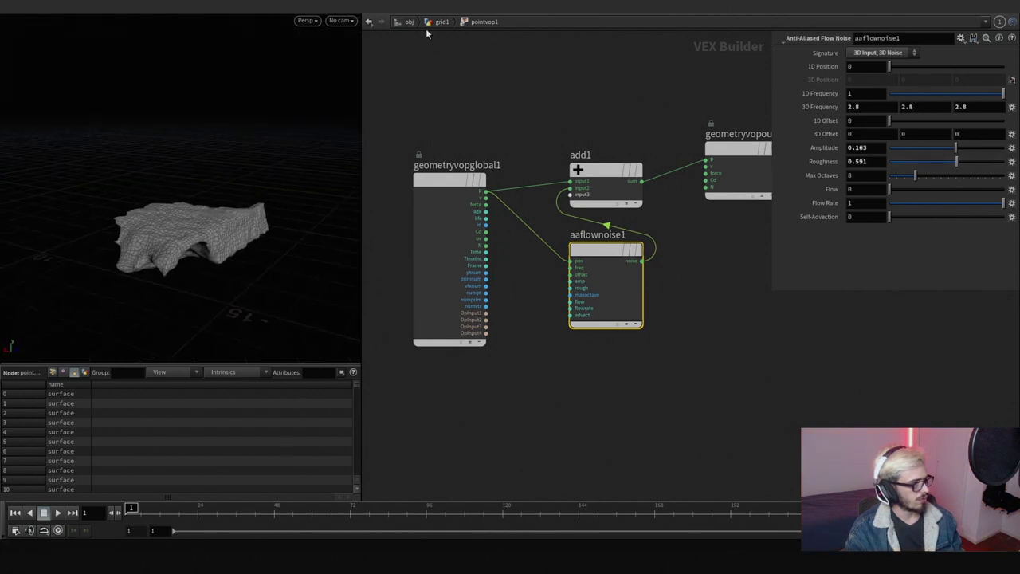
Step: Return to the geometry network, display the foreach_end2 result and enable Multithread when Compiled on it
key(u)
click(470, 343)
drag(539, 375, 419, 327)
middle_drag(533, 402, 526, 338)
click(487, 364)
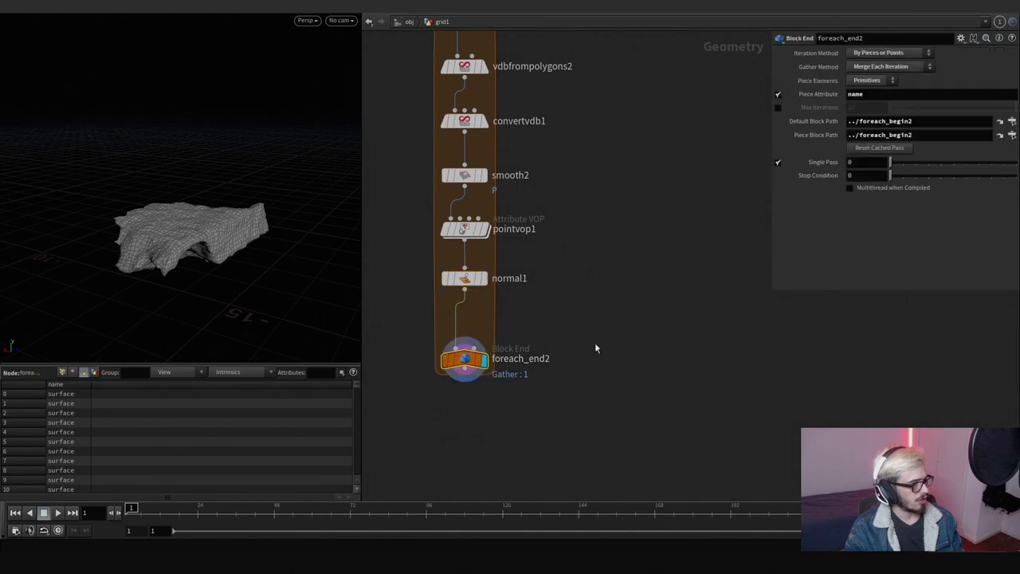
click(850, 189)
scroll(598, 303, down, 3)
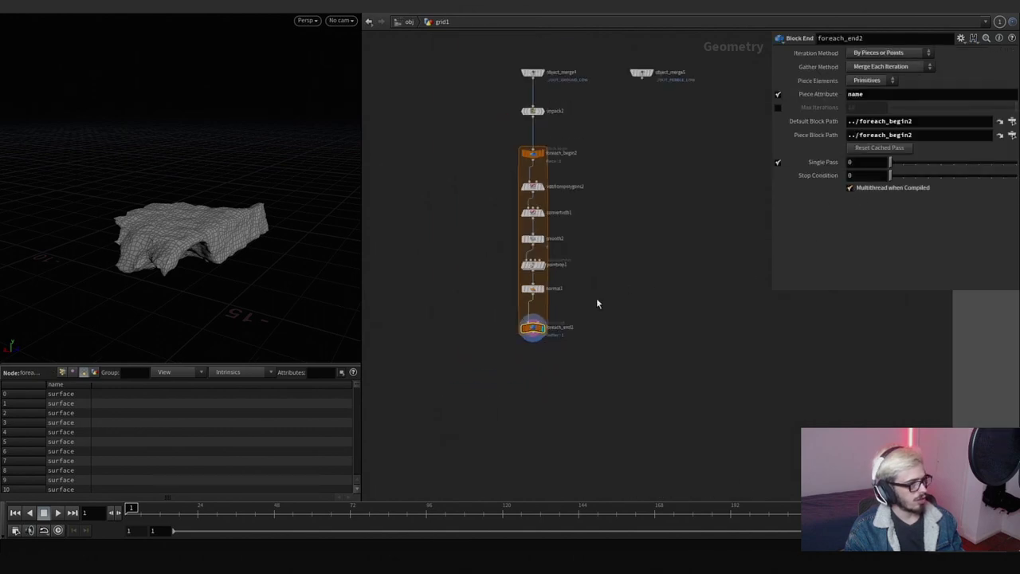
Step: Add a Compiled Block, placing its begin node between the unpack and foreach_begin2 and its end node after foreach_end2
key(Tab)
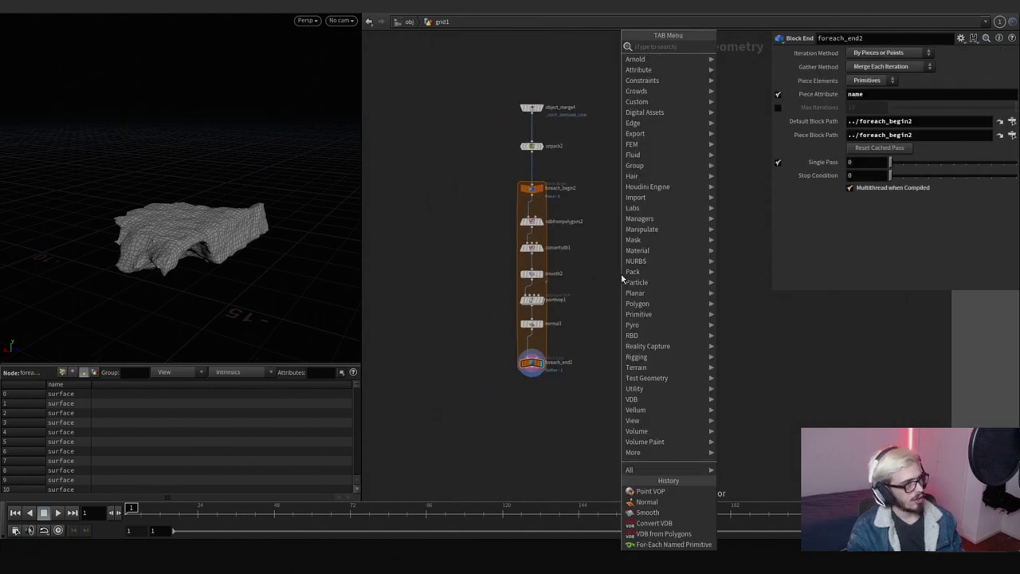
text(block)
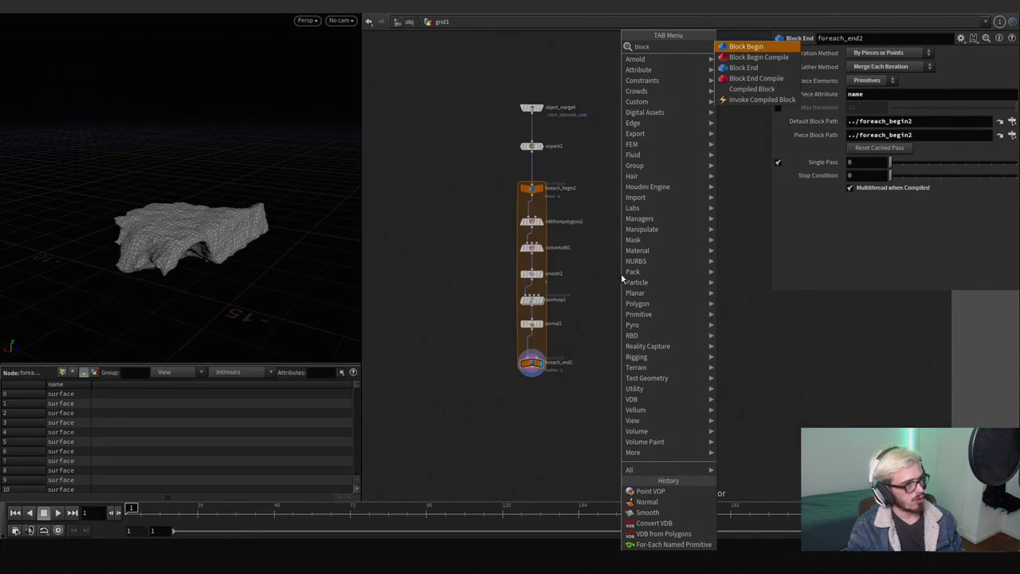
key(Down)
key(Down)
key(Down)
key(Down)
key(Down)
key(Up)
key(Return)
click(621, 274)
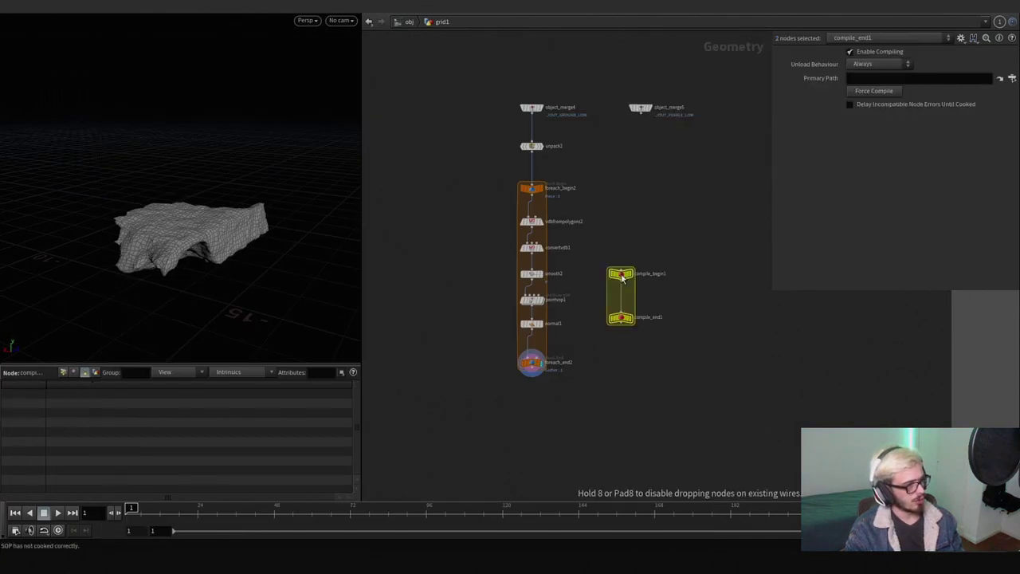
drag(621, 273, 532, 170)
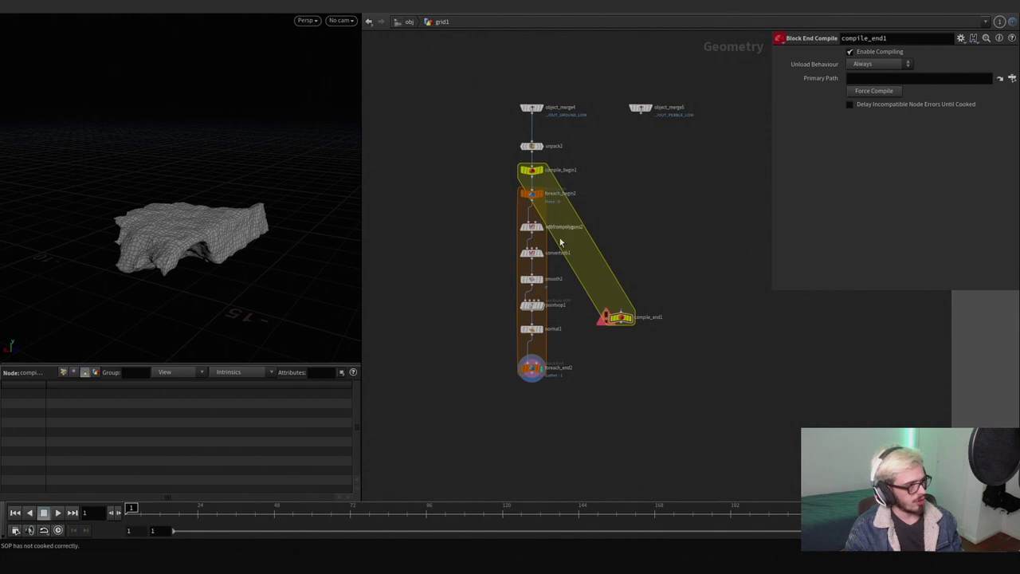
drag(621, 319, 532, 406)
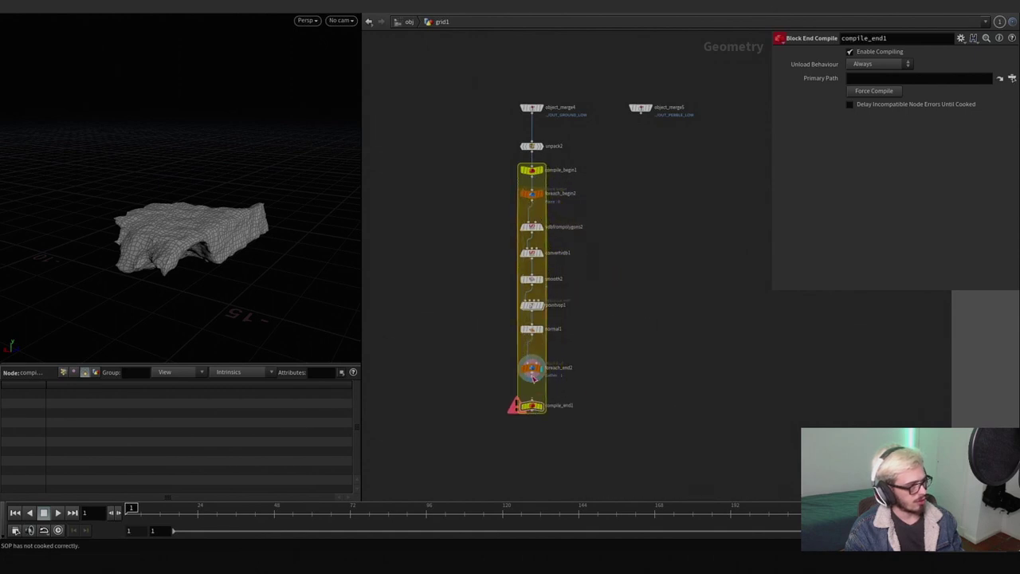
scroll(558, 372, up, 4)
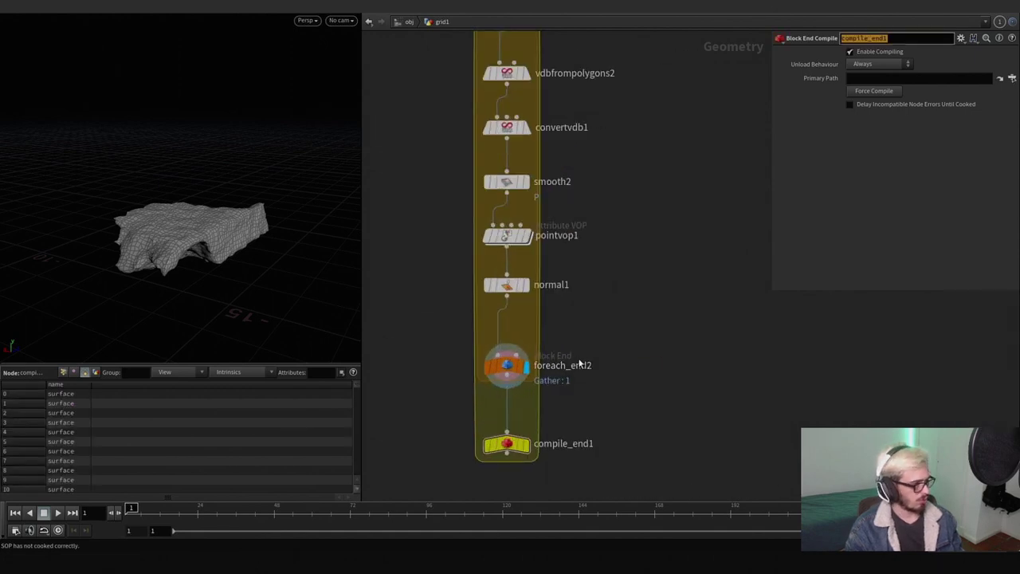
Step: Insert an Attribute Copy node between normal1 and foreach_end2
key(Tab)
text(attrin)
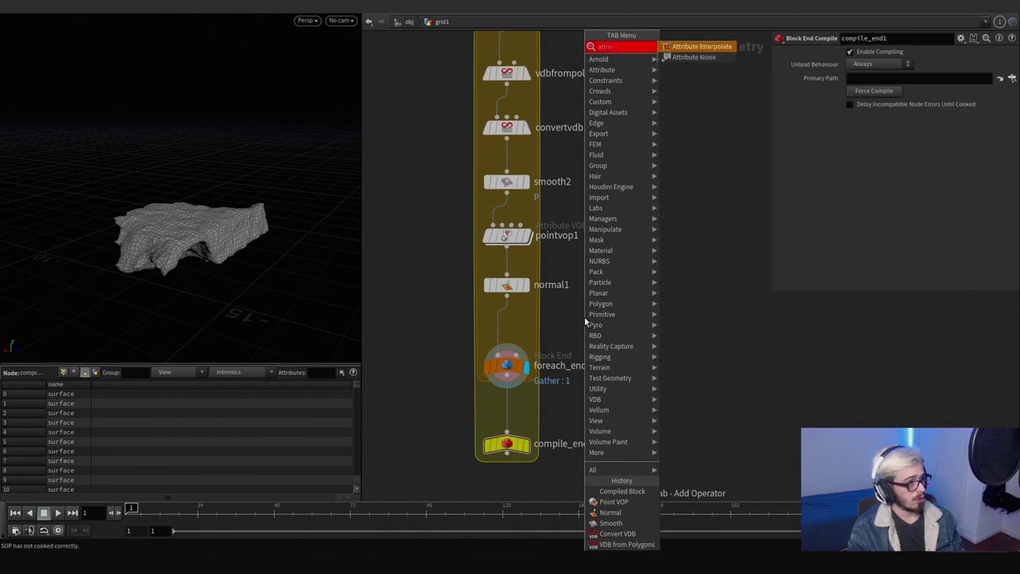
key(BackSpace)
text(c)
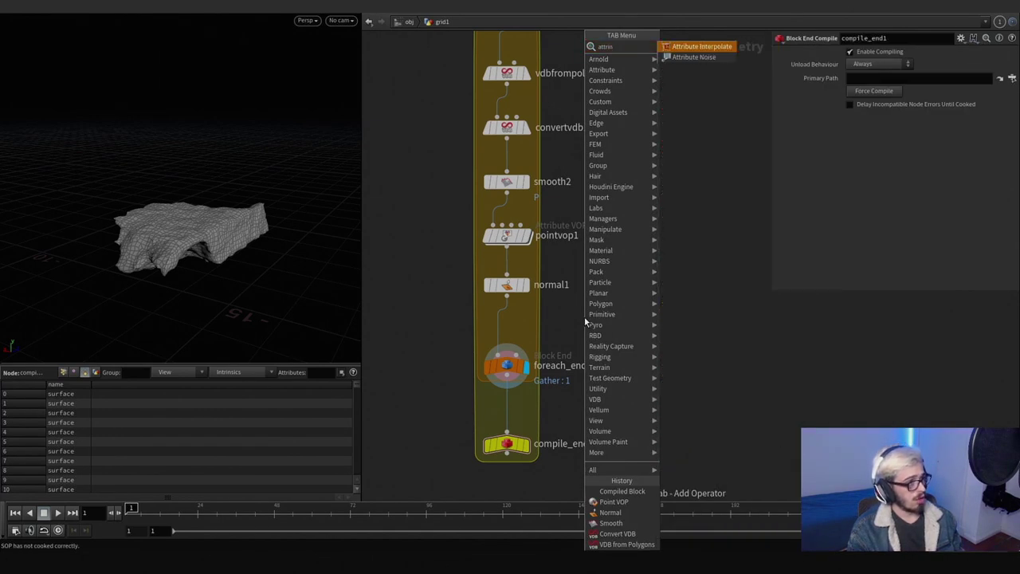
key(Return)
click(584, 317)
drag(554, 325, 477, 338)
Step: Set the Attribute Copy's attribute name to name and wire foreach_begin2 into its second input
double_click(880, 146)
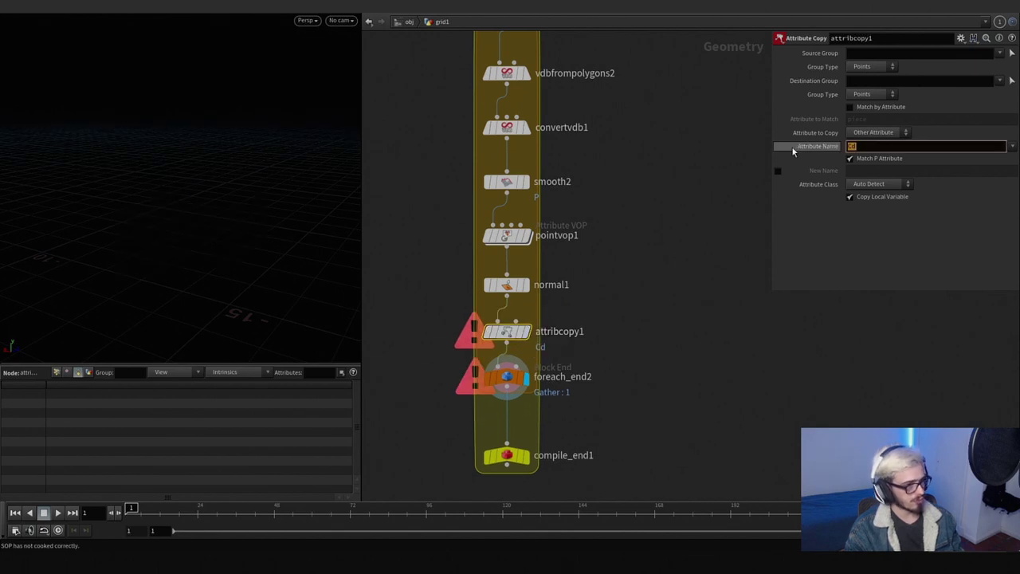
text(name)
click(514, 321)
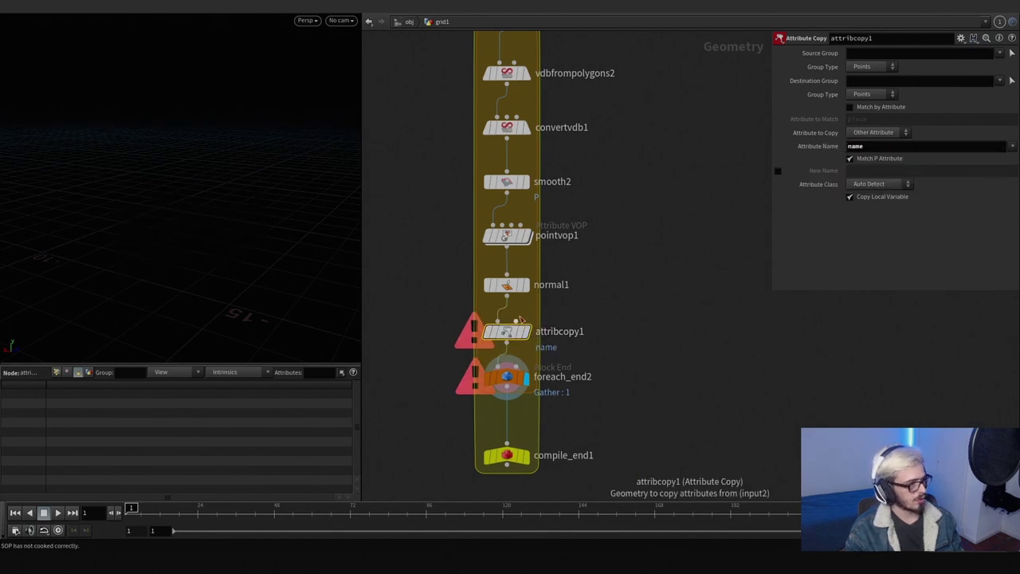
middle_drag(606, 159, 581, 317)
scroll(581, 316, up, 2)
scroll(574, 325, down, 5)
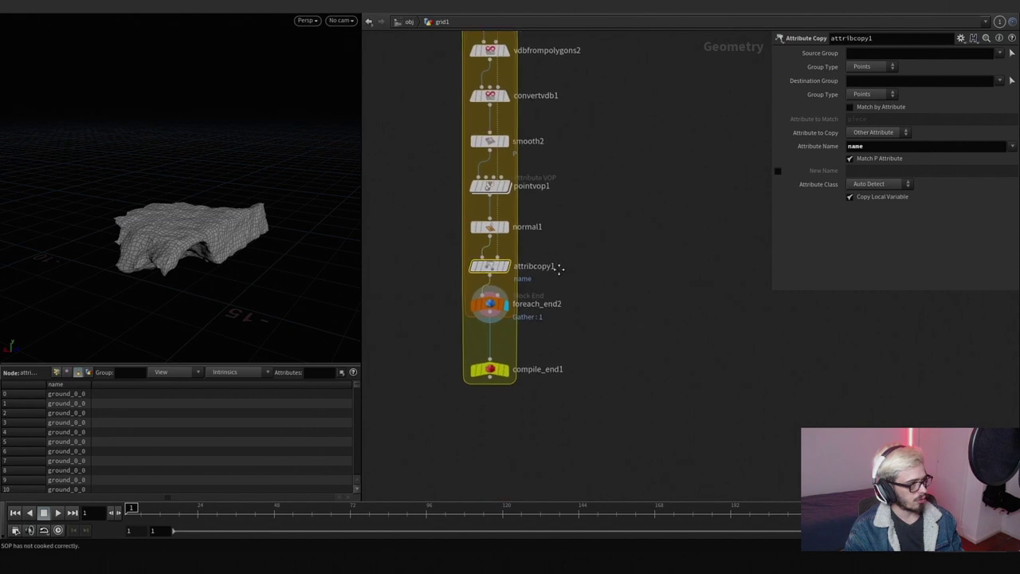
Step: Display the compile_end1 result and turn off Single Pass on foreach_end2 to process all ground pieces
click(510, 338)
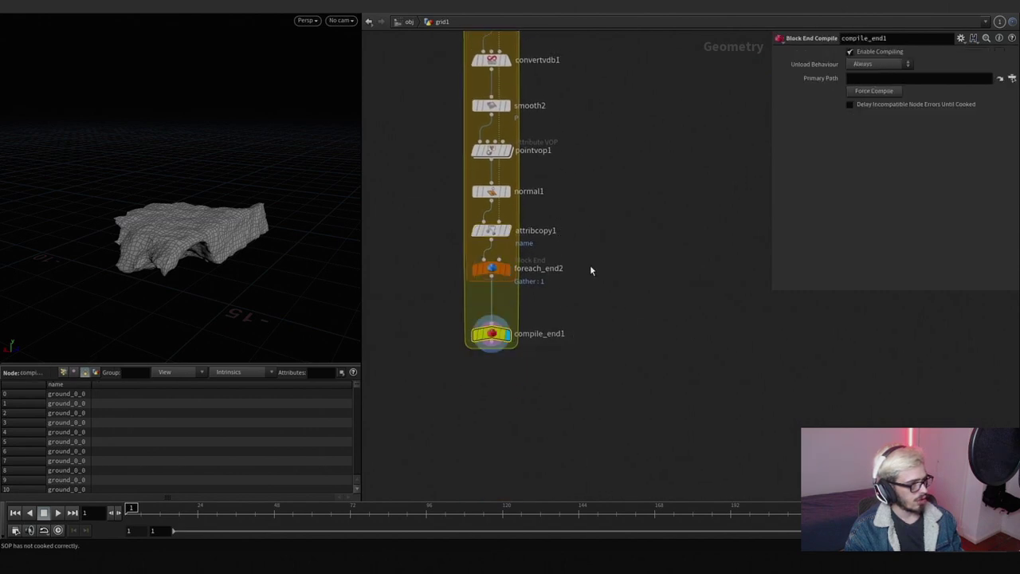
click(558, 269)
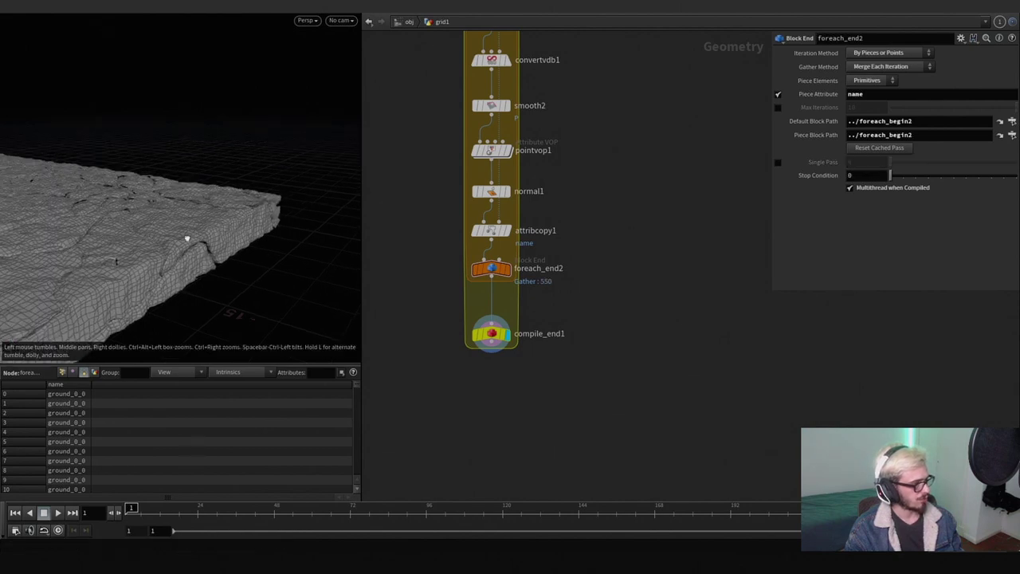
drag(186, 237, 80, 269)
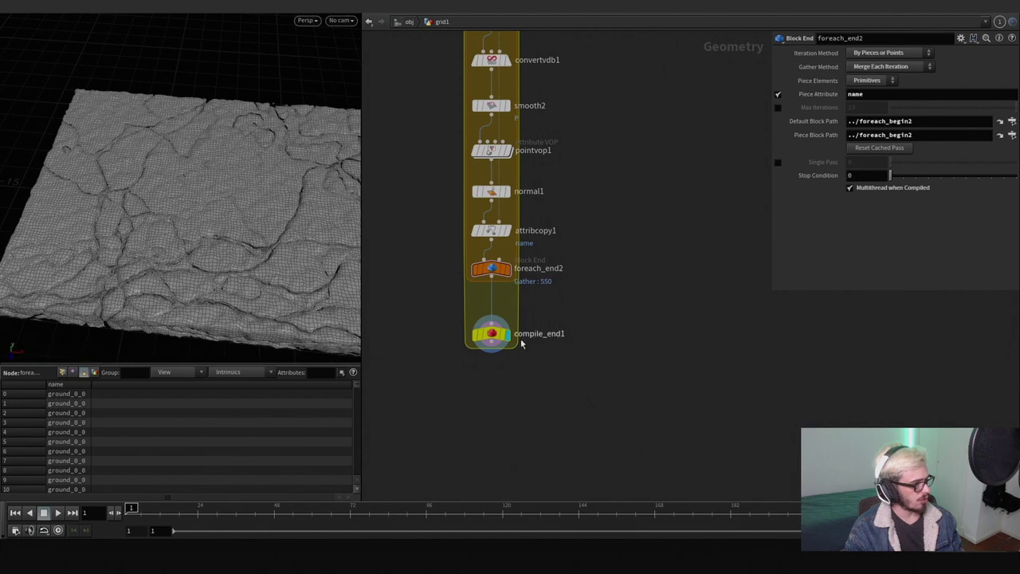
Step: Add an Assemble node after compile_end1 with Create Name Attribute off and Create Packed Geometry on, and list its point attributes
drag(492, 335, 492, 355)
key(Tab)
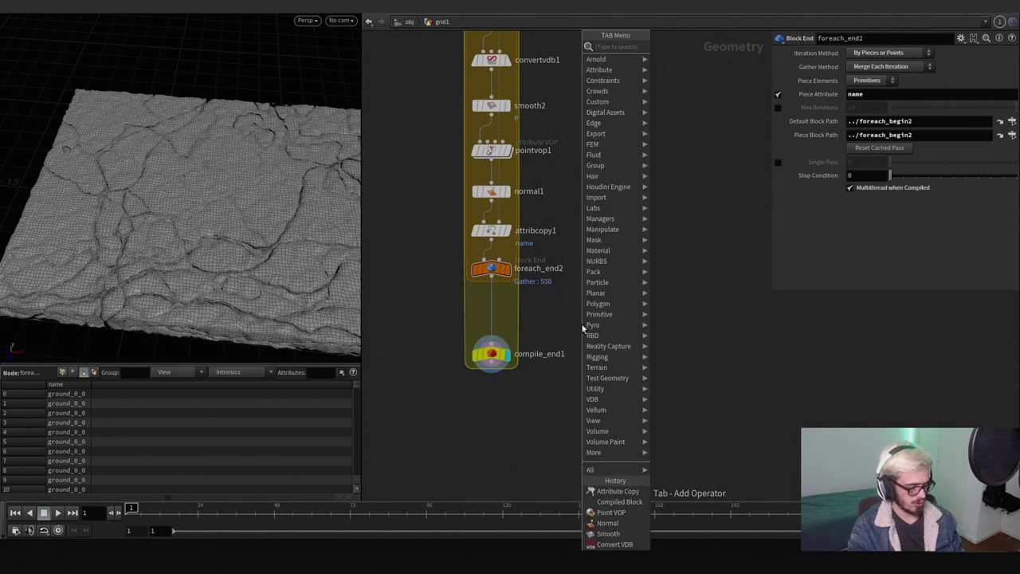
text(null)
key(Return)
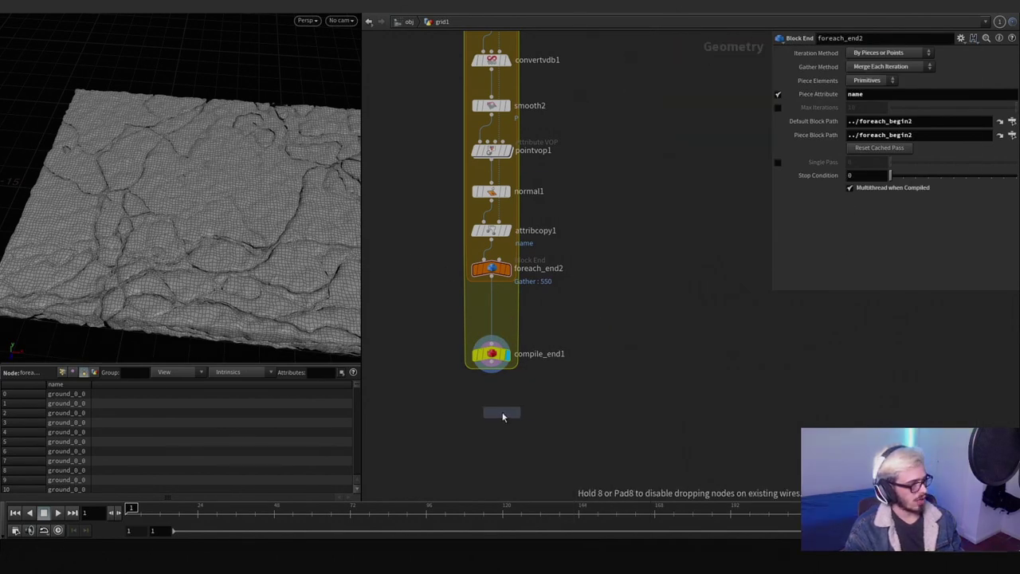
click(502, 415)
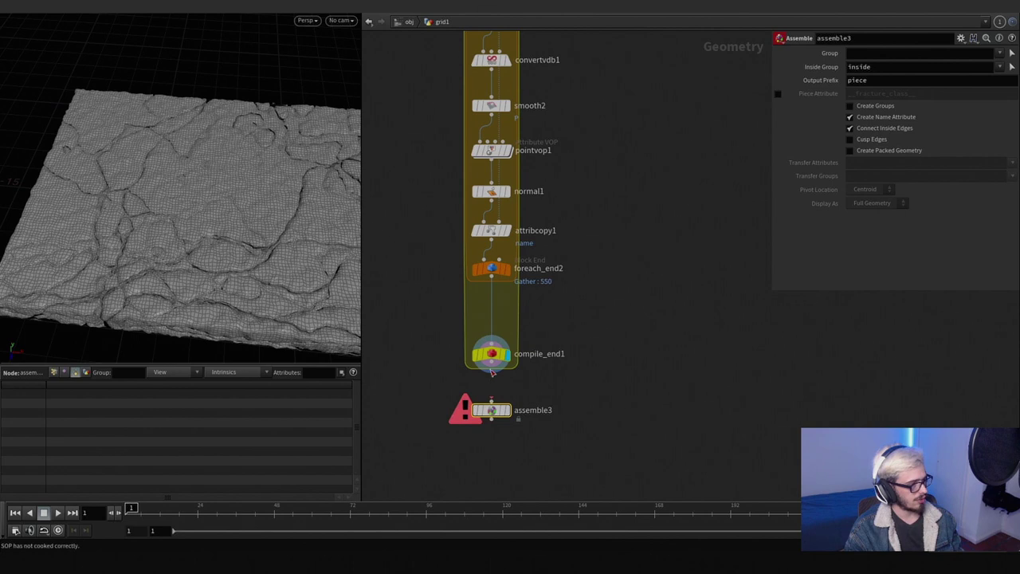
click(506, 413)
click(851, 151)
scroll(687, 304, down, 4)
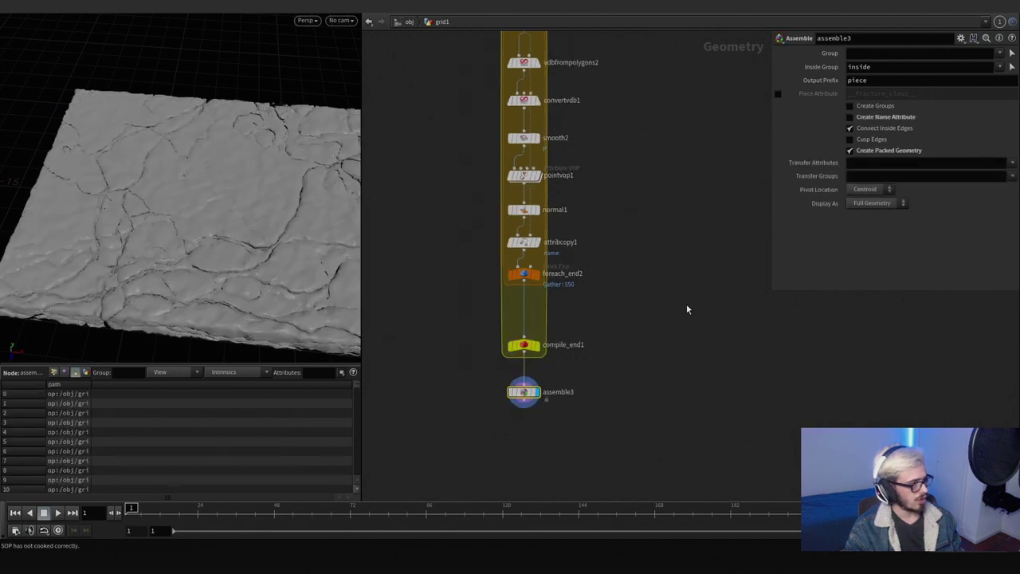
click(54, 373)
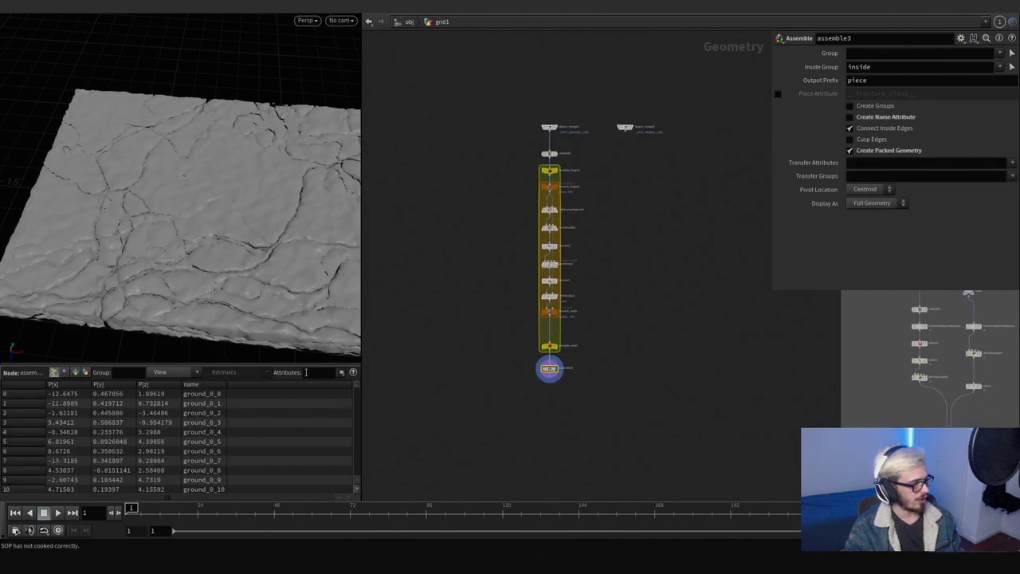
Step: Duplicate the ground chain from unpack to Assemble beside the original and feed the copy from the pebble object merge
middle_drag(641, 312, 585, 356)
drag(571, 446, 570, 206)
alt+drag(623, 225, 622, 219)
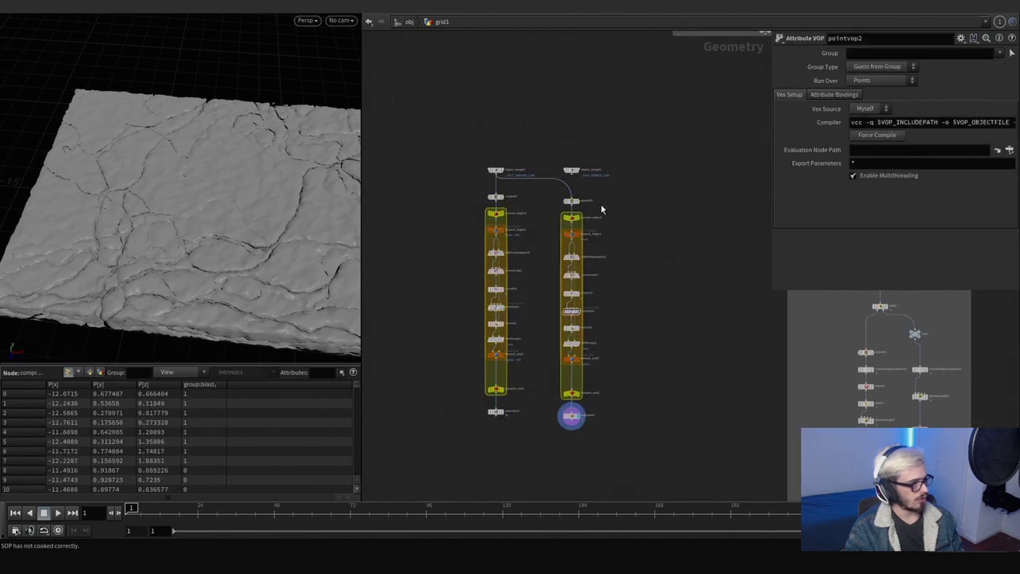
scroll(600, 203, up, 2)
click(569, 173)
click(569, 199)
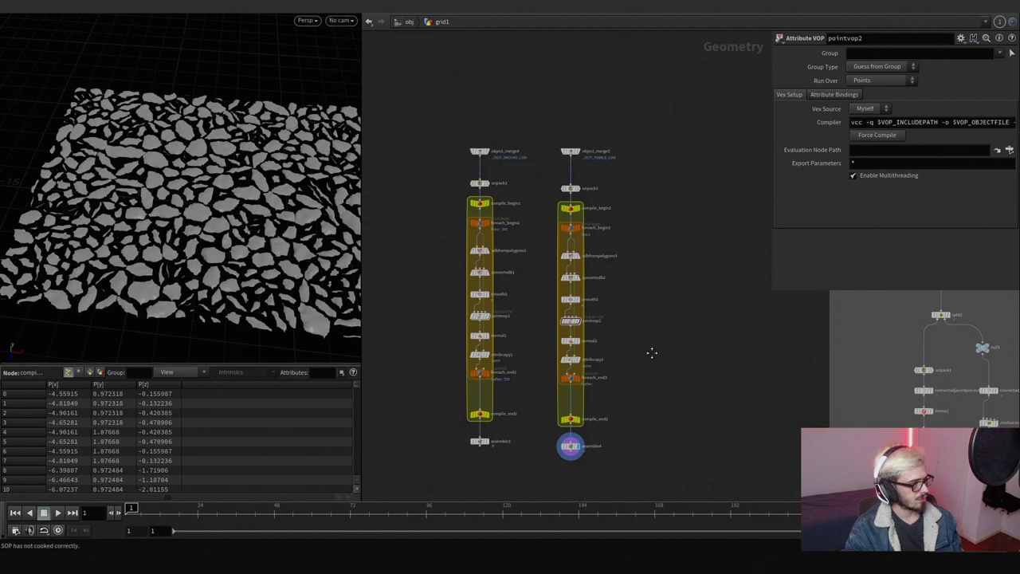
Step: Display convertvdb2 in the pebble chain and template unpack3 to compare the remeshed pebble with its low-poly source
scroll(586, 311, up, 5)
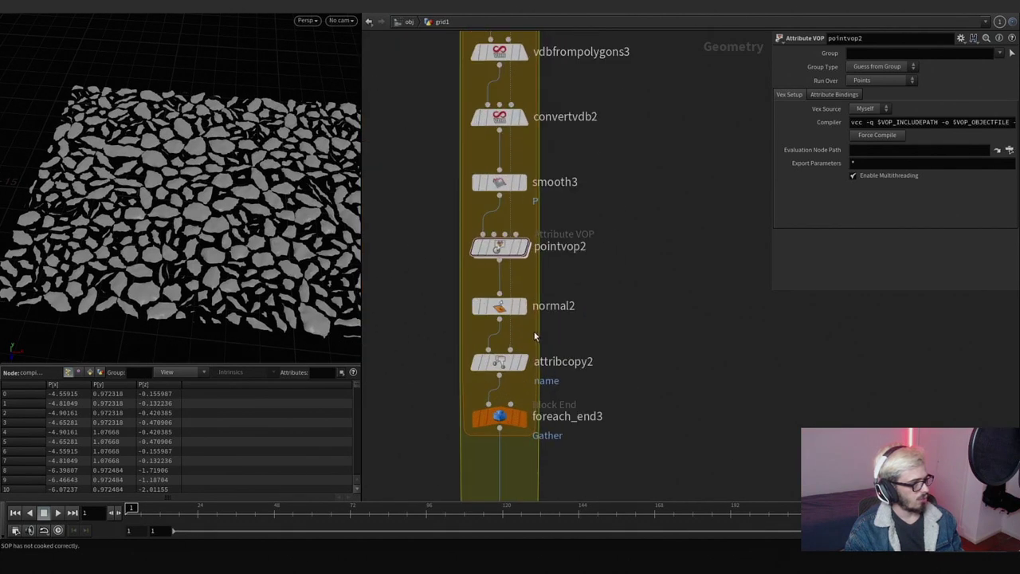
scroll(618, 311, up, 3)
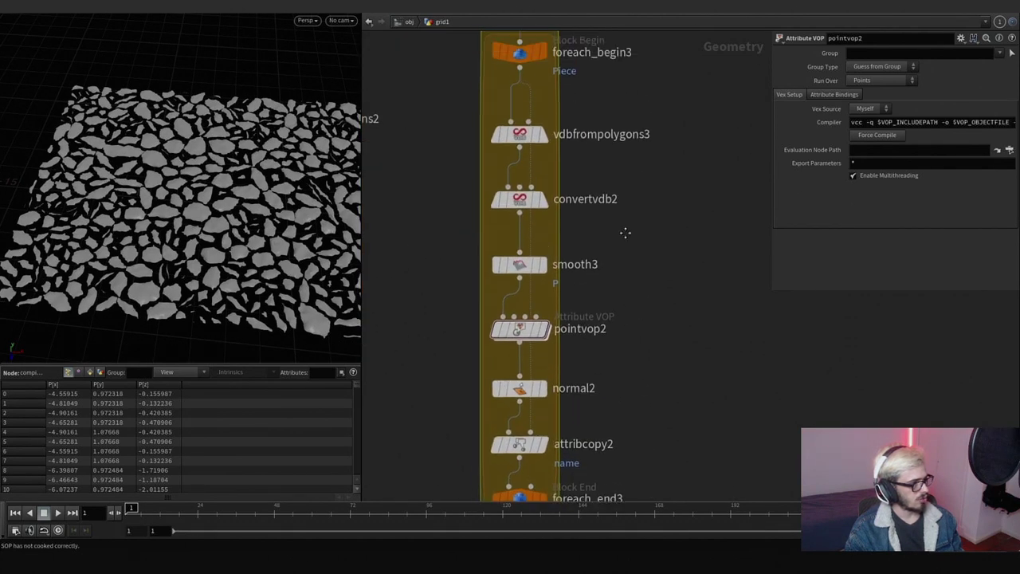
mouse_move(526, 289)
click(544, 221)
click(519, 221)
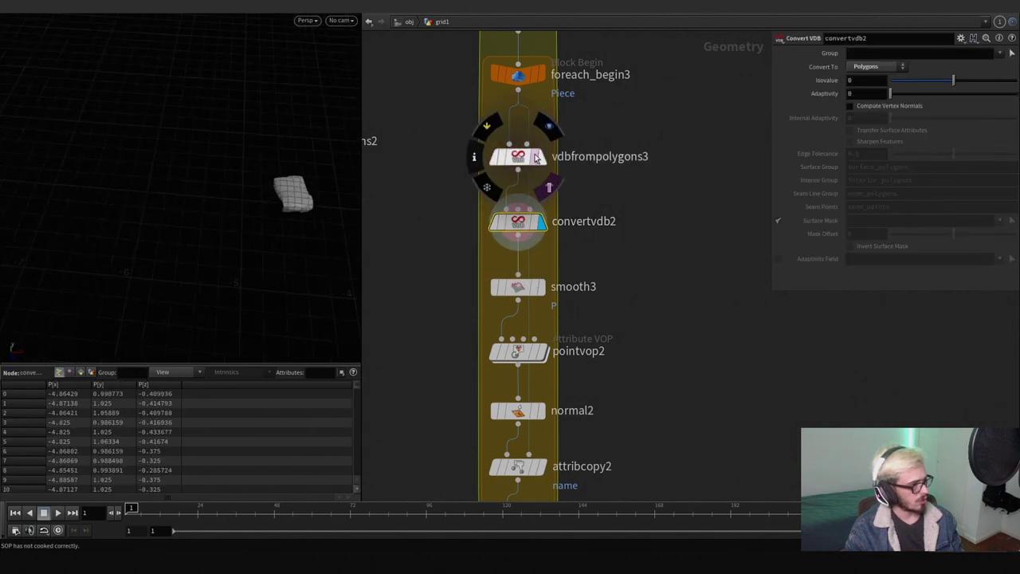
click(550, 179)
scroll(464, 125, up, 5)
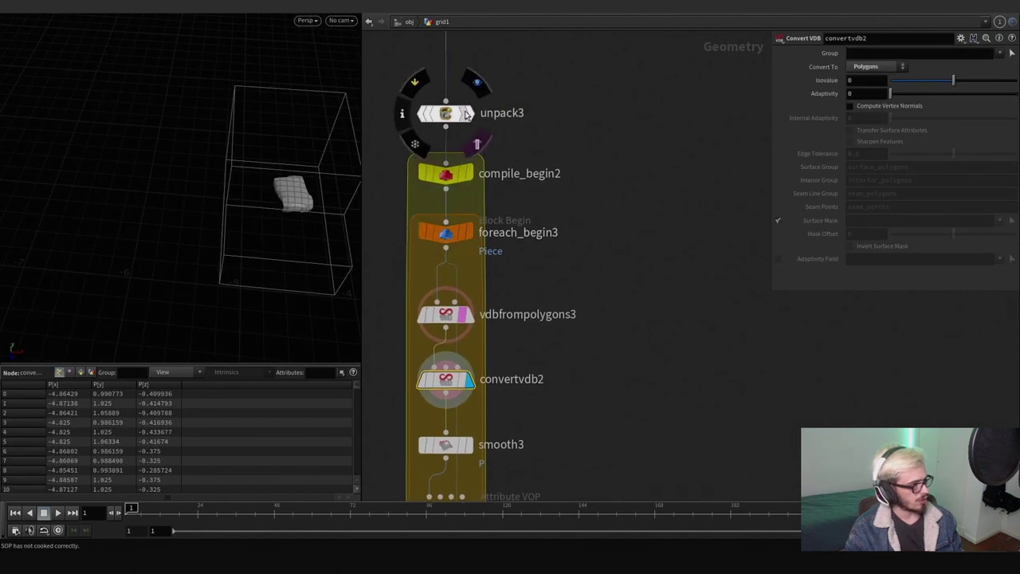
click(475, 126)
drag(330, 171, 199, 239)
Step: Set the voxel size of vdbfrompolygons3 to 0.025 and display the smooth3 result
click(468, 315)
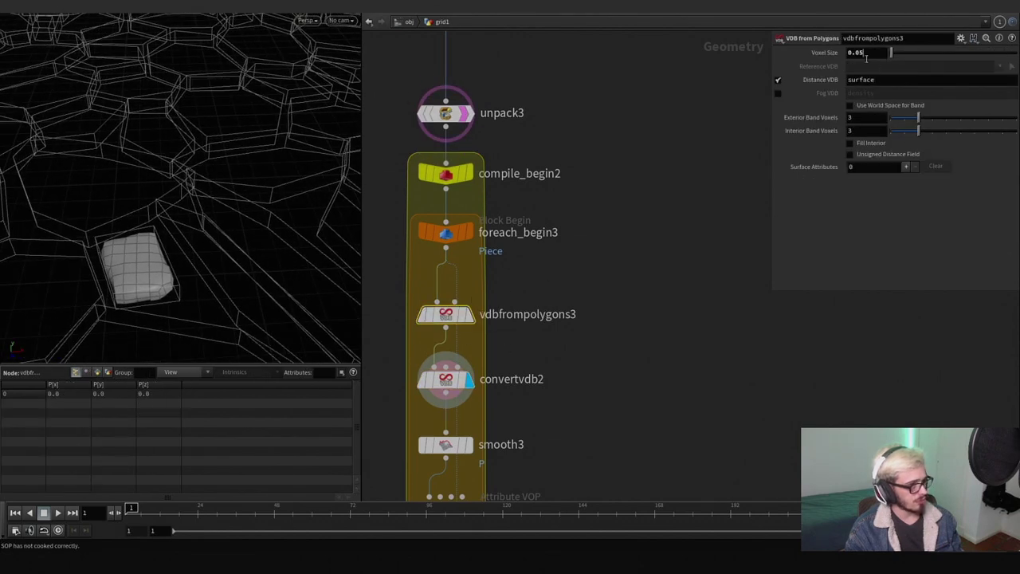
key(BackSpace)
text(25)
key(Return)
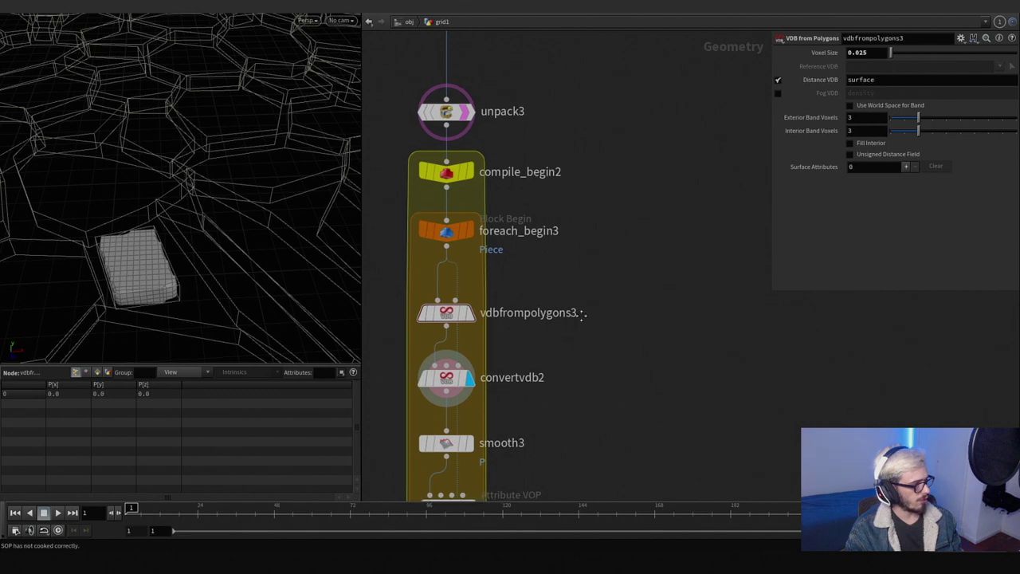
scroll(574, 314, down, 2)
click(524, 341)
scroll(526, 335, down, 3)
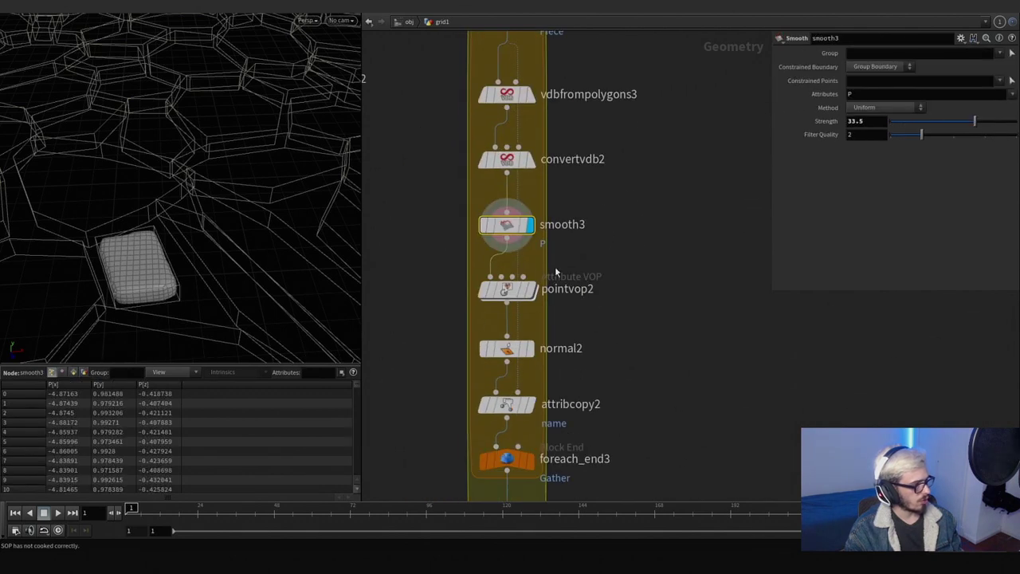
Step: Reduce the flow noise amplitude inside pointvop2 to below 0.042, and display attribcopy2 in the geometry network
click(530, 290)
click(512, 294)
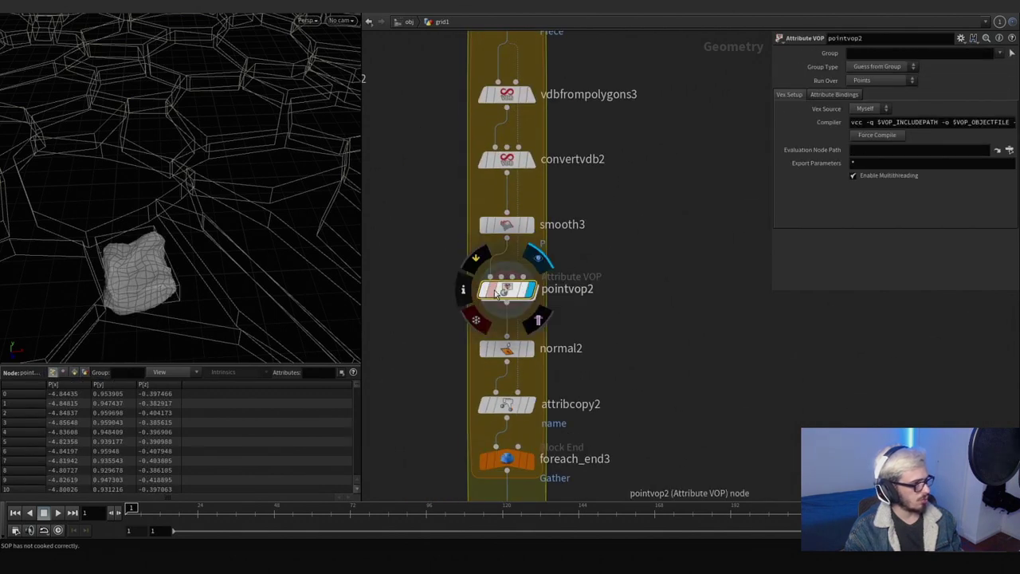
double_click(502, 293)
click(677, 339)
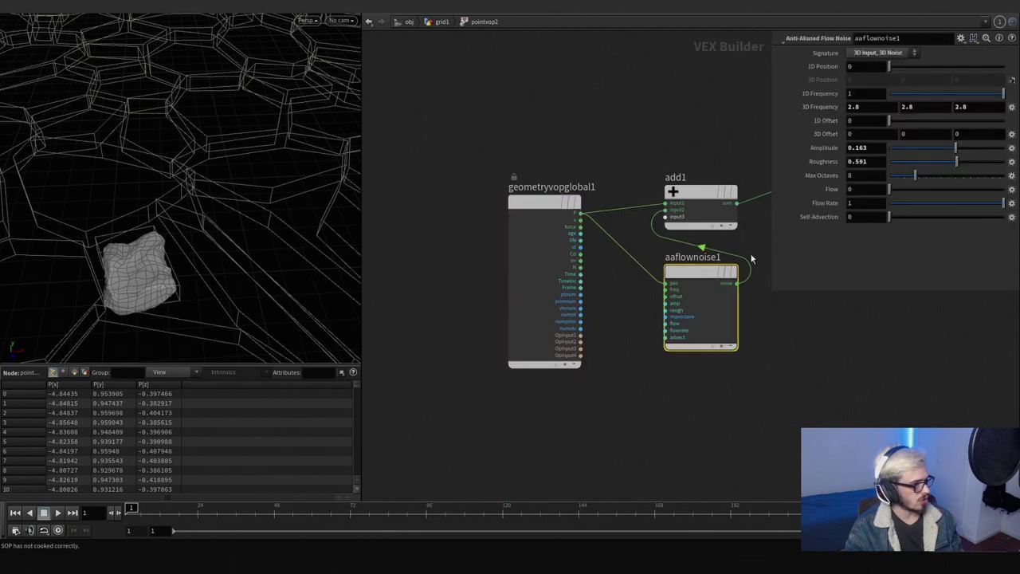
drag(954, 149, 951, 150)
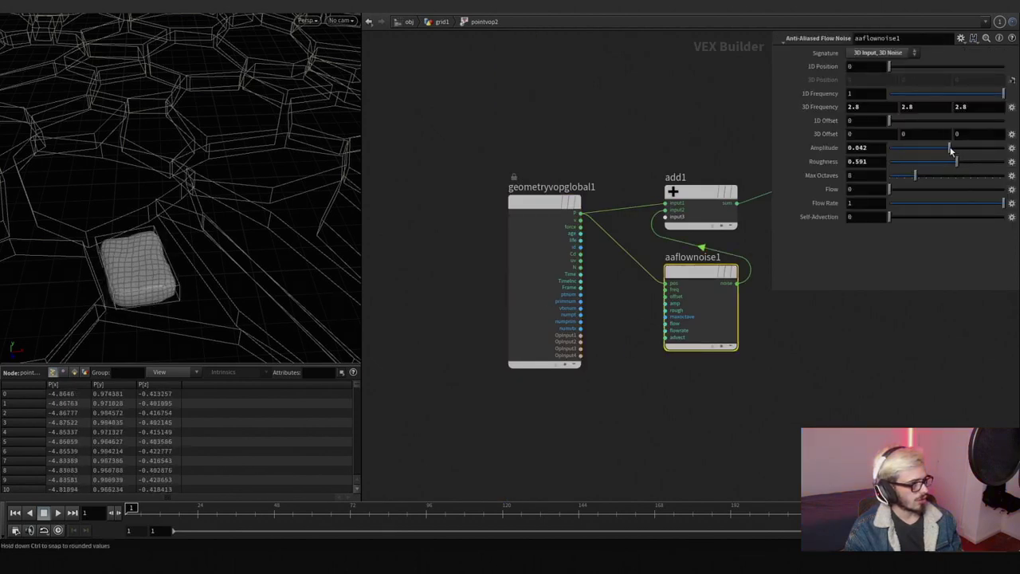
middle_drag(833, 112, 965, 112)
drag(951, 152, 947, 153)
mouse_move(239, 248)
mouse_down()
mouse_move(209, 282)
mouse_move(239, 231)
mouse_move(303, 196)
mouse_move(267, 223)
mouse_move(279, 239)
mouse_move(212, 265)
mouse_move(255, 239)
mouse_up()
key(u)
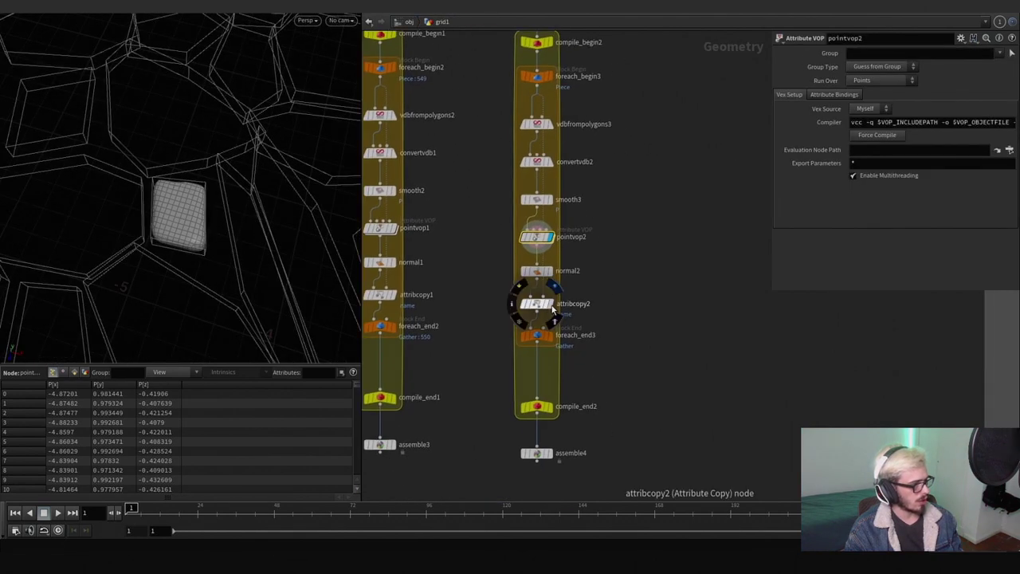
click(549, 303)
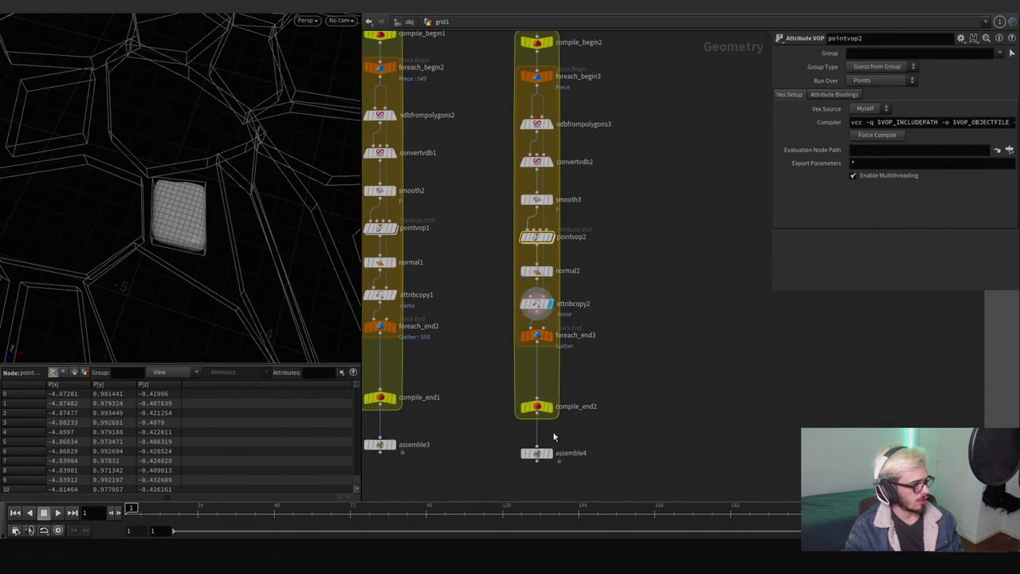
Step: Display compile_end2 in the pebble chain and inspect the remeshed high-poly pebbles across the whole surface
mouse_move(562, 423)
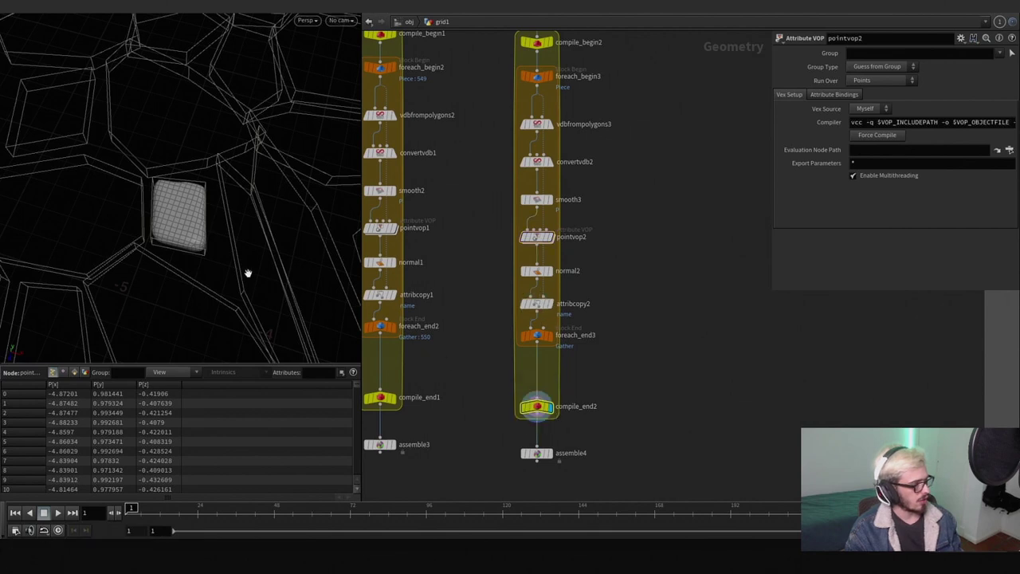
scroll(210, 253, down, 5)
scroll(200, 222, down, 5)
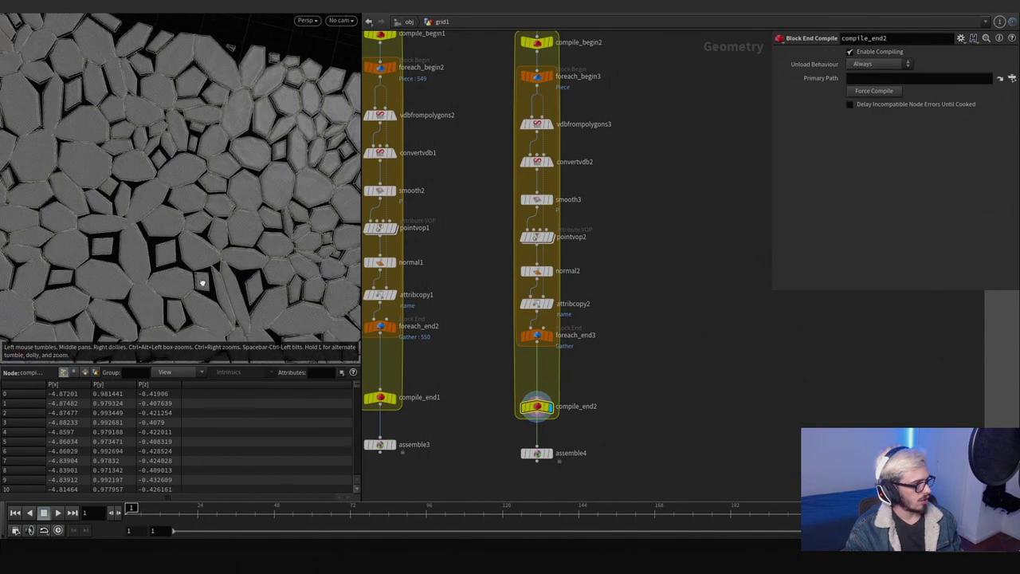
drag(207, 188, 525, 392)
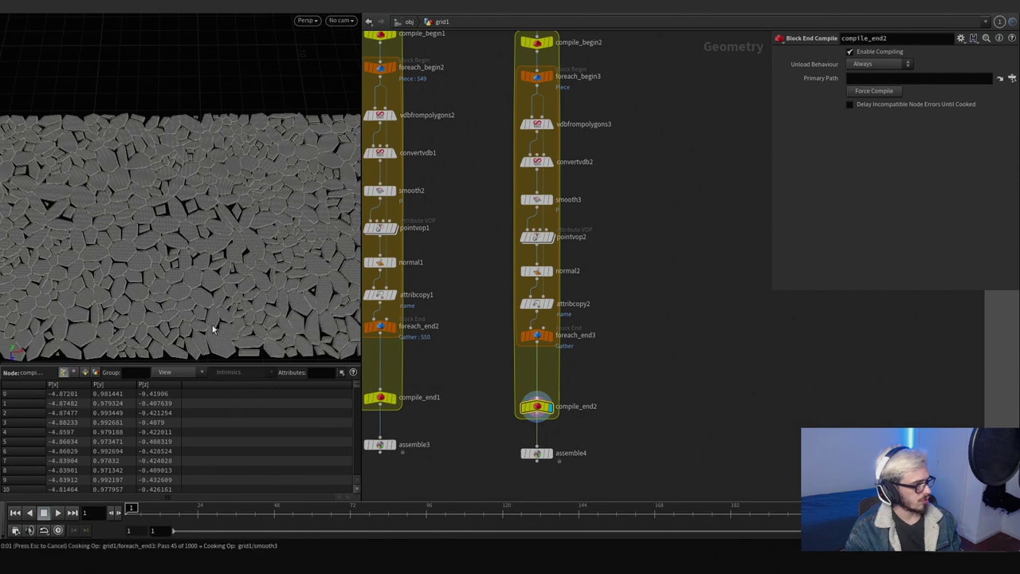
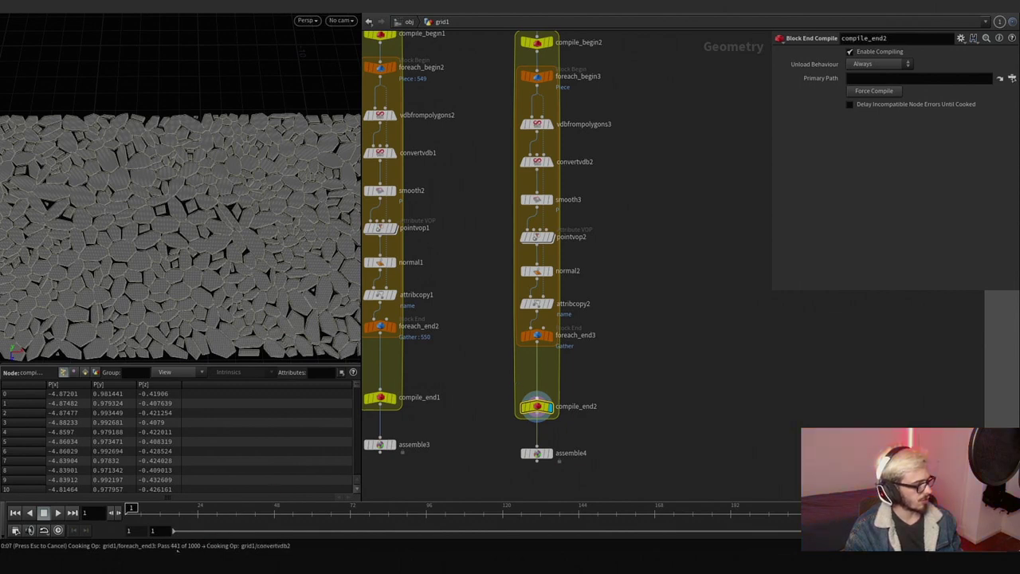
Step: Set the flow noise amplitude inside pointvop2 to -0.030 and return to the geometry network to check the pebbles
click(526, 297)
double_click(528, 299)
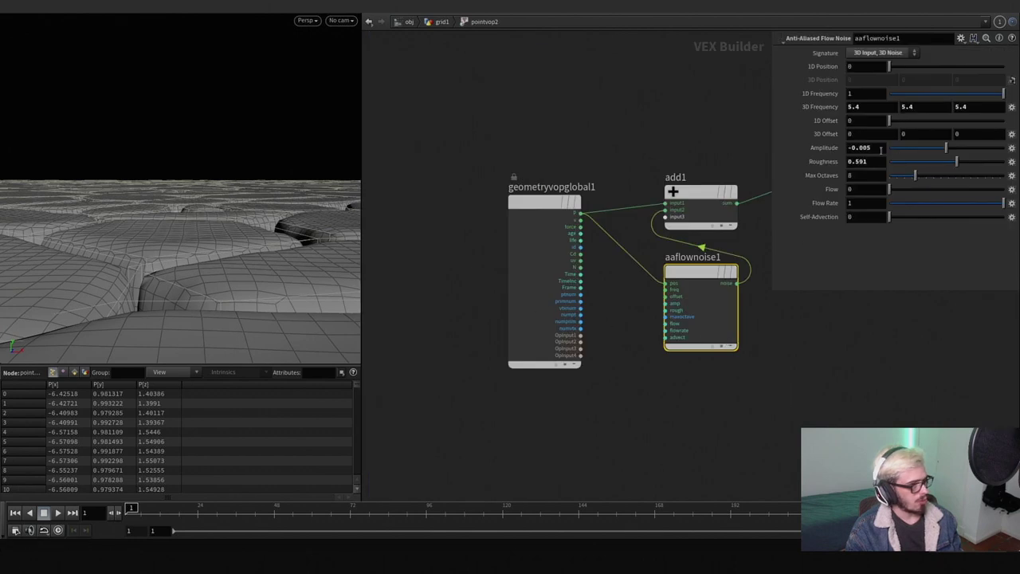
key(BackSpace)
key(BackSpace)
text(15)
key(Return)
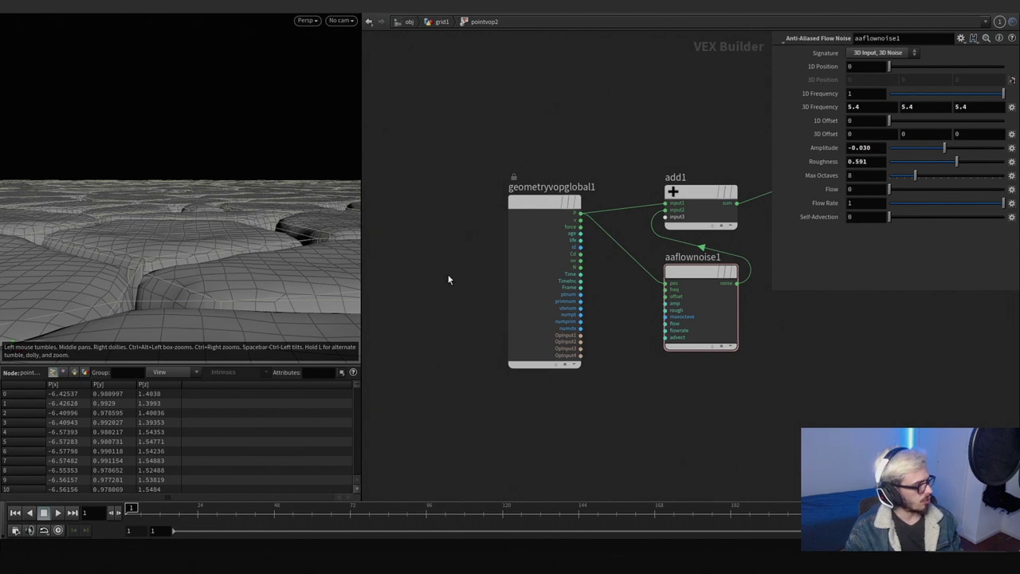
mouse_move(233, 246)
mouse_down()
mouse_move(230, 287)
mouse_move(215, 235)
mouse_up()
scroll(229, 289, down, 10)
click(441, 22)
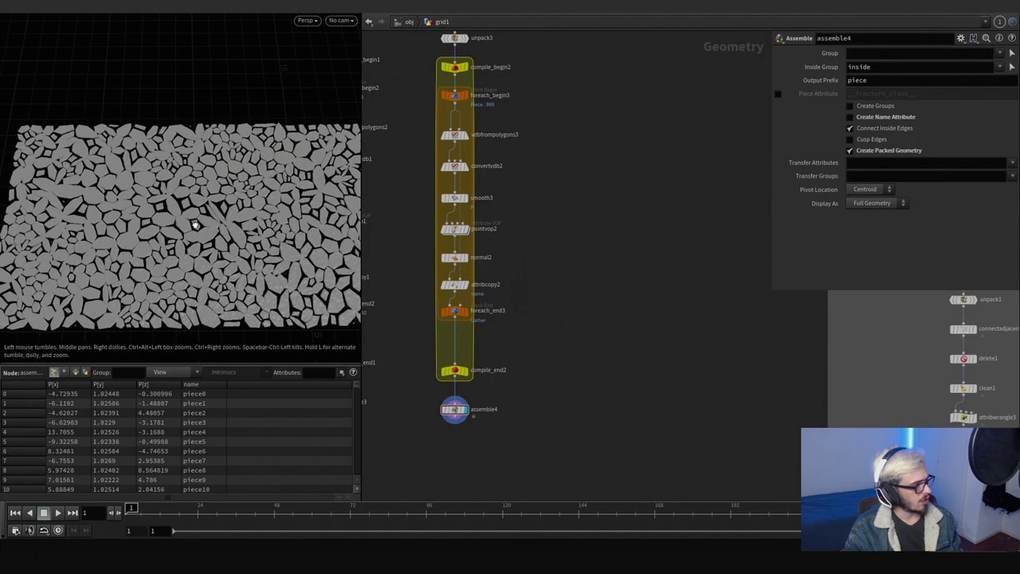
Step: Set the strength of smooth1 in the low-poly pebble network to 0.8 and display compile_end2
middle_drag(562, 245, 528, 332)
scroll(528, 332, up, 6)
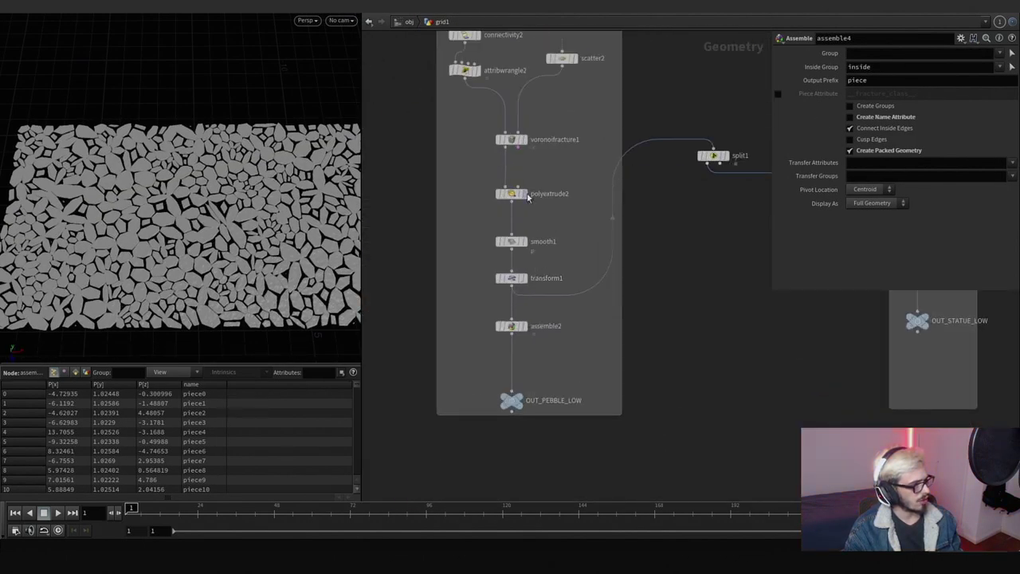
click(511, 240)
drag(920, 122, 894, 125)
scroll(762, 180, down, 4)
scroll(717, 239, down, 2)
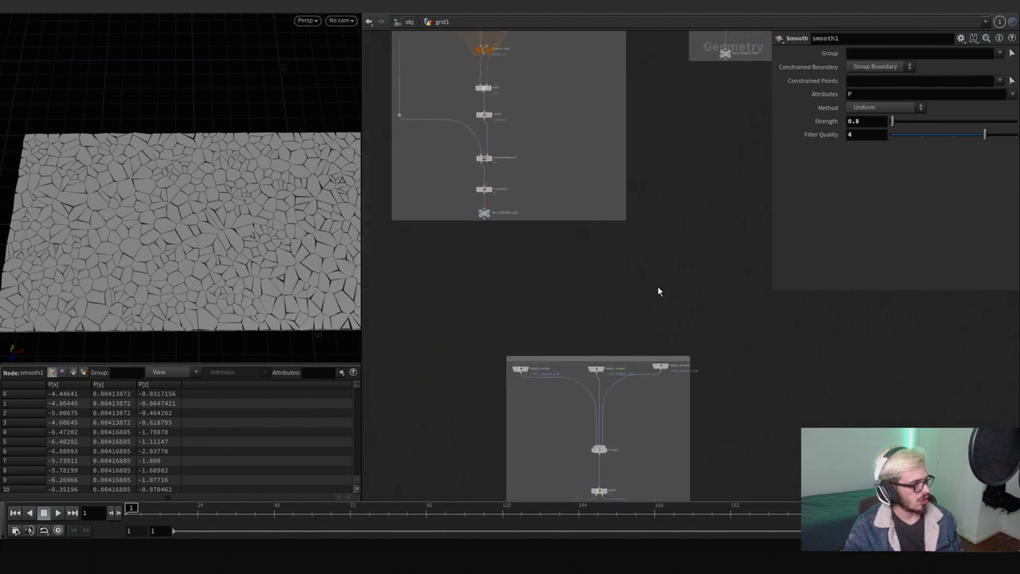
middle_drag(659, 289, 561, 278)
scroll(550, 279, up, 4)
click(539, 327)
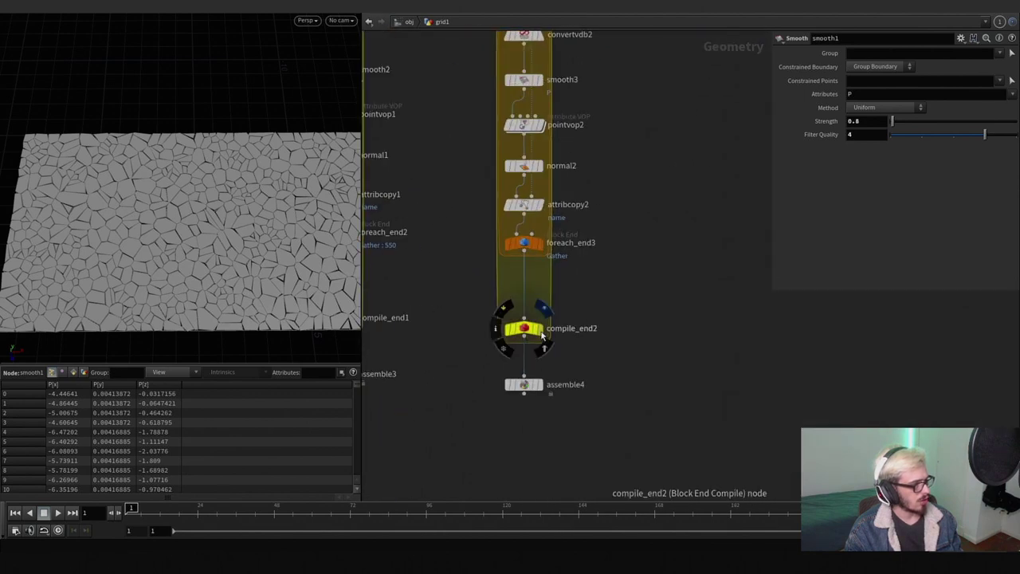
Step: Set the flow noise amplitude inside pointvop2 to -0.060, check the pebble surface and return to the geometry network
drag(260, 271, 255, 235)
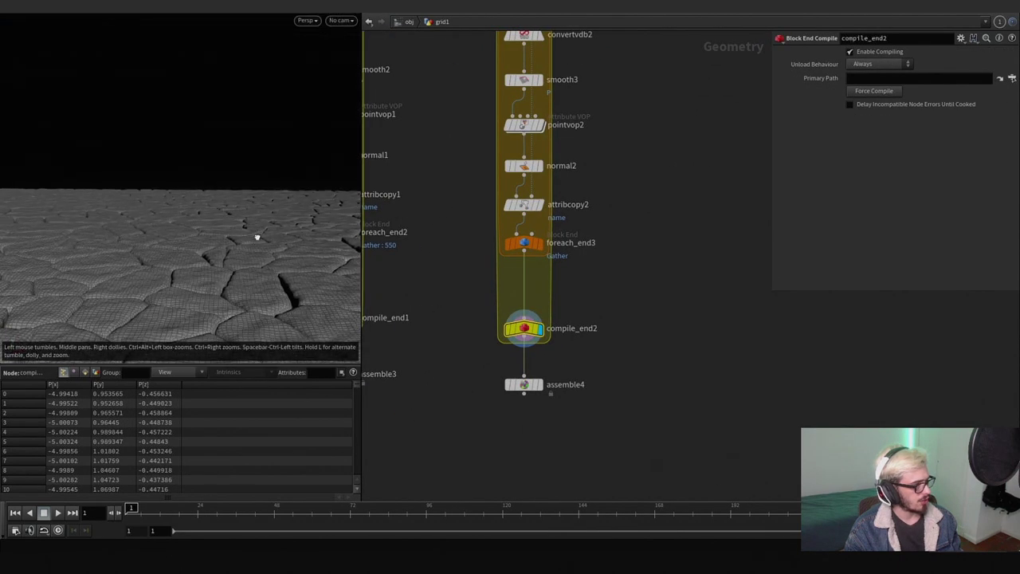
scroll(596, 232, up, 3)
click(515, 220)
double_click(514, 219)
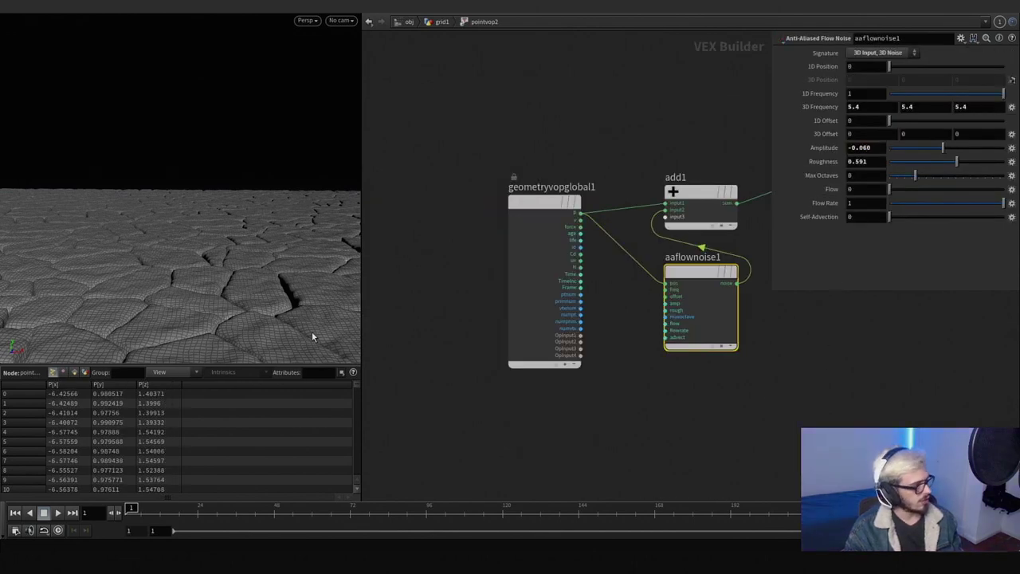
mouse_move(312, 331)
mouse_down()
mouse_move(296, 312)
mouse_move(303, 317)
mouse_up()
scroll(452, 77, down, 2)
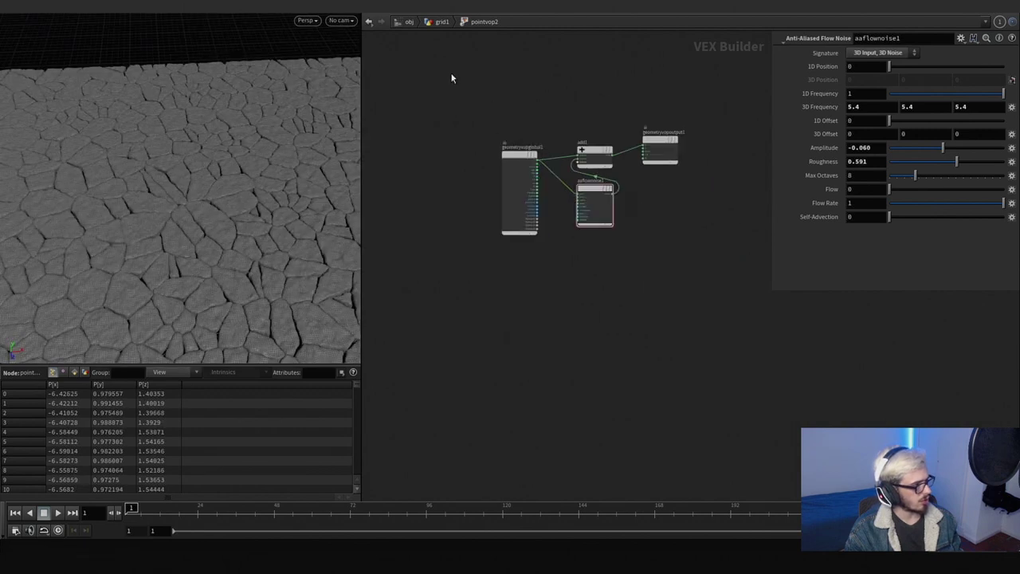
click(442, 21)
Step: Add a Merge node below the two high-poly chains, feed it from assemble3 and assemble4, and display it
scroll(625, 377, down, 4)
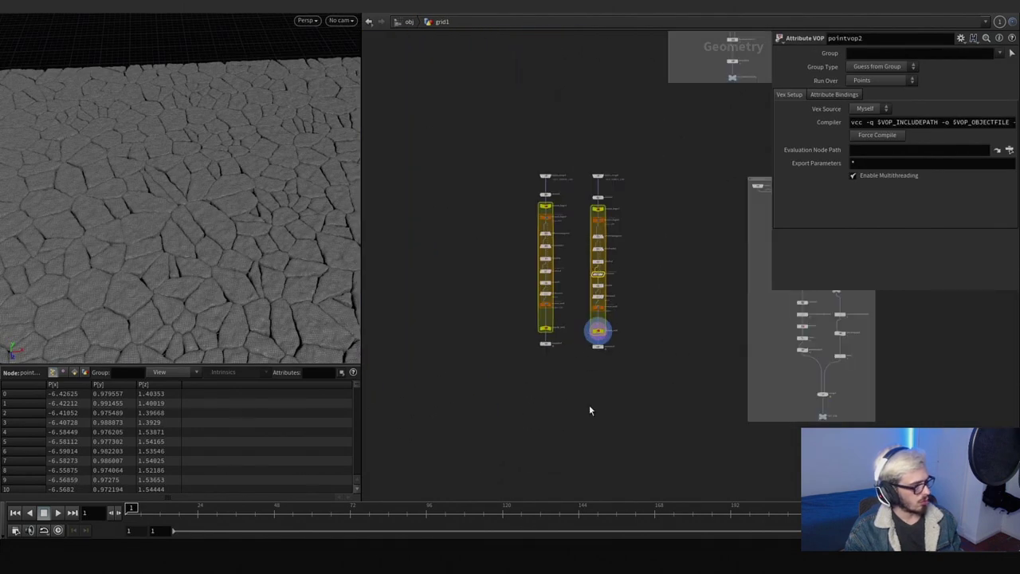
key(Tab)
text(merge)
key(Return)
click(587, 405)
scroll(551, 351, up, 4)
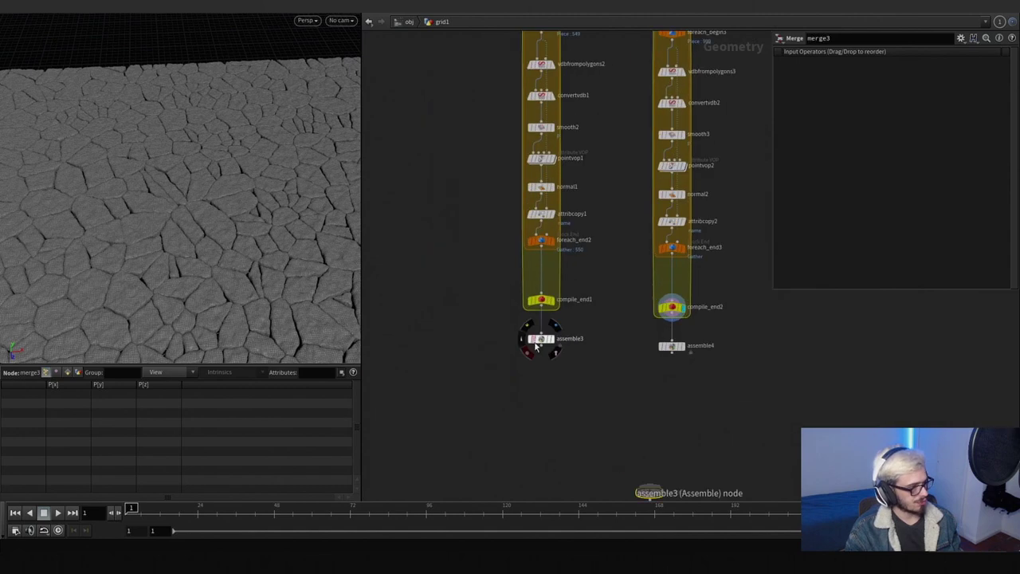
click(542, 349)
click(672, 346)
click(672, 354)
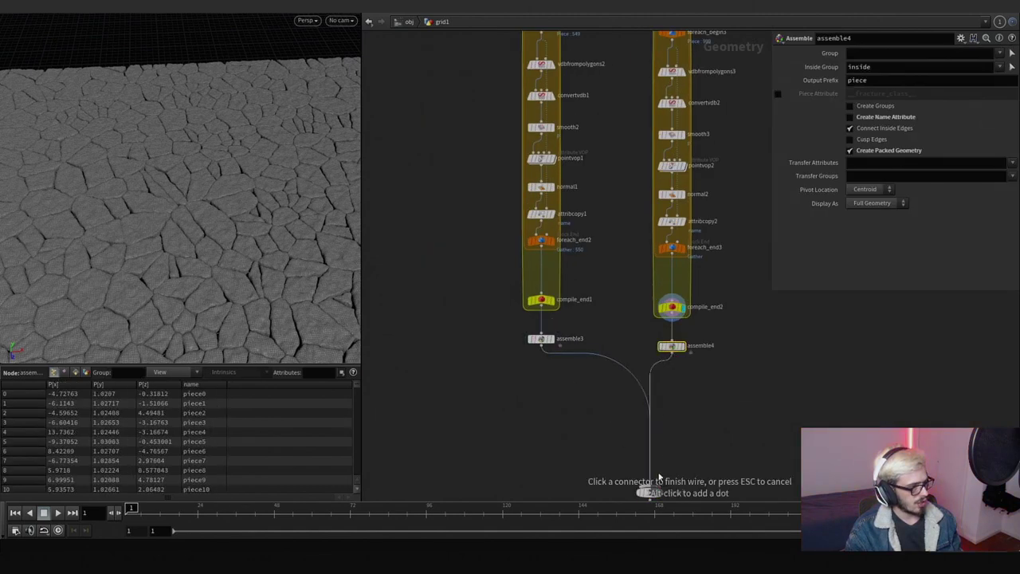
click(650, 488)
mouse_move(630, 418)
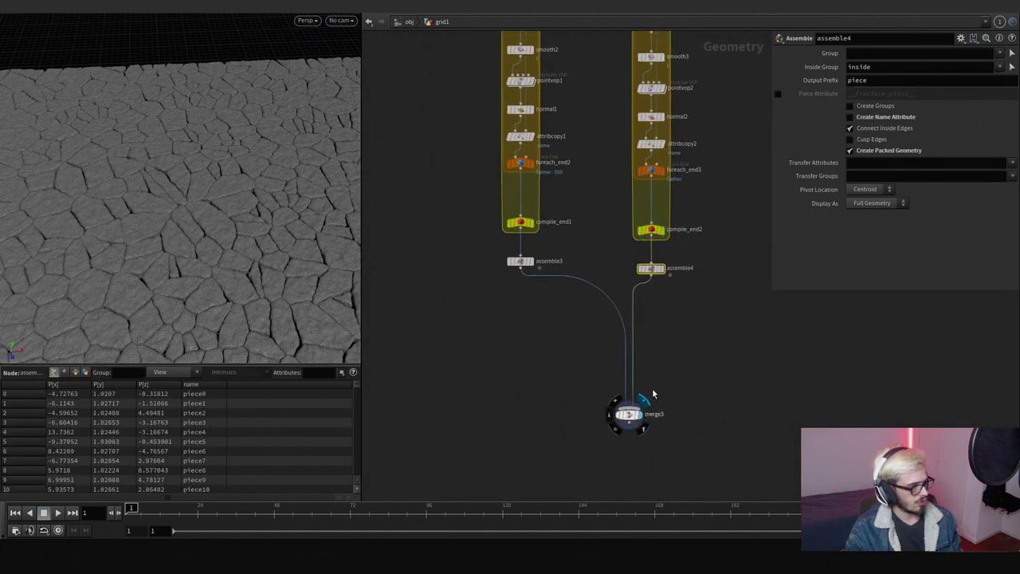
click(646, 398)
Step: Duplicate the object merge that references ../OUT_STATUE_LOW, place it beside assemble4 and wire it into merge3
key(h)
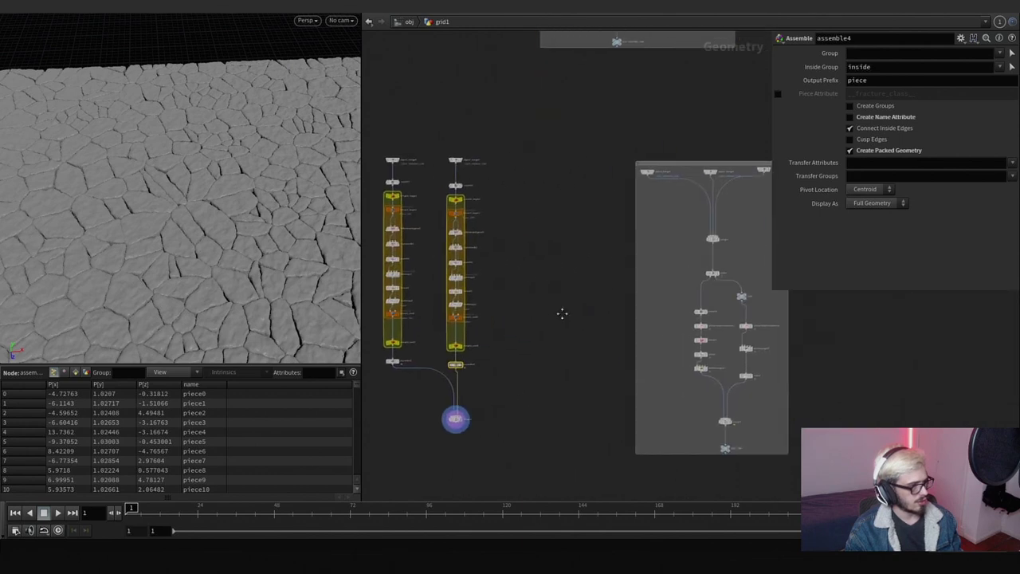
scroll(721, 218, up, 3)
alt+drag(720, 157, 417, 383)
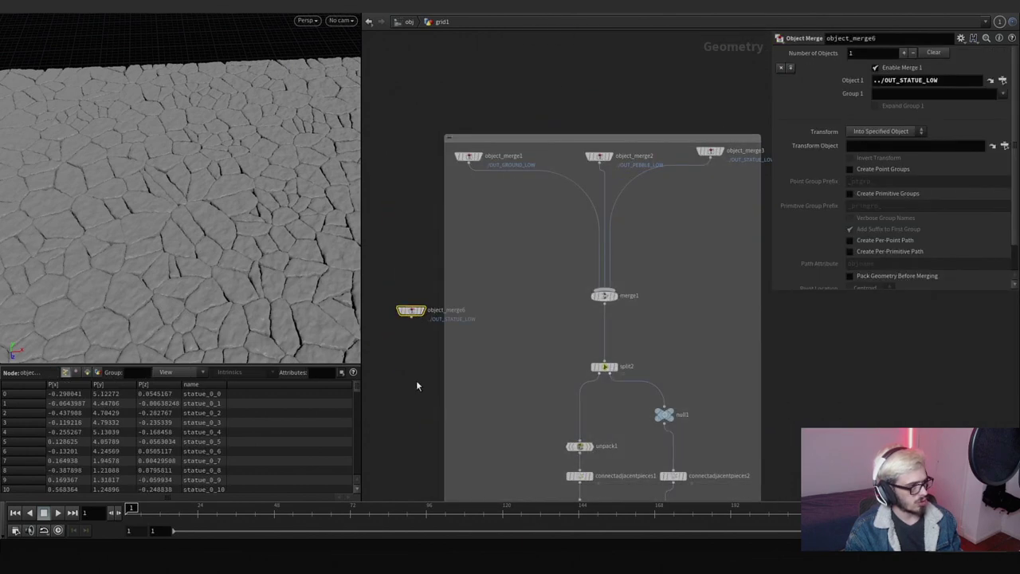
middle_drag(417, 382, 602, 246)
click(593, 180)
key(Escape)
scroll(626, 231, down, 3)
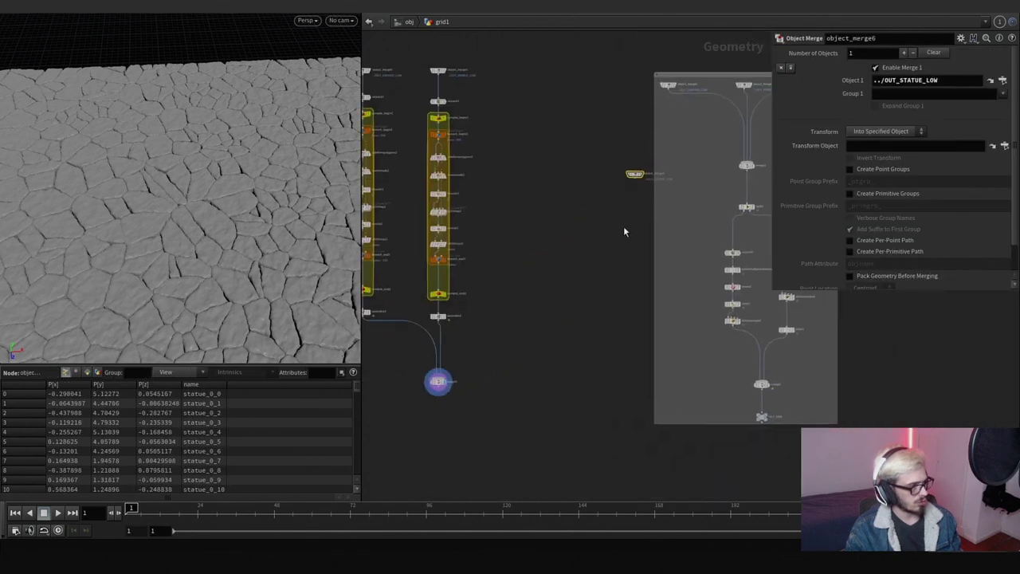
drag(633, 170, 498, 327)
scroll(473, 360, up, 4)
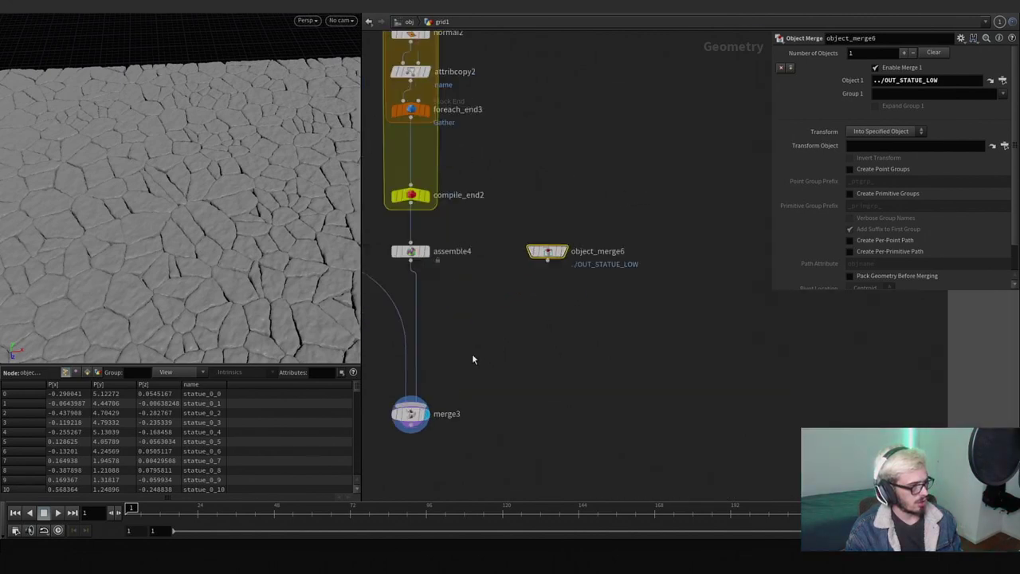
middle_drag(481, 405, 530, 337)
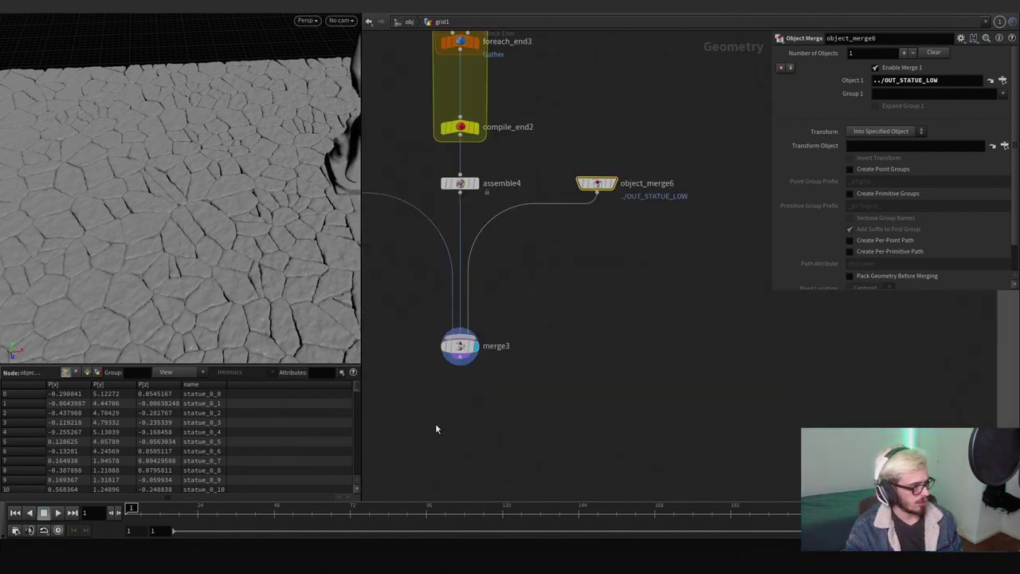
Step: Add a Null after merge3 and name it OUT_HIGH
drag(463, 360, 458, 457)
text(null)
key(Return)
double_click(486, 446)
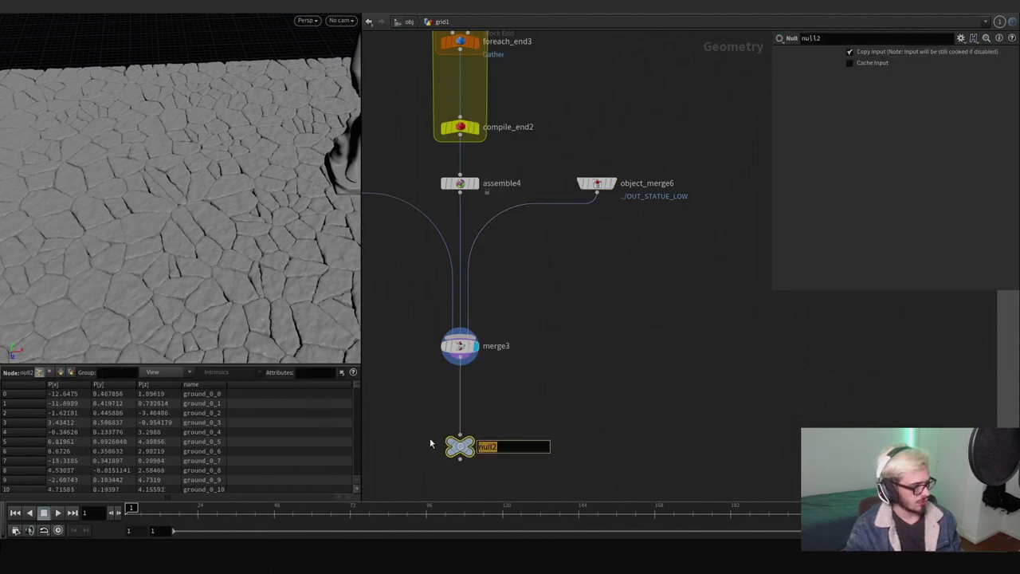
text(OUT_HIGH)
key(Return)
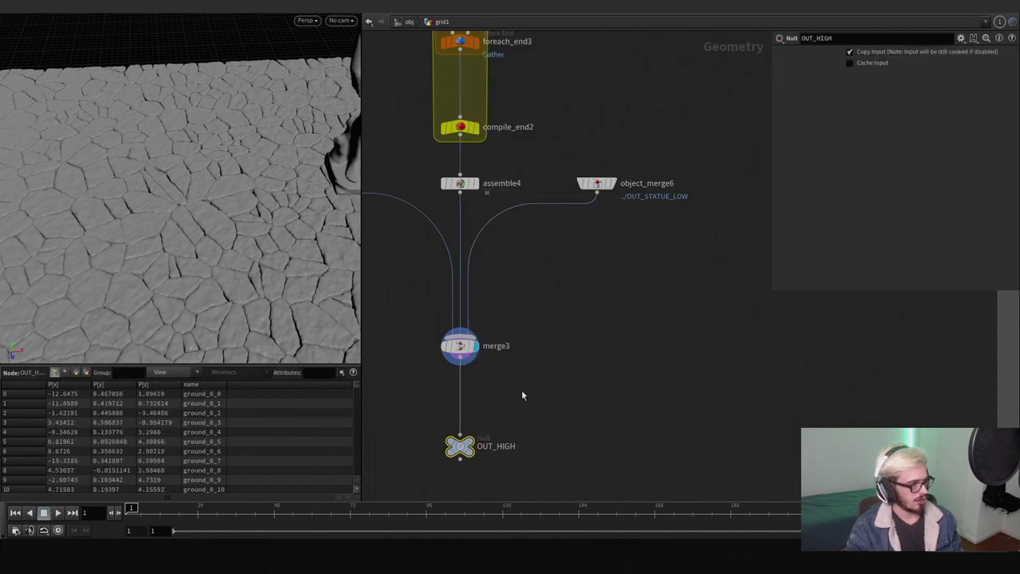
Step: Insert a Null between merge1 and split2 in the low-poly constraint network and name it OUT_LOW
scroll(523, 395, down, 5)
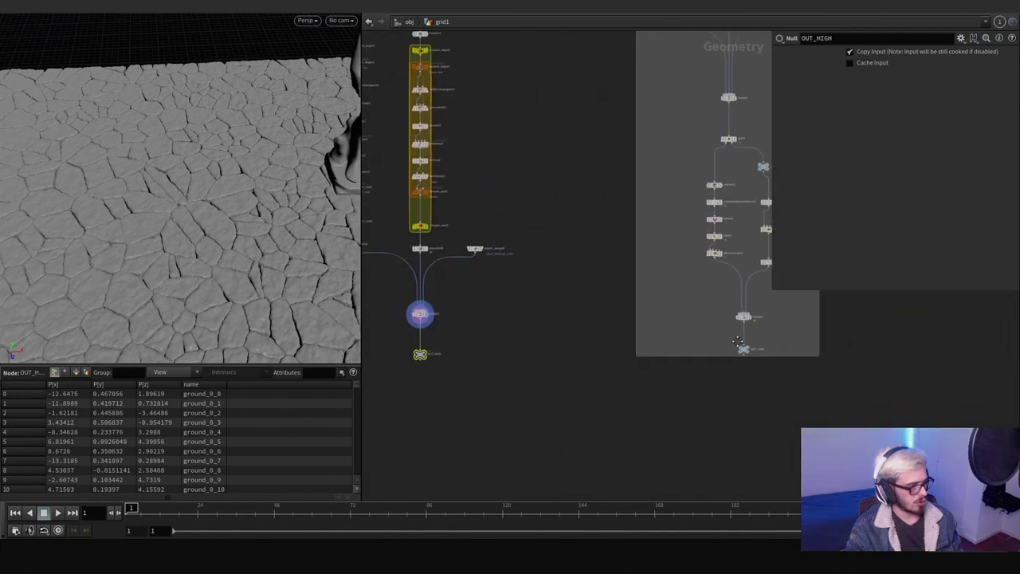
key(f)
scroll(627, 151, up, 3)
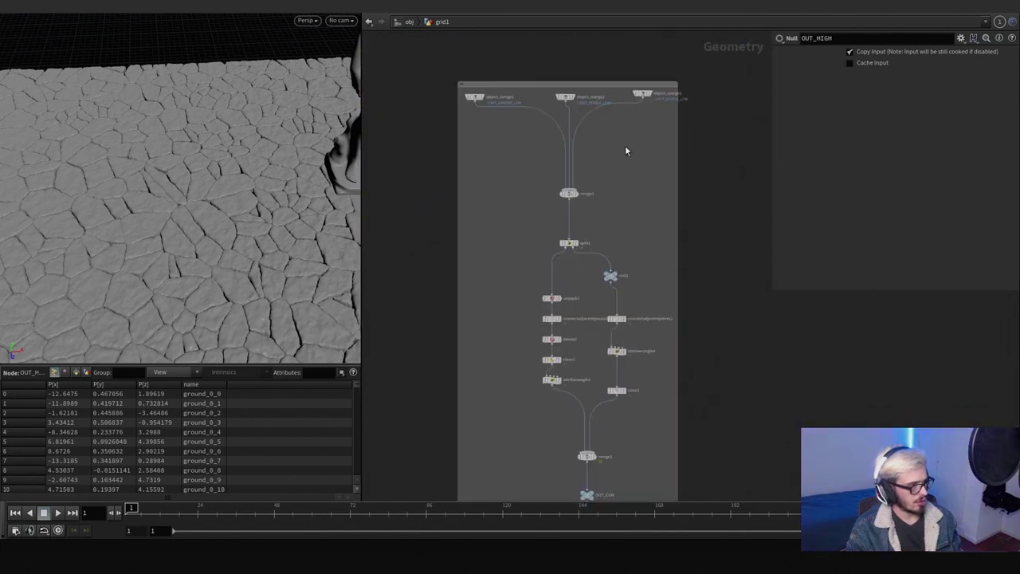
key(Tab)
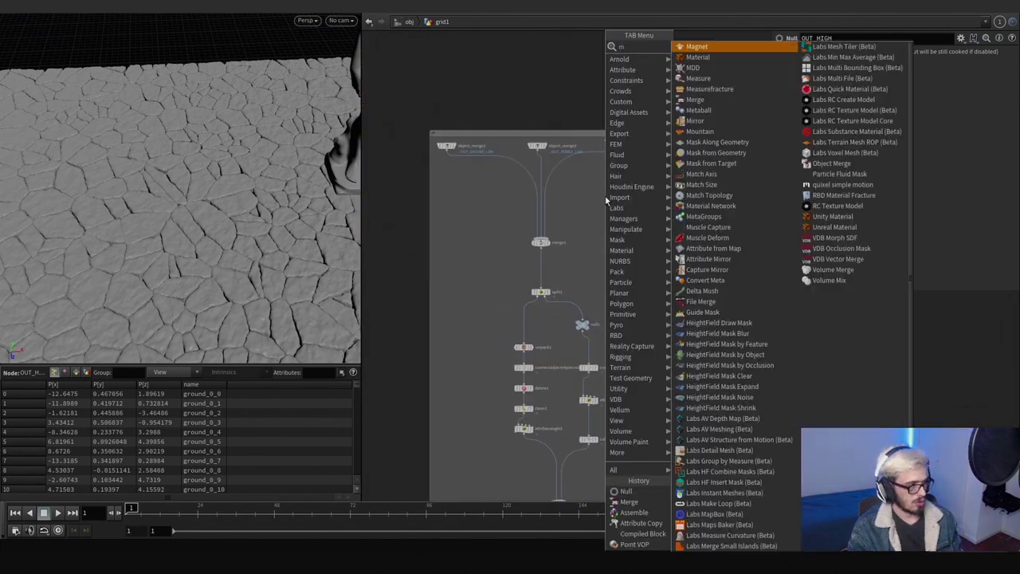
key(Escape)
key(Tab)
text(null)
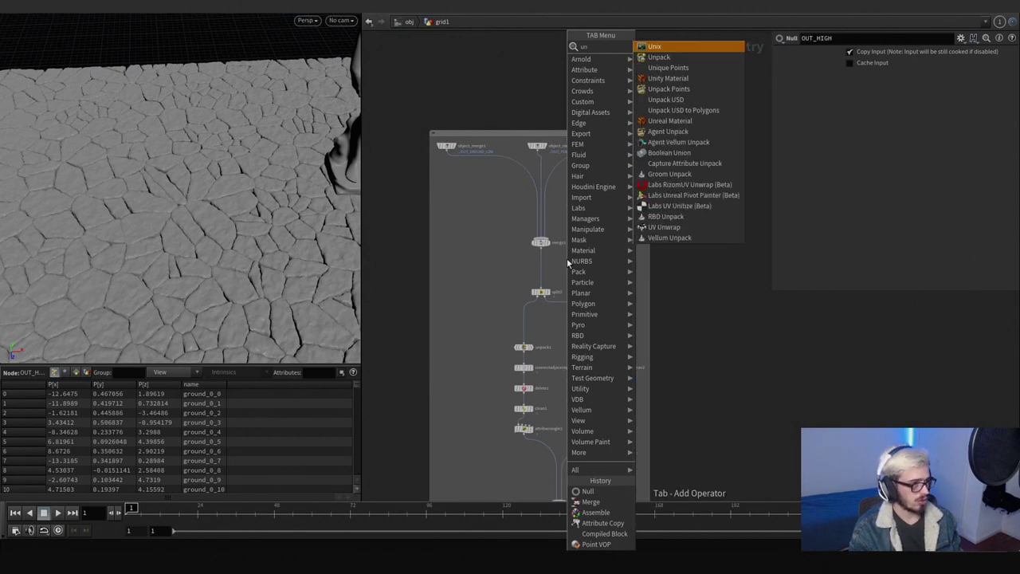
key(Return)
click(567, 259)
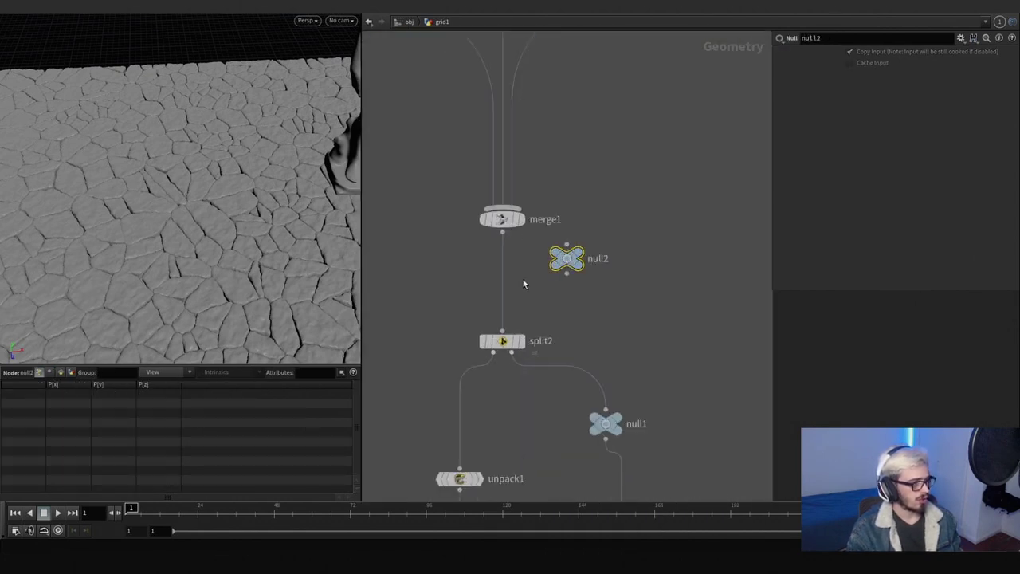
drag(569, 260, 505, 285)
key(F2)
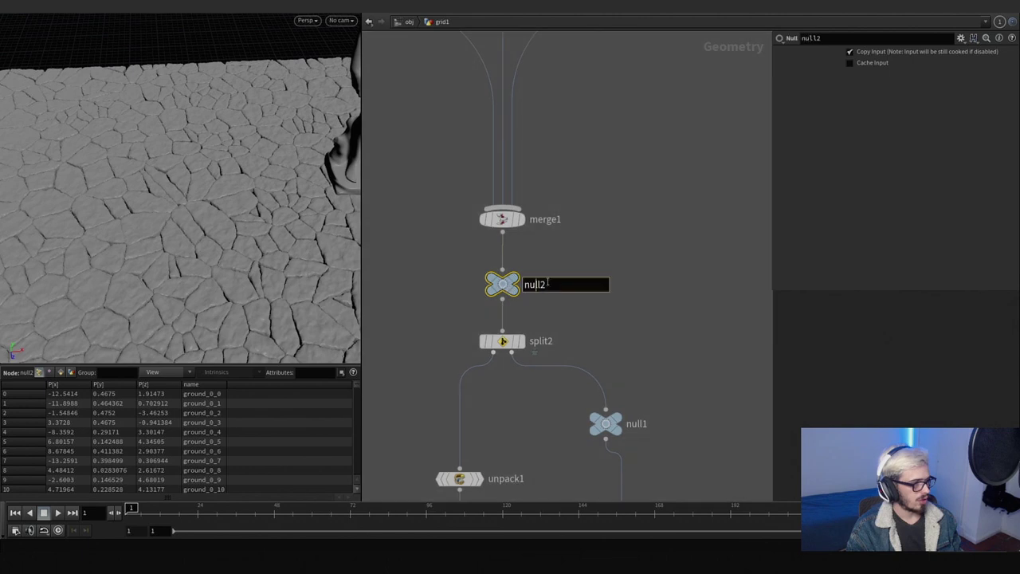
text(OUT_LOW)
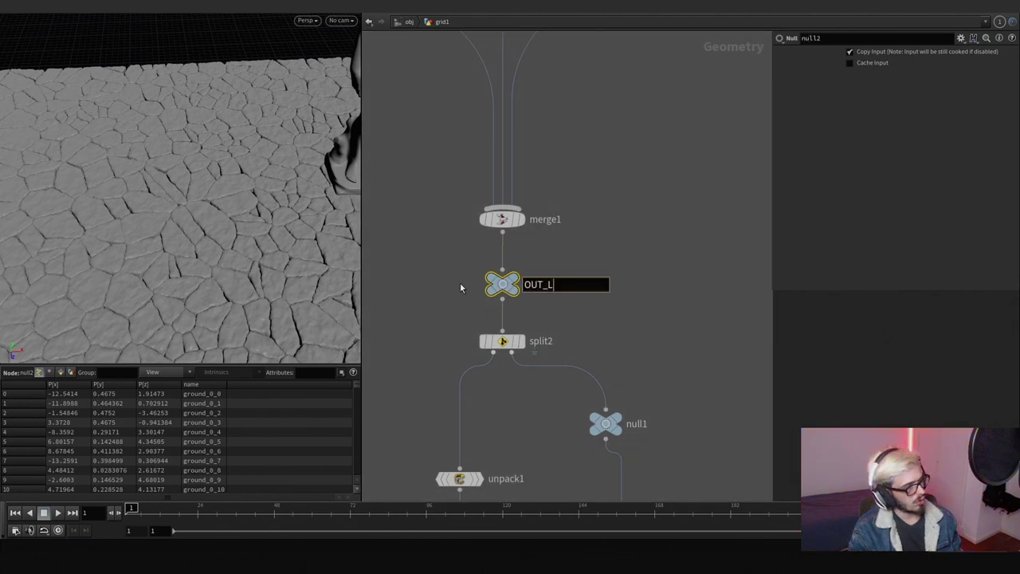
key(Return)
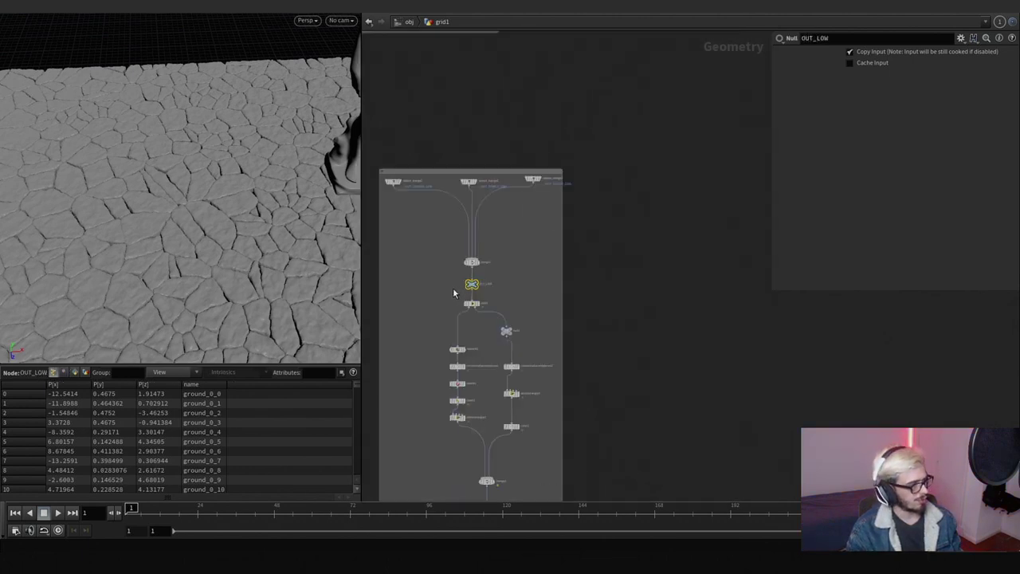
Step: Add an RBD Pack node in the empty area below the high-poly and constraint networks
key(Tab)
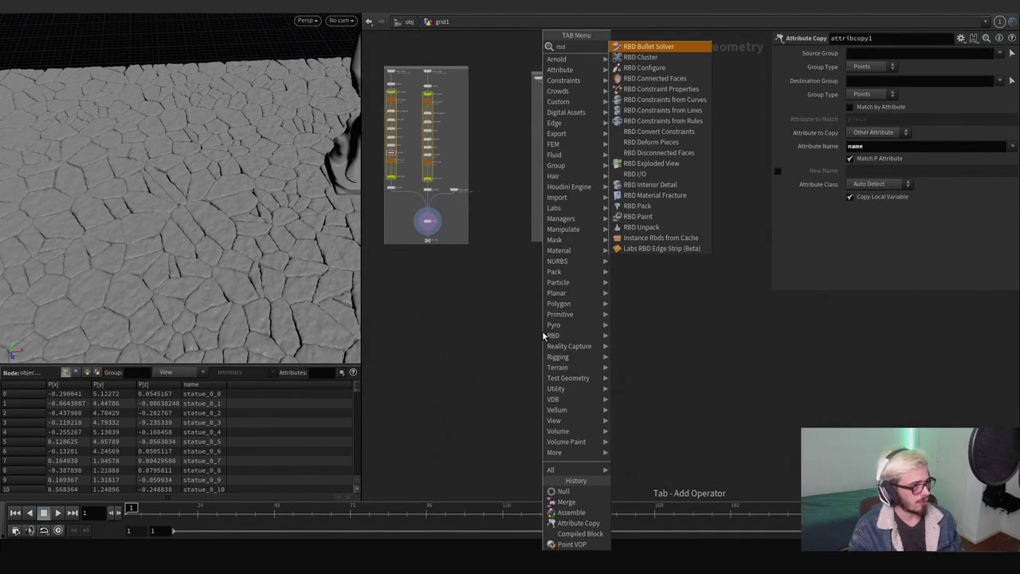
text(rbd o)
key(BackSpace)
text(pack)
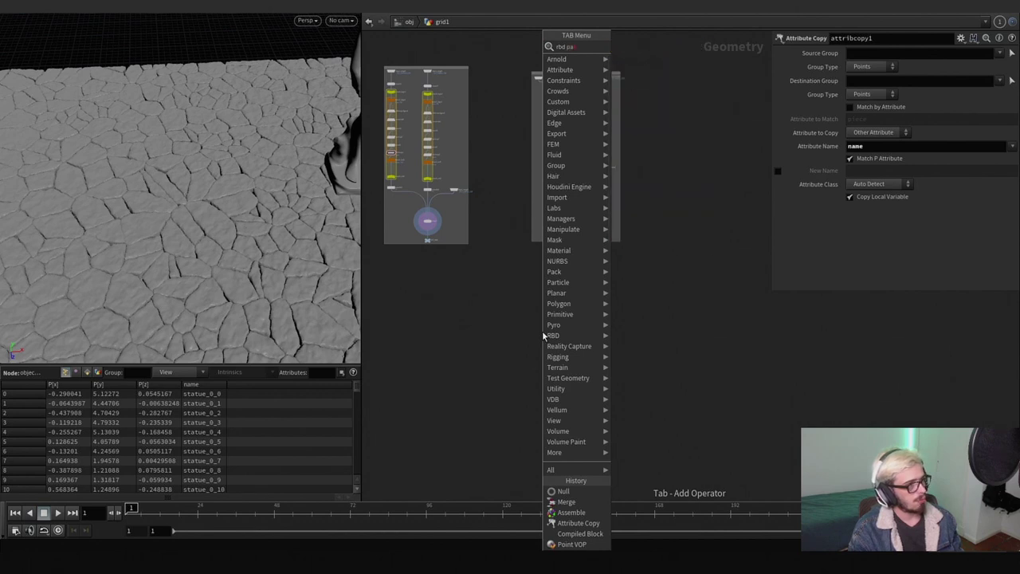
key(Return)
click(559, 345)
Step: Add an Object Merge above the RBD Pack node and reference ../OUT_HIGH as its Object 1
key(Tab)
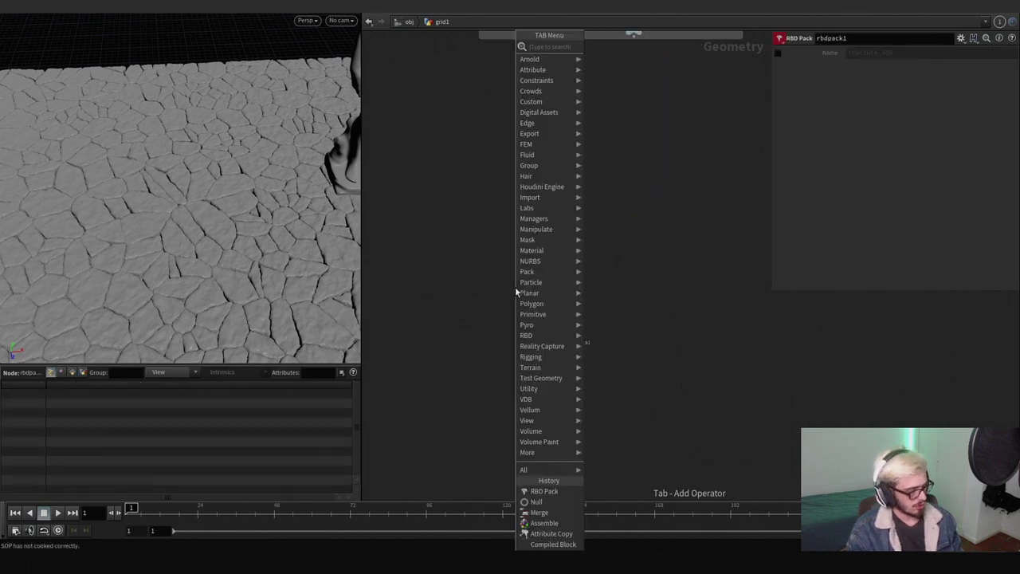
text(obj)
key(Return)
click(515, 289)
scroll(441, 215, down, 3)
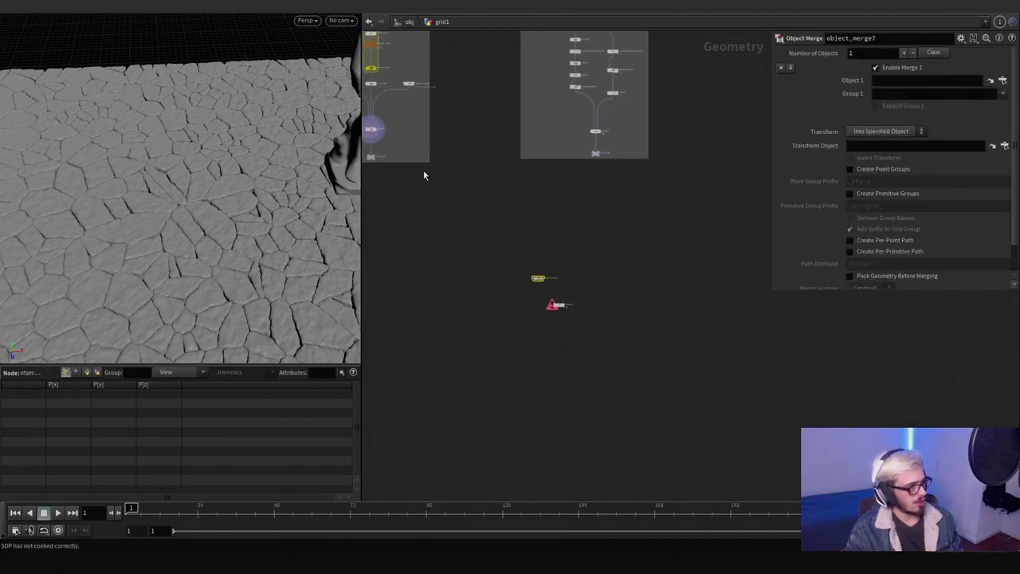
drag(377, 158, 823, 103)
drag(881, 82, 916, 81)
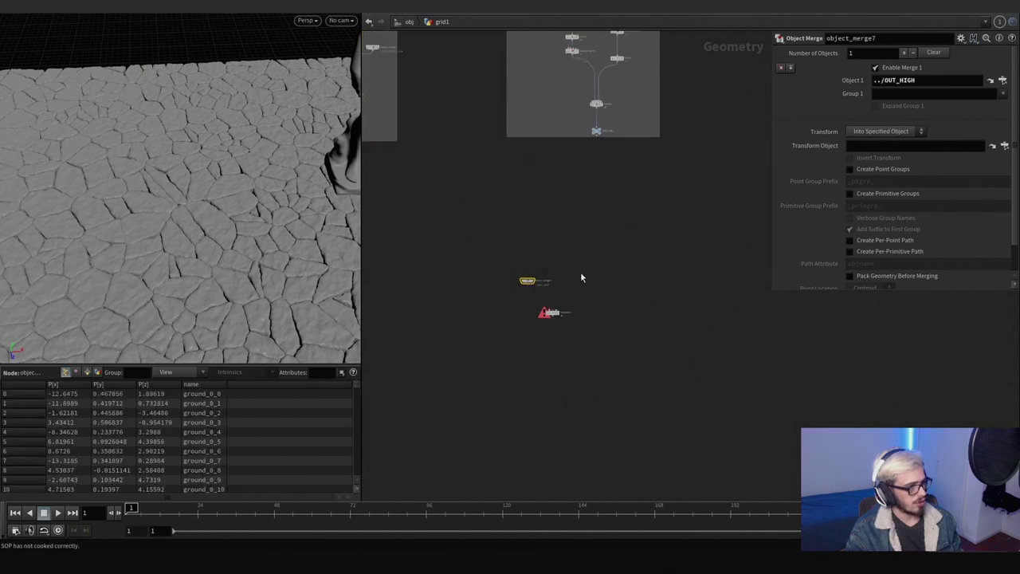
Step: Duplicate the object merge that references the high-poly geometry and point the copy to ../OUT_LOW
scroll(580, 272, up, 3)
alt+drag(488, 285, 552, 280)
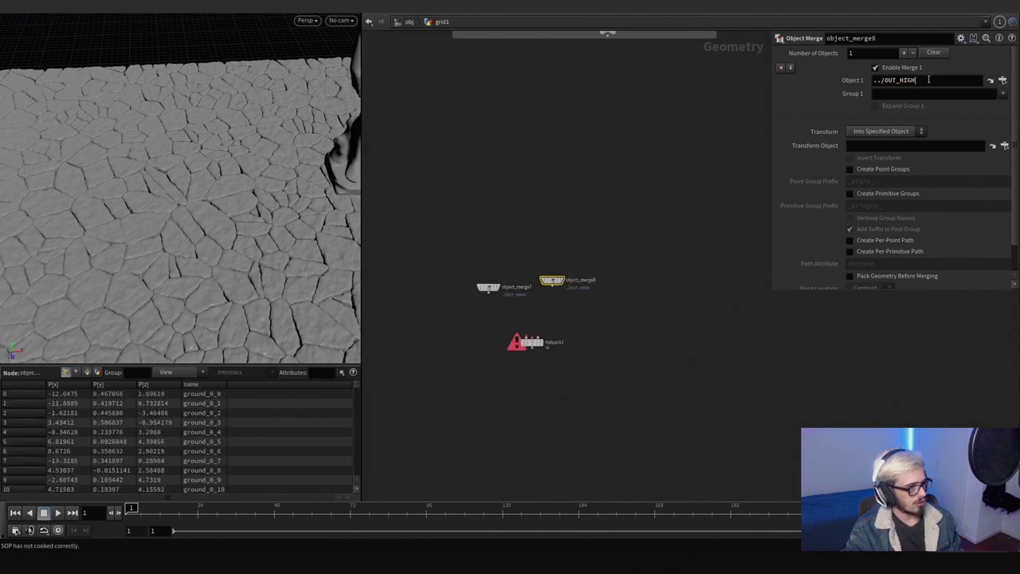
text(LOW)
key(Return)
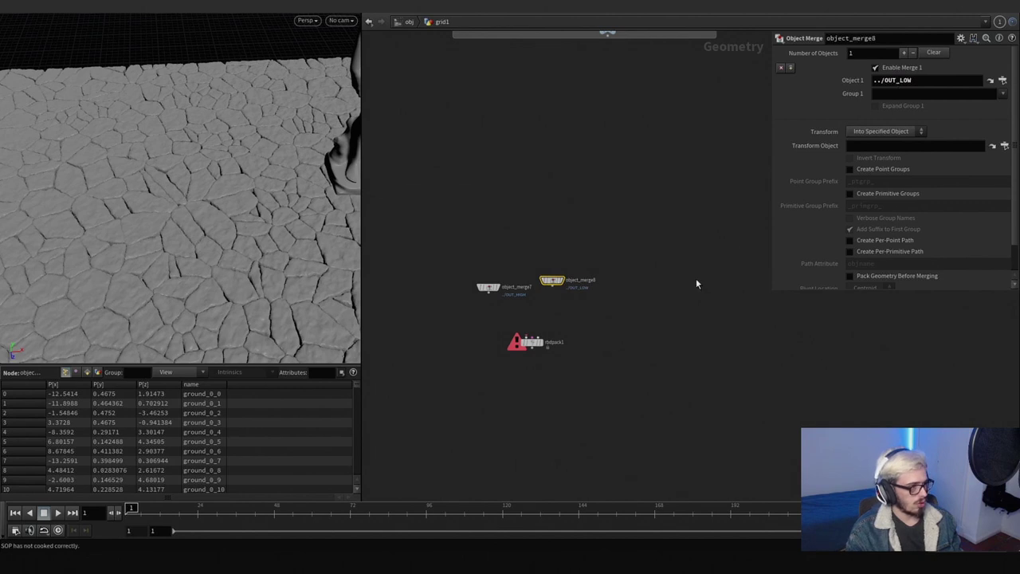
Step: Duplicate the low-poly object merge and set the copy's Object 1 to ../OUT_CON
alt+drag(554, 287, 620, 279)
scroll(608, 212, down, 2)
middle_drag(608, 175, 604, 269)
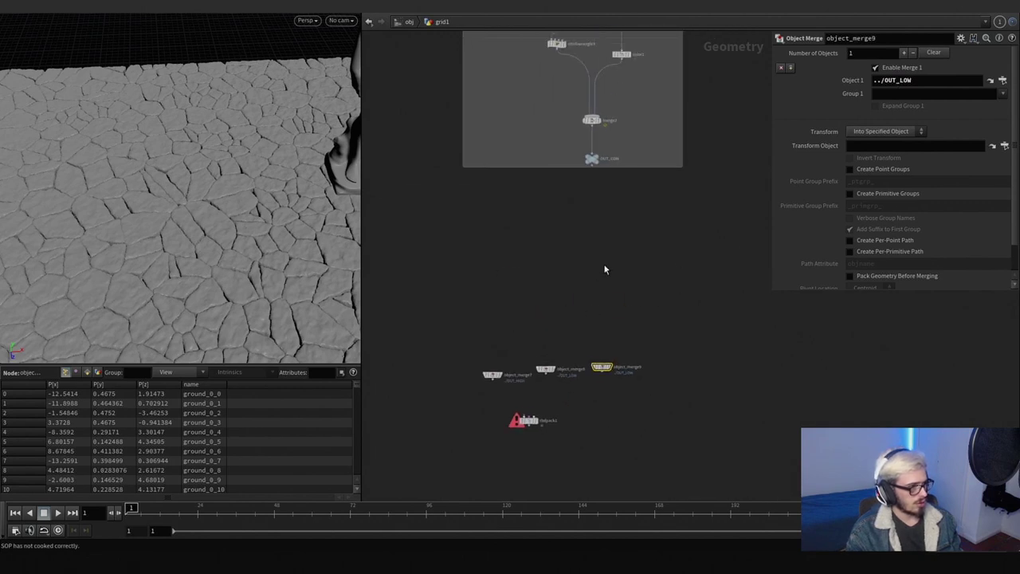
text(CON)
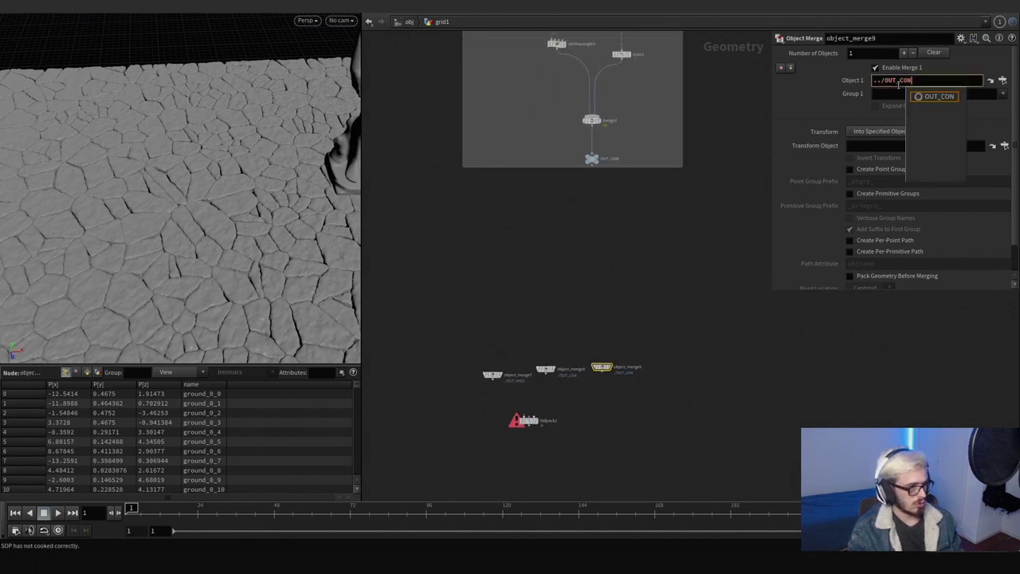
key(Return)
Step: Wire the high-poly, constraint and low-poly object merges into rbdpack1's first, second and third inputs and align the nodes
middle_drag(648, 337, 653, 292)
scroll(652, 292, up, 1)
drag(652, 292, 568, 311)
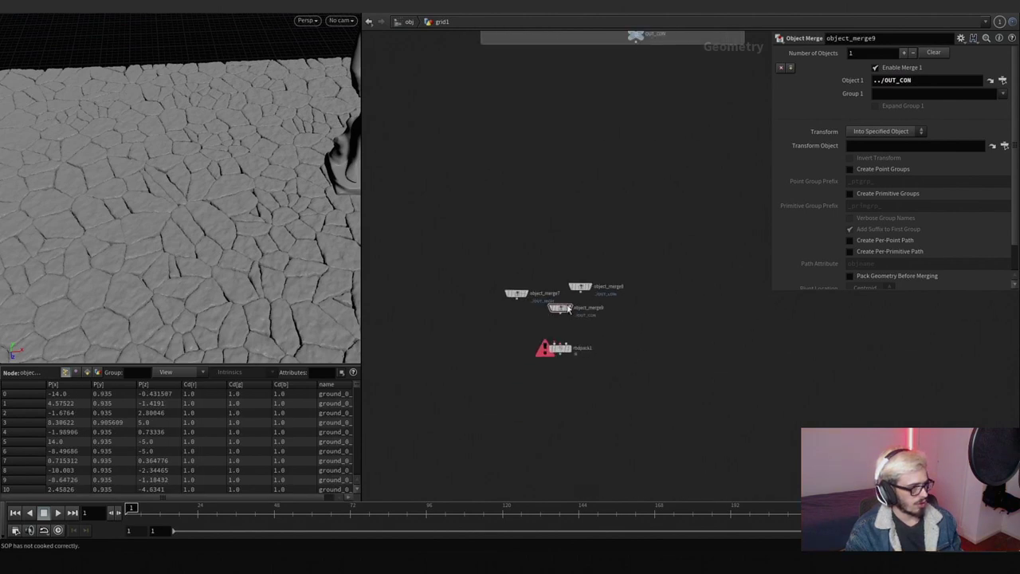
scroll(549, 330, up, 3)
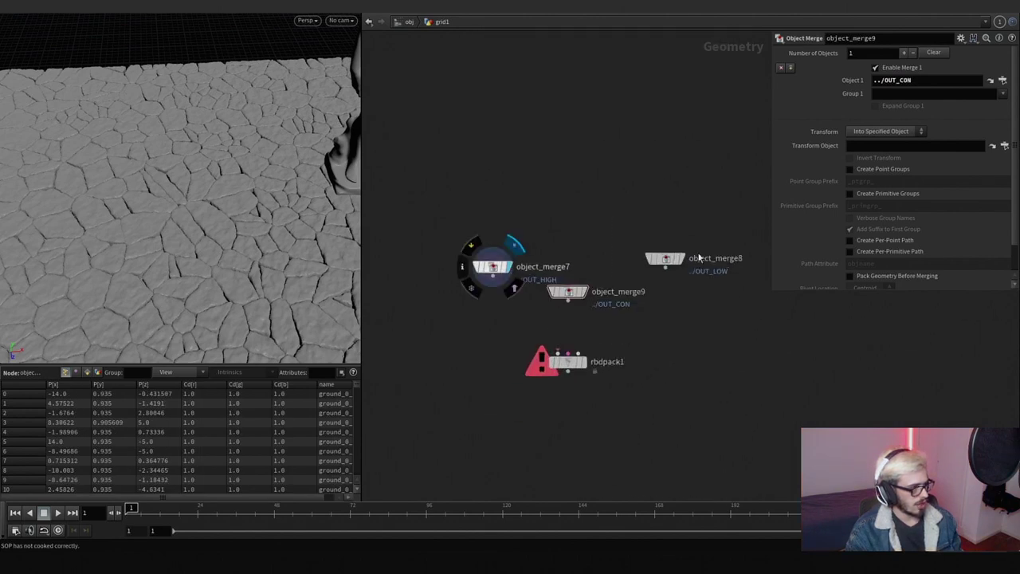
click(496, 270)
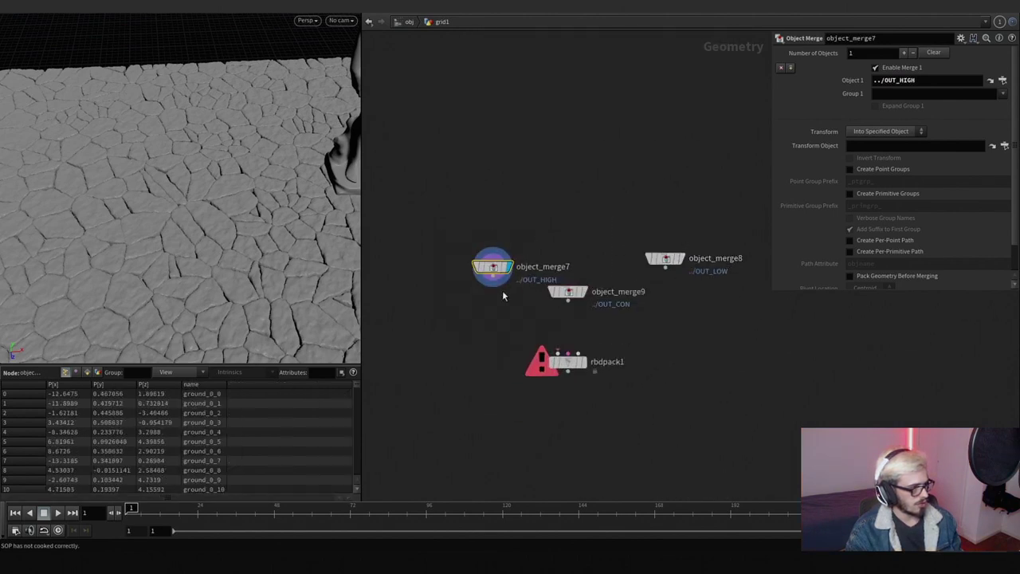
click(685, 257)
click(567, 292)
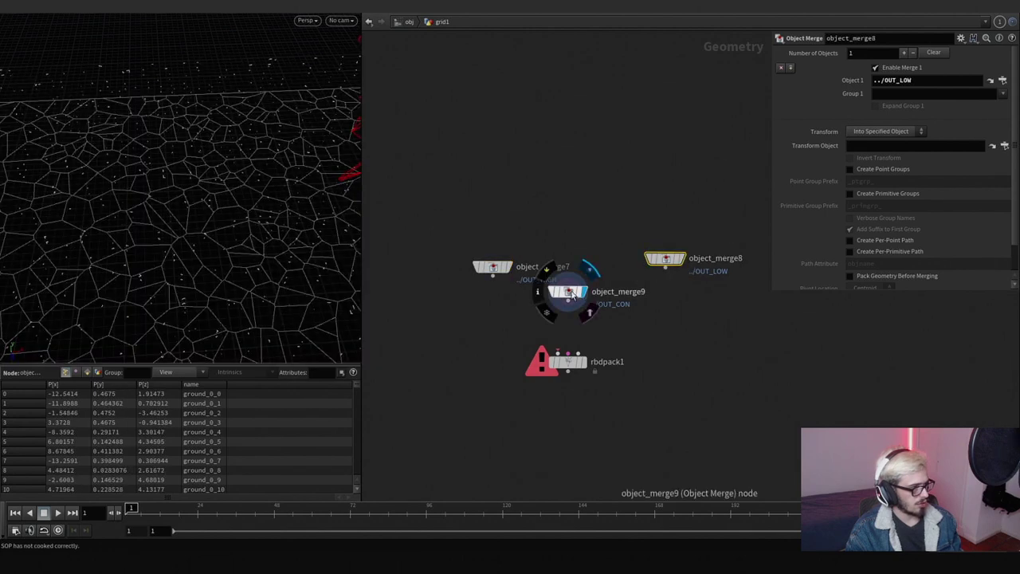
drag(569, 303, 567, 354)
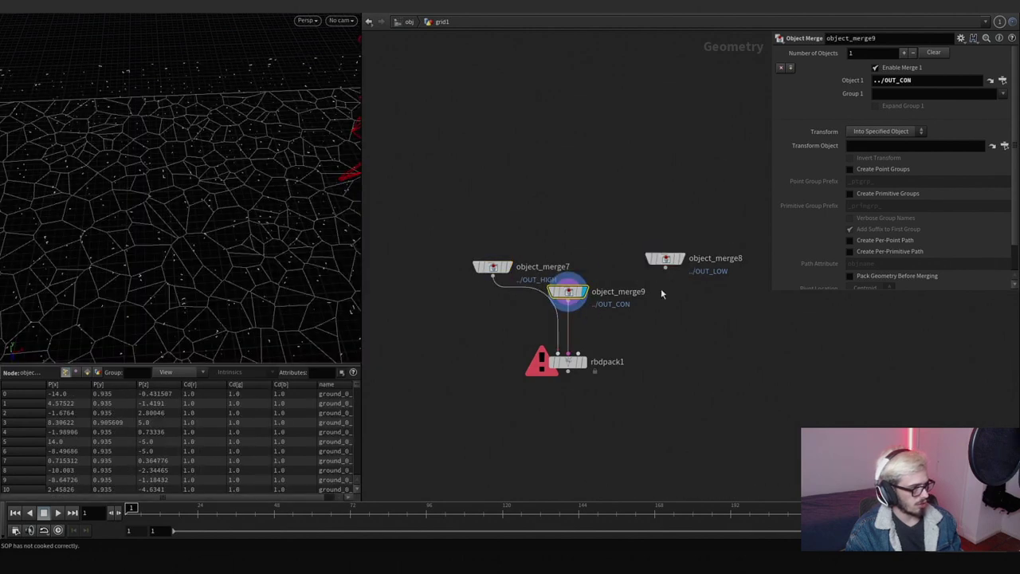
key(l)
Step: Add an RBD Unpack node below rbdpack1 and connect it to the packed output
key(Tab)
text(r)
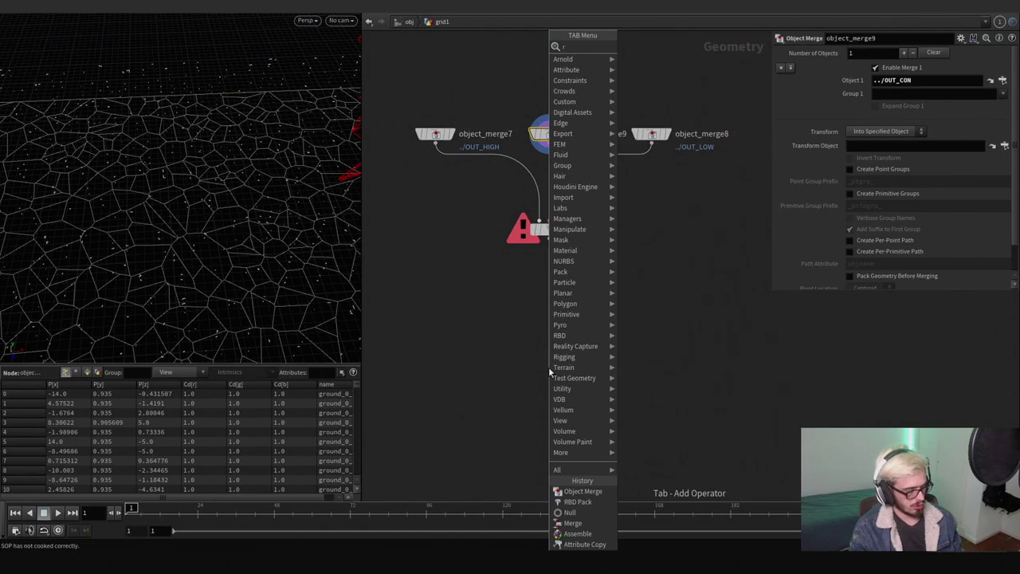
text(bdunp)
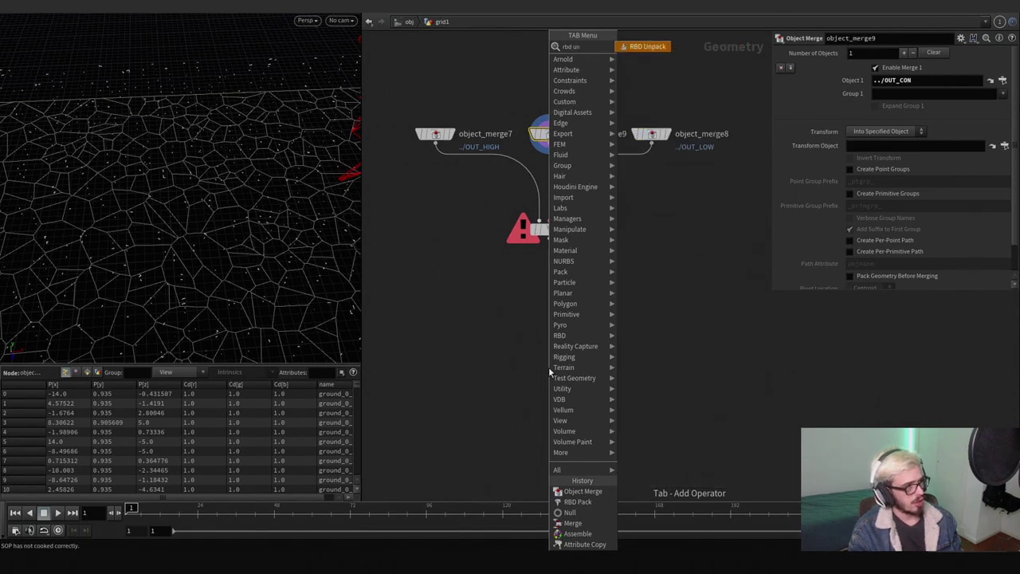
key(Return)
click(548, 367)
drag(548, 371, 548, 408)
drag(654, 312, 492, 375)
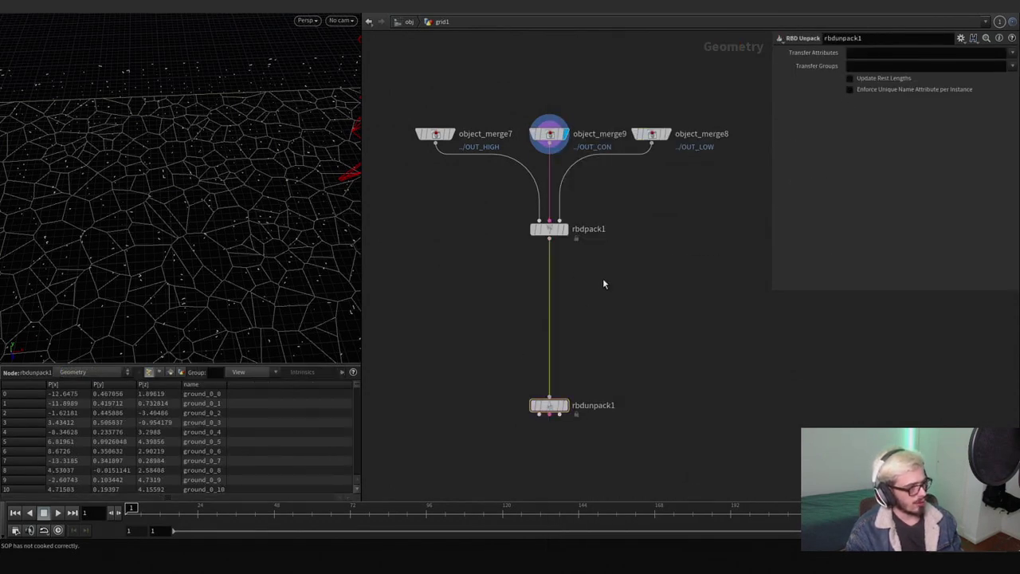
Step: Insert a Transform node between rbdpack1 and rbdunpack1
key(Tab)
mouse_move(604, 336)
key(Down)
key(Down)
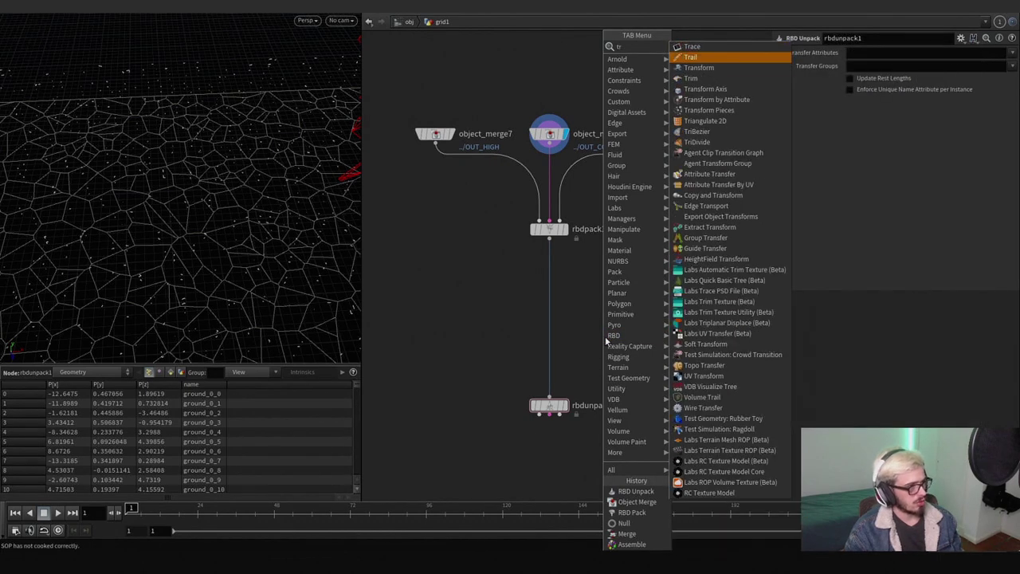
key(Return)
click(605, 338)
drag(605, 341, 566, 325)
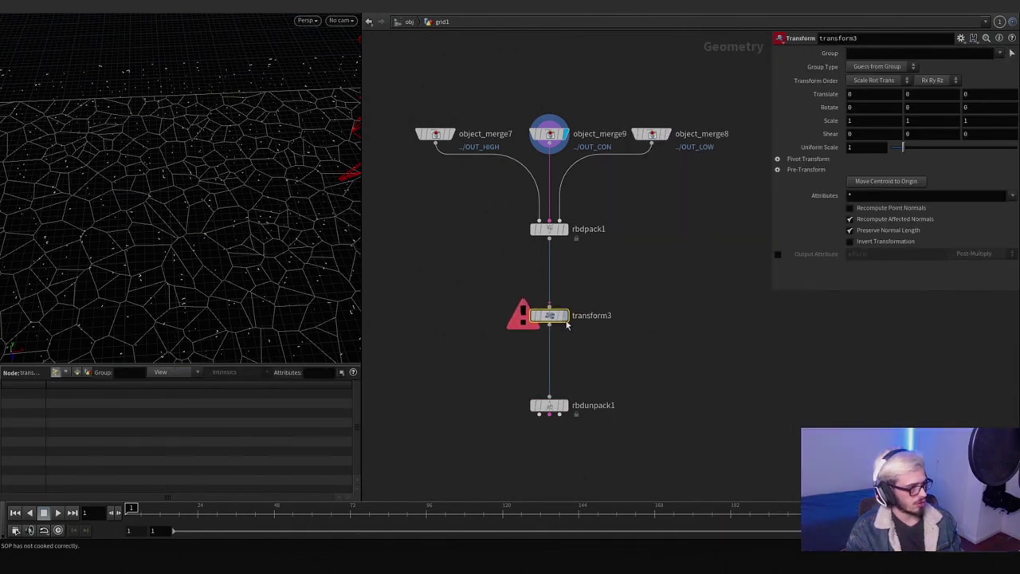
Step: Display the output of rbdunpack1 to check the whole ground and statue
scroll(595, 354, down, 4)
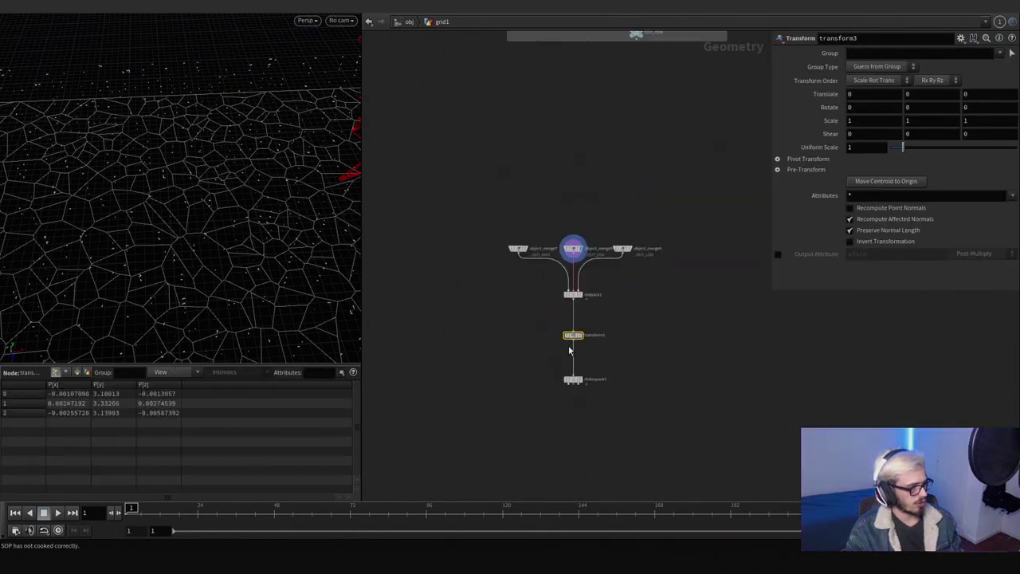
drag(239, 239, 264, 209)
scroll(633, 351, up, 5)
mouse_move(573, 287)
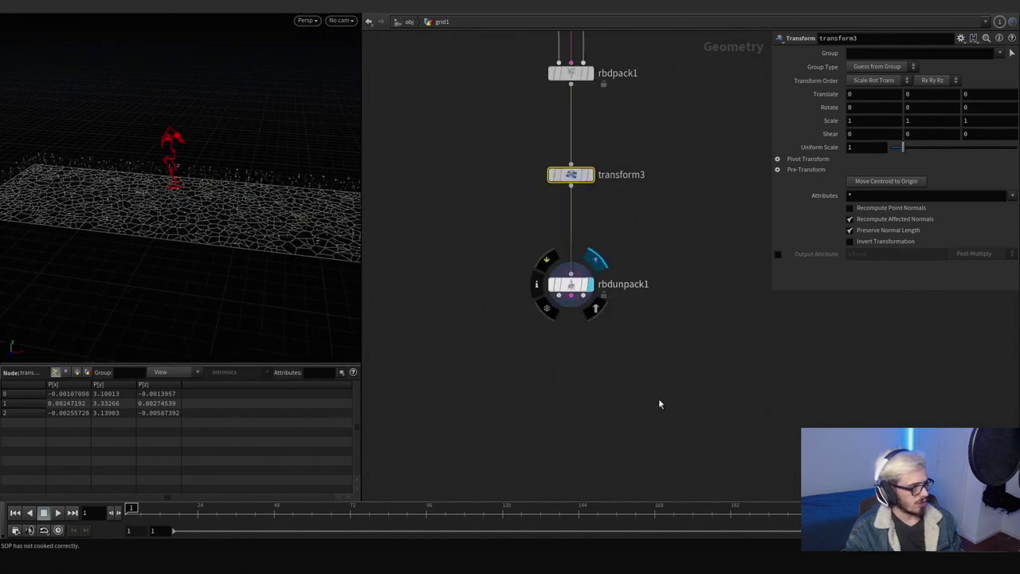
middle_drag(644, 396, 614, 311)
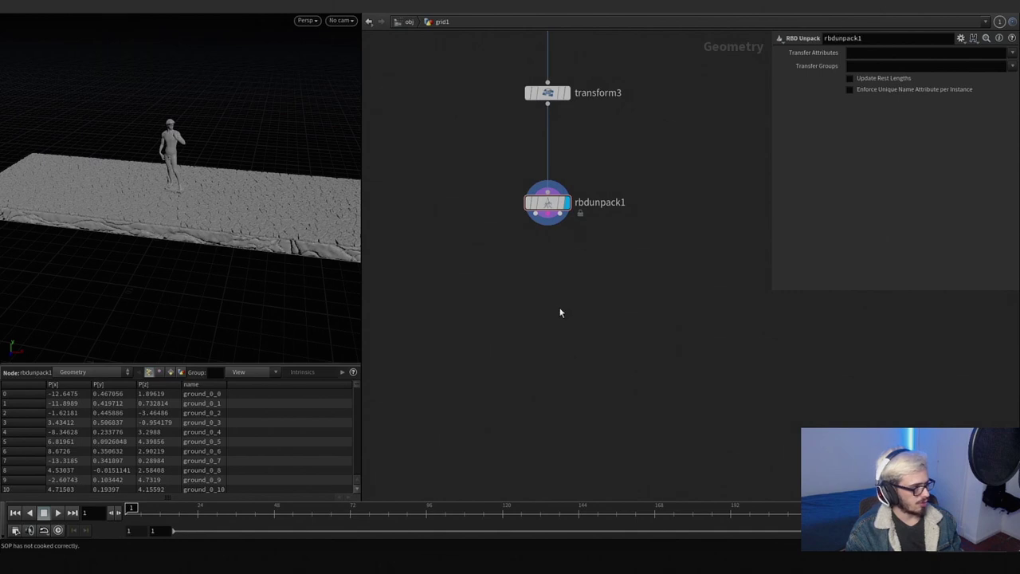
Step: Add a Null on rbdunpack1's third output and name it OUT_PROXY
drag(644, 271, 651, 269)
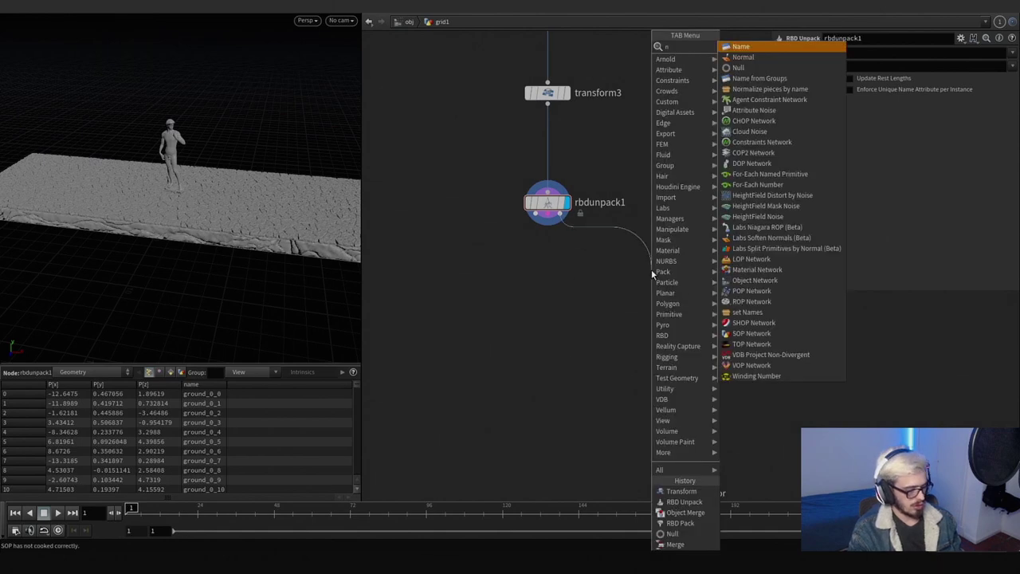
text(null)
key(Return)
scroll(662, 269, up, 1)
double_click(674, 268)
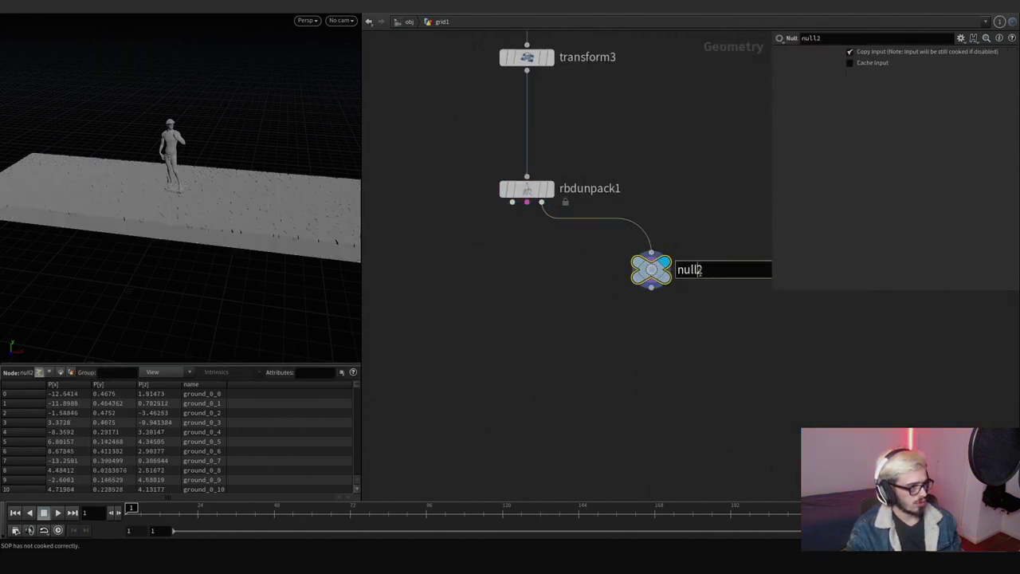
text(OUT_PROXY)
key(Return)
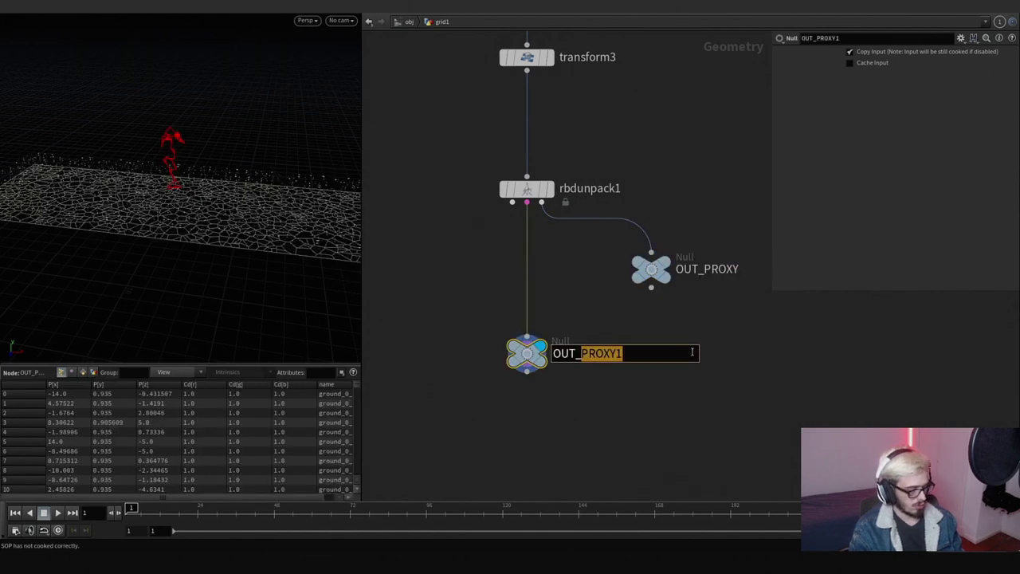
Step: Name the duplicated Null on rbdunpack1's constraint output OUT_CON1
click(692, 352)
text(OUT_CON1)
key(Return)
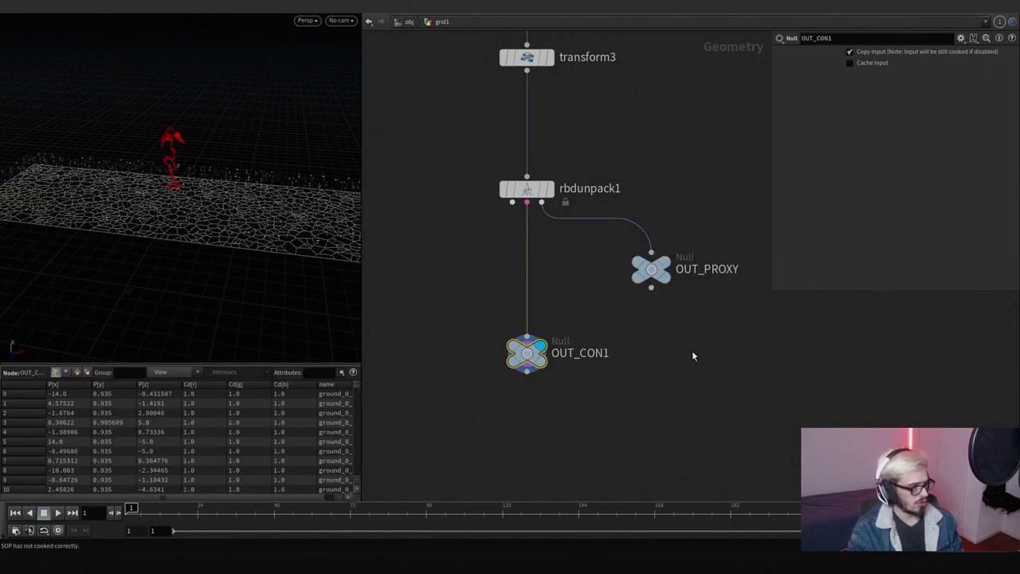
Step: Rename the Null after merge2 in the constraint network as OUT_CONSTRAINTS
double_click(613, 355)
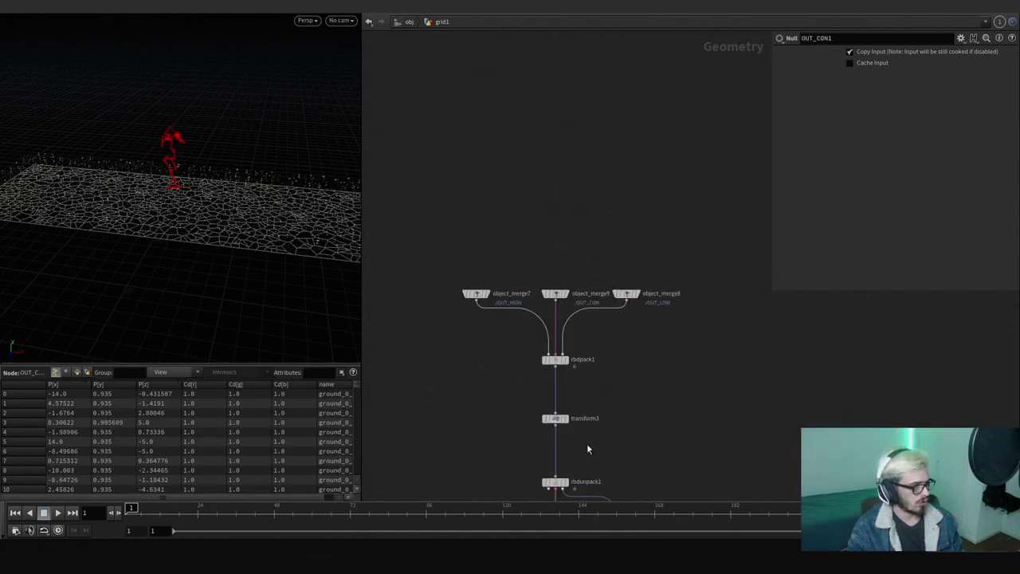
double_click(625, 294)
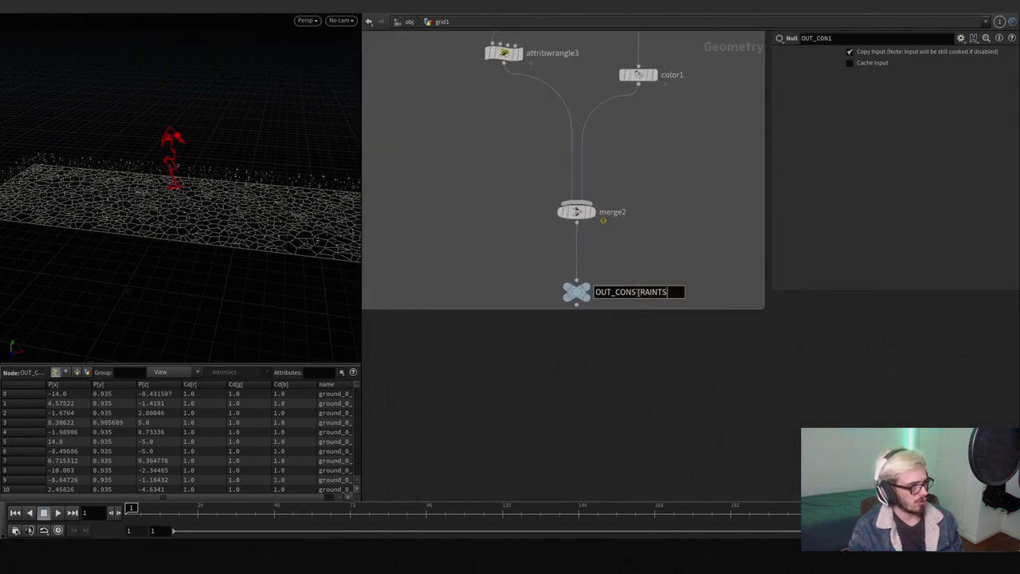
key(Return)
scroll(641, 292, down, 5)
Step: Rename the Null on rbdunpack1's constraint output as OUT_CON
middle_drag(651, 507, 642, 292)
scroll(642, 292, up, 5)
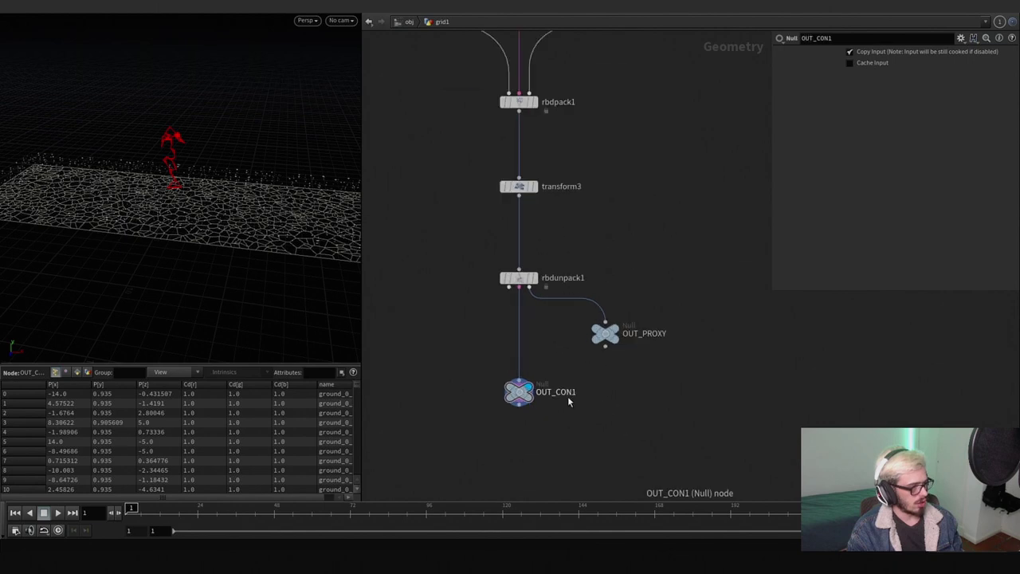
double_click(573, 394)
key(Return)
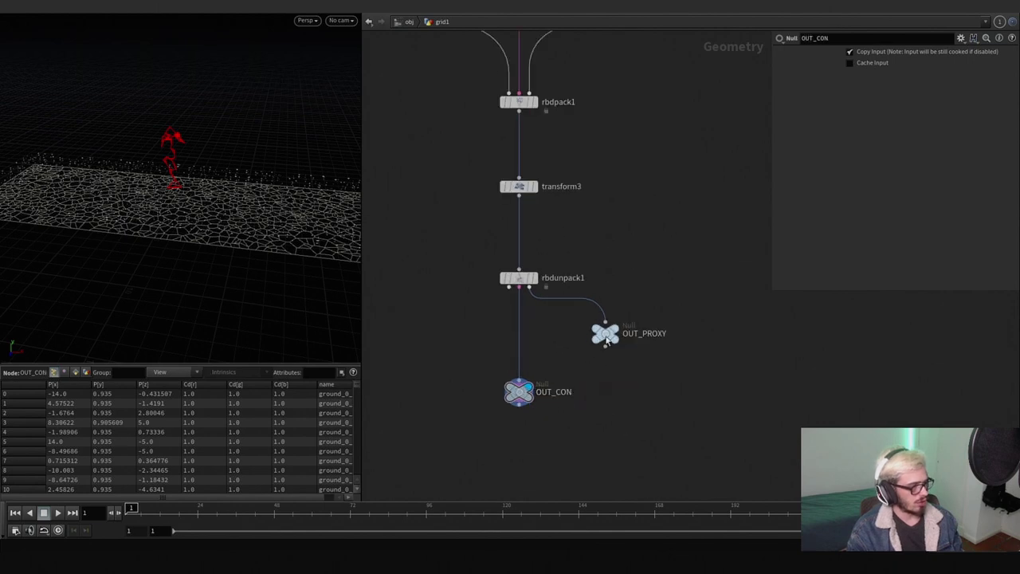
Step: Duplicate the OUT_PROXY Null onto rbdunpack1's first output and name the copy OUT_HIGH1
alt+drag(606, 339, 415, 342)
double_click(456, 341)
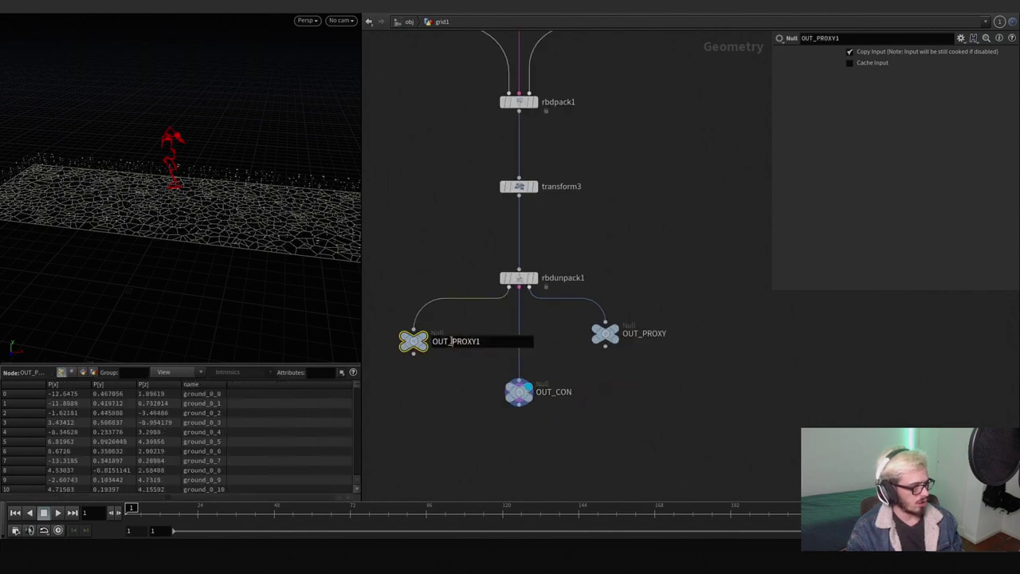
double_click(465, 341)
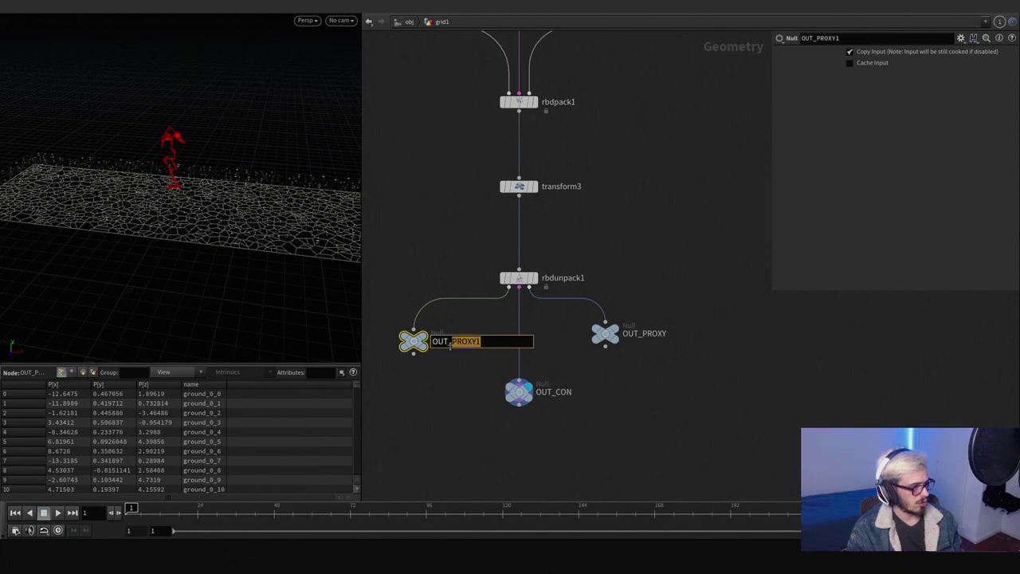
text(OUT_HIGH1)
key(Return)
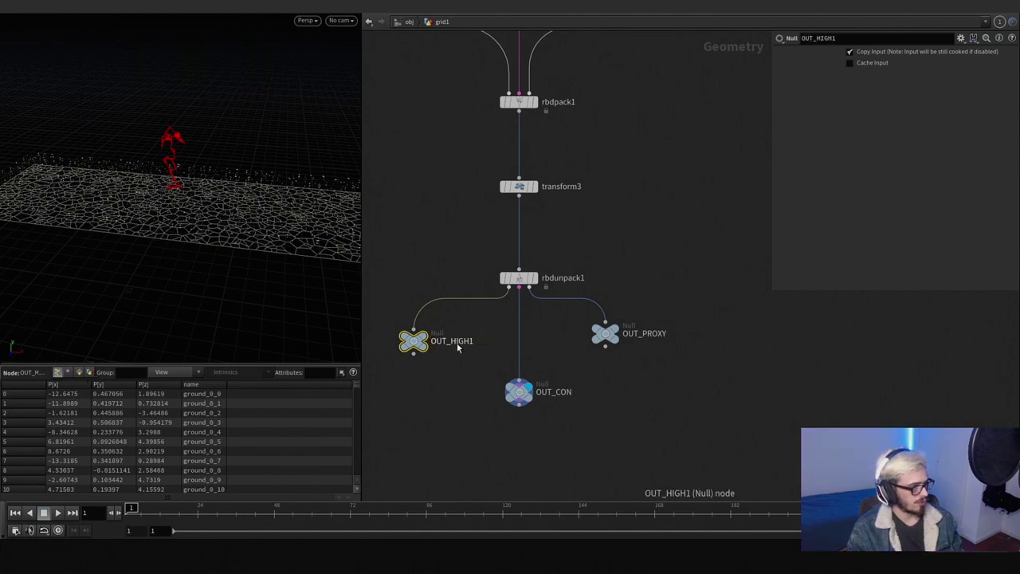
Step: Rename the Null after merge3 in the high-poly network as OUT_HIGHPOLY
double_click(470, 341)
scroll(470, 330, down, 5)
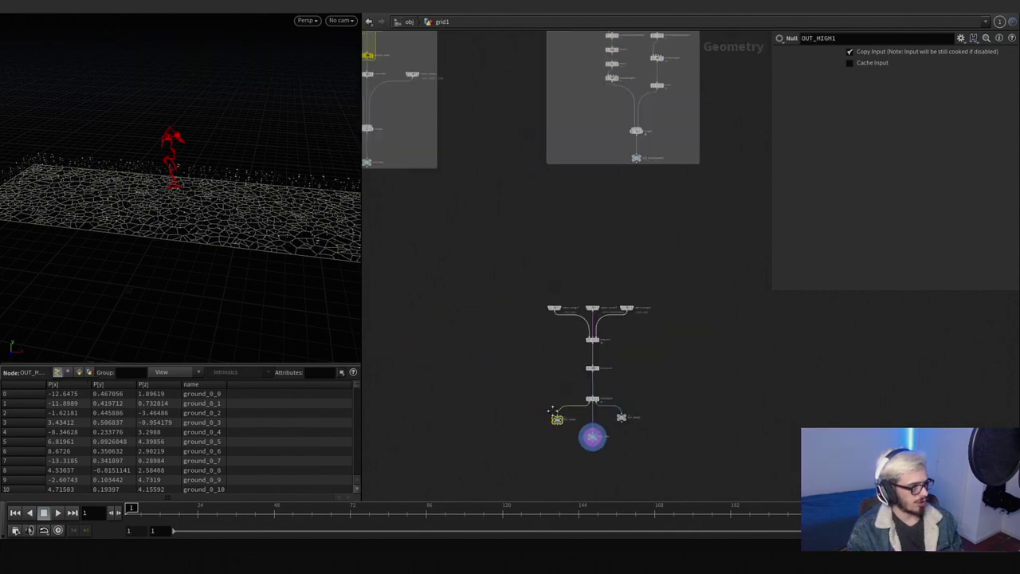
scroll(436, 295, up, 5)
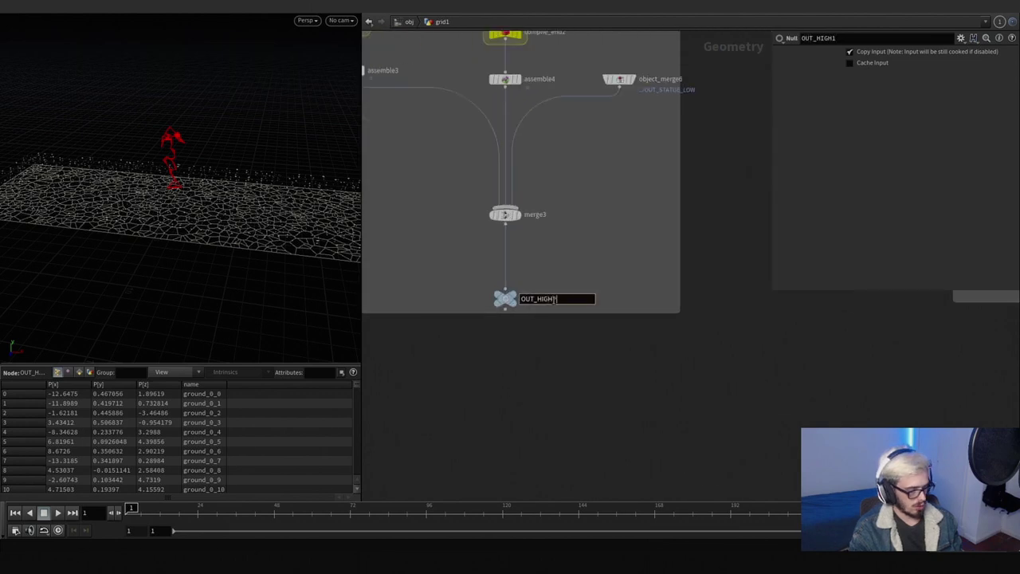
scroll(592, 373, down, 5)
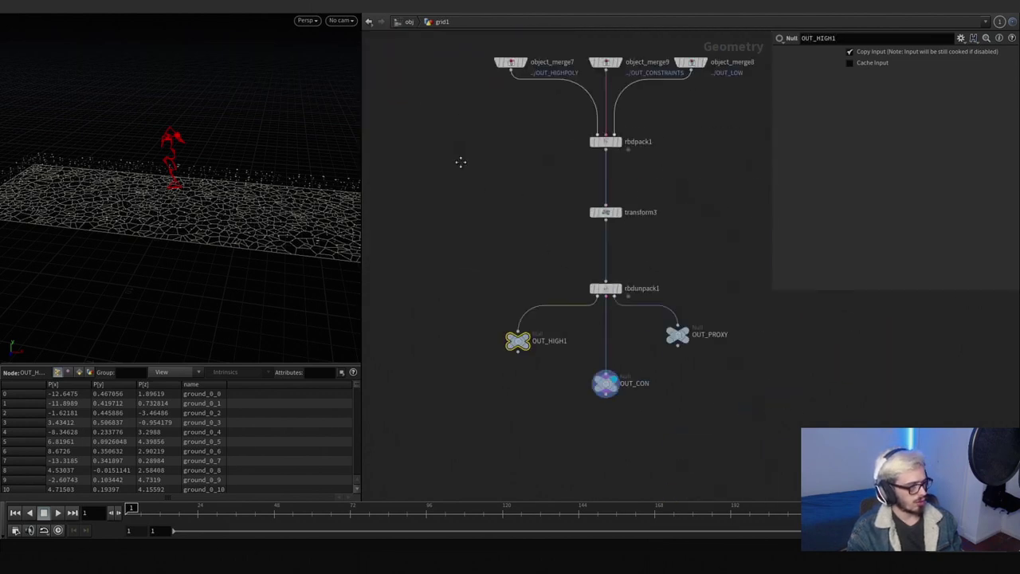
Step: Rename the Null on rbdunpack1's first output as OUT_HIGH
scroll(563, 333, up, 5)
double_click(562, 325)
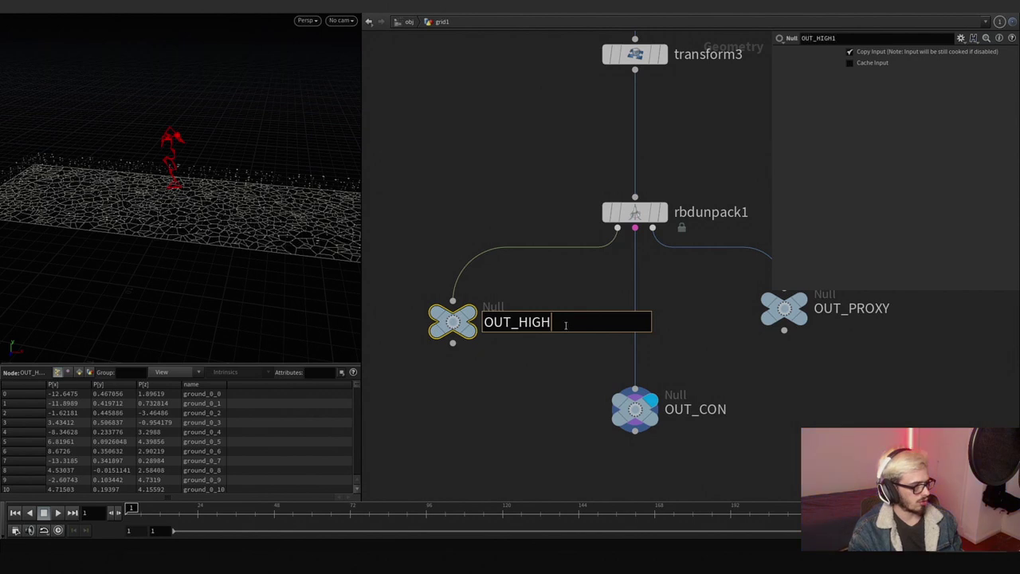
key(Return)
Step: Enclose the pack, transform and unpack nodes, from the object merges down to the output Nulls, in a network box
drag(565, 369, 365, 276)
scroll(542, 356, down, 3)
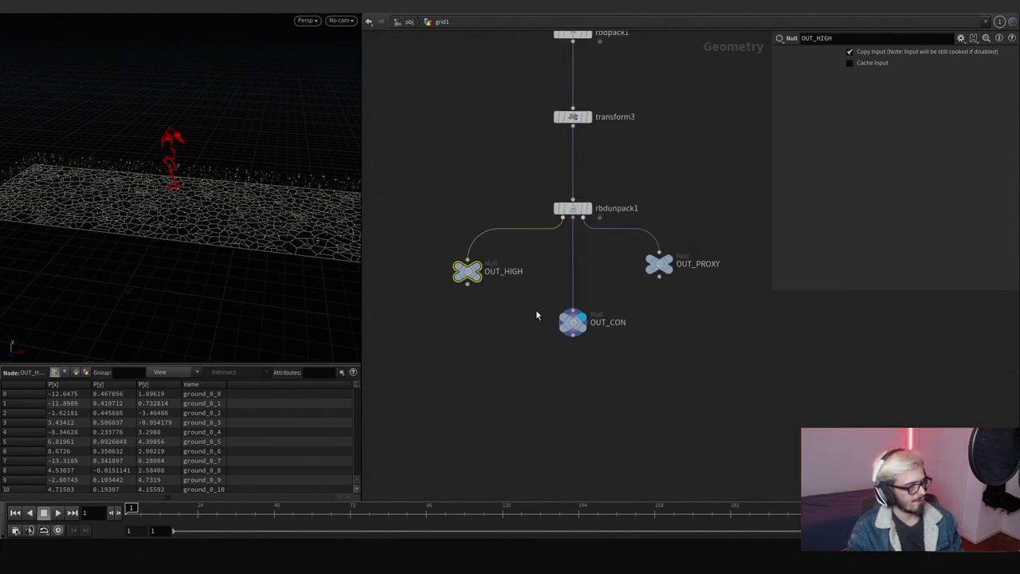
scroll(597, 369, down, 5)
drag(587, 405, 570, 320)
key(shift+o)
Step: Add a DOP Network below the new network box and open it for editing
scroll(587, 363, down, 3)
scroll(546, 287, up, 2)
key(Tab)
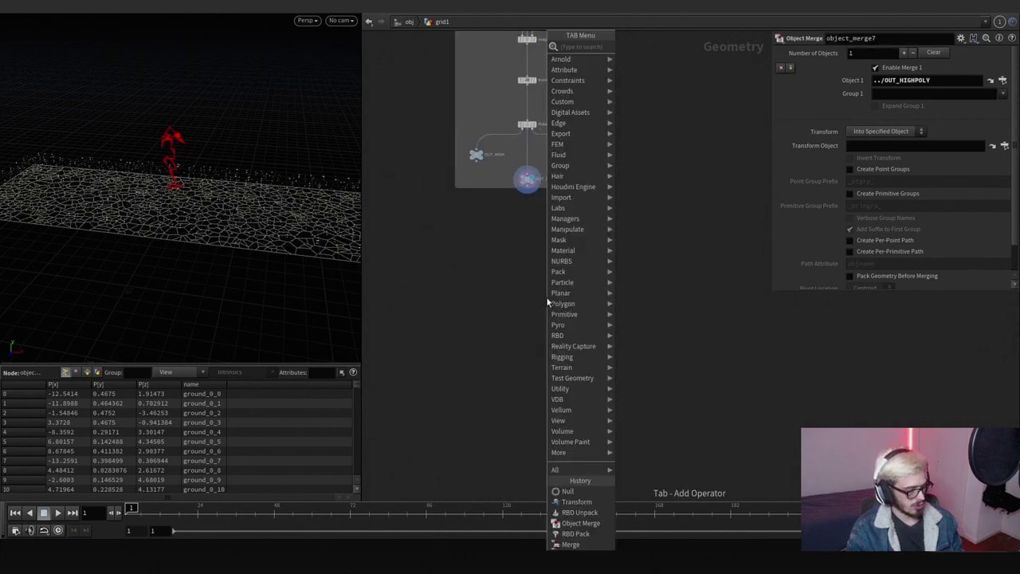
text(dop)
key(Return)
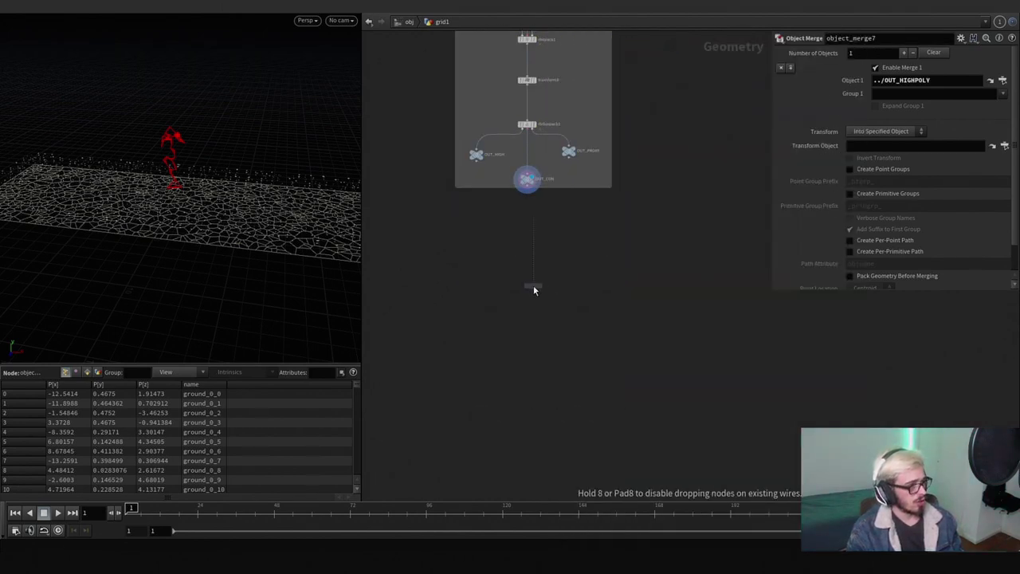
click(533, 287)
scroll(536, 291, up, 2)
double_click(523, 267)
Step: Add an RBD Packed Object with its SOP path set to /obj/grid1/OUT_LOW and wire it into output
key(Tab)
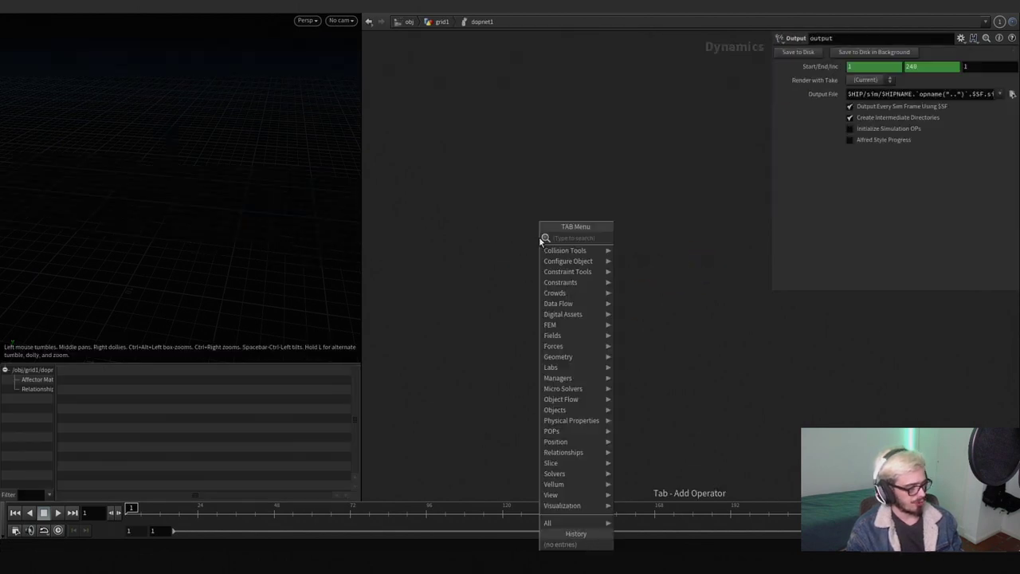
text(rbd pa)
key(Return)
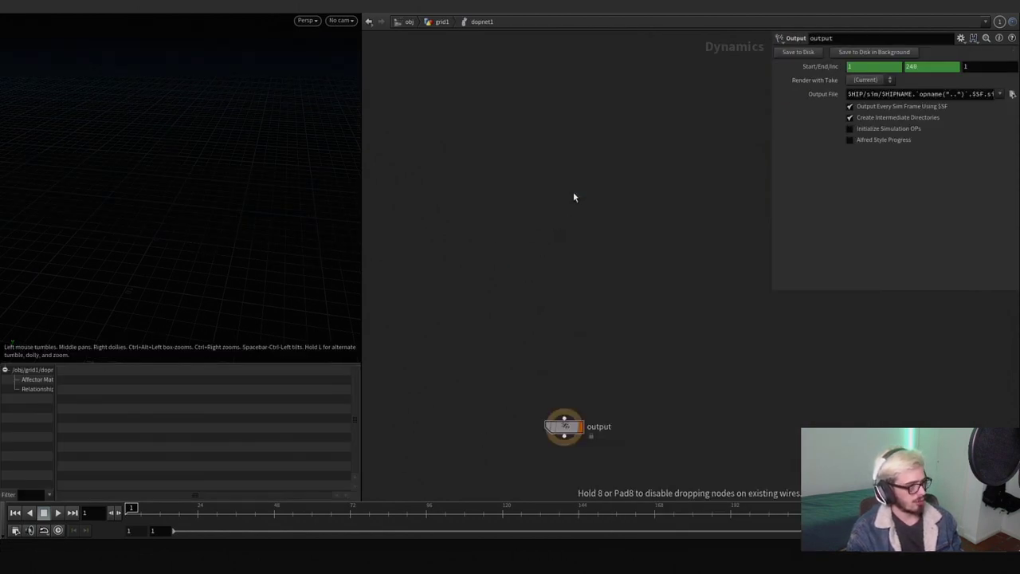
click(573, 192)
click(1004, 131)
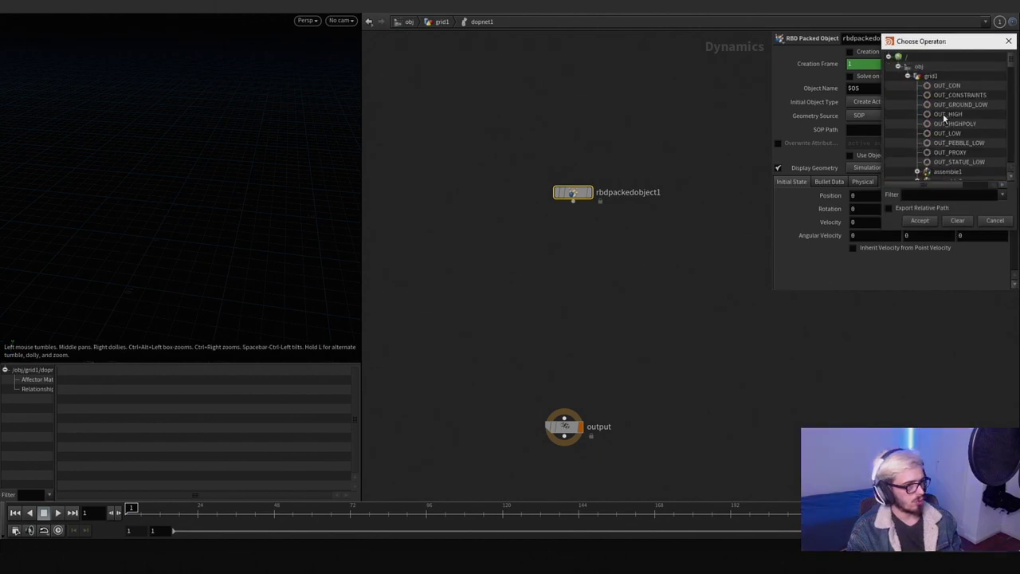
click(947, 133)
click(919, 222)
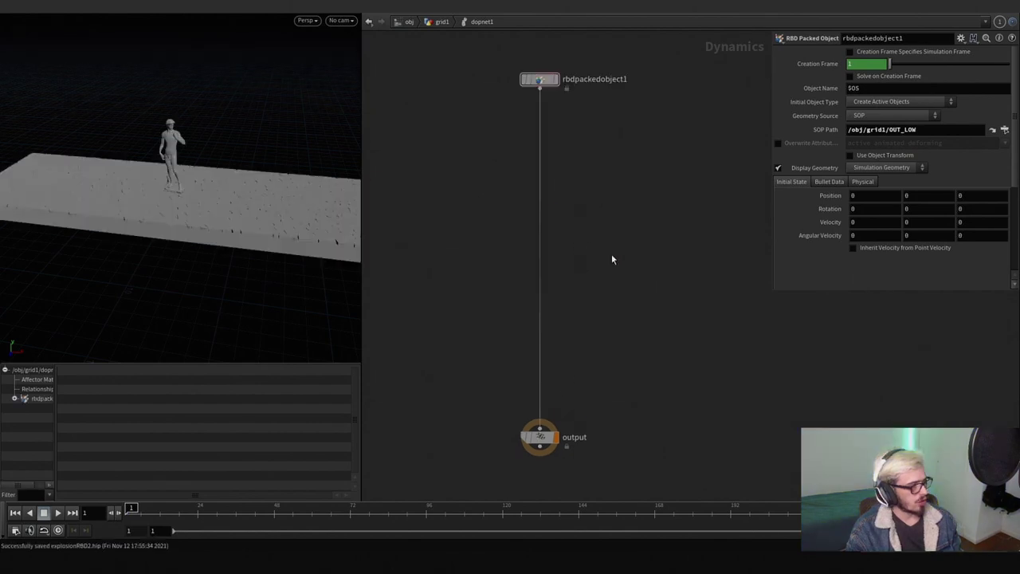
Step: Add a Ground Plane node beside the wire between rbdpackedobject1 and output
key(Tab)
text(r)
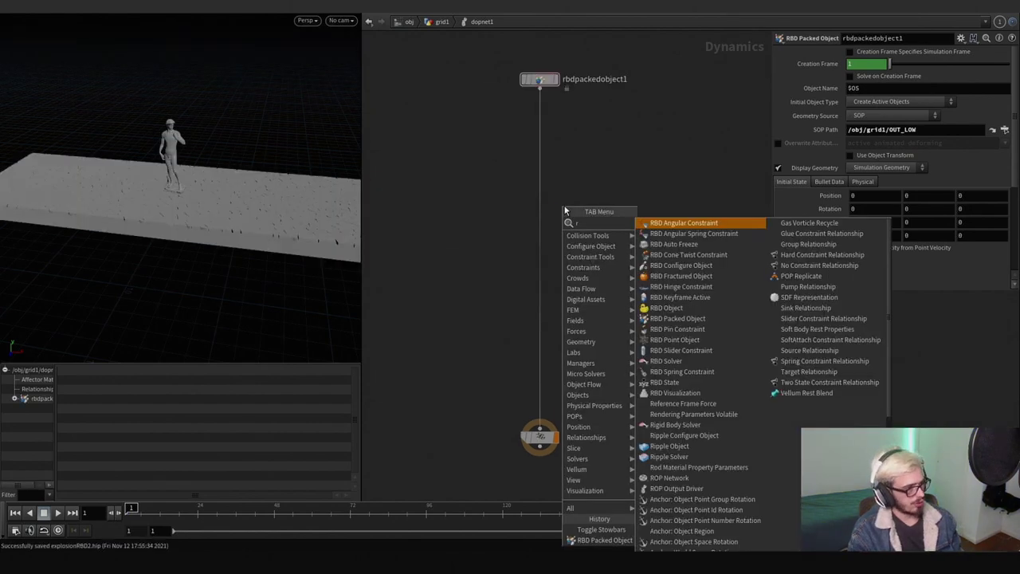
key(BackSpace)
text(gro)
key(Return)
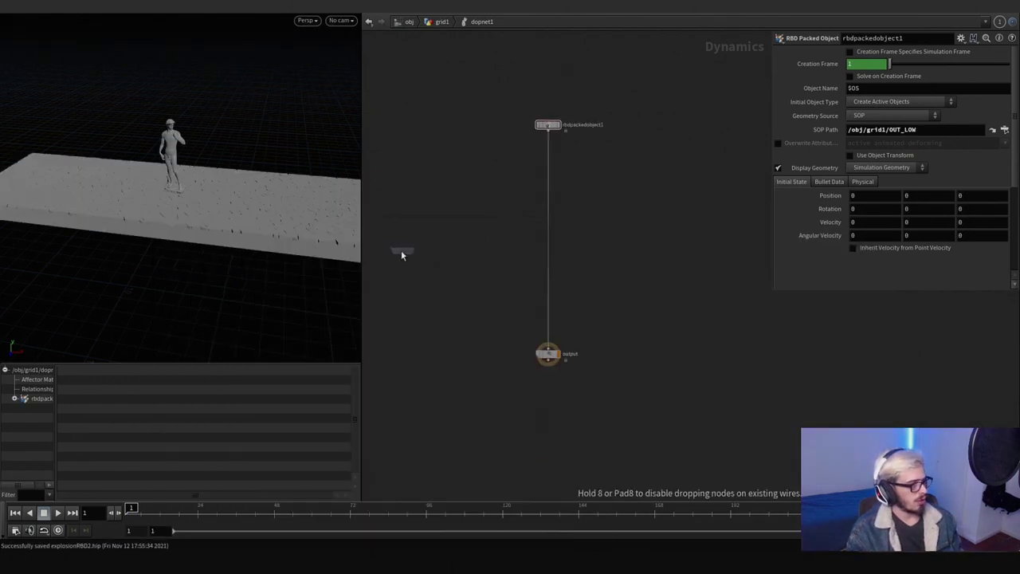
click(401, 251)
Step: Insert a Merge node on the wire between rbdpackedobject1 and output
key(Tab)
text(mer)
key(Return)
click(443, 250)
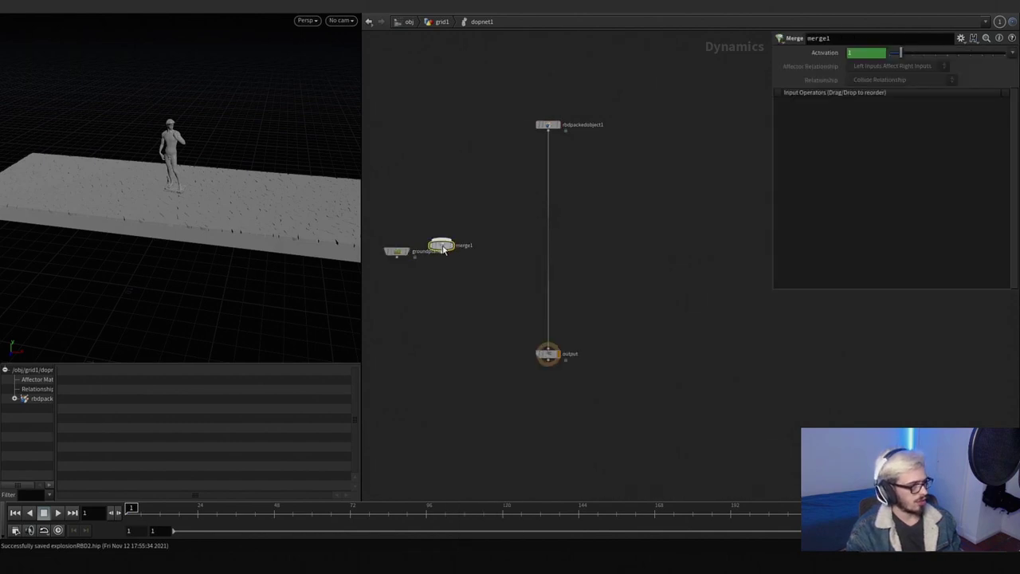
drag(441, 245, 548, 297)
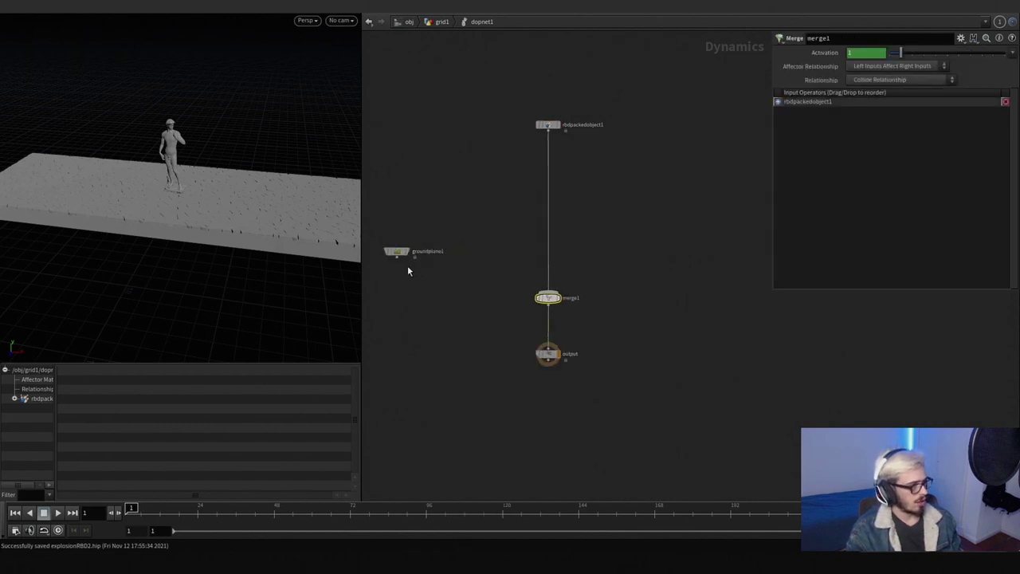
Step: Wire groundplane1 into merge1 ahead of the packed object and turn off the ground plane's Display Proxy Geometry
click(397, 257)
click(547, 287)
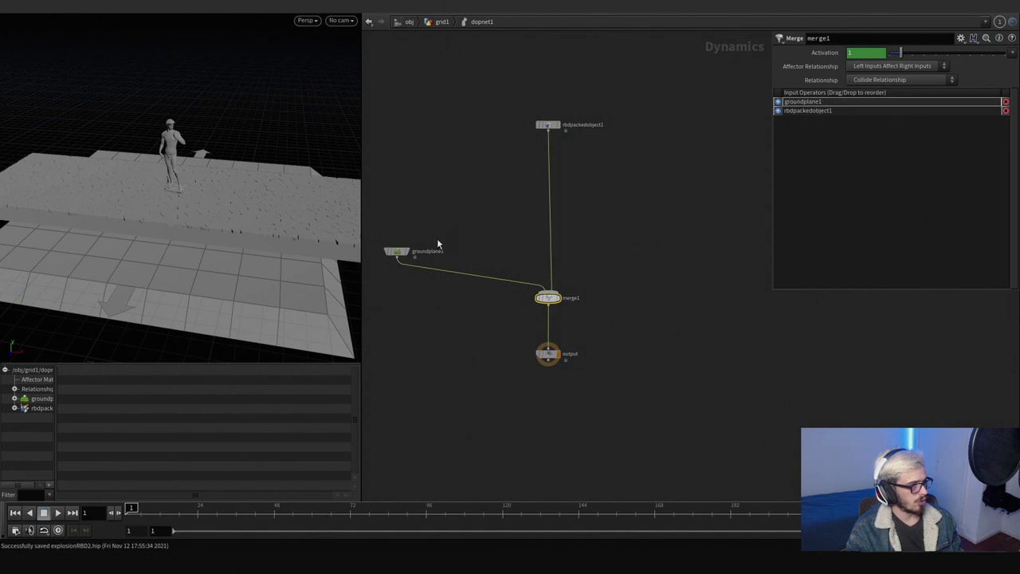
drag(429, 253, 431, 217)
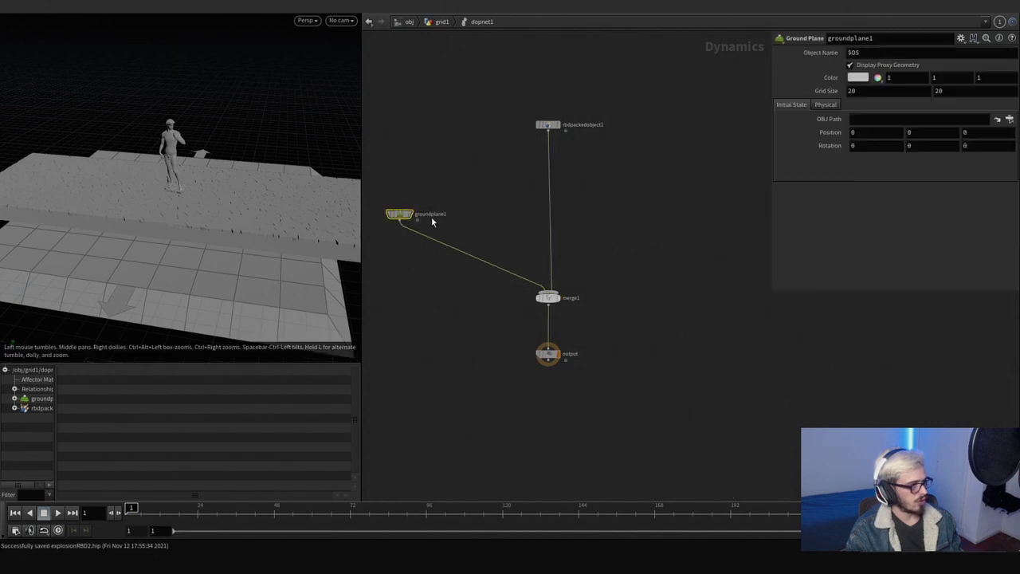
click(849, 65)
Step: Insert a Rigid Body Solver between rbdpackedobject1 and merge1, and change the network wiring style to rounded
scroll(638, 196, up, 3)
key(Tab)
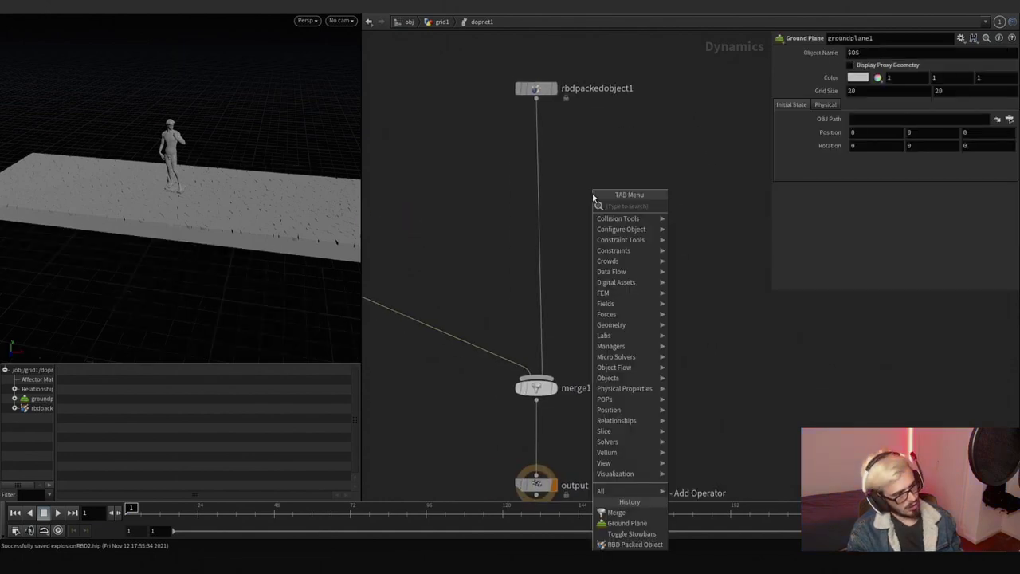
text(rbd frac)
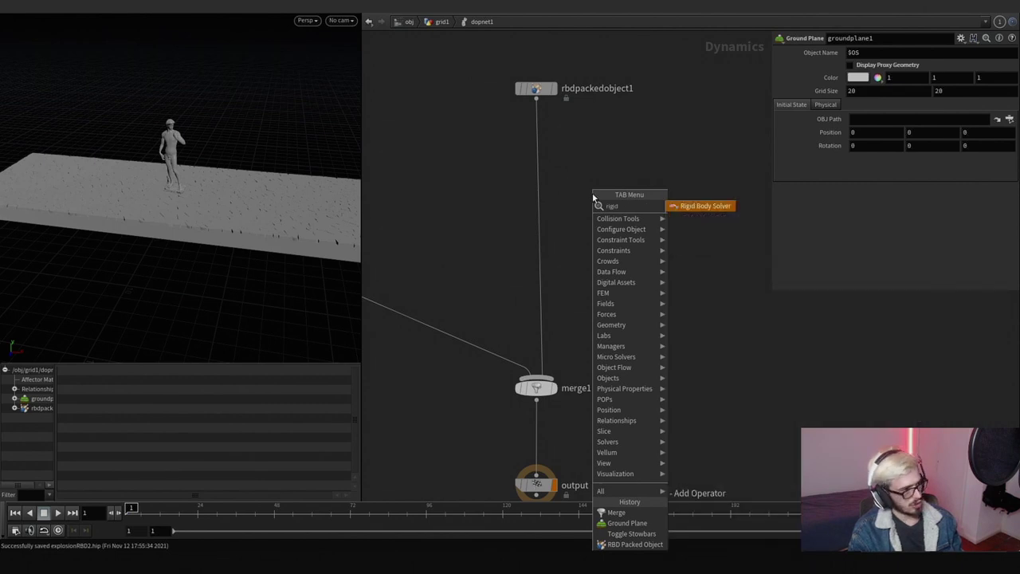
key(Return)
click(533, 225)
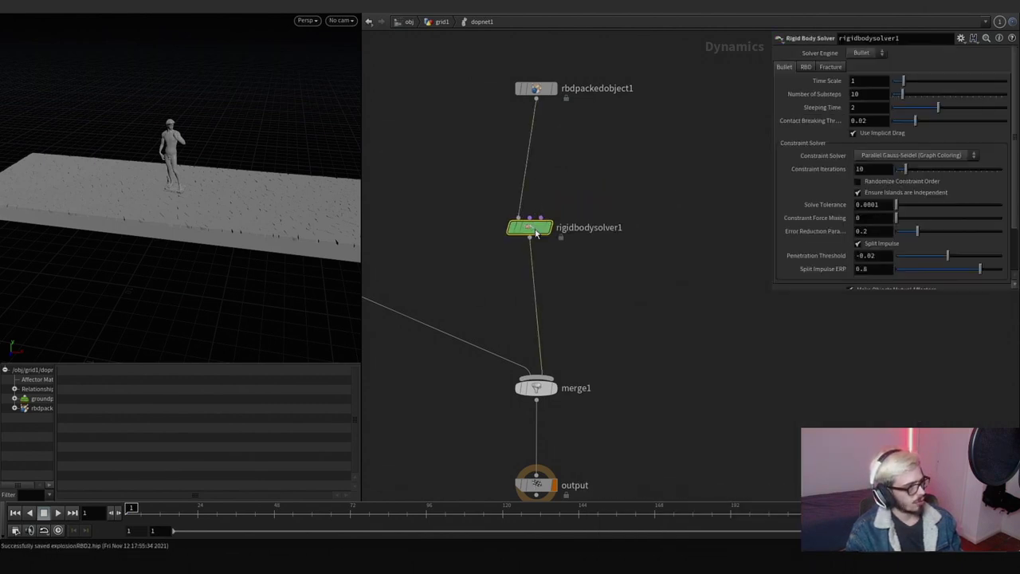
drag(561, 161, 399, 80)
key(shift+s)
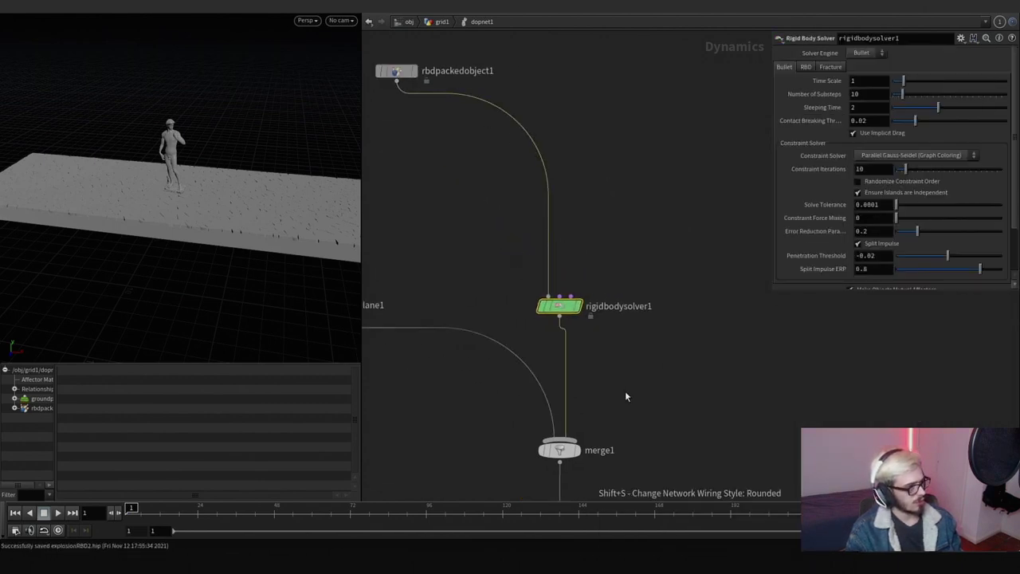
Step: Insert a Gravity Force node between rigidbodysolver1 and merge1
key(Tab)
text(gr)
key(Up)
key(Return)
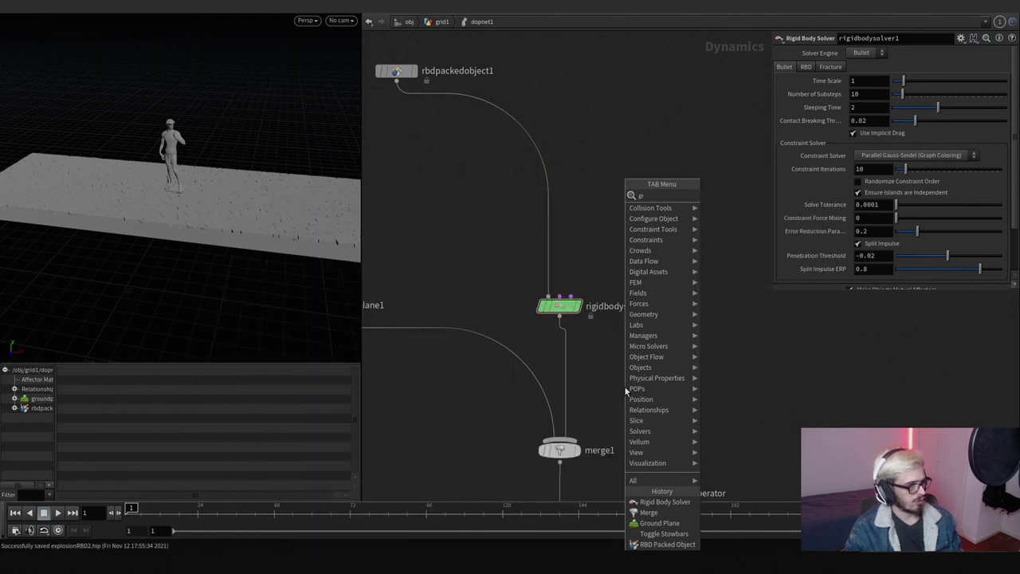
click(610, 386)
drag(617, 392, 553, 375)
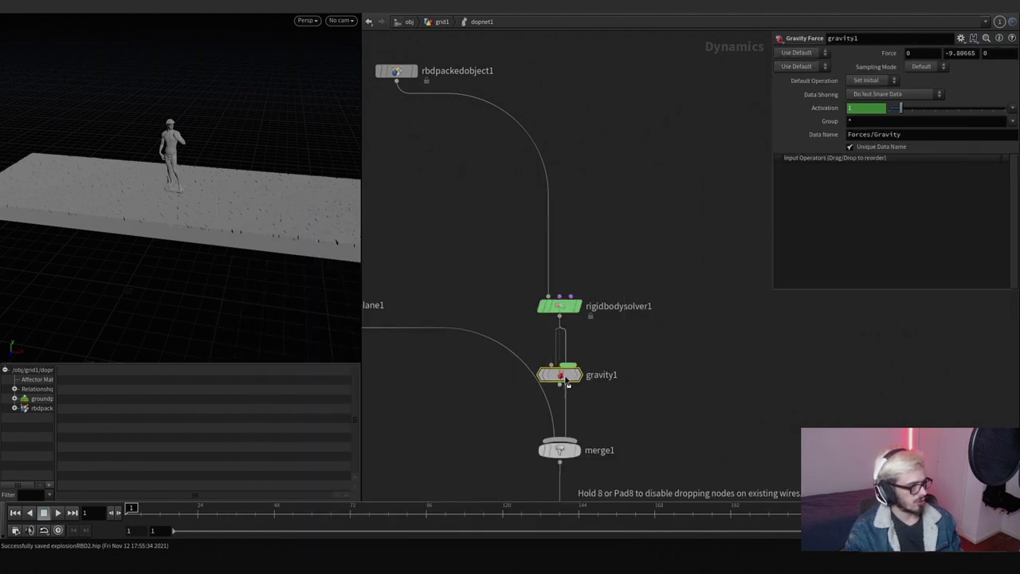
Step: Play the first frames of the simulation and inspect the statue and ground pieces up close
scroll(640, 380, down, 2)
click(612, 421)
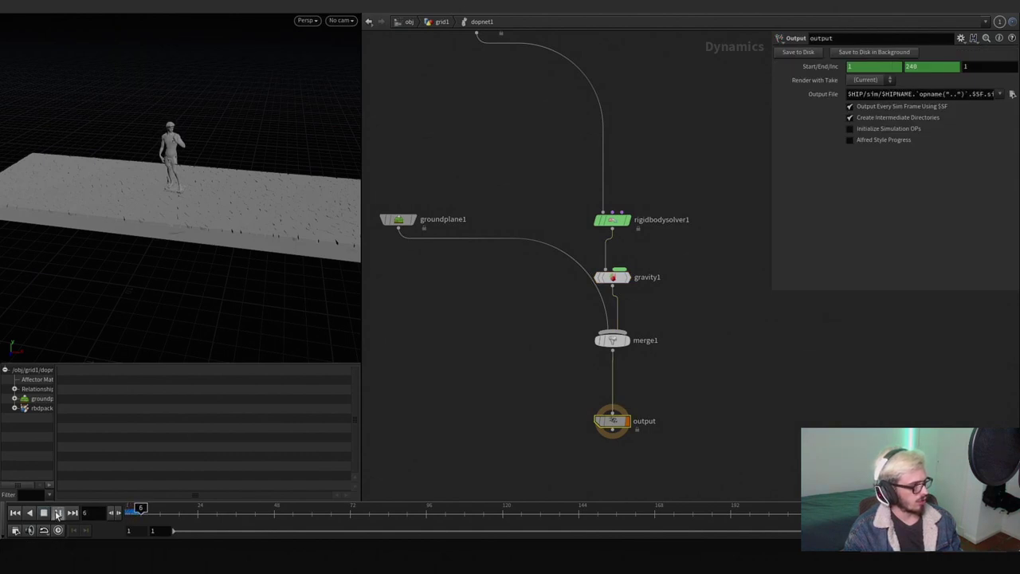
scroll(175, 182, up, 6)
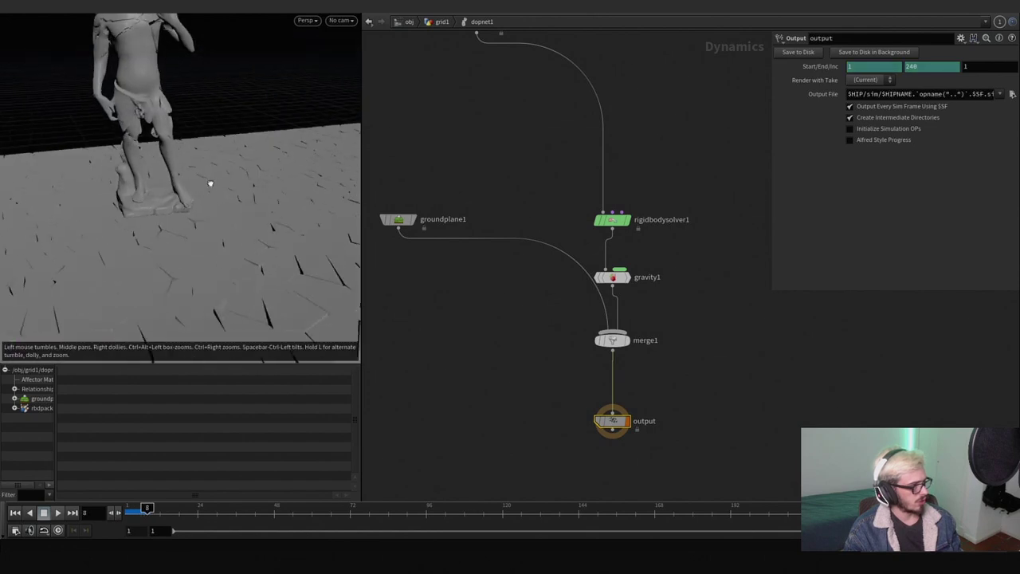
drag(213, 187, 267, 219)
drag(203, 216, 163, 209)
scroll(503, 124, down, 3)
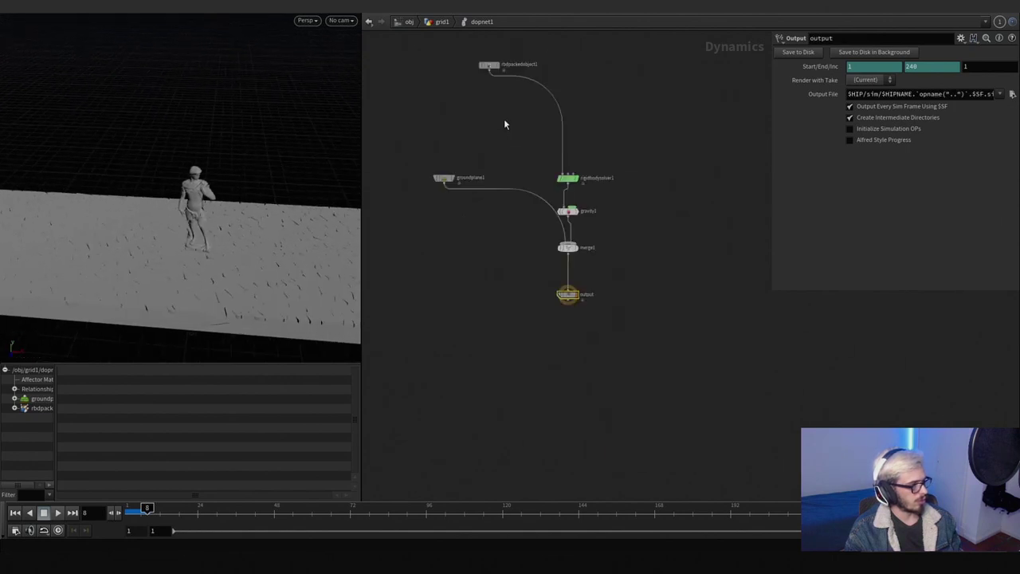
Step: Return to the grid1 network, extend the network box downward and move OUT_PROXY, OUT_HIGH and OUT_CON lower beneath rbdunpack1
click(440, 22)
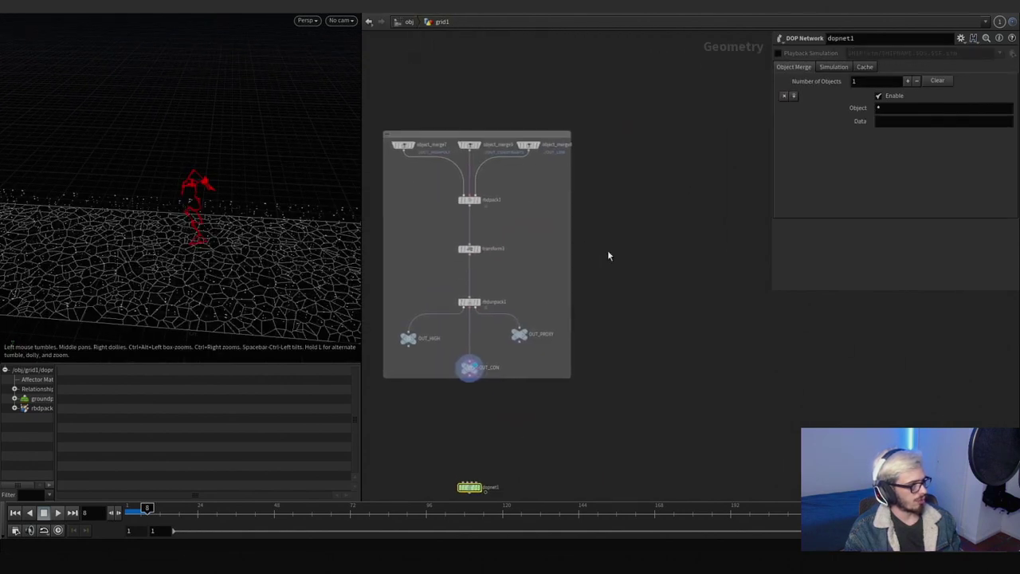
scroll(619, 282, down, 4)
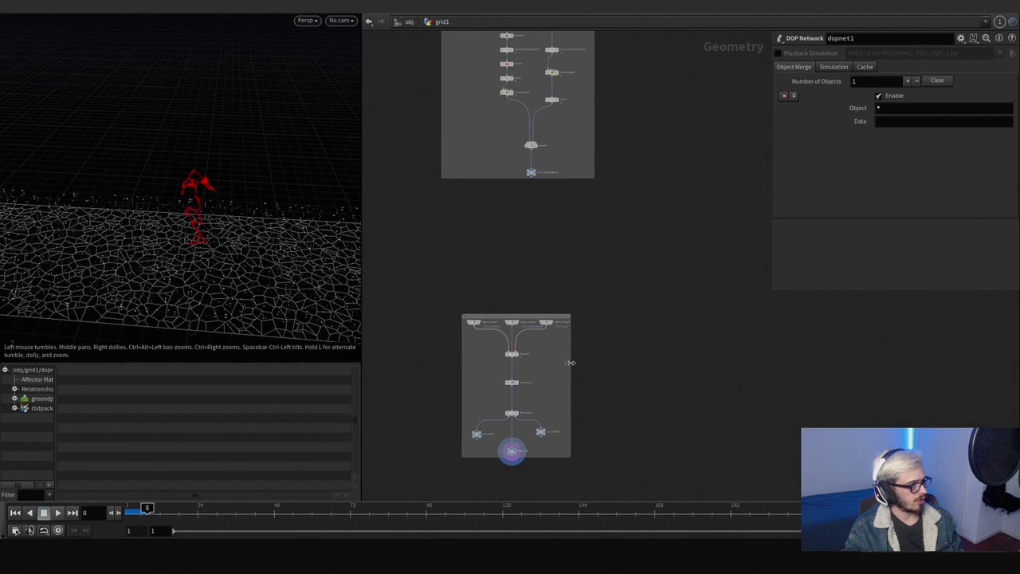
scroll(542, 354, up, 4)
scroll(547, 438, down, 2)
middle_drag(547, 438, 533, 170)
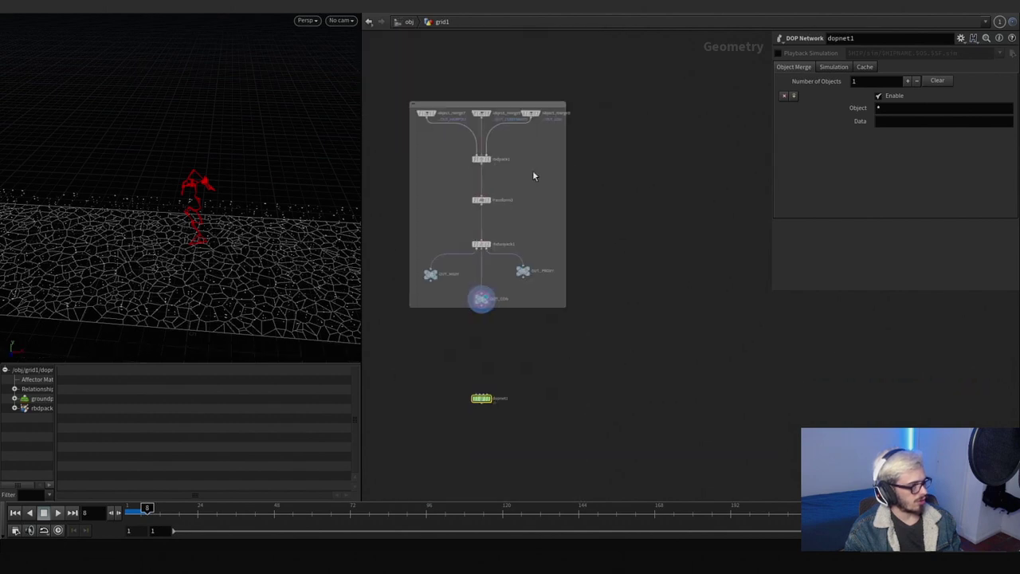
scroll(526, 169, up, 3)
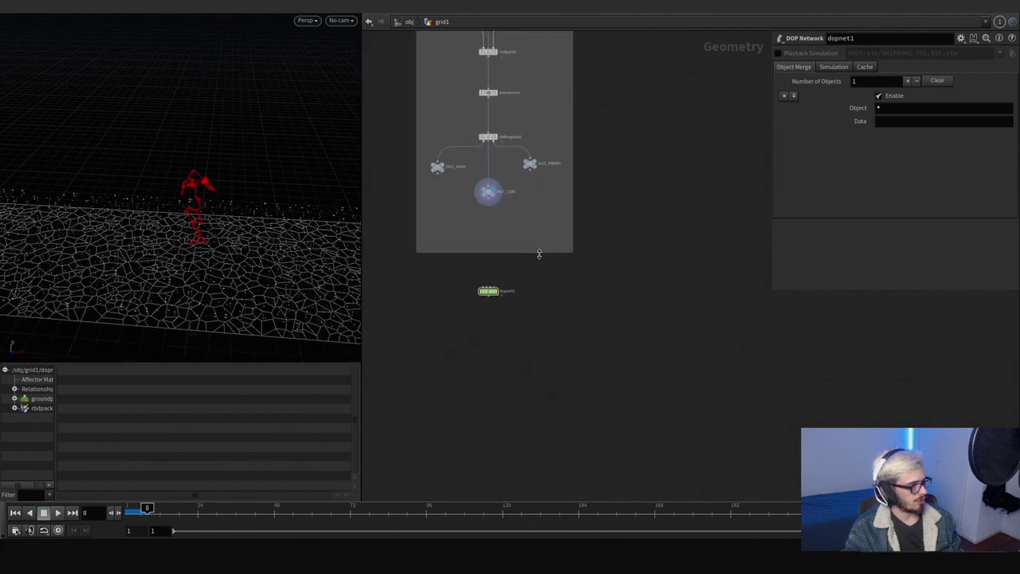
drag(525, 169, 534, 313)
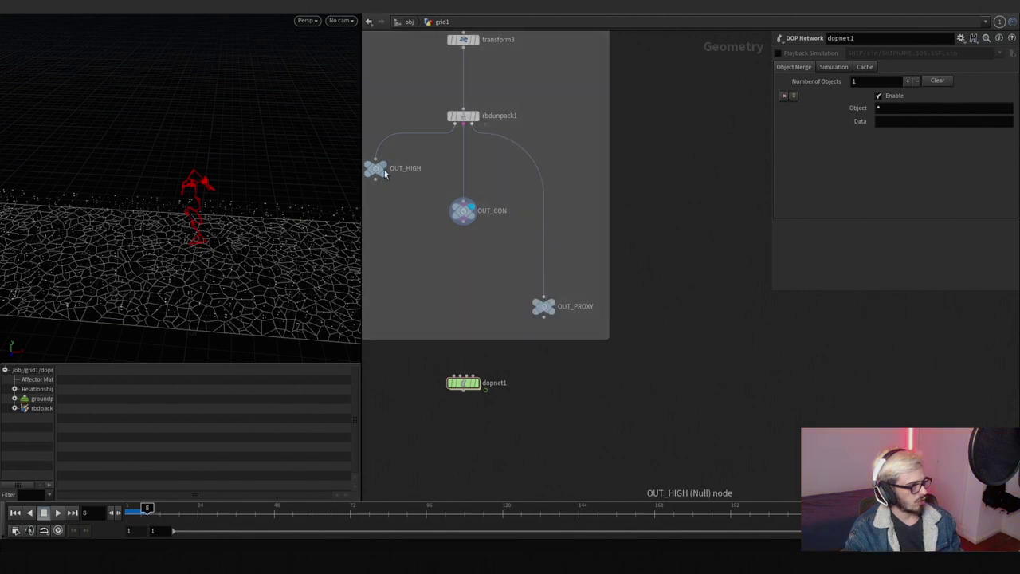
drag(381, 179, 385, 314)
drag(468, 222, 469, 317)
Step: Display OUT_PROXY and insert a Group node named active between it and rbdunpack1
click(553, 306)
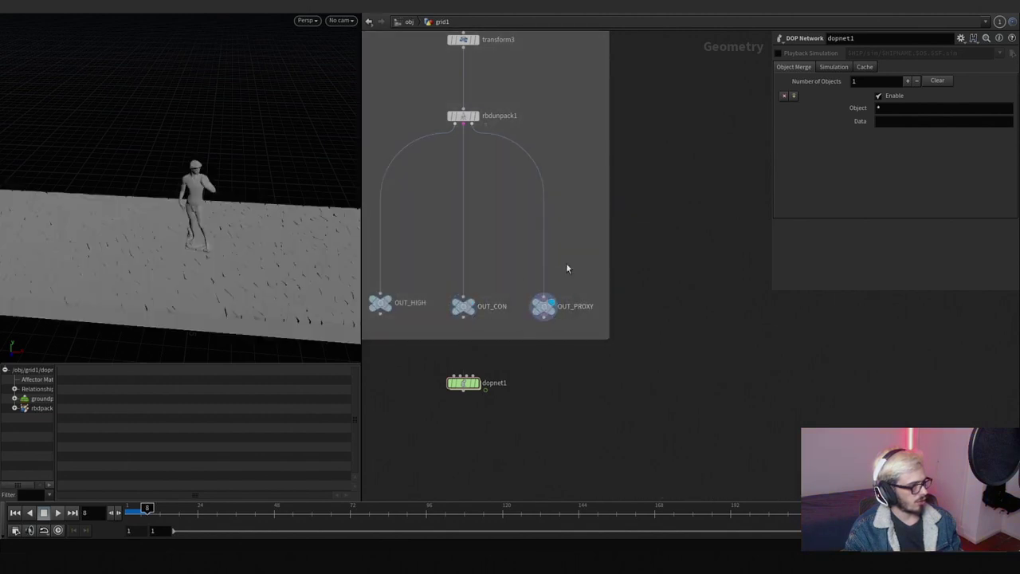
key(Tab)
text(group)
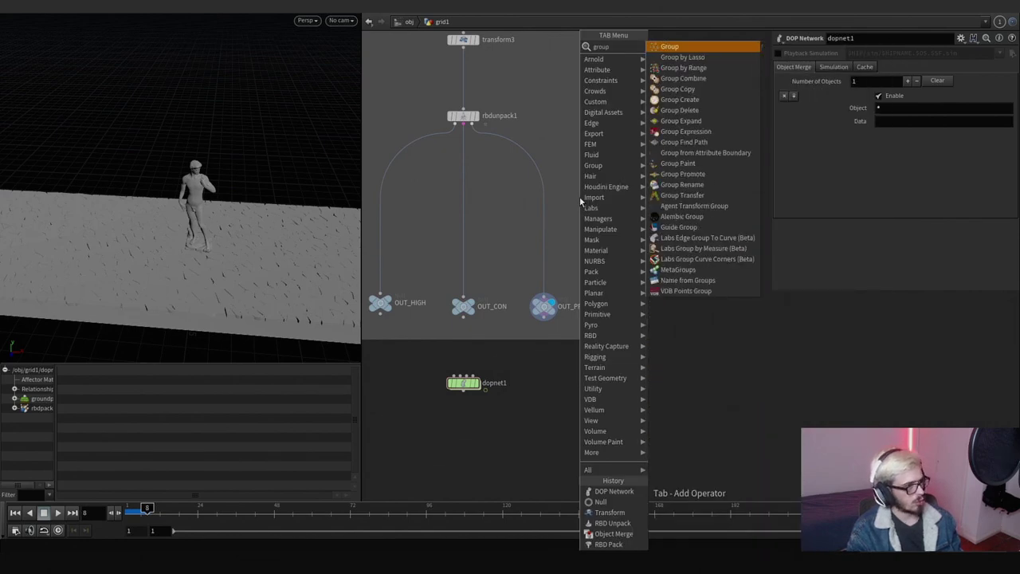
key(Return)
click(580, 202)
drag(579, 202, 553, 212)
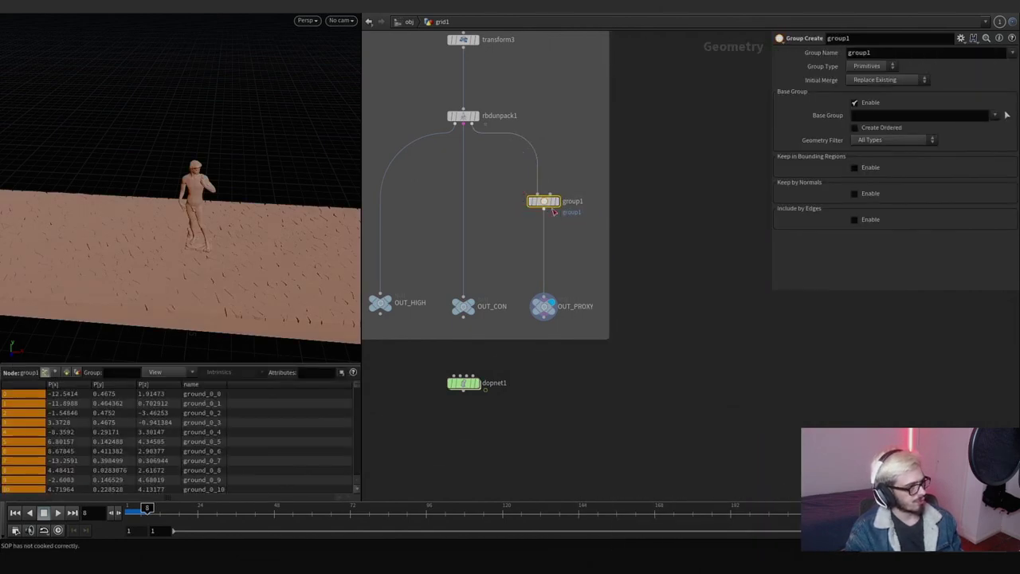
click(901, 53)
text(active)
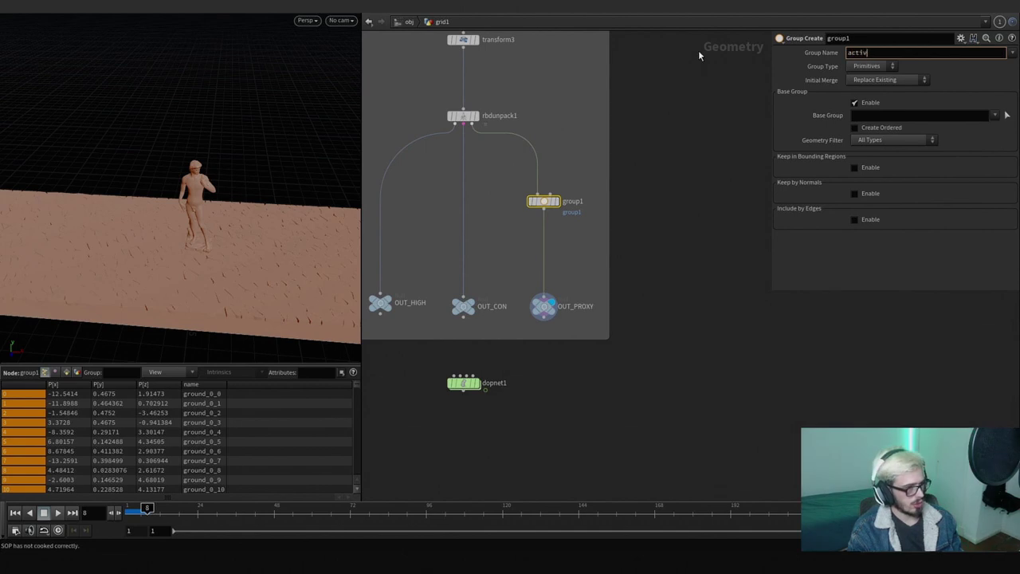
Step: Insert an Attribute Wrangle node between group1 and OUT_PROXY
key(Return)
key(Tab)
text(wrangle)
key(Return)
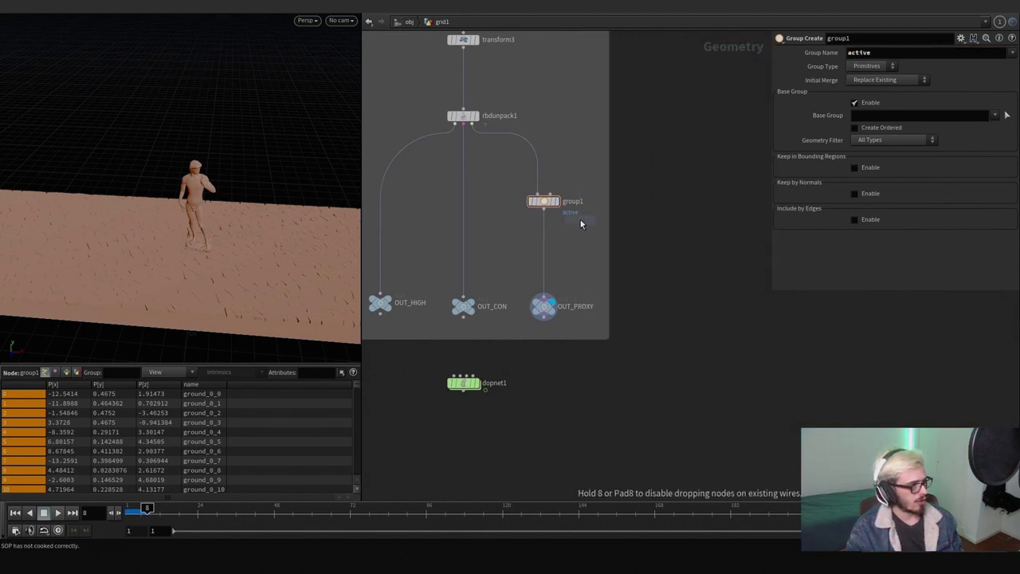
click(546, 250)
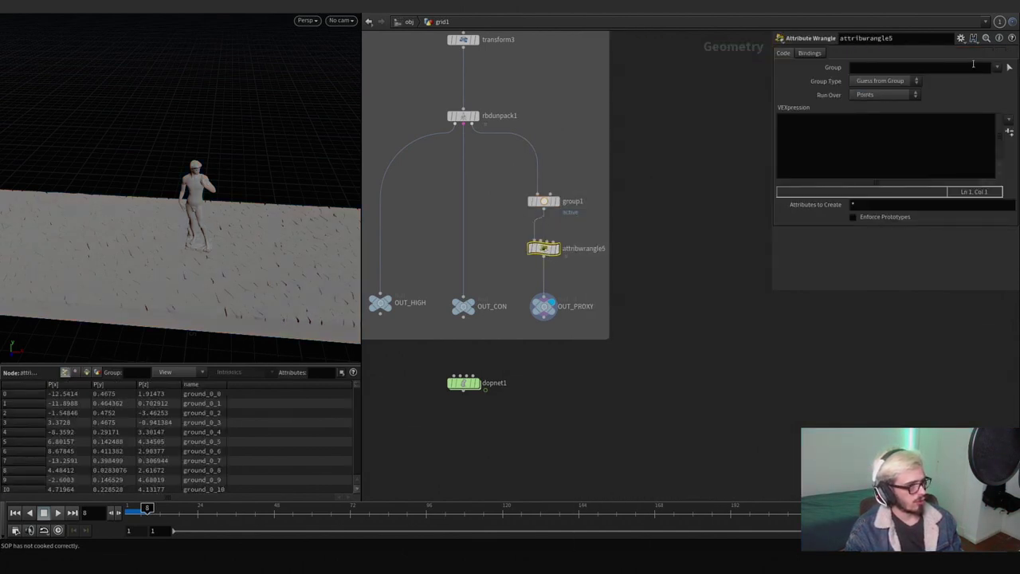
Step: Set group1's type to Points, disable its base group and enable Keep in Bounding Regions with a bounding box
click(544, 201)
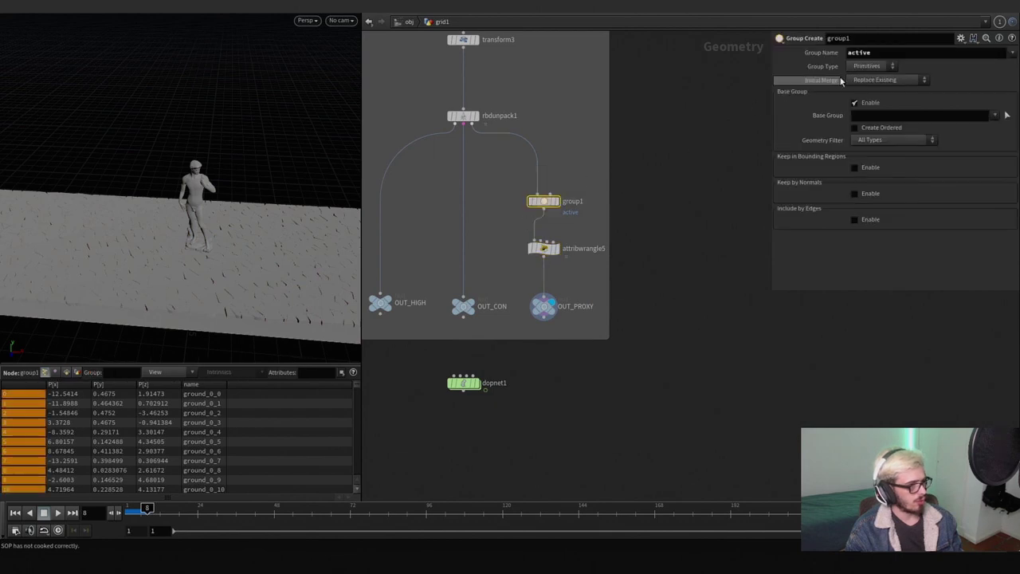
click(873, 66)
click(861, 87)
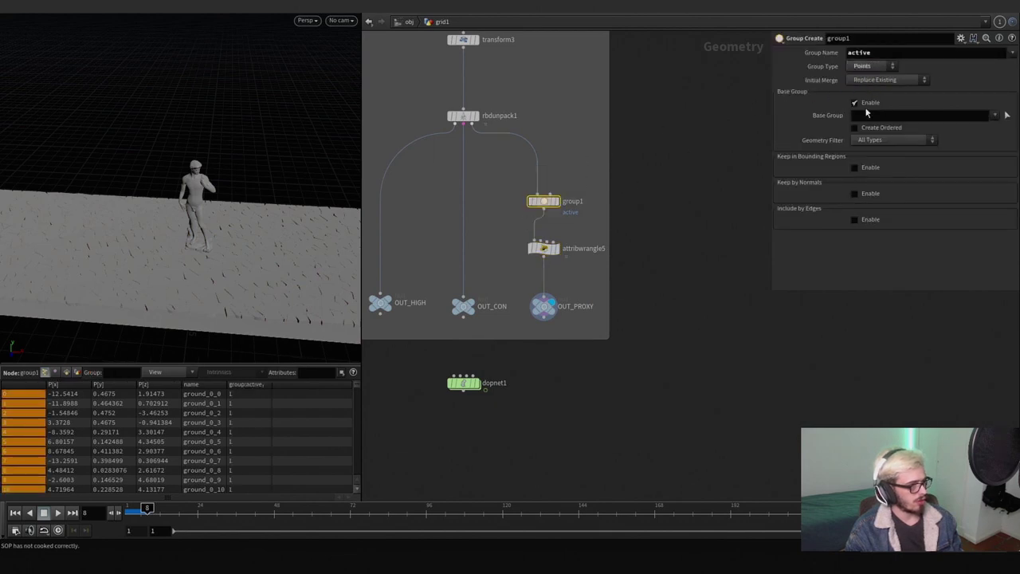
click(857, 103)
click(857, 128)
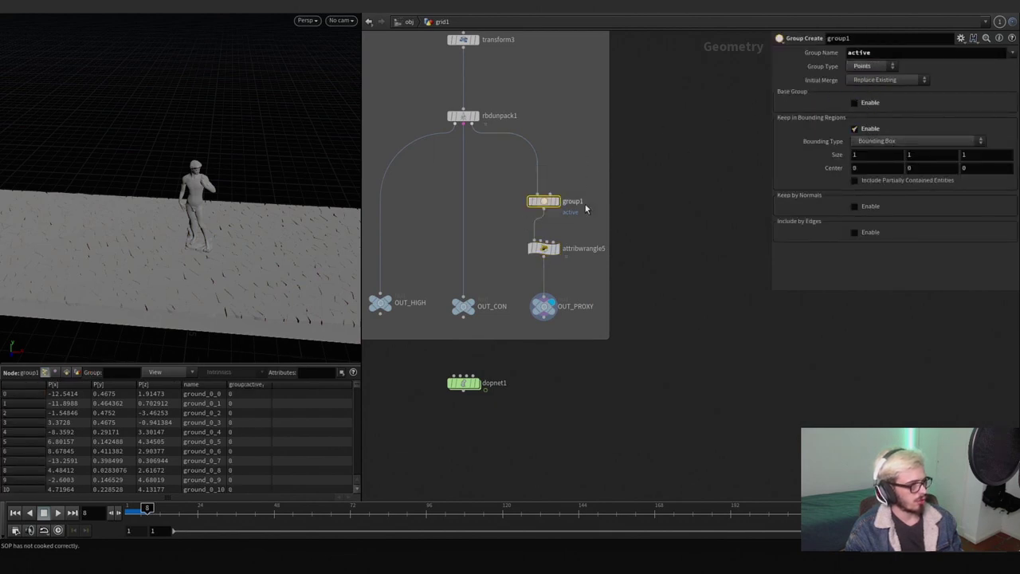
Step: Restrict attribwrangle5 to the active group
shift+click(544, 248)
scroll(301, 220, down, 3)
drag(302, 220, 145, 223)
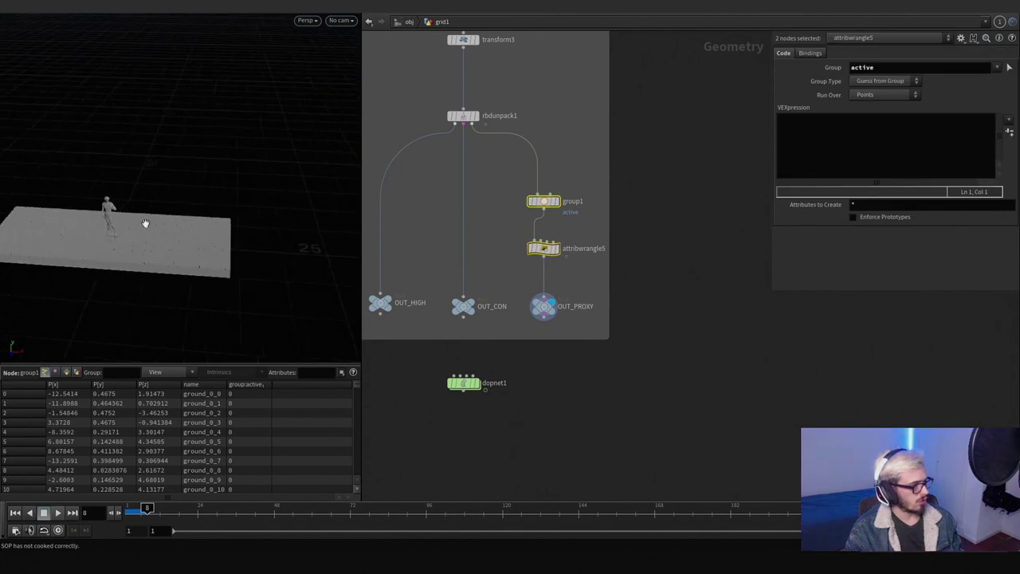
Step: Reveal the stowed toolbars, show group1's bounding box handle in the viewport, and hide the toolbars again
click(574, 210)
key(Tab)
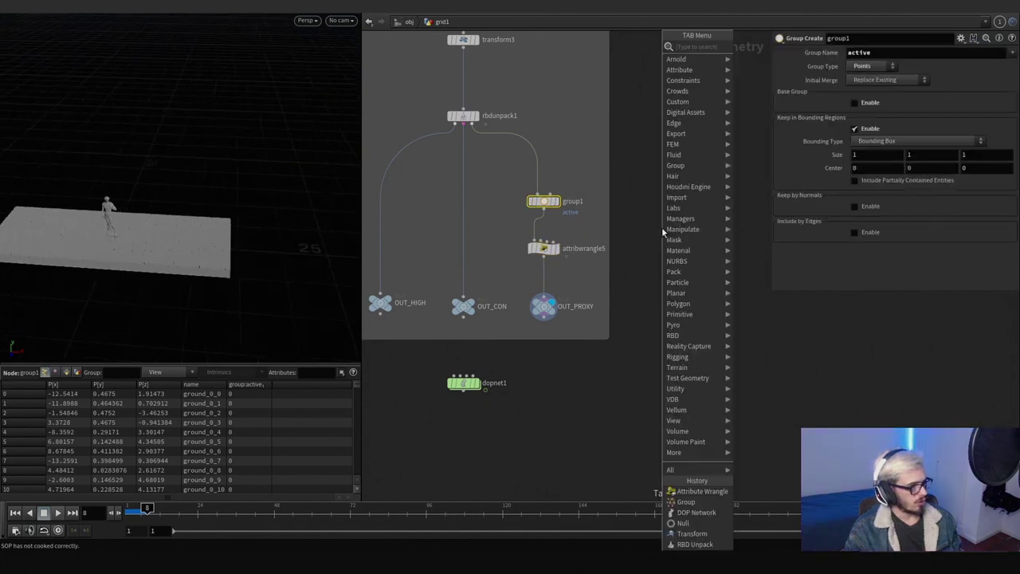
text(t)
key(BackSpace)
key(Escape)
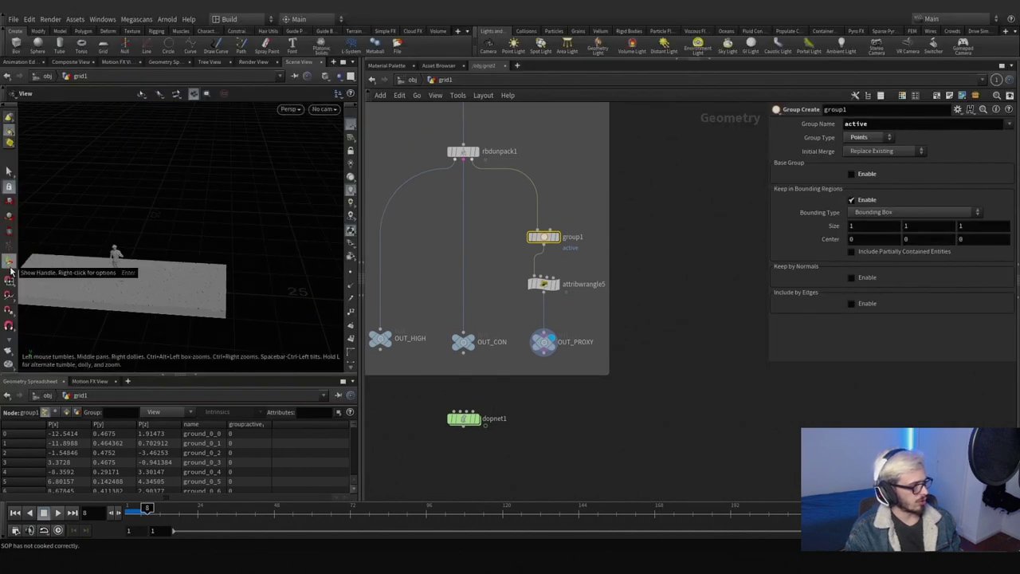
drag(11, 271, 236, 223)
key(Return)
key(Tab)
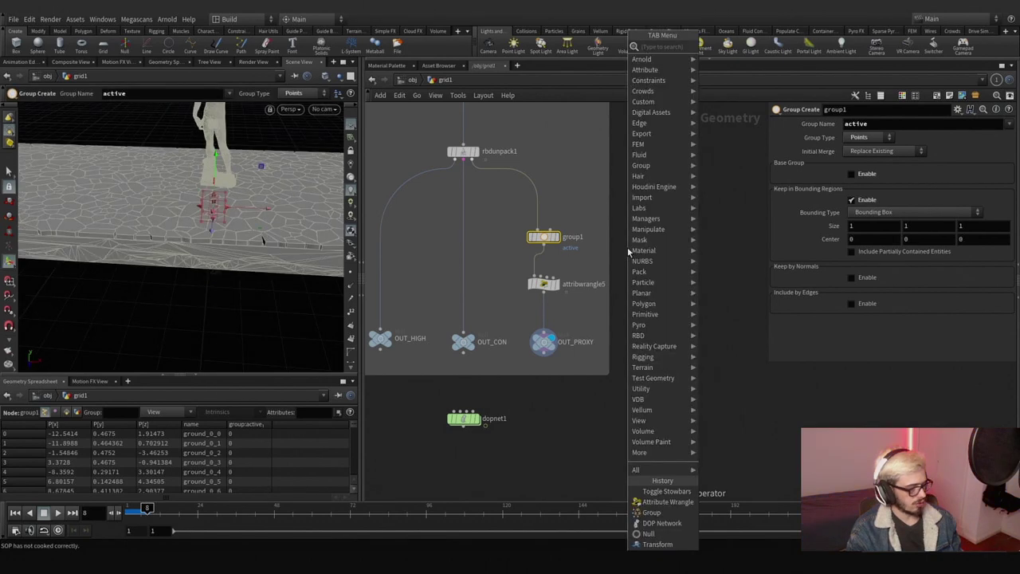
text(tog)
key(Return)
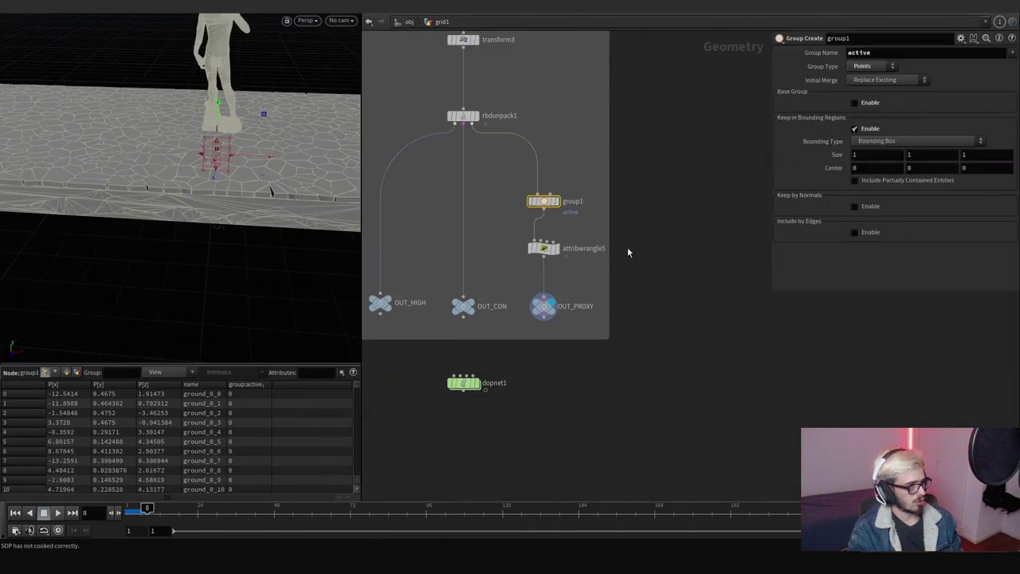
Step: Enlarge and reposition group1's bounding box around the statue and nearby ground, to about 8.87 by 7.73 by 13.34
drag(319, 200, 210, 182)
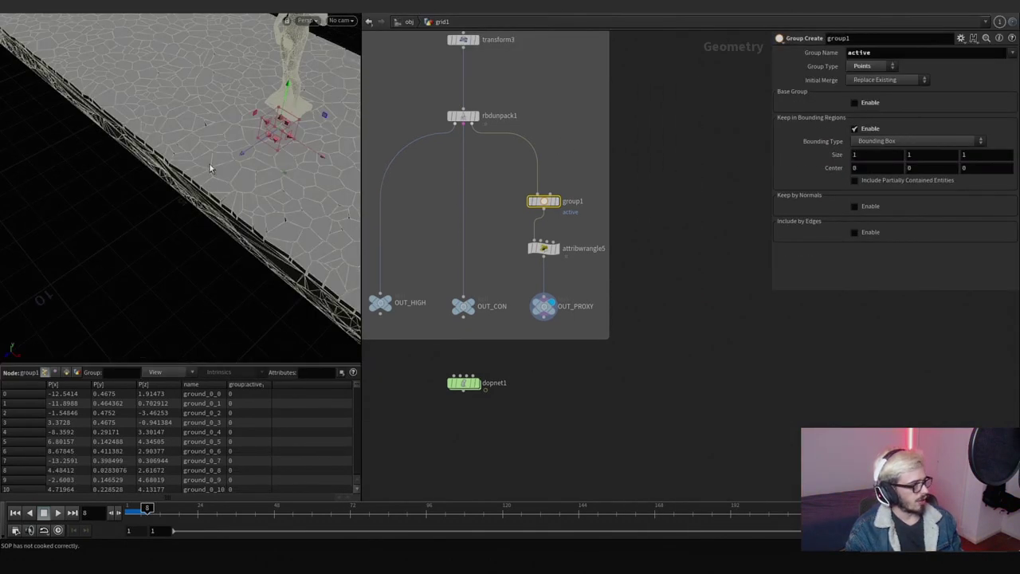
drag(266, 127, 370, 70)
key(Escape)
drag(233, 130, 99, 157)
drag(177, 146, 188, 46)
key(Escape)
key(Escape)
drag(258, 126, 344, 243)
key(Escape)
key(Escape)
key(Escape)
key(Escape)
Step: Display group1 and widen its bounding box to about 9.09 in X, with the X center at about -0.65
click(542, 309)
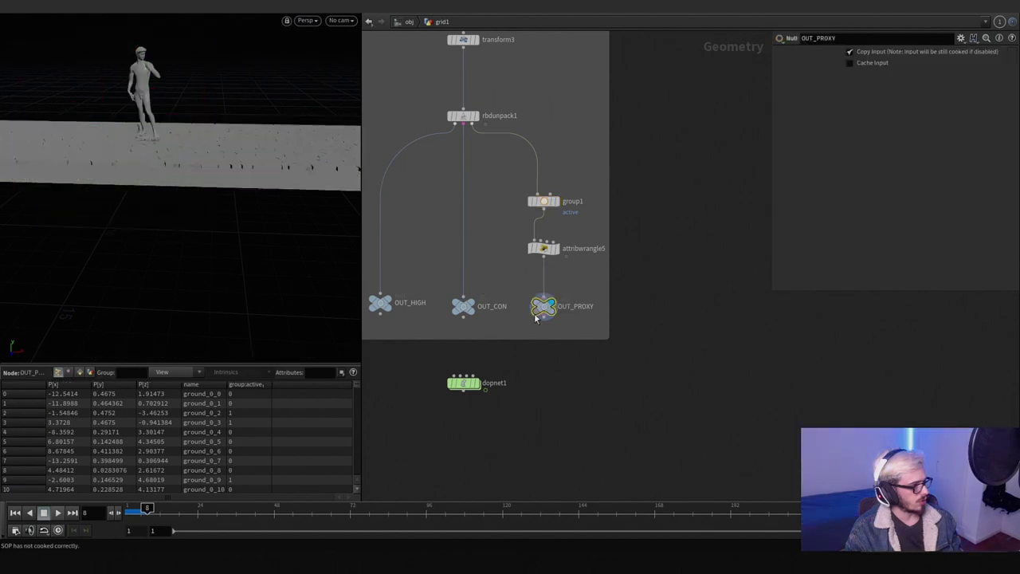
click(558, 200)
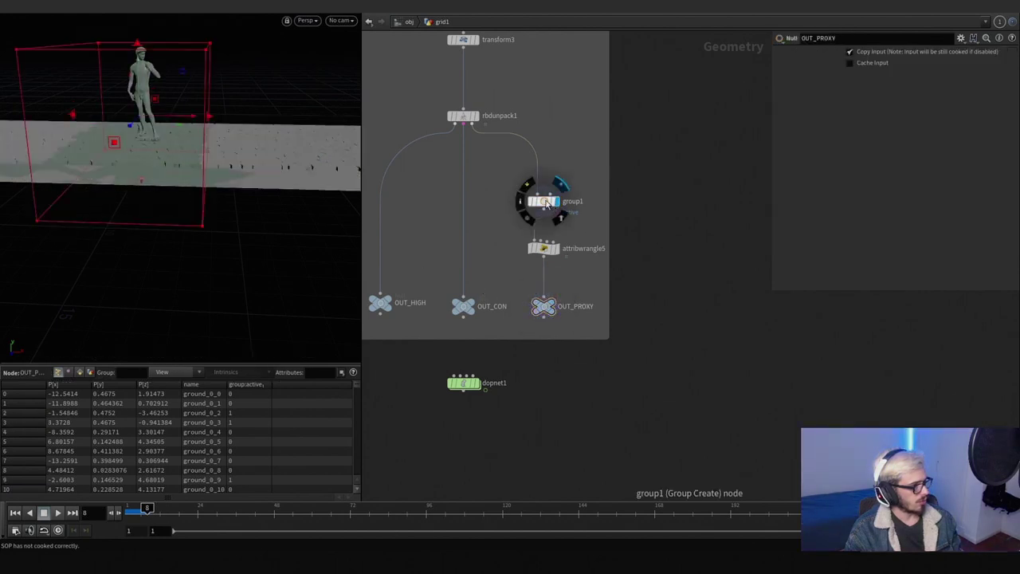
click(544, 201)
key(Escape)
drag(159, 159, 147, 114)
key(Return)
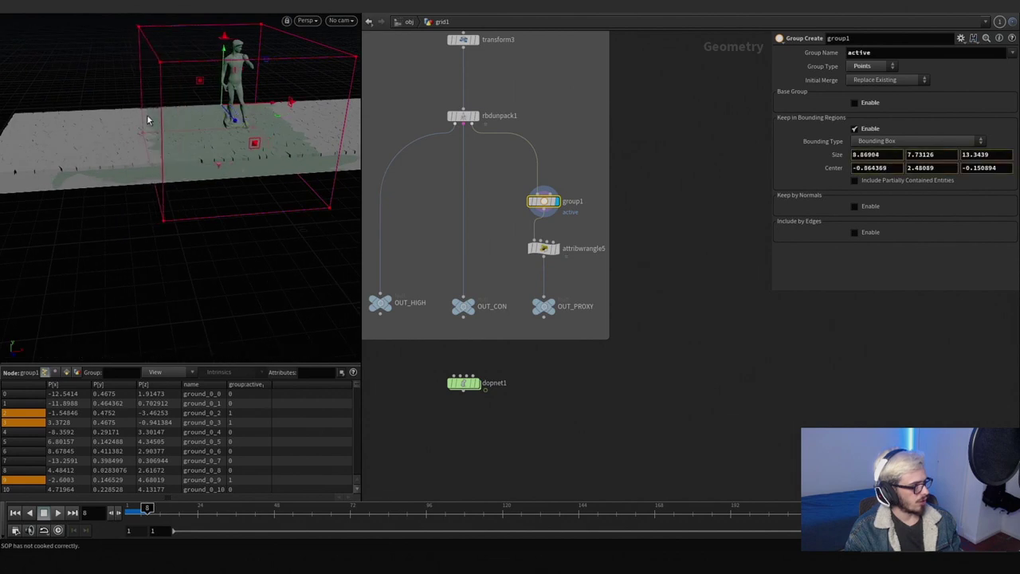
key(Escape)
drag(109, 171, 231, 177)
key(Return)
drag(219, 121, 225, 119)
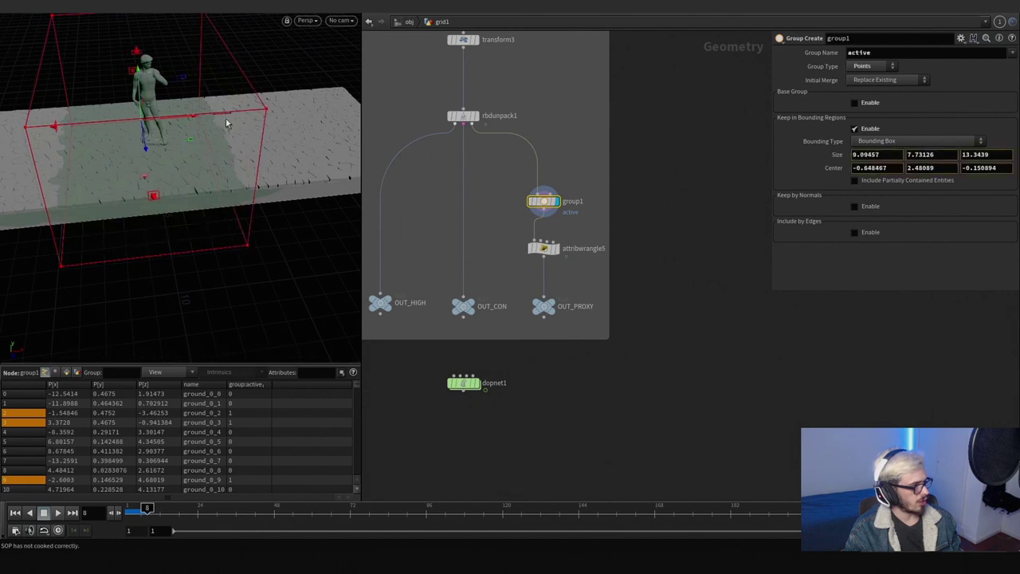
key(Escape)
drag(159, 152, 65, 124)
key(Return)
Step: Enter the expression i@active = 1; in attribwrangle5
mouse_move(550, 307)
click(544, 248)
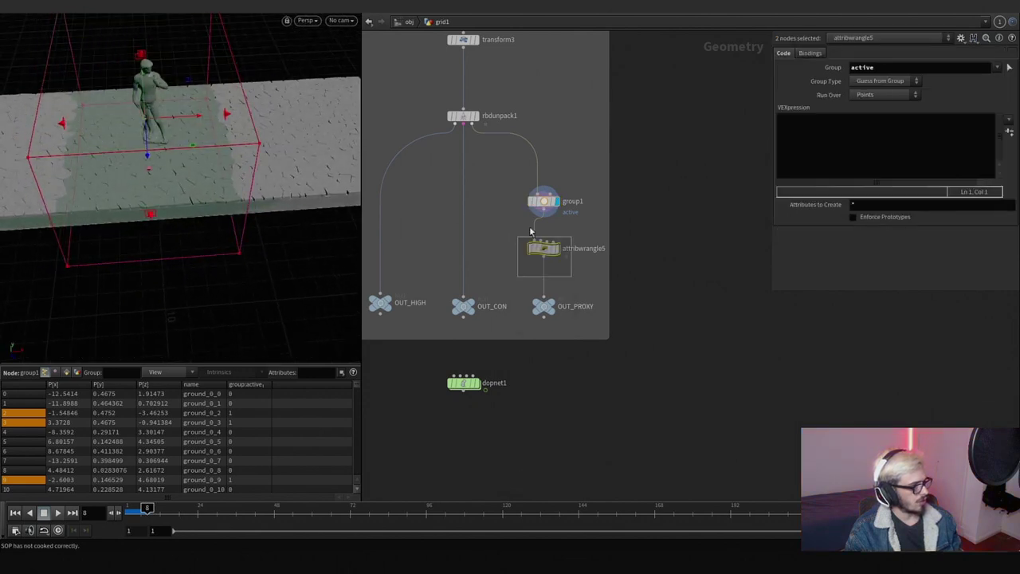
click(843, 120)
text(i@ac)
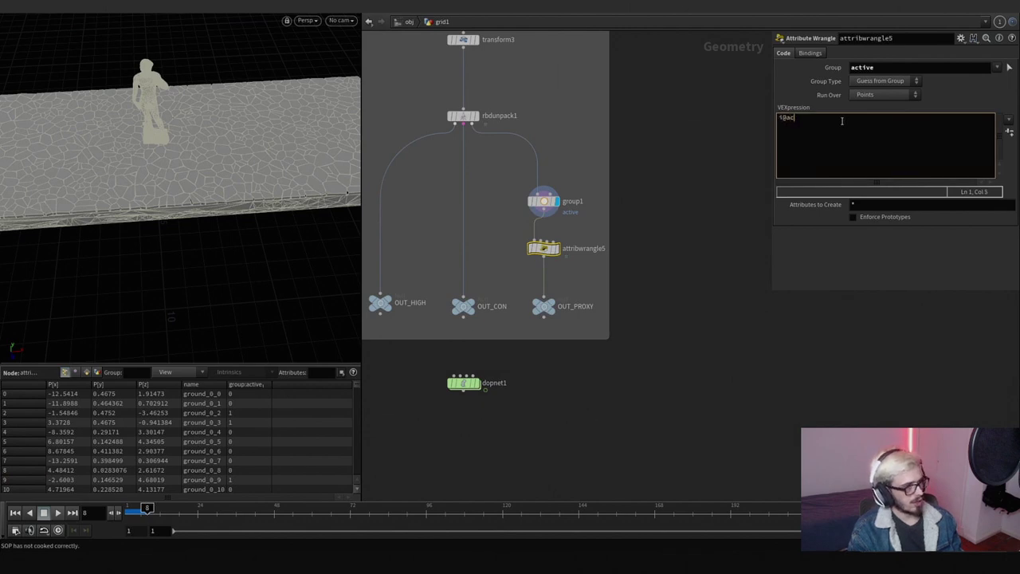
text(tive = 1;)
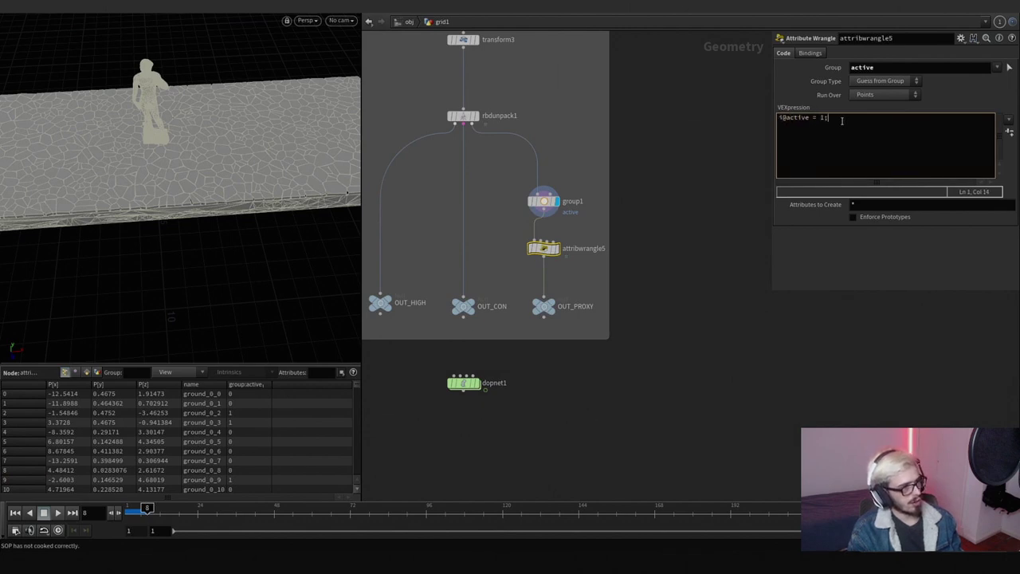
click(684, 169)
Step: Rewind the simulation to frame 1 and set the SOP Path of rbdpackedobject1 in dopnet1 to /obj/grid1/OUT_PROXY
middle_drag(621, 251, 655, 258)
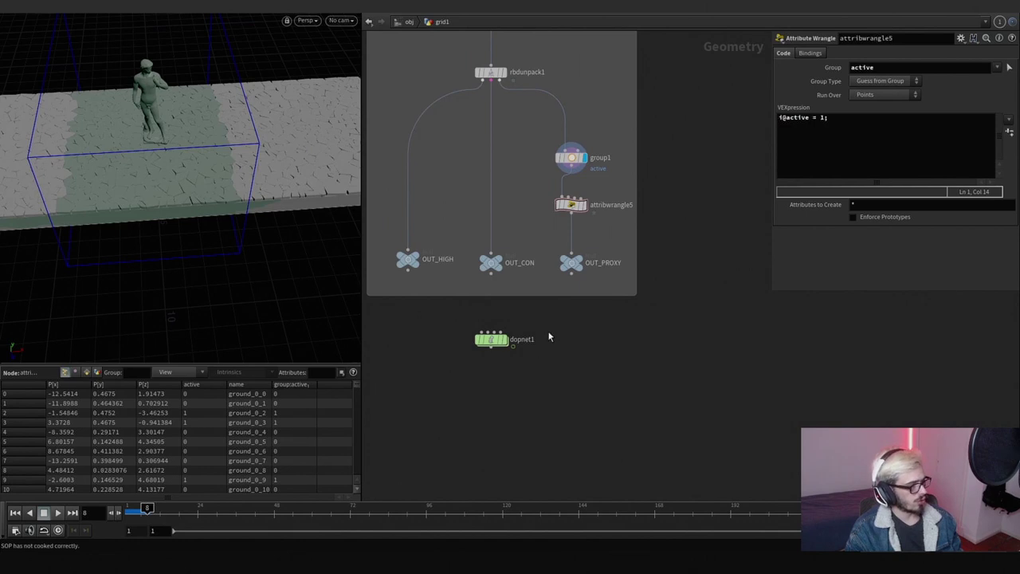
double_click(495, 339)
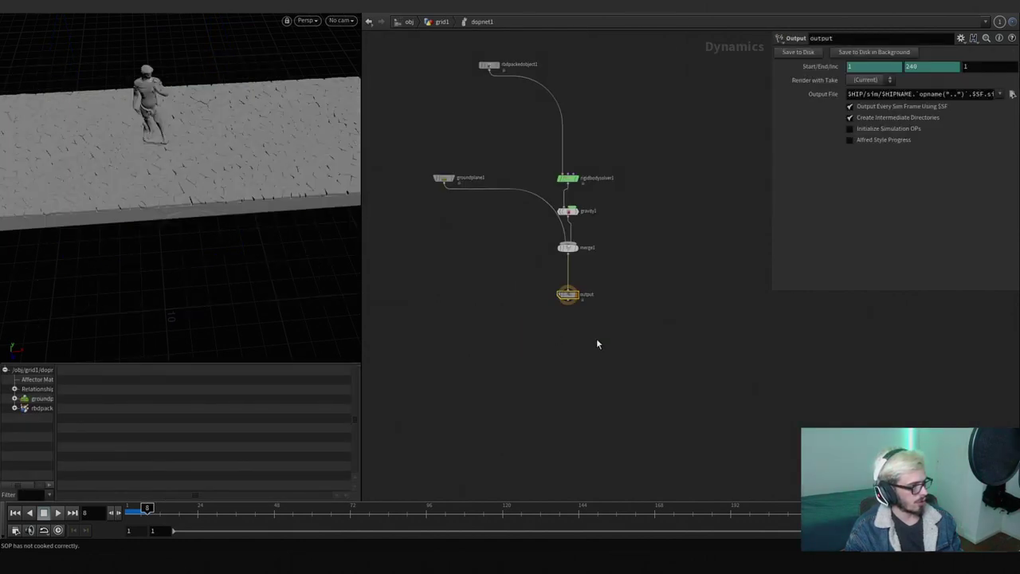
click(30, 513)
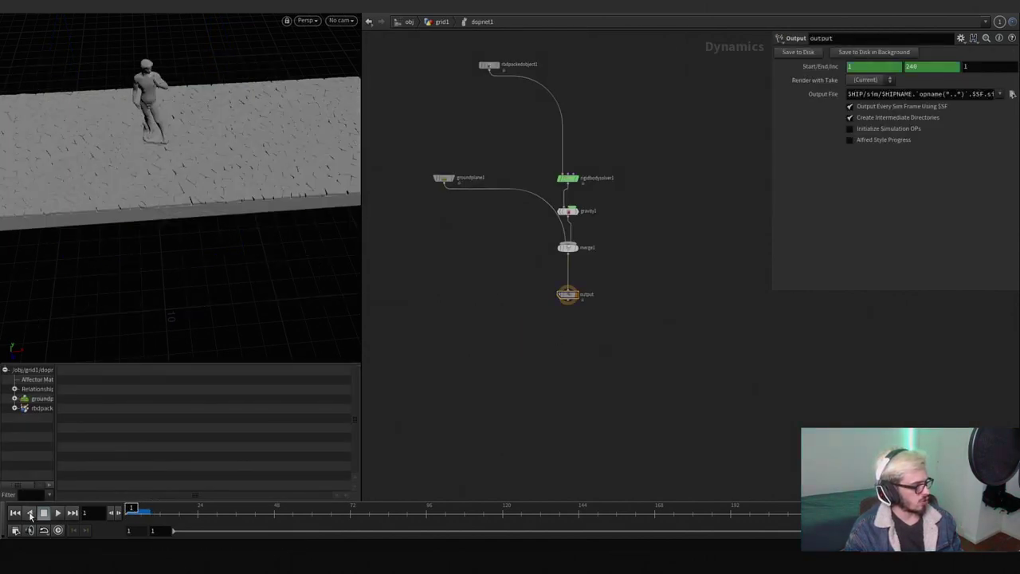
click(440, 21)
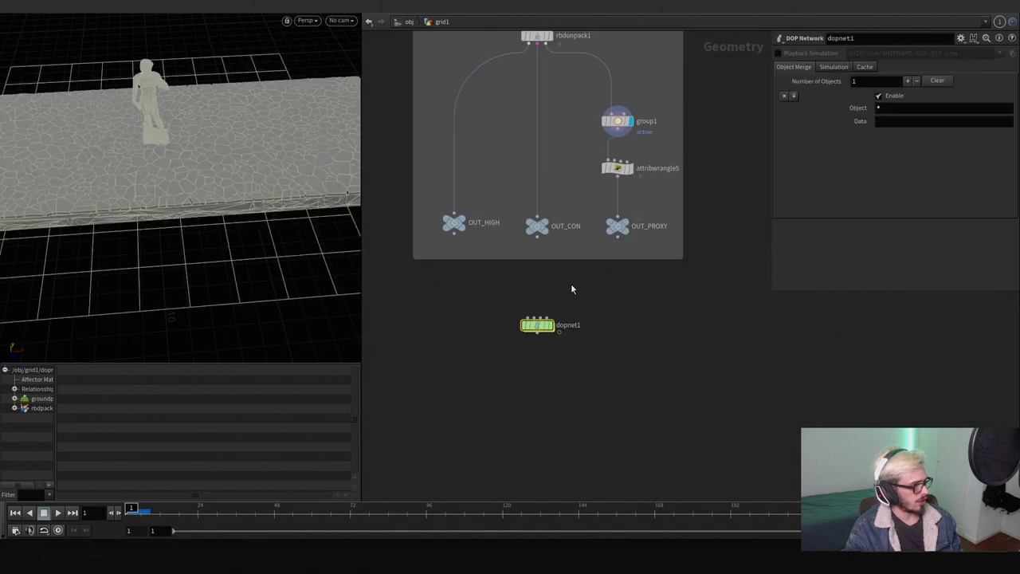
double_click(537, 327)
click(504, 65)
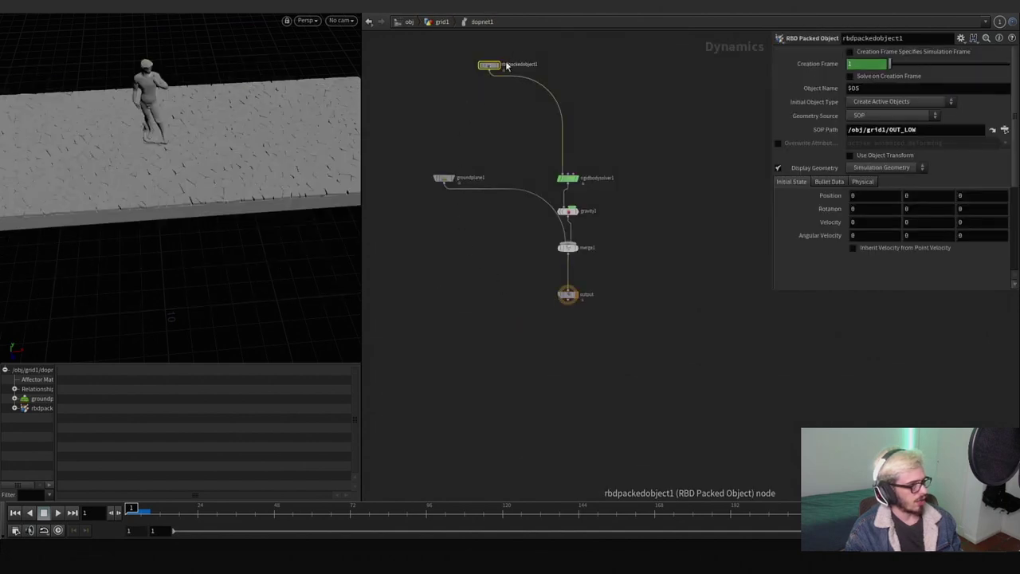
click(1004, 131)
click(950, 153)
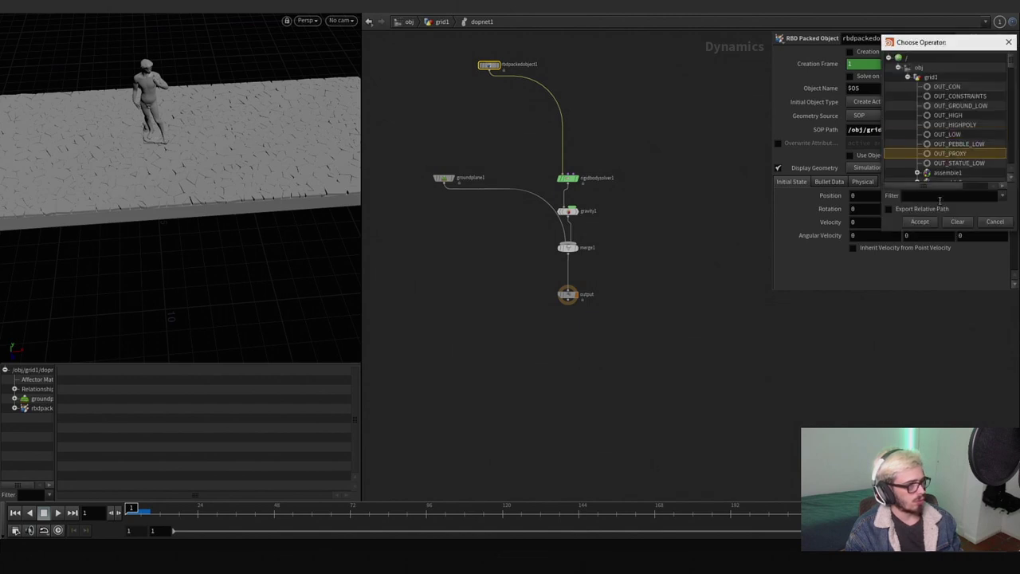
click(920, 222)
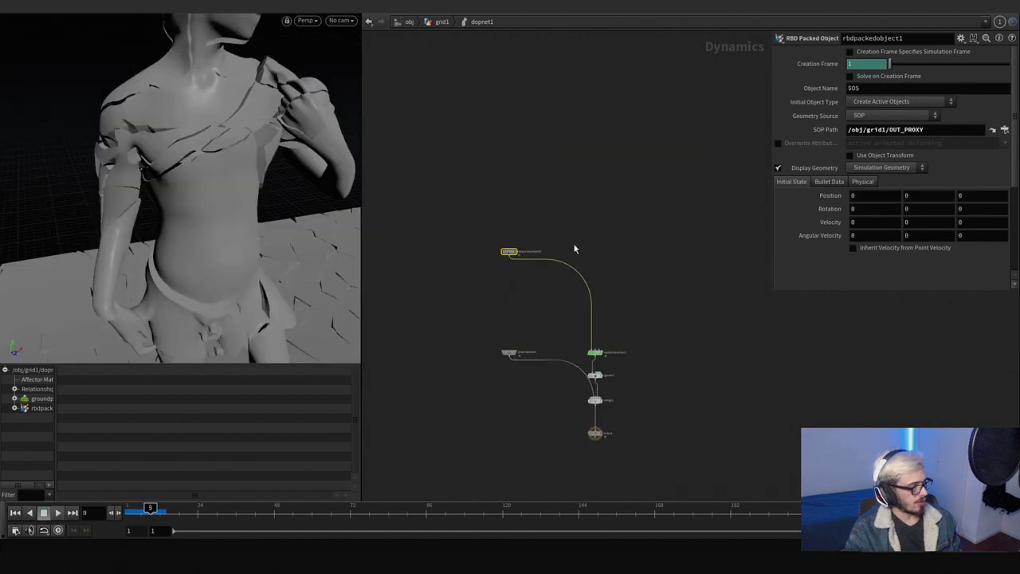
Step: Insert a Constraint Network node between rbdpackedobject1 and rigidbodysolver1
scroll(574, 248, up, 3)
key(Tab)
text(constr)
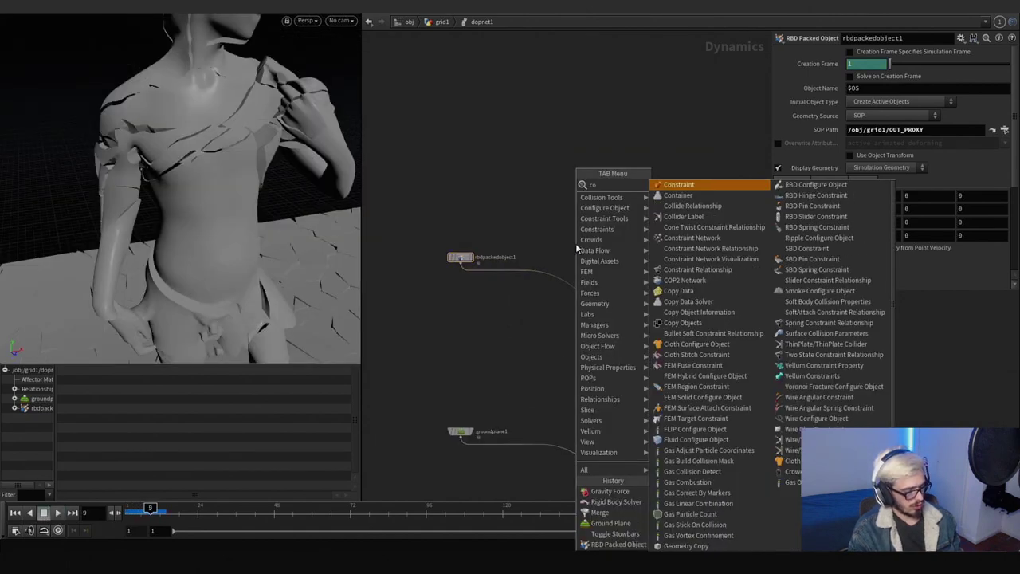
key(Down)
key(Return)
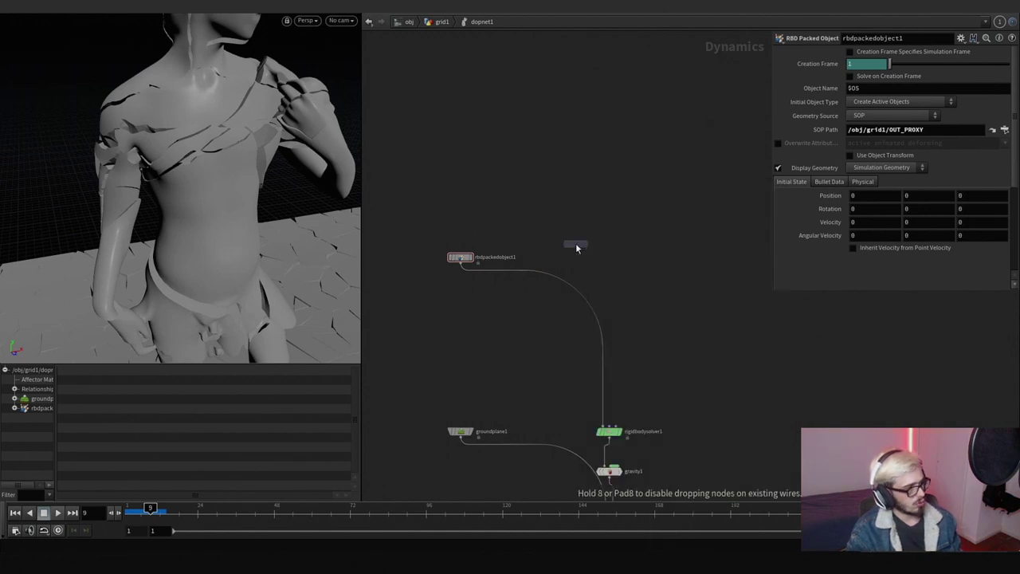
click(603, 330)
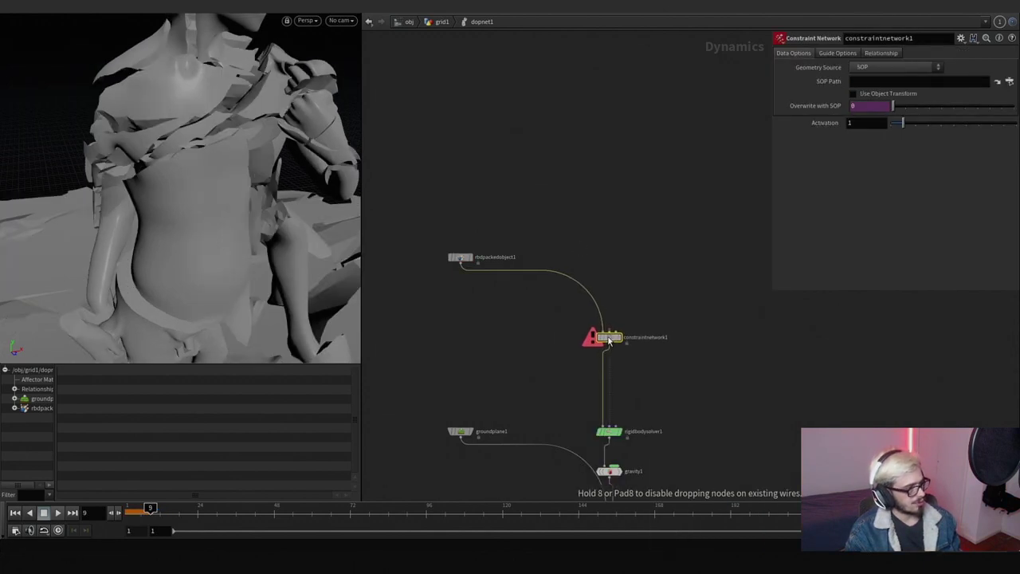
scroll(644, 325, up, 2)
scroll(606, 288, down, 1)
drag(606, 353, 548, 328)
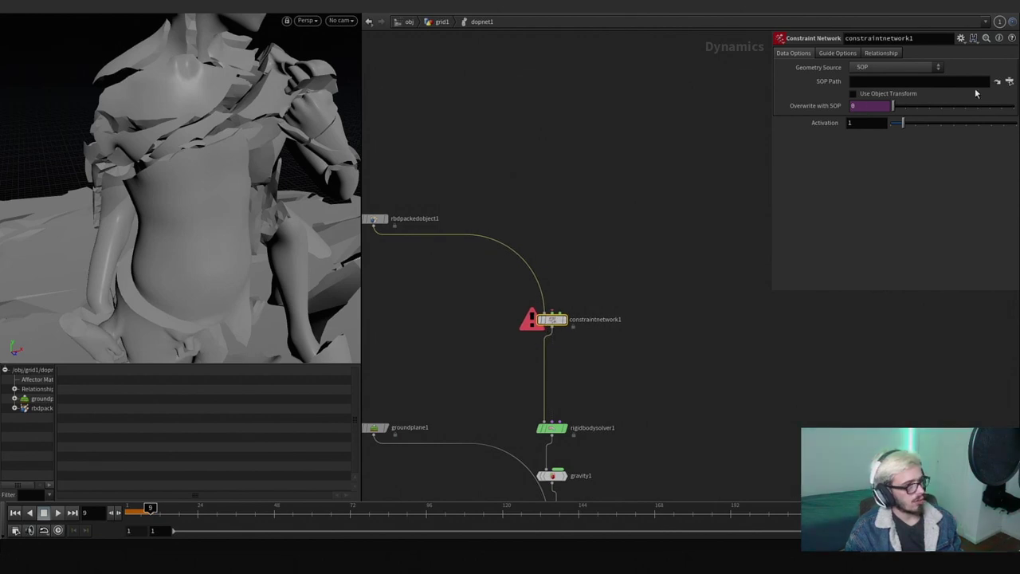
Step: Set constraintnetwork1's SOP Path to /obj/grid1/OUT_CON
click(1009, 82)
click(950, 85)
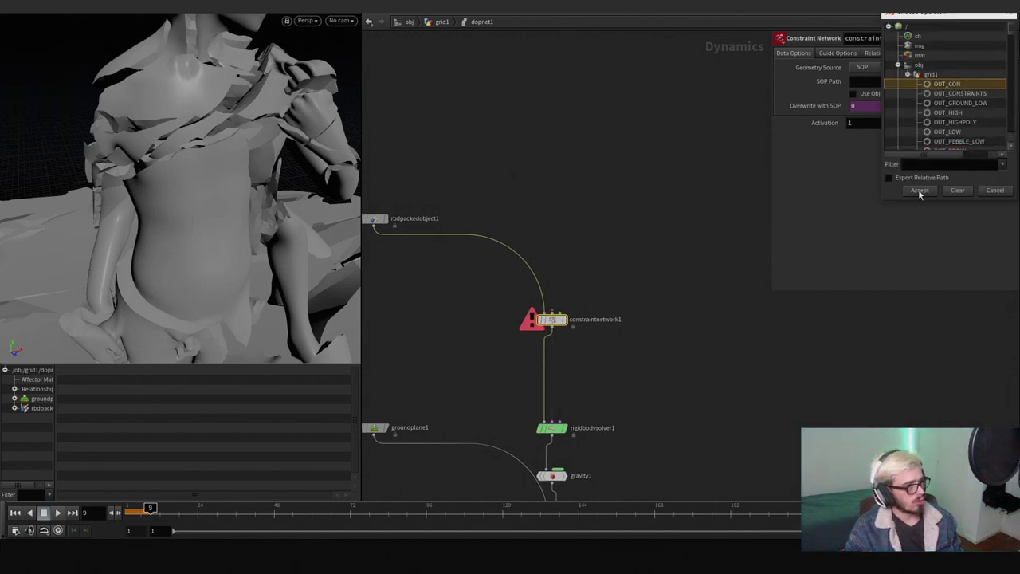
click(920, 190)
Step: Add a Glue Constraint Relationship node connected to the second input of constraintnetwork1
click(556, 315)
key(Tab)
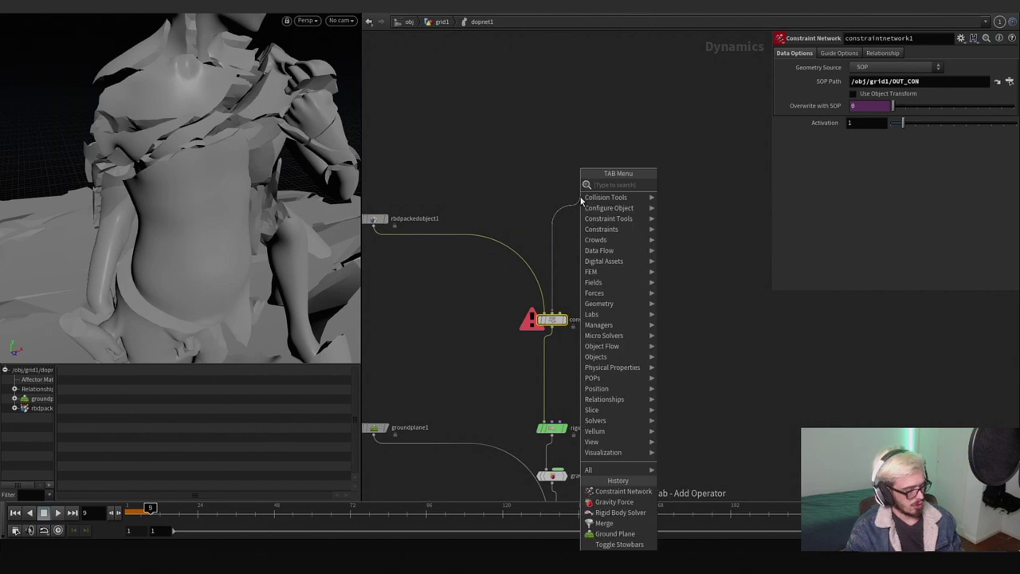
text(glue)
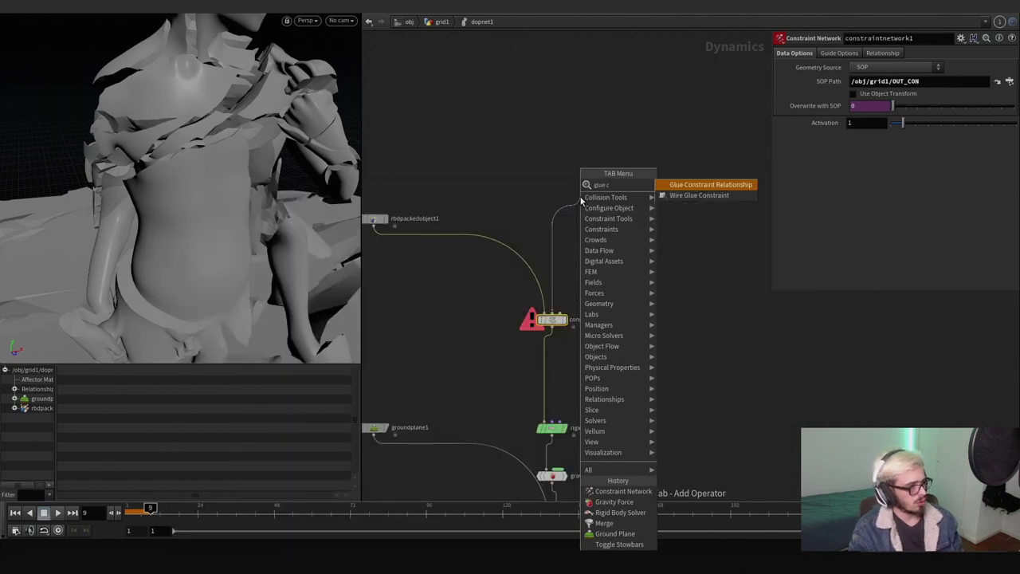
text( c)
key(Return)
click(579, 195)
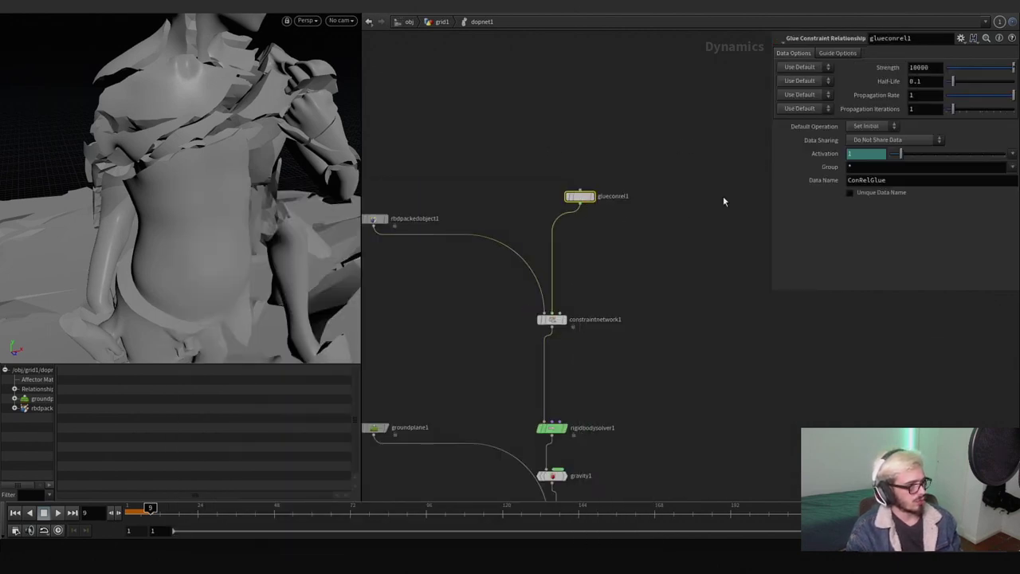
Step: Rename the Glue Constraint Relationship node to glue and set its Data Name to $OS
text(glue)
key(Return)
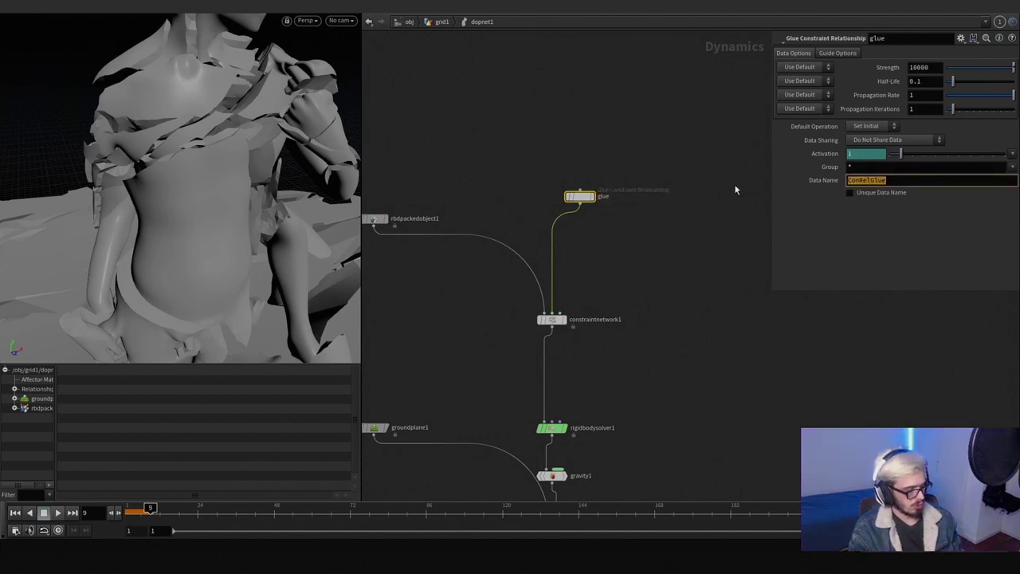
text($OS)
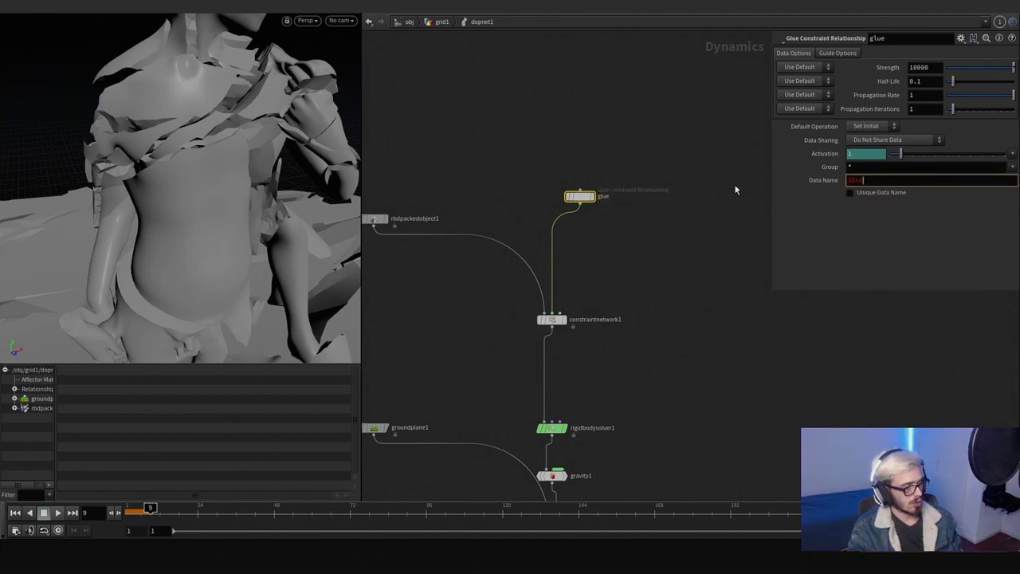
key(Return)
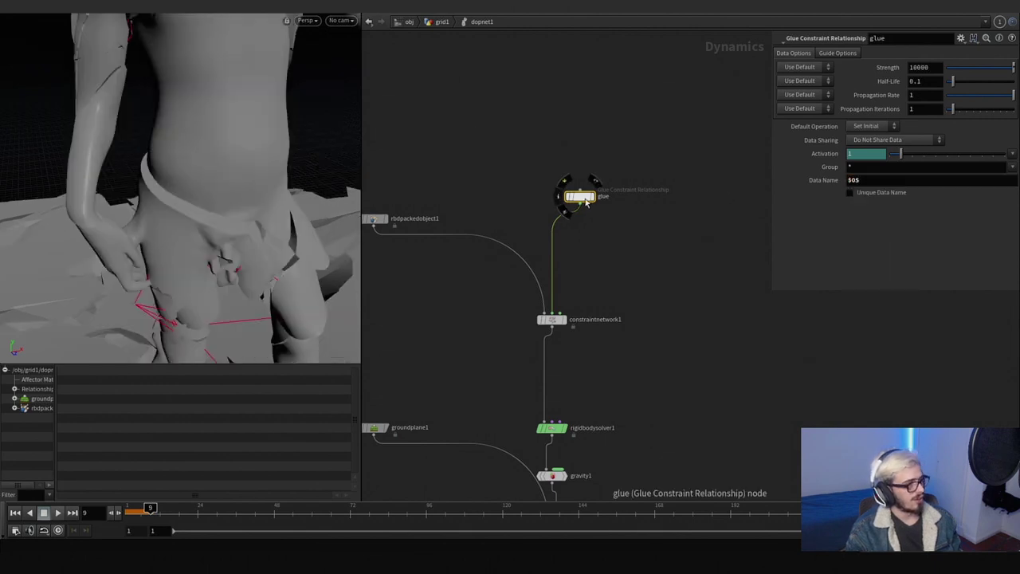
drag(585, 201, 570, 171)
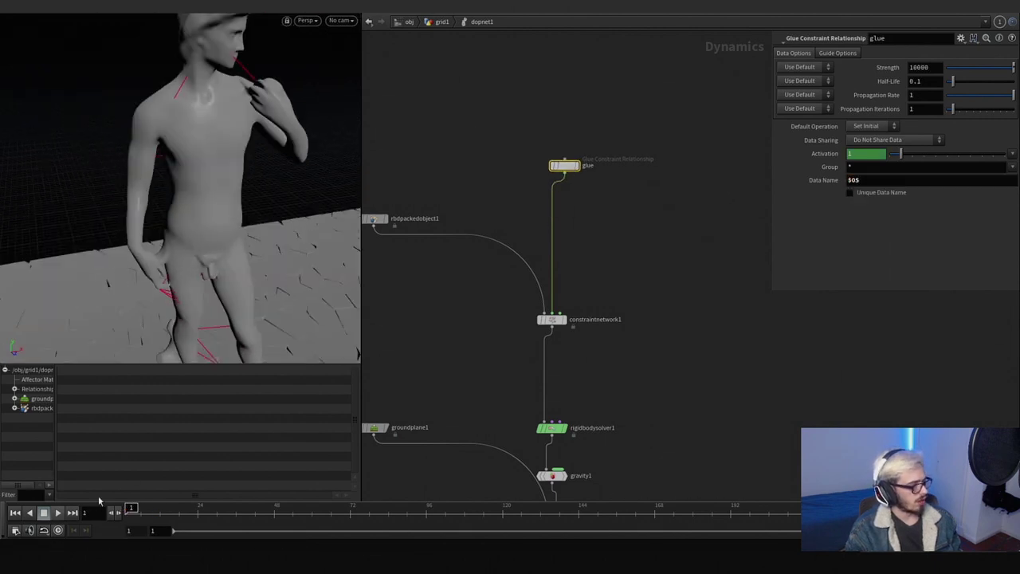
Step: Set the glue constraint's Strength to the expression 10000*.2
drag(189, 270, 205, 210)
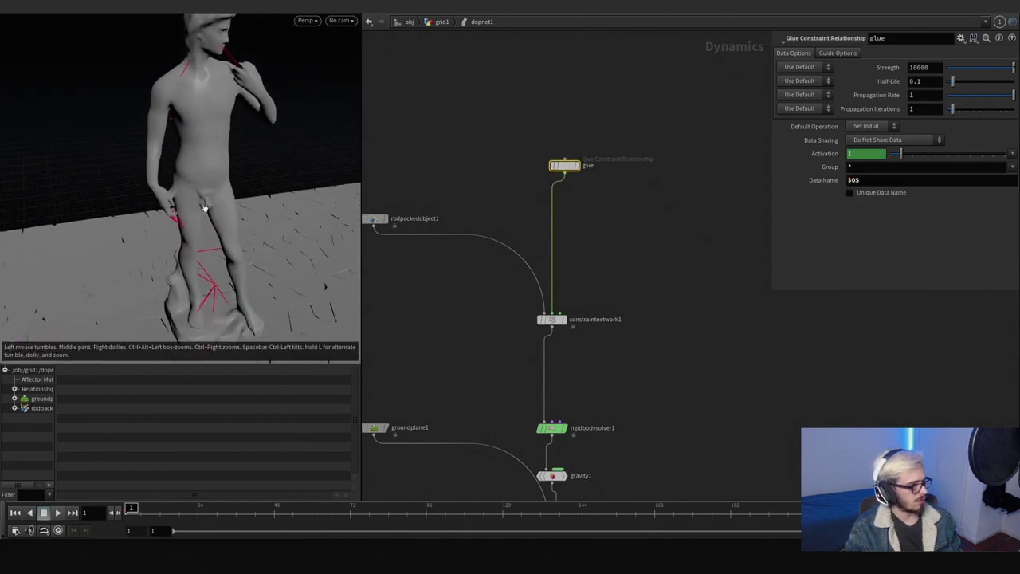
click(933, 68)
text(*2)
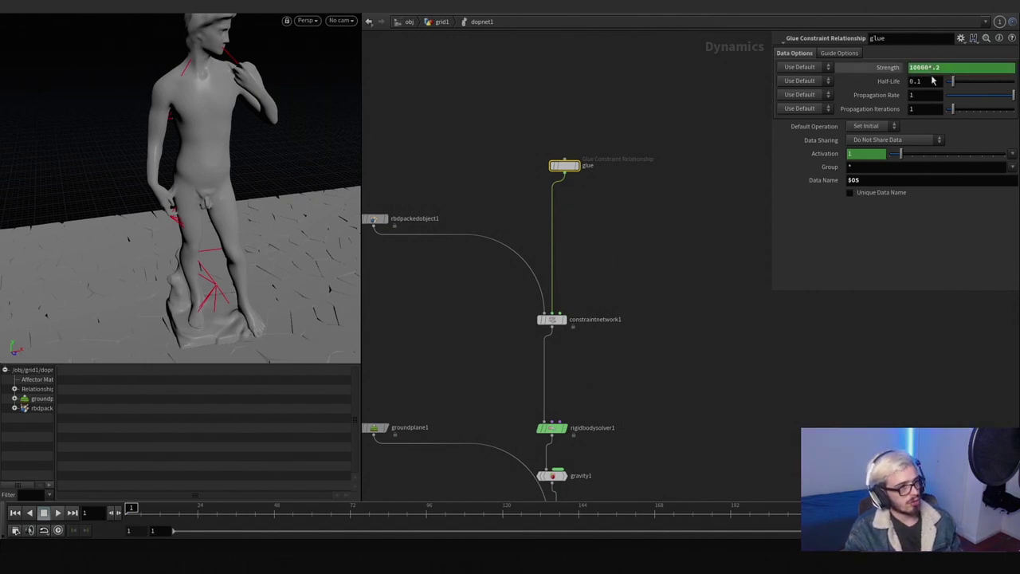
middle_drag(766, 162, 757, 157)
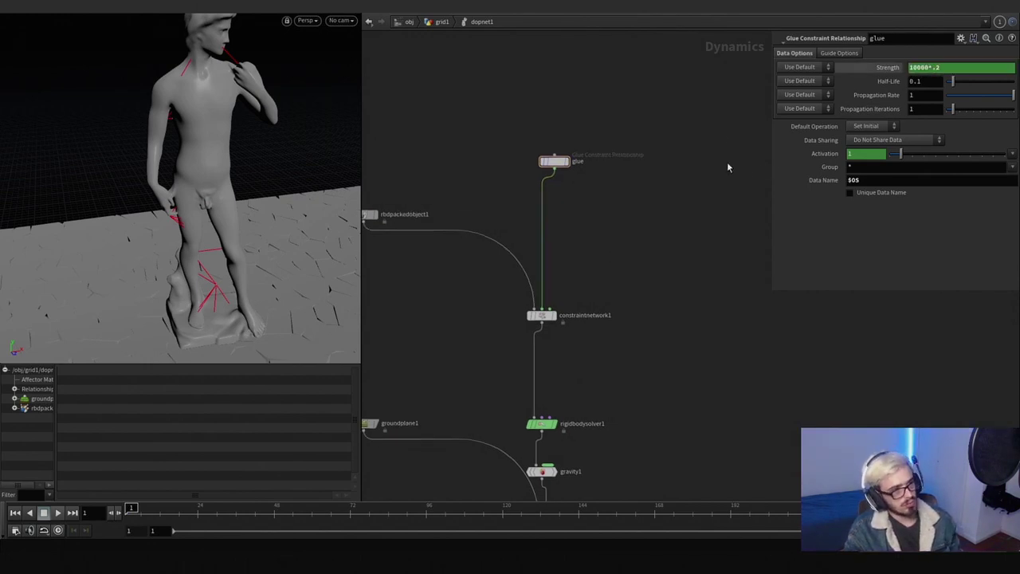
Step: Insert a Merge node between glue and the second input of constraintnetwork1
key(Tab)
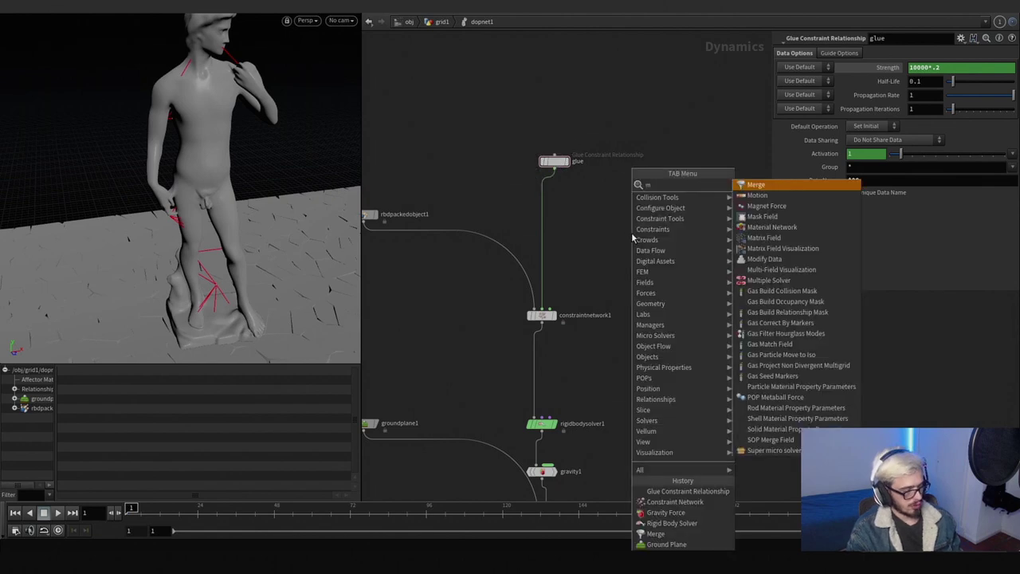
text(merge)
key(Return)
click(633, 234)
drag(634, 238, 557, 225)
Step: Add a Hard Constraint Relationship node beside the glue node
key(Tab)
text(har)
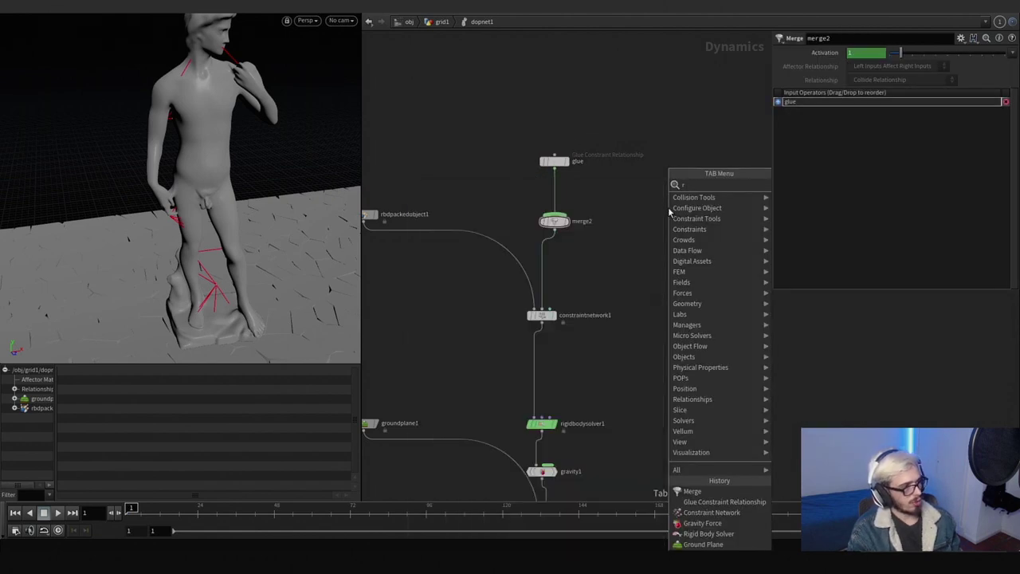
key(Return)
click(674, 208)
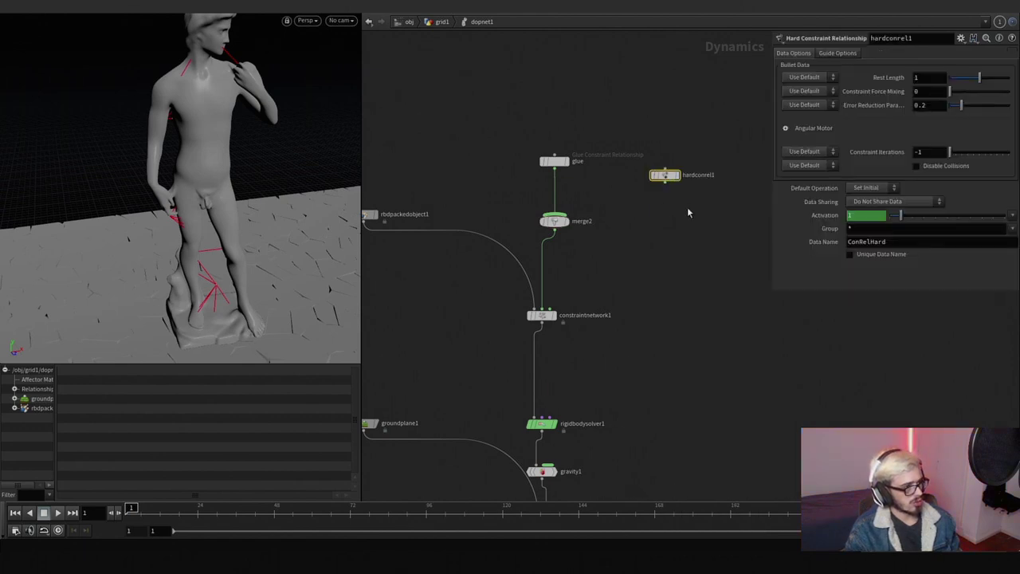
Step: Set the hard constraint node's Data Name to $OS, rename it hard and wire it into merge2
double_click(863, 243)
text($OS)
key(Return)
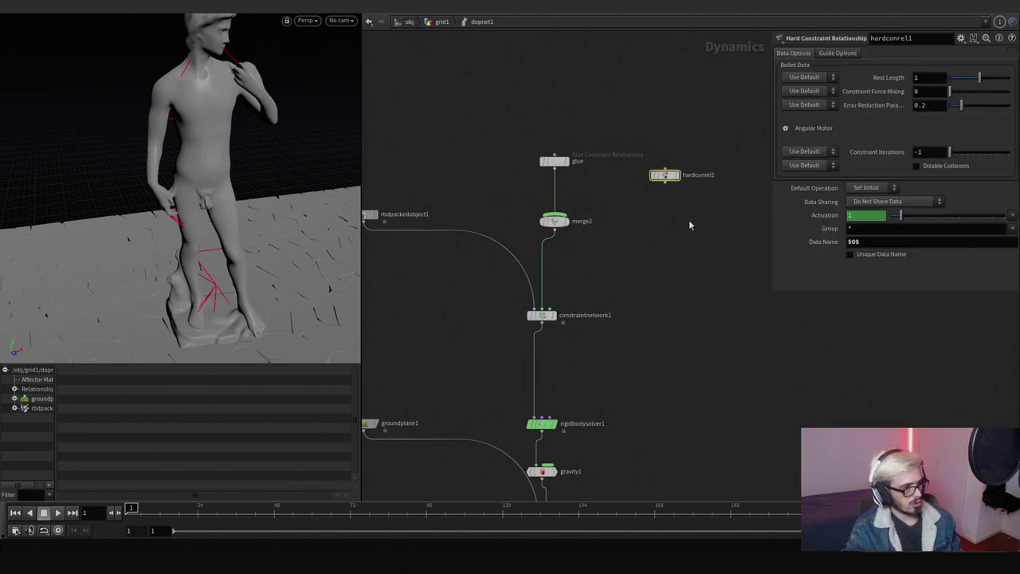
double_click(709, 177)
text(hard)
key(Return)
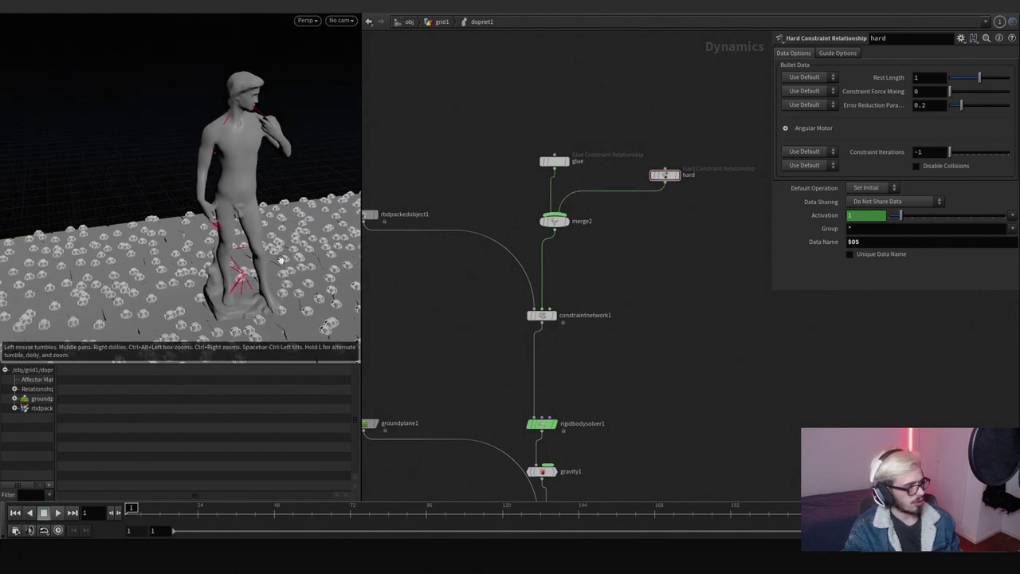
Step: Set the hard constraint's guide Radius to 0
click(837, 53)
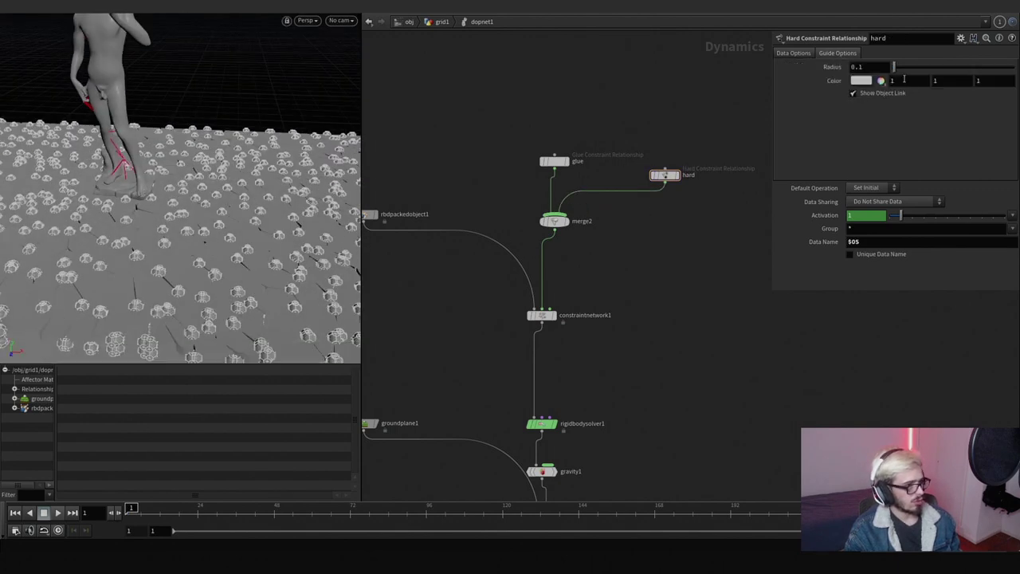
drag(888, 72, 877, 73)
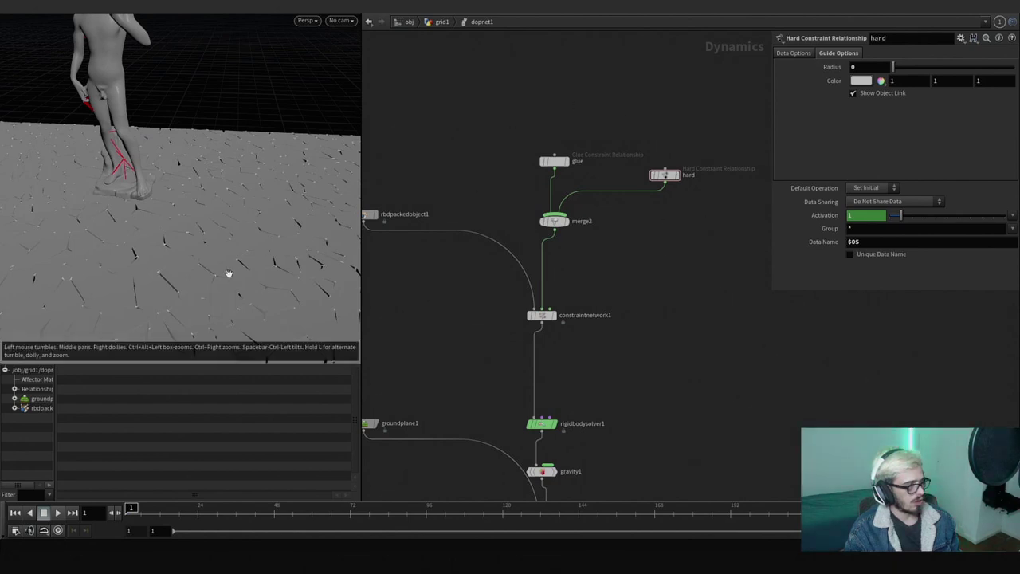
alt+drag(228, 273, 239, 247)
alt+drag(339, 259, 325, 243)
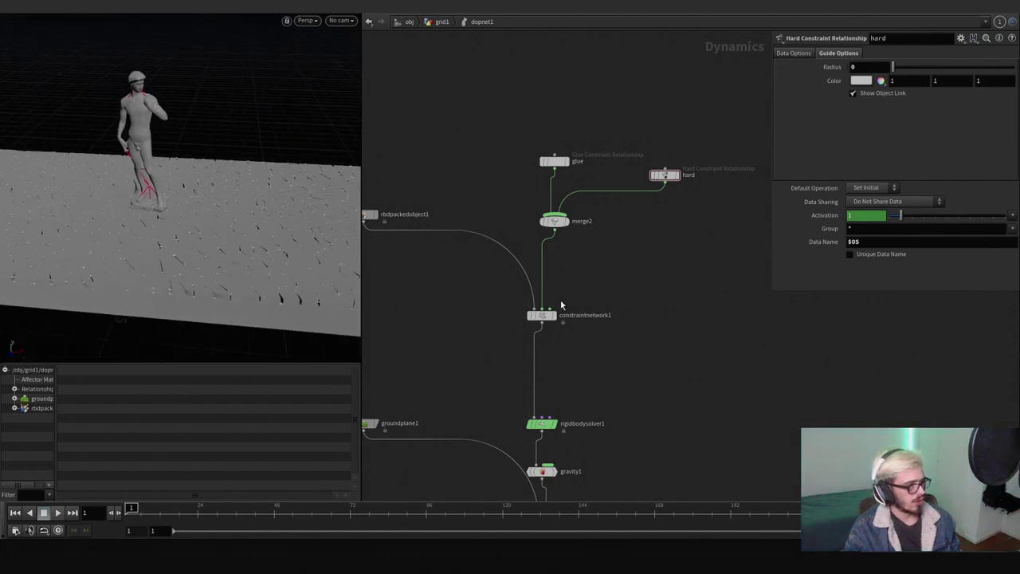
Step: Add a SOP Solver node connected to the third input of constraintnetwork1
click(550, 310)
key(Tab)
text(w)
key(BackSpace)
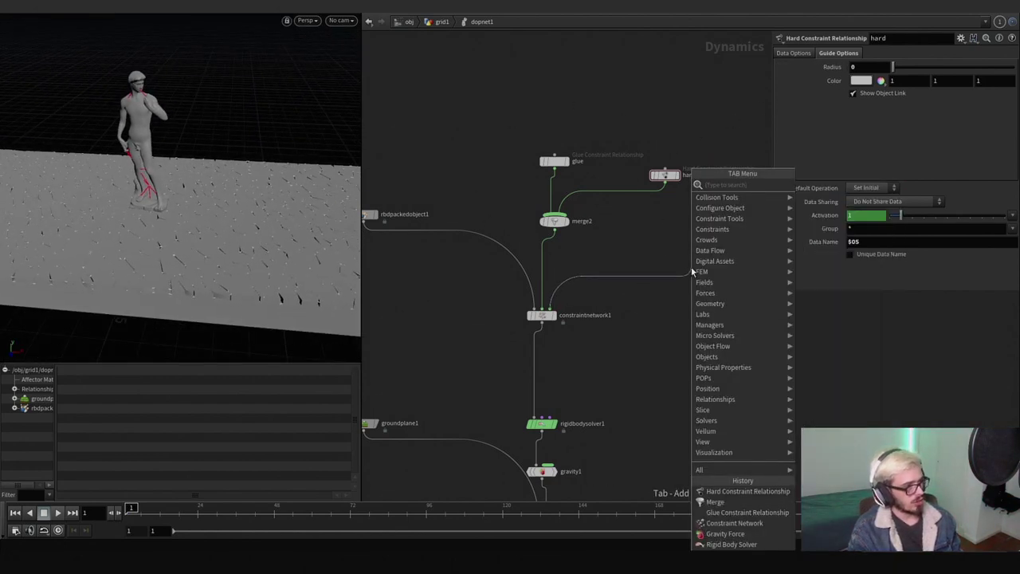
text(constra)
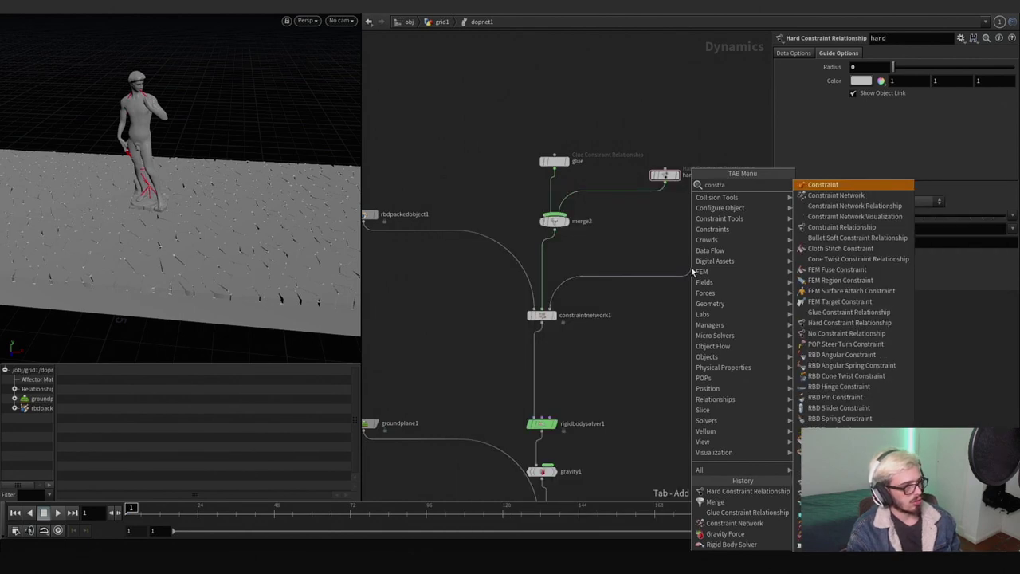
key(BackSpace)
key(BackSpace)
key(BackSpace)
key(BackSpace)
key(BackSpace)
key(BackSpace)
key(BackSpace)
text(solver sop)
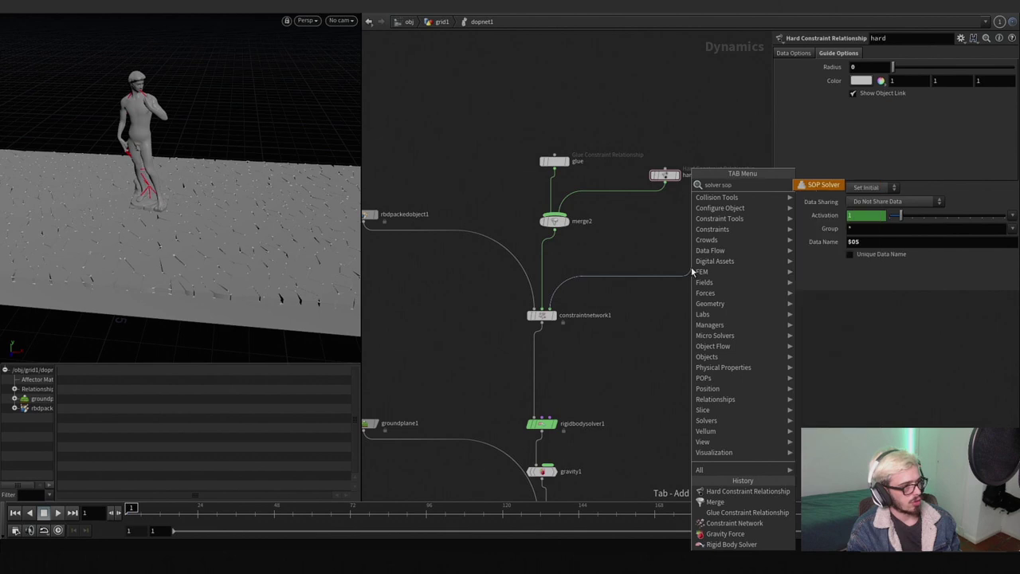
key(Return)
click(692, 272)
double_click(691, 268)
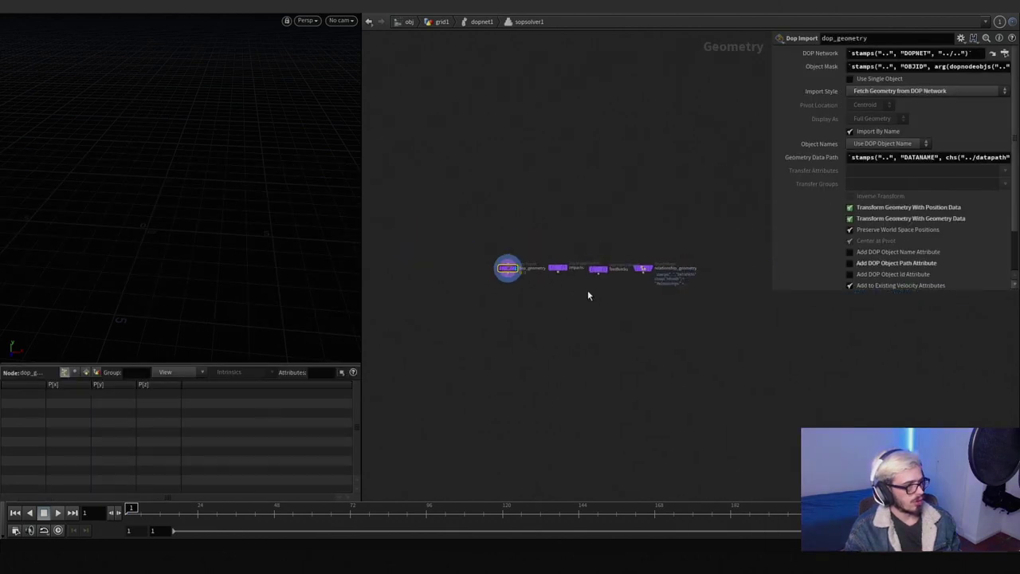
click(614, 247)
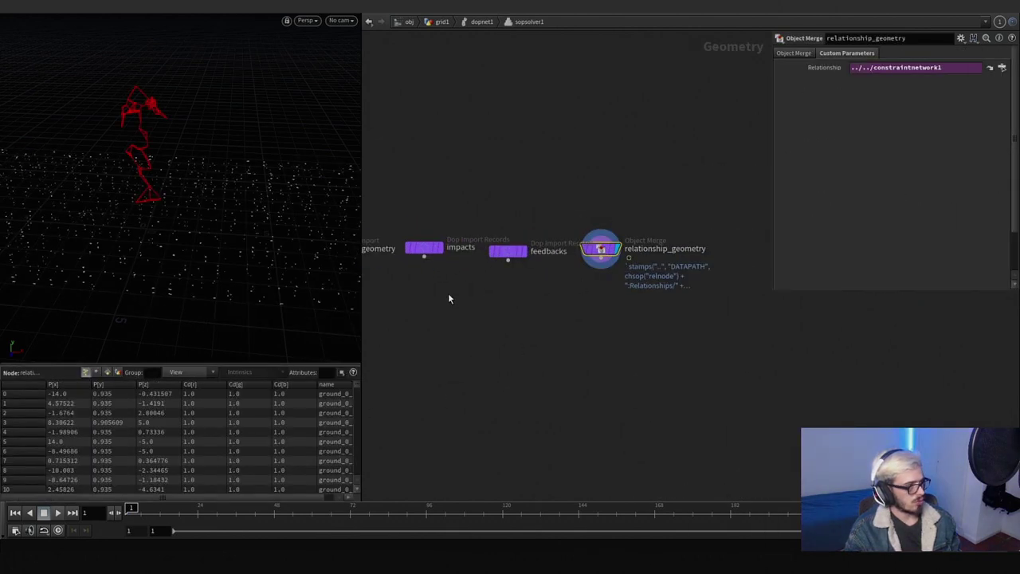
key(Tab)
text(attribwrangle)
key(Return)
click(600, 336)
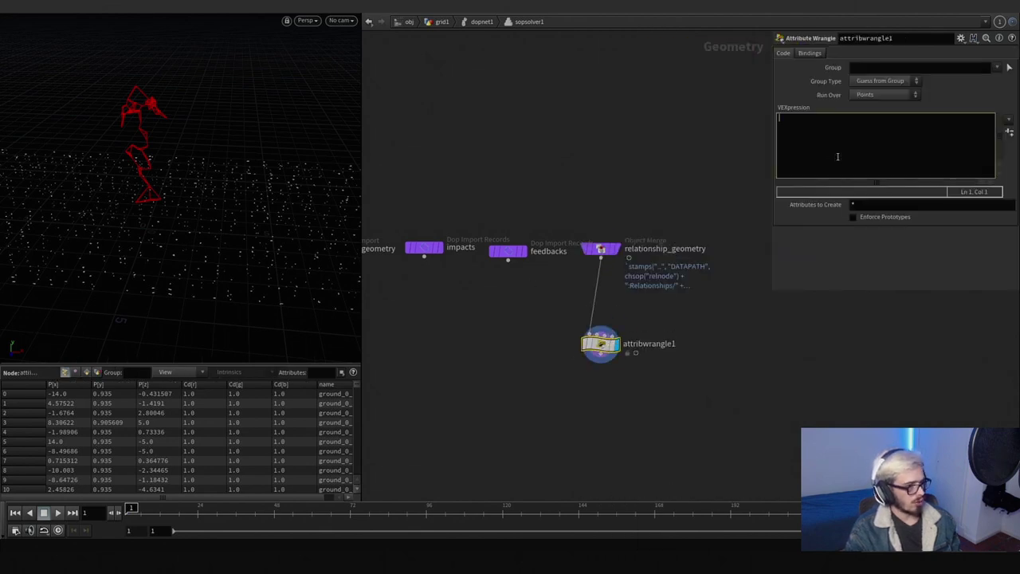
click(873, 67)
text(@constraint_name=*hard)
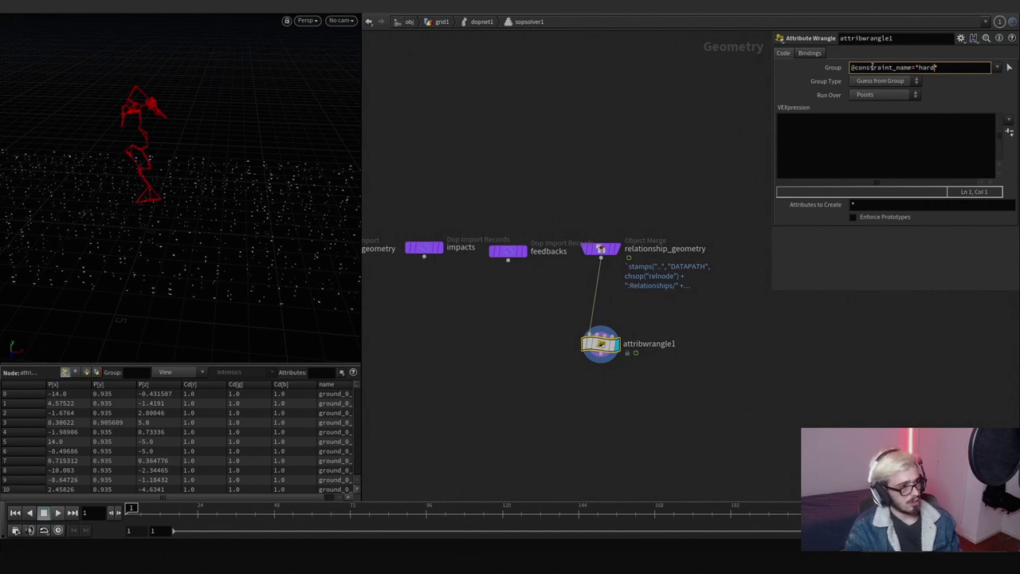
click(922, 147)
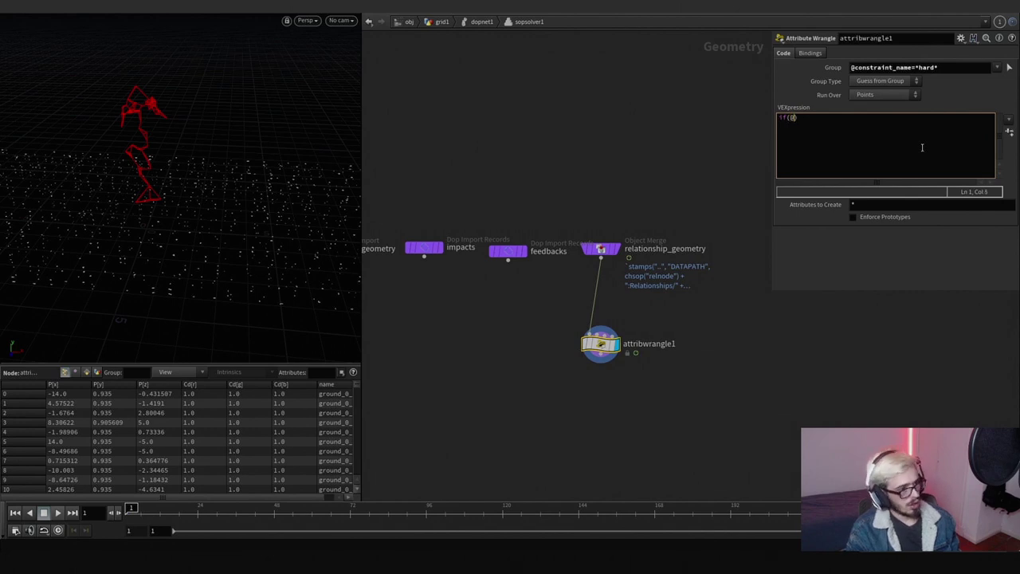
text(res)
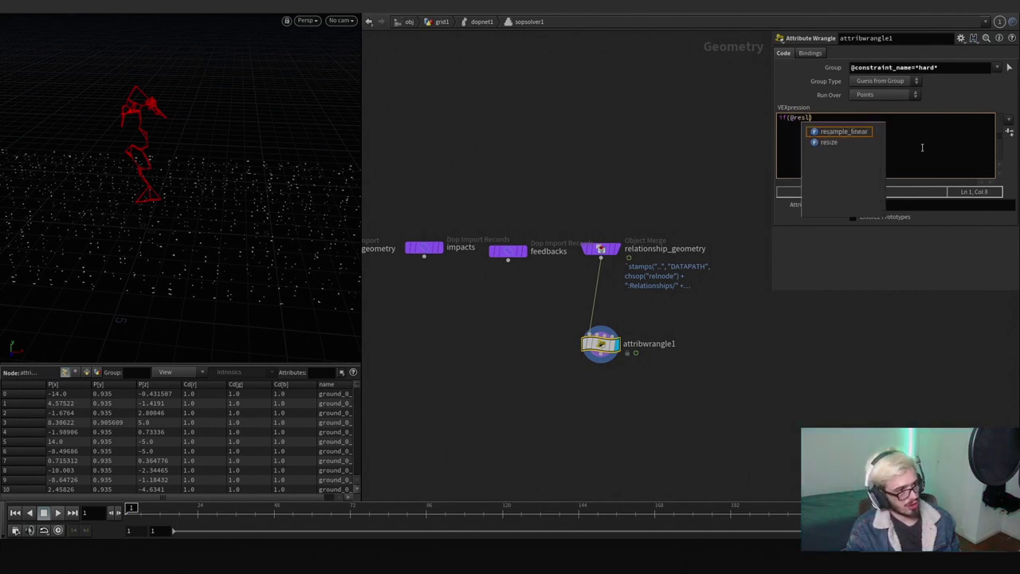
text(tle)
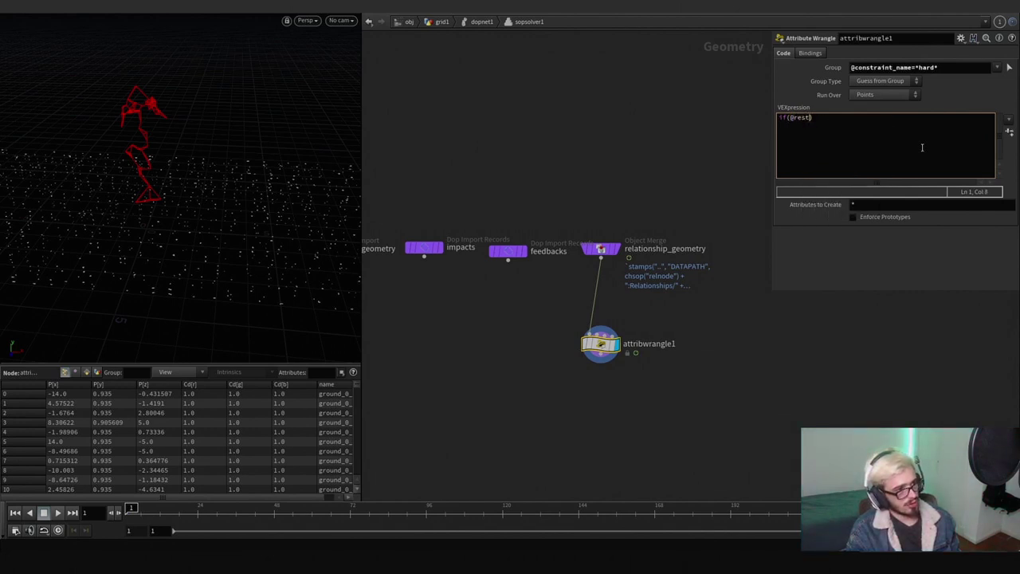
text(ng)
key(BackSpace)
key(BackSpace)
key(BackSpace)
key(BackSpace)
key(BackSpace)
key(BackSpace)
key(BackSpace)
key(BackSpace)
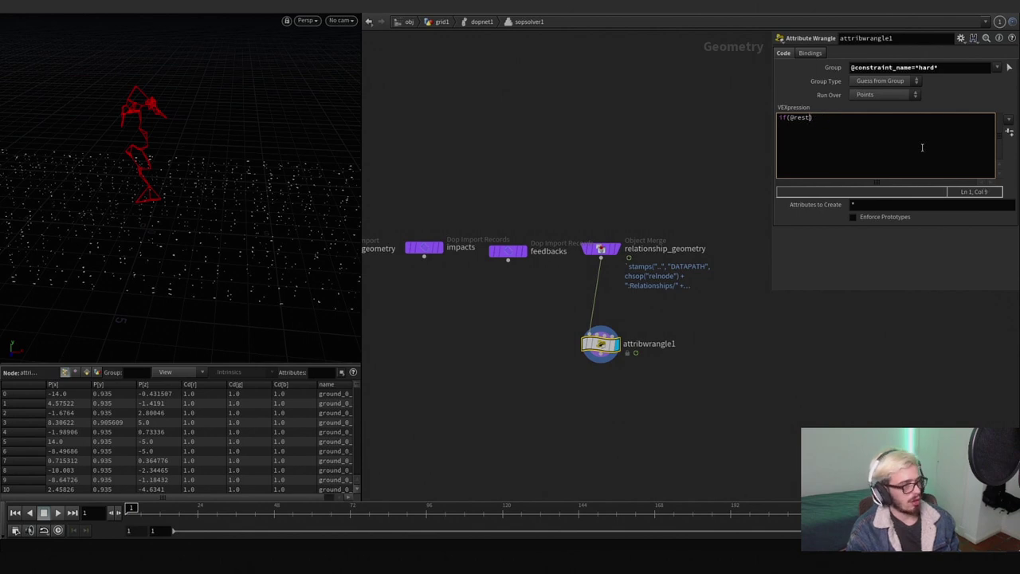
text(angle)
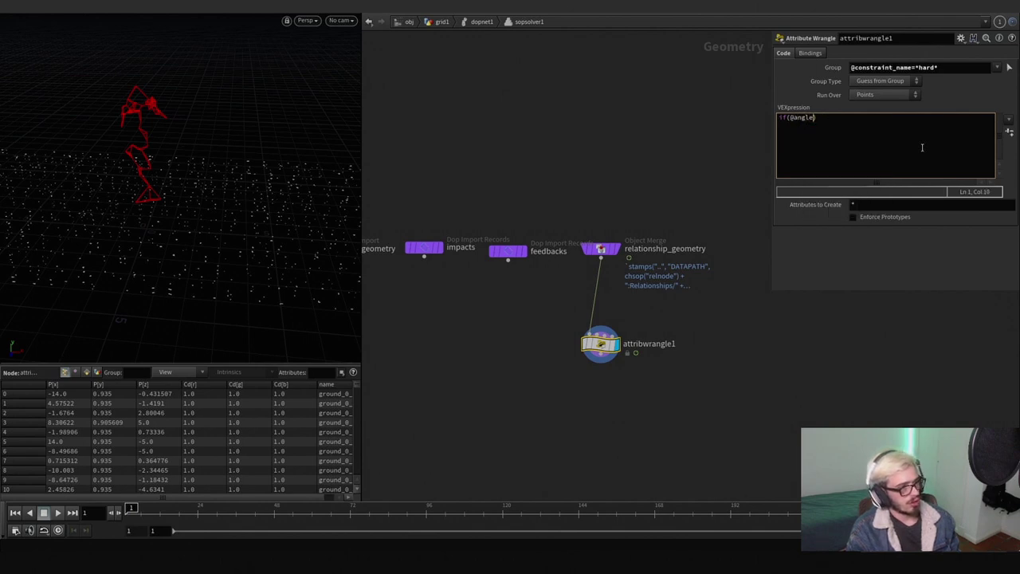
text(>)
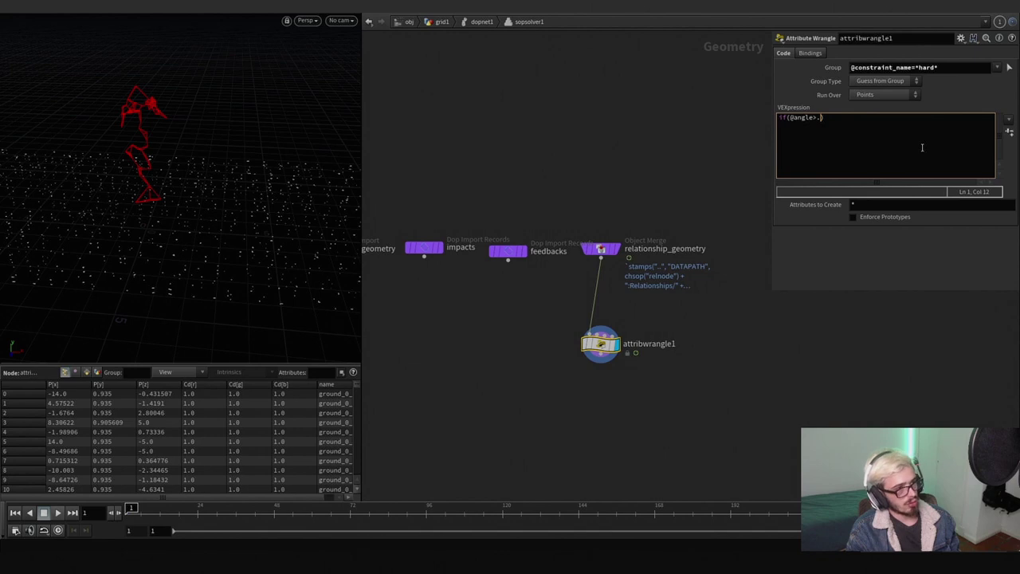
text(.05))
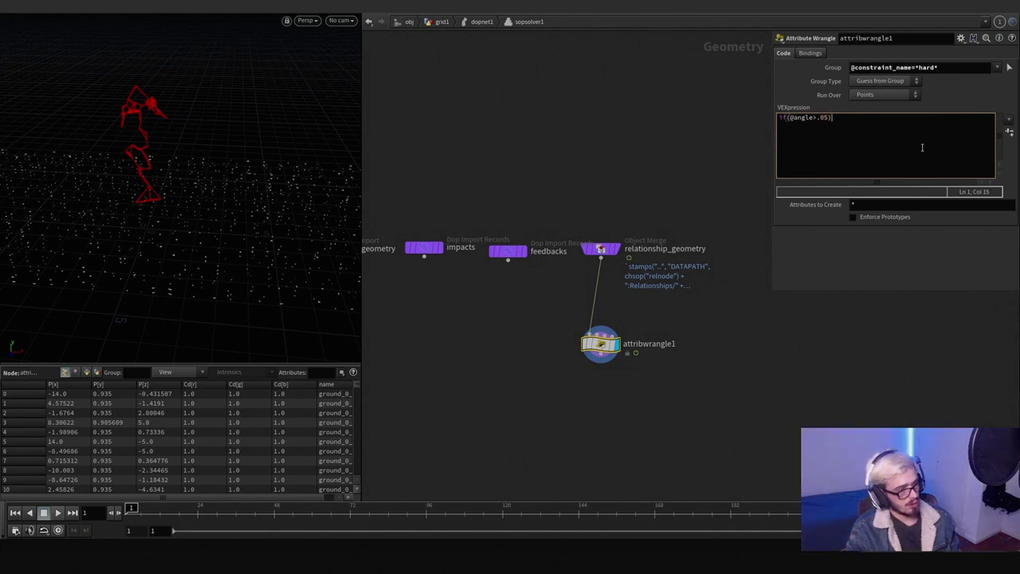
key(Return)
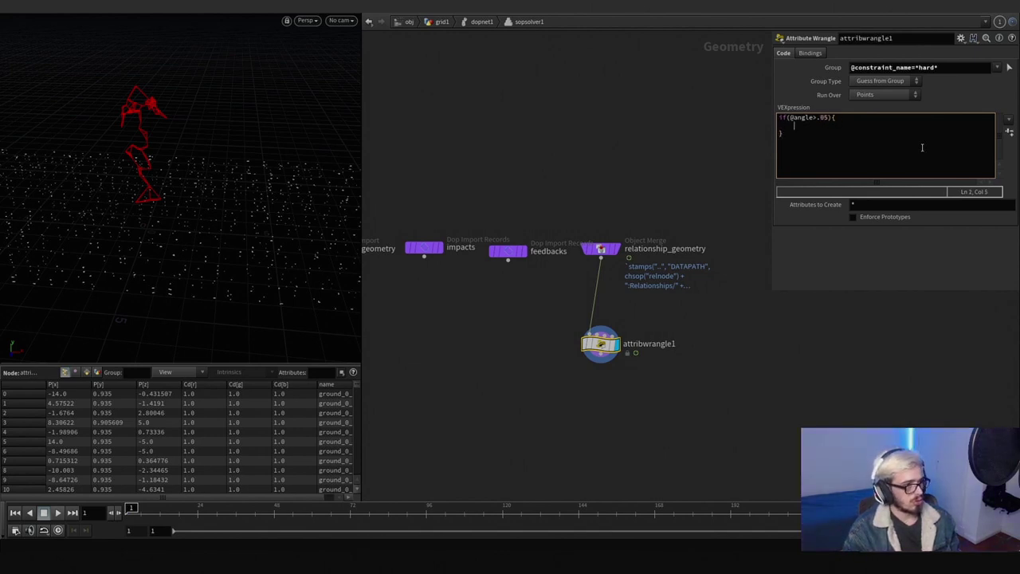
text(removeprim()
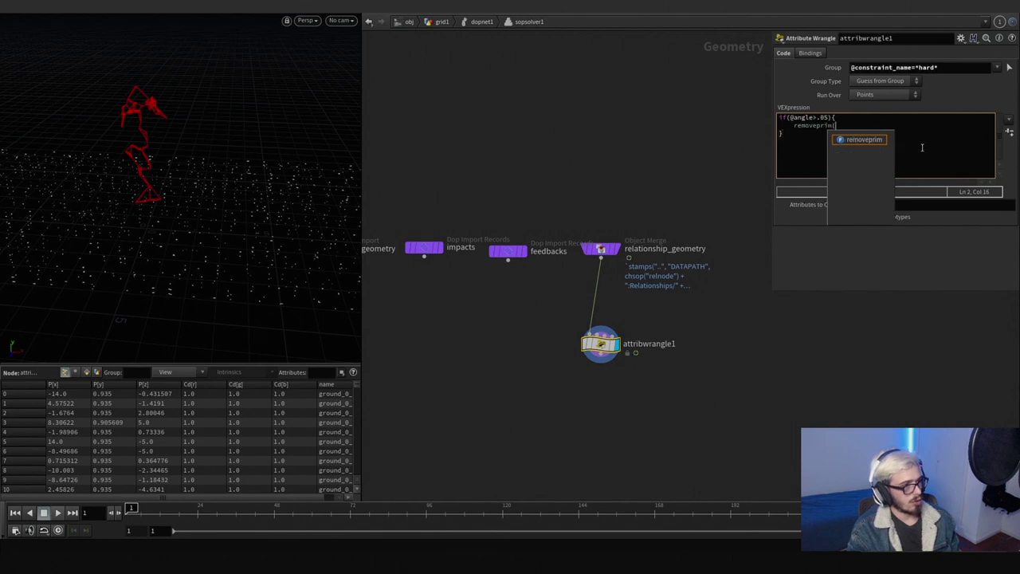
text(0,)
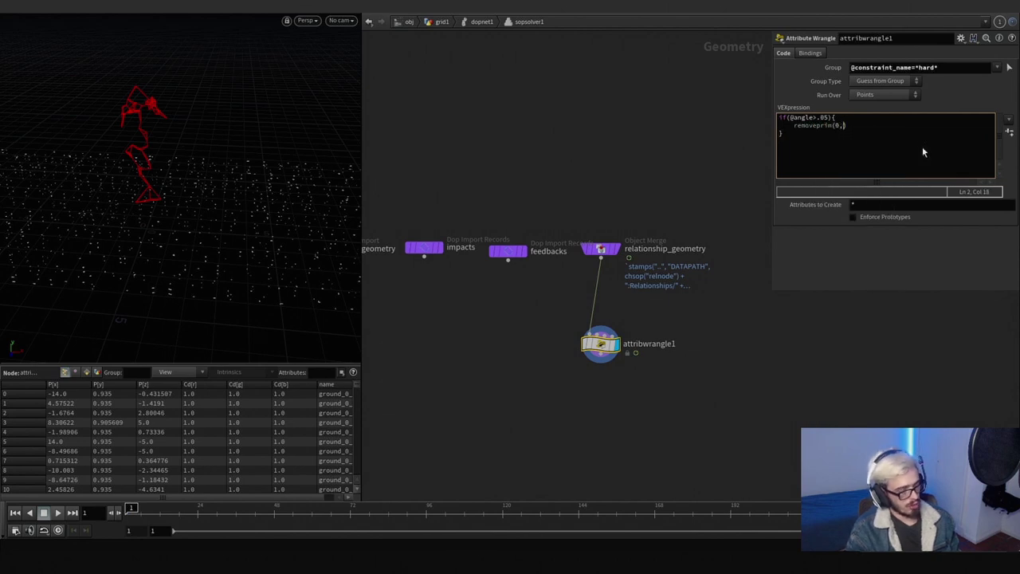
text(@p)
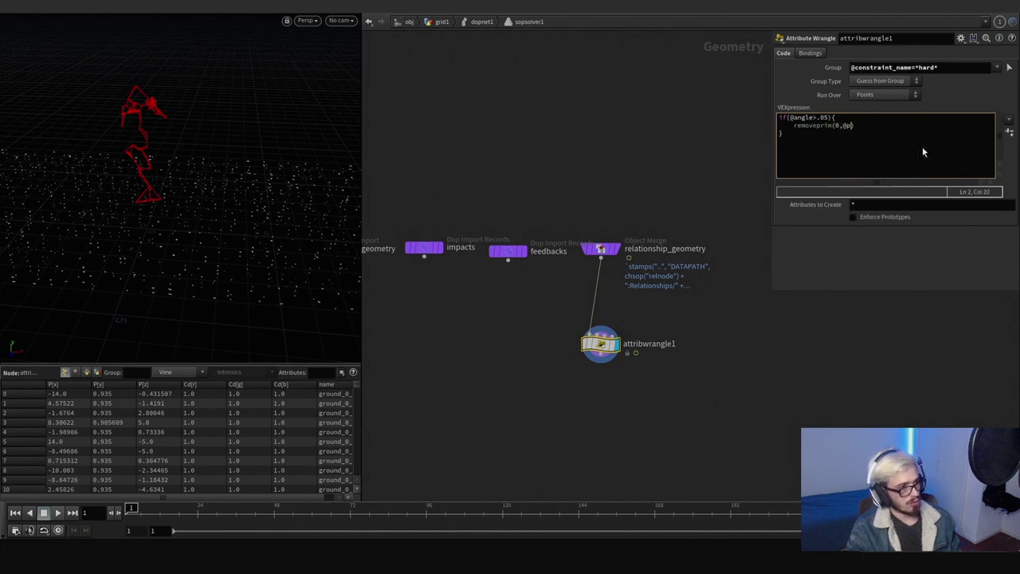
text(rimnum,)
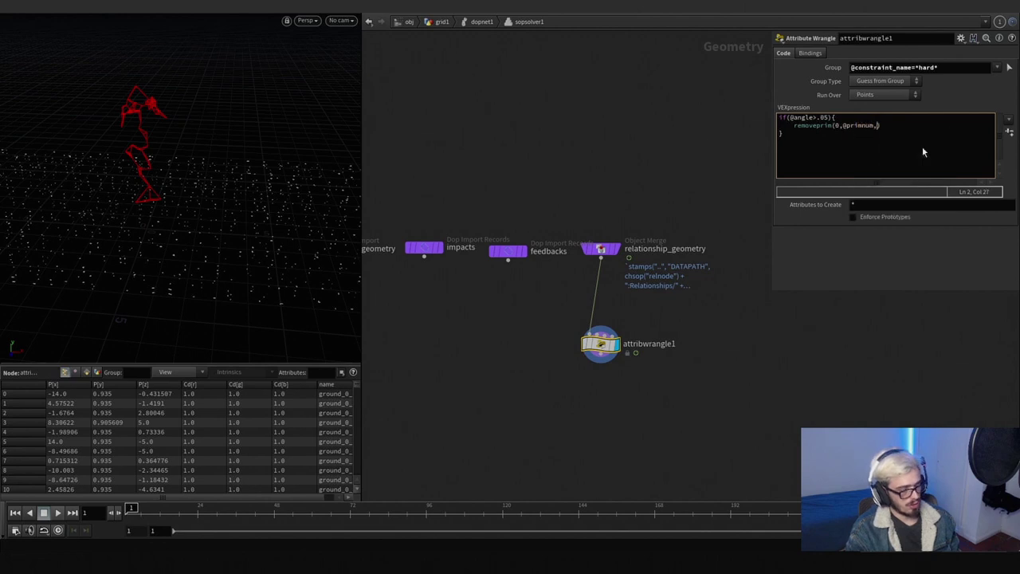
text(0)
key(Down)
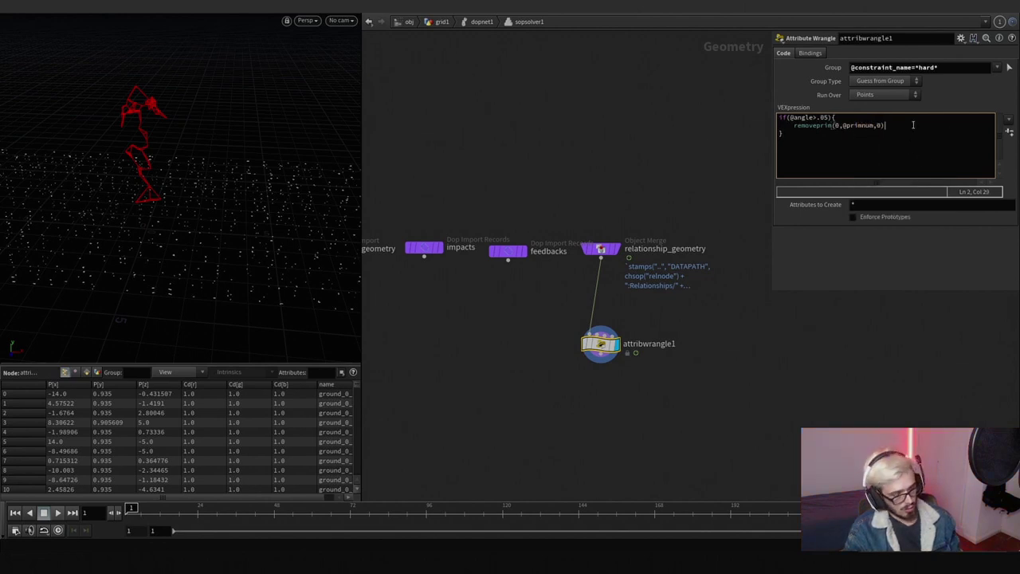
Step: End the removeprim statement with a semicolon and return to the dopnet1 network
text(;)
drag(715, 439, 541, 318)
click(482, 21)
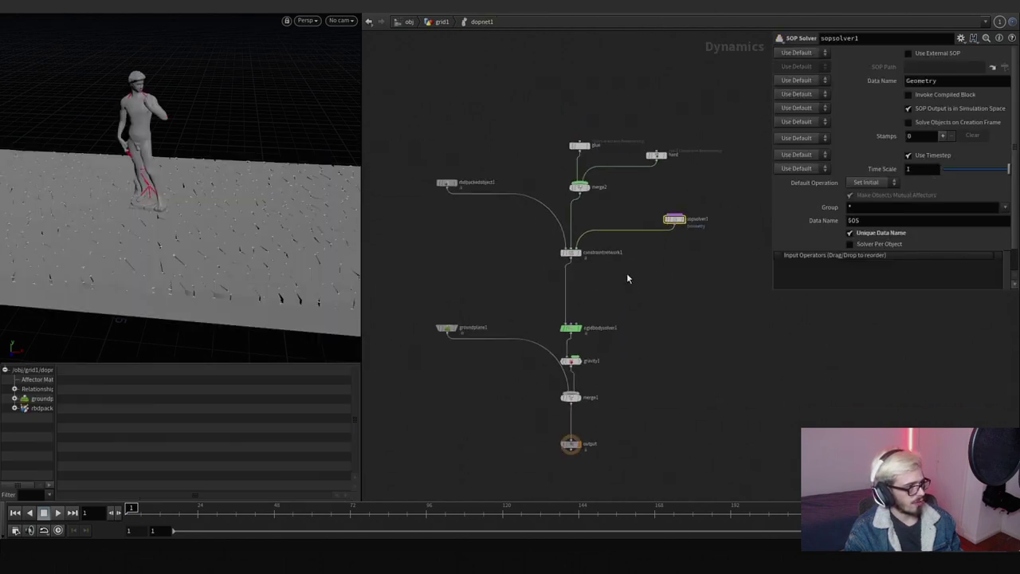
scroll(622, 287, down, 2)
scroll(602, 316, down, 1)
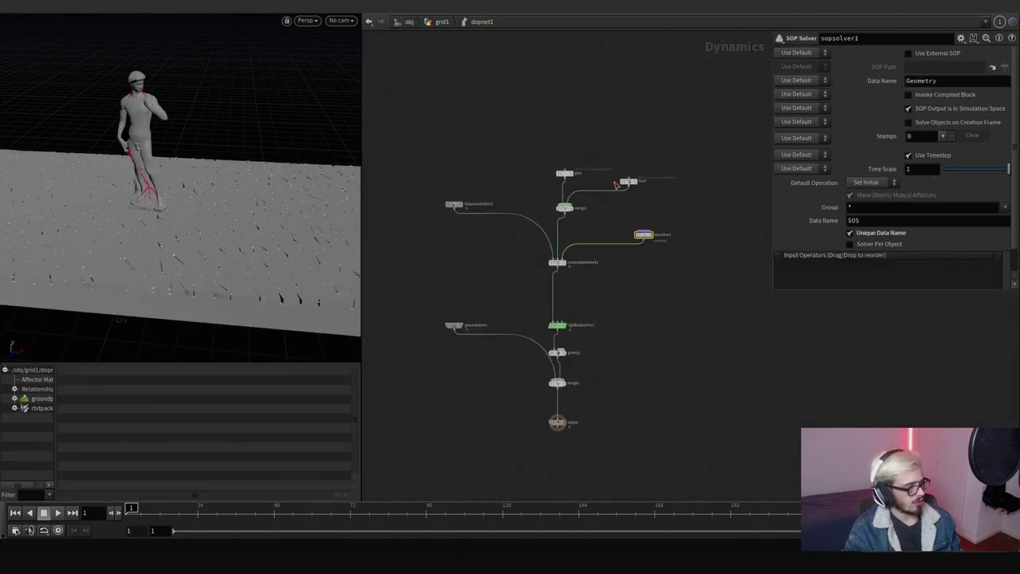
click(562, 320)
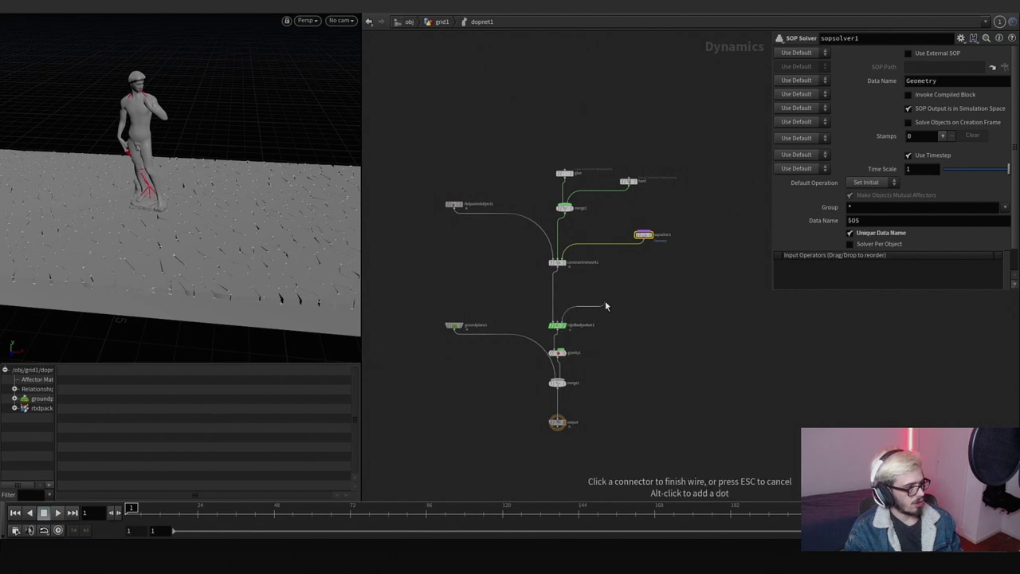
key(Escape)
Step: Return to the grid1 network and add a Metaball node in the empty area beside the boxed nodes
click(442, 22)
scroll(643, 310, down, 2)
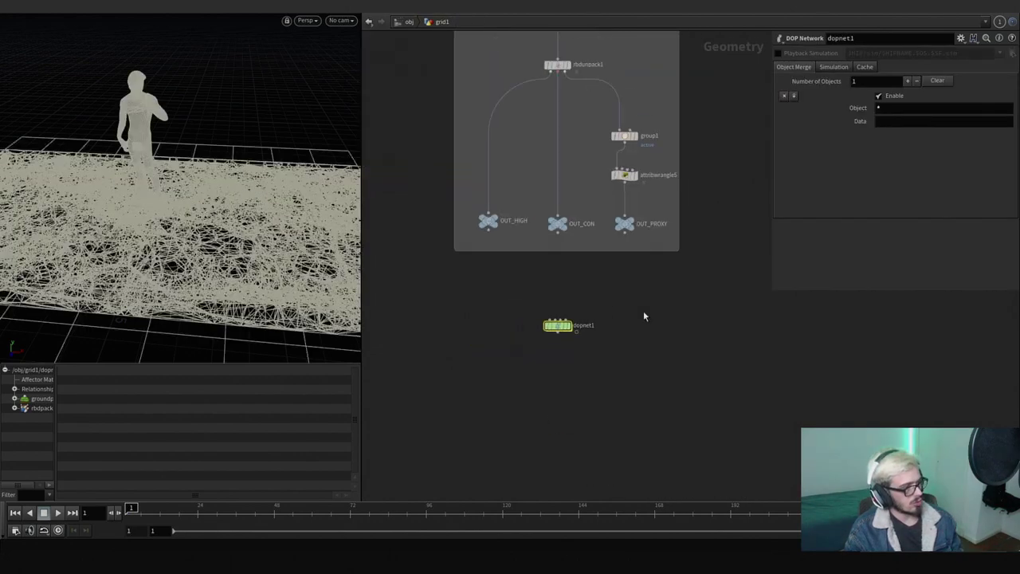
scroll(604, 335, down, 2)
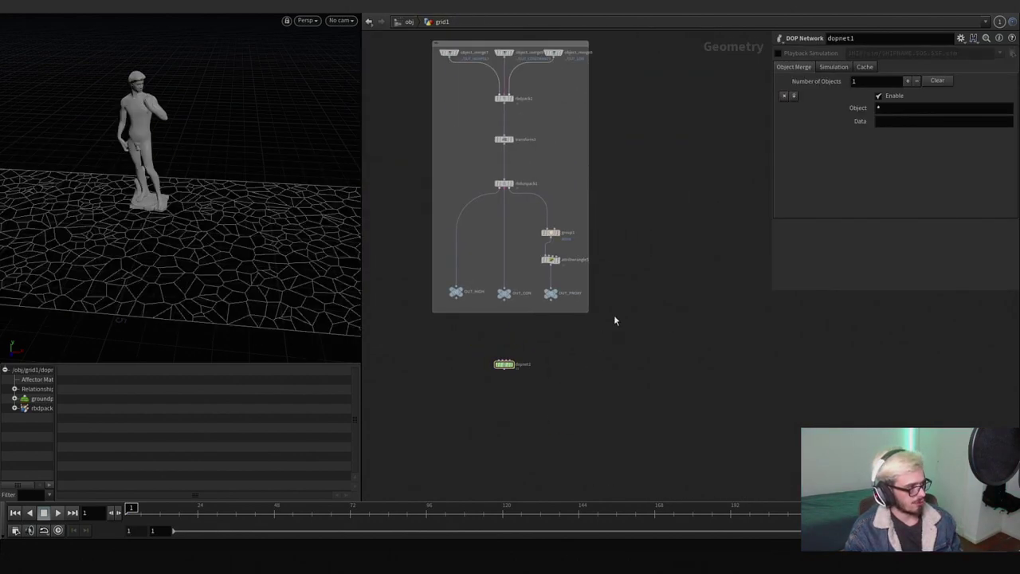
key(Tab)
text(metaball)
key(Return)
click(575, 301)
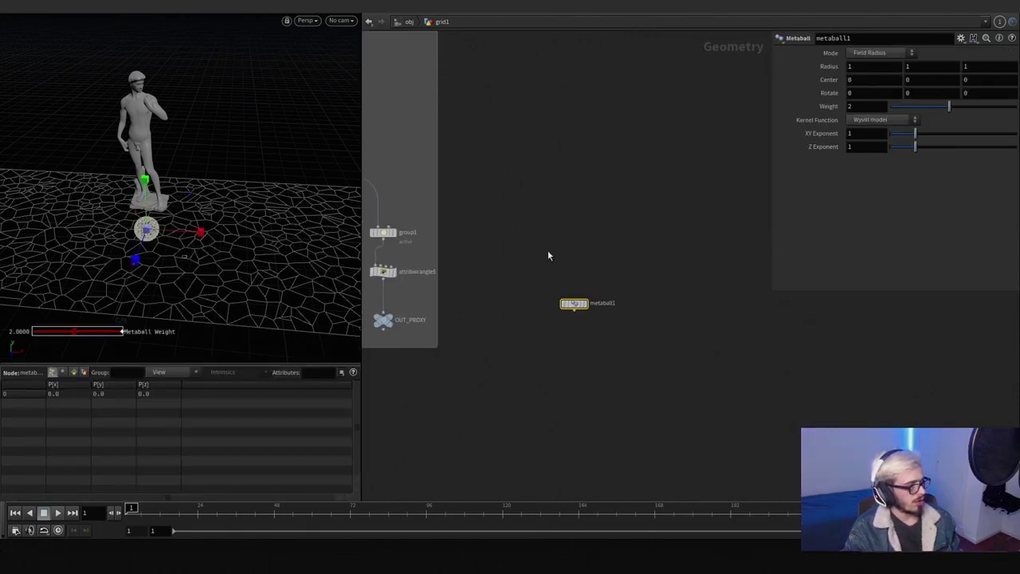
Step: Set keyframes at frame 1 on the metaball's Radius, Center, Rotate and Weight
alt+click(829, 66)
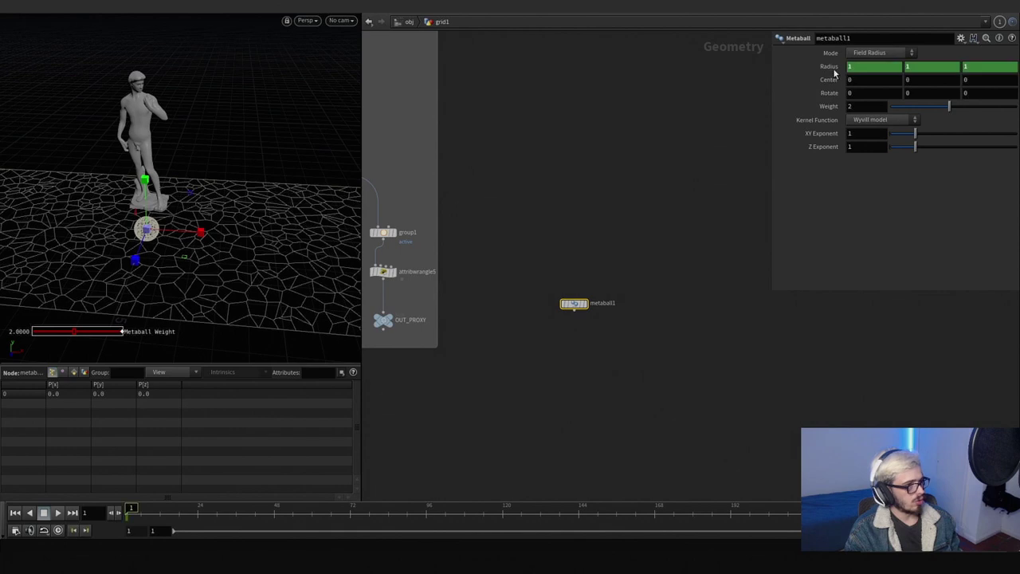
alt+click(829, 79)
alt+click(829, 92)
alt+click(829, 106)
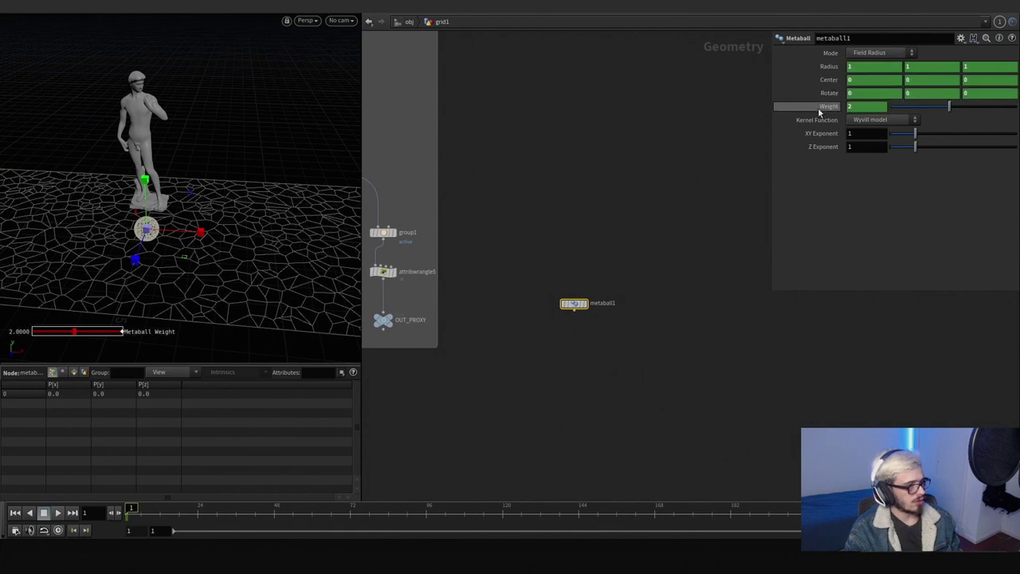
Step: At frame 4, stretch the metaball over the statue to a radius of about 1.78, 9.76 and 2.53
click(136, 522)
alt+drag(120, 239, 196, 56)
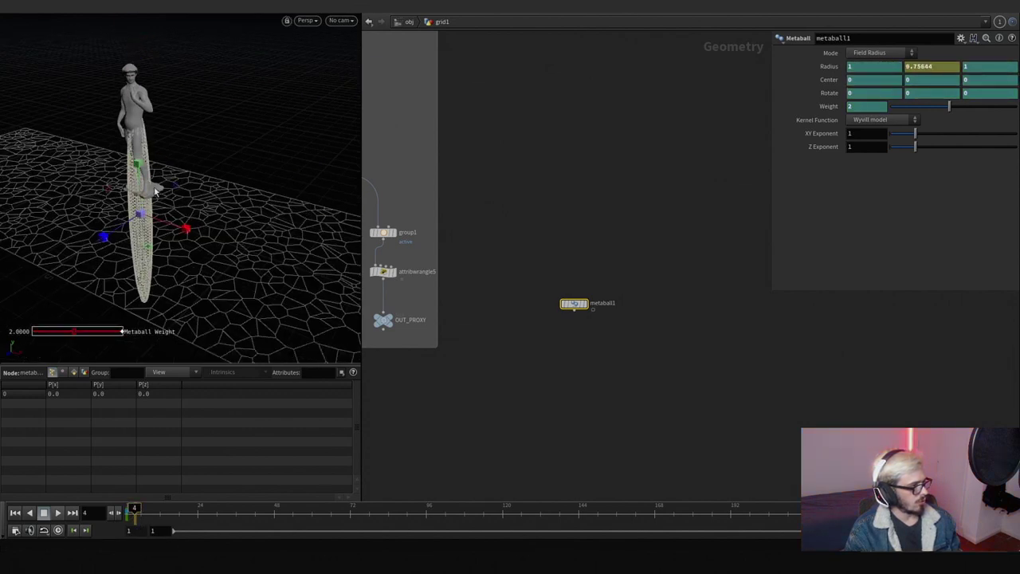
drag(104, 242, 49, 269)
drag(187, 232, 224, 245)
drag(107, 194, 215, 247)
Step: Add a Force node connected below metaball1 and make it the displayed node
middle_drag(533, 300, 642, 287)
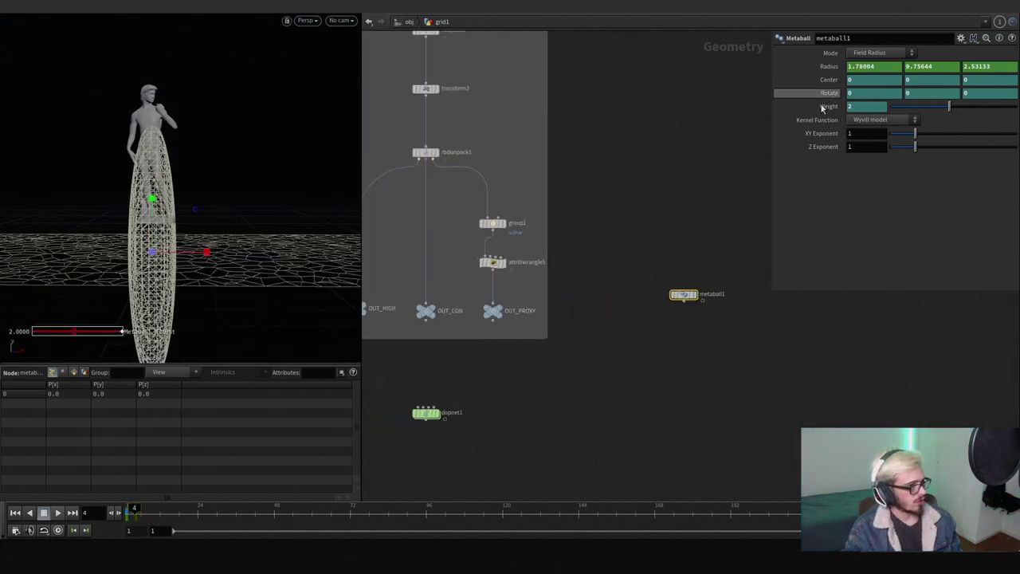
key(Tab)
text(force)
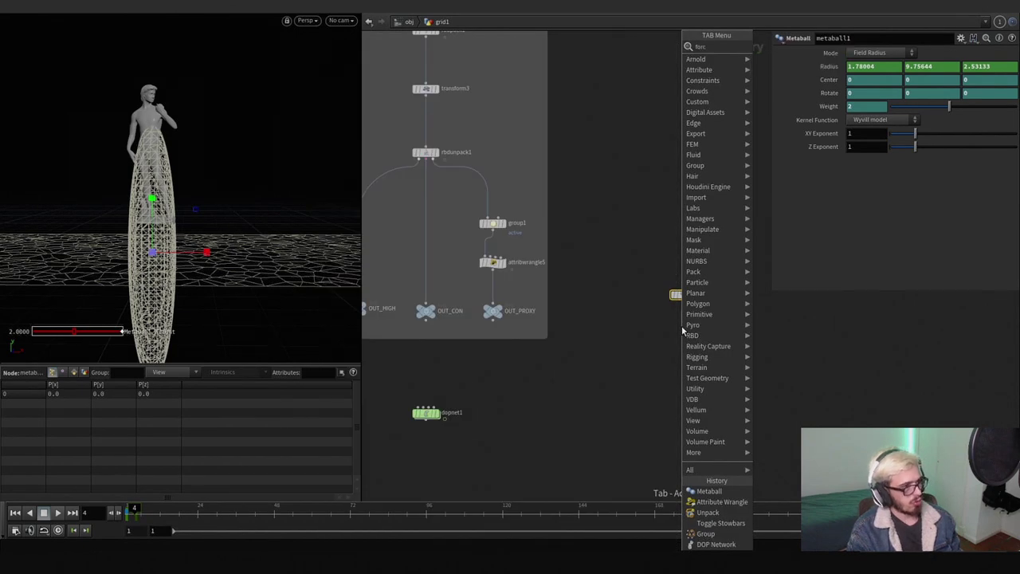
key(Return)
click(681, 335)
drag(684, 337, 687, 341)
click(694, 339)
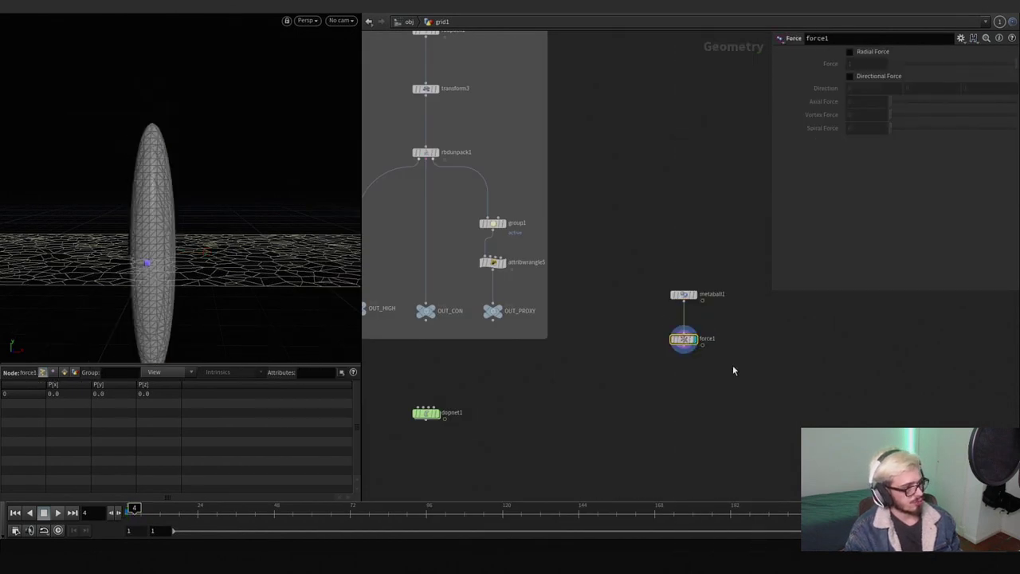
Step: Enable Radial Force and Directional Force on force1, and set Axial, Vortex and Spiral Force to 1
click(858, 52)
click(858, 75)
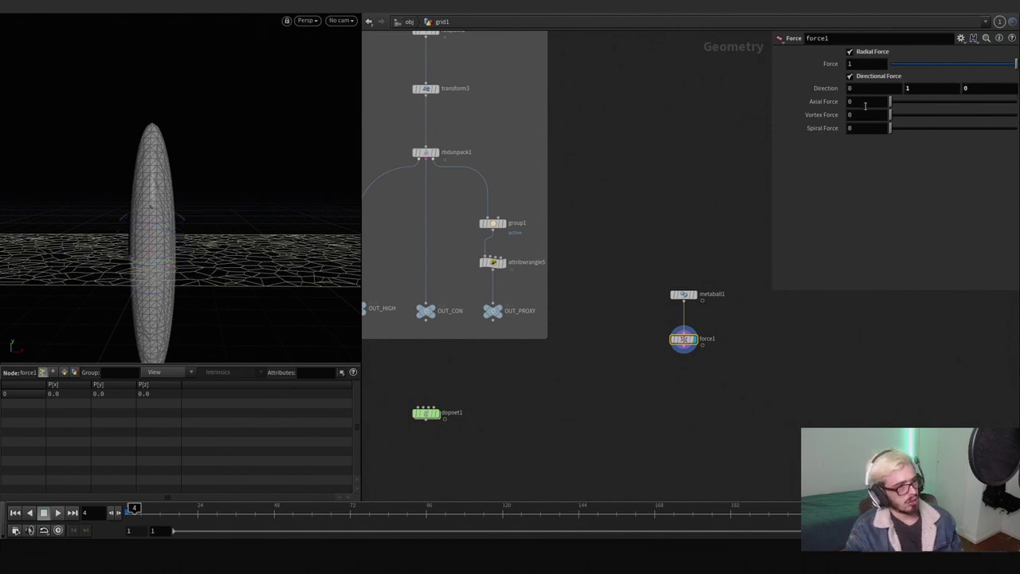
click(866, 102)
text(1)
key(Tab)
text(1)
key(Tab)
text(1)
key(Return)
Step: Select metaball1 and keyframe its Weight at 0 on frame 4
middle_drag(601, 371, 642, 274)
drag(468, 319, 471, 390)
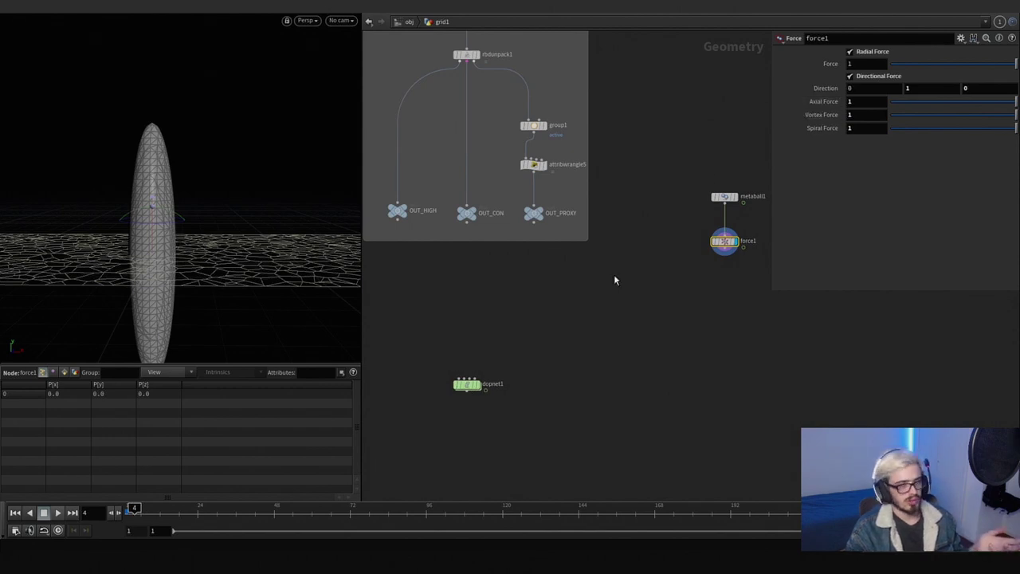
mouse_move(469, 388)
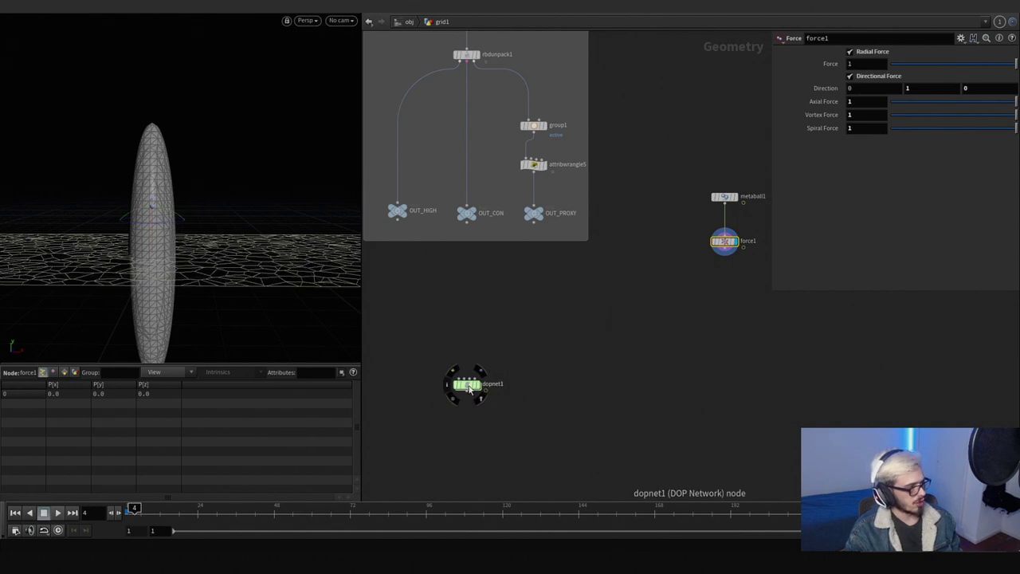
click(722, 197)
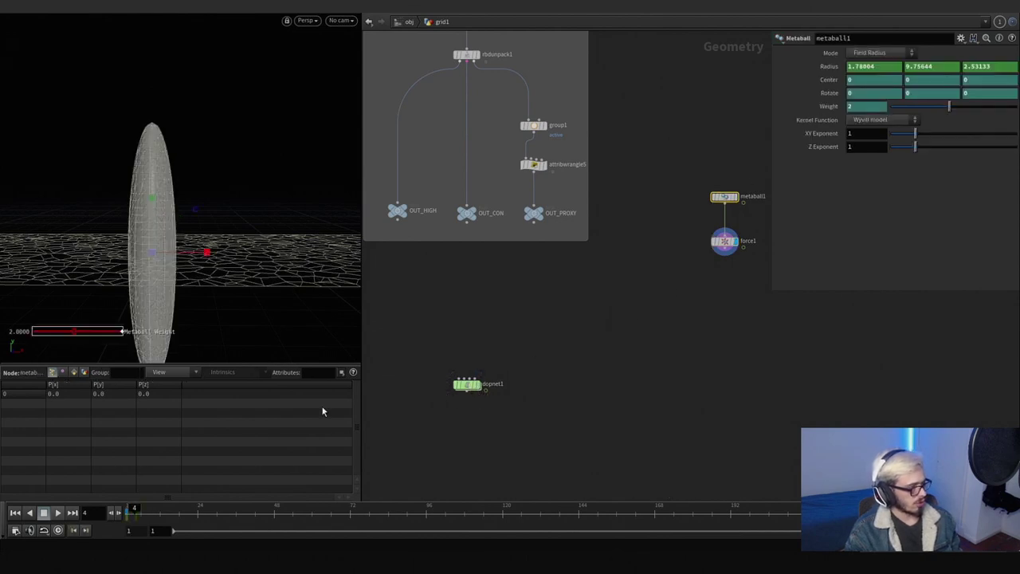
mouse_move(135, 509)
mouse_down()
mouse_move(125, 509)
mouse_move(135, 513)
mouse_up()
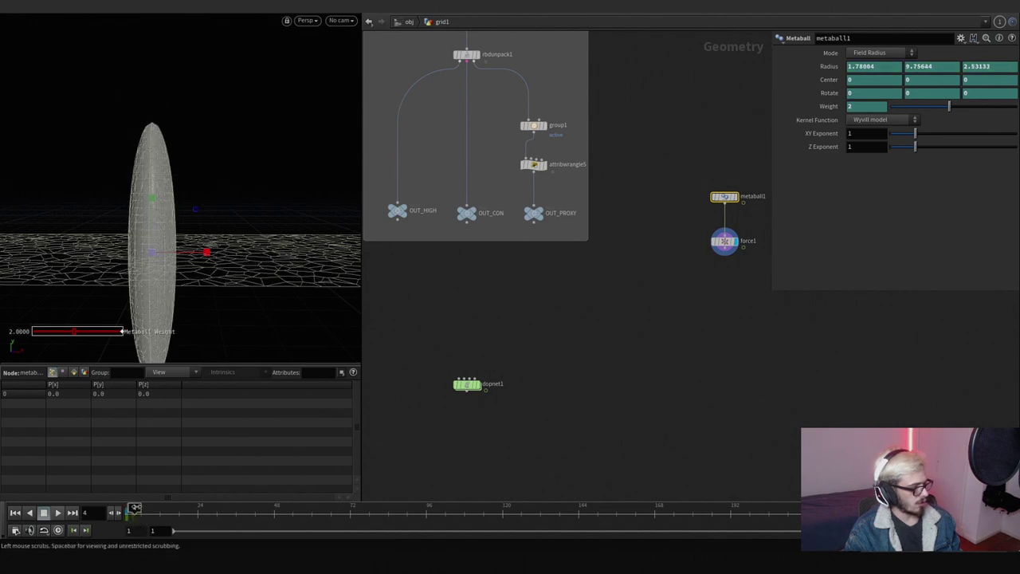
alt+click(829, 108)
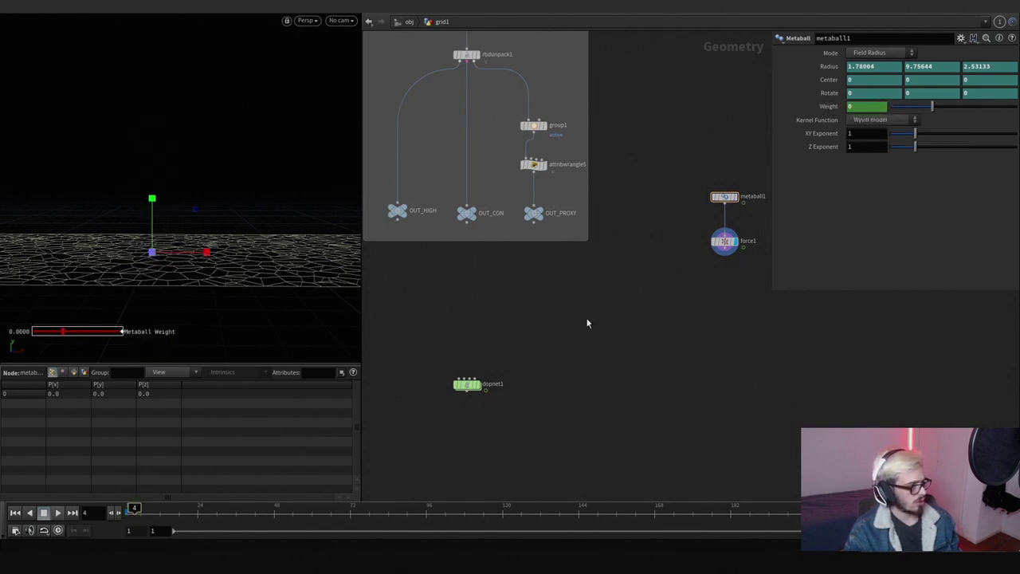
Step: Inside dopnet1, add a POP Metaball Force node and connect it to the third input of rigidbodysolver1
double_click(467, 385)
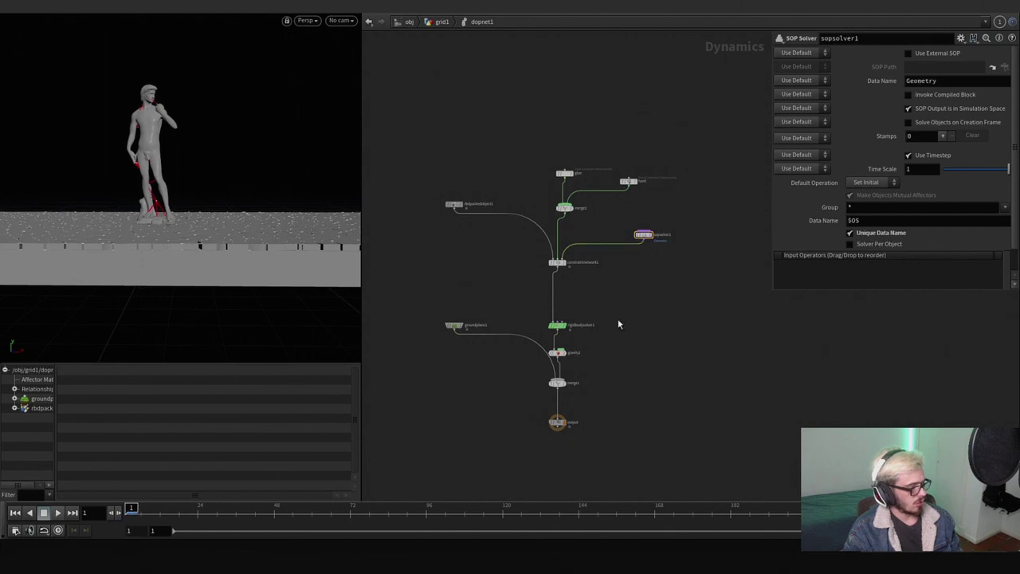
key(Tab)
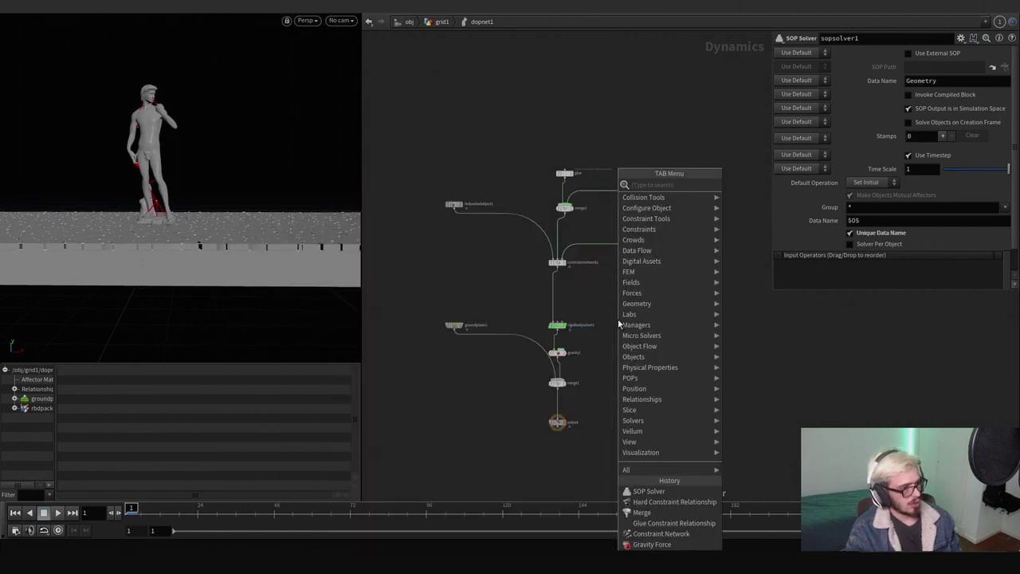
text(metaball)
key(Return)
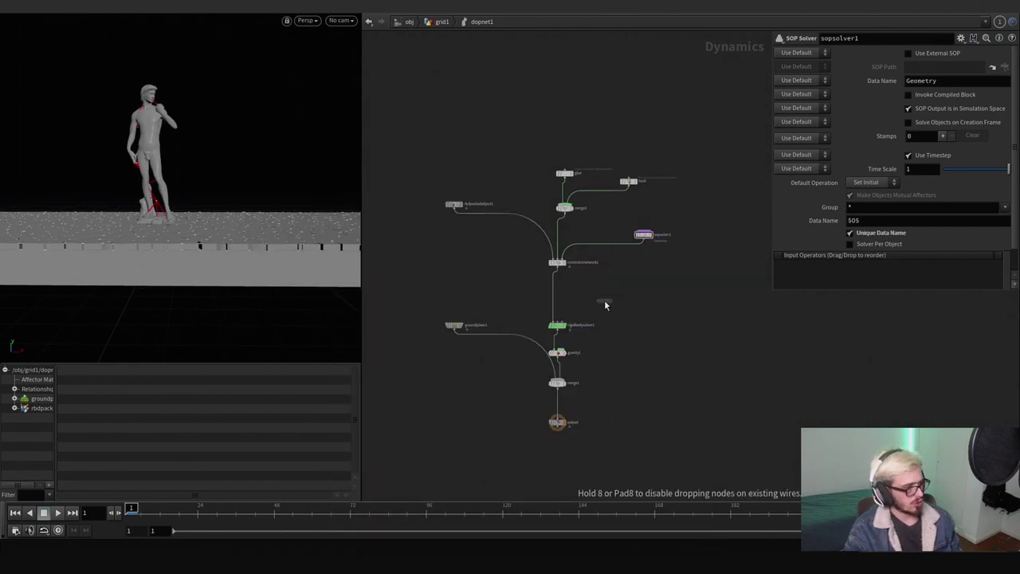
click(605, 299)
scroll(605, 303, up, 2)
click(604, 307)
click(545, 330)
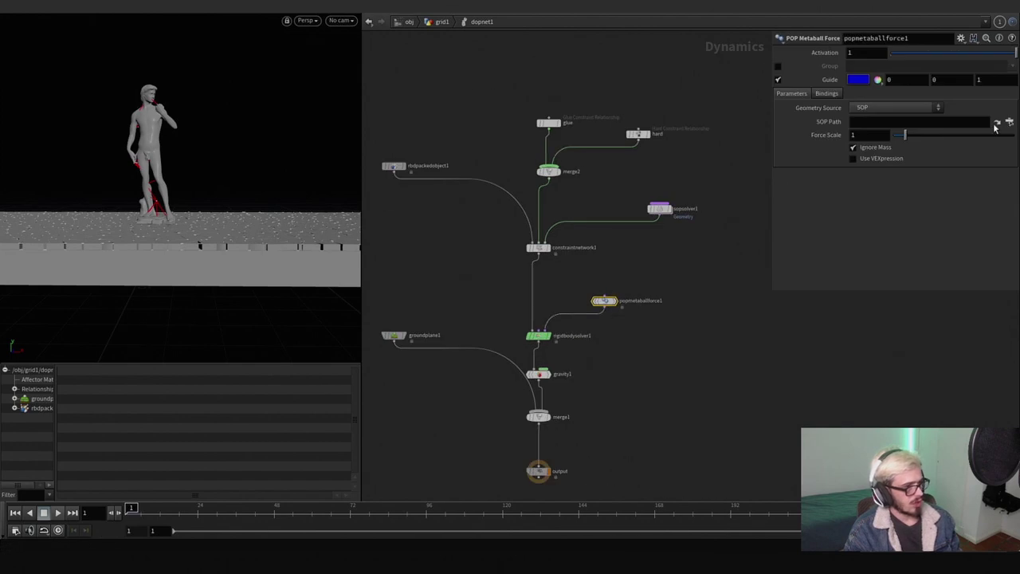
Step: In grid1, add a Null named OUT_FORCE after force1 and enclose the three metaball force nodes in a network box
click(445, 22)
key(Tab)
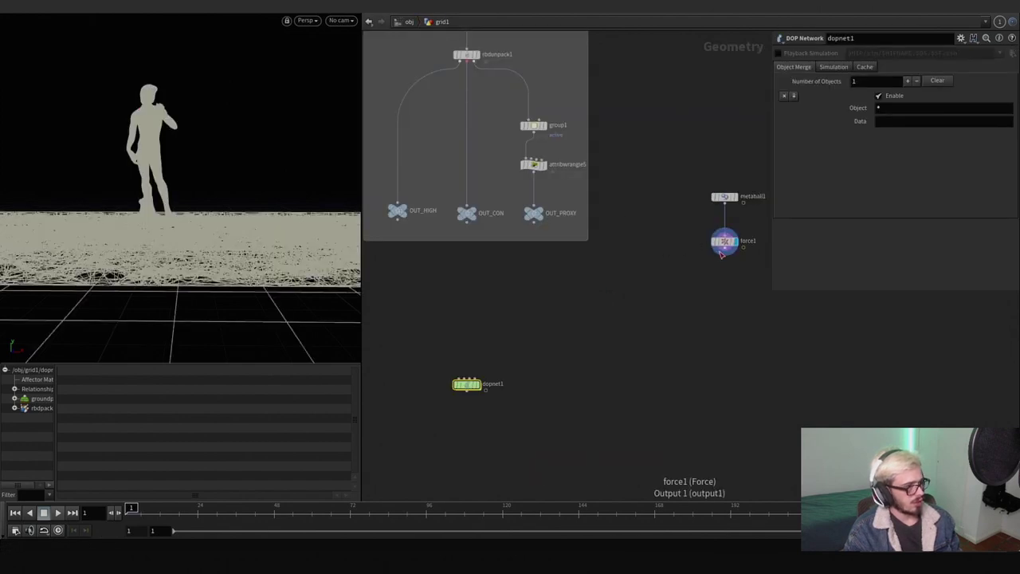
text(null)
key(Return)
click(725, 302)
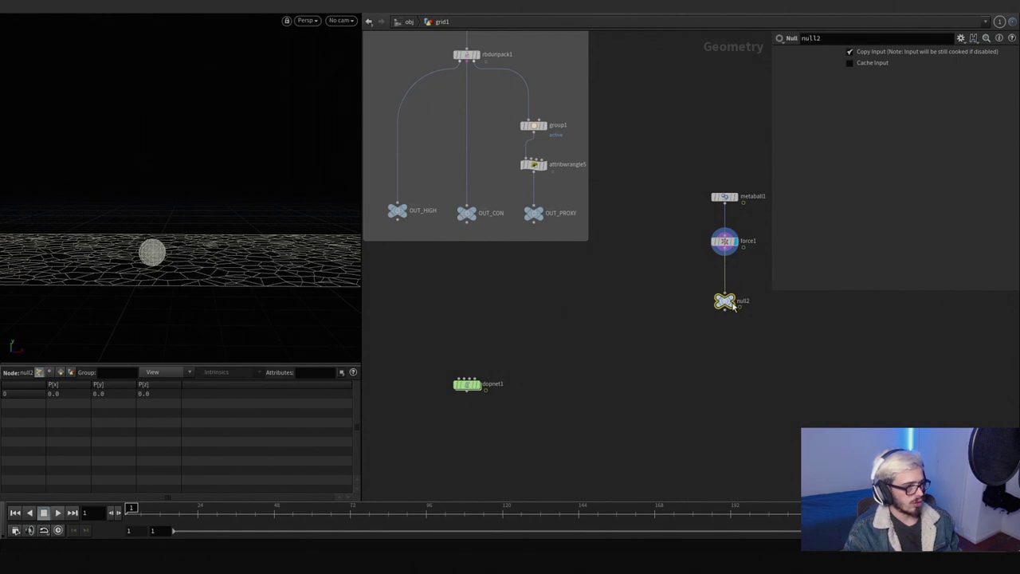
text(OUT_FORCE)
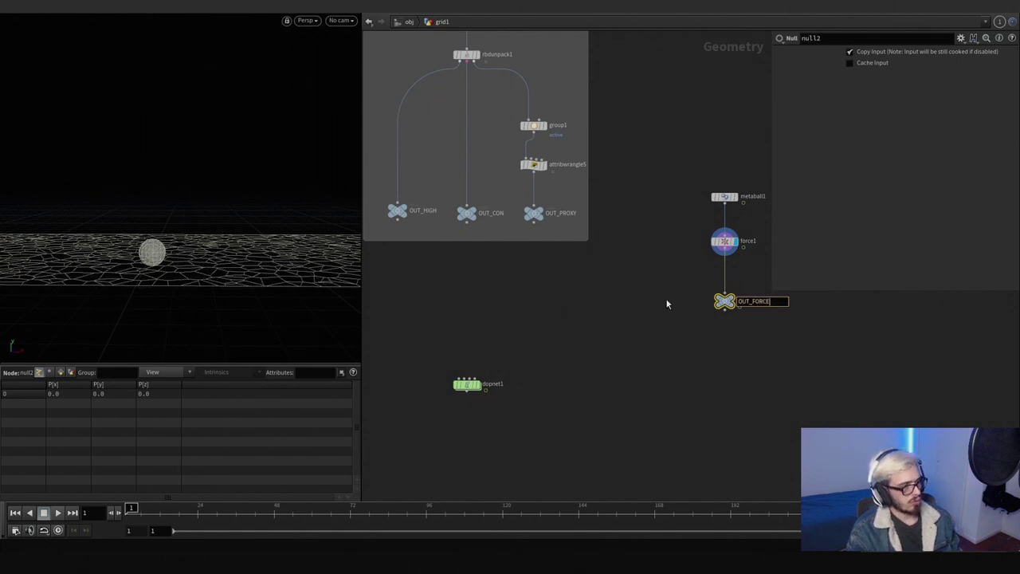
key(Return)
drag(678, 335, 766, 185)
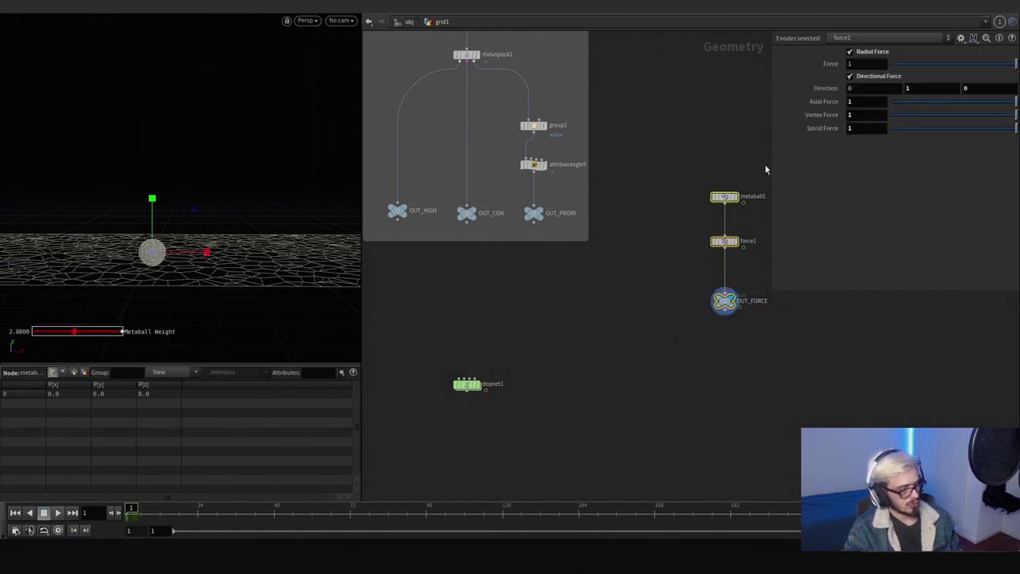
key(shift+o)
Step: Set popmetaballforce1's SOP Path to /obj/grid1/OUT_FORCE in dopnet1 and play the simulation
double_click(467, 384)
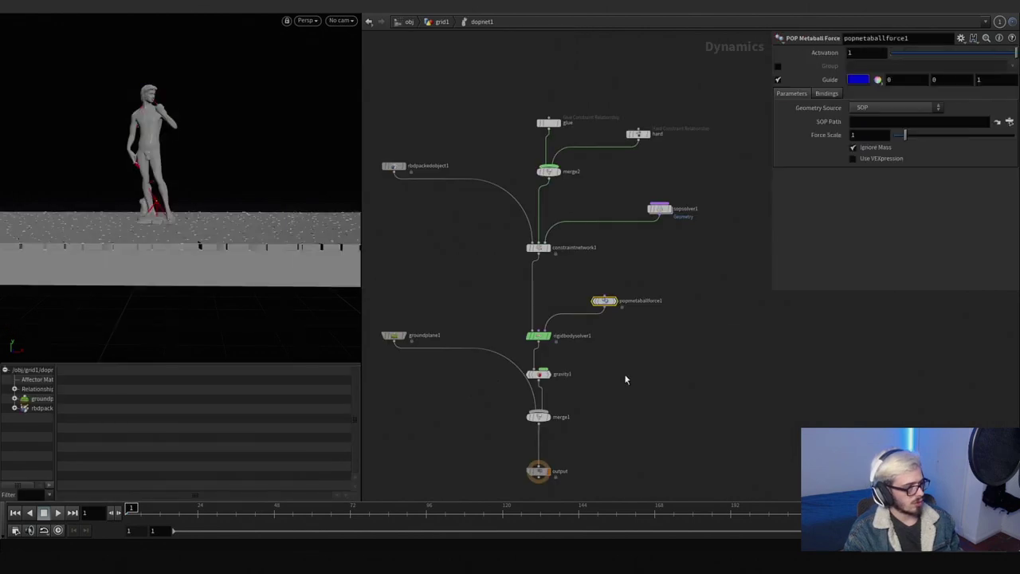
click(1009, 121)
scroll(974, 140, up, 5)
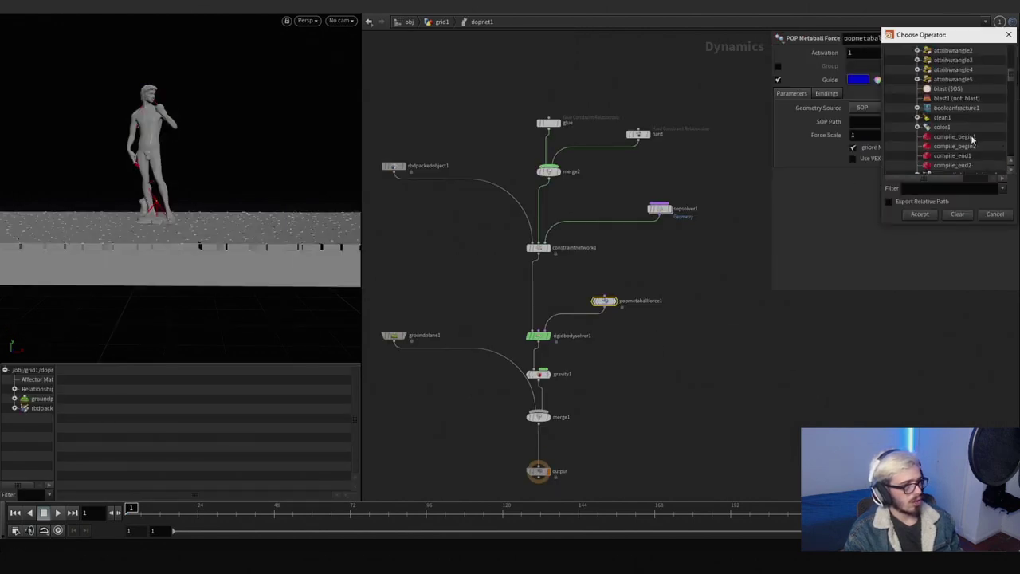
click(956, 98)
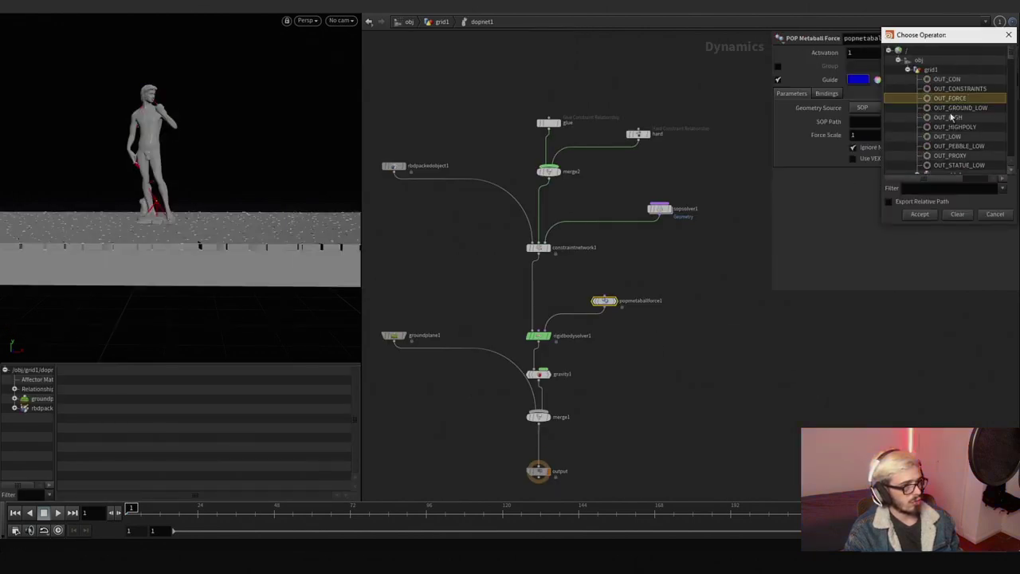
click(920, 214)
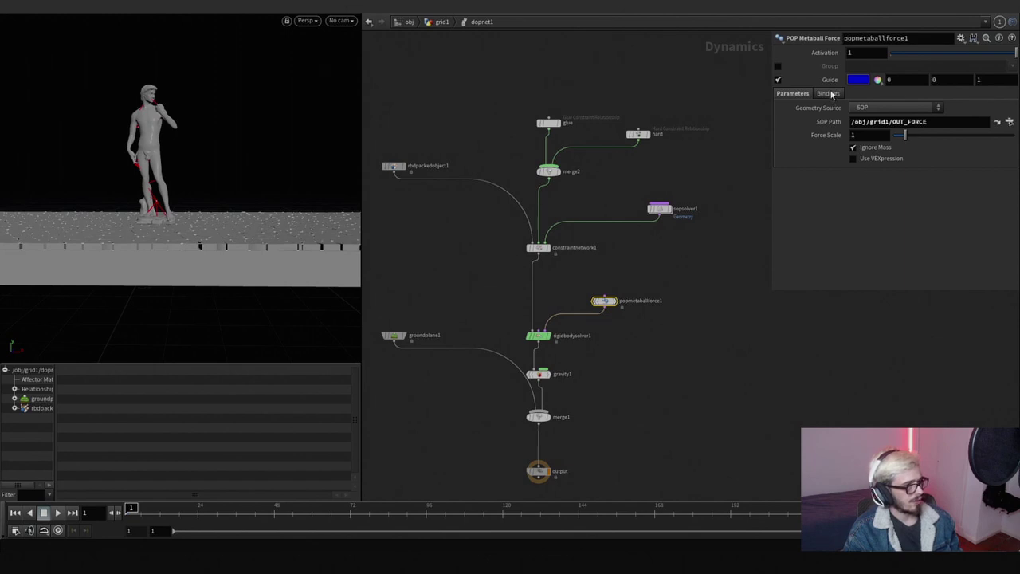
click(60, 515)
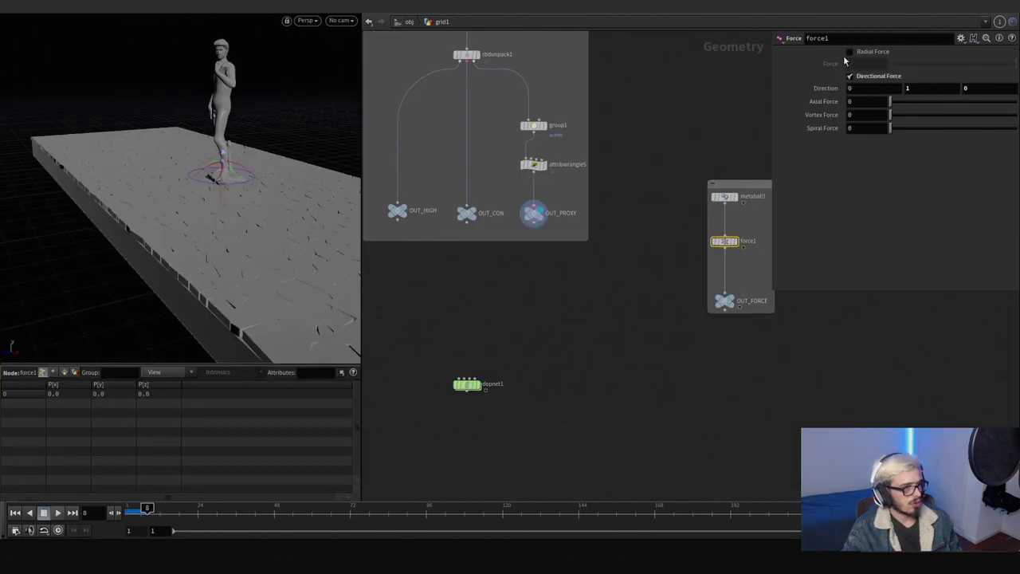
Step: Enable Radial Force on force1, replay the simulation from dopnet1, and return to the first frame
click(849, 52)
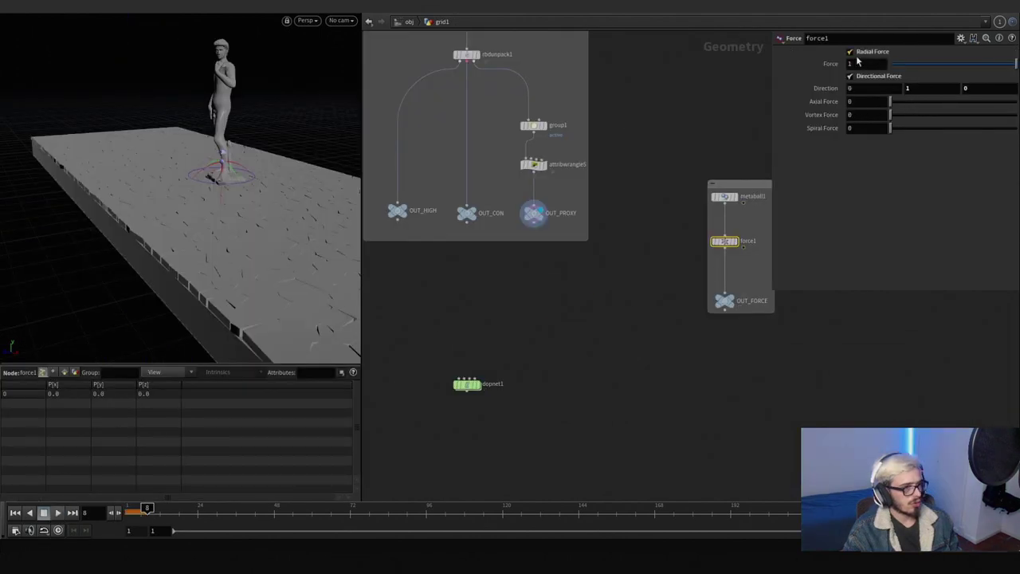
double_click(469, 384)
key(ctrl+Up)
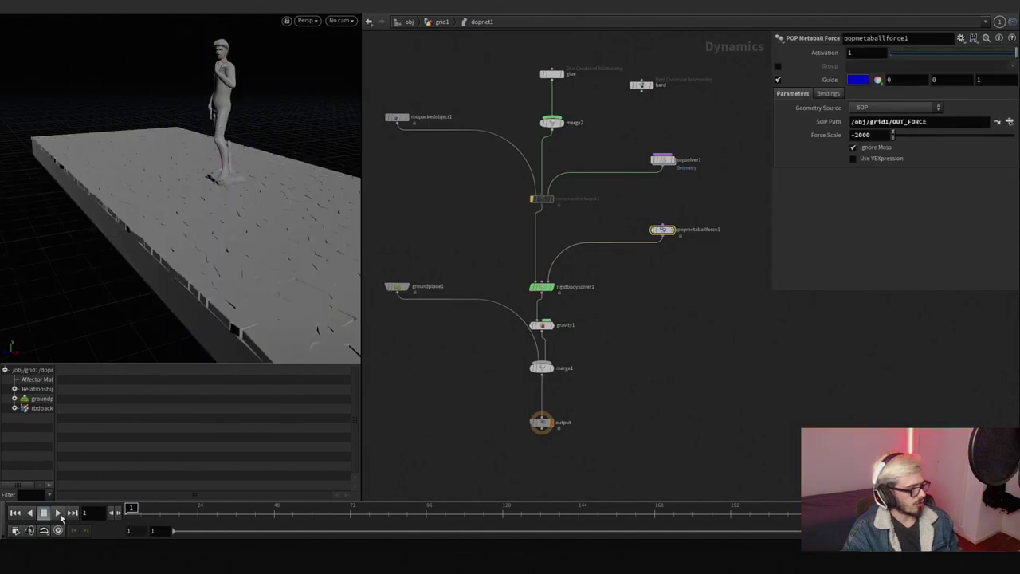
click(60, 515)
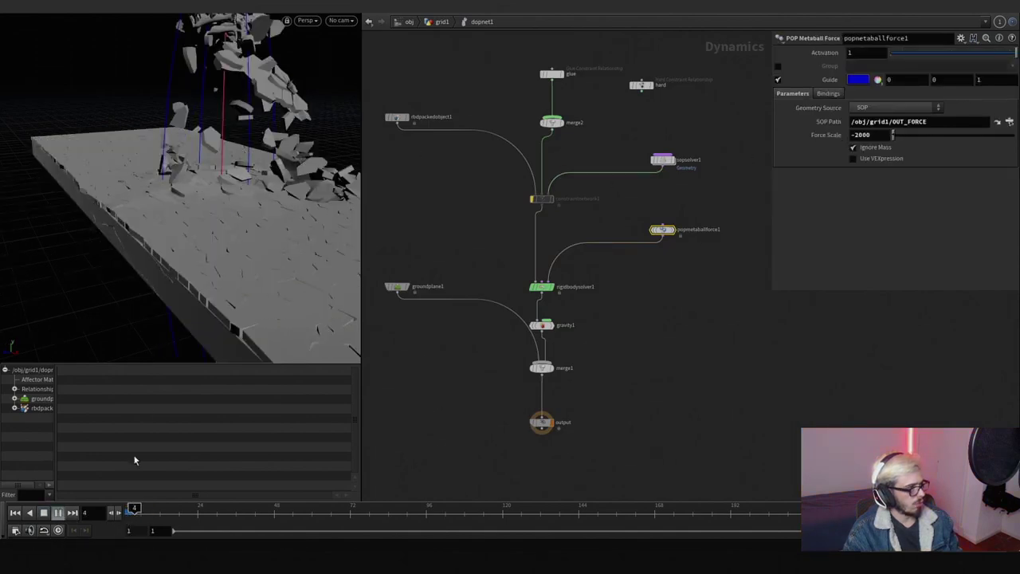
key(ctrl+Up)
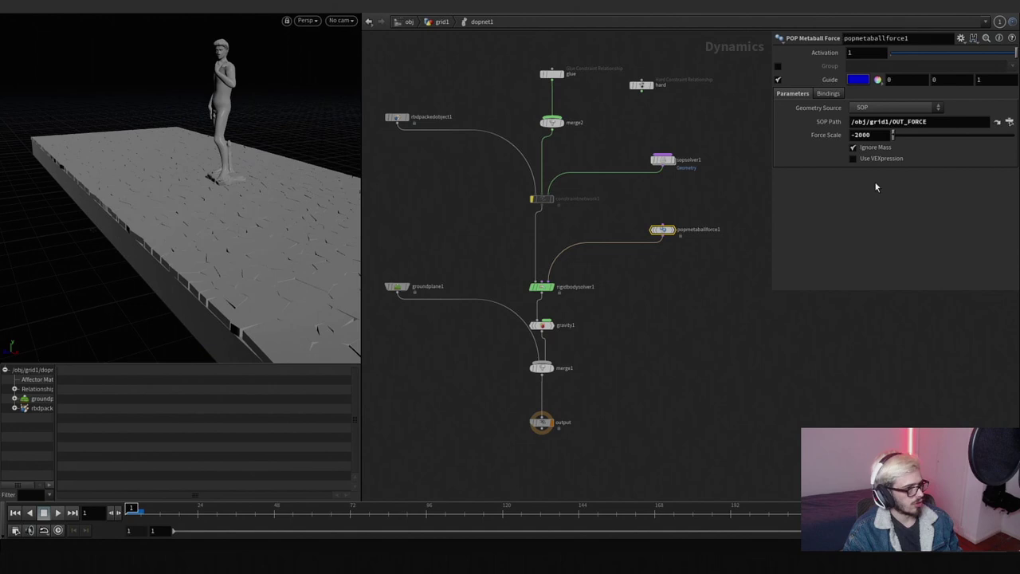
Step: Set popmetaballforce1's Force Scale to -200 and play the simulation
click(880, 136)
key(BackSpace)
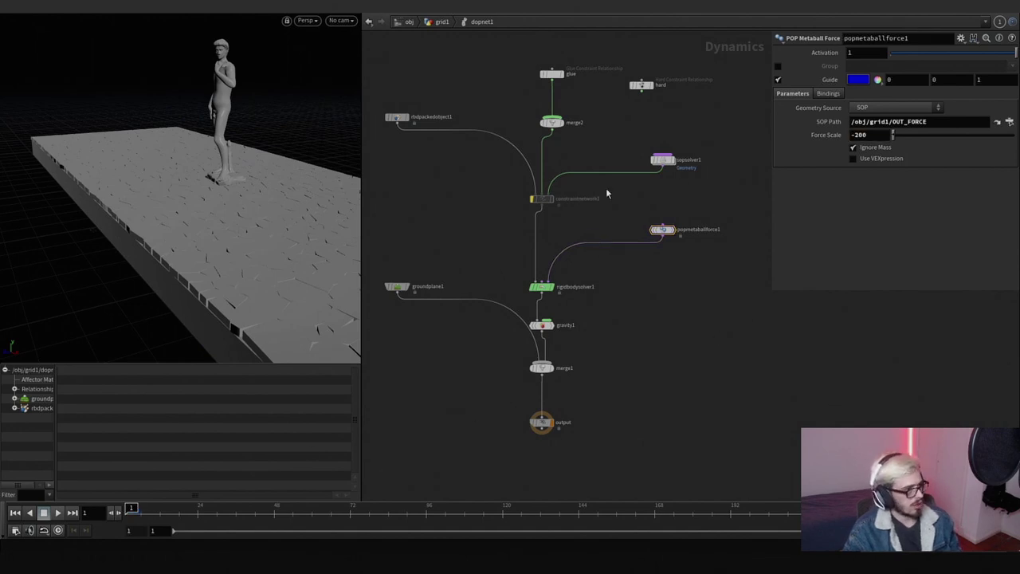
click(641, 91)
key(Escape)
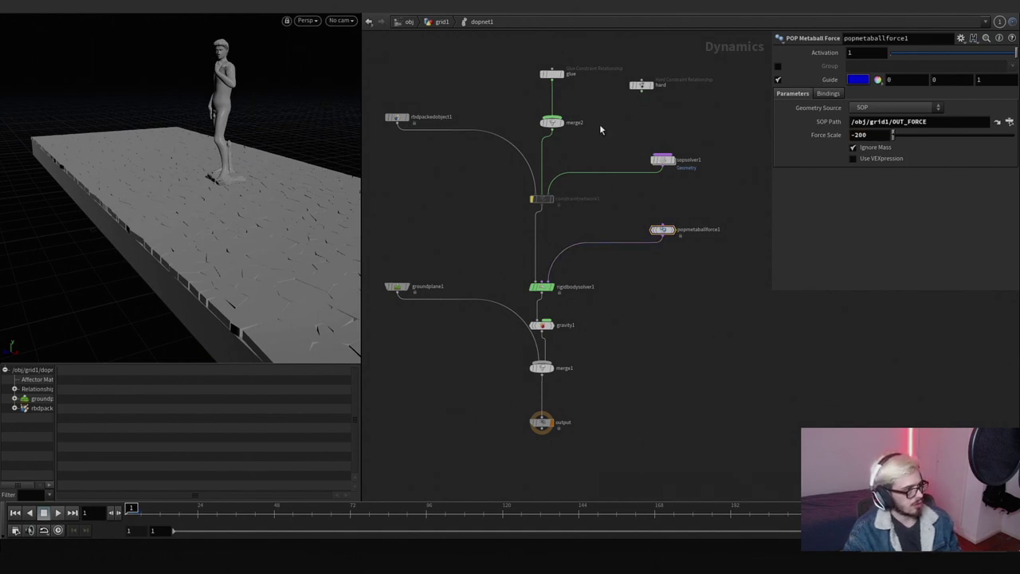
click(57, 513)
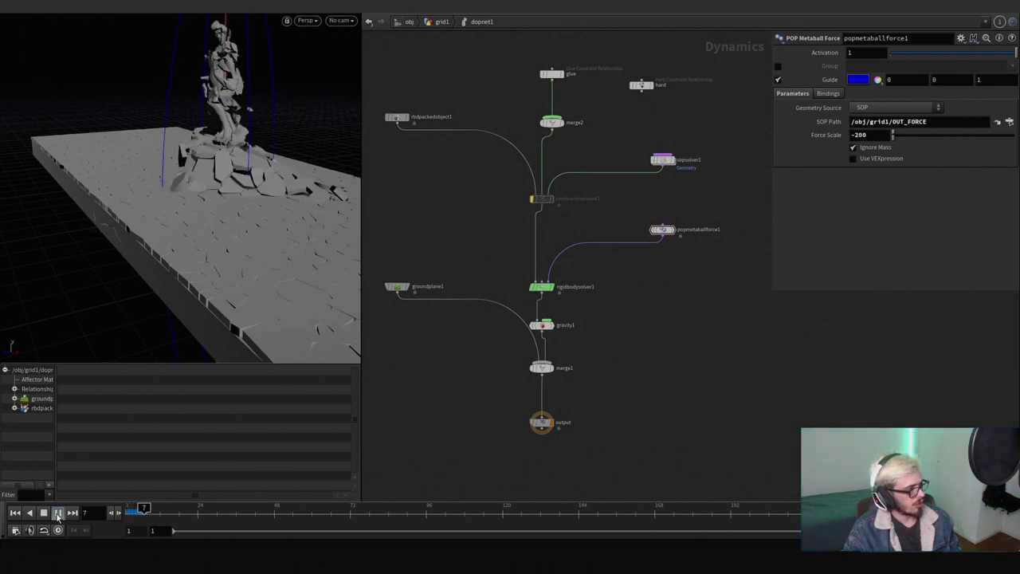
Step: Connect the hard constraint relationship to merge2, replay the simulation, and return to the first frame
click(641, 90)
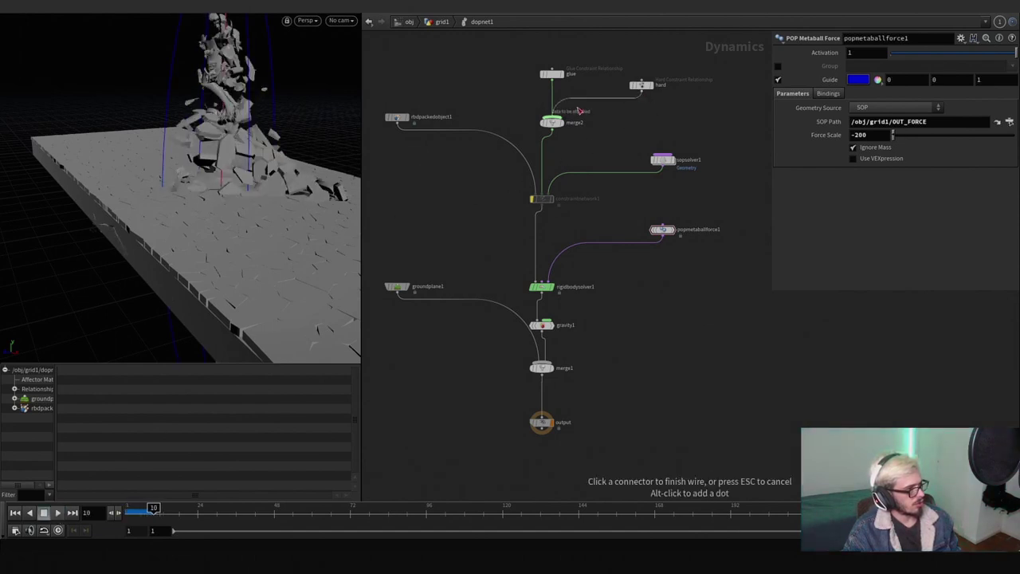
click(555, 118)
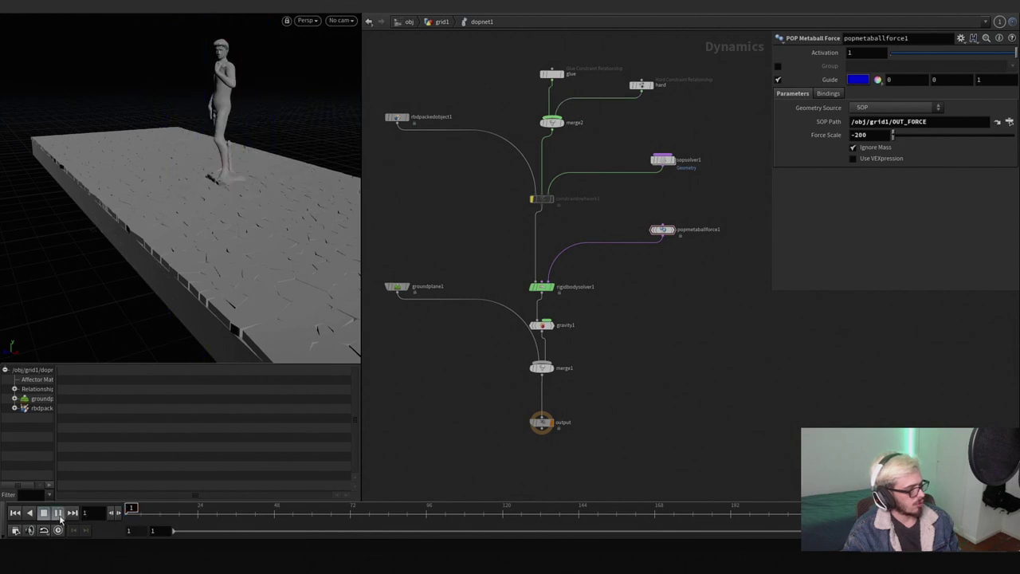
click(59, 514)
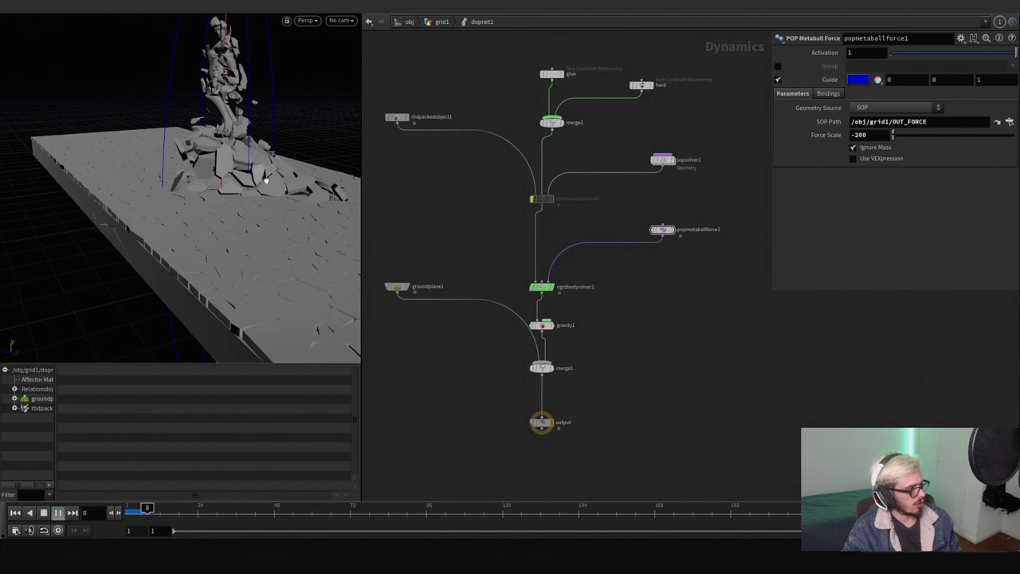
drag(266, 181, 250, 216)
key(ctrl+Up)
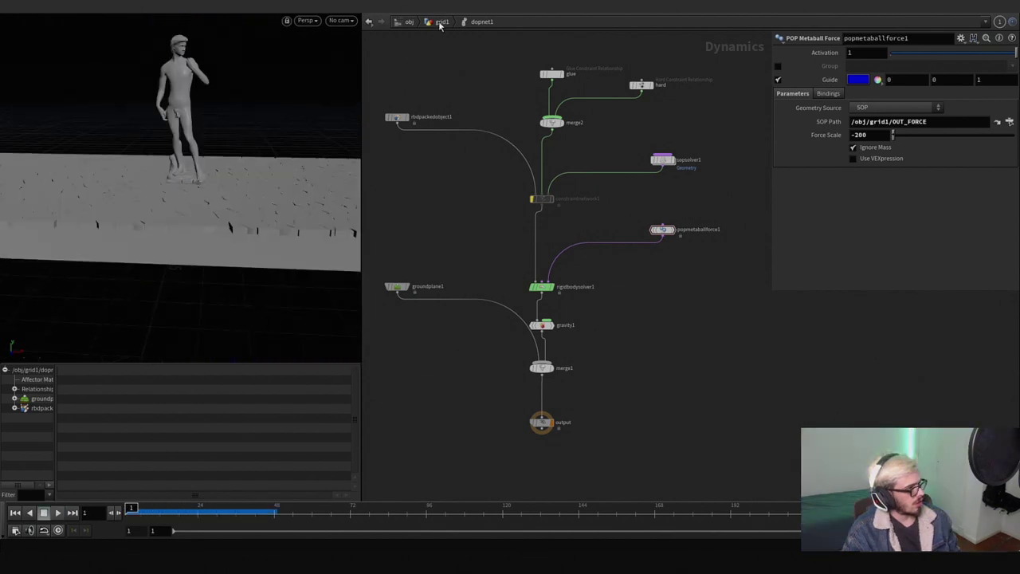
Step: In grid1, append an Add node to dopnet1 and enable Delete Geometry But Keep the Points
click(441, 21)
key(Tab)
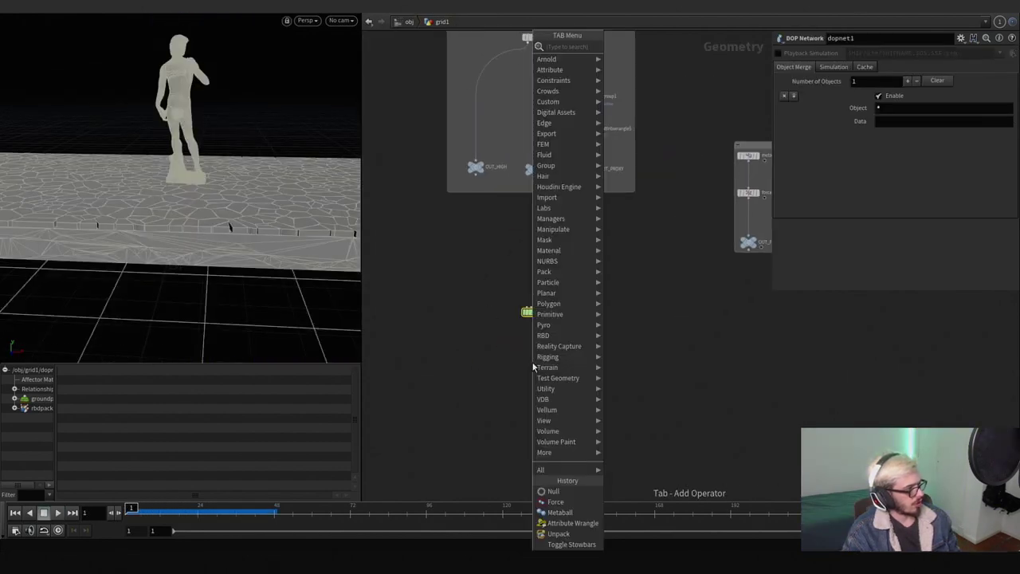
click(617, 46)
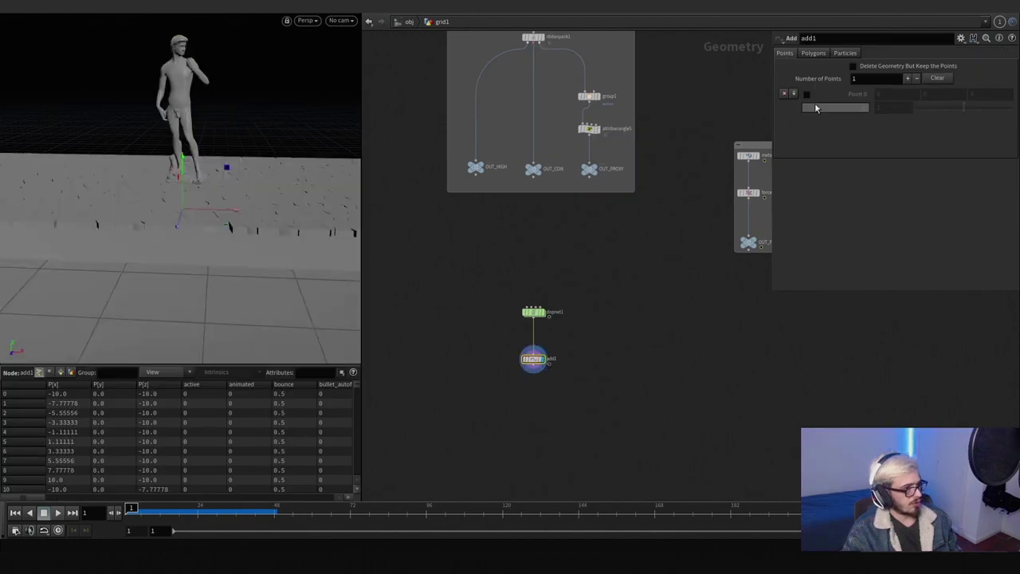
click(853, 66)
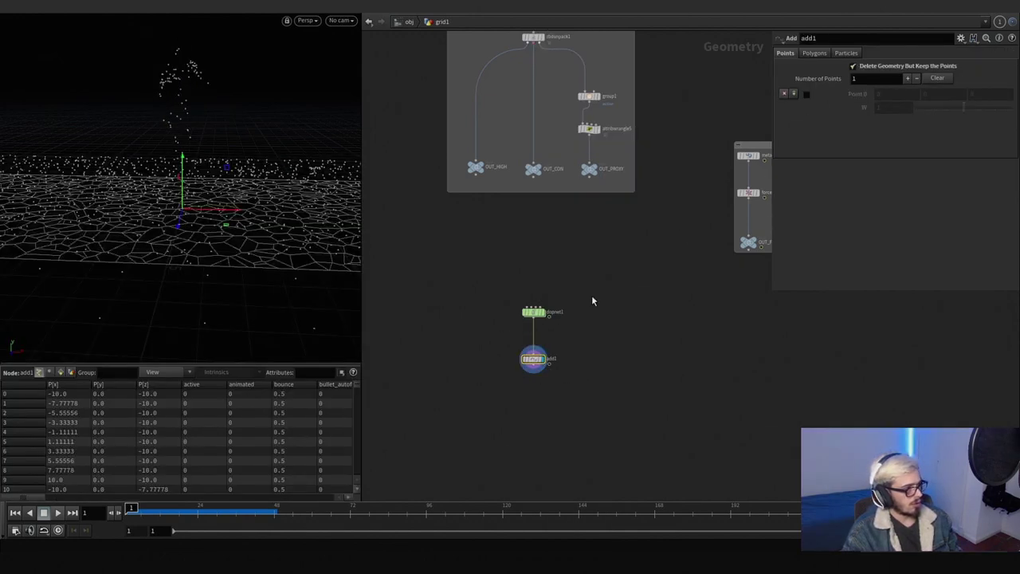
Step: Set dopnet1's Object filter to *rbd*
click(533, 312)
click(892, 113)
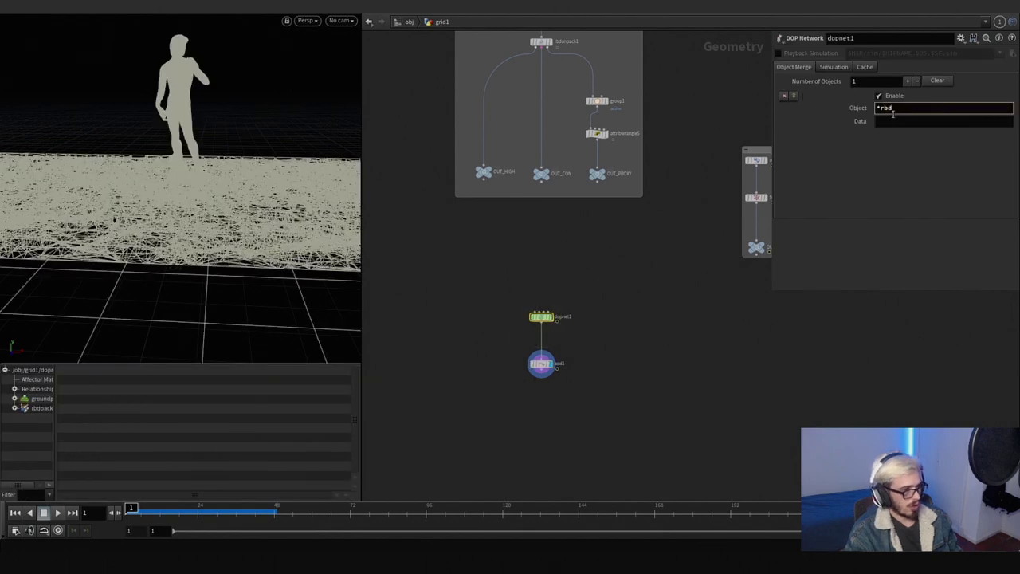
text(*rbd*)
key(Return)
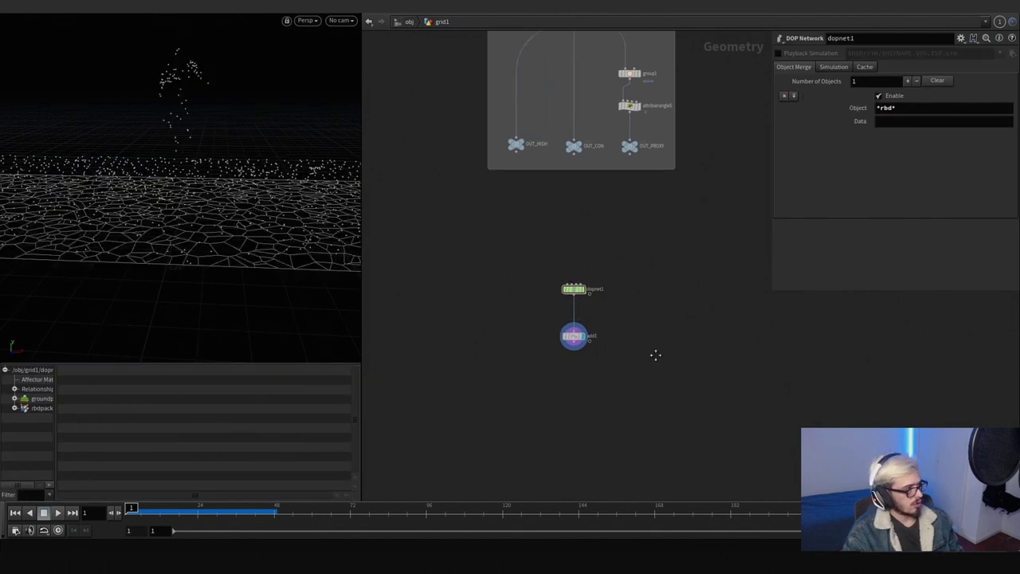
Step: Add a Transform Pieces node below add1 in the grid1 network
key(Tab)
text(transfo)
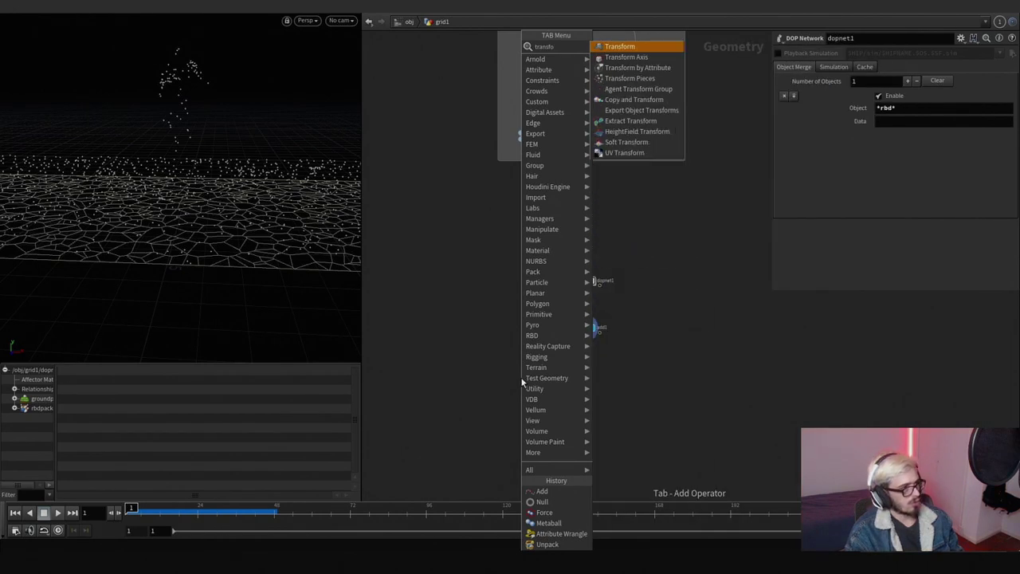
key(Down)
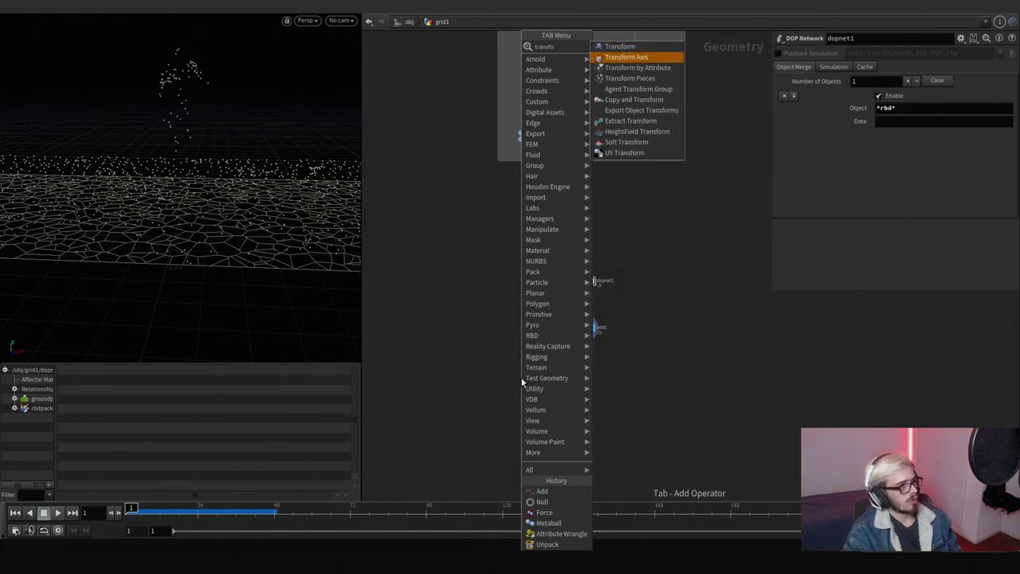
key(Down)
key(Down)
key(Return)
click(530, 345)
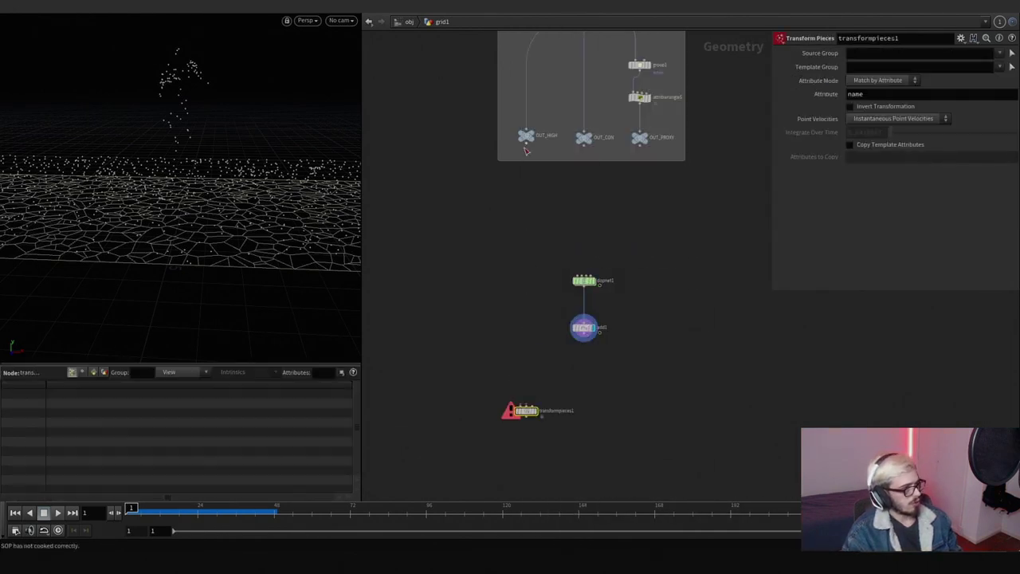
Step: Wire OUT_HIGH into the first input of the Transform Pieces node and add1 into the second, and display its result
click(526, 143)
click(520, 404)
click(584, 339)
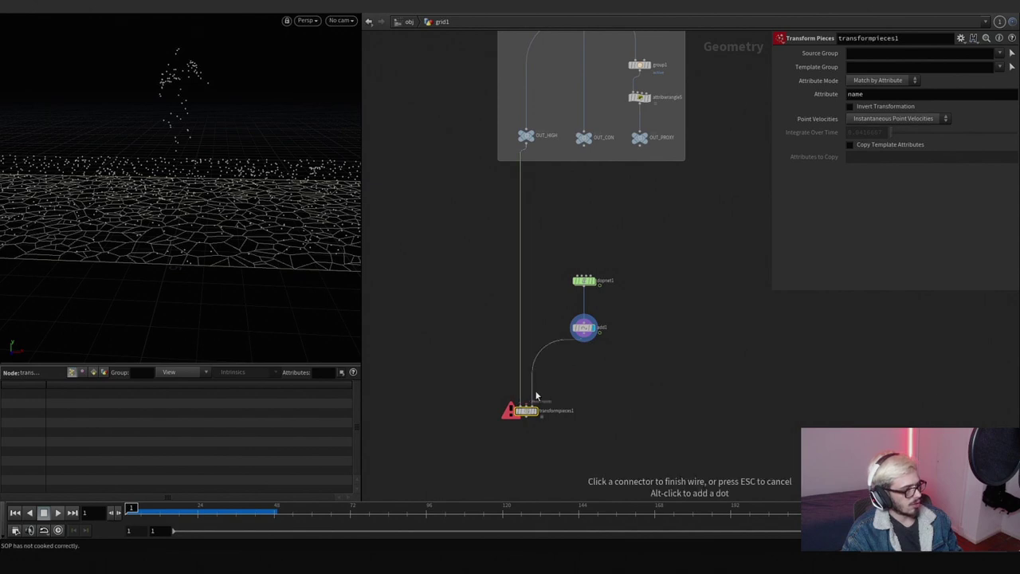
click(524, 404)
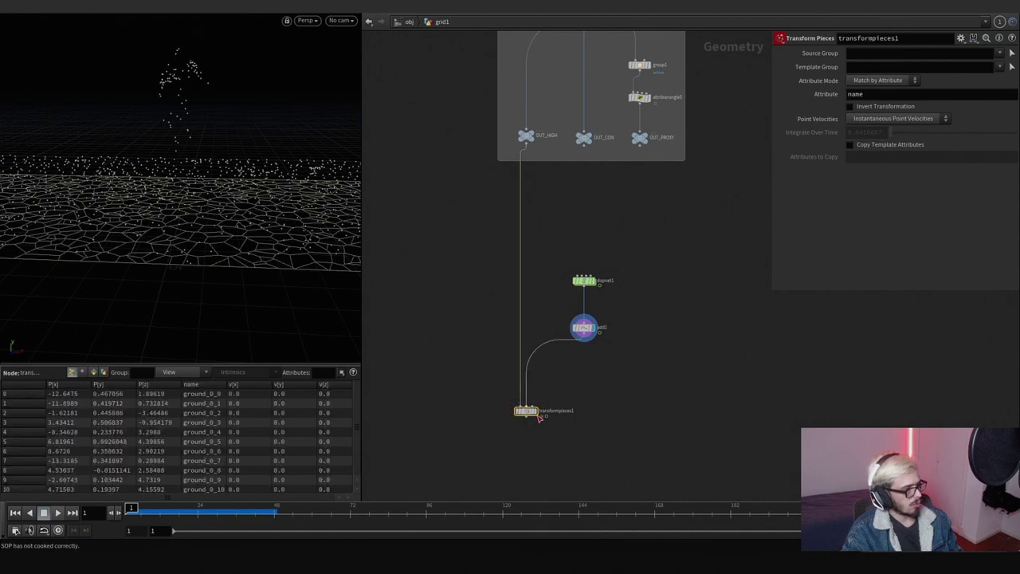
click(538, 412)
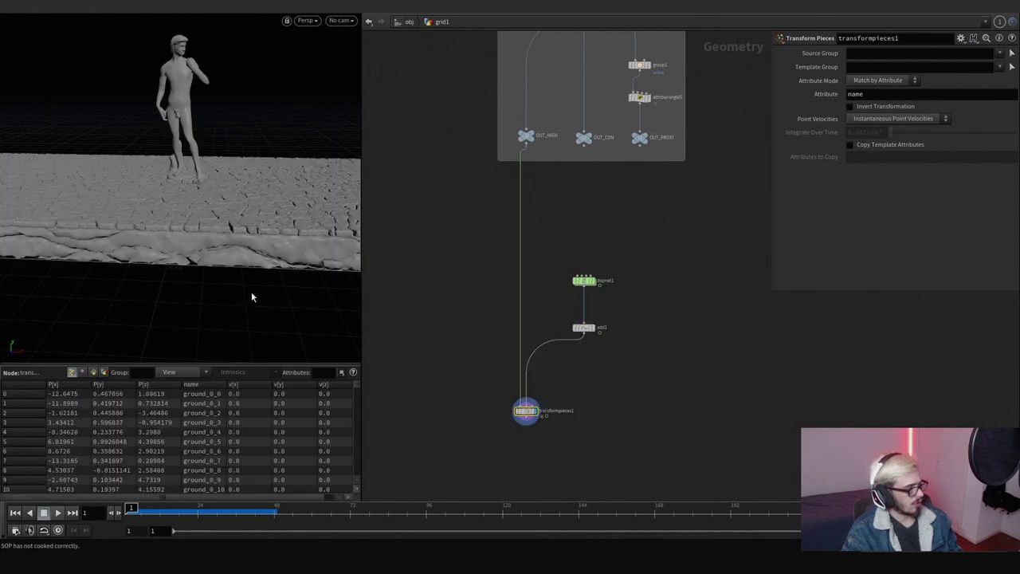
Step: Play the simulation on the high-resolution pieces and inspect the statue and ground from a closer angle
drag(252, 297, 183, 247)
drag(161, 256, 159, 227)
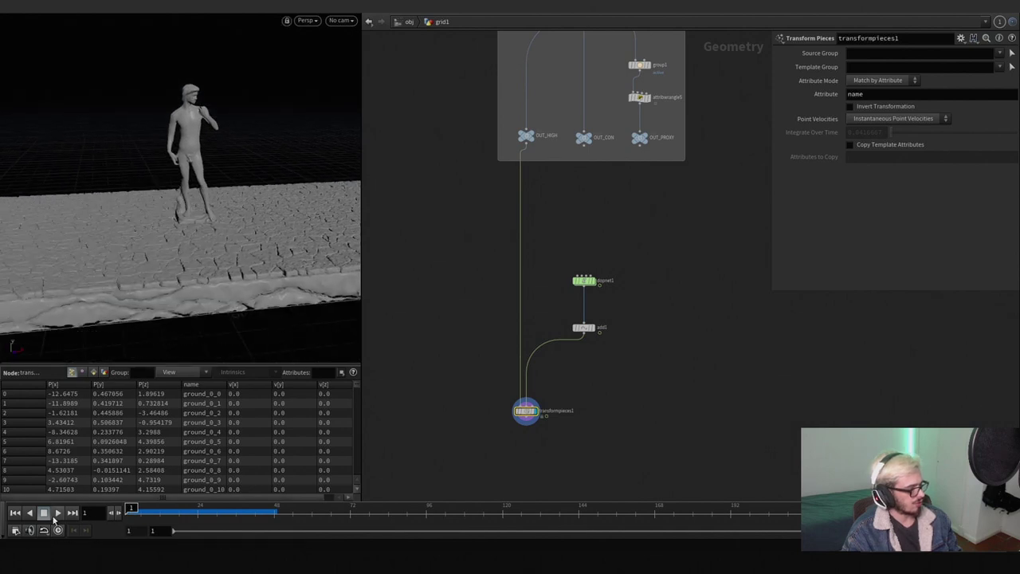
click(56, 515)
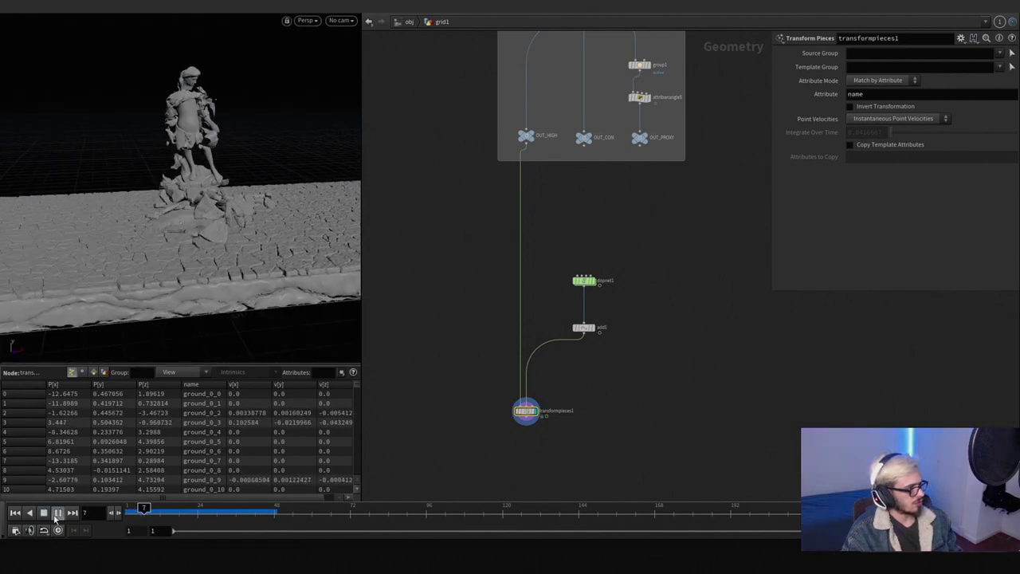
drag(239, 271, 239, 239)
Step: Display metaball1, set its Weight to 1 at frame 3, and scrub the first frames
middle_drag(587, 250, 400, 386)
scroll(637, 256, up, 3)
click(592, 259)
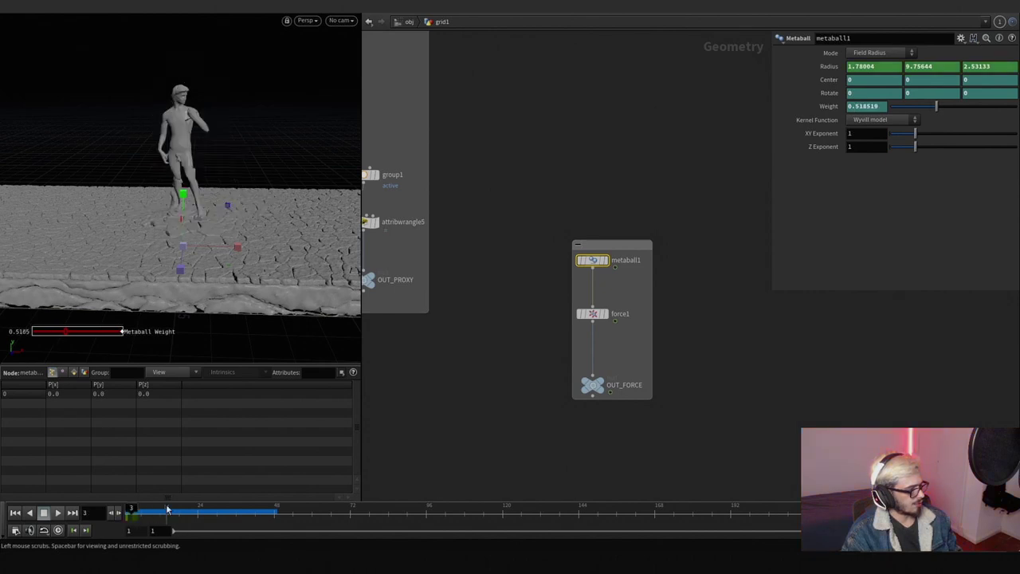
click(130, 509)
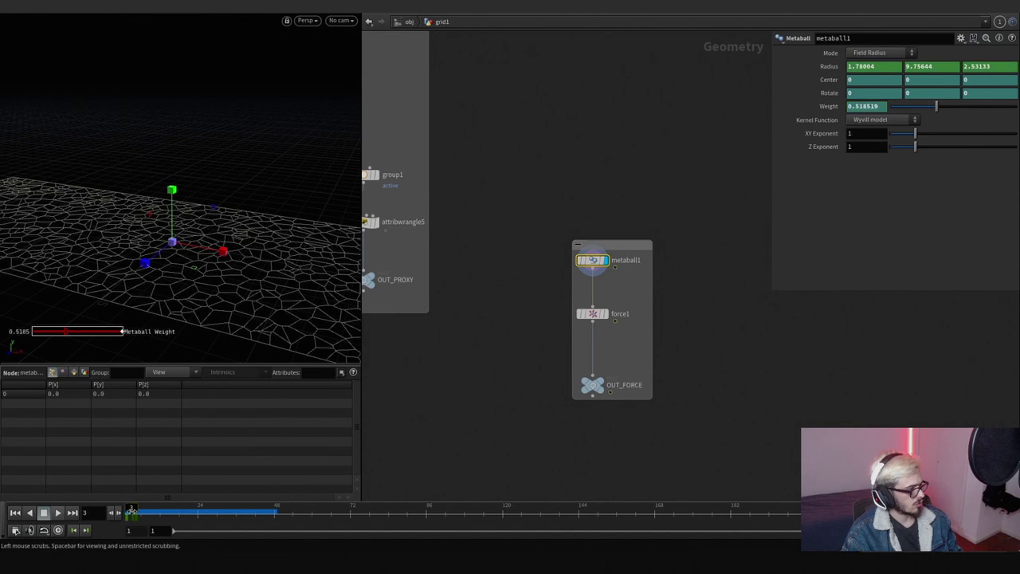
text(1)
key(Return)
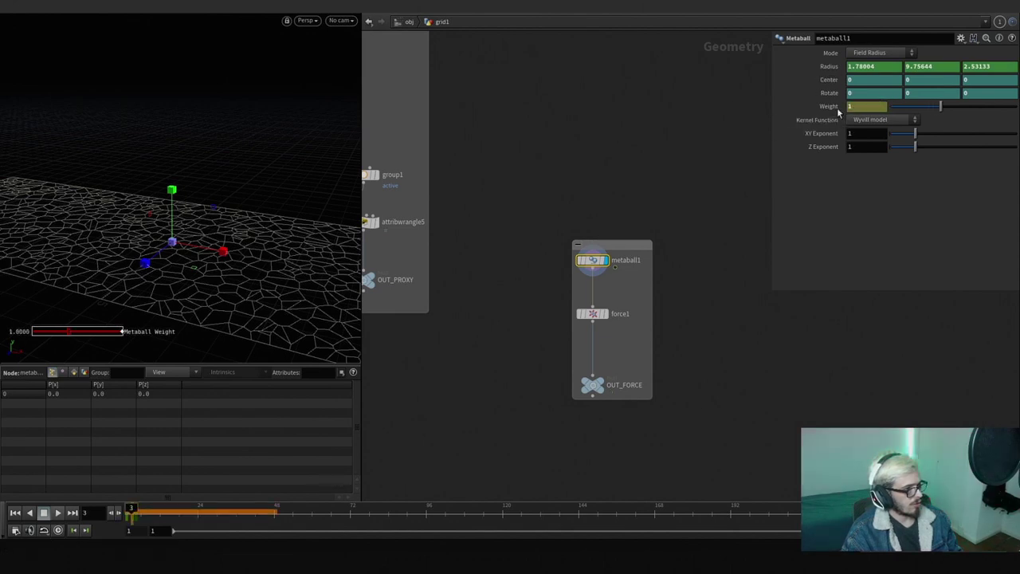
mouse_move(128, 510)
mouse_down()
mouse_move(119, 512)
mouse_move(131, 511)
mouse_up()
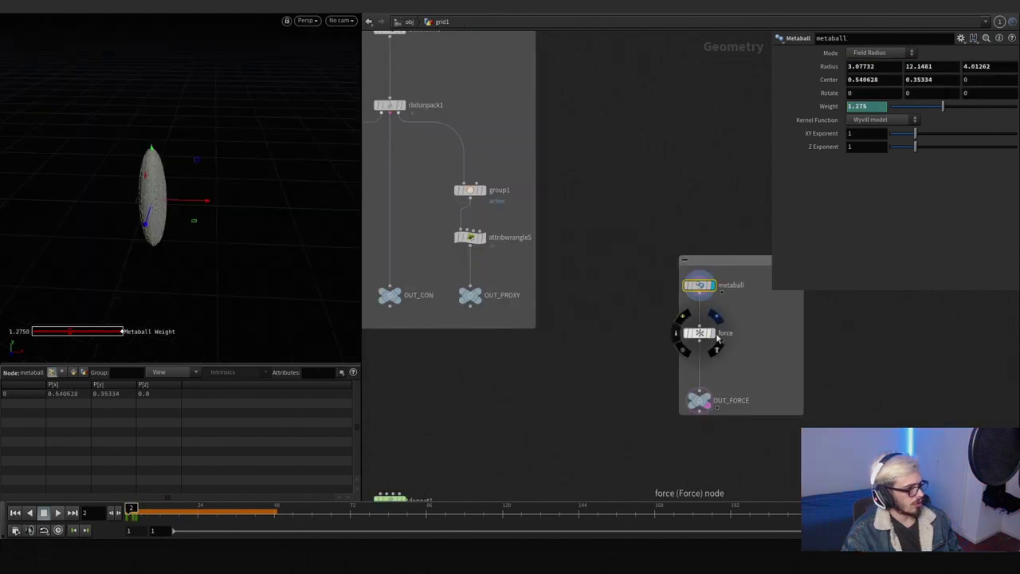
Step: Examine the metaball and force nodes feeding OUT_FORCE, including the radial and directional force settings
click(709, 338)
click(705, 286)
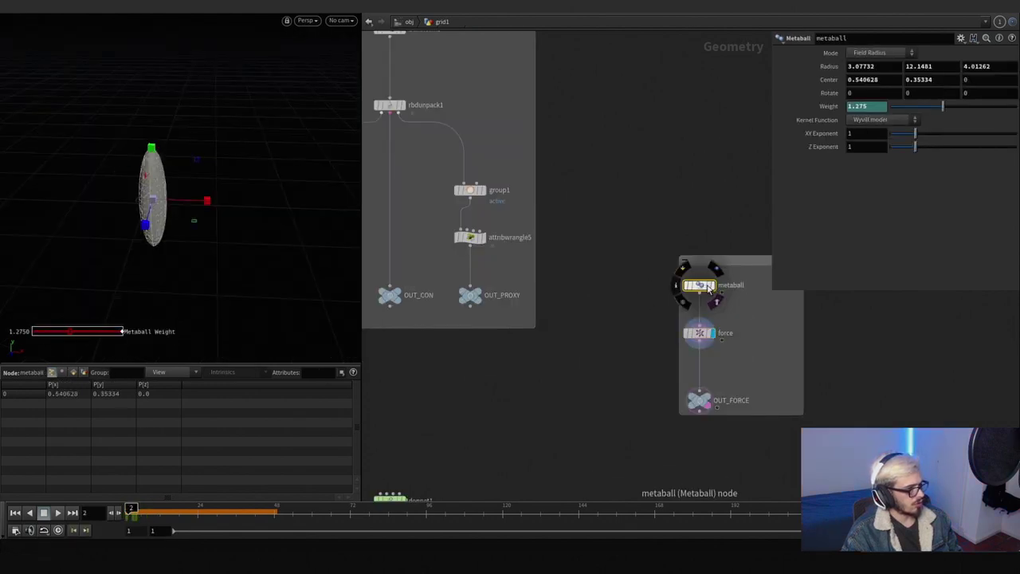
click(703, 337)
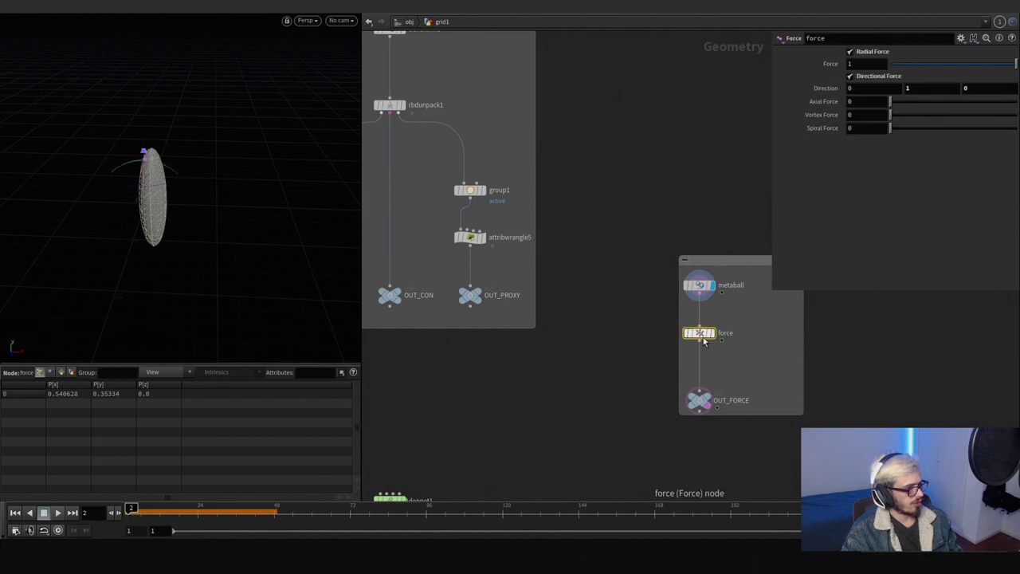
key(h)
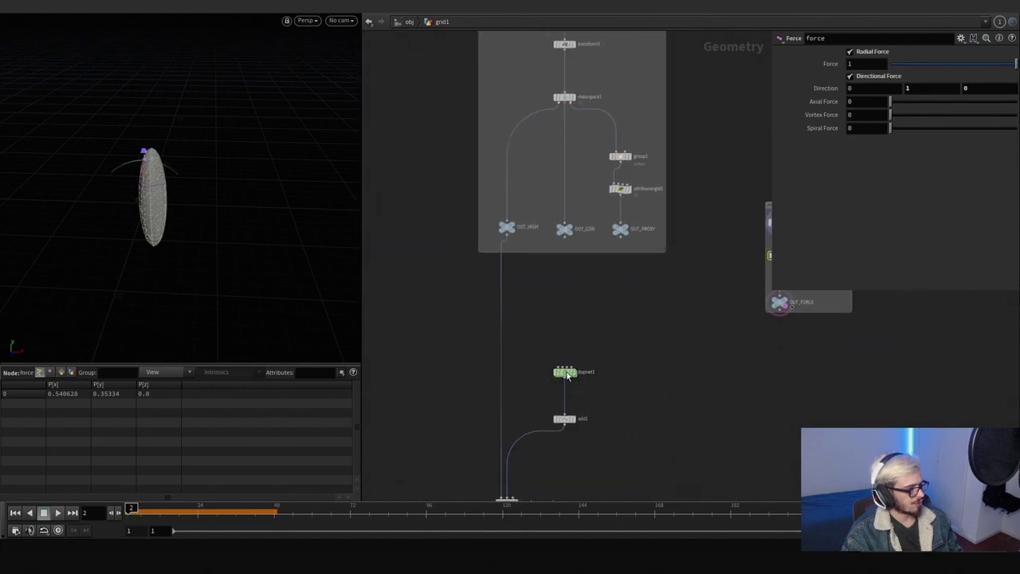
Step: Inside dopnet1's sopsolver1, set attribwrangle1 to run over Primitives
double_click(565, 372)
drag(103, 515, 58, 519)
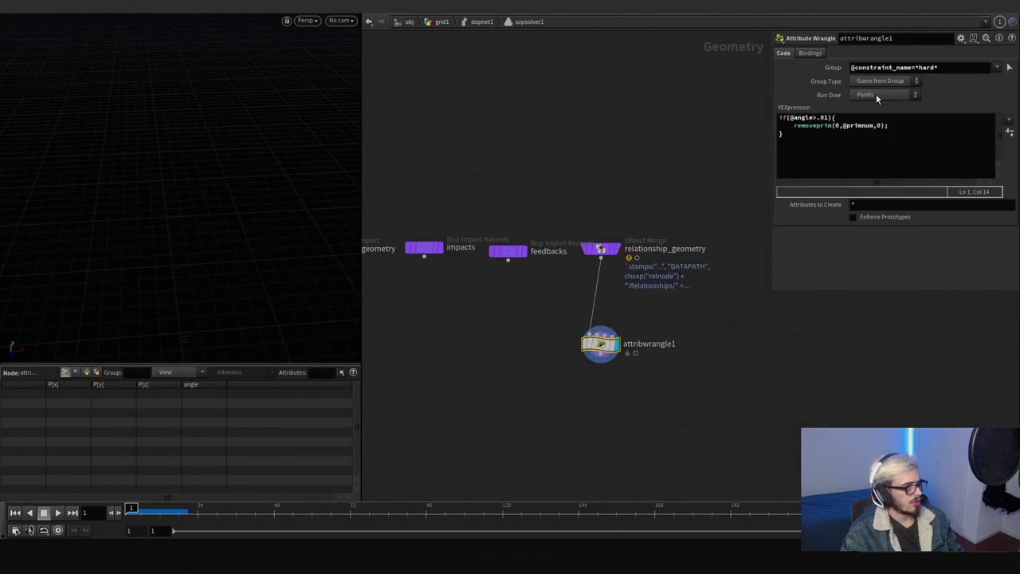
click(876, 94)
click(877, 108)
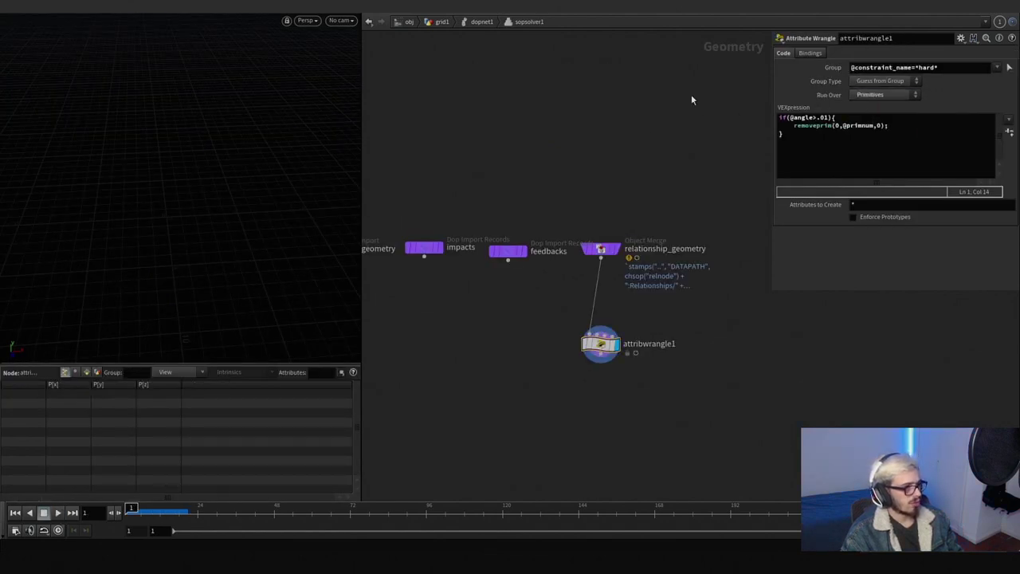
Step: Make attribwrangle1 the displayed output inside sopsolver1 and return to dopnet1
click(488, 22)
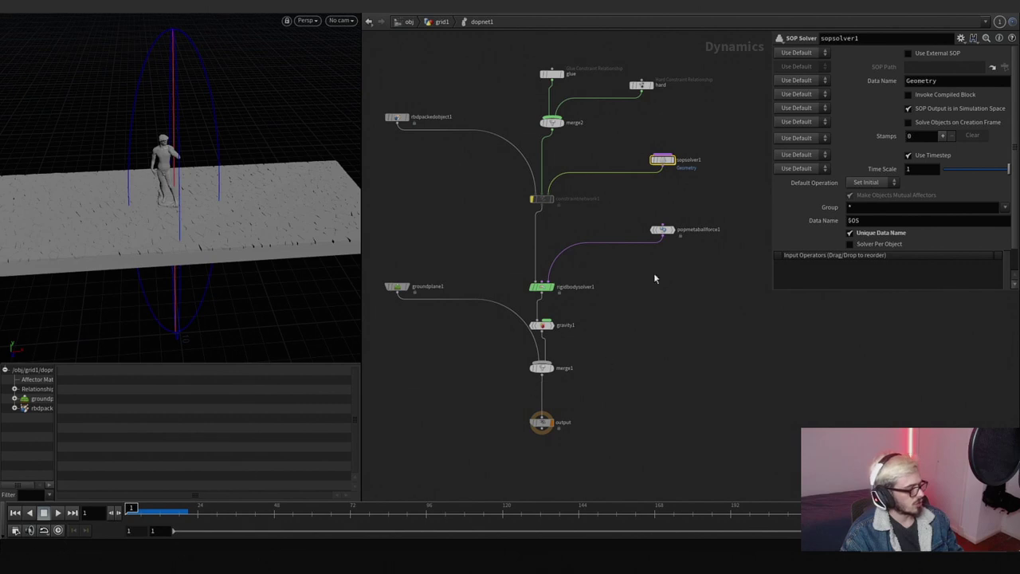
double_click(663, 162)
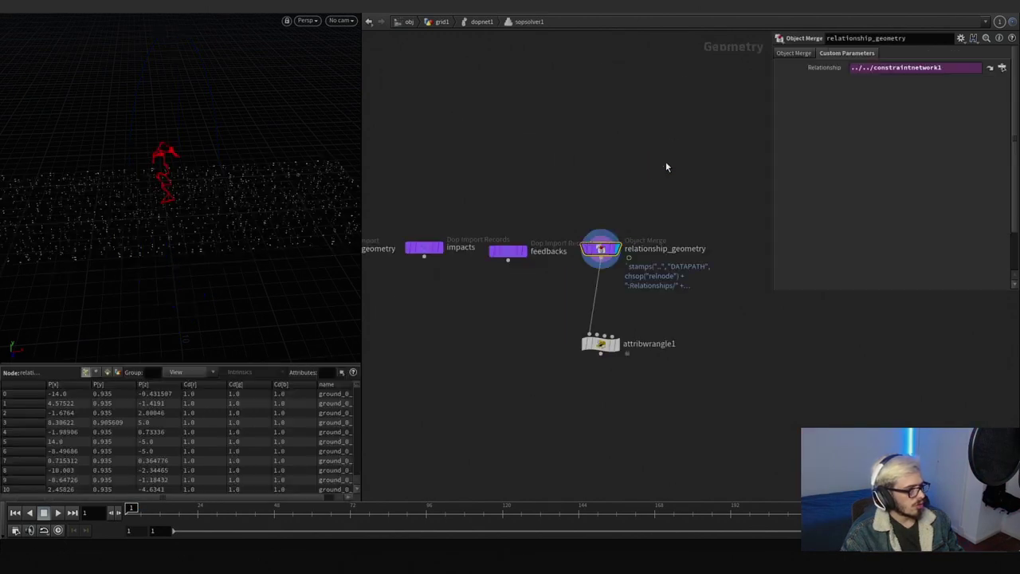
drag(655, 360, 550, 296)
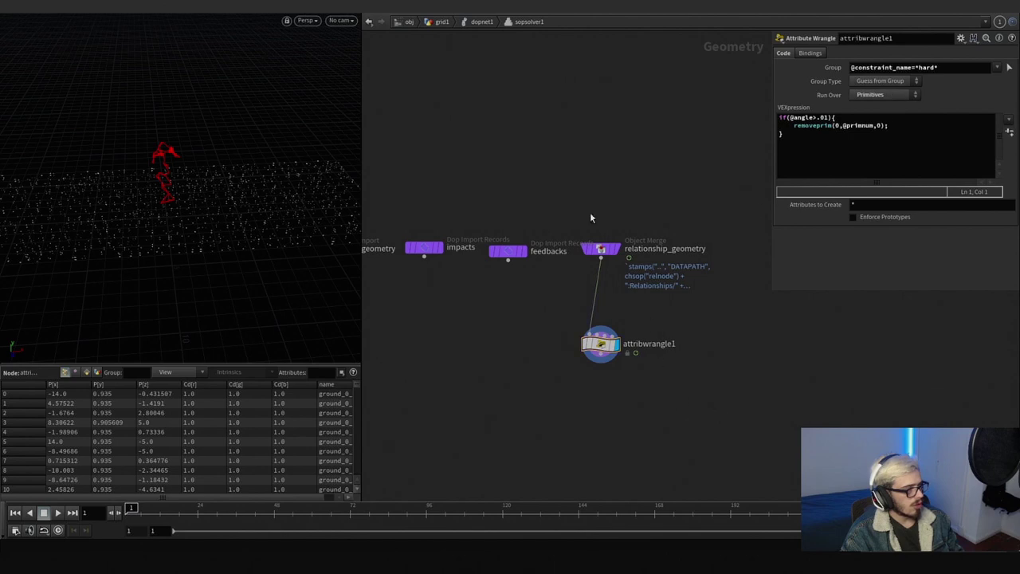
click(480, 22)
Step: Play the simulation from dopnet1, scrub to frame 22 to check the breakup from another angle, and resume playback
click(58, 514)
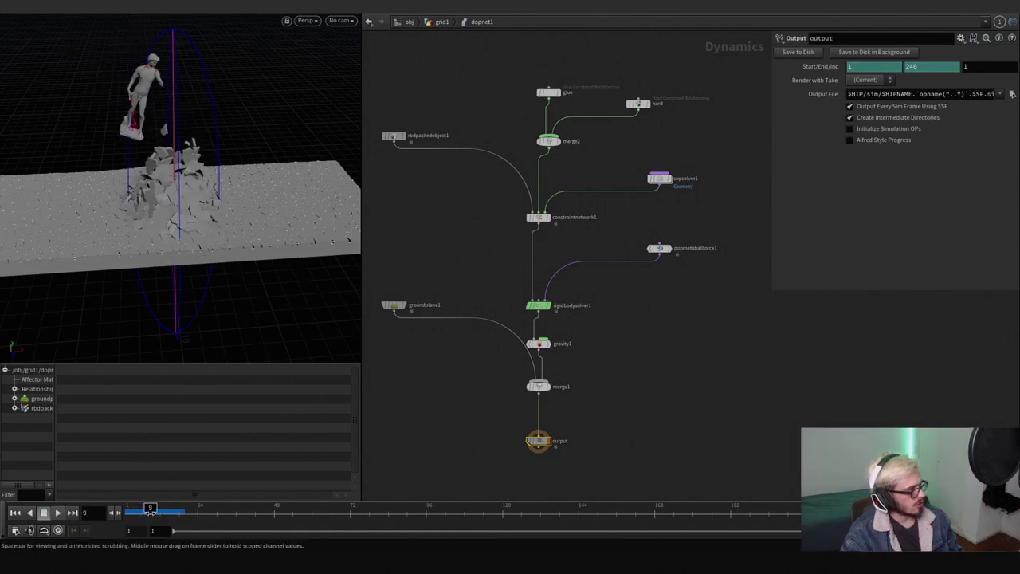
click(180, 510)
drag(179, 510, 192, 510)
drag(223, 183, 171, 164)
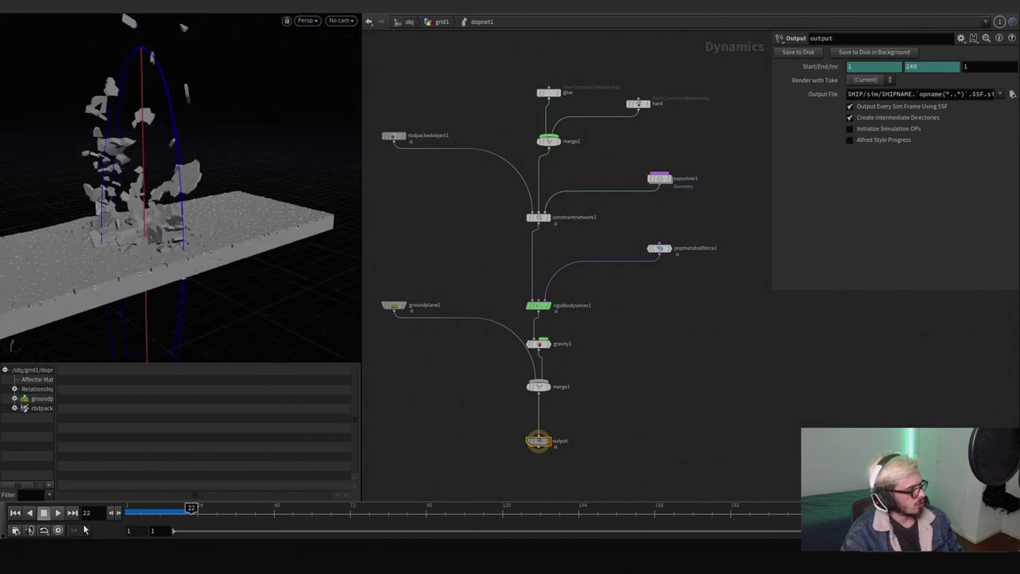
click(57, 513)
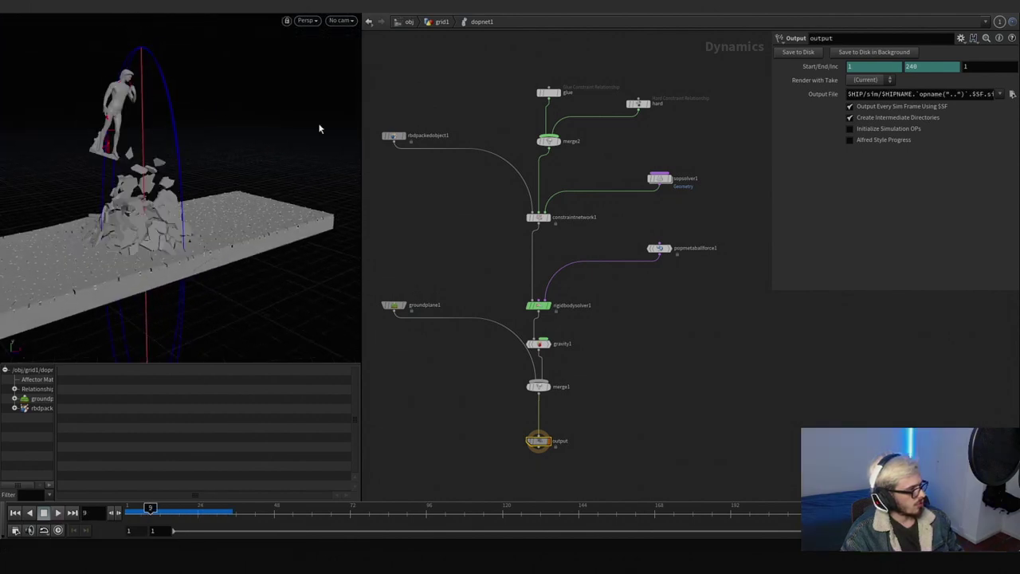
Step: Set the glue constraint's Strength to 10000*.02 and replay the simulation from the start to check the breakup
click(548, 92)
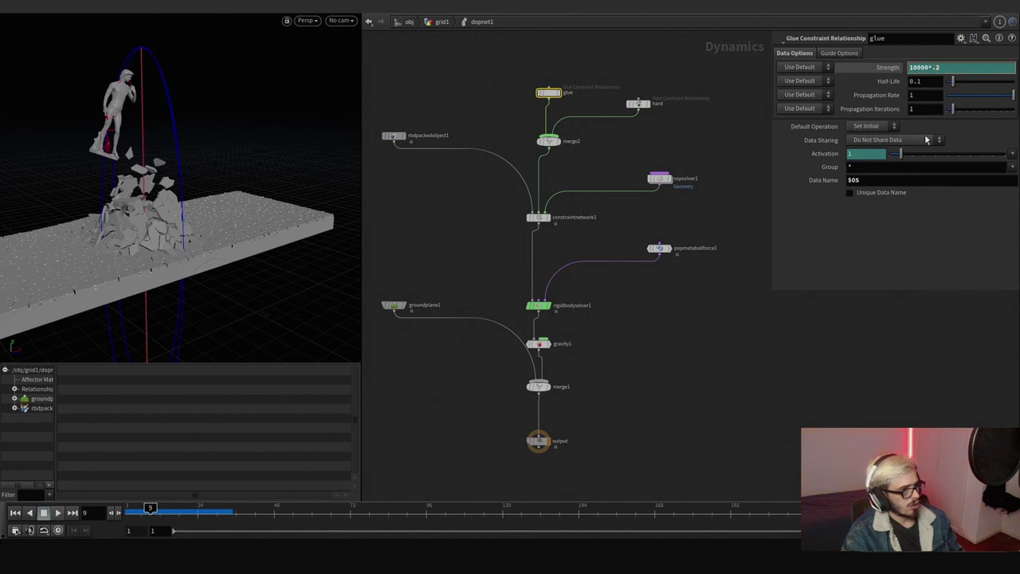
click(130, 514)
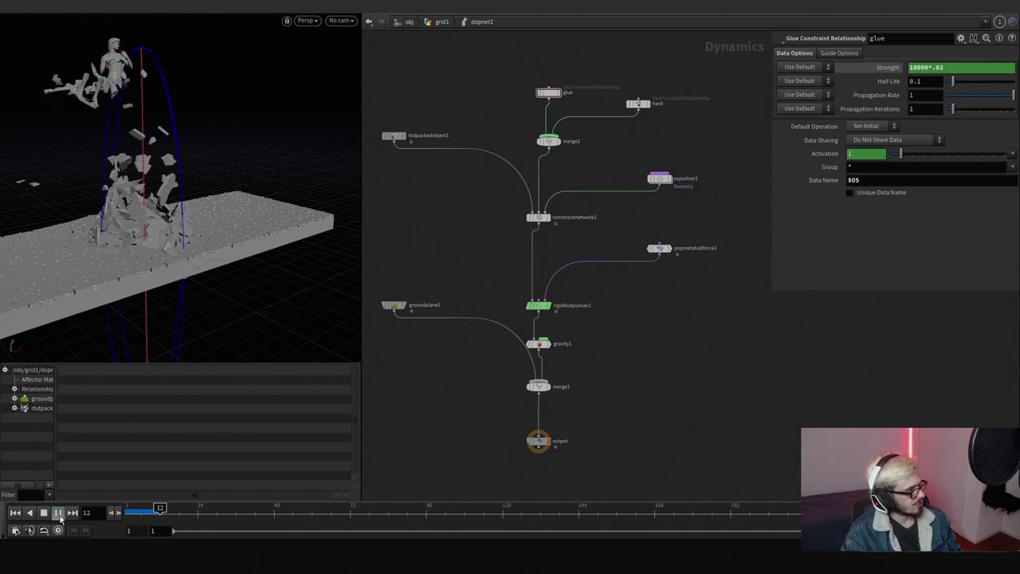
alt+drag(120, 303, 191, 291)
Step: Set popmetaballforce1's Force Scale to -100 and return the timeline to frame 1
click(658, 248)
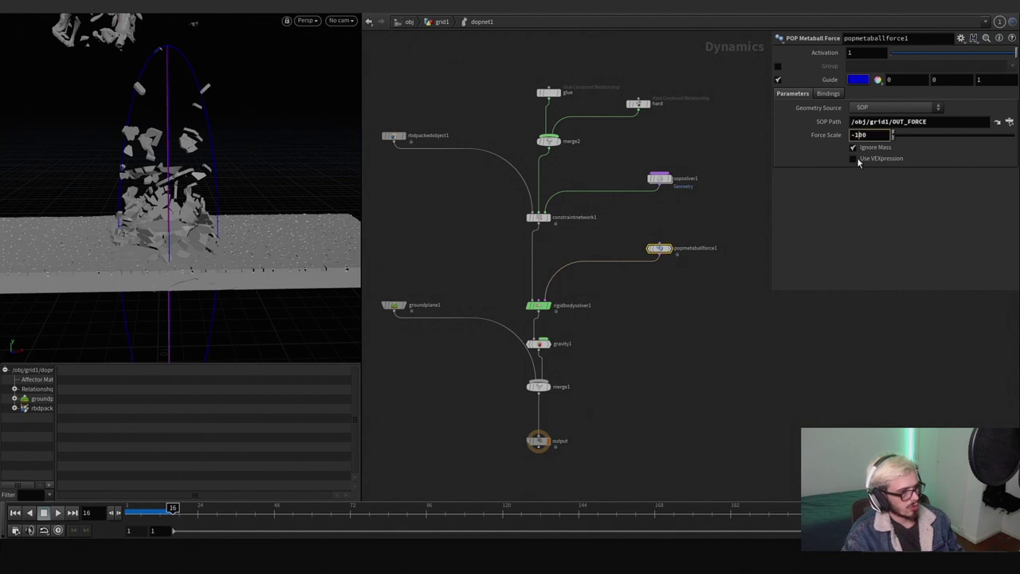
key(Return)
drag(170, 509, 128, 508)
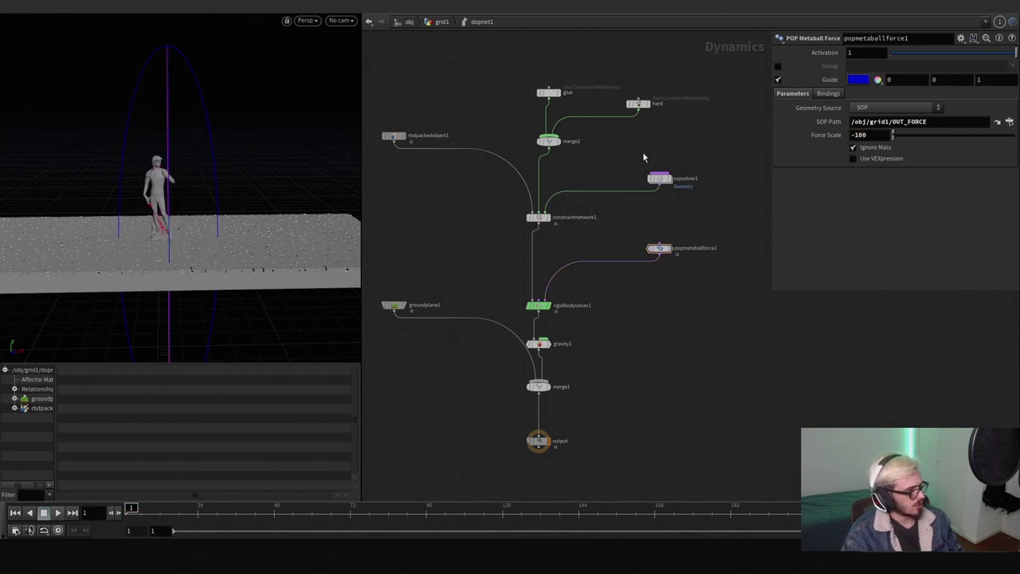
Step: Inside sopsolver1, edit the angle threshold in attribwrangle1's VEXpression and return to grid1
double_click(659, 178)
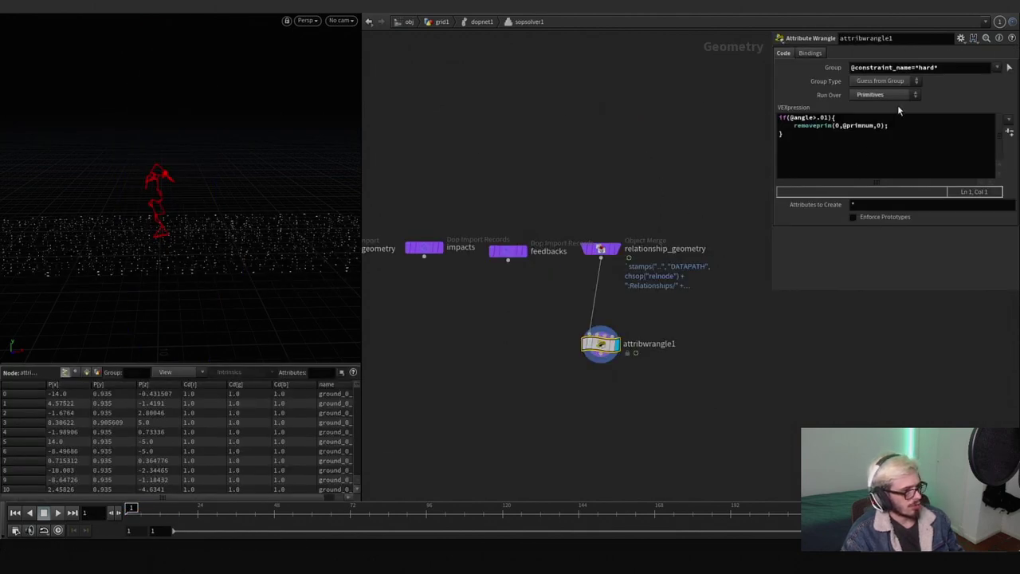
click(826, 118)
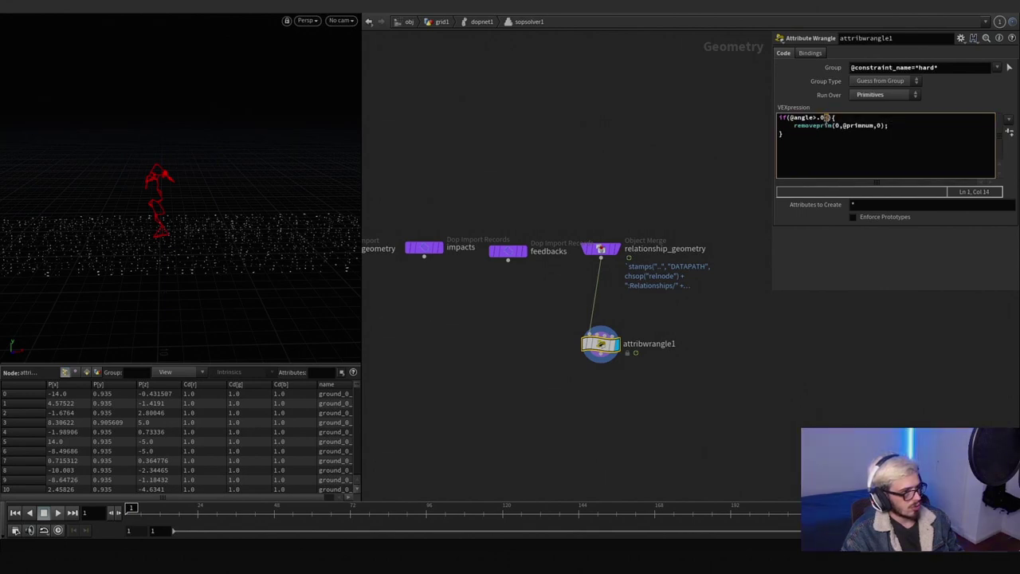
click(478, 21)
click(440, 22)
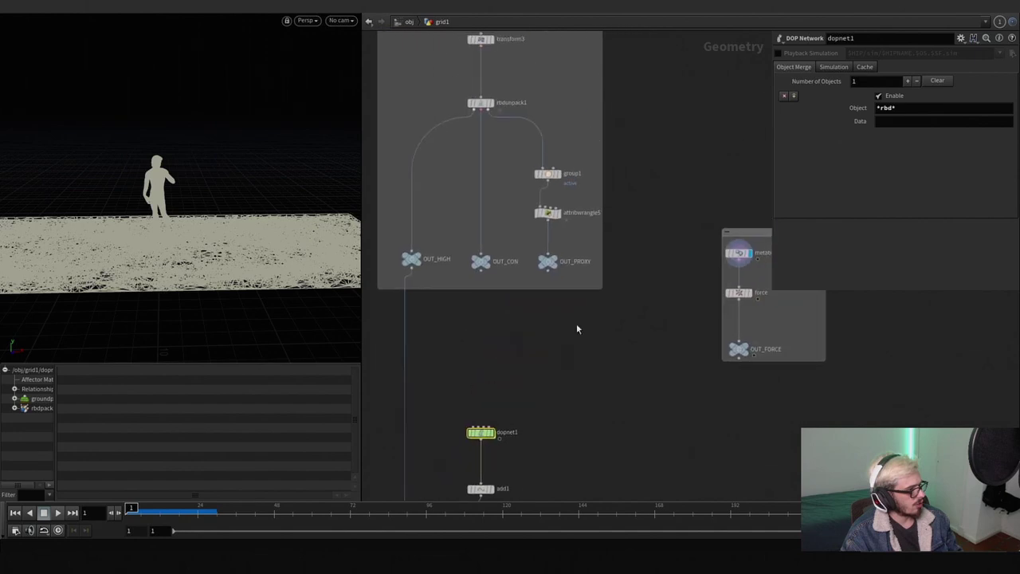
Step: With OUT_PROXY shown as reference at frame 3, move the metaball to X center -0.361216 and set its Y radius to 5.6481
middle_drag(578, 329, 665, 371)
click(651, 296)
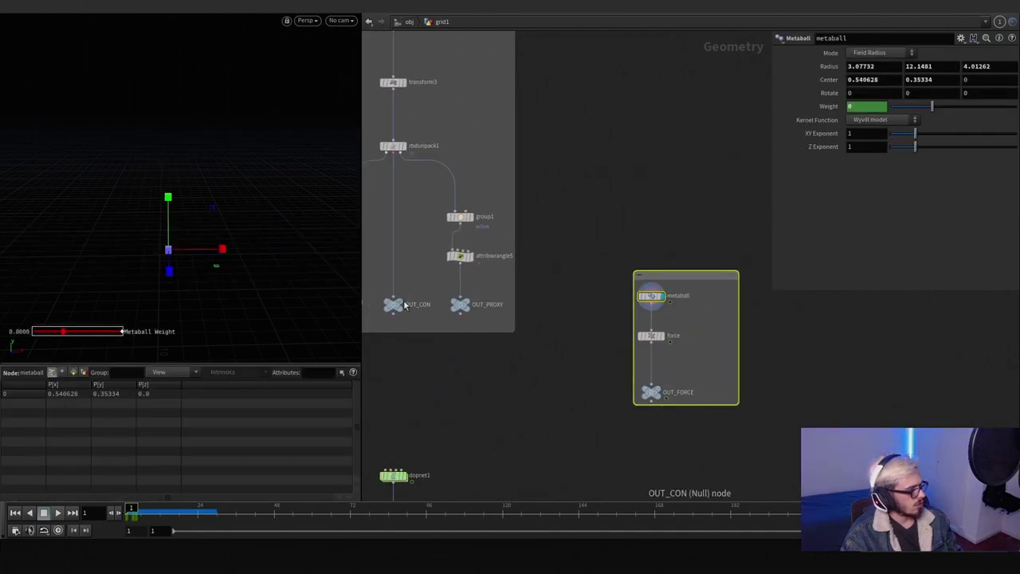
click(132, 509)
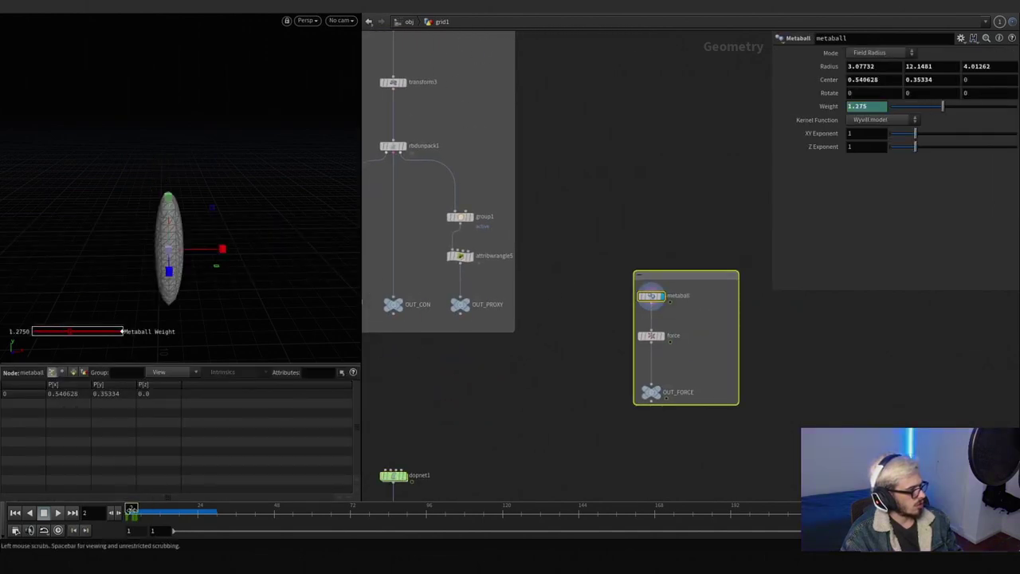
click(134, 510)
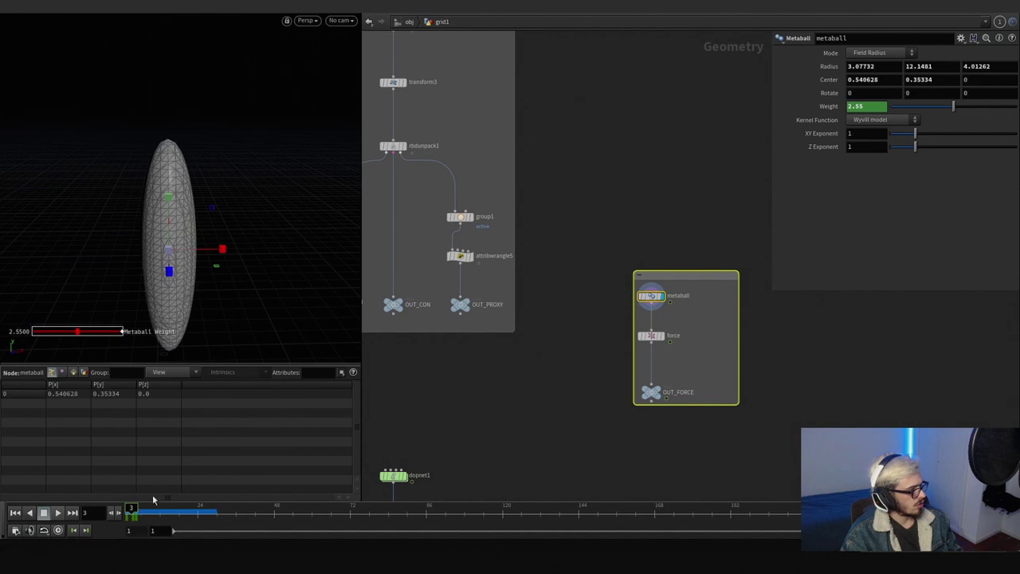
click(467, 291)
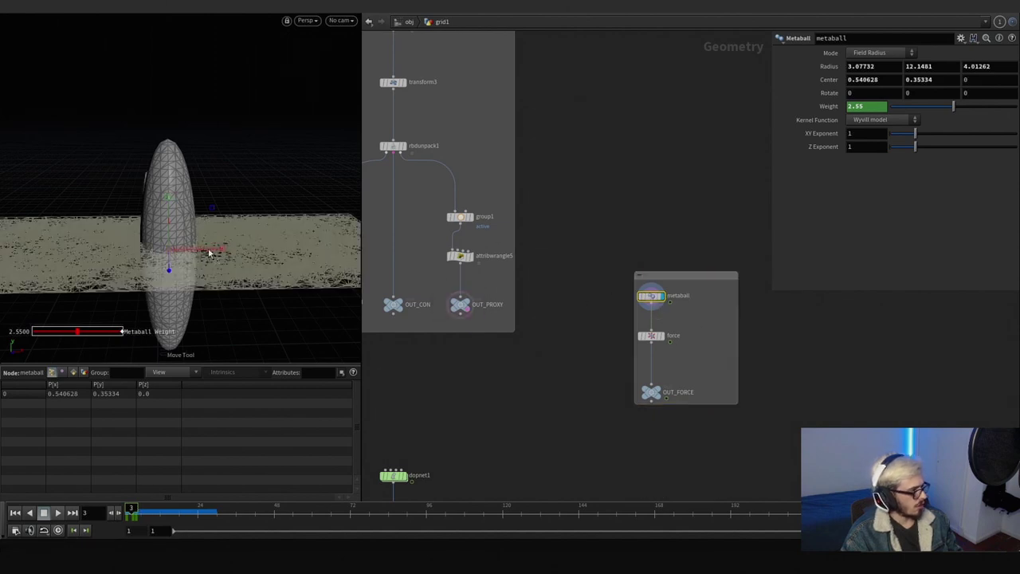
drag(209, 253, 111, 239)
middle_drag(921, 66, 613, 88)
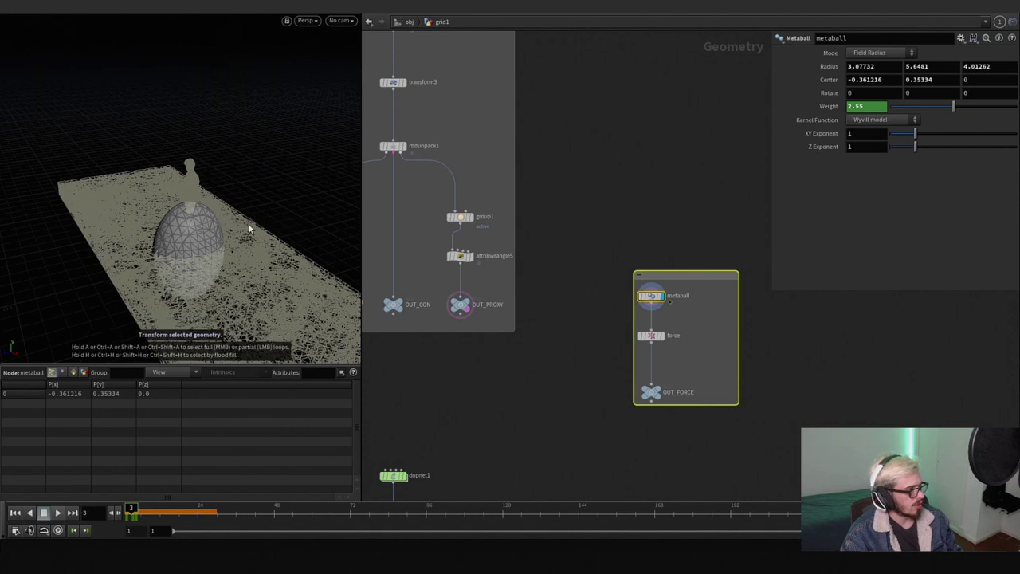
drag(250, 229, 301, 210)
Step: Rerun the dopnet1 simulation from frame 1 and return to grid1 to check the high-resolution pieces
middle_drag(516, 408, 707, 230)
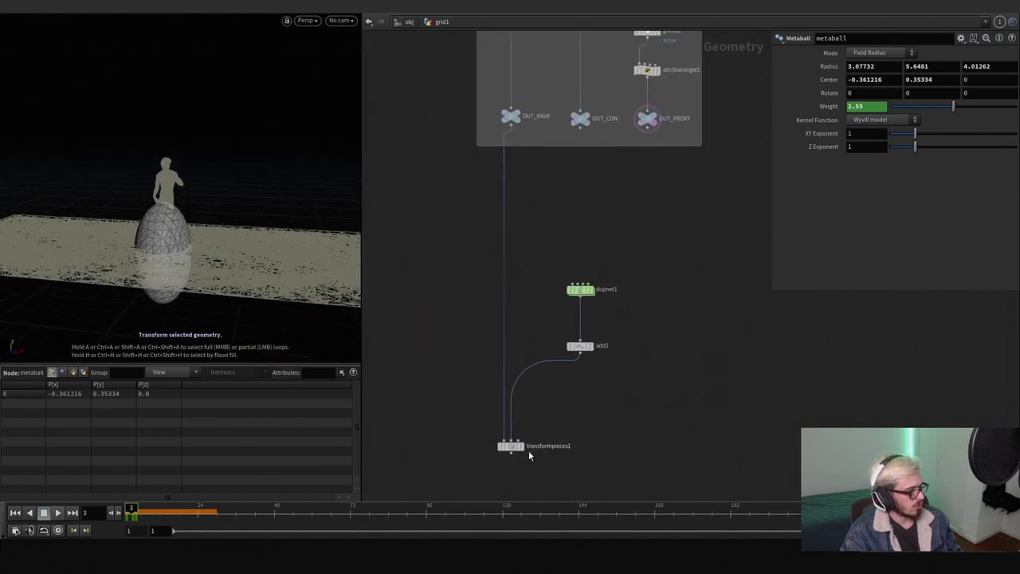
double_click(580, 289)
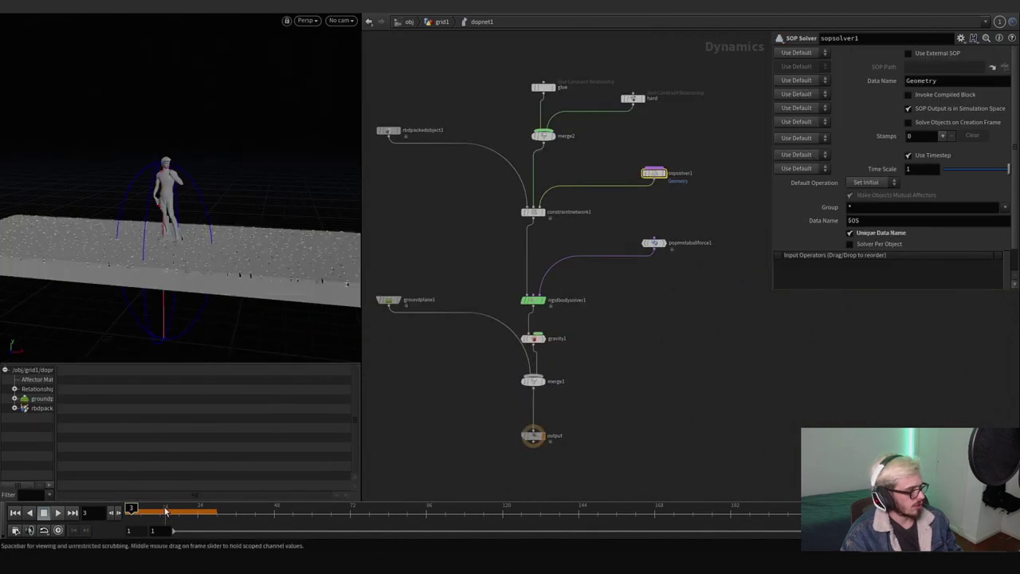
drag(128, 508, 68, 510)
click(58, 512)
key(u)
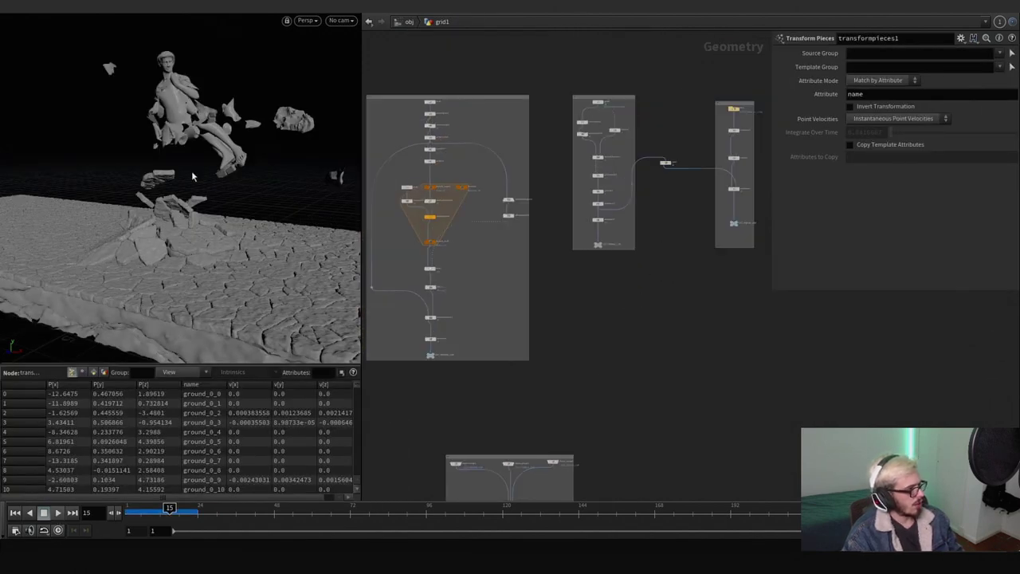
Step: Inside subnet1, check the statue's scatter3 and booleanfracture2 nodes and make assemble3 the displayed output
scroll(544, 222, up, 4)
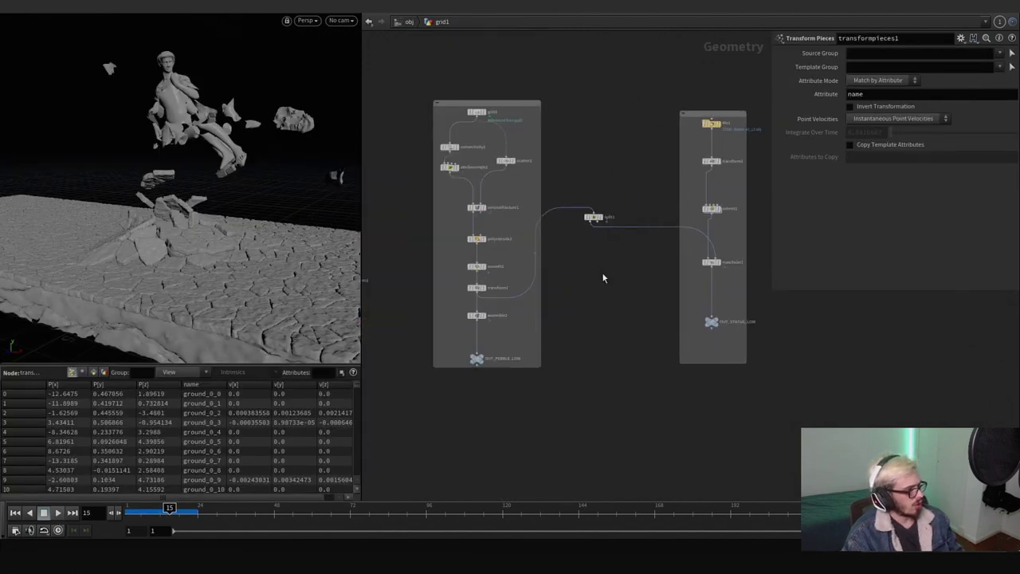
scroll(610, 276, down, 3)
middle_drag(610, 275, 451, 276)
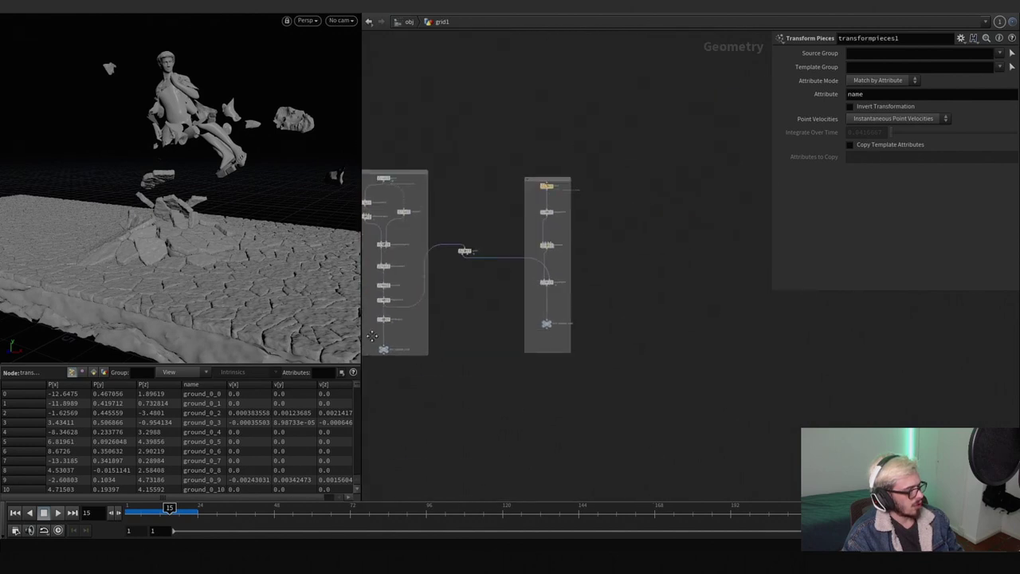
double_click(550, 249)
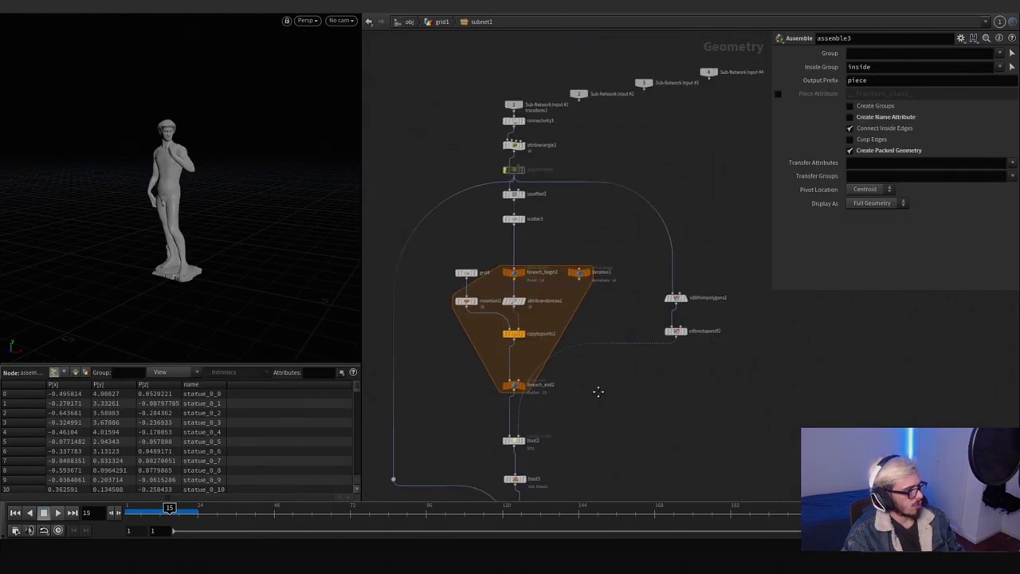
scroll(573, 303, up, 3)
click(528, 218)
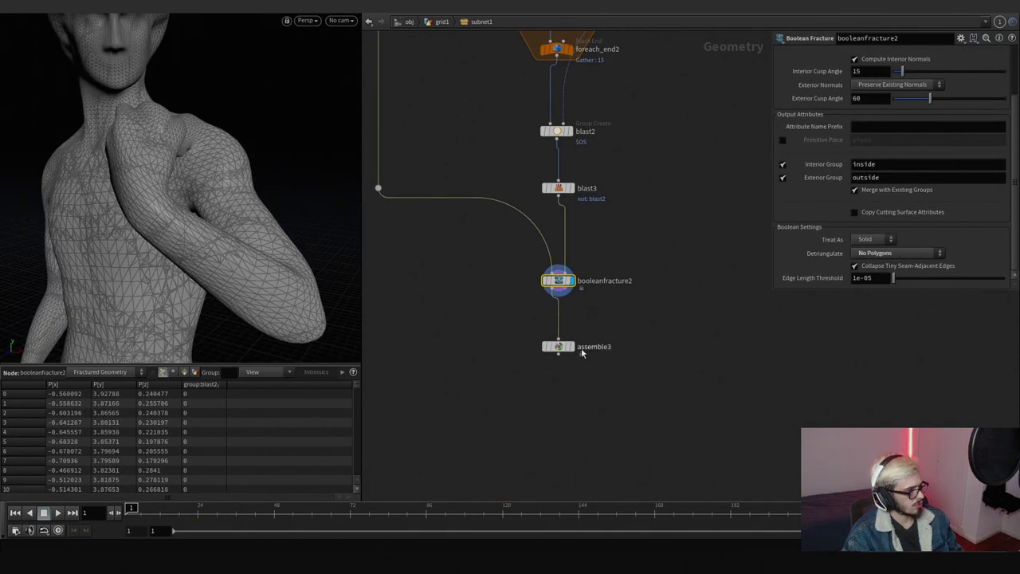
click(569, 348)
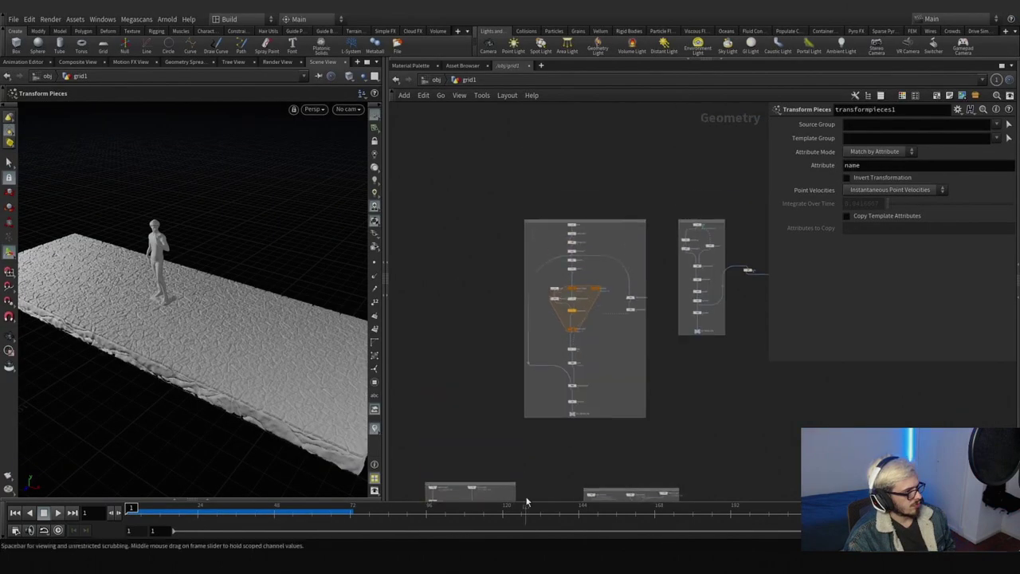
Step: In grid1's first fracture network, set scatter1's Force Total Count to 40 and review the nodes down to booleanfracture1
scroll(558, 303, up, 5)
click(545, 225)
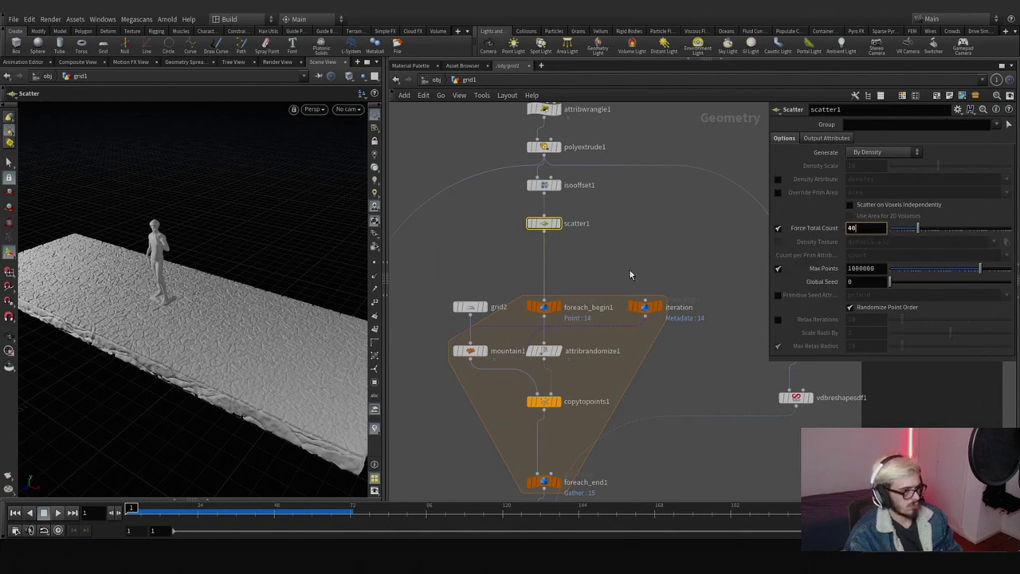
middle_drag(629, 275, 622, 190)
scroll(621, 189, down, 5)
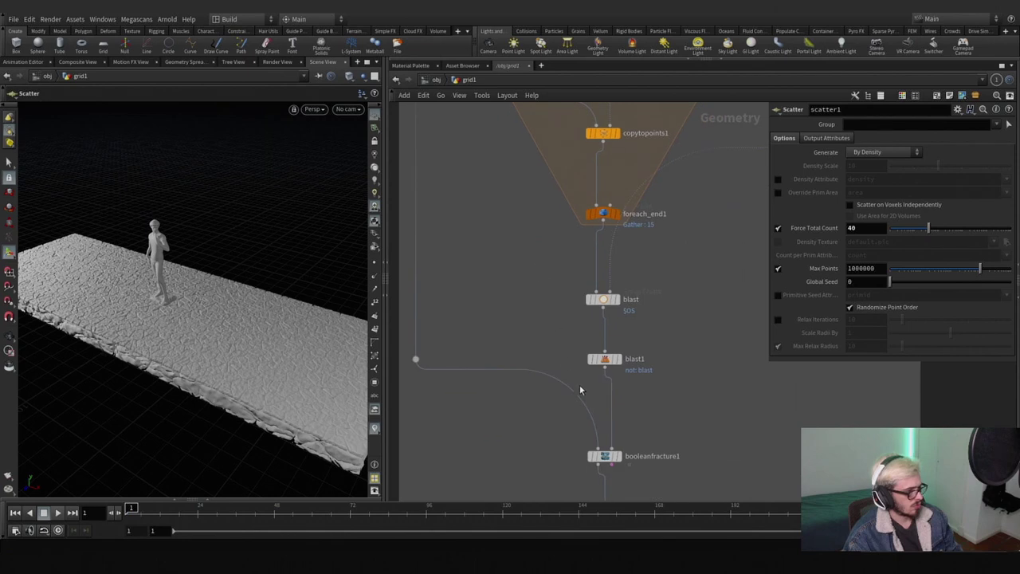
scroll(585, 371, down, 4)
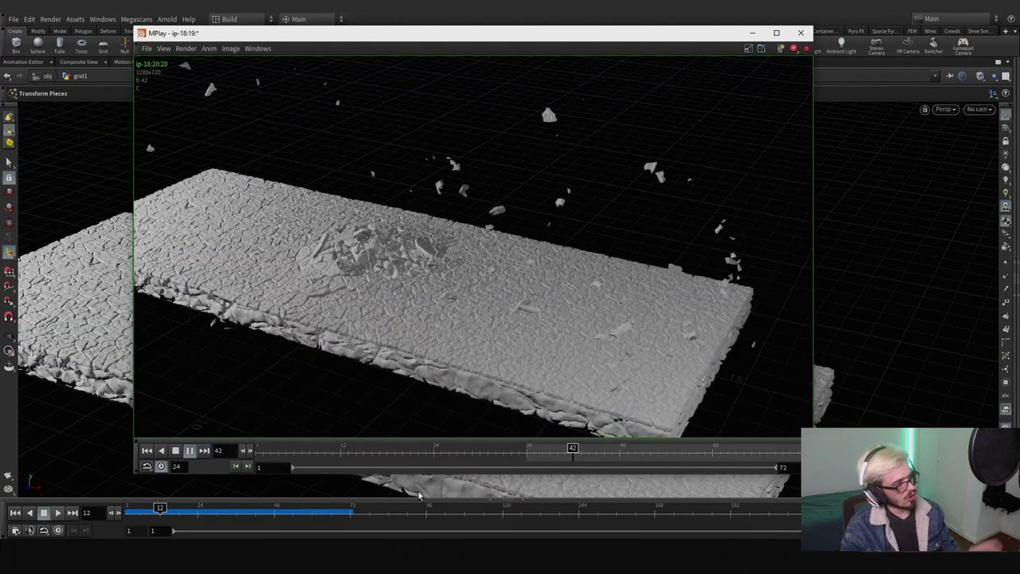